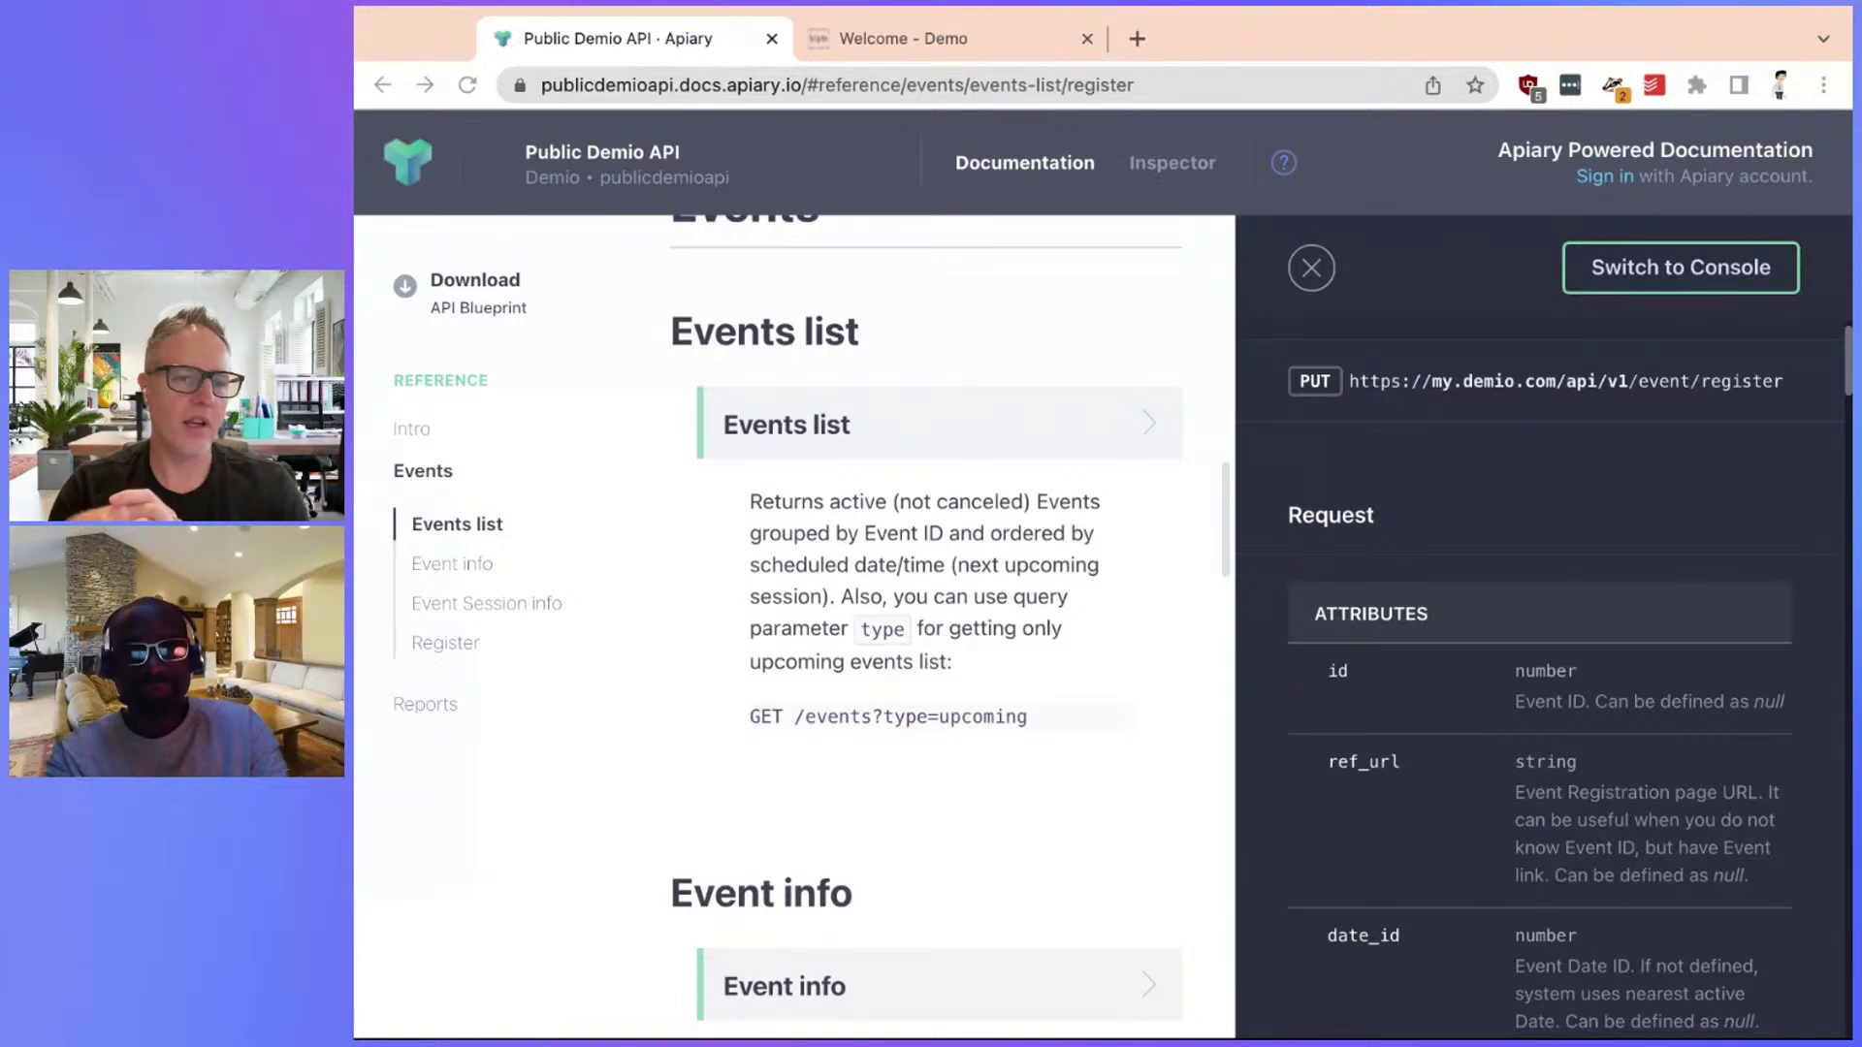
Open the Register endpoint docs in Apiary and scroll to its request attributes
{"action": "left_click", "coordinate": [462, 645]}
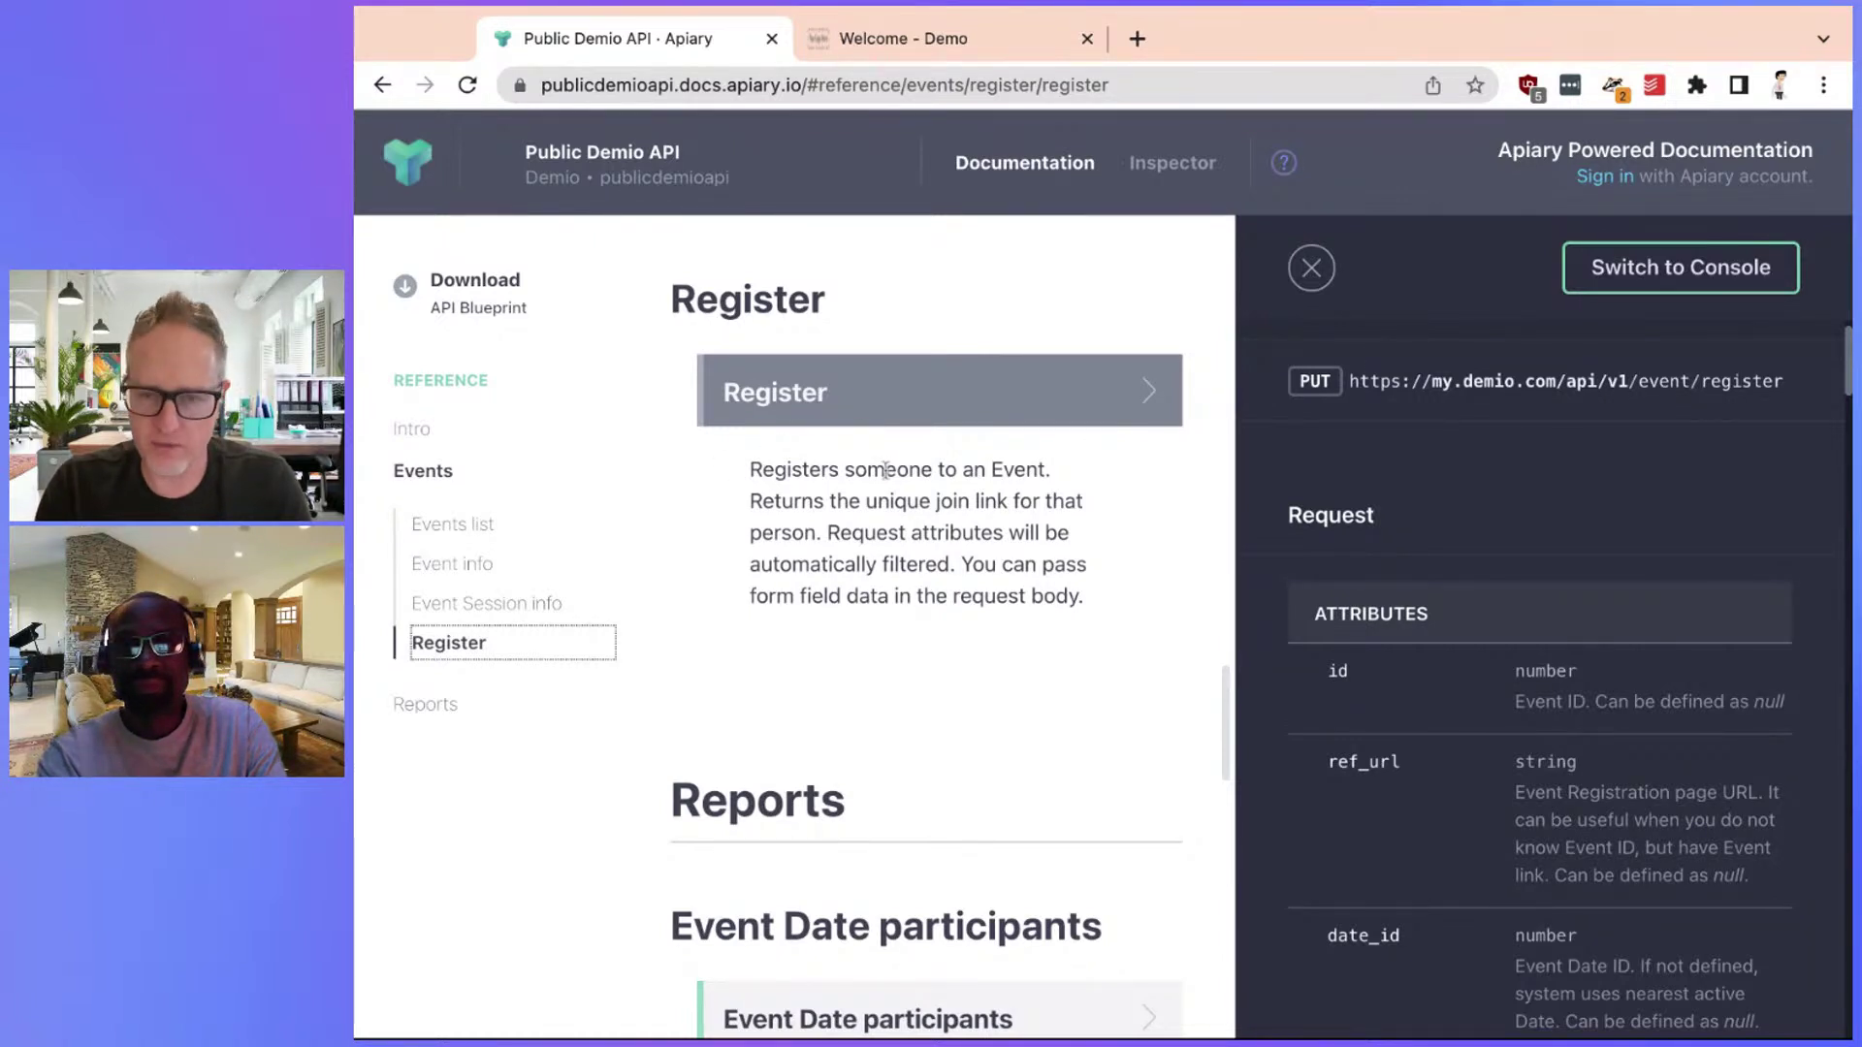
{"action": "scroll", "coordinate": [1409, 470], "scroll_direction": "down", "scroll_amount": 2}
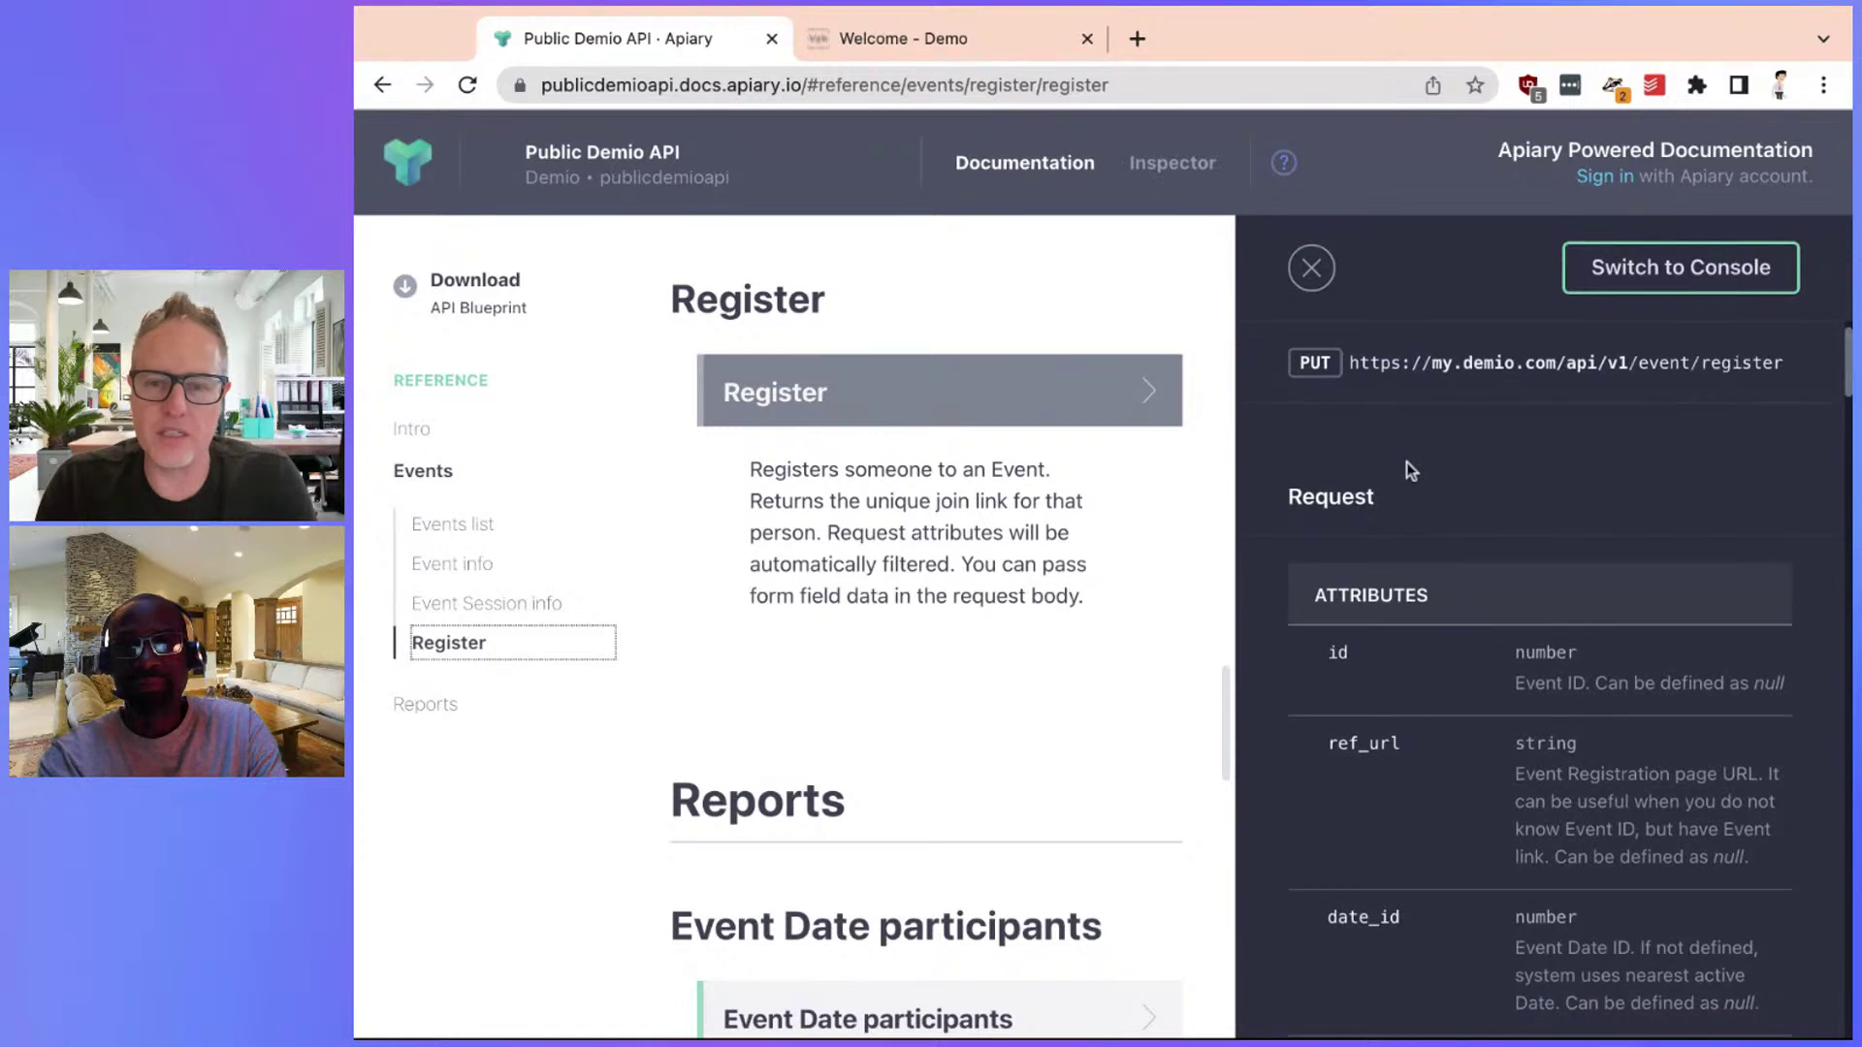
{"action": "scroll", "coordinate": [1408, 471], "scroll_direction": "down", "scroll_amount": 5}
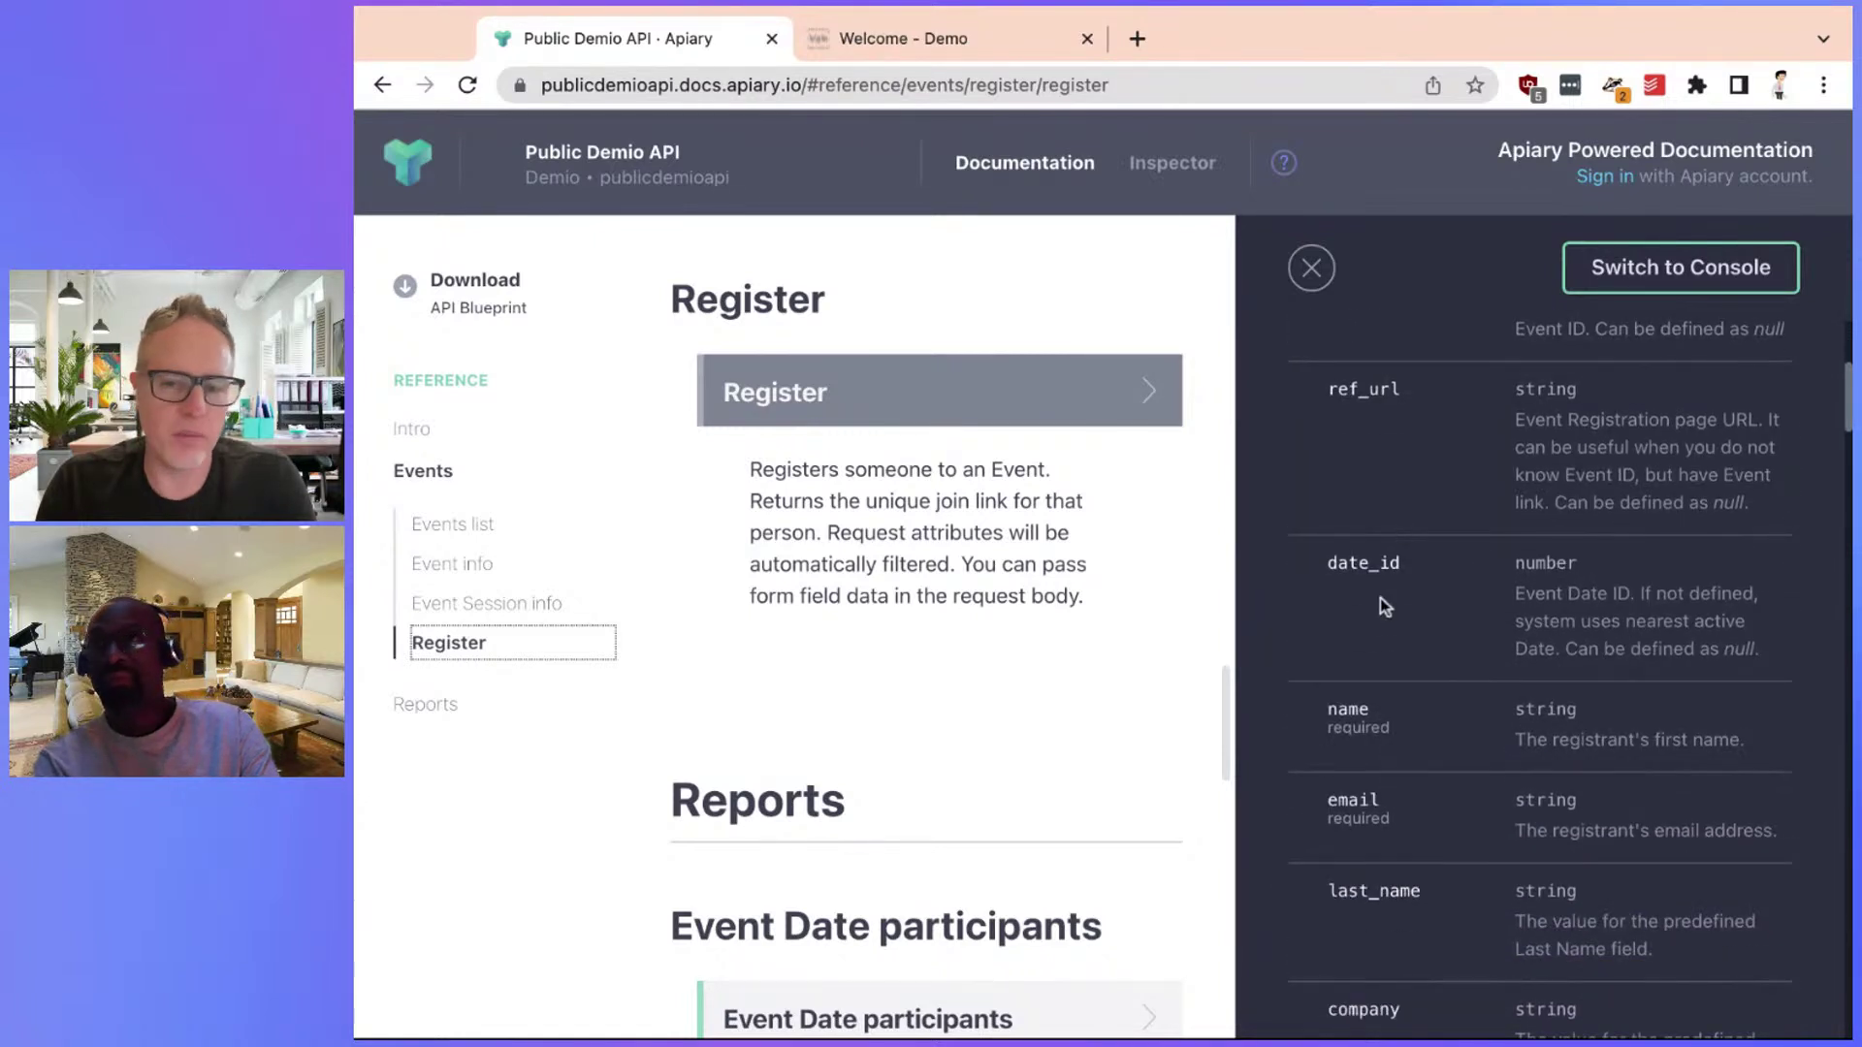
Highlight the required name and email attributes and the numeric id attribute
{"action": "double_click", "coordinate": [1334, 727]}
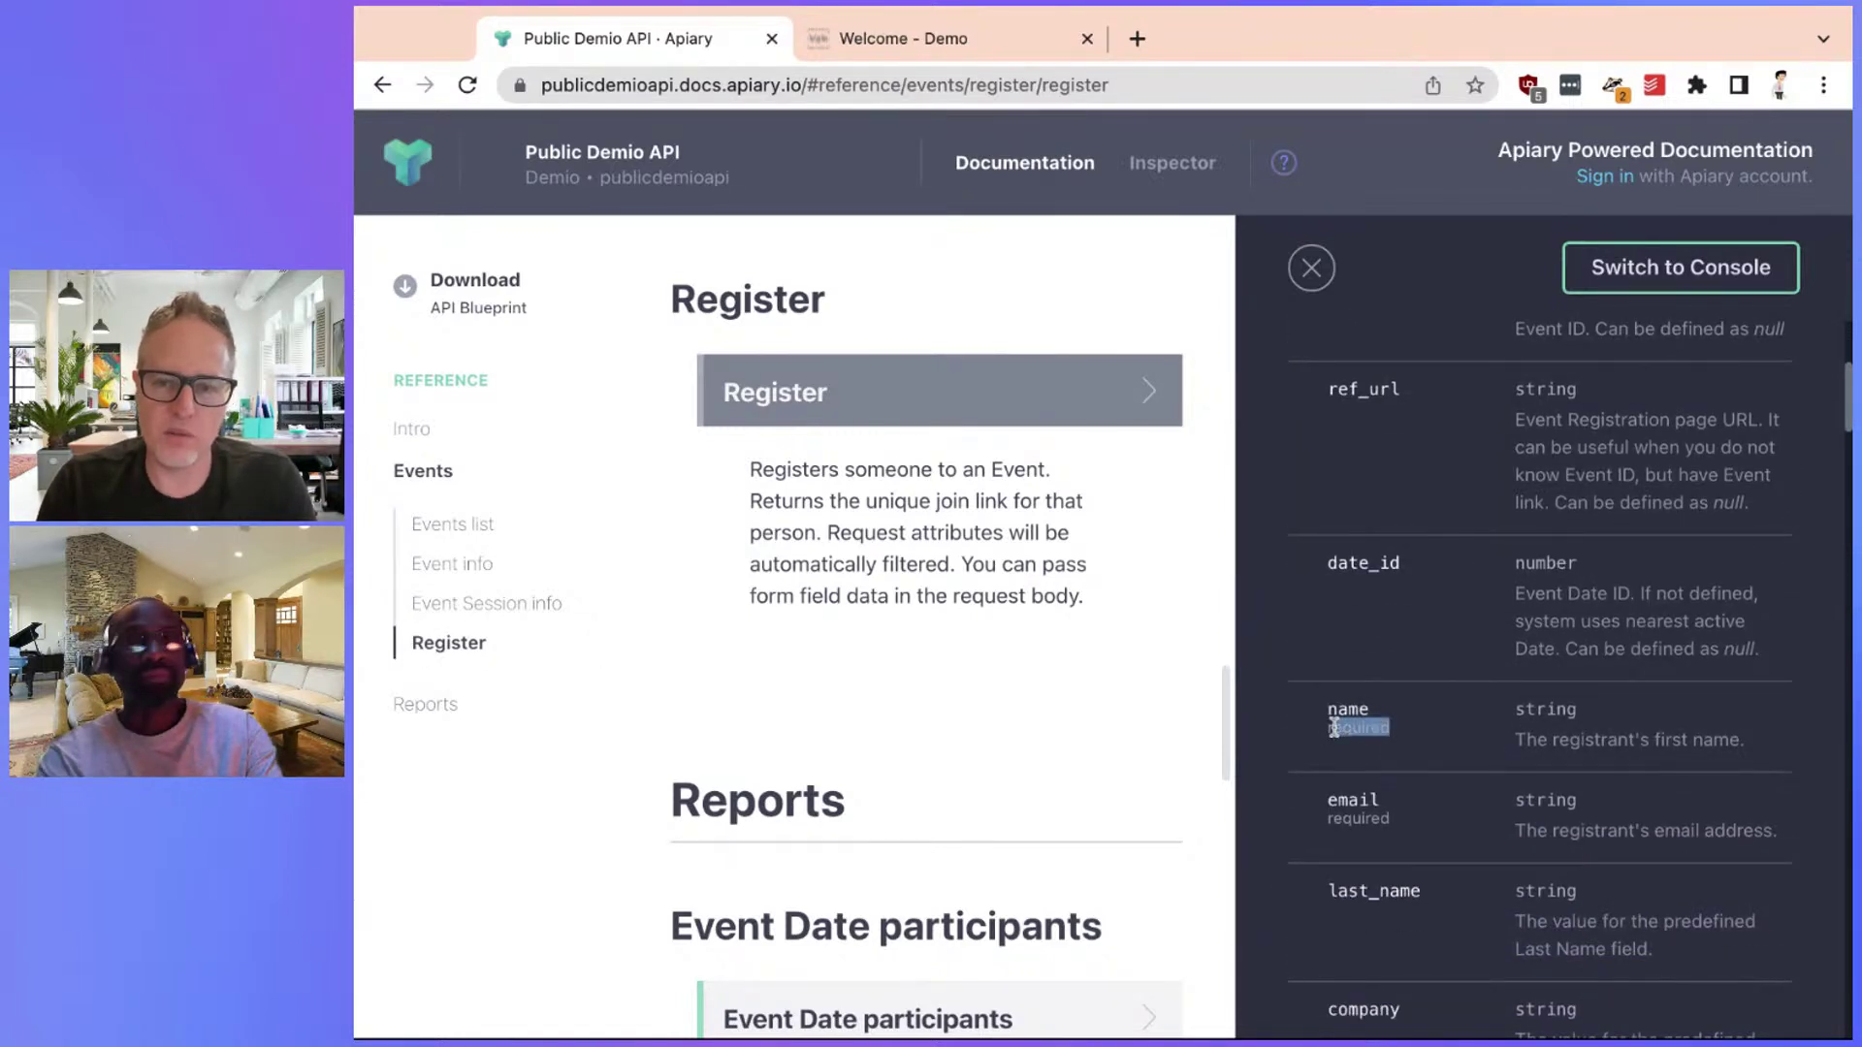
{"action": "scroll", "coordinate": [1406, 720], "scroll_direction": "up", "scroll_amount": 4}
{"action": "scroll", "coordinate": [1406, 720], "scroll_direction": "down", "scroll_amount": 3}
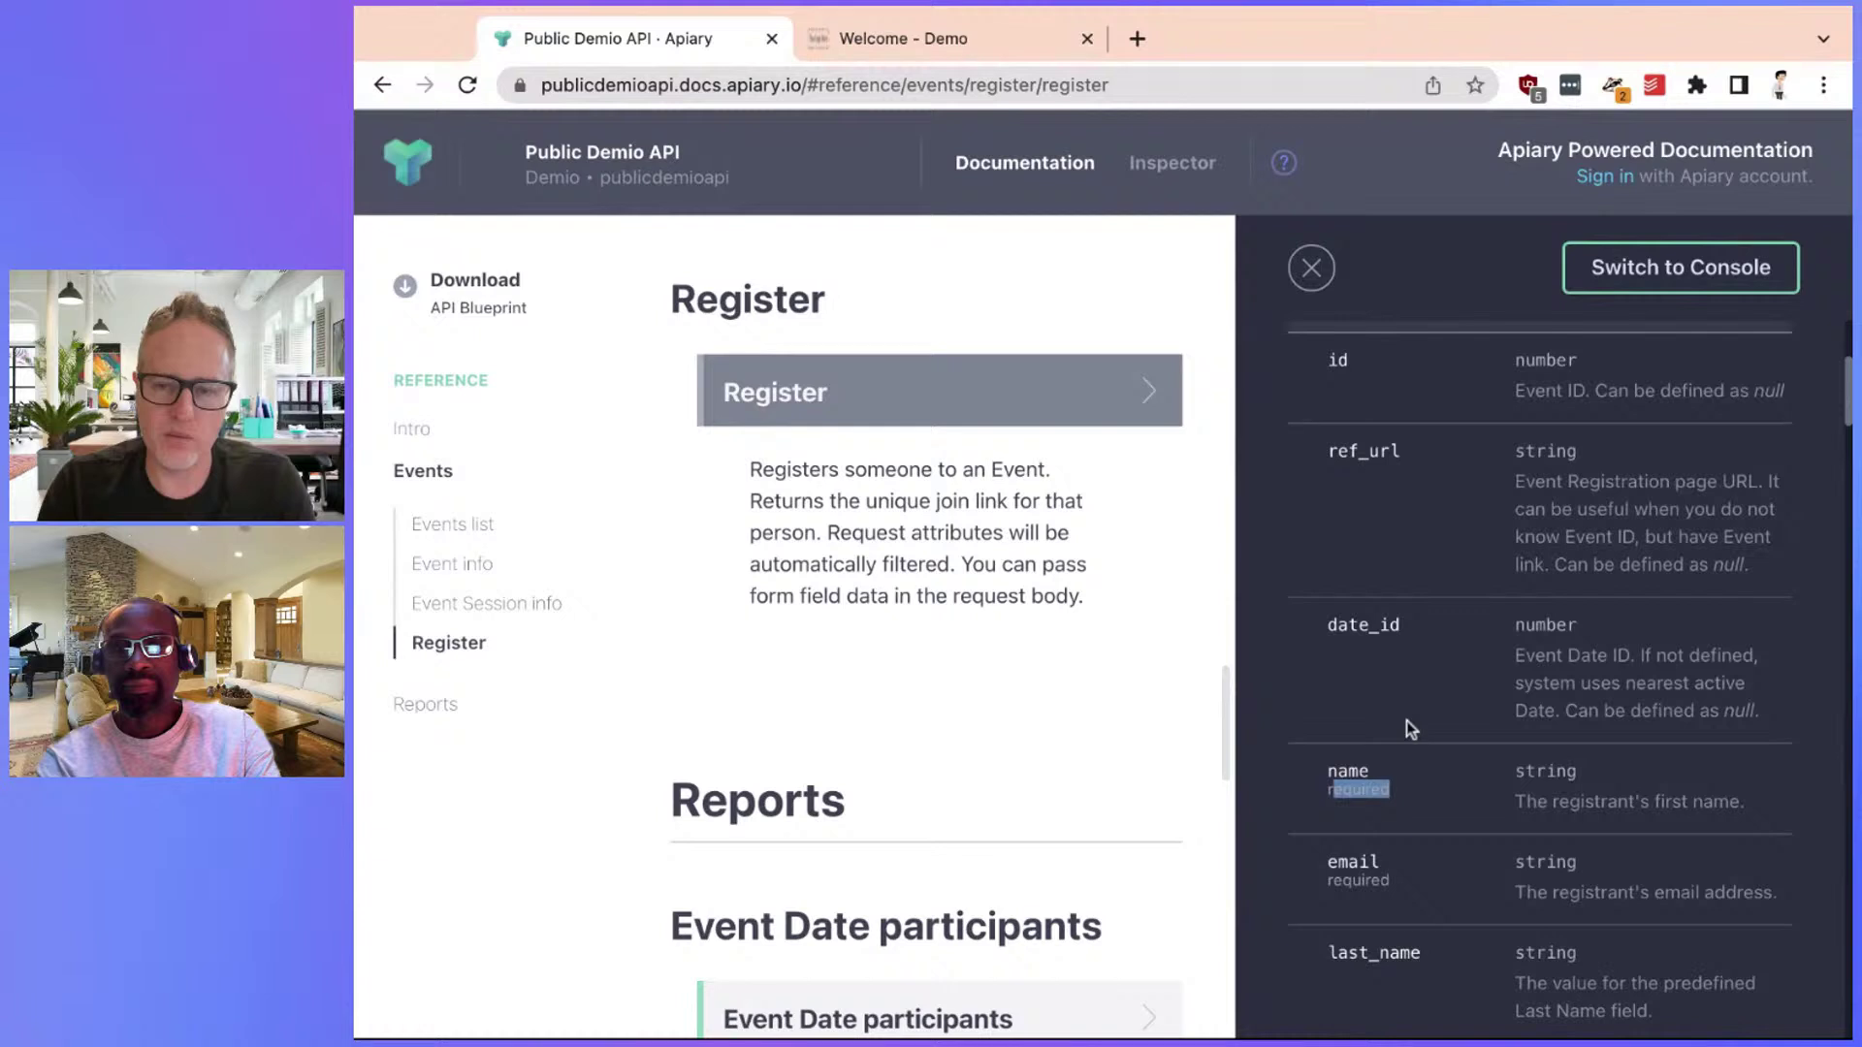
{"action": "double_click", "coordinate": [1327, 787]}
{"action": "double_click", "coordinate": [1326, 879]}
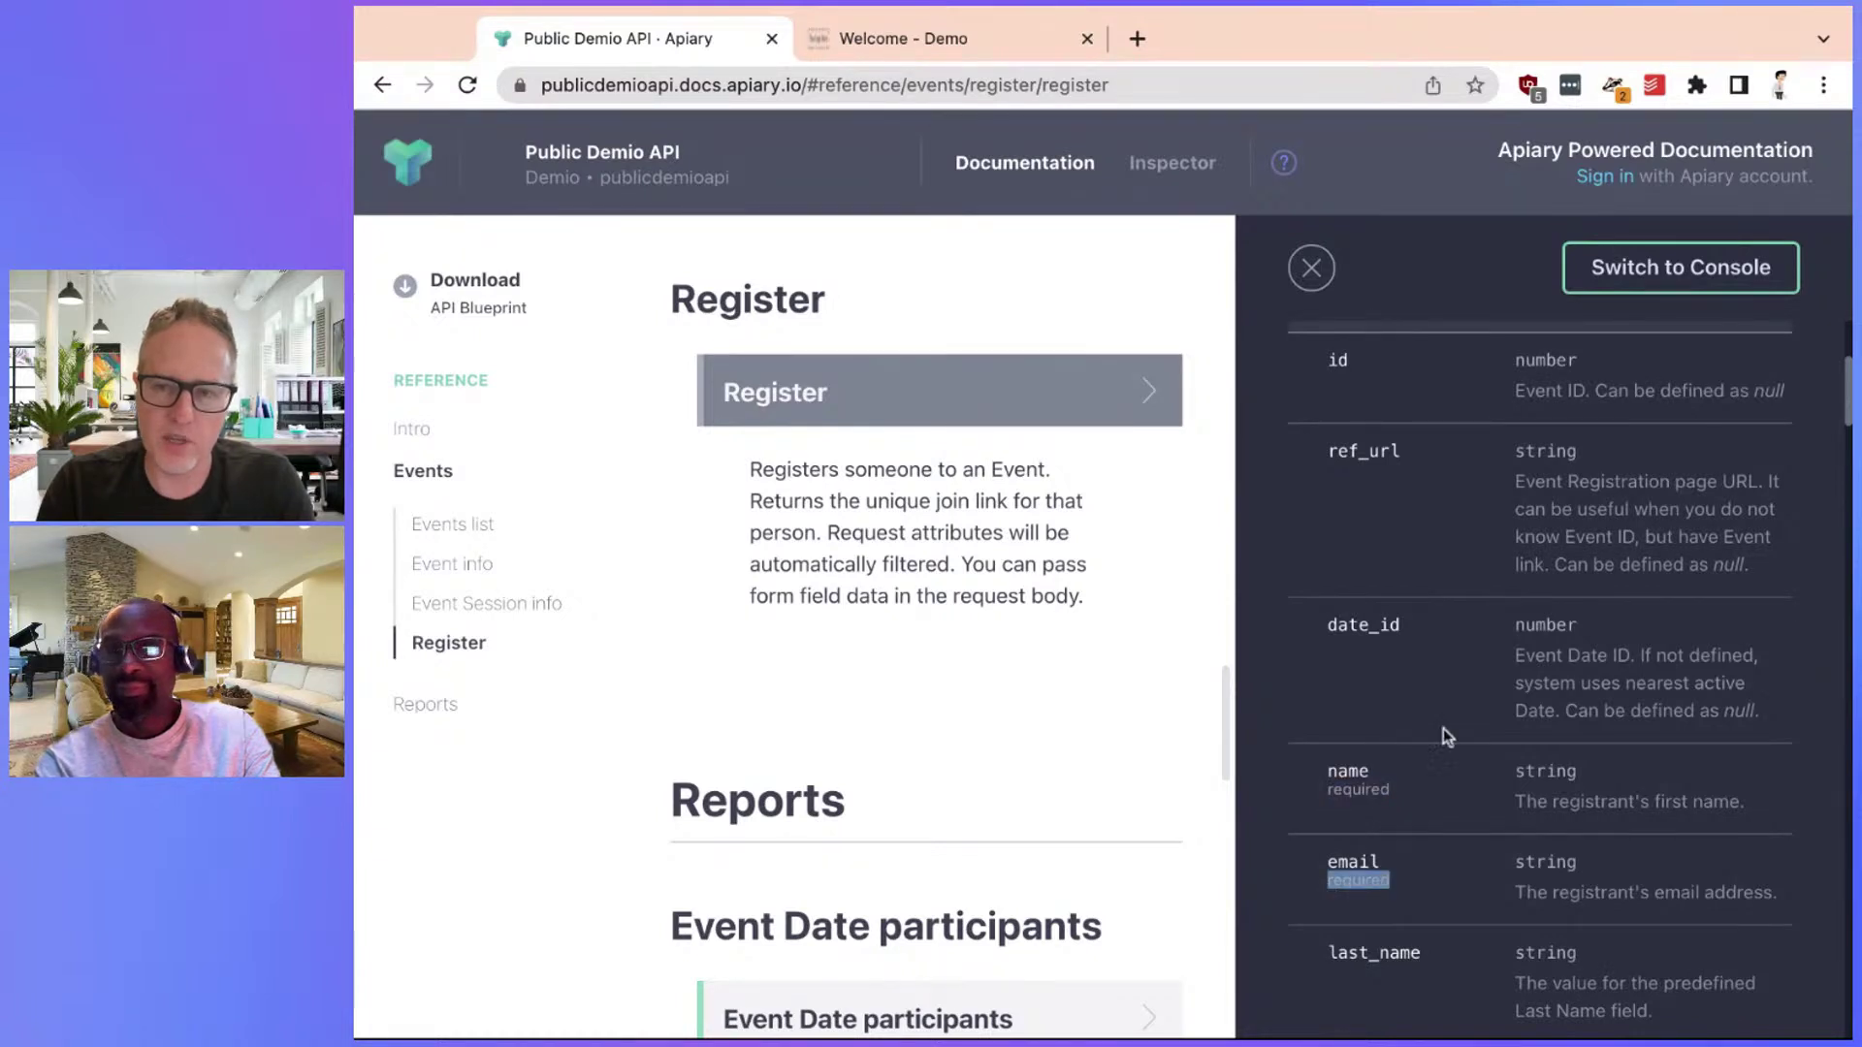
{"action": "triple_click", "coordinate": [1328, 361]}
{"action": "scroll", "coordinate": [1610, 444], "scroll_direction": "down", "scroll_amount": 7}
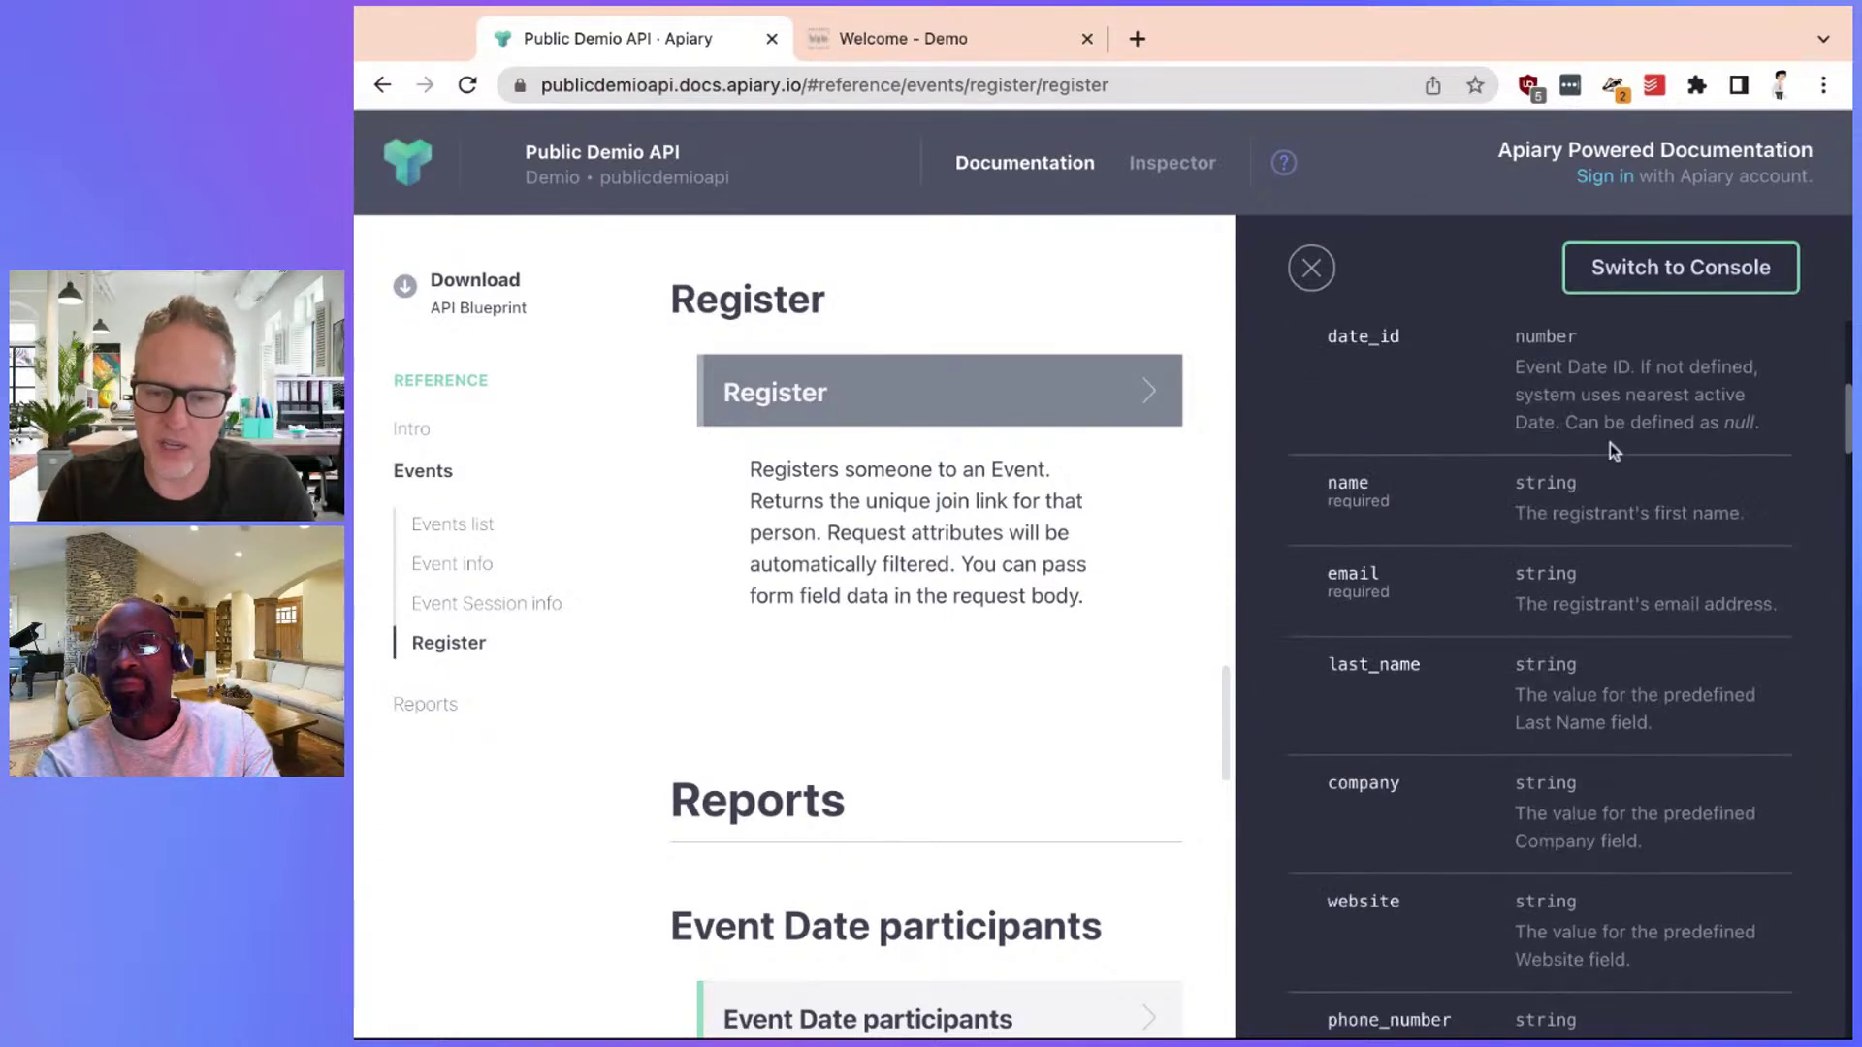
{"action": "scroll", "coordinate": [1606, 444], "scroll_direction": "down", "scroll_amount": 3}
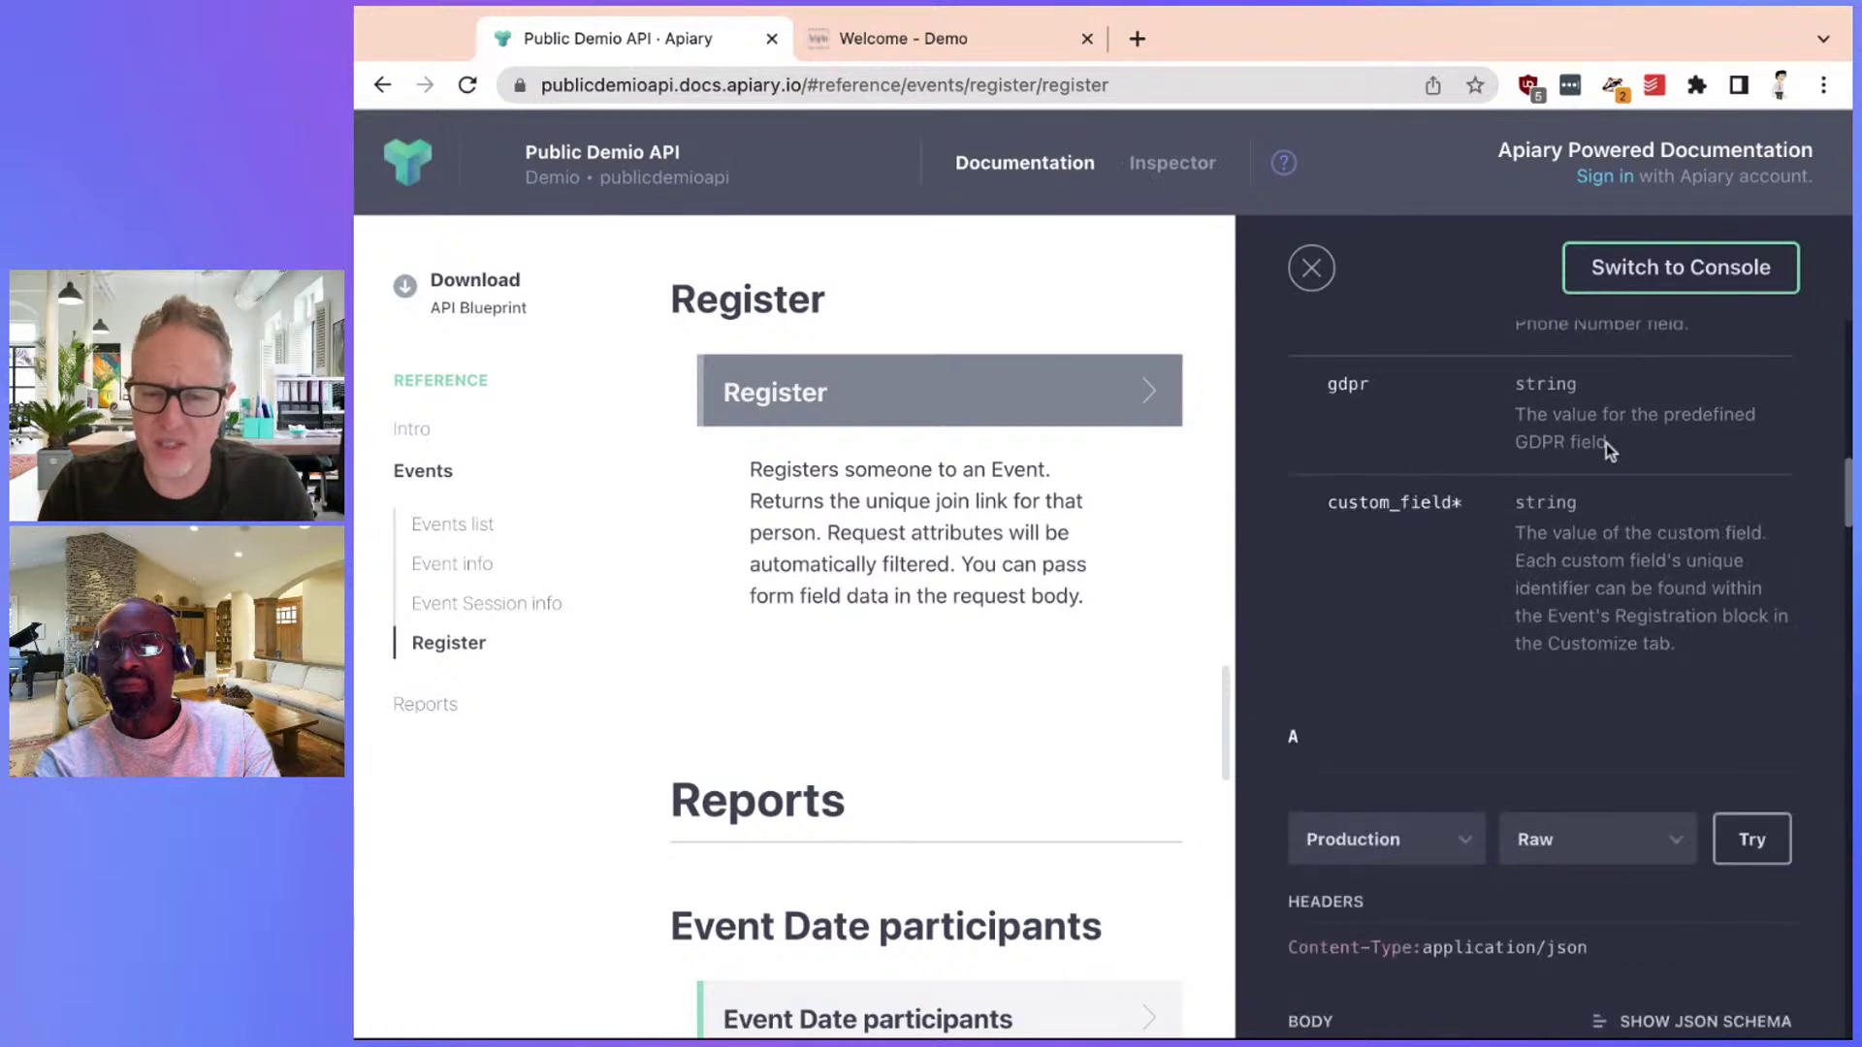
{"action": "scroll", "coordinate": [1605, 445], "scroll_direction": "up", "scroll_amount": 10}
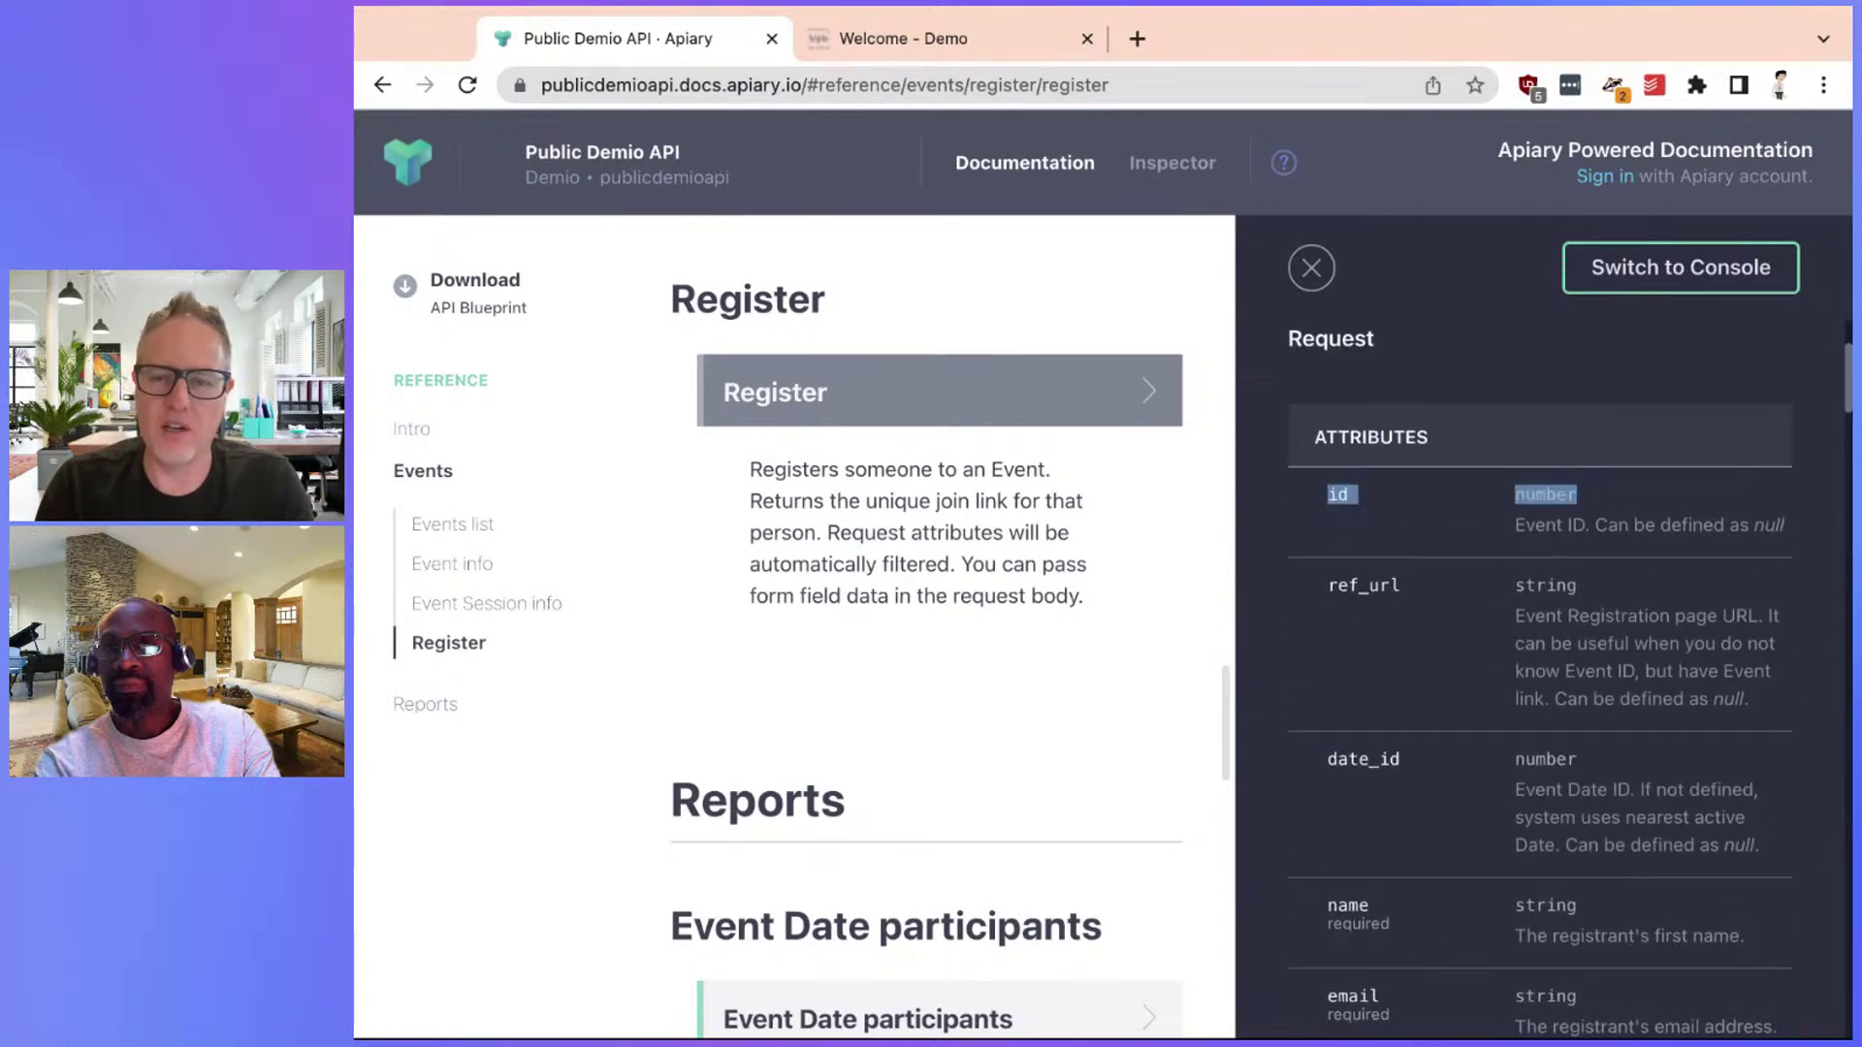
{"action": "left_click", "coordinate": [1579, 490]}
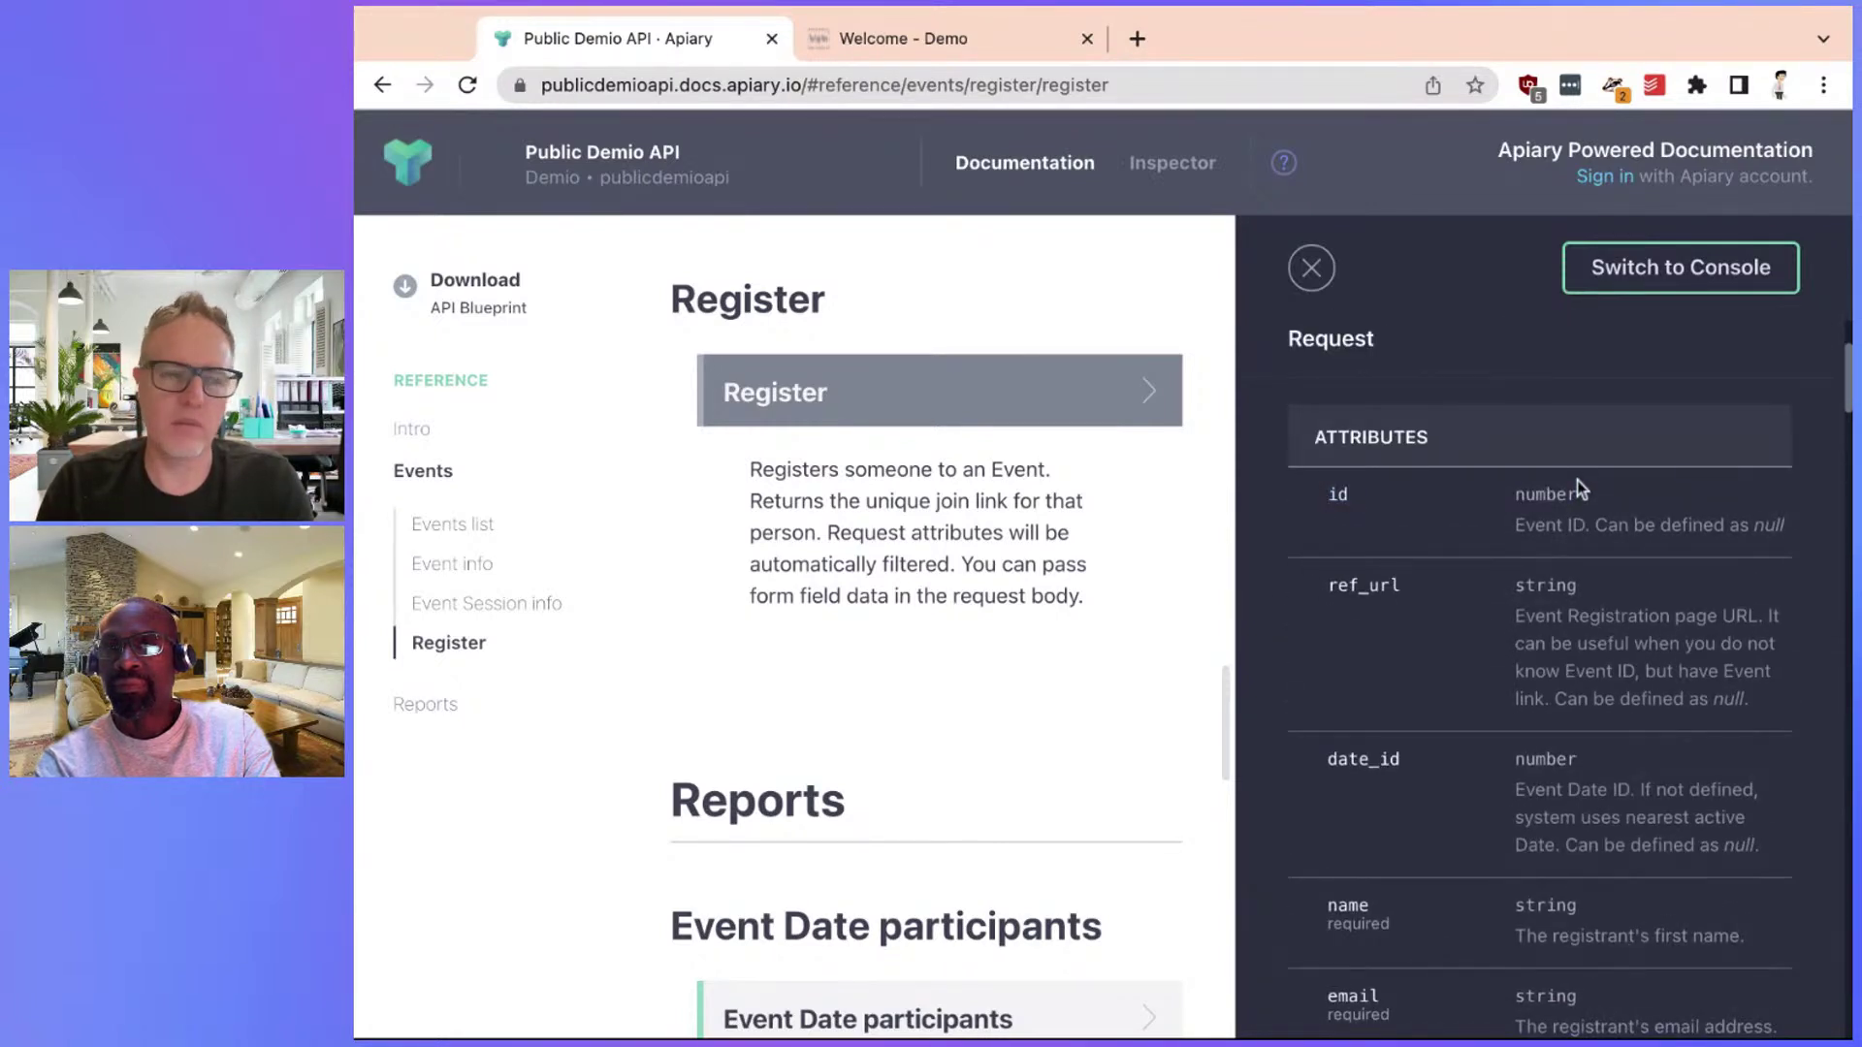
Create a new Contacts flow in FlowTrack
{"action": "left_click", "coordinate": [914, 48]}
{"action": "left_click", "coordinate": [514, 448]}
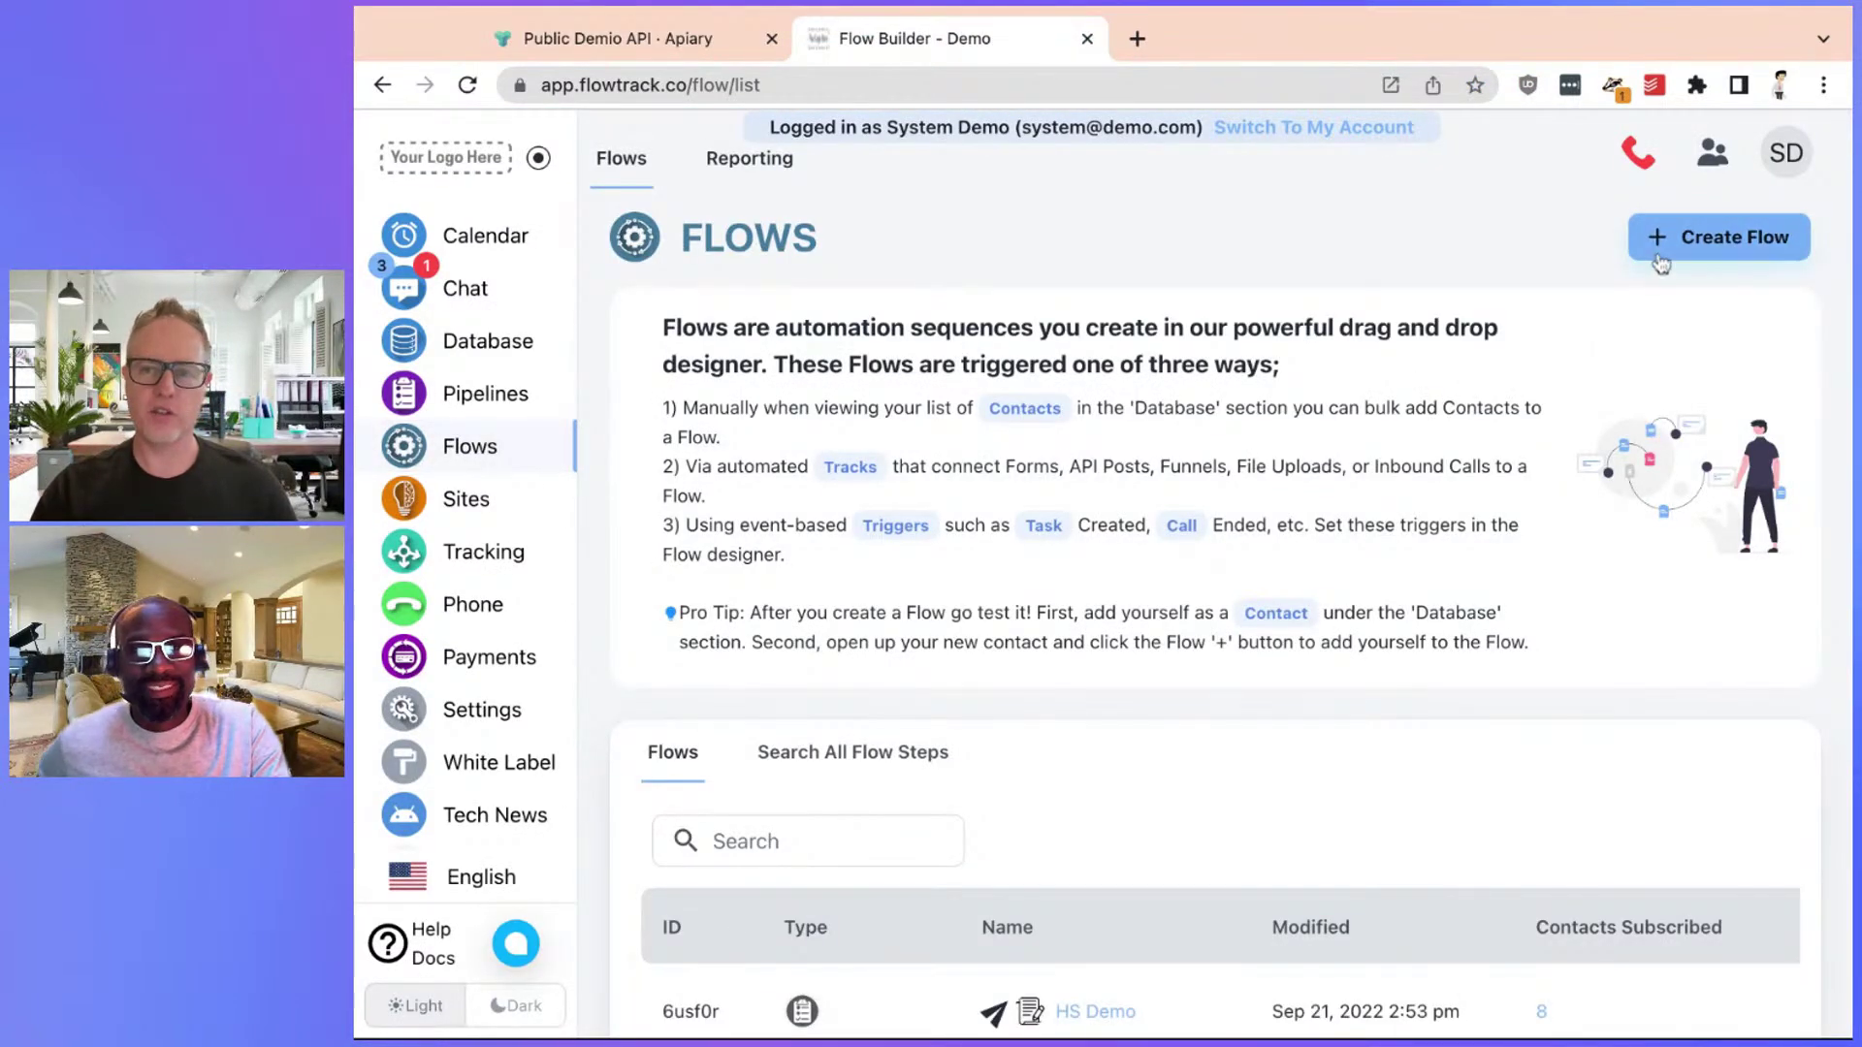
{"action": "left_click", "coordinate": [1692, 238]}
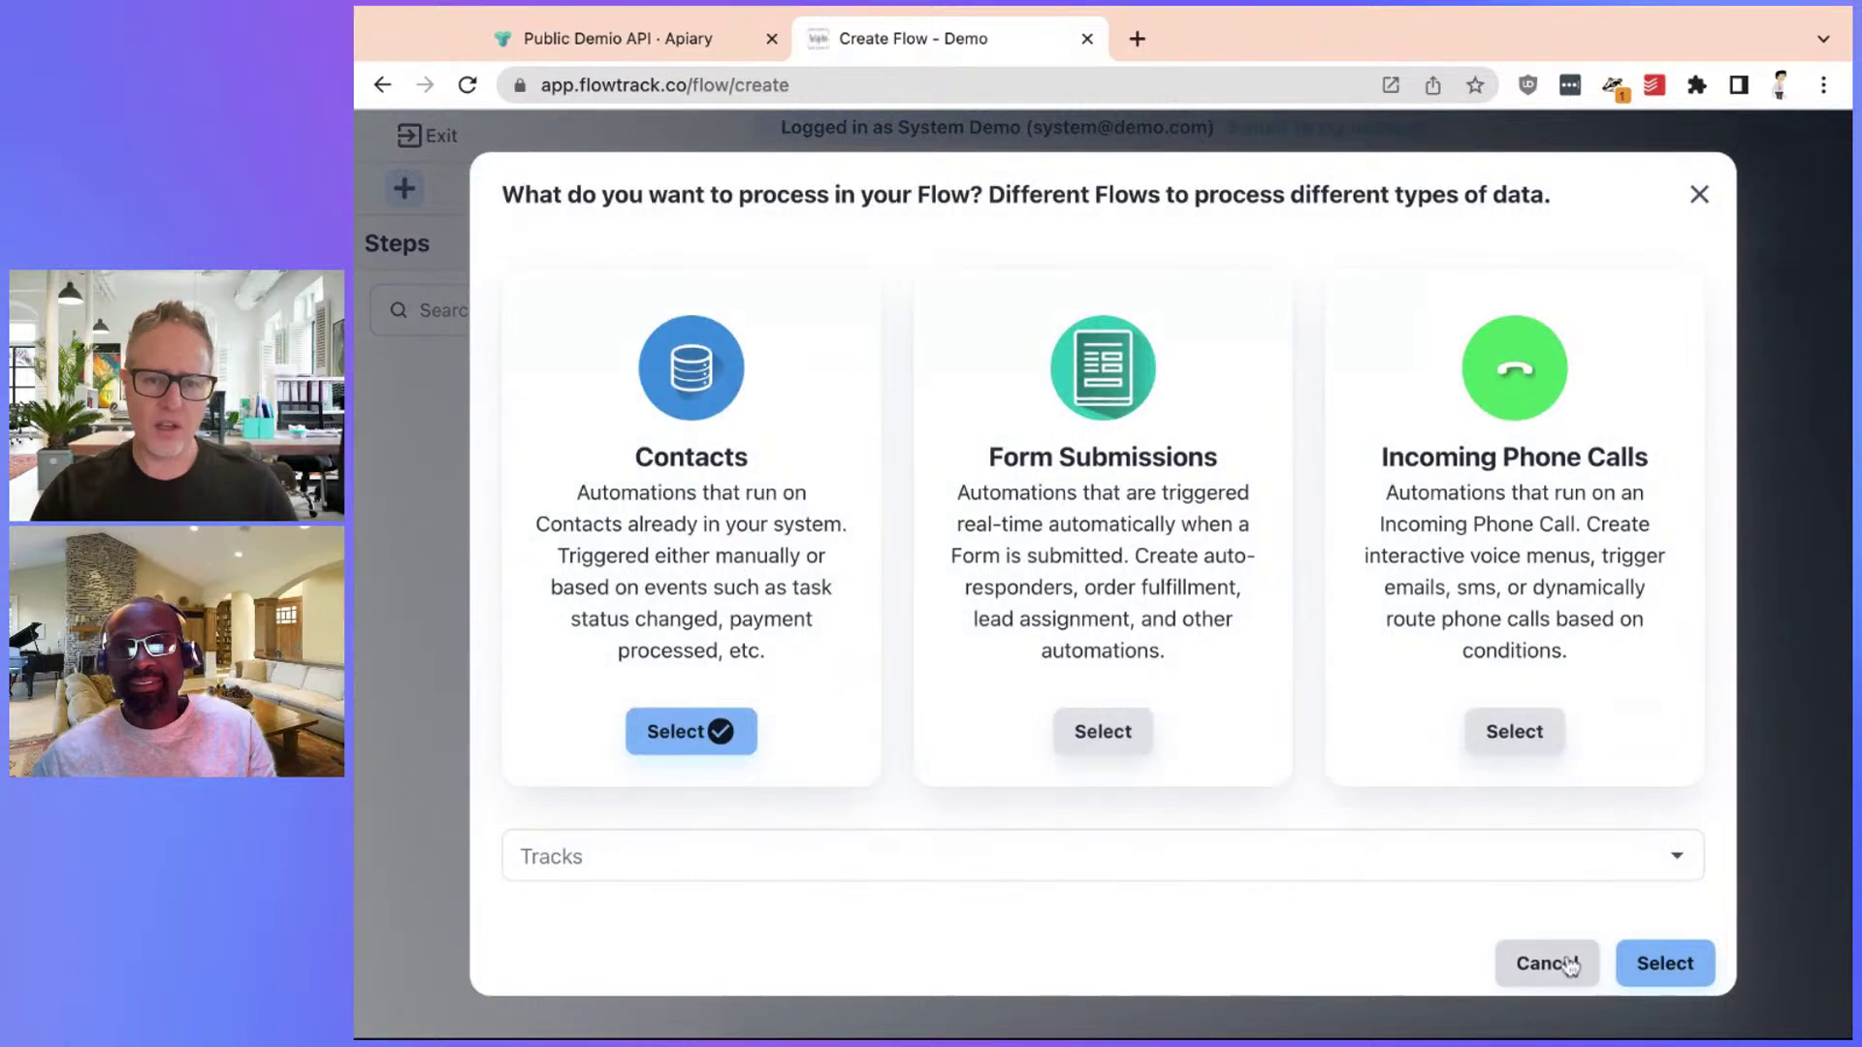
{"action": "left_click", "coordinate": [1687, 971]}
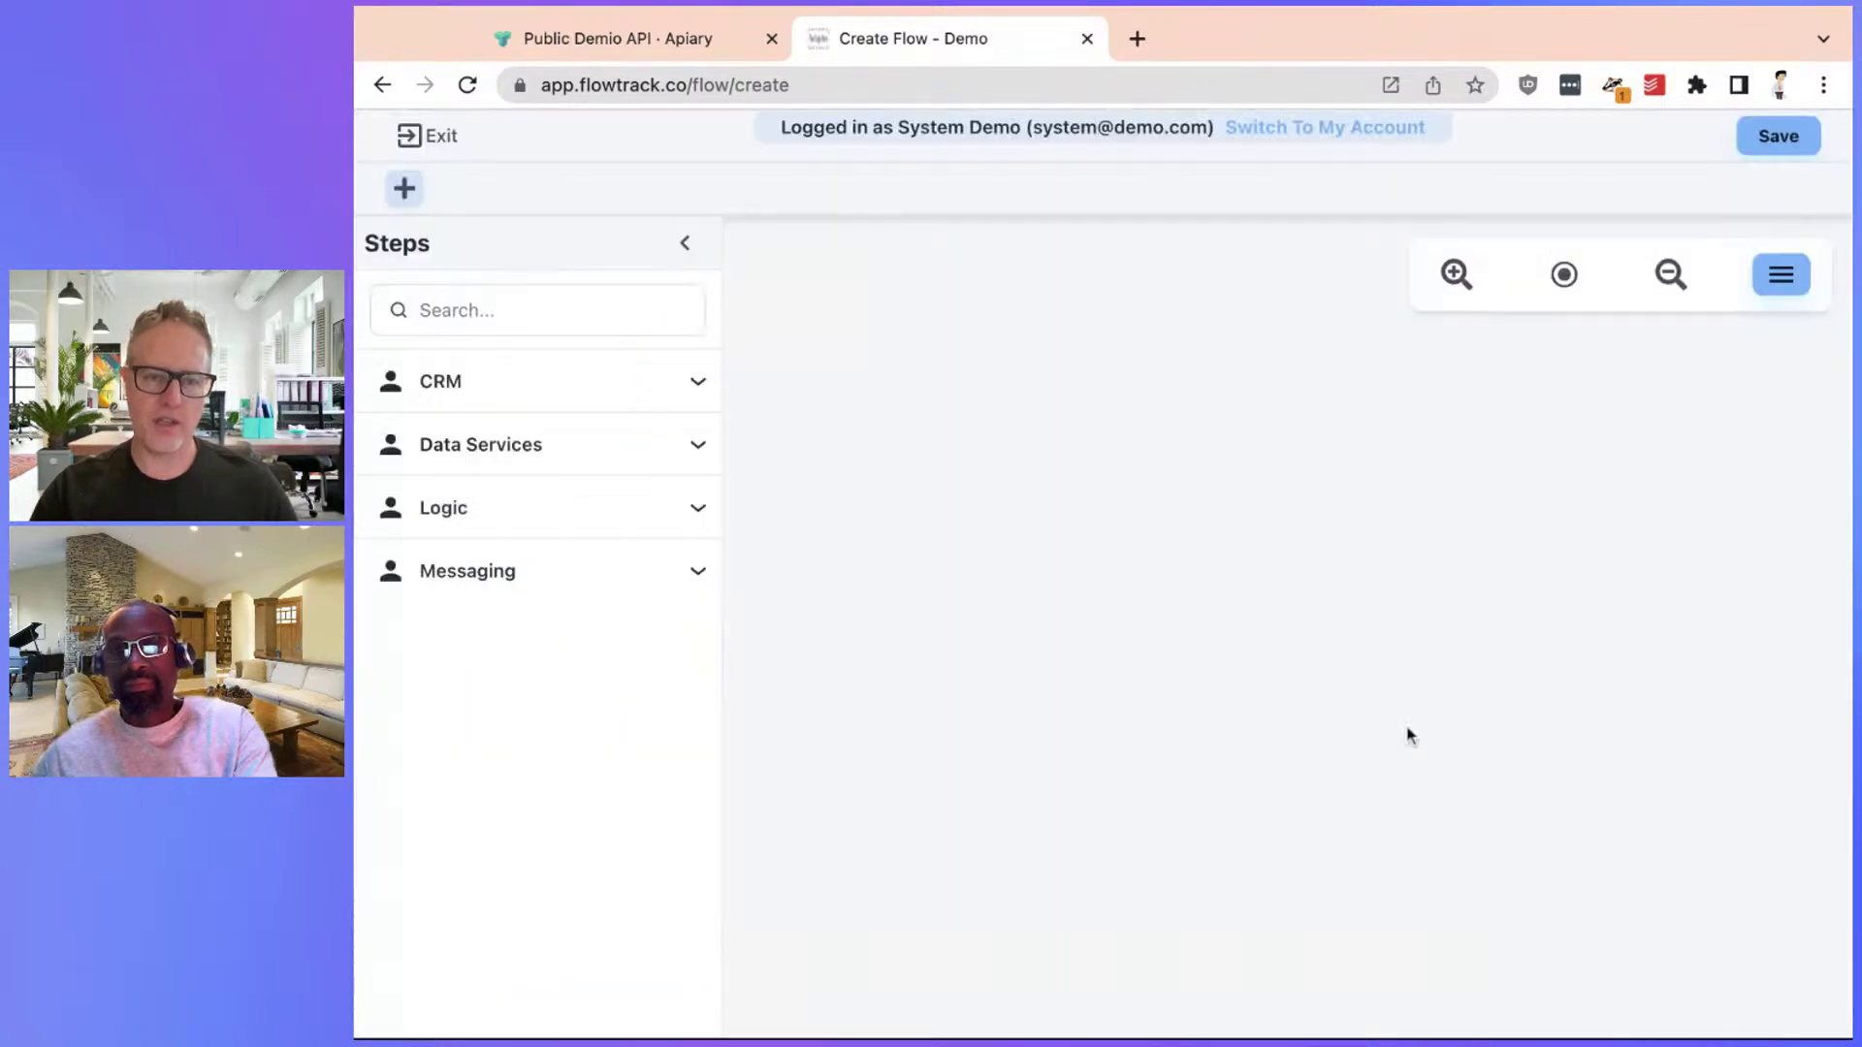
Find the 'api' step and add a Custom API step to the flow canvas
{"action": "left_click", "coordinate": [502, 306]}
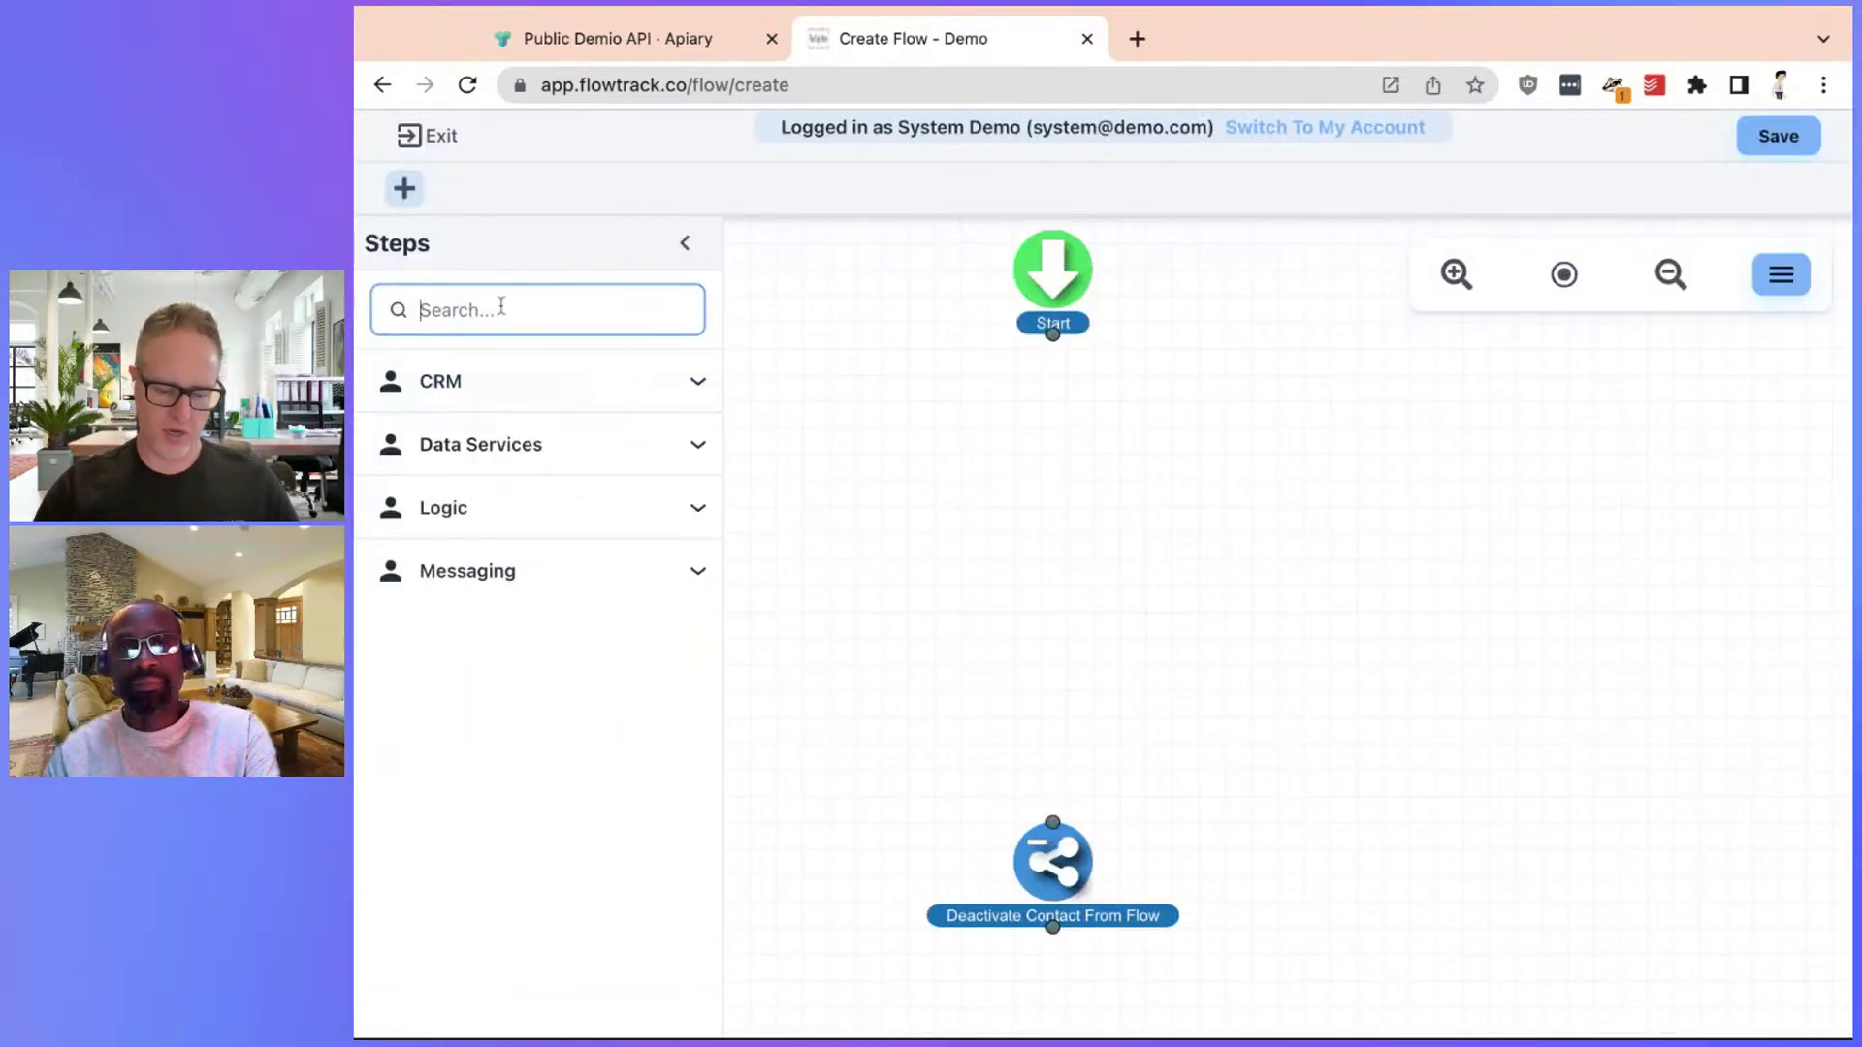
{"action": "type", "text": "api"}
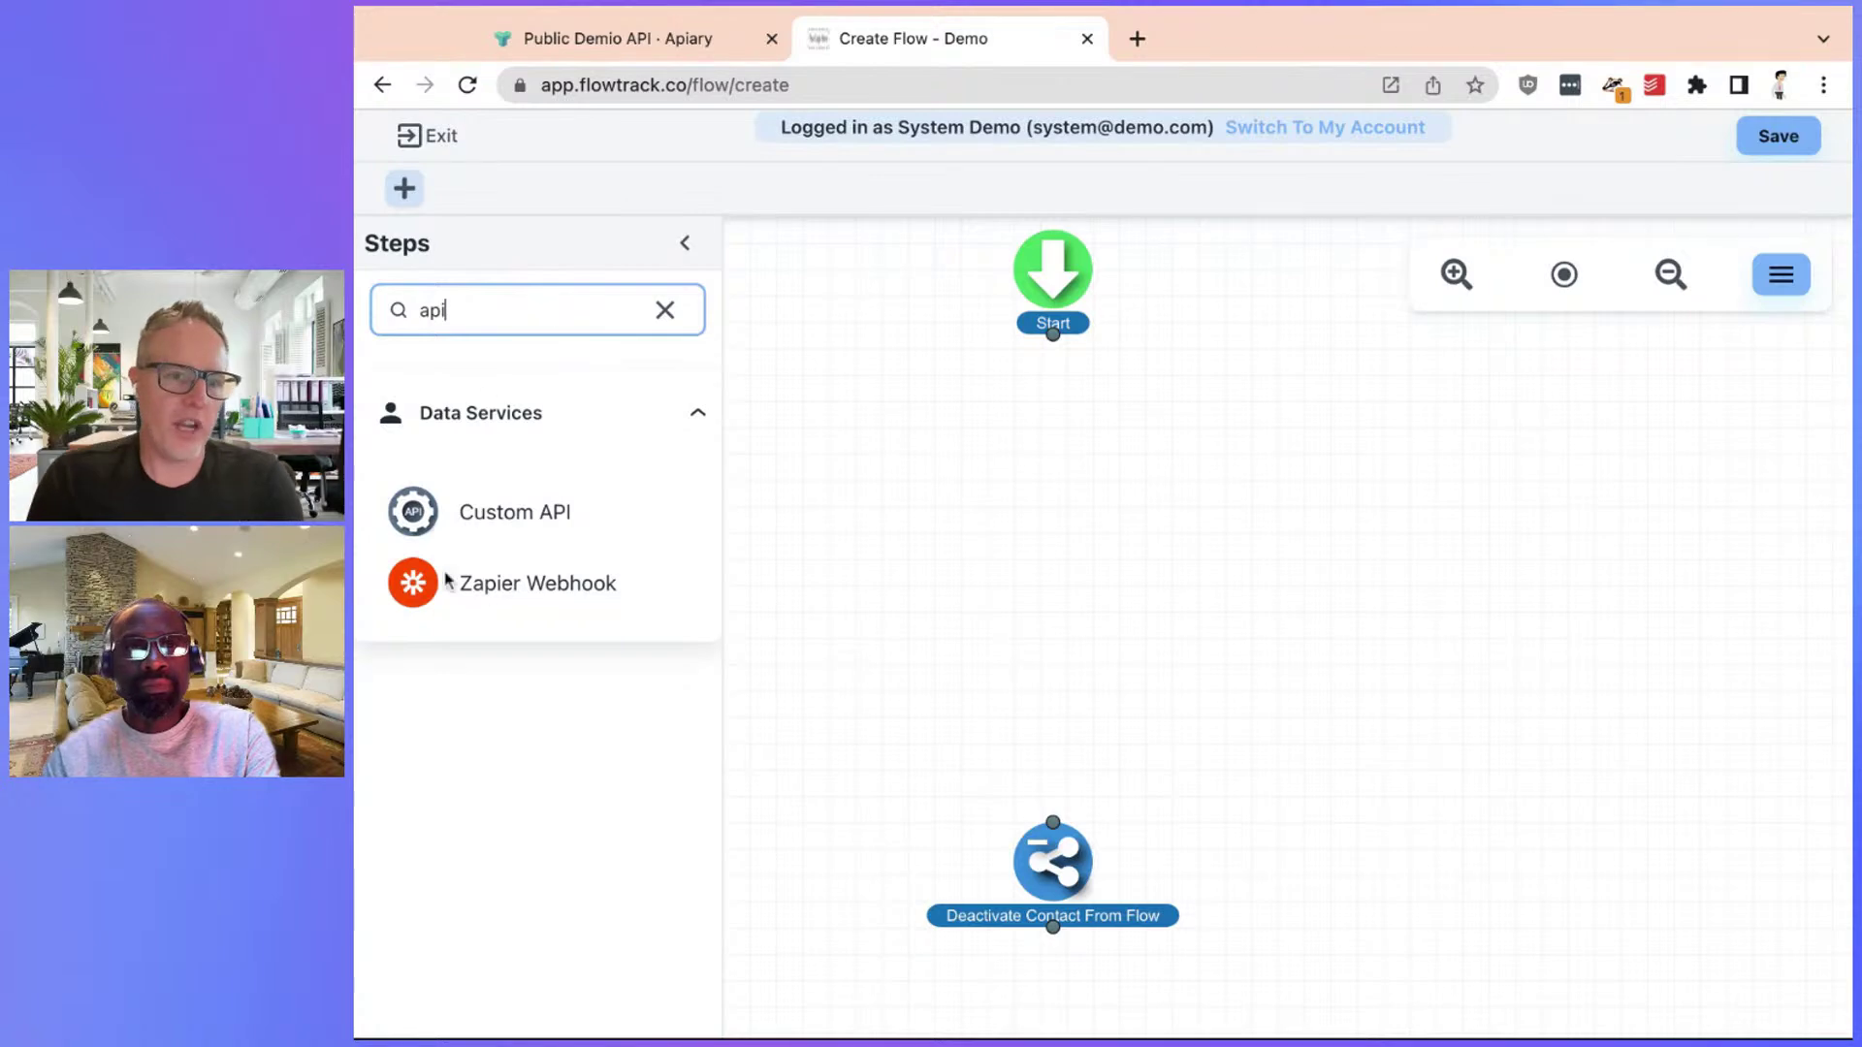
{"action": "left_click_drag", "start_coordinate": [432, 543], "coordinate": [987, 473]}
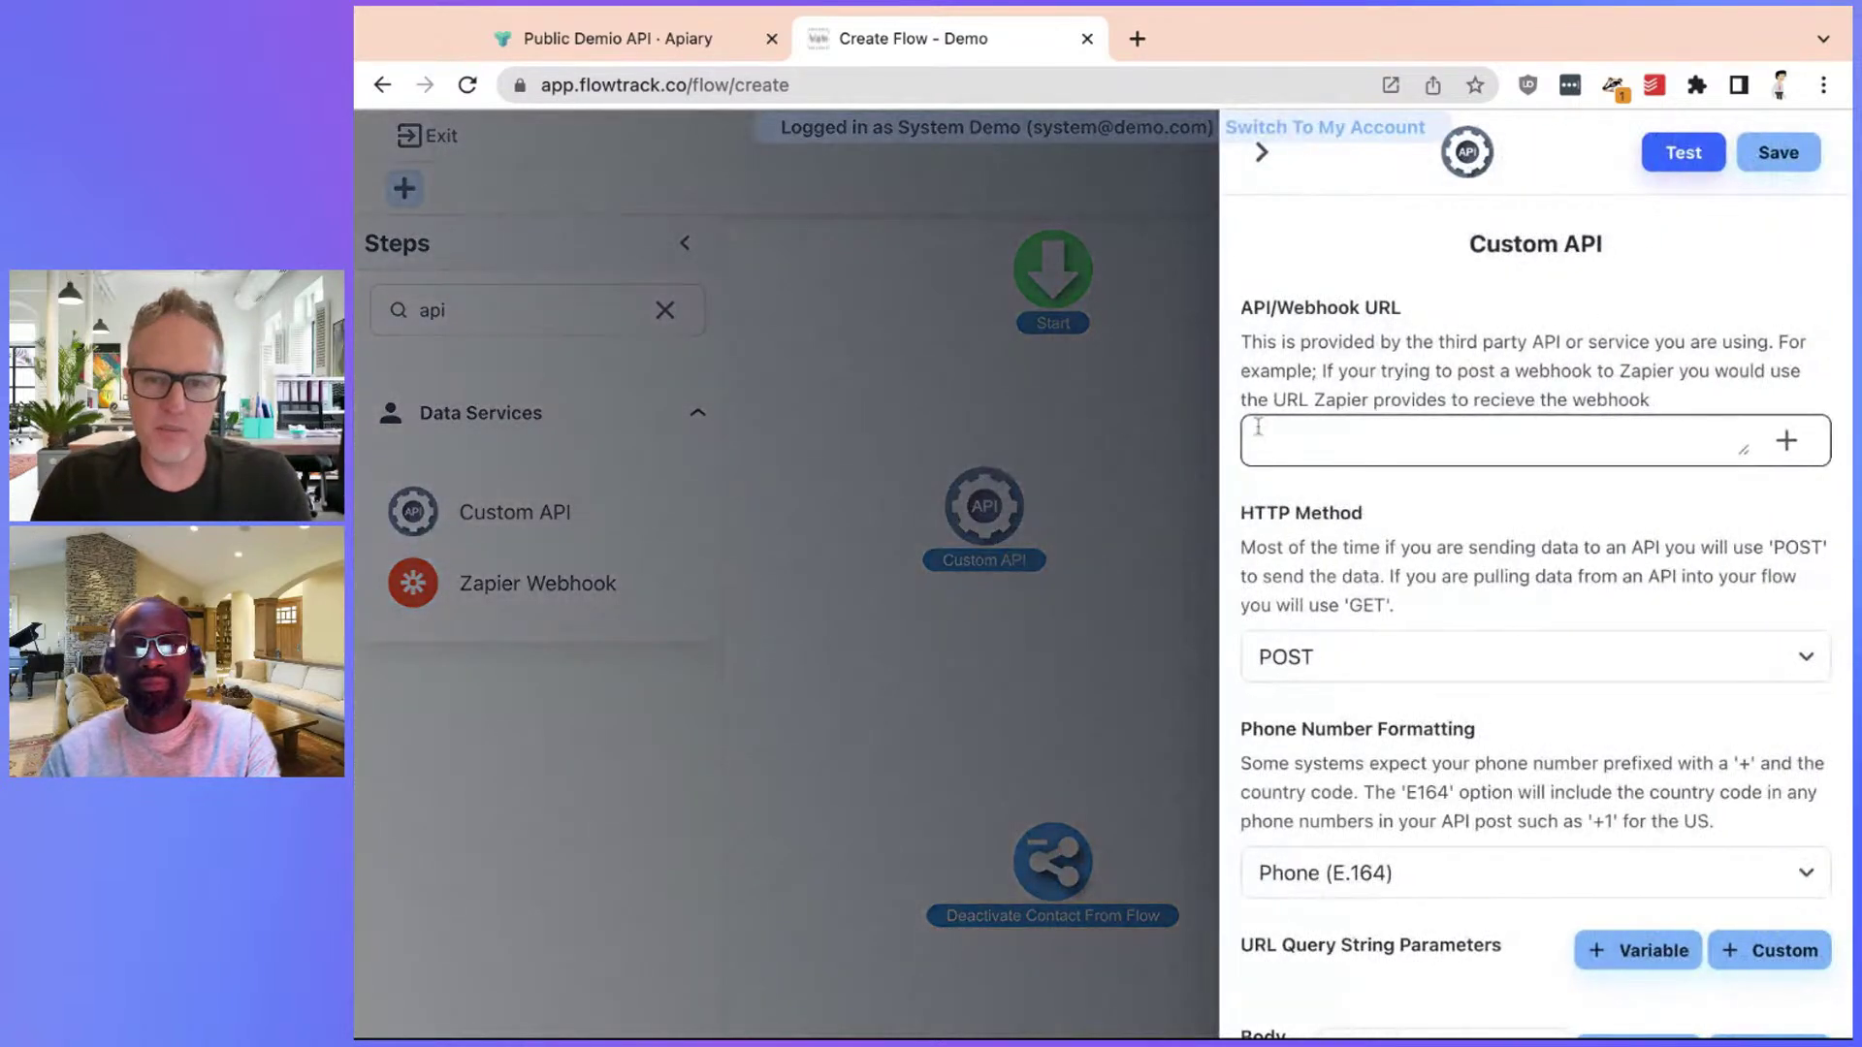
{"action": "left_click", "coordinate": [590, 35]}
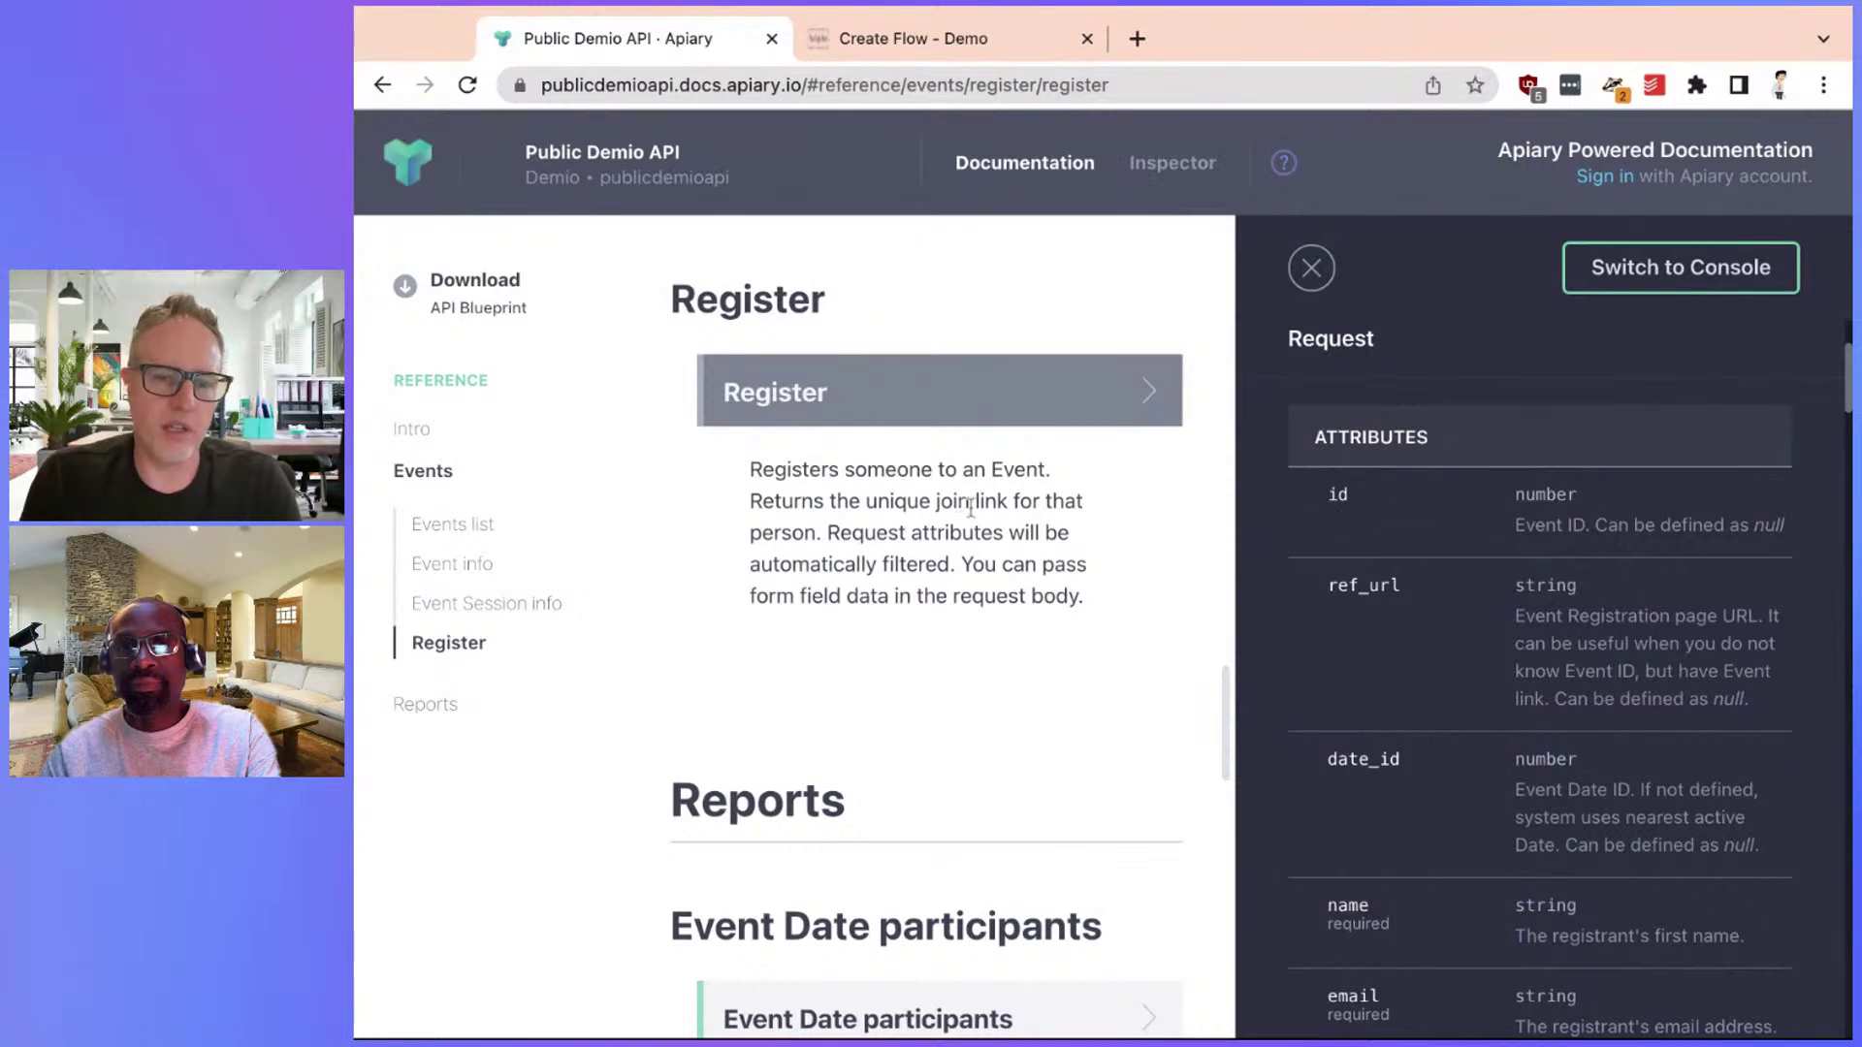
{"action": "scroll", "coordinate": [1445, 514], "scroll_direction": "down", "scroll_amount": 4}
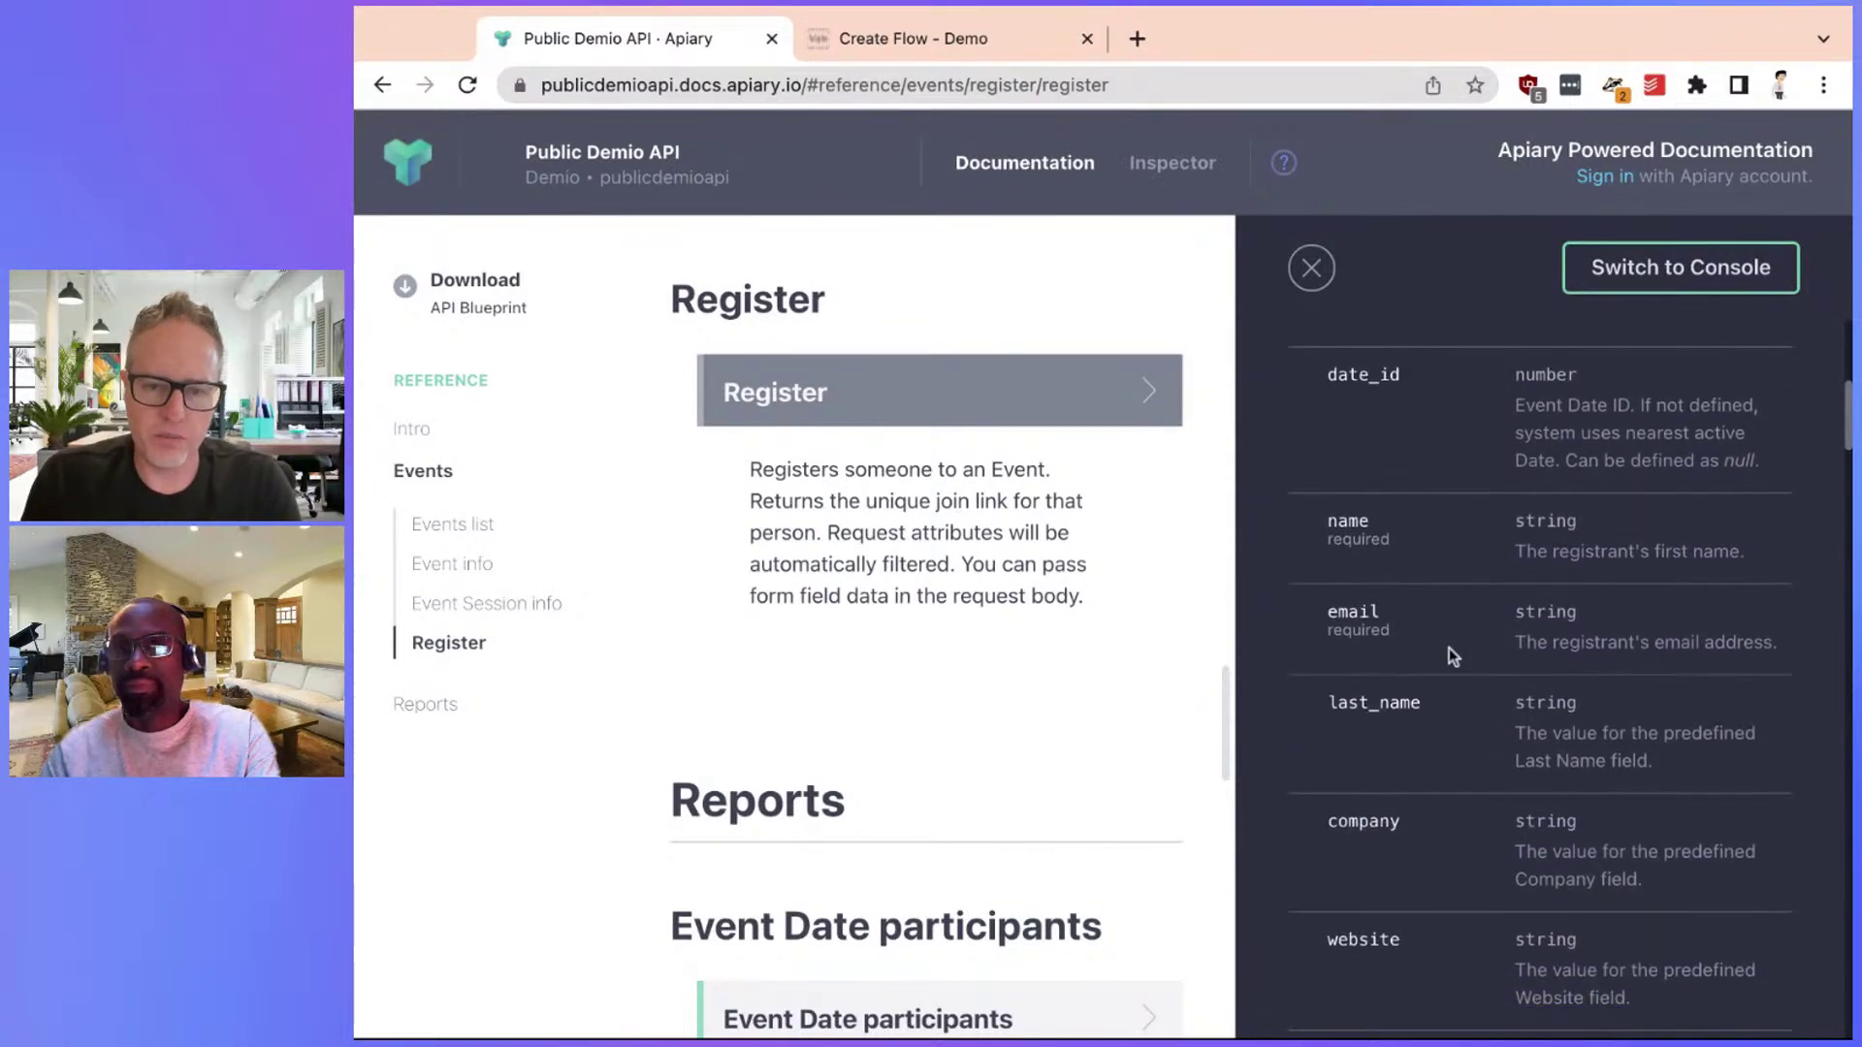
{"action": "scroll", "coordinate": [1450, 649], "scroll_direction": "up", "scroll_amount": 6}
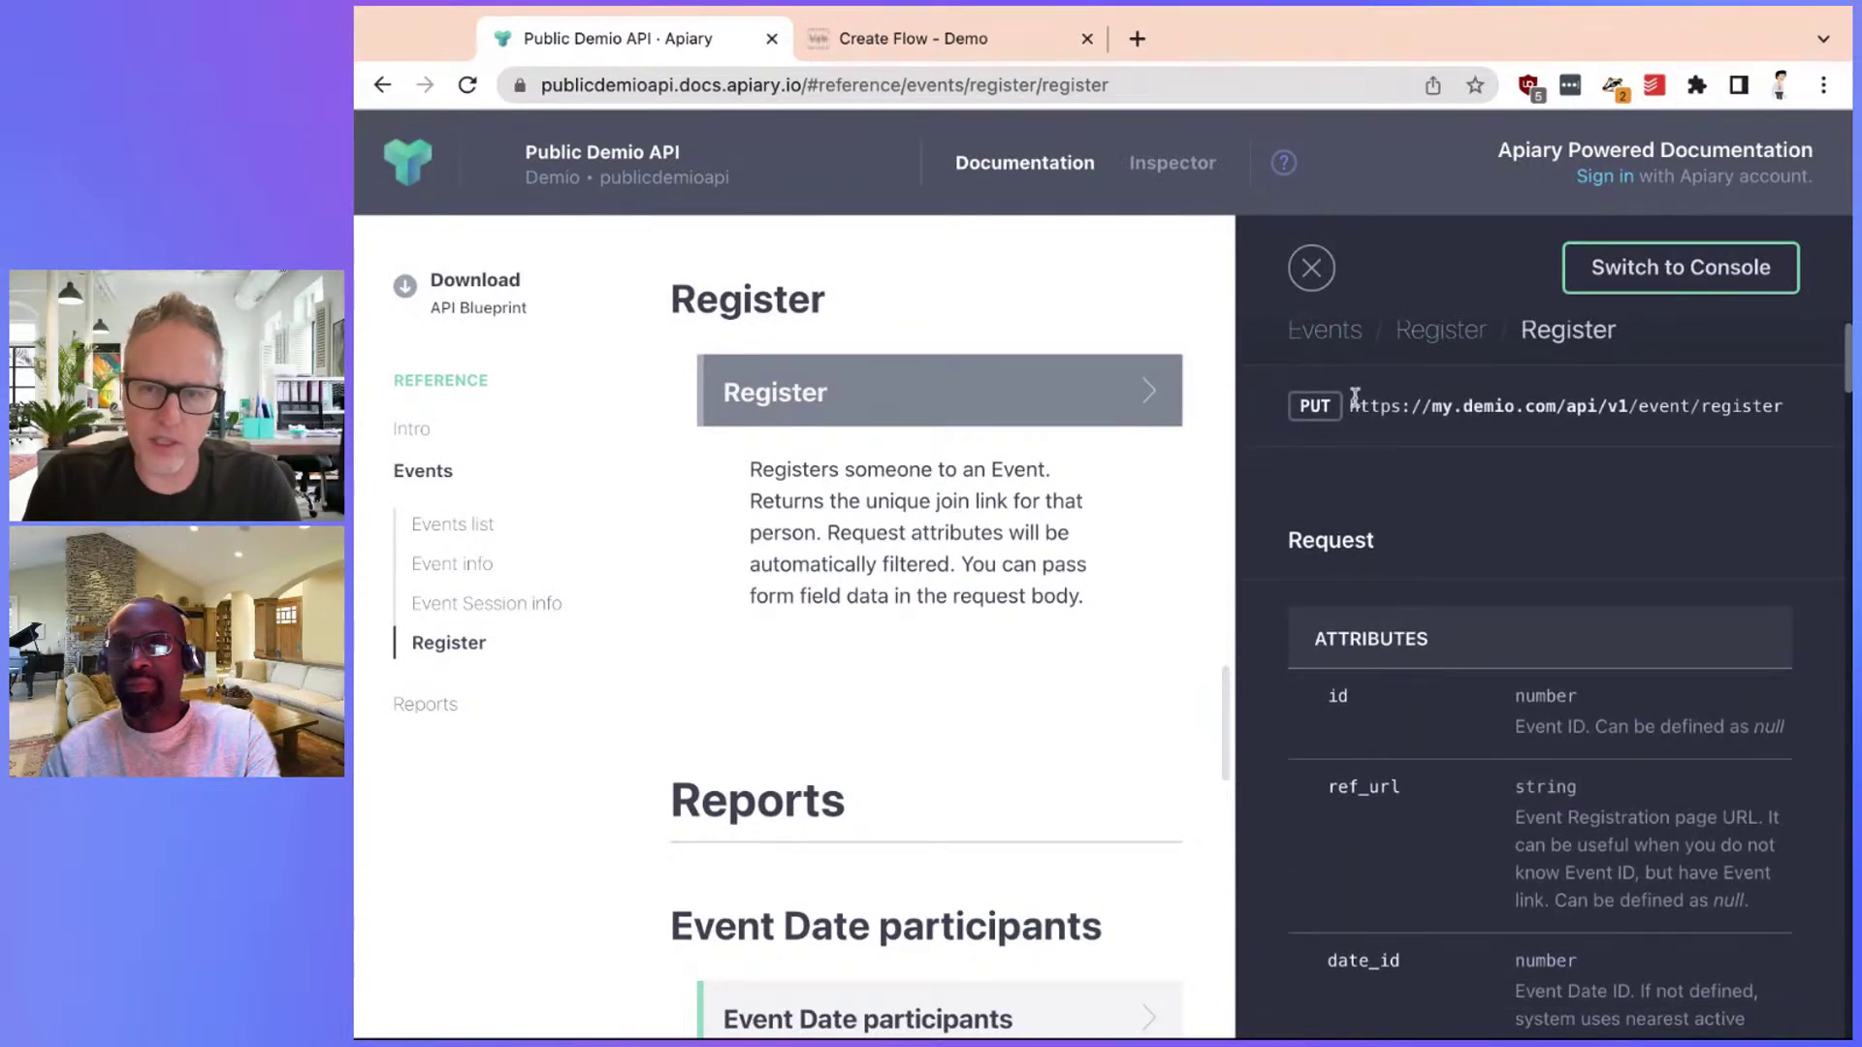
{"action": "left_click_drag", "start_coordinate": [1354, 400], "coordinate": [1784, 405]}
{"action": "left_click", "coordinate": [1516, 416]}
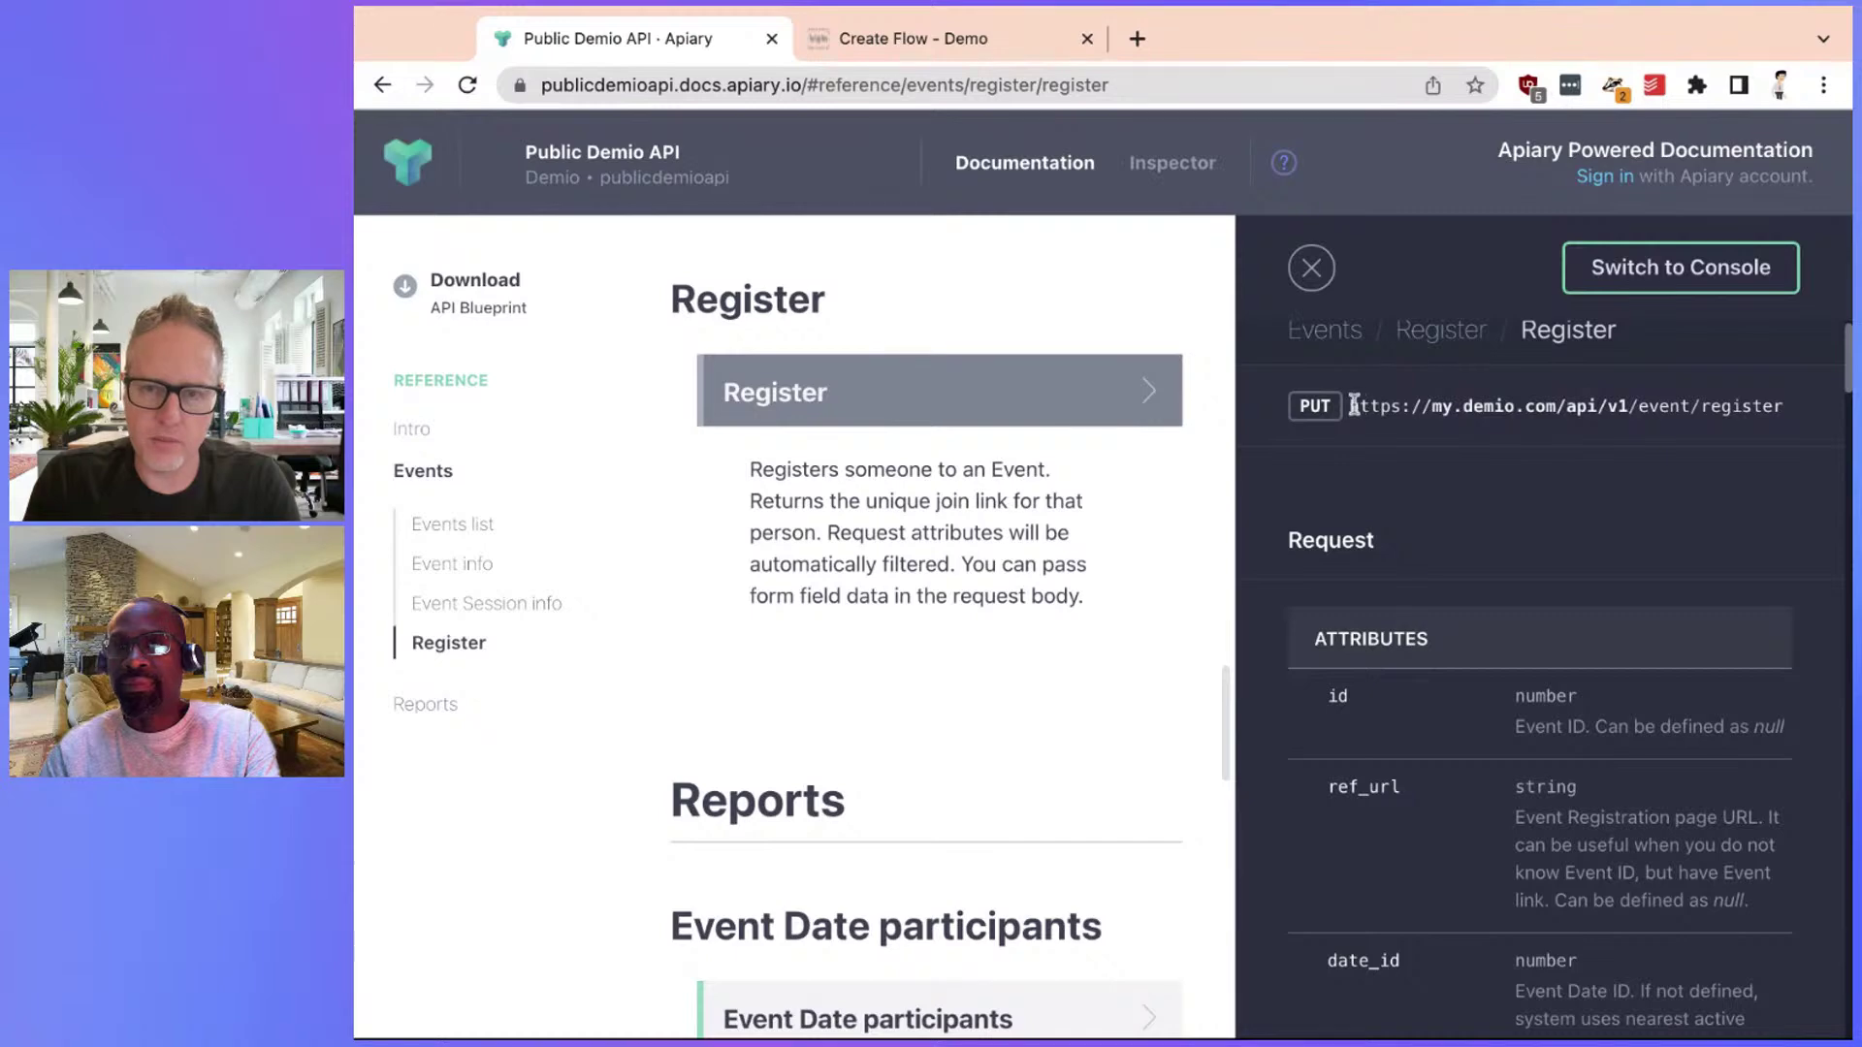
{"action": "left_click_drag", "start_coordinate": [1355, 405], "coordinate": [1784, 407]}
{"action": "key", "text": "ctrl+c"}
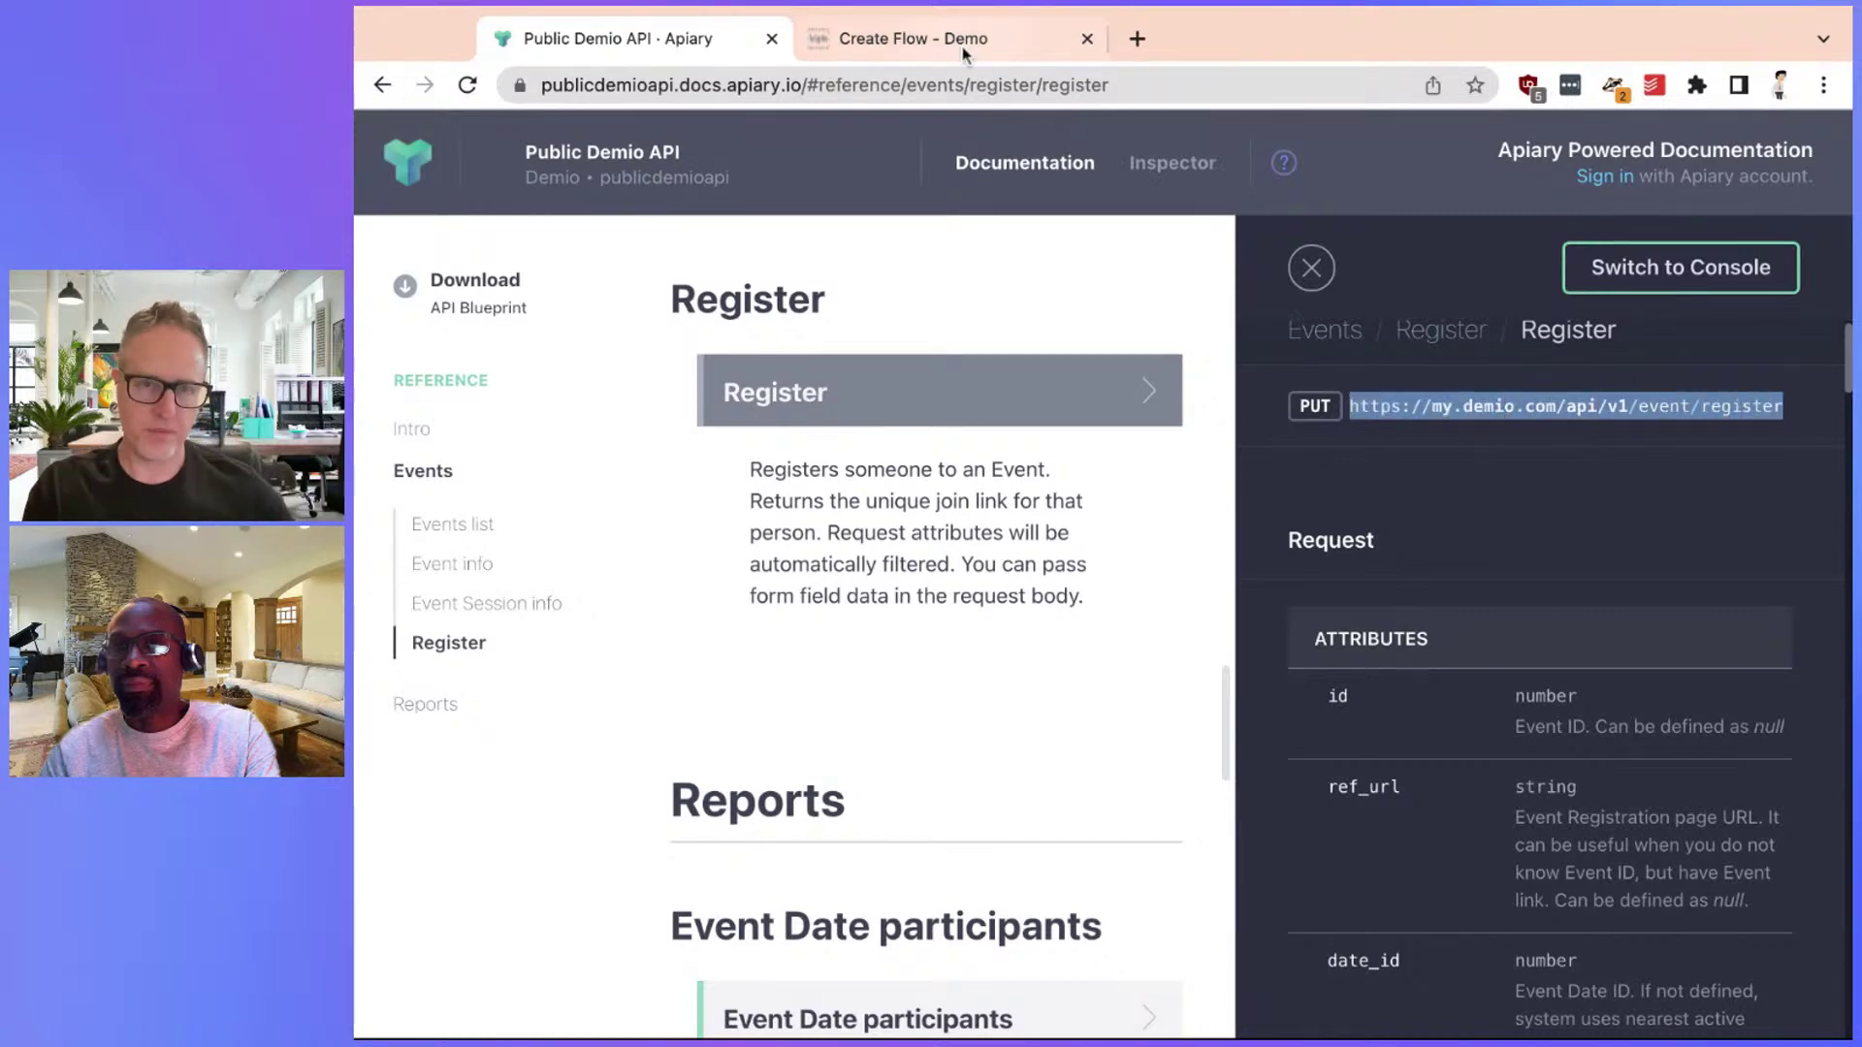
{"action": "left_click", "coordinate": [963, 51]}
{"action": "left_click", "coordinate": [1513, 456]}
{"action": "key", "text": "ctrl+v"}
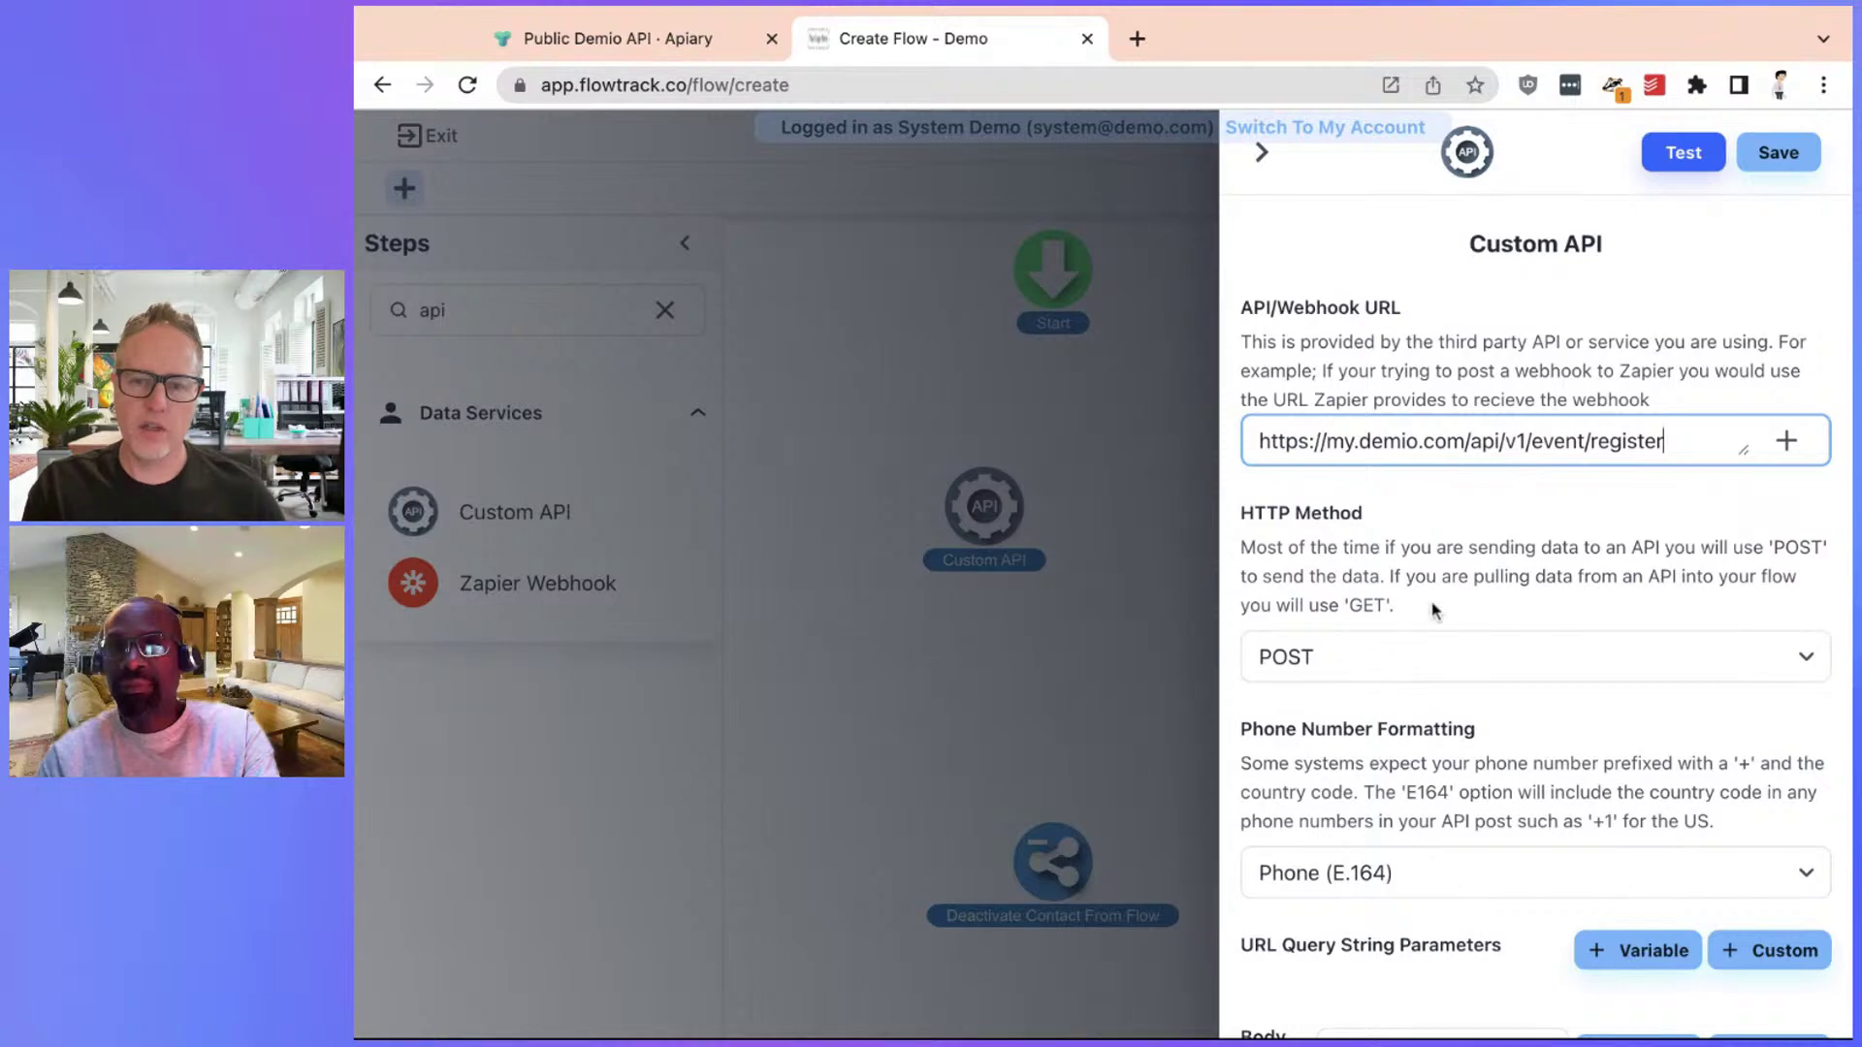
Set the Custom API step's request data type to JSON
{"action": "scroll", "coordinate": [1426, 621], "scroll_direction": "down", "scroll_amount": 5}
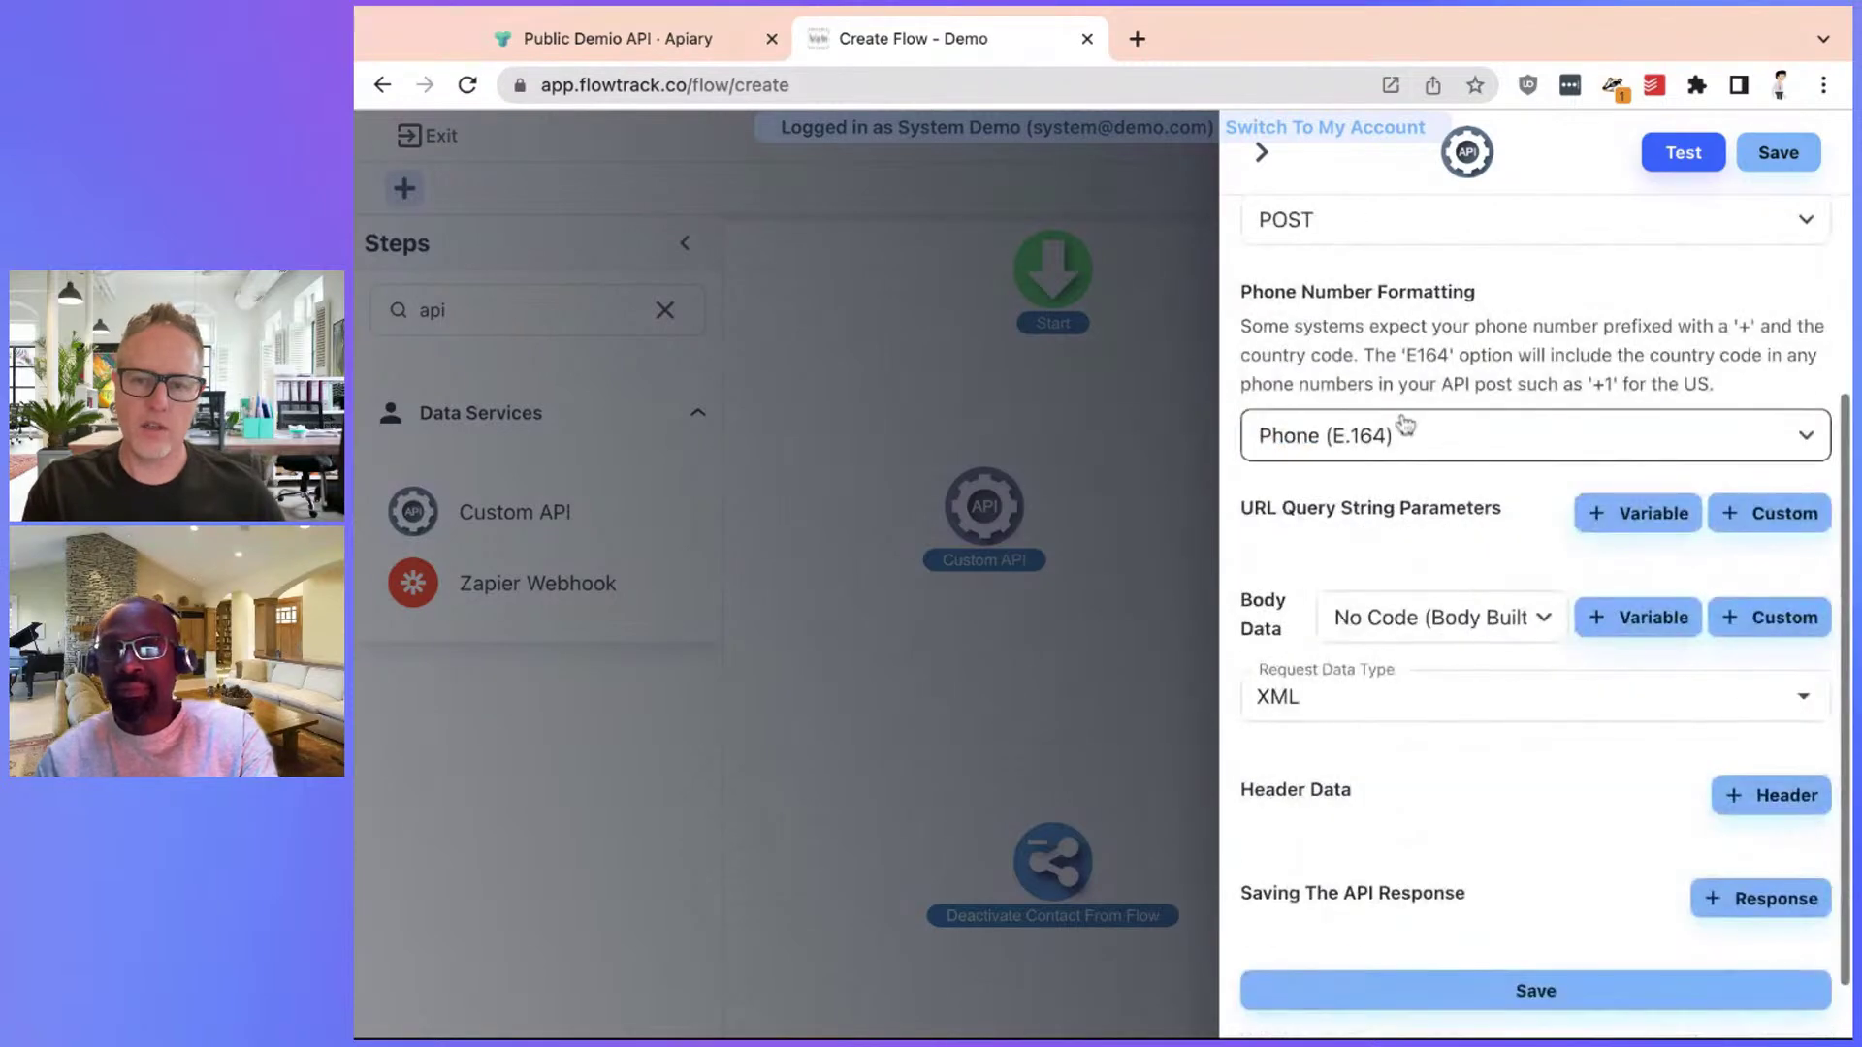
{"action": "left_click", "coordinate": [667, 39]}
{"action": "scroll", "coordinate": [1431, 538], "scroll_direction": "down", "scroll_amount": 15}
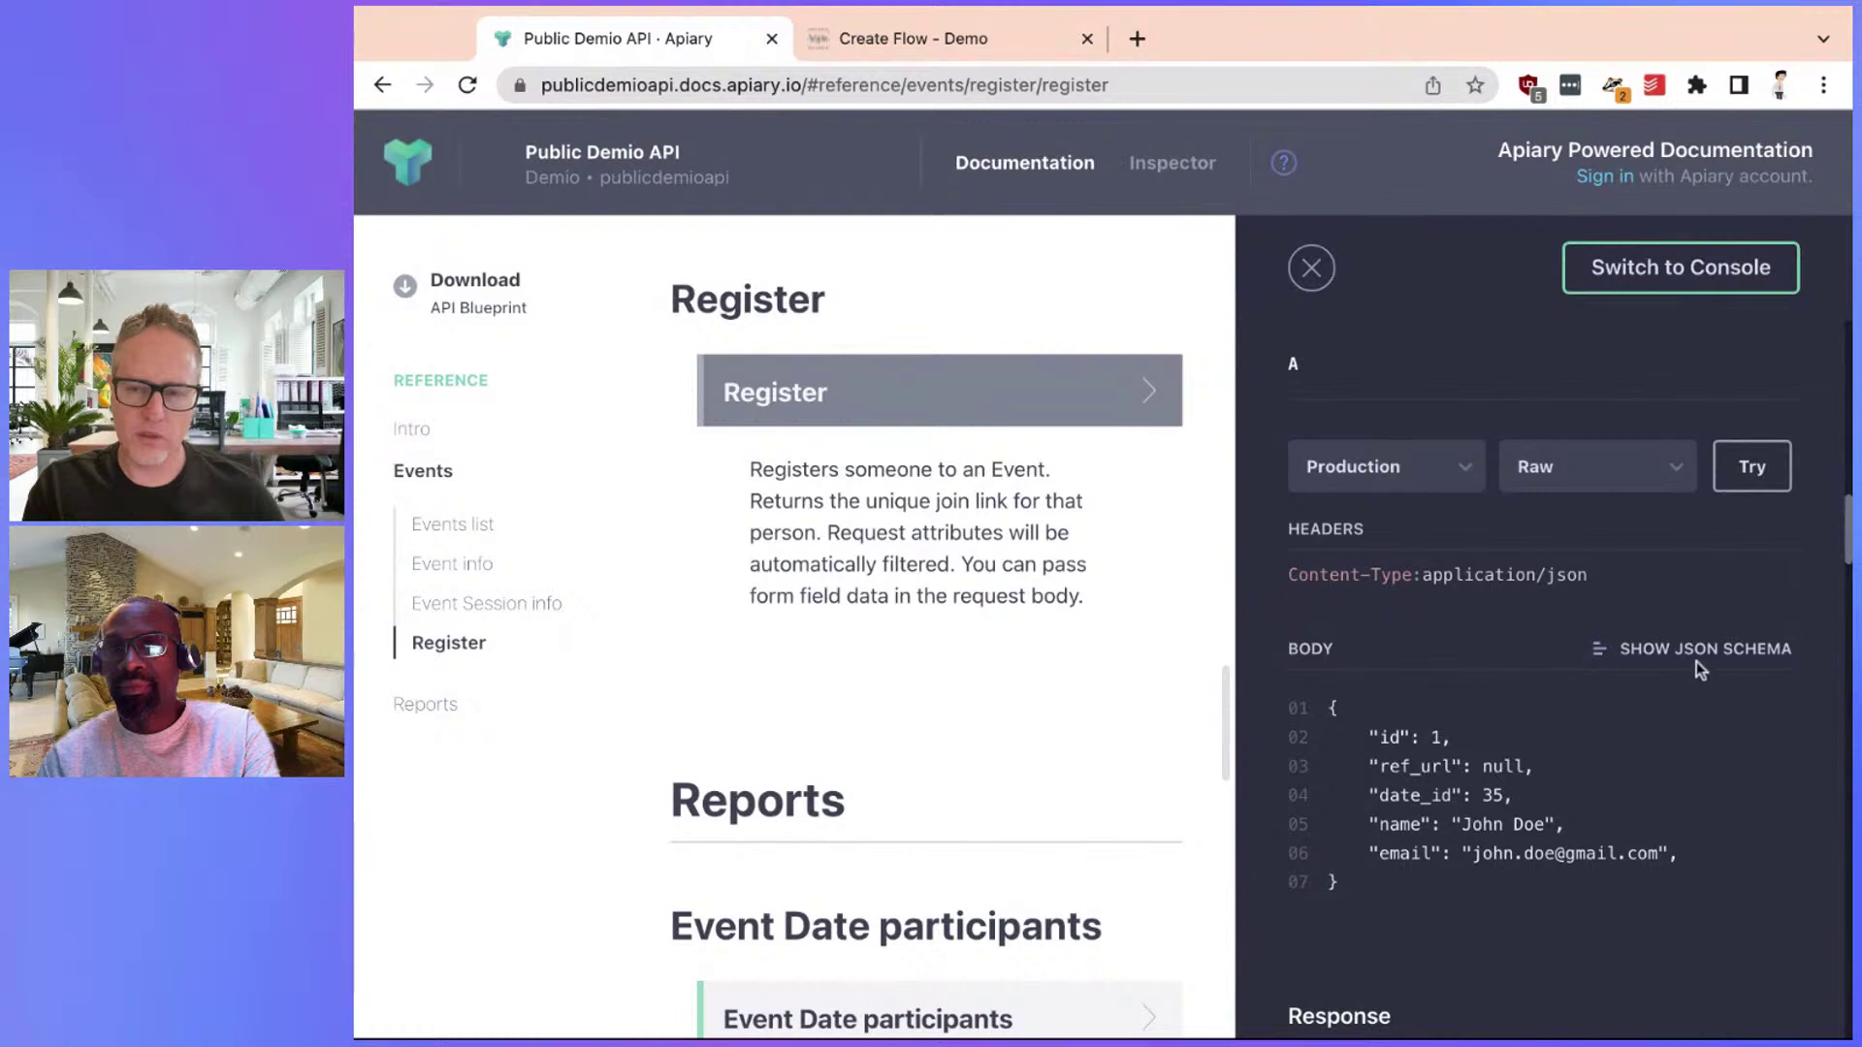
{"action": "left_click", "coordinate": [958, 39]}
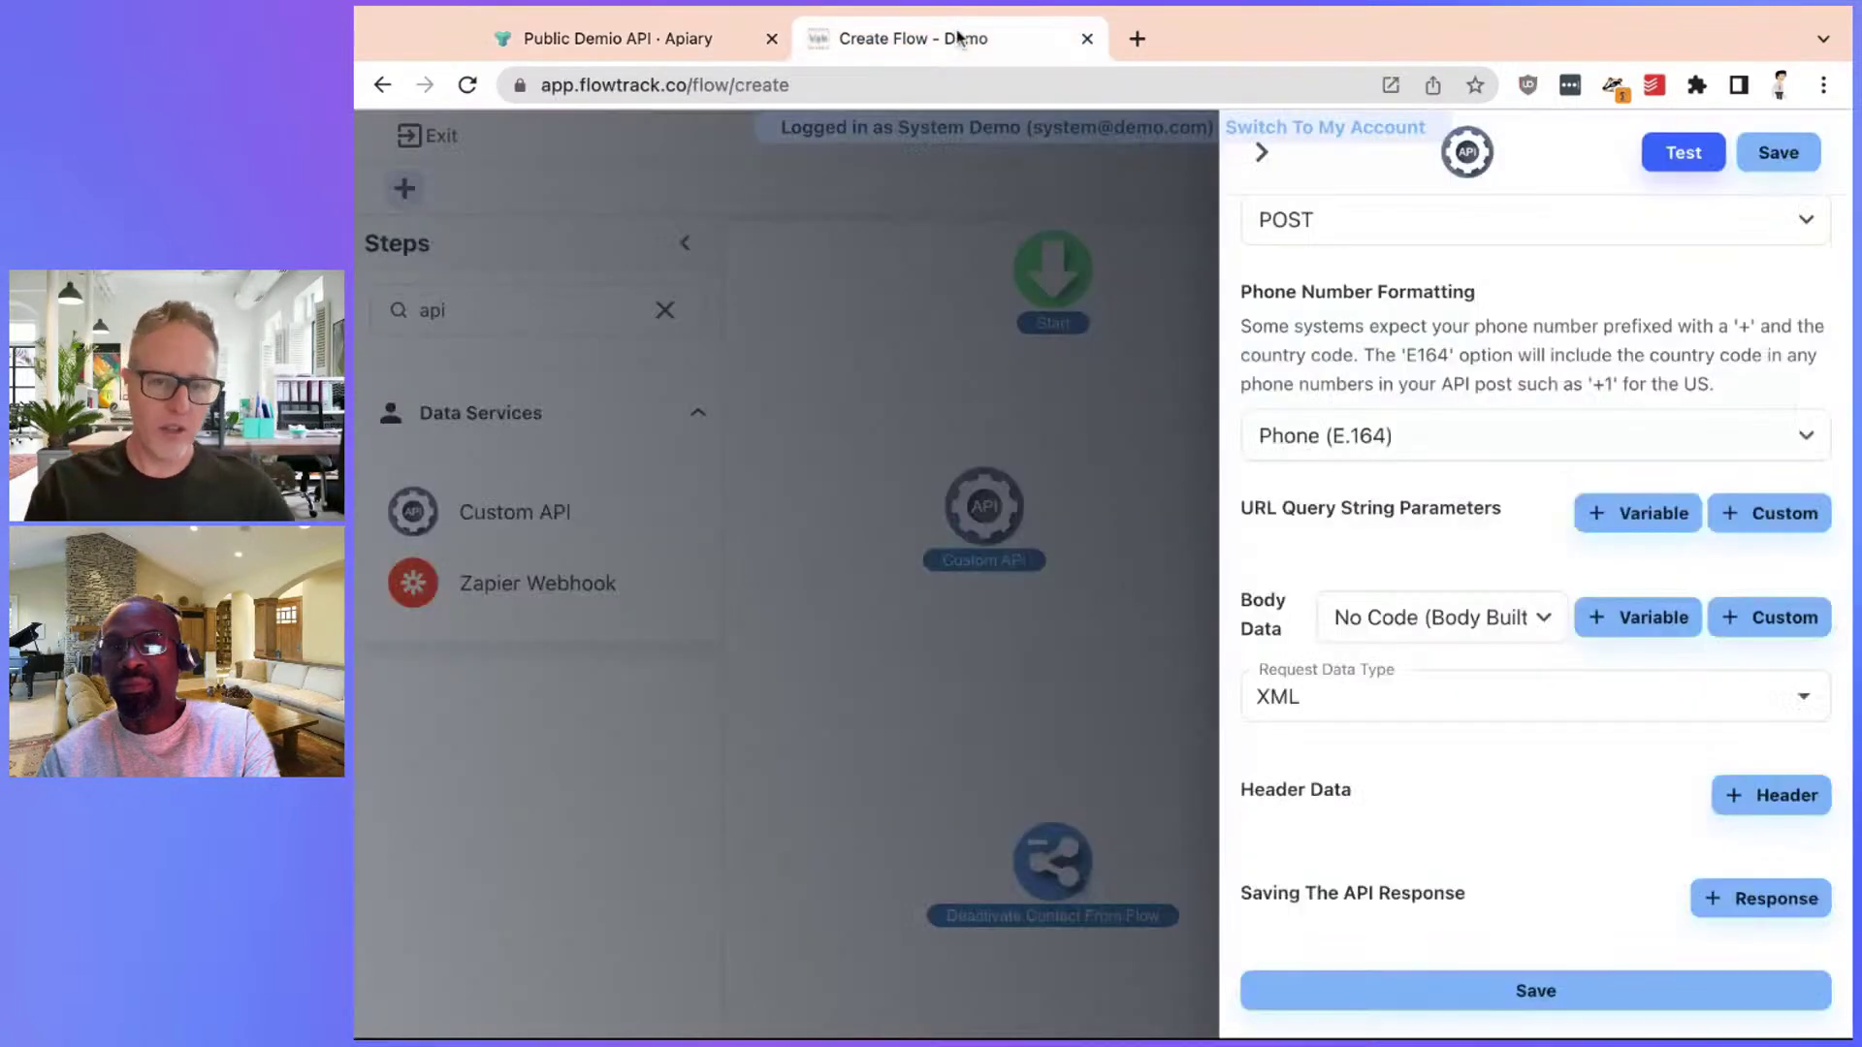
{"action": "left_click", "coordinate": [1331, 691]}
{"action": "left_click", "coordinate": [1309, 803]}
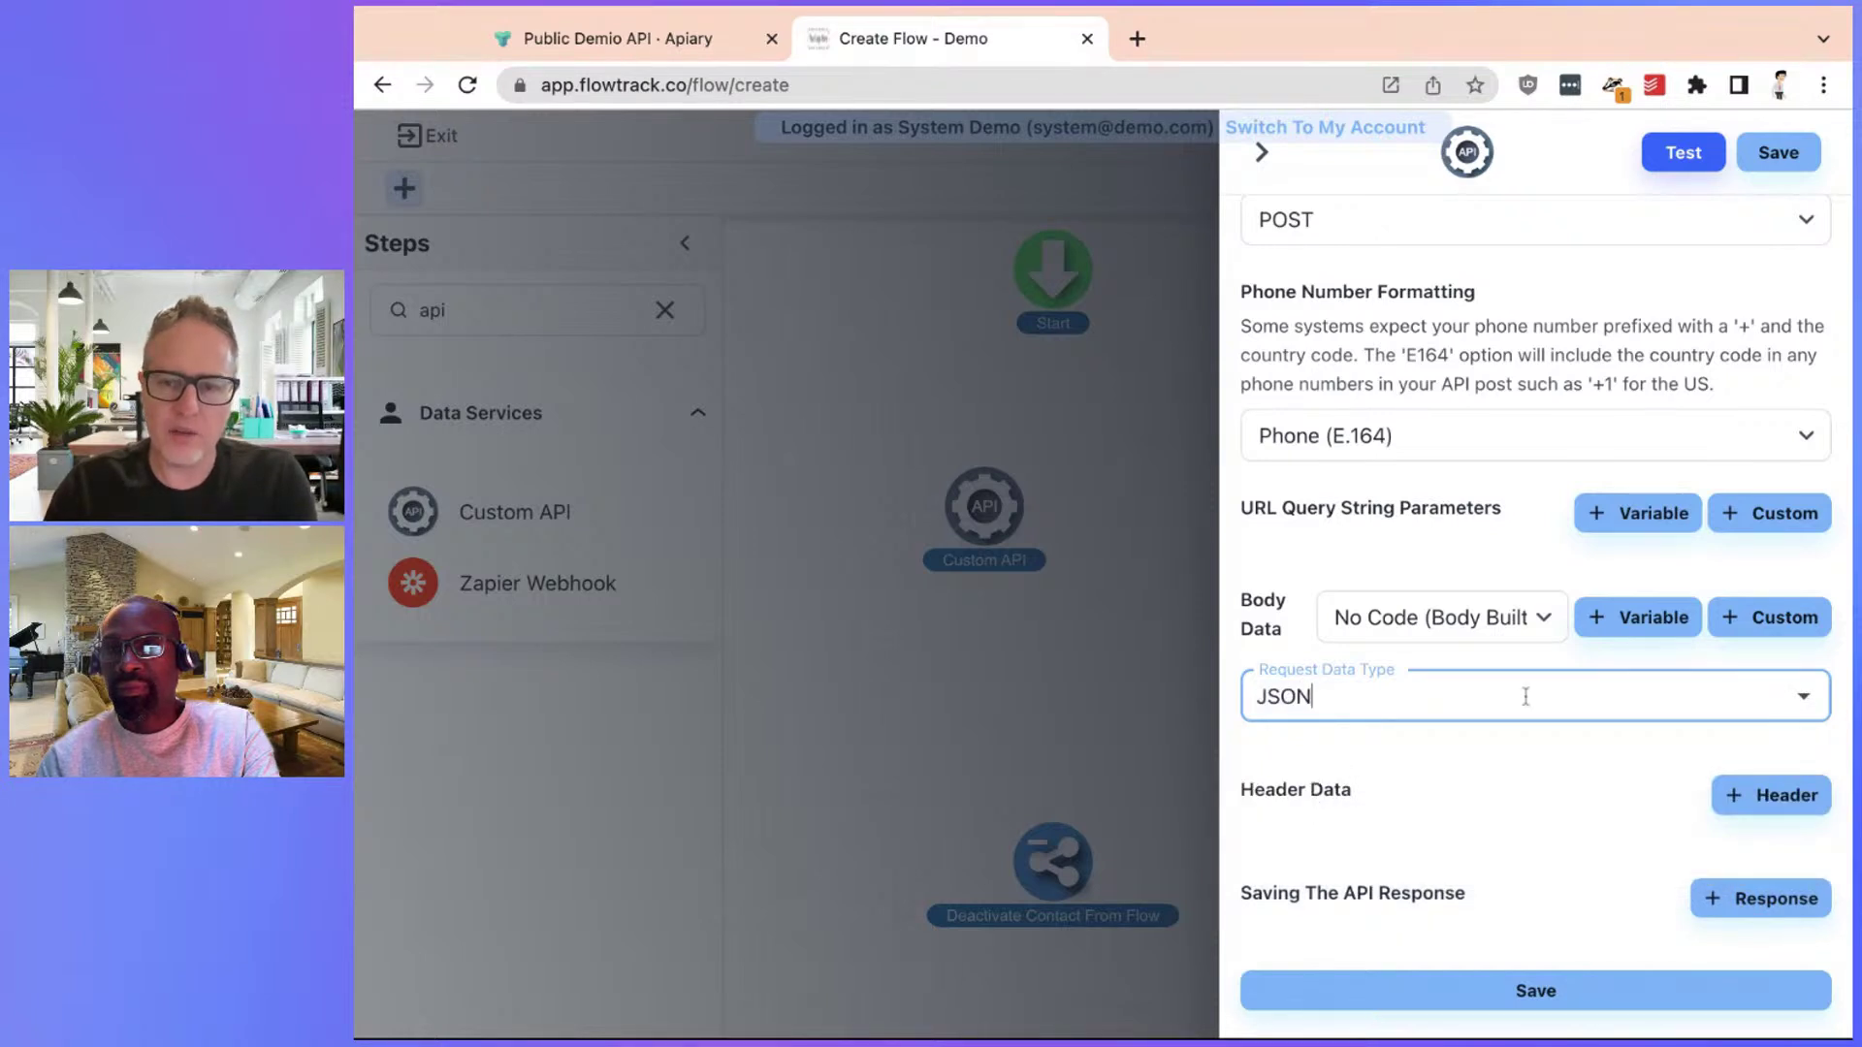
Add three body parameters and rename the first one to id
{"action": "left_click", "coordinate": [1796, 626]}
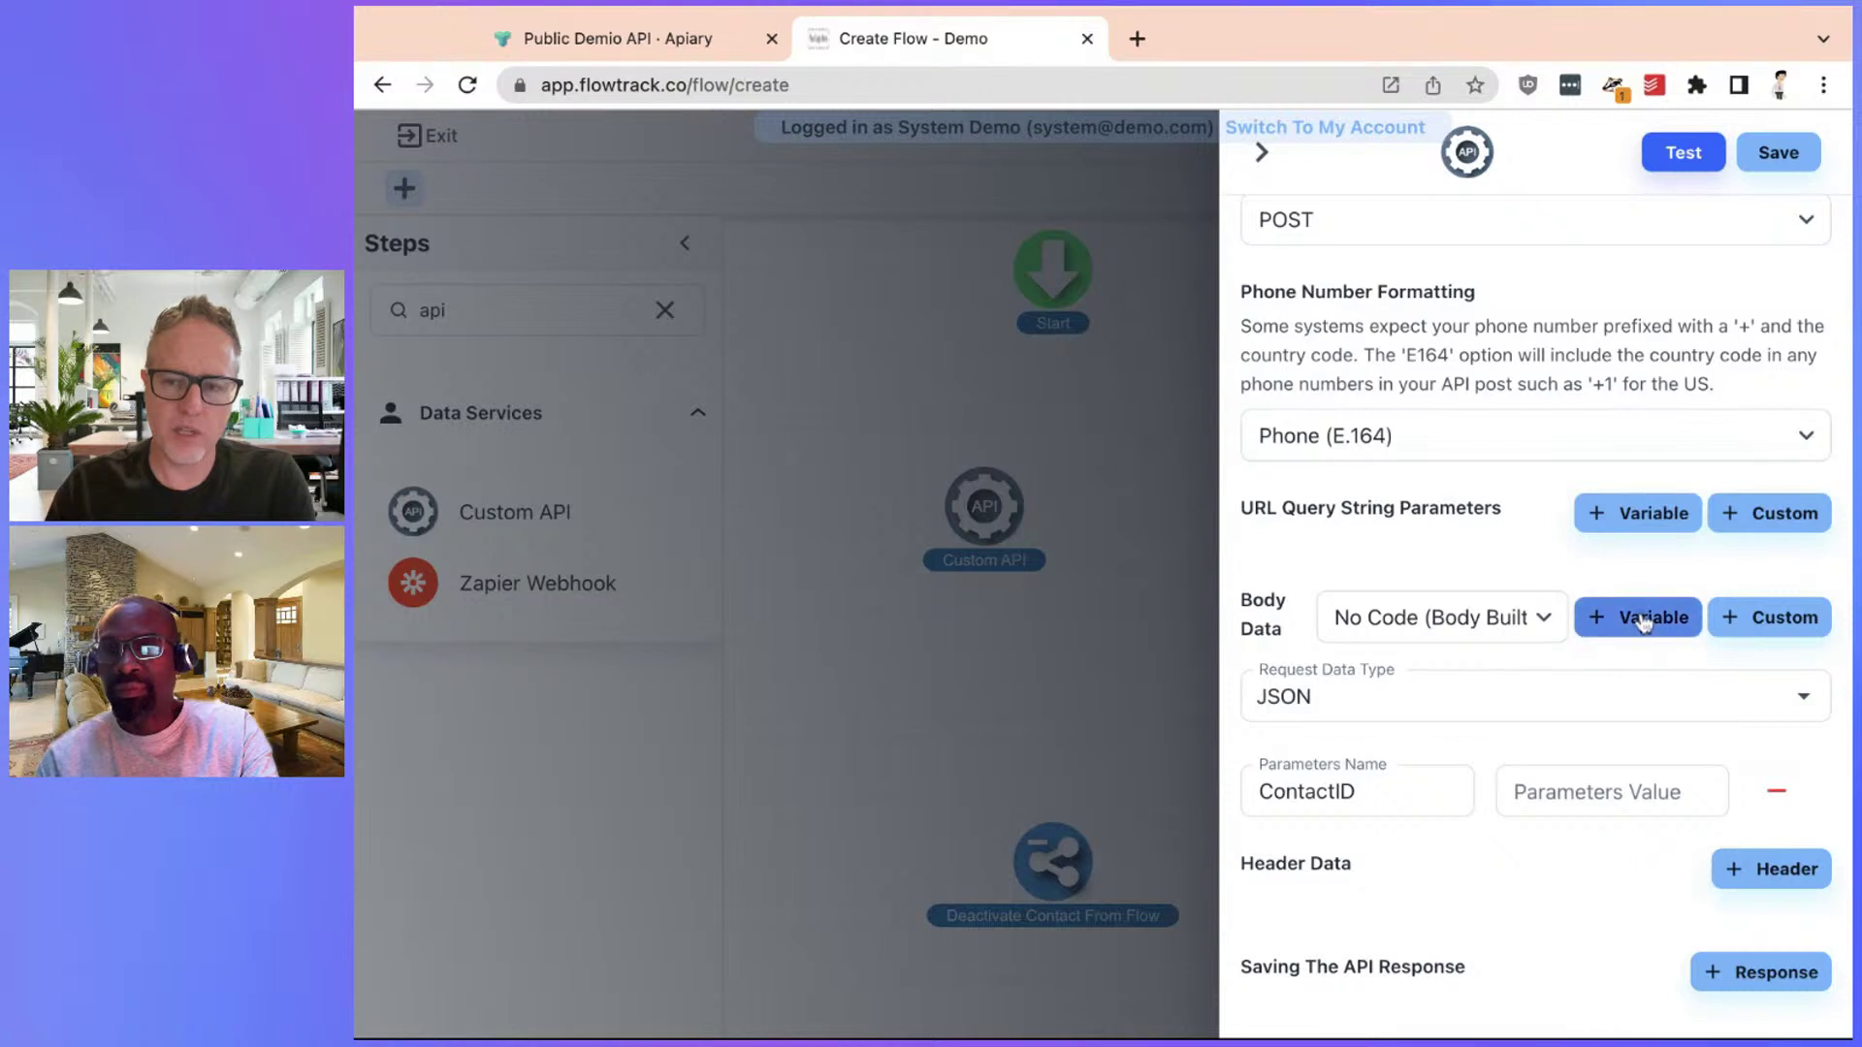
{"action": "left_click", "coordinate": [1641, 611]}
{"action": "left_click", "coordinate": [1642, 613]}
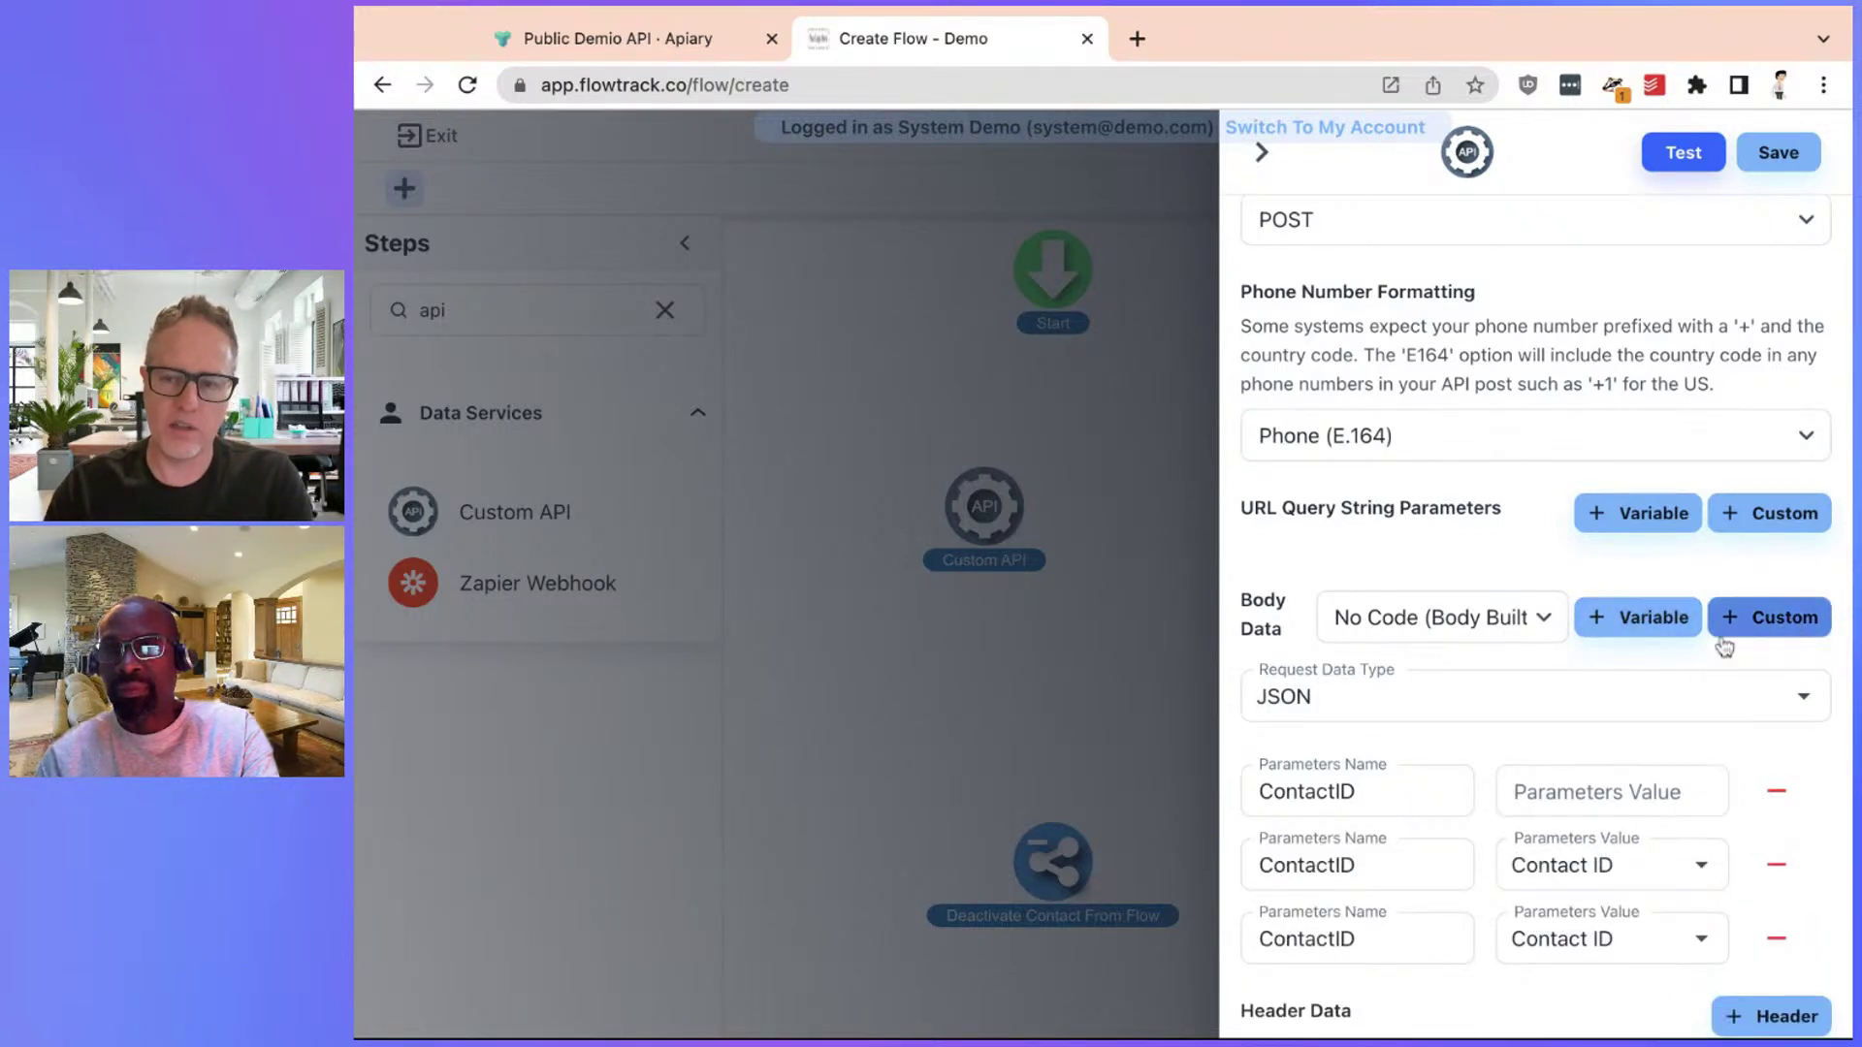
{"action": "left_click", "coordinate": [669, 41]}
{"action": "scroll", "coordinate": [1414, 539], "scroll_direction": "up", "scroll_amount": 15}
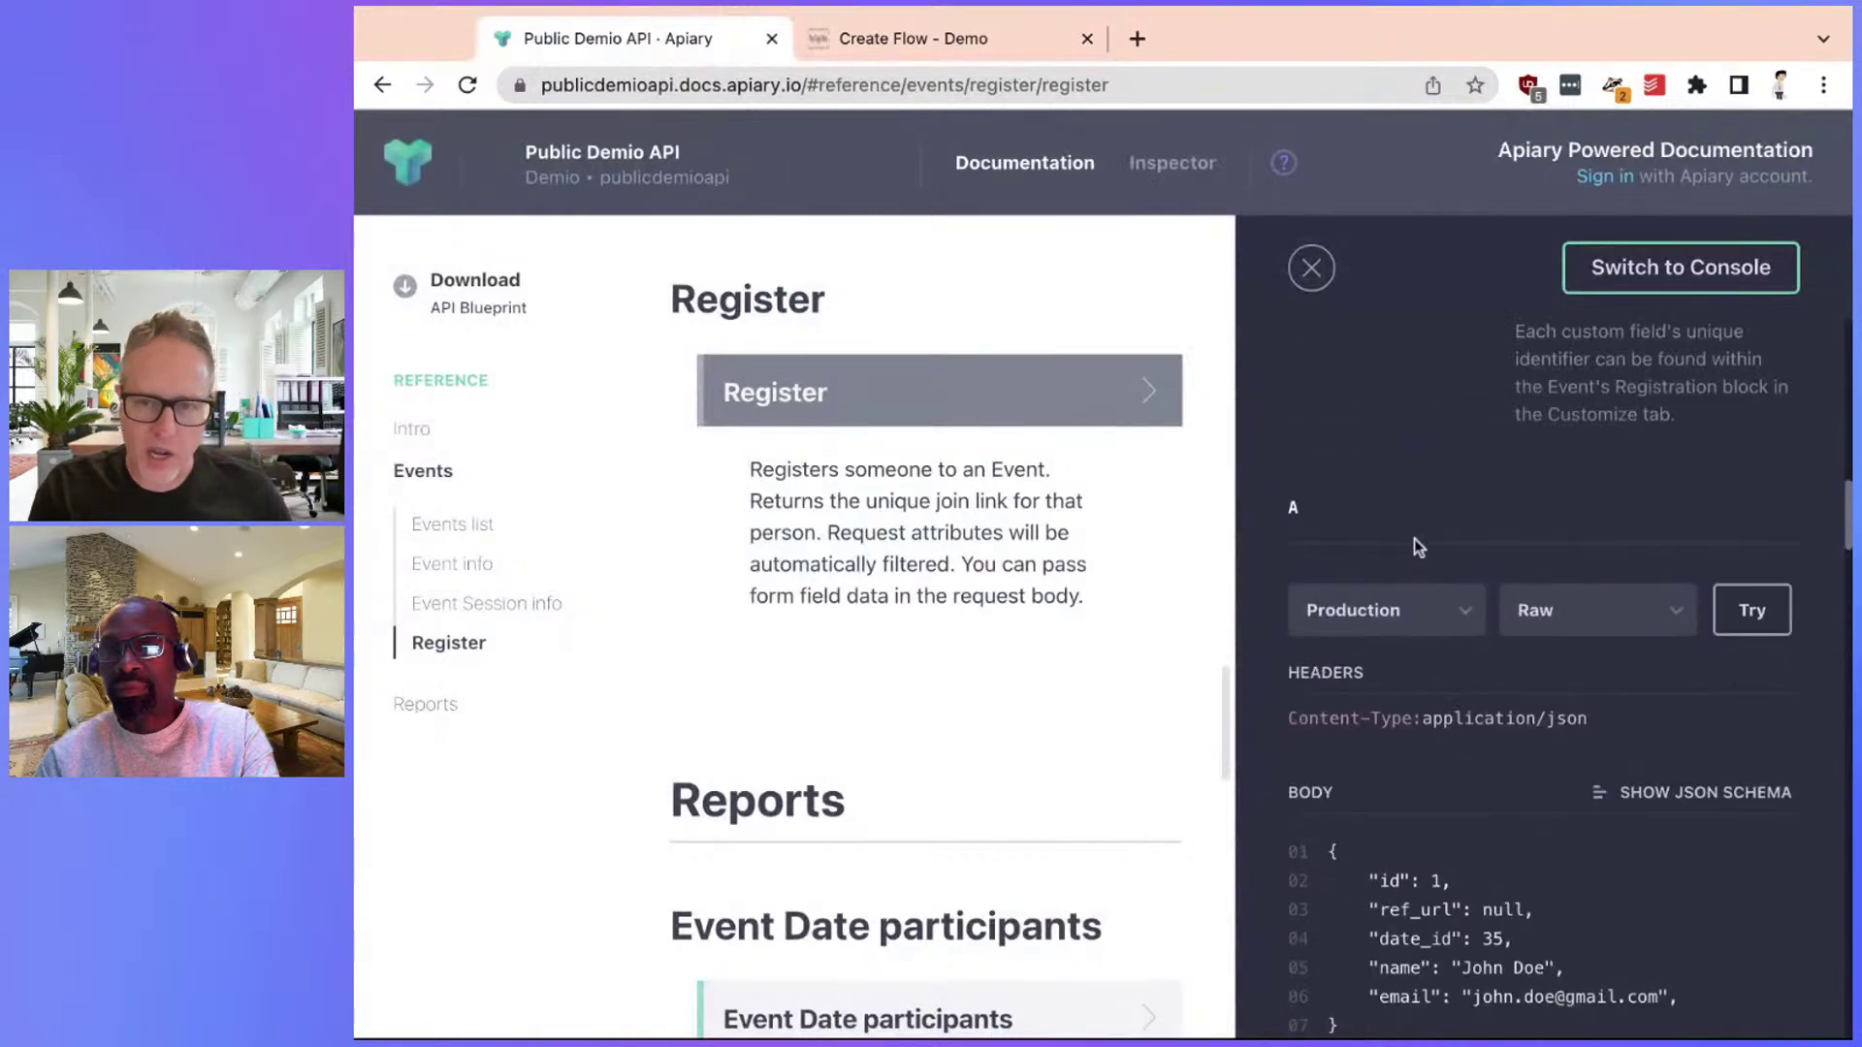
{"action": "scroll", "coordinate": [1408, 545], "scroll_direction": "up", "scroll_amount": 2}
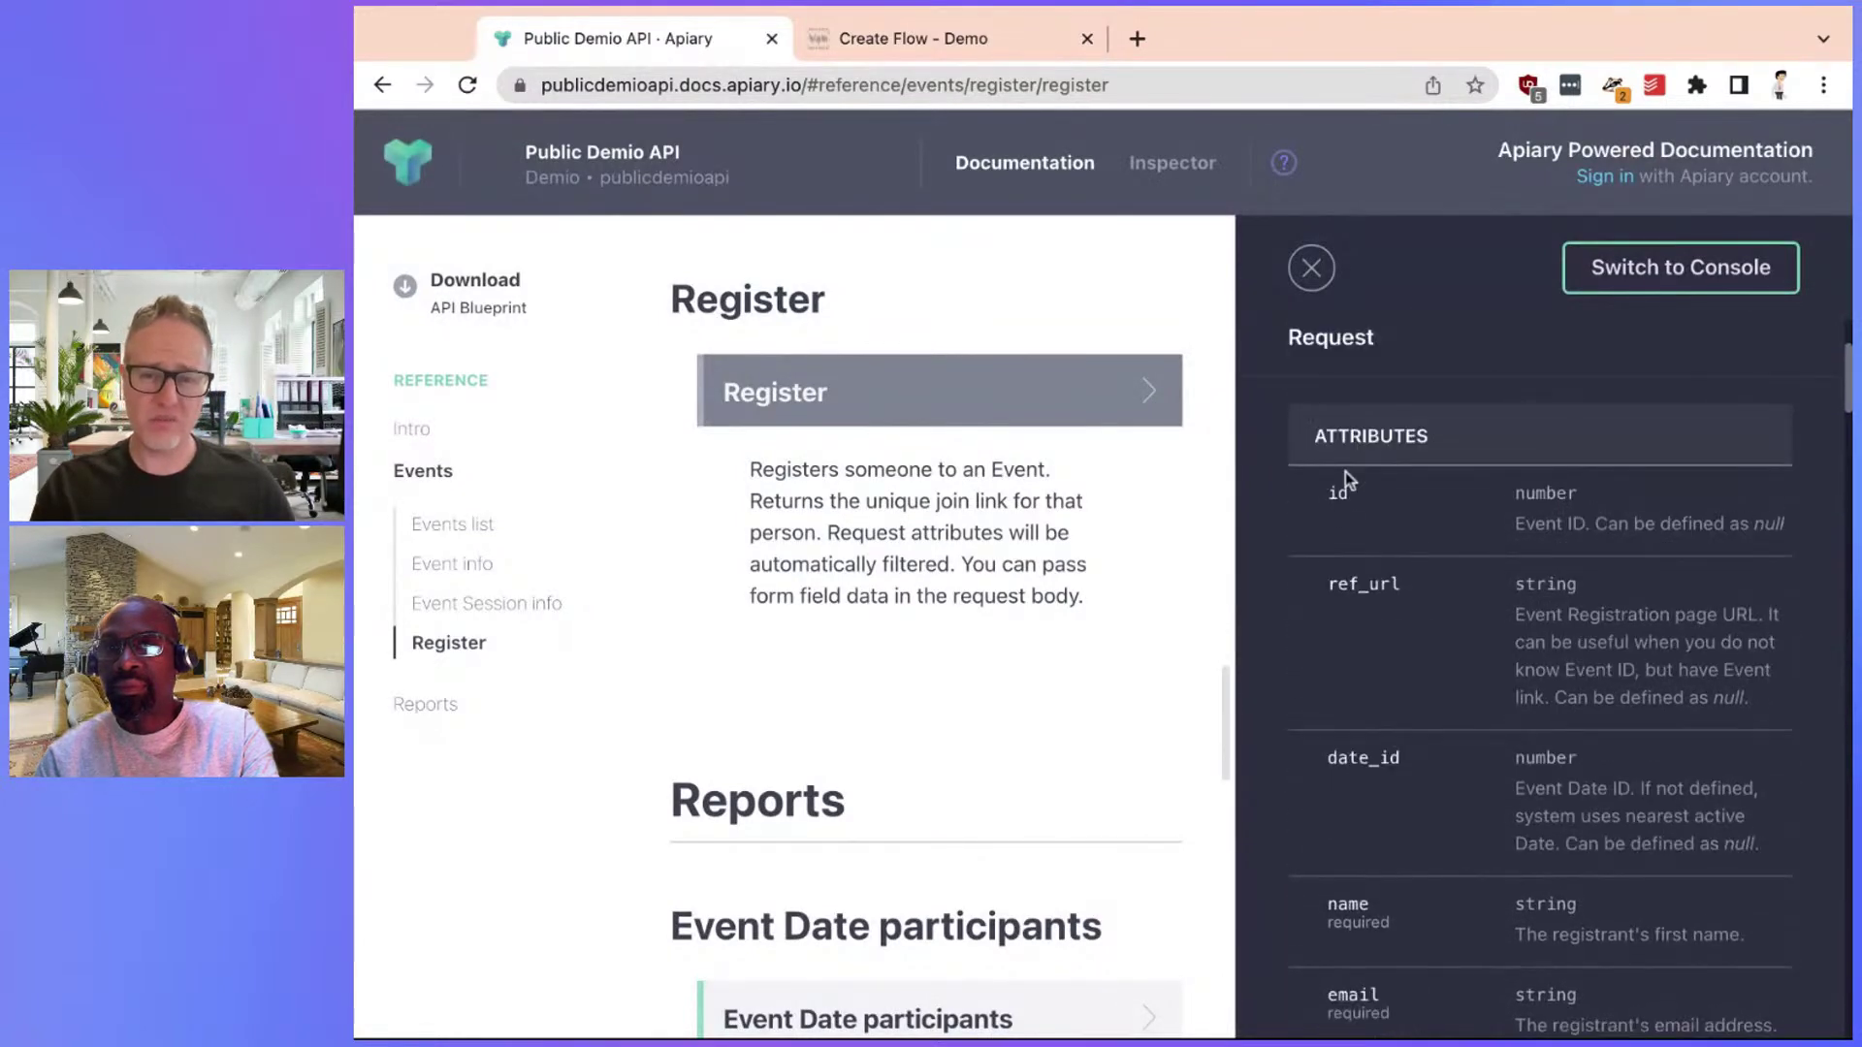
{"action": "left_click", "coordinate": [902, 39]}
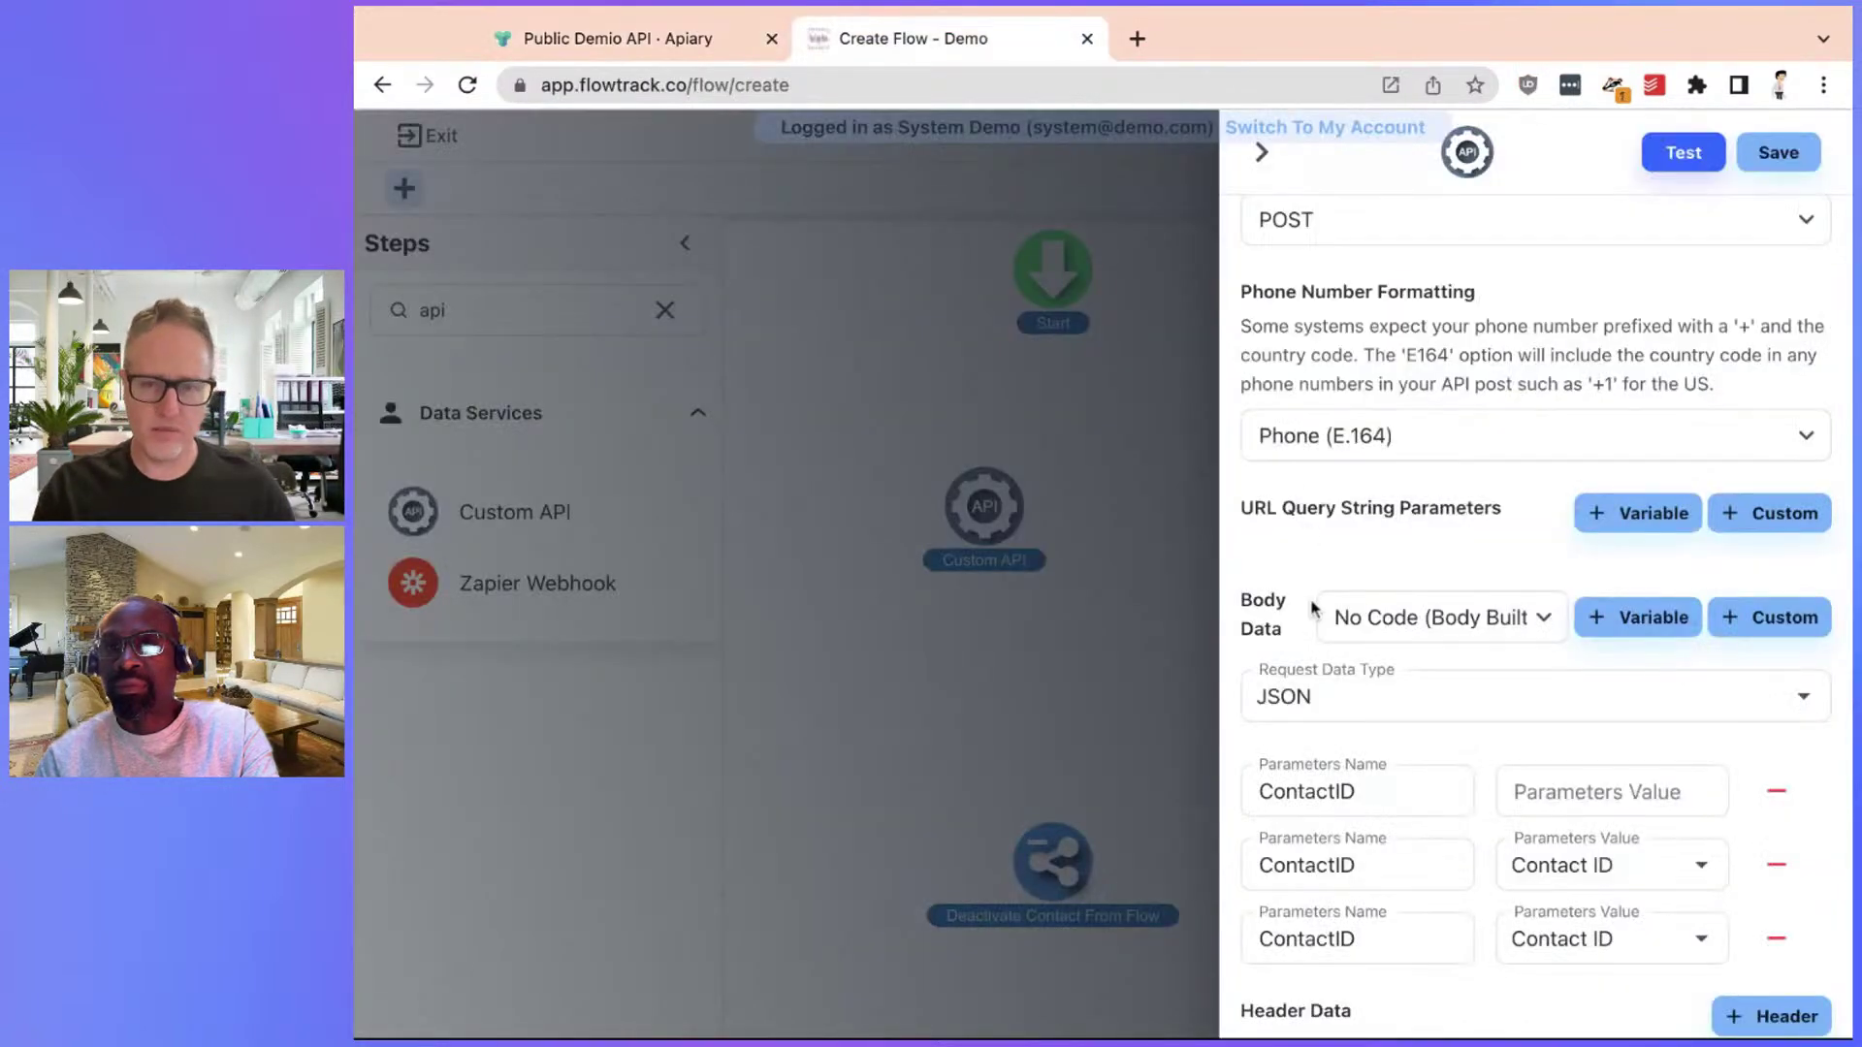
{"action": "left_click", "coordinate": [1314, 782]}
{"action": "double_click", "coordinate": [1314, 781]}
{"action": "type", "text": "id"}
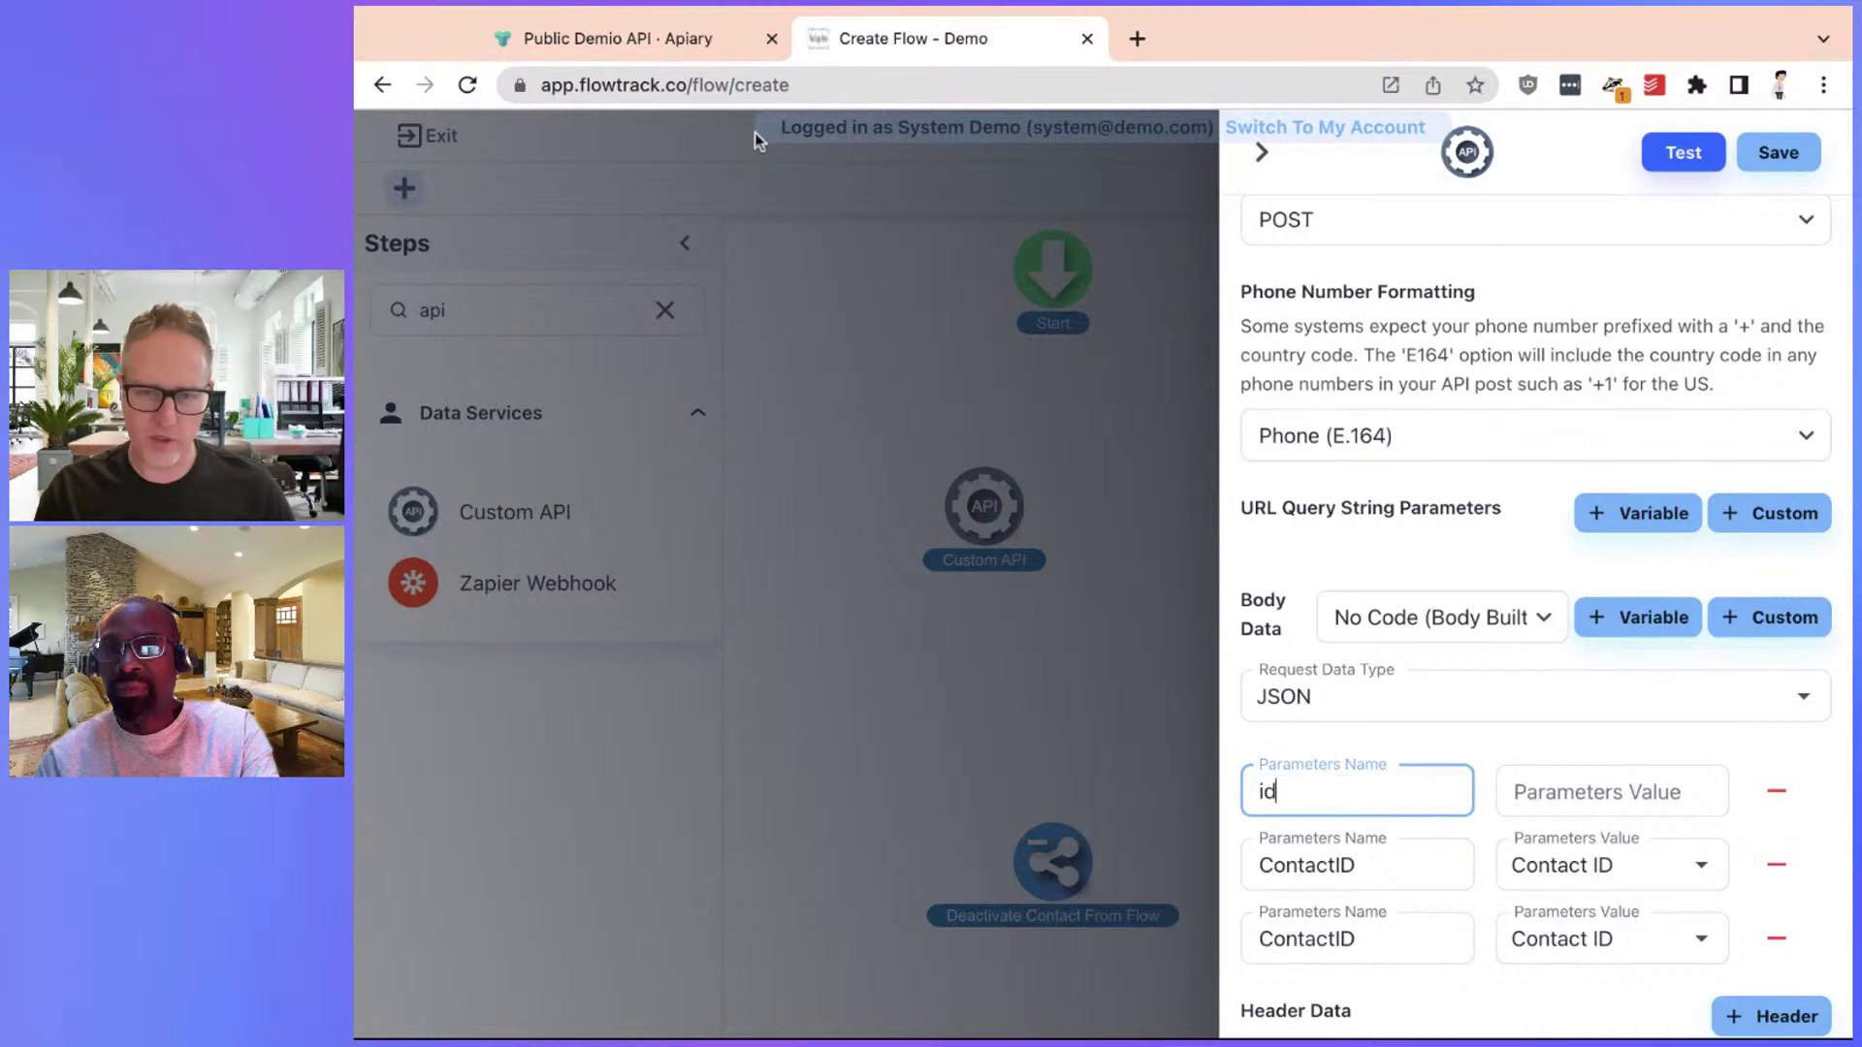
Copy name and email from the Demio docs into the second and third parameter names
{"action": "left_click", "coordinate": [664, 41]}
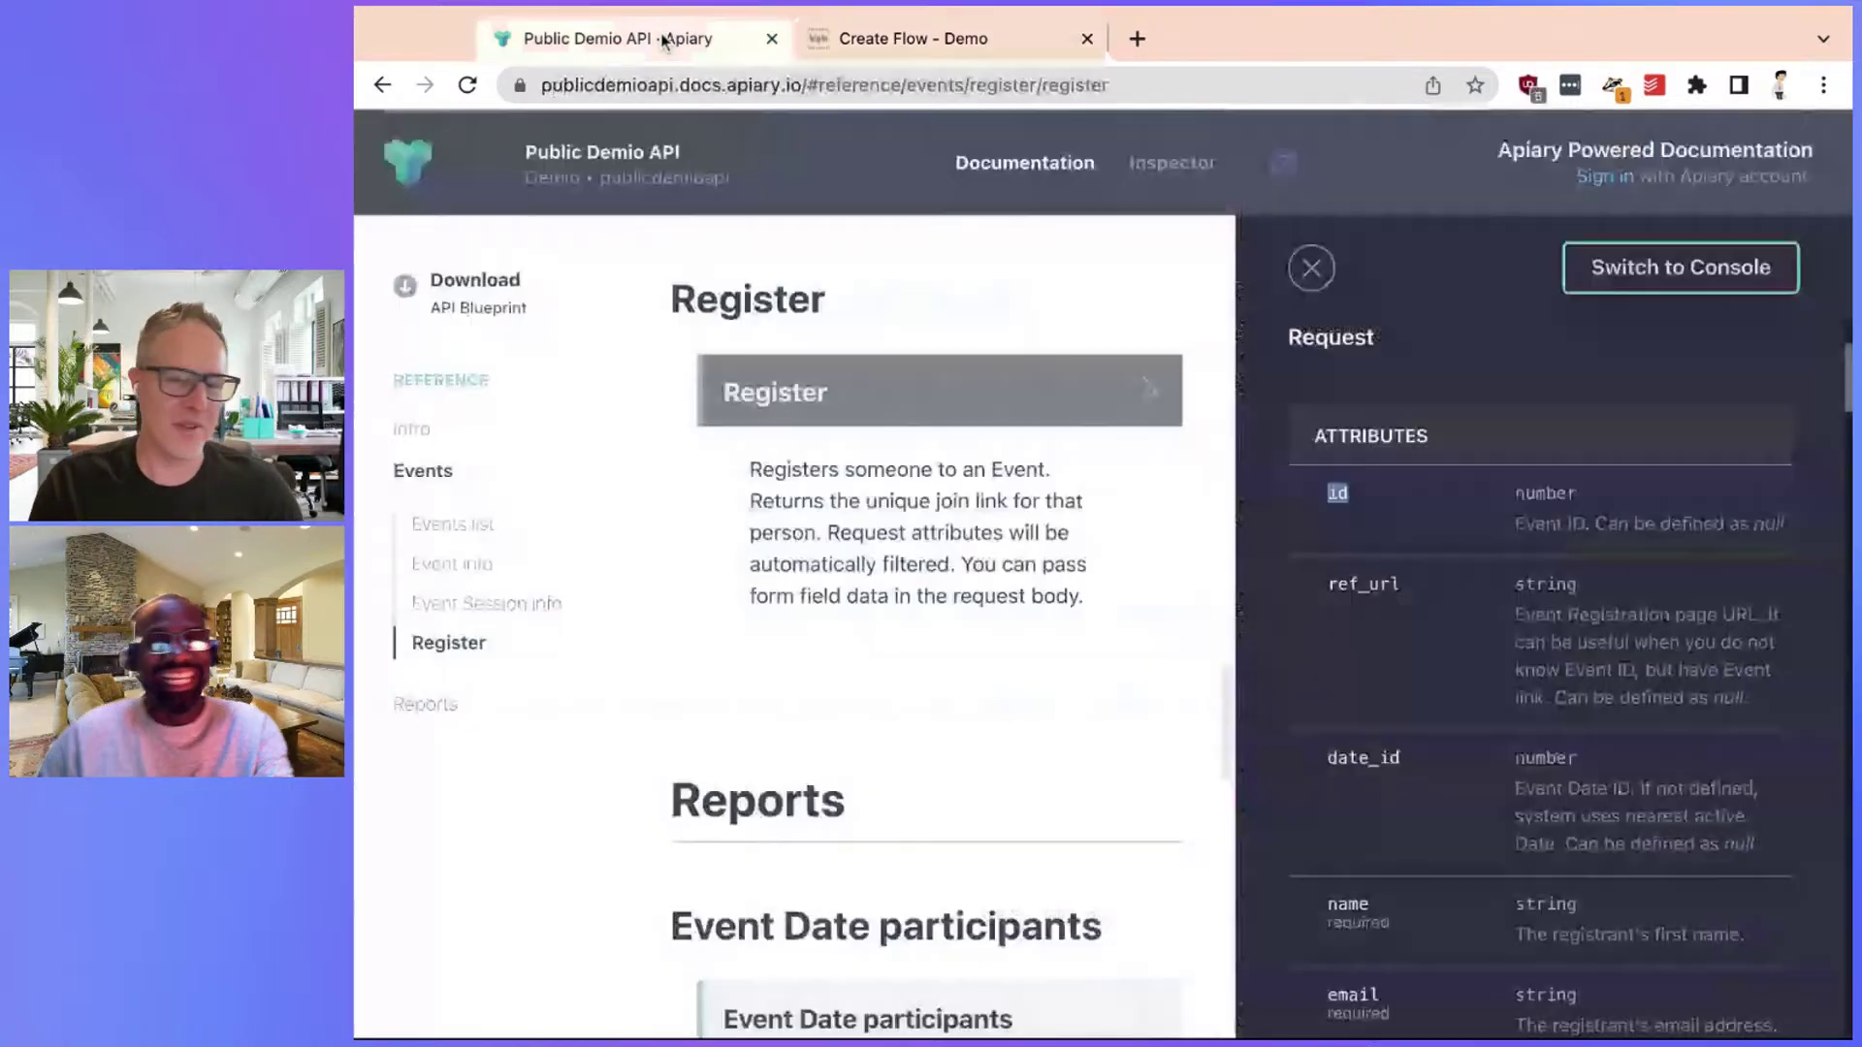
{"action": "scroll", "coordinate": [1462, 549], "scroll_direction": "down", "scroll_amount": 3}
{"action": "double_click", "coordinate": [1353, 849]}
{"action": "key", "text": "ctrl+c"}
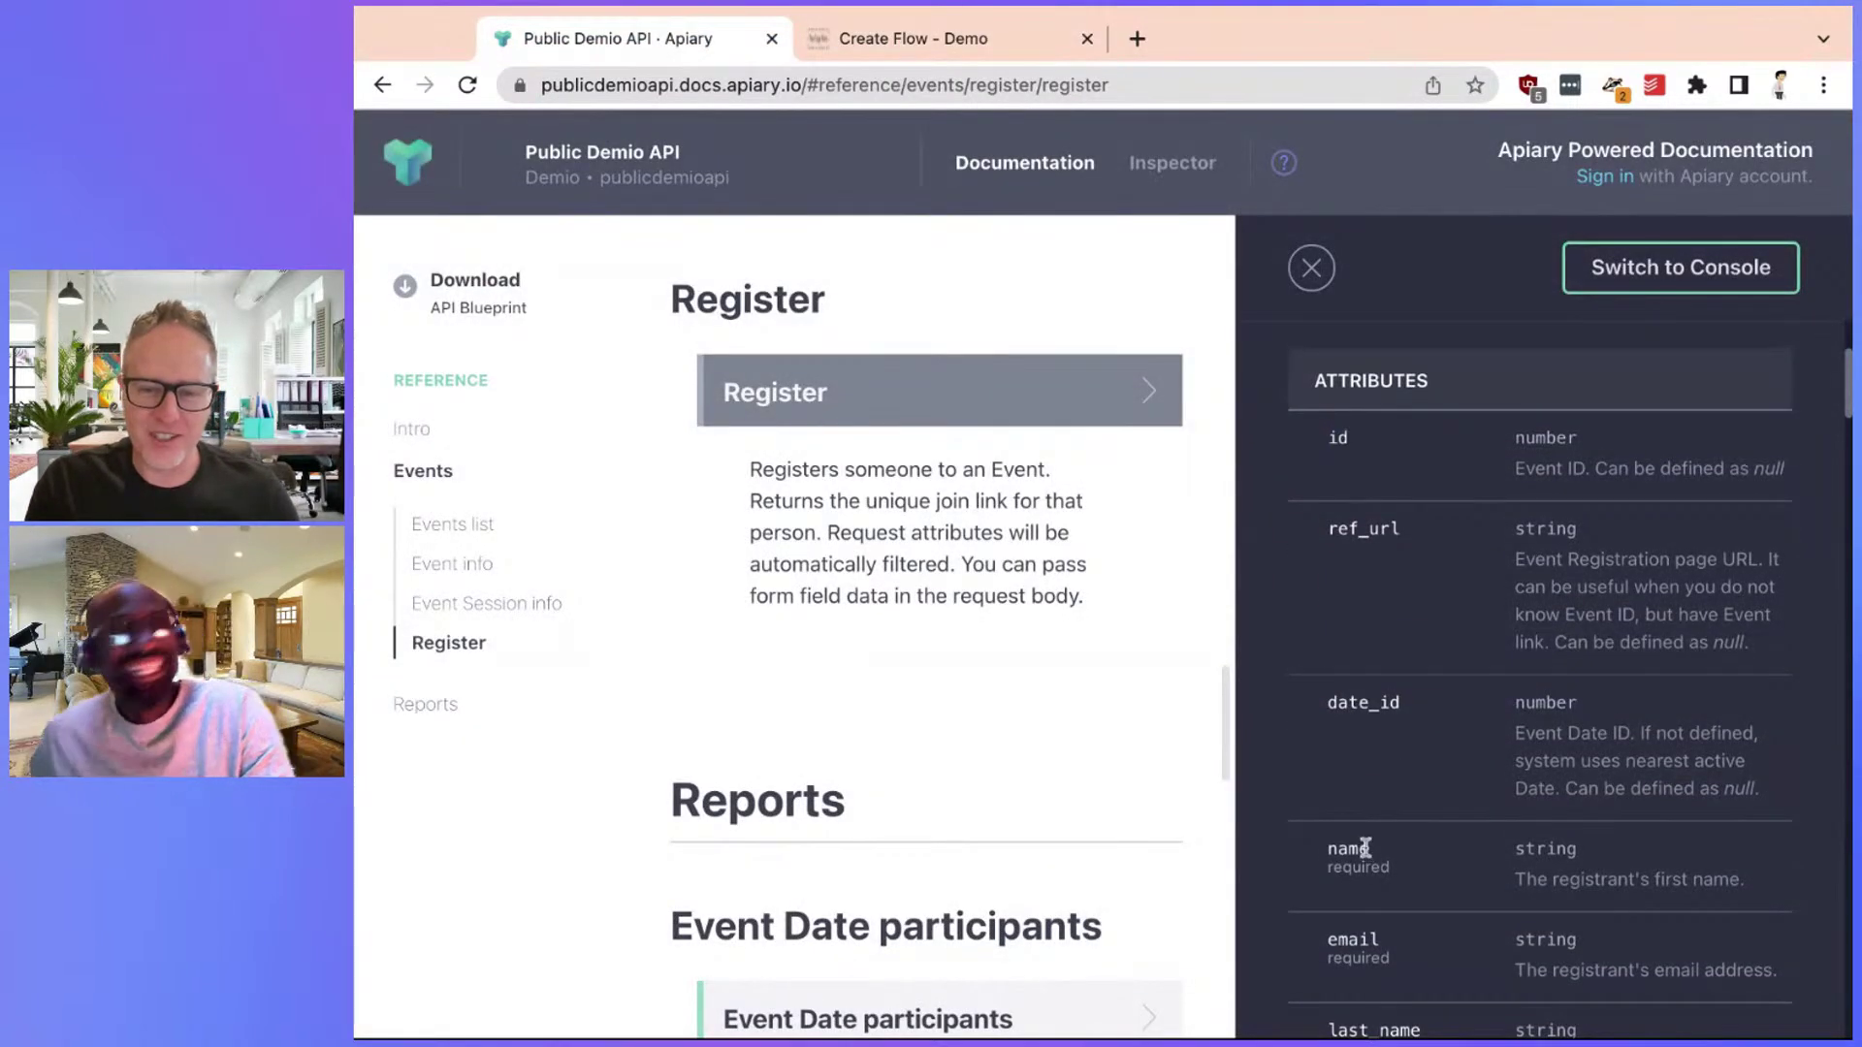
{"action": "key", "text": "ctrl+Tab"}
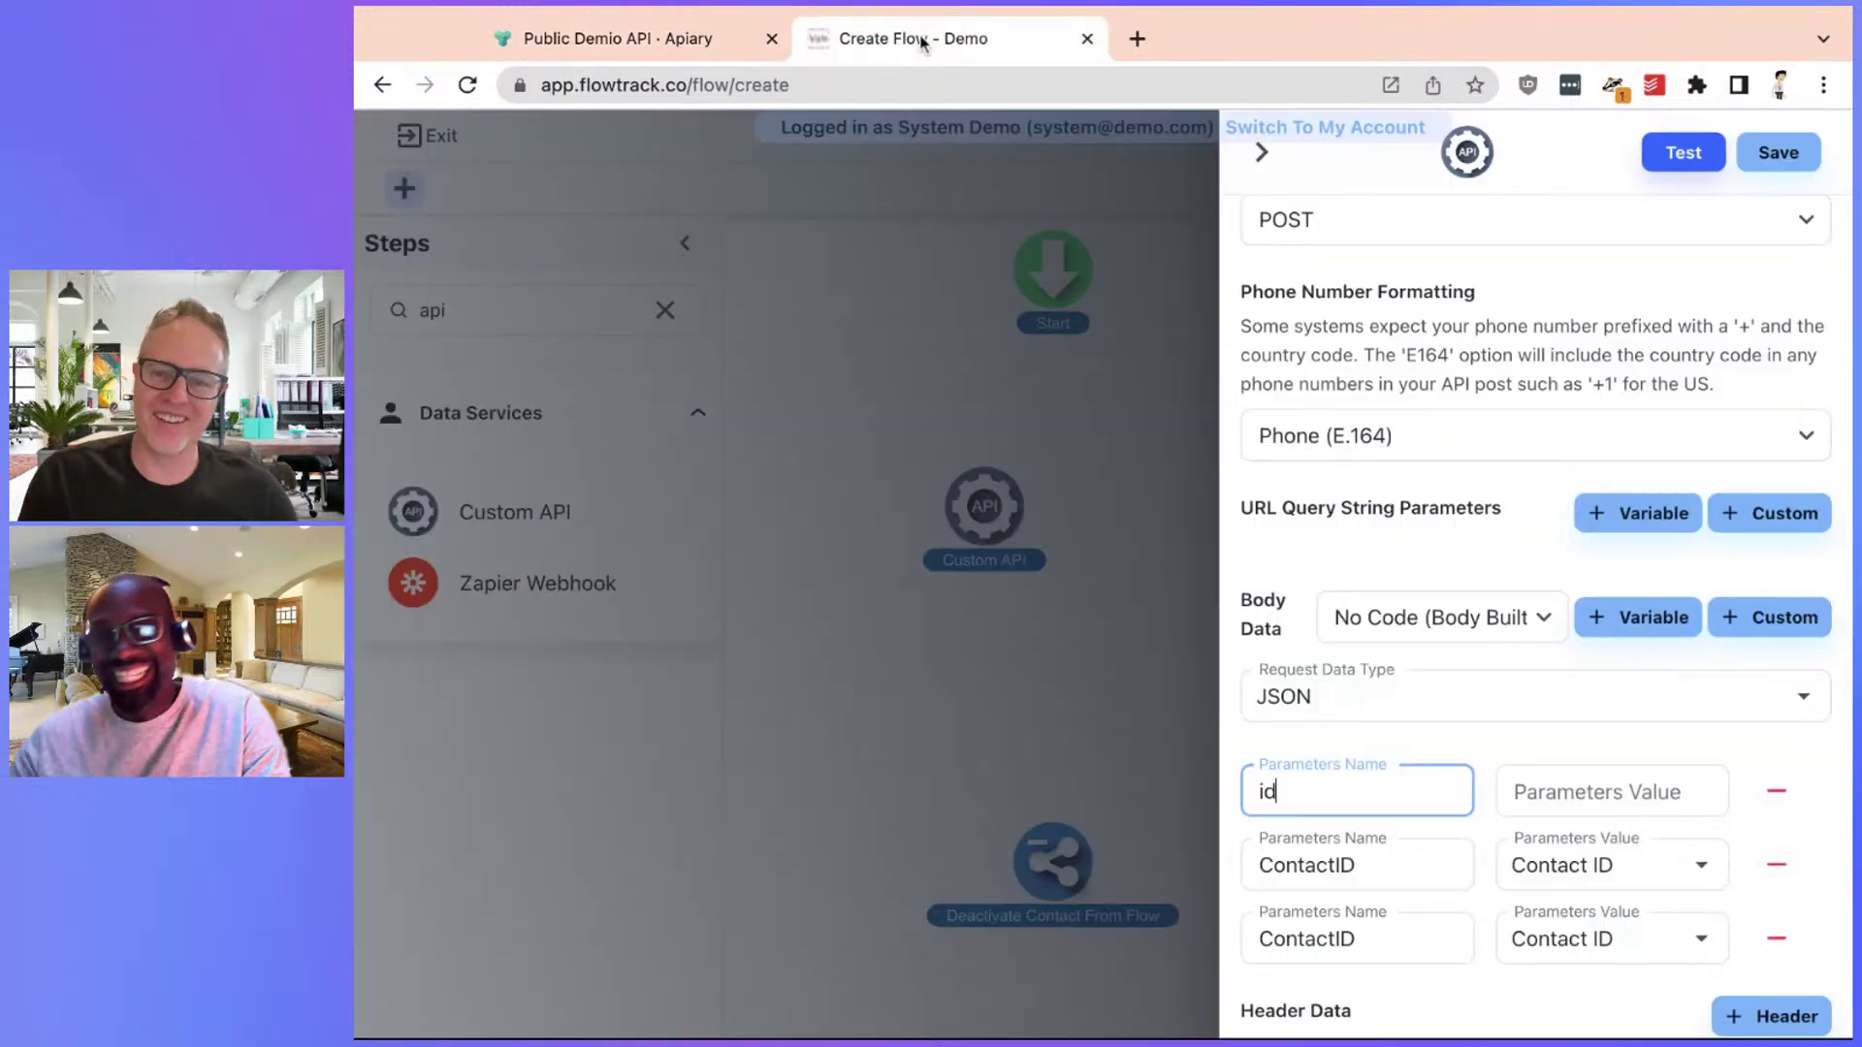
{"action": "left_click", "coordinate": [1312, 866]}
{"action": "double_click", "coordinate": [1312, 866]}
{"action": "key", "text": "ctrl+v"}
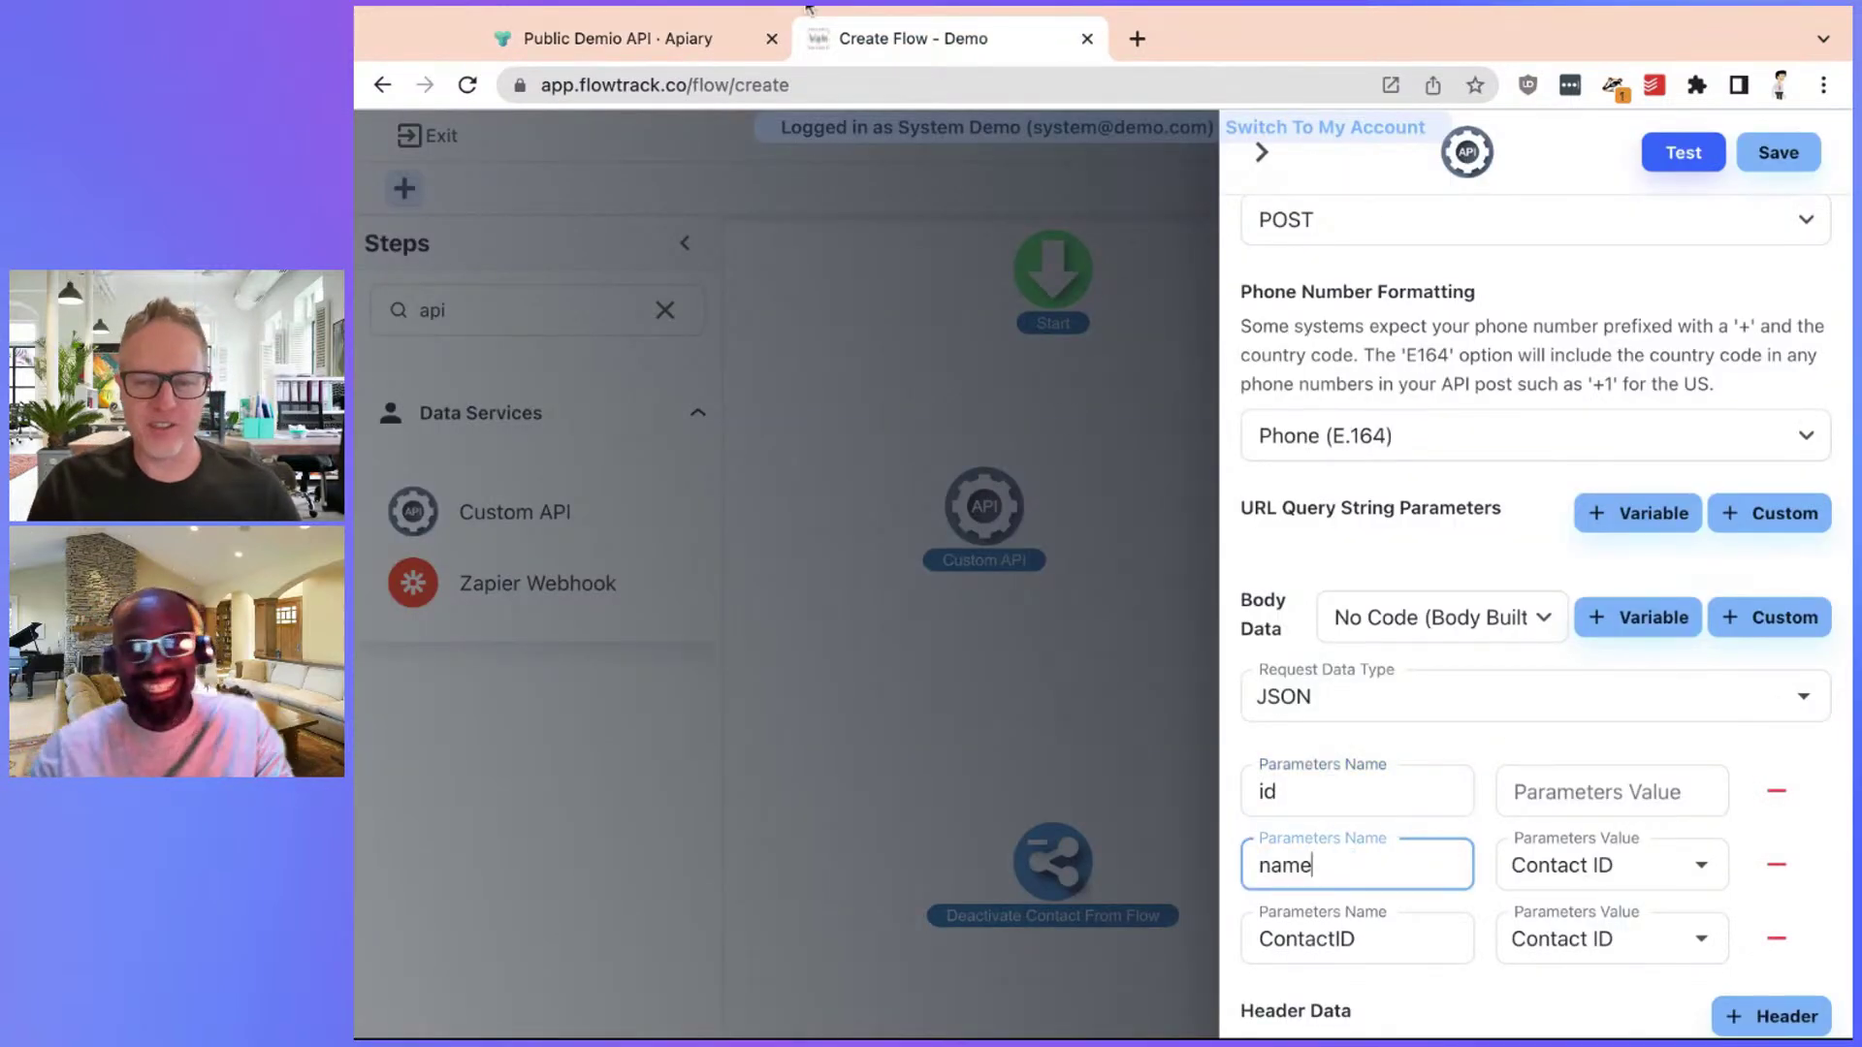
{"action": "left_click", "coordinate": [630, 39]}
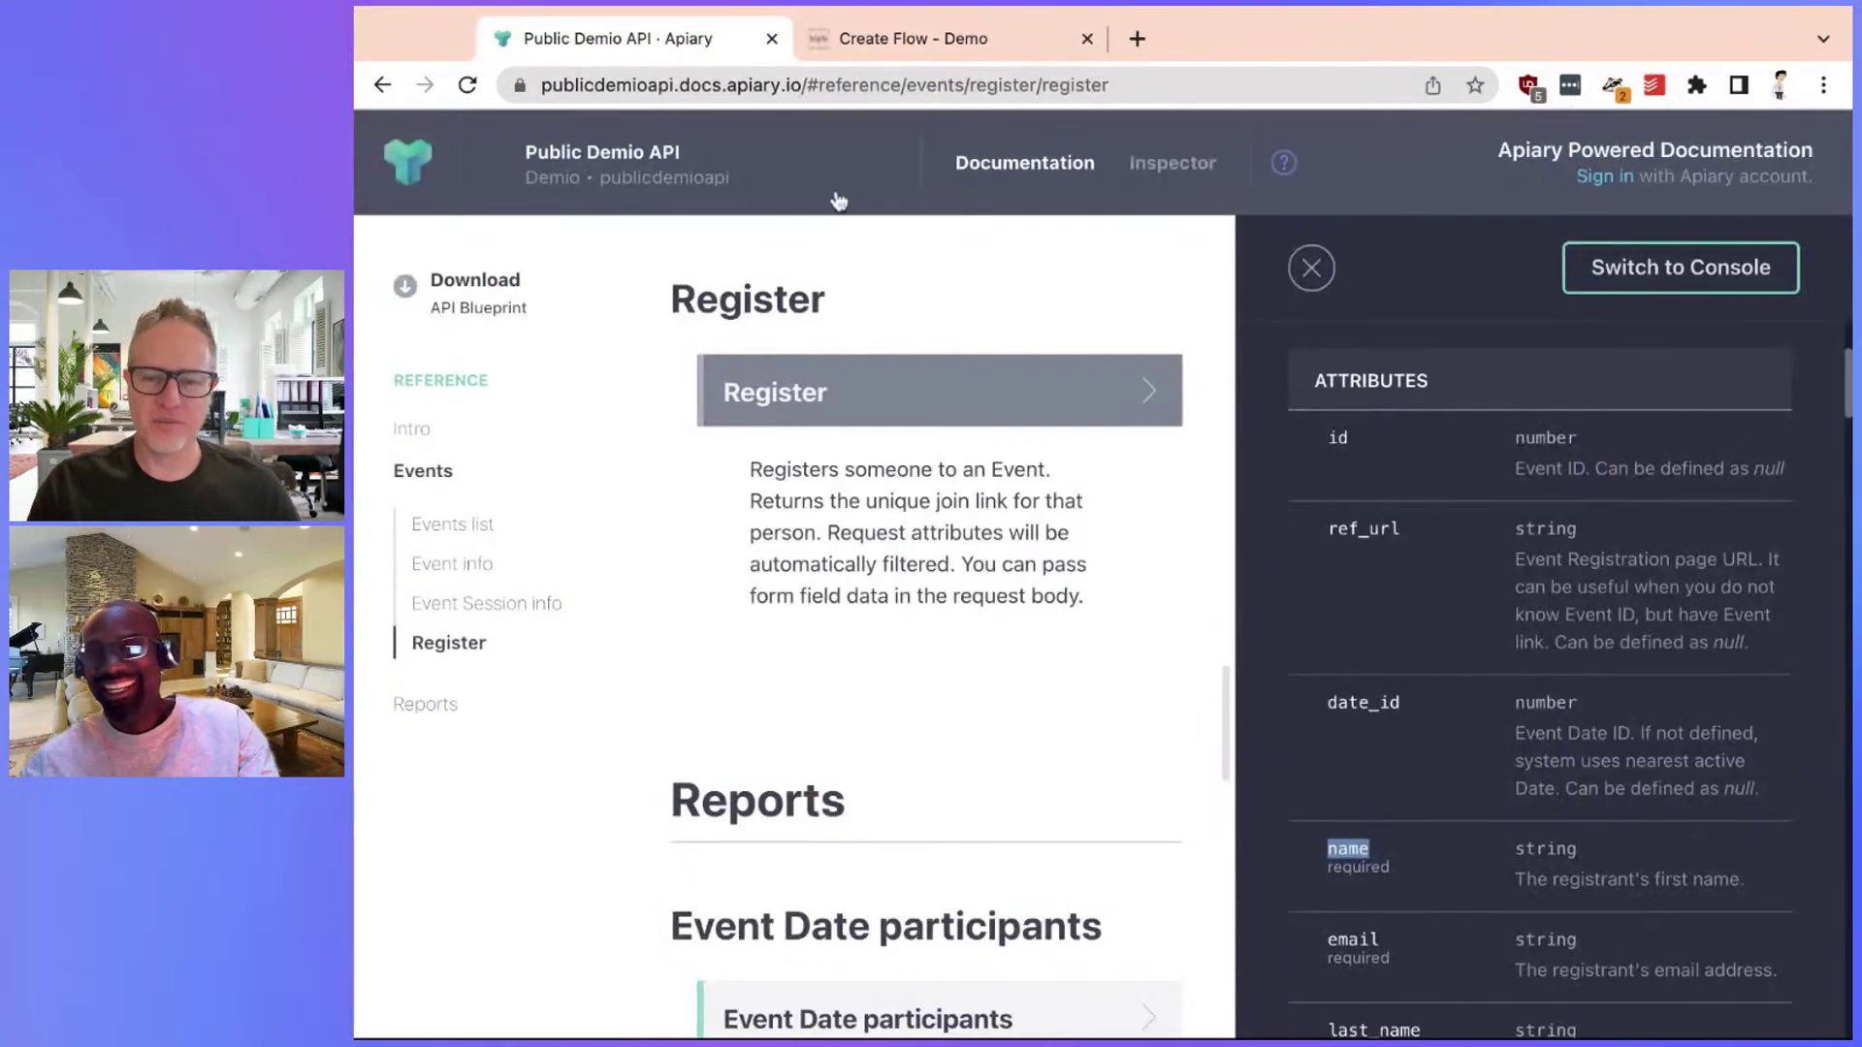
{"action": "double_click", "coordinate": [1353, 940]}
{"action": "key", "text": "ctrl+c"}
{"action": "left_click", "coordinate": [900, 41]}
{"action": "left_click", "coordinate": [1305, 937]}
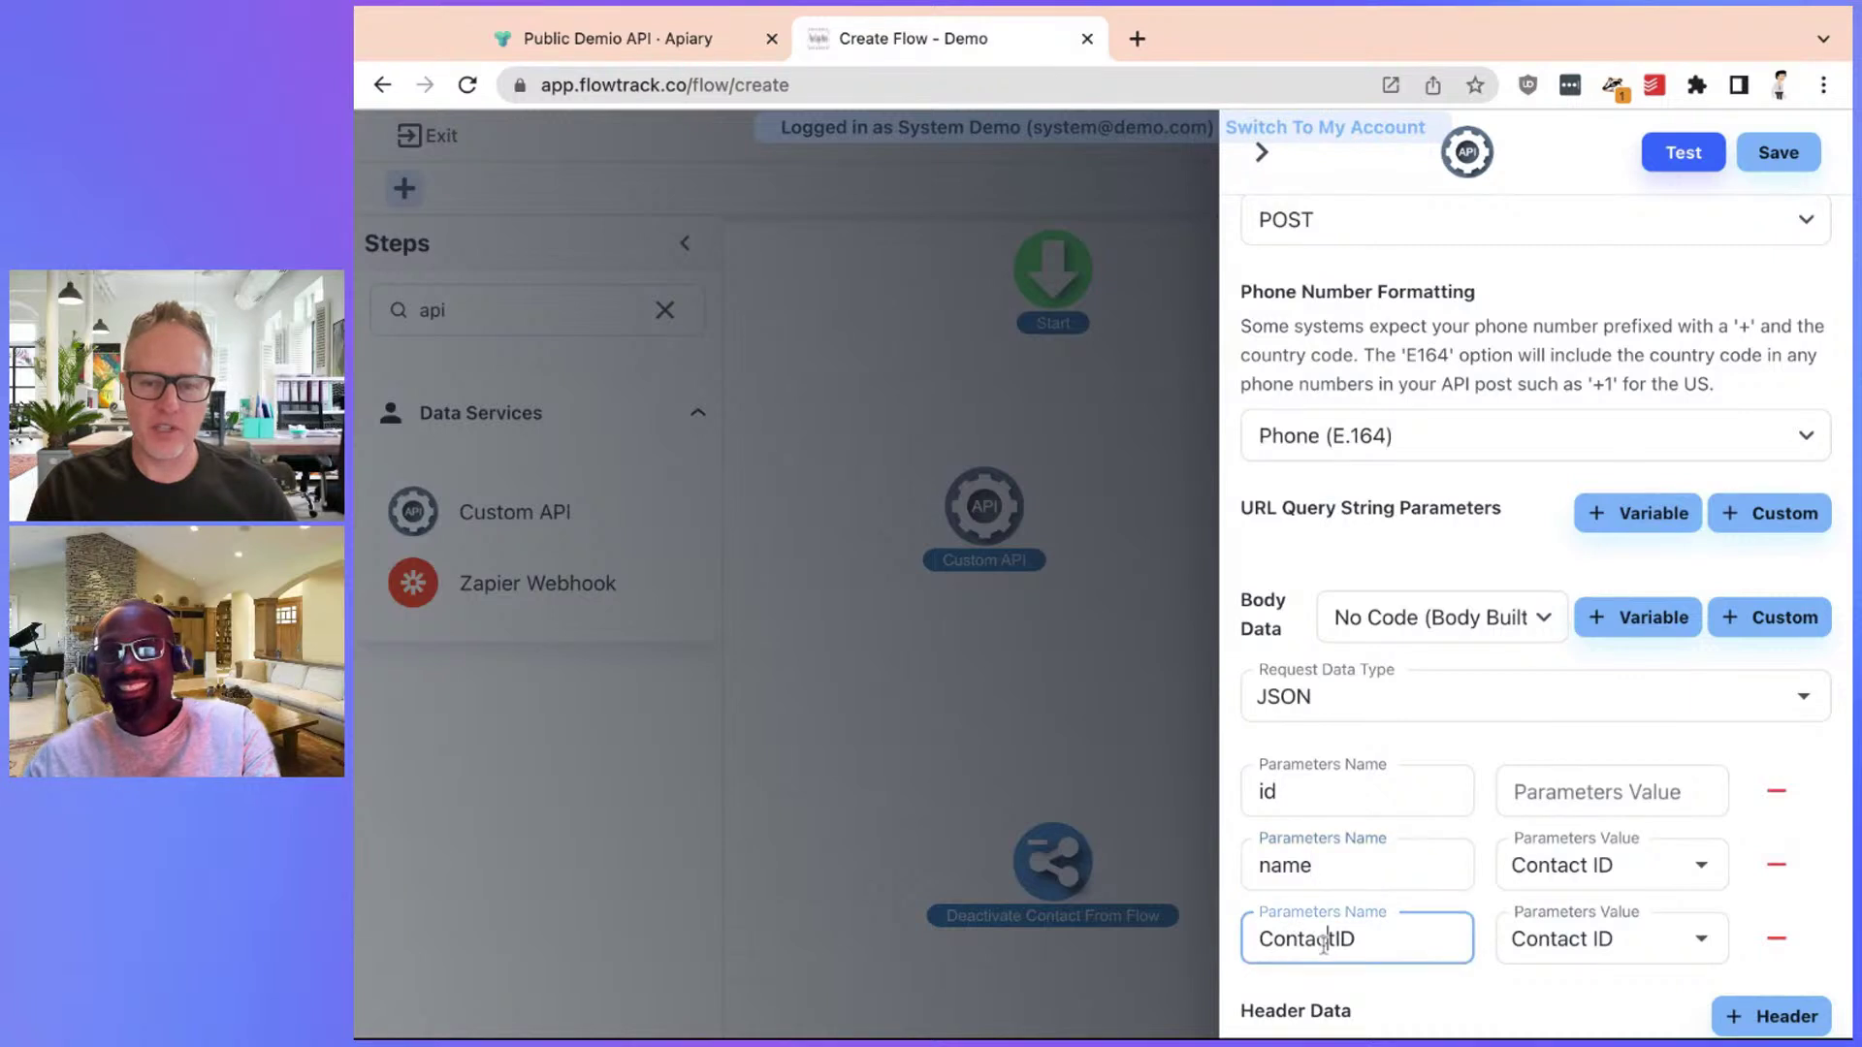
{"action": "double_click", "coordinate": [1304, 936]}
{"action": "key", "text": "ctrl+v"}
Map the name parameter to First Name and the email parameter to Email
{"action": "left_click", "coordinate": [1588, 861]}
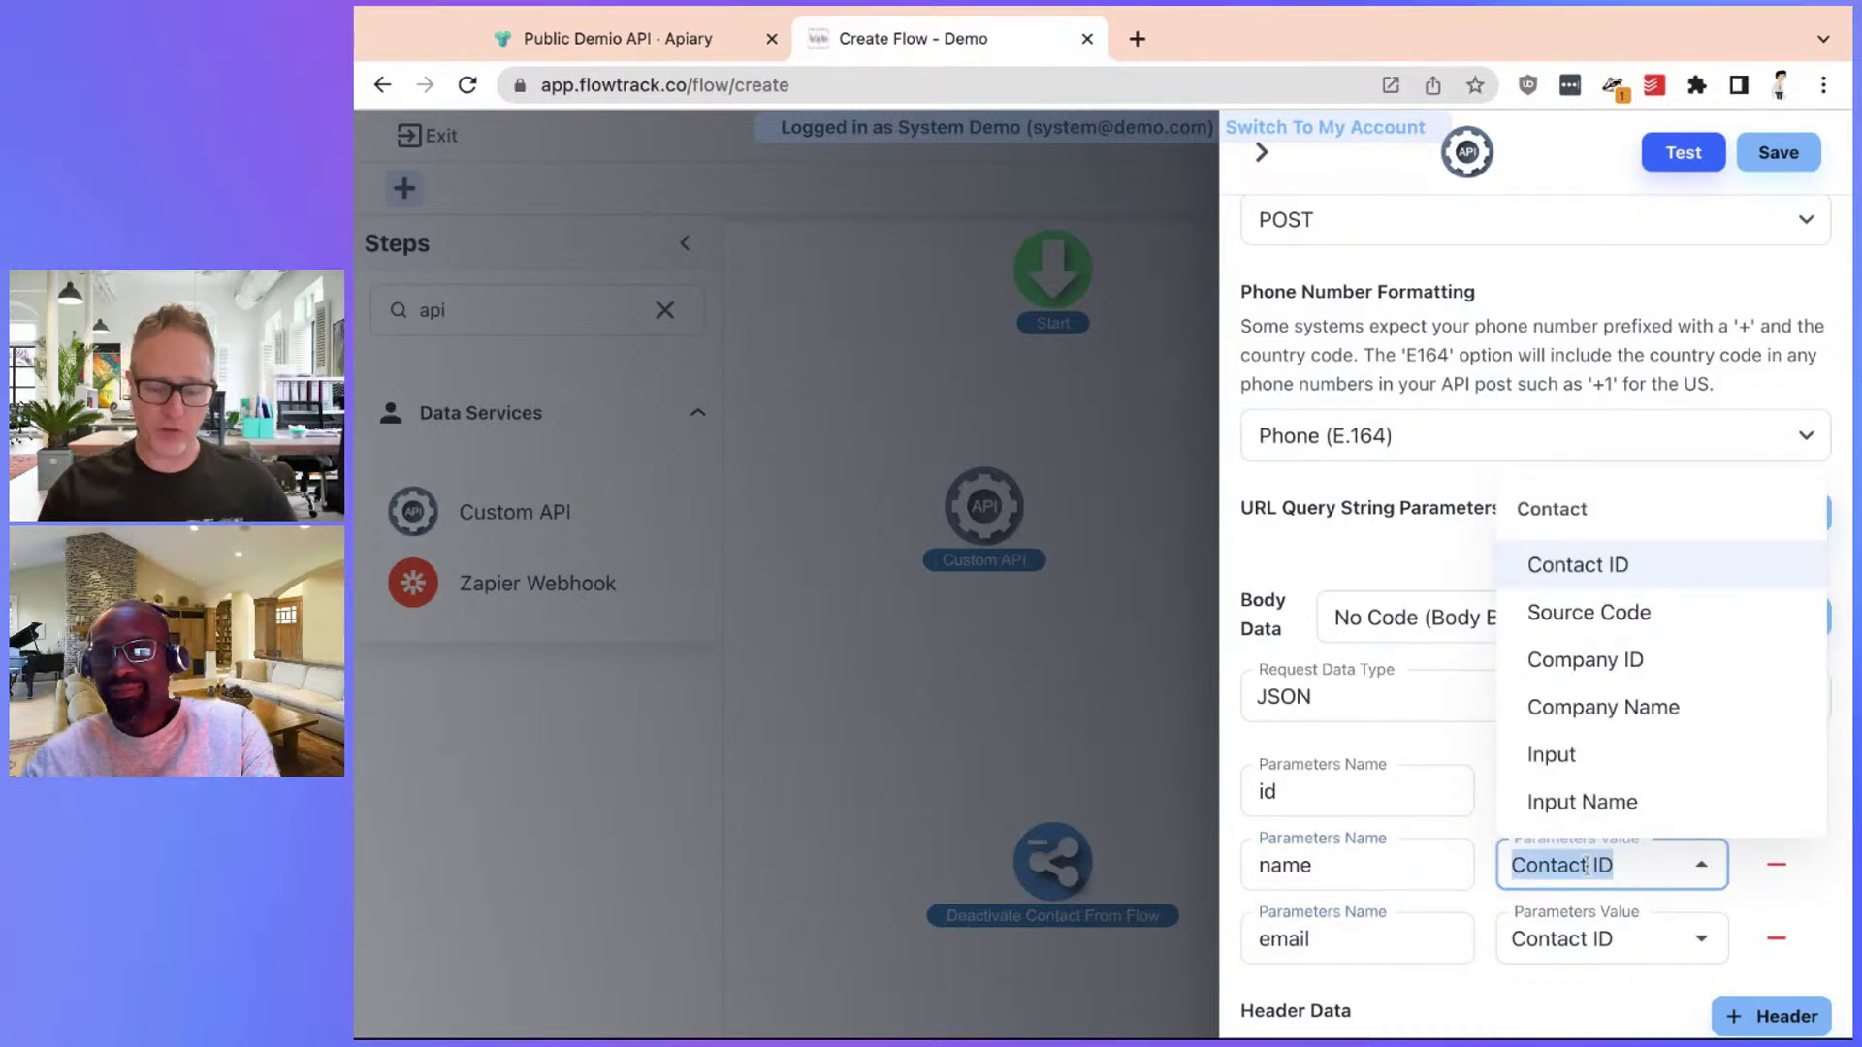
{"action": "type", "text": "f"}
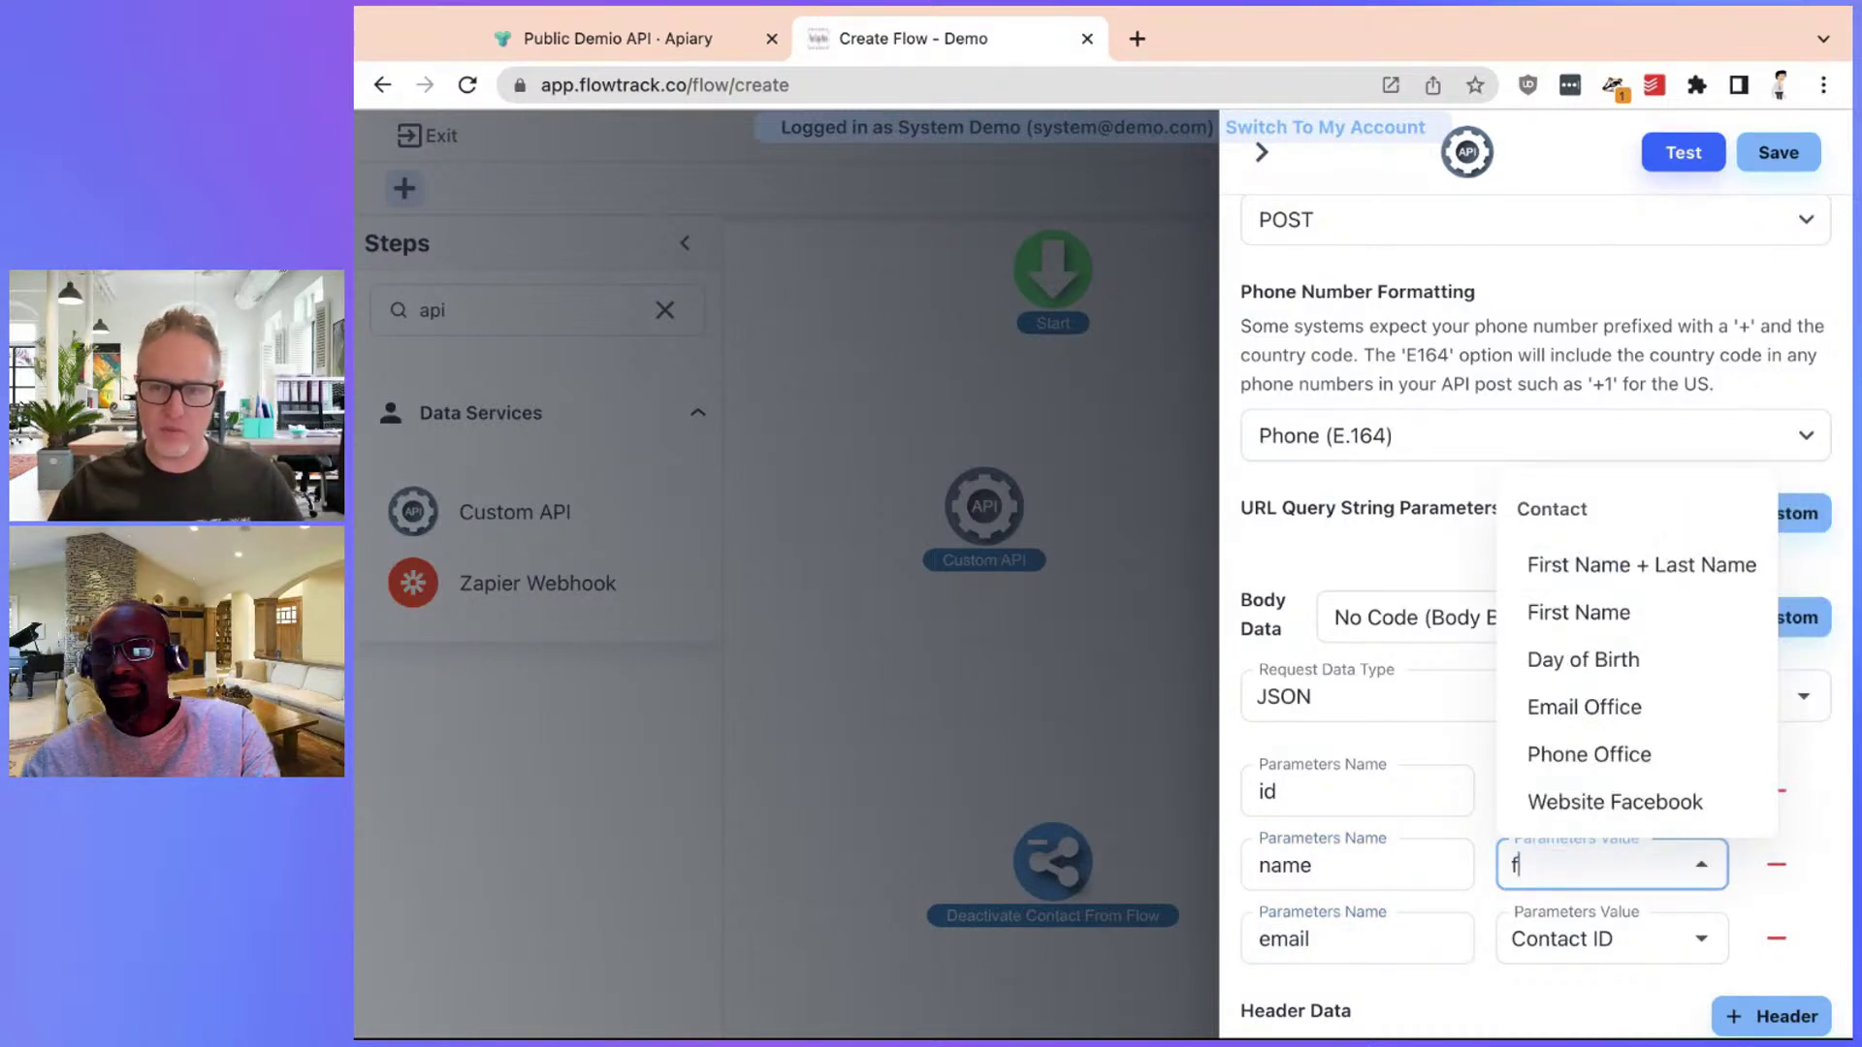
{"action": "left_click", "coordinate": [1605, 613]}
{"action": "left_click", "coordinate": [1591, 937]}
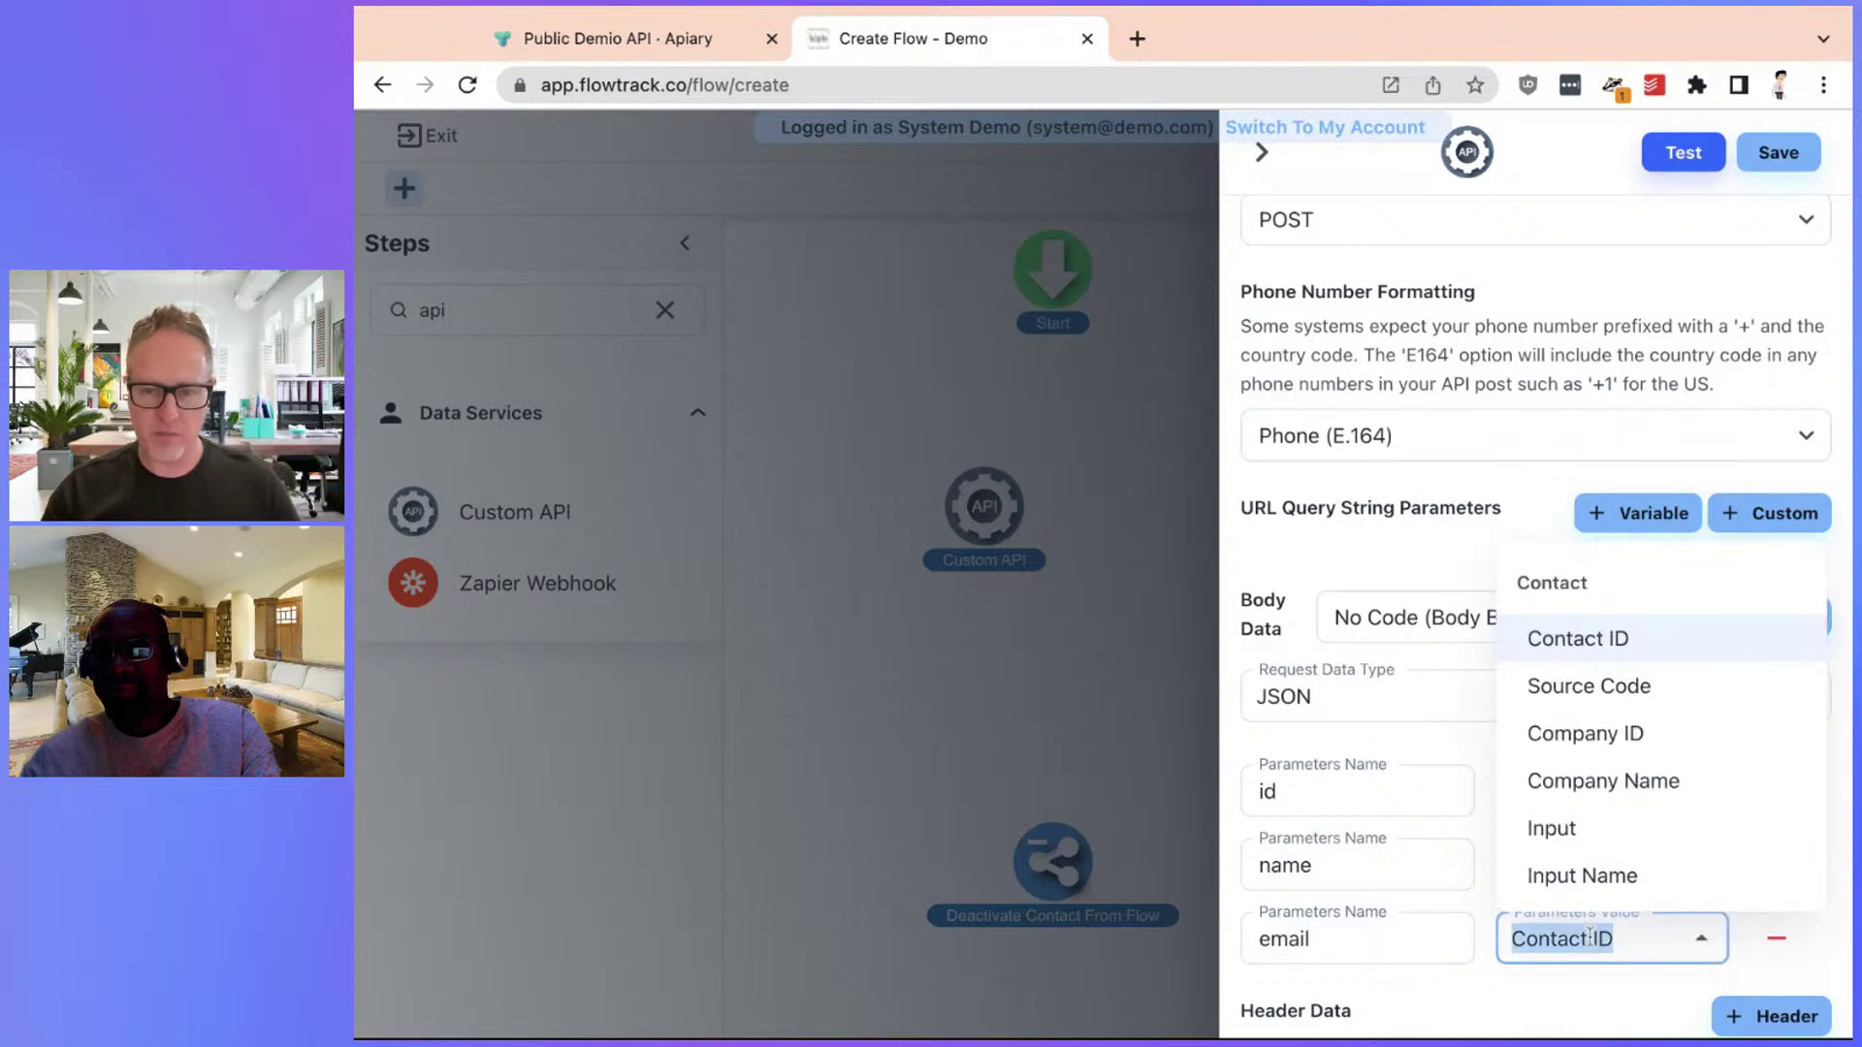
{"action": "type", "text": "em"}
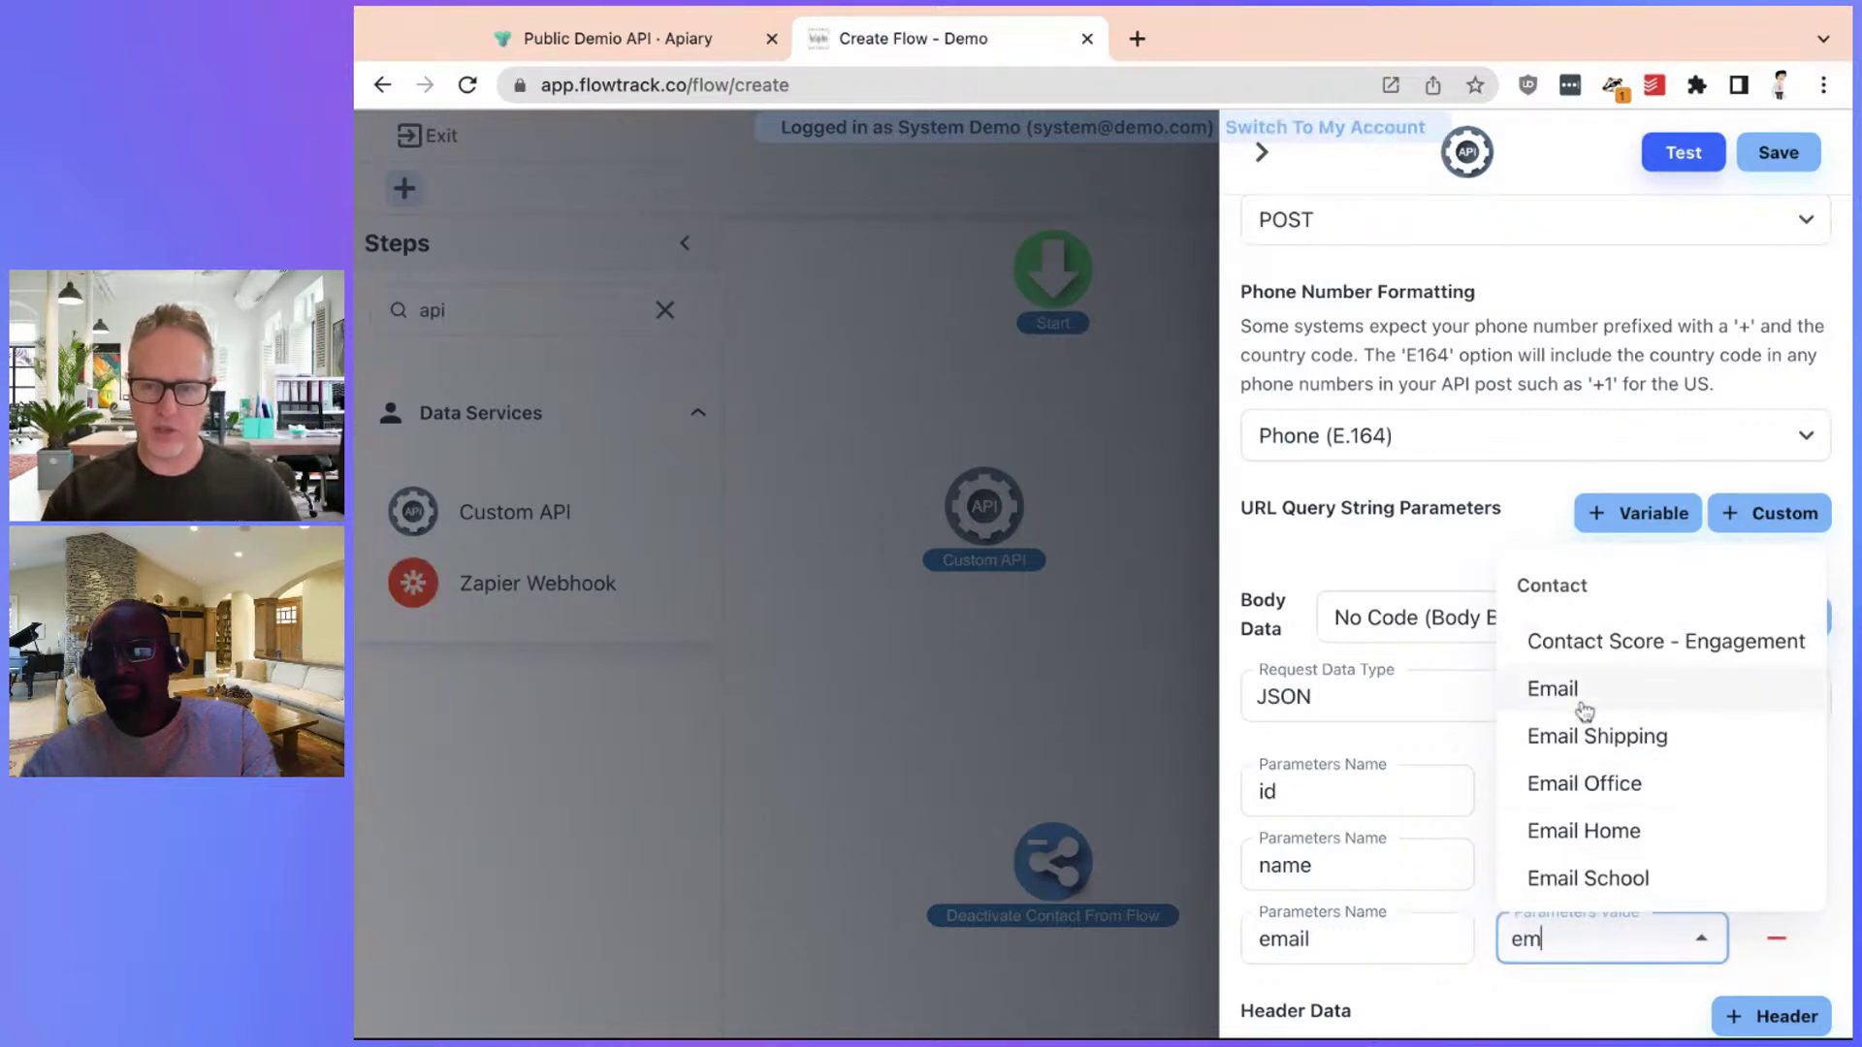
{"action": "left_click", "coordinate": [1584, 711]}
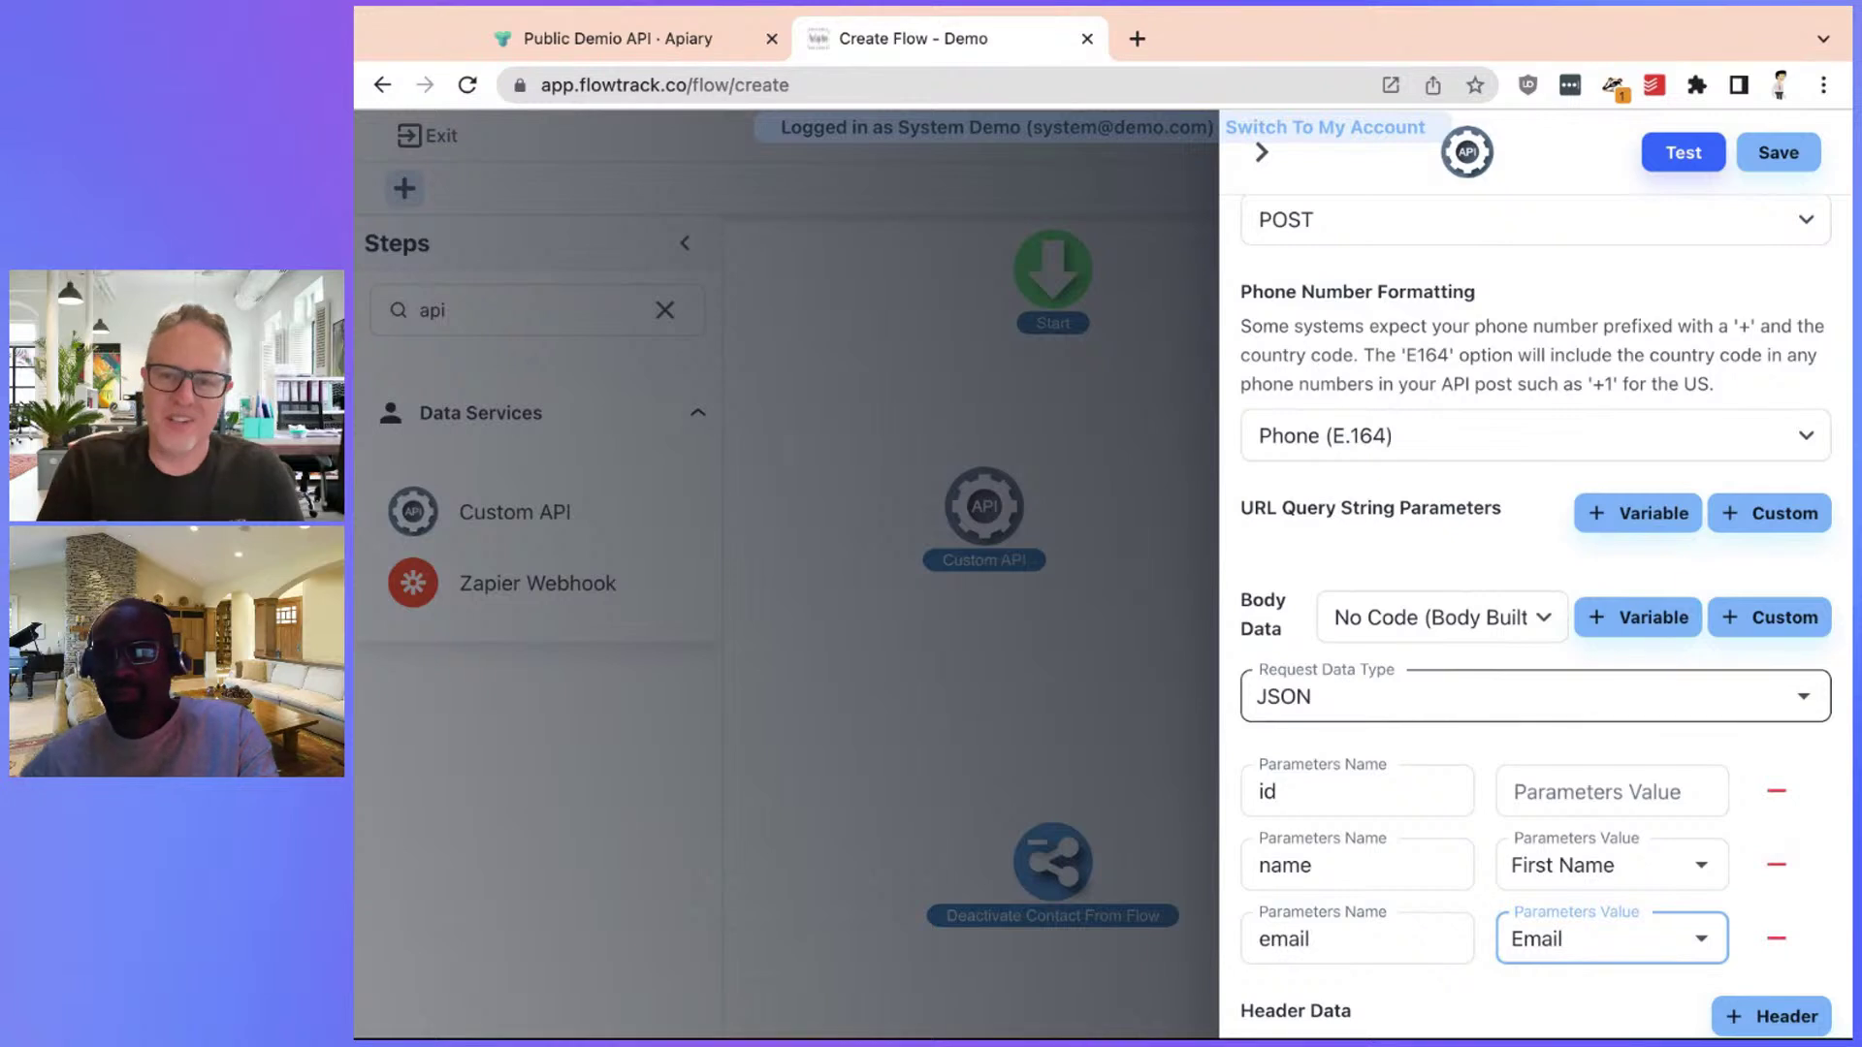
{"action": "scroll", "coordinate": [1545, 711], "scroll_direction": "down", "scroll_amount": 3}
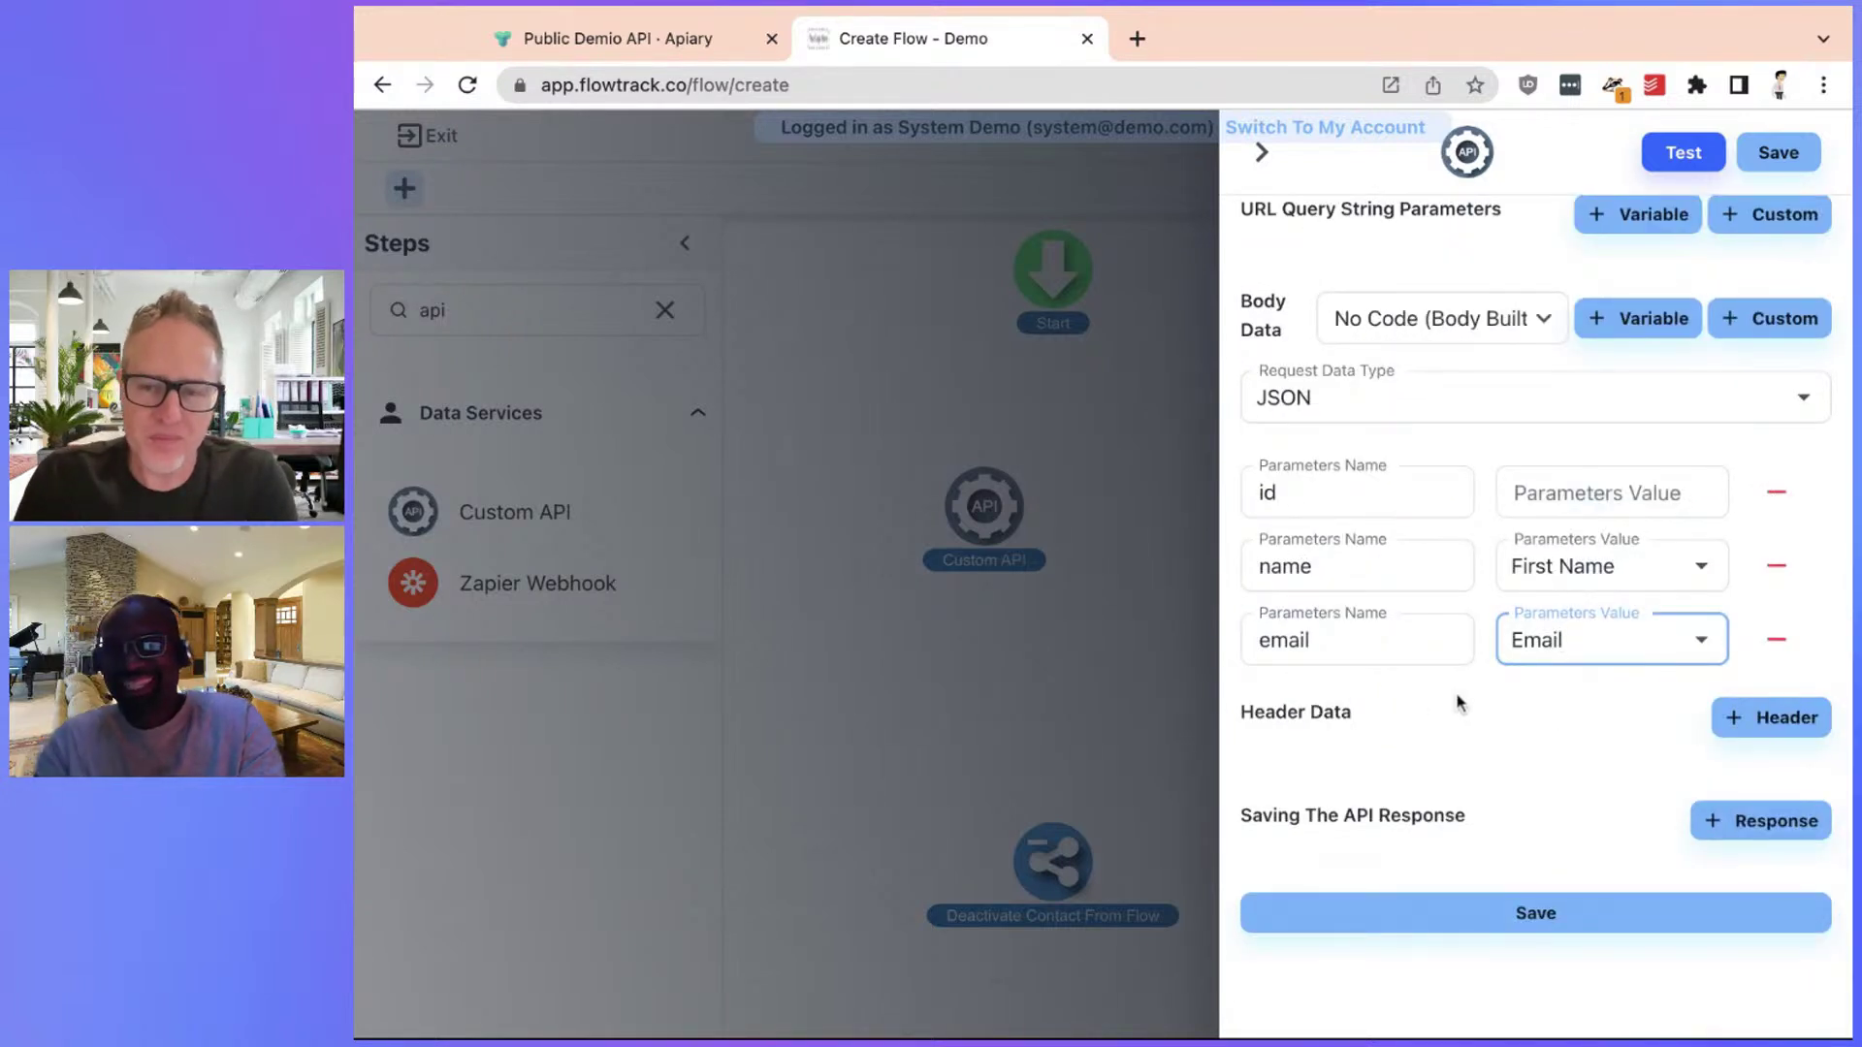
Add two header rows, var0/value0 and var1/value1, under Header Data
{"action": "left_click", "coordinate": [1811, 725]}
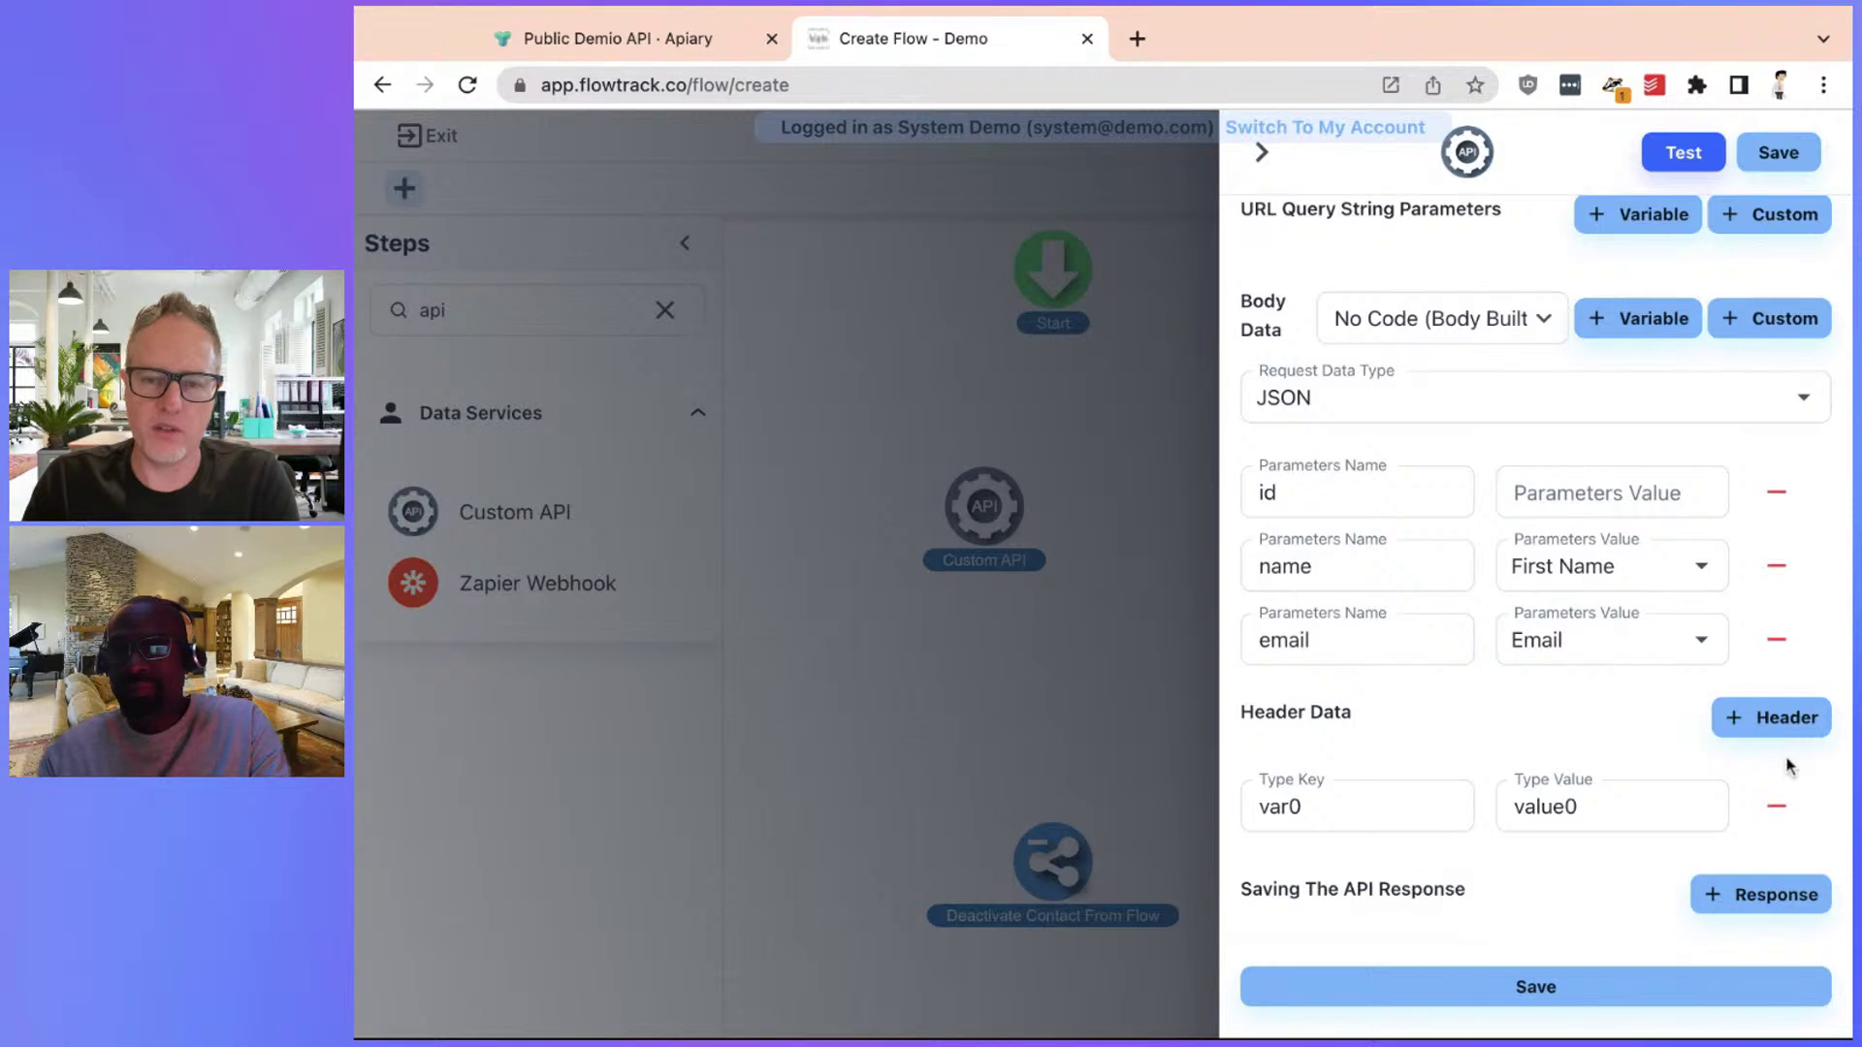
{"action": "left_click", "coordinate": [1775, 719]}
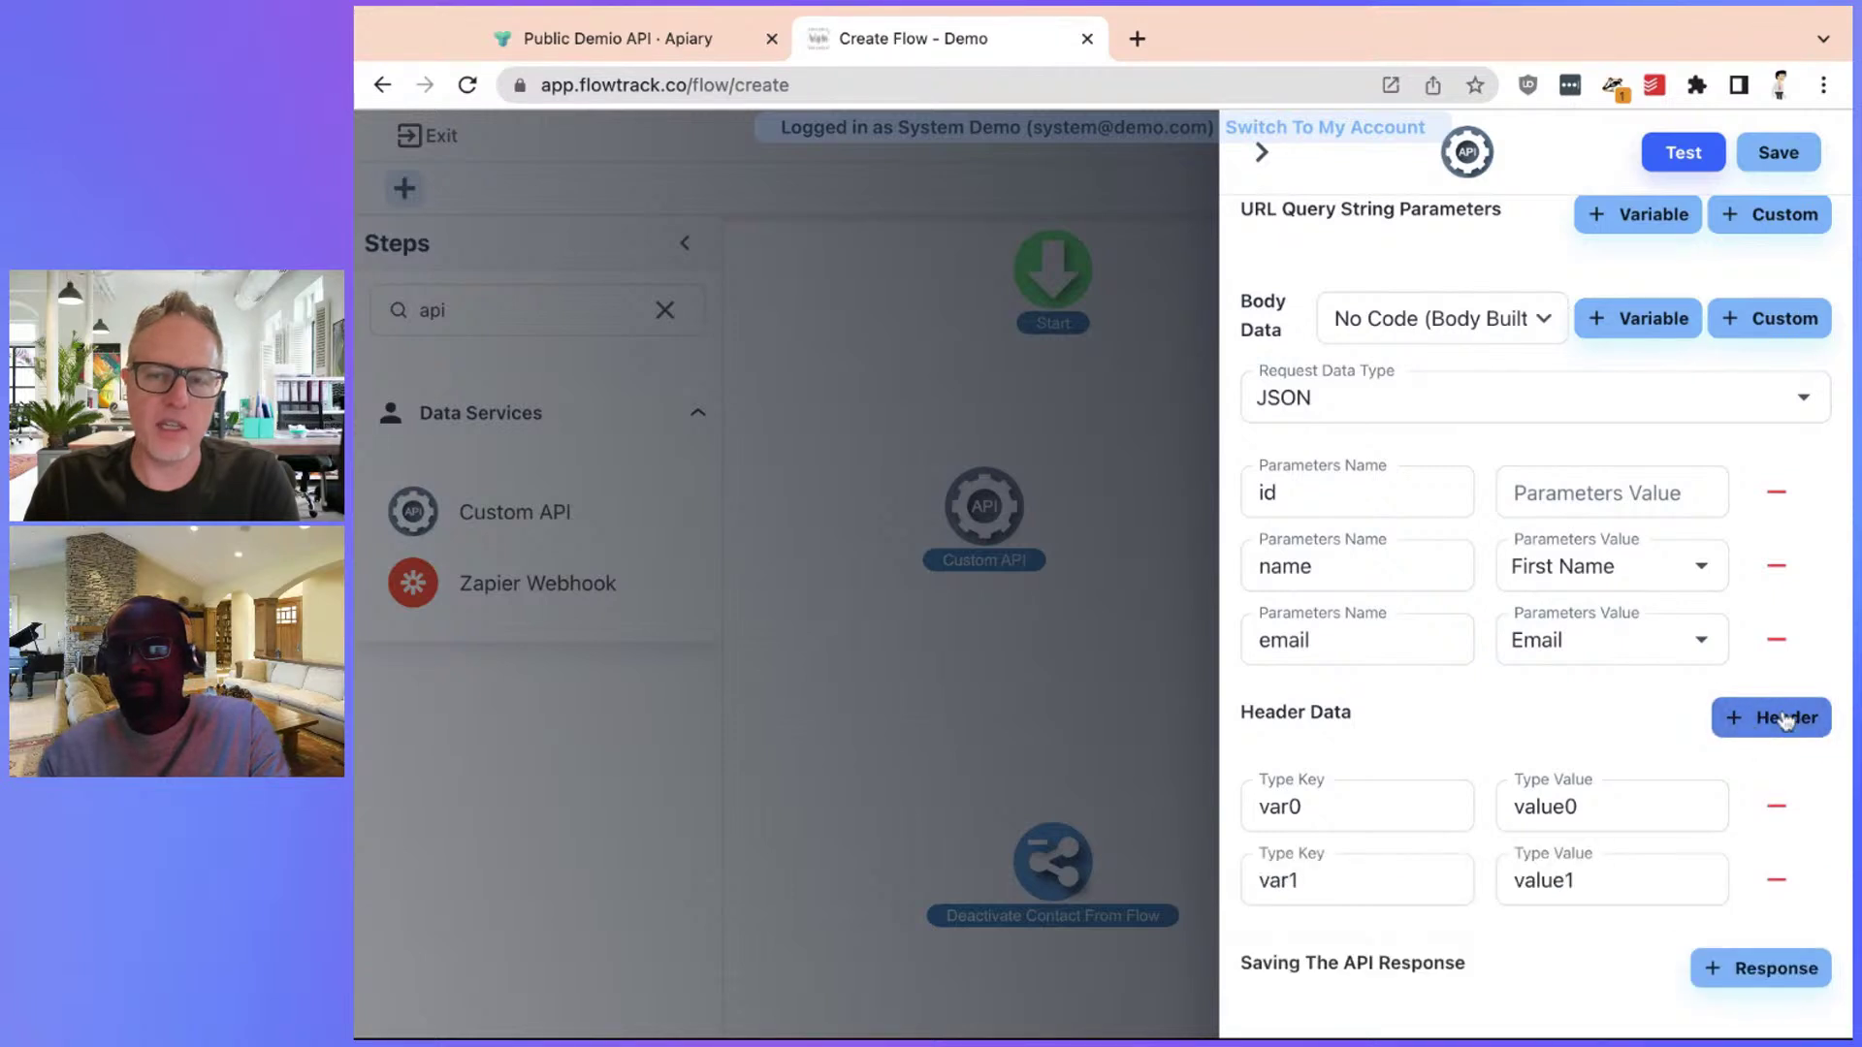
{"action": "scroll", "coordinate": [1780, 741], "scroll_direction": "up", "scroll_amount": 3}
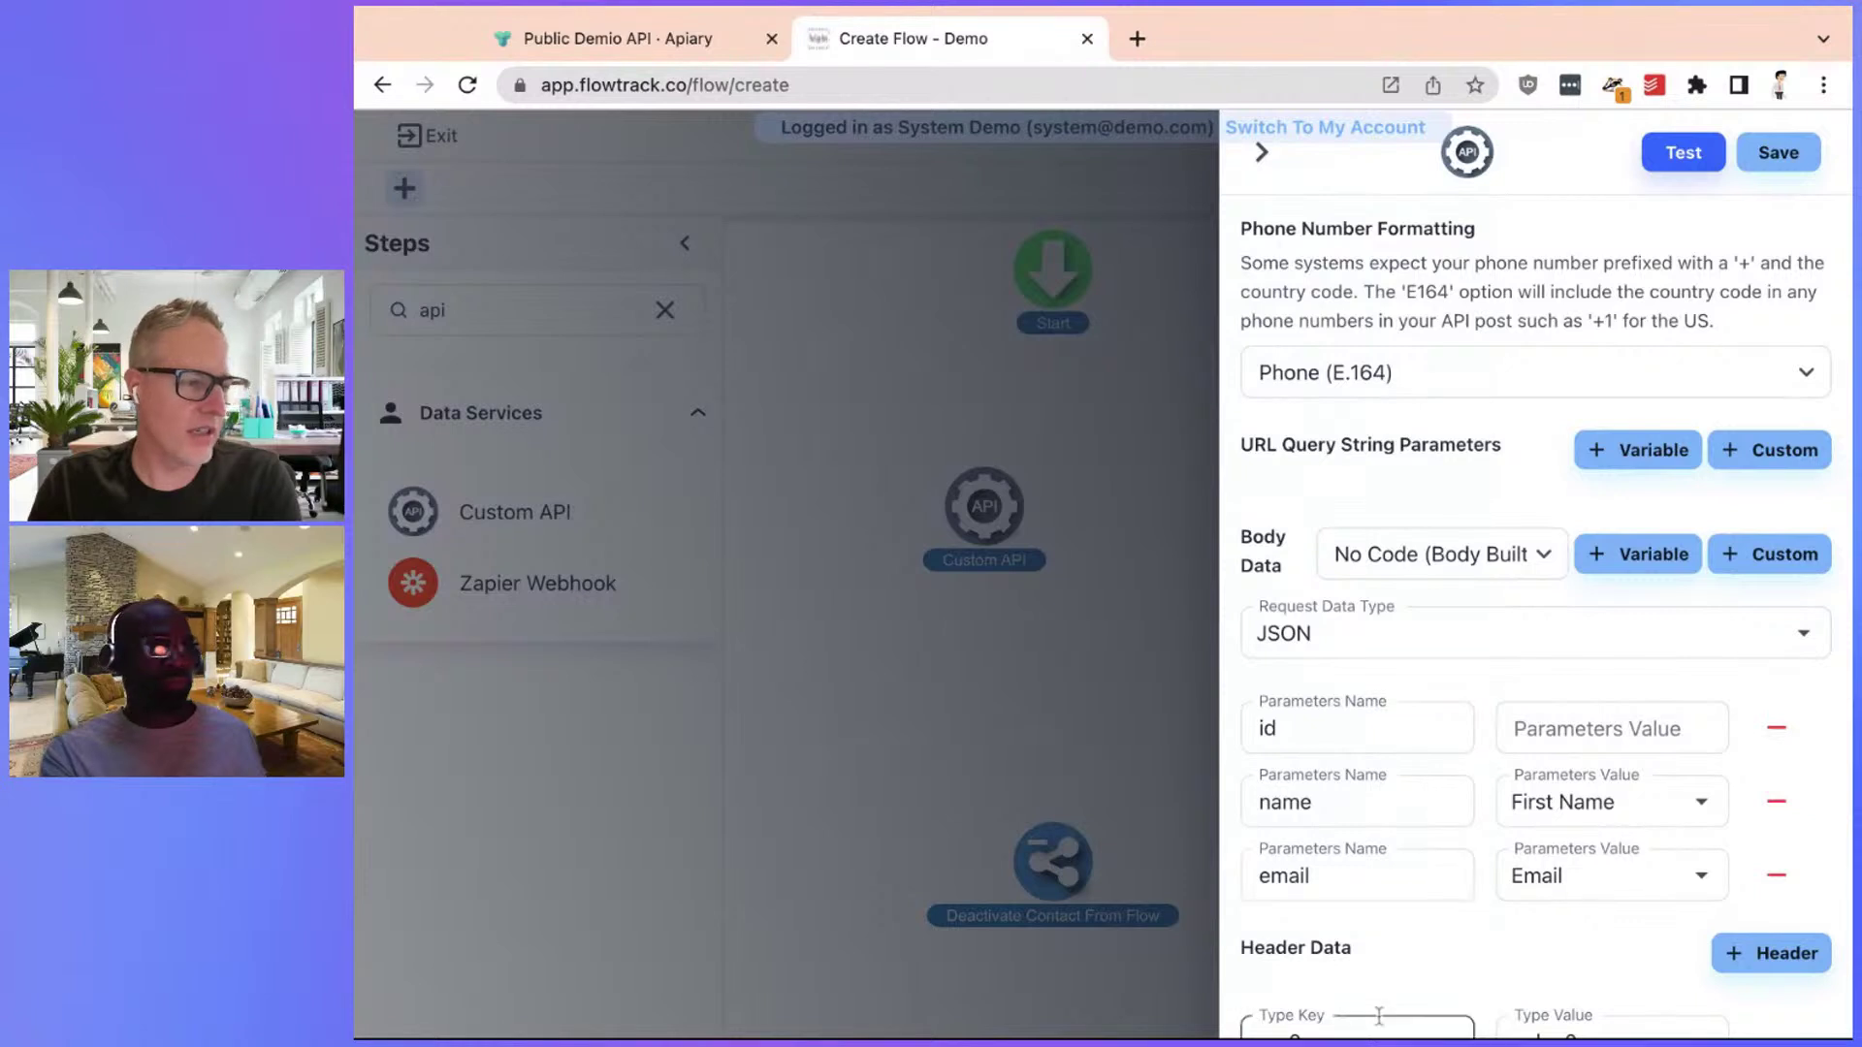
{"action": "scroll", "coordinate": [1457, 986], "scroll_direction": "down", "scroll_amount": 1}
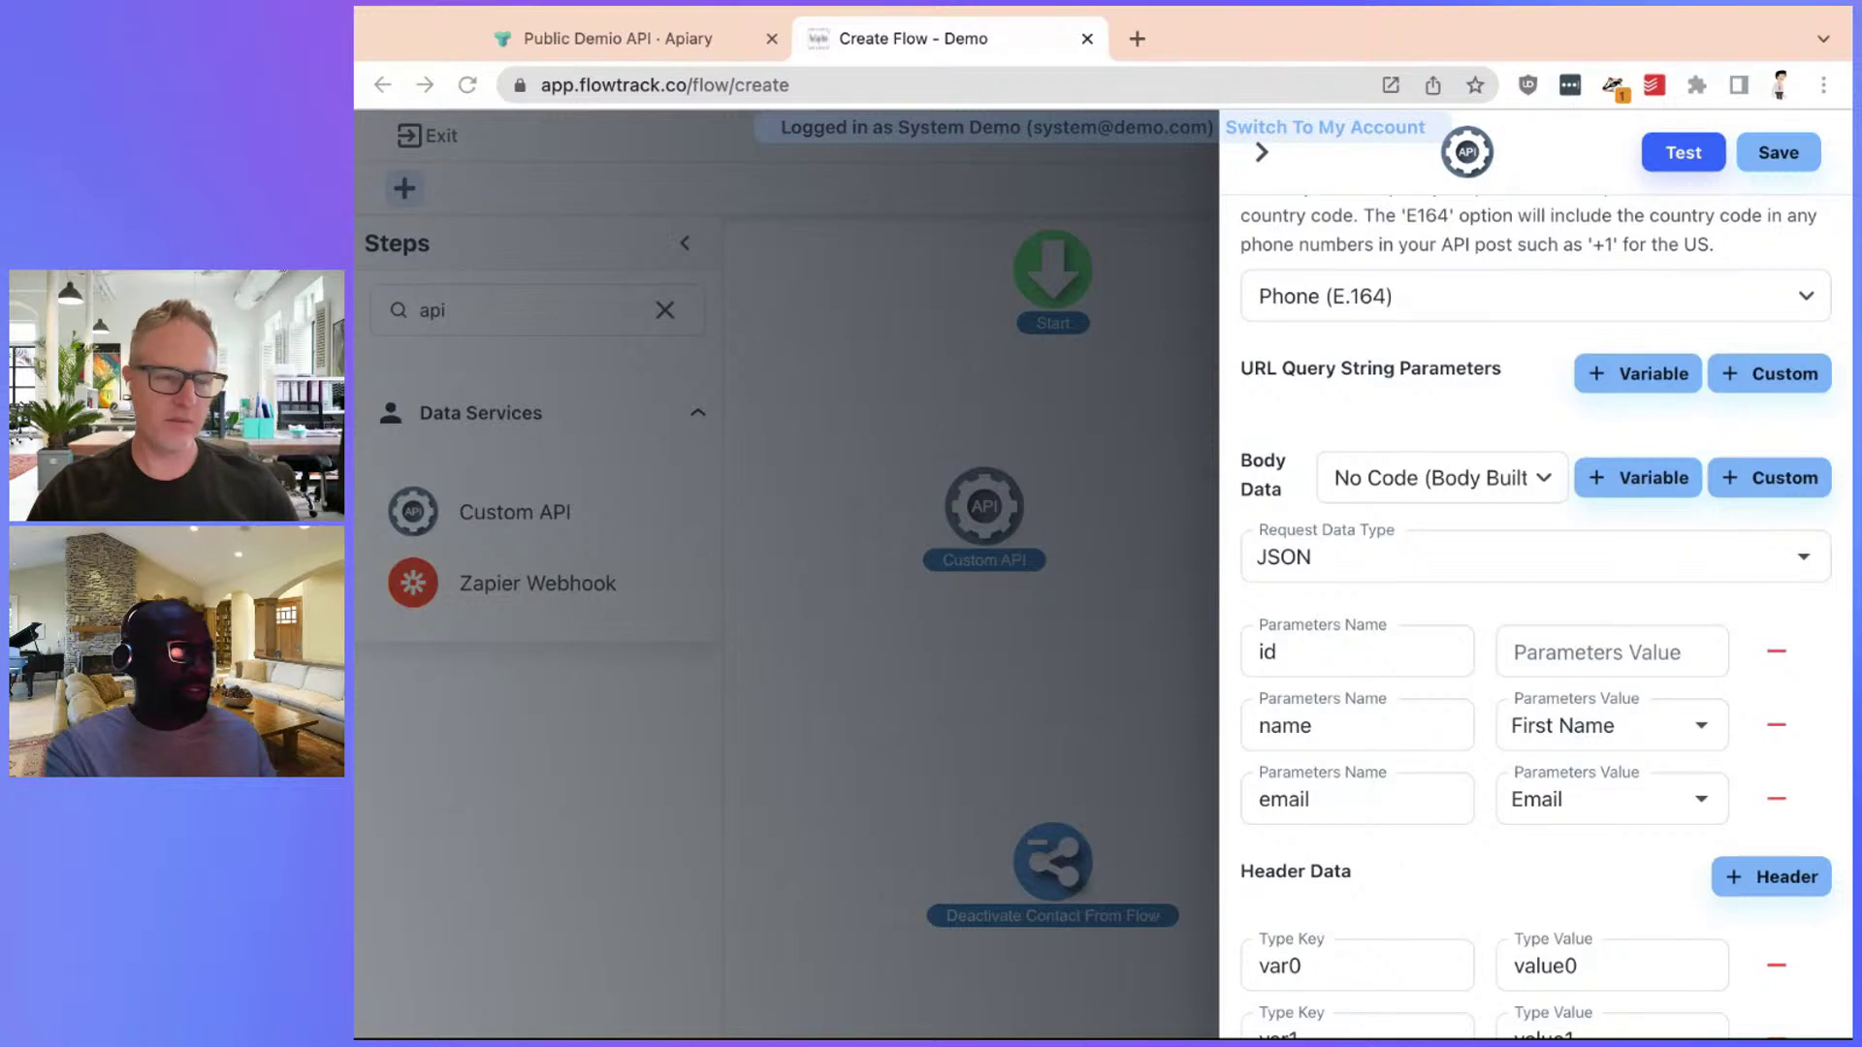
{"action": "scroll", "coordinate": [1545, 618], "scroll_direction": "up", "scroll_amount": 2}
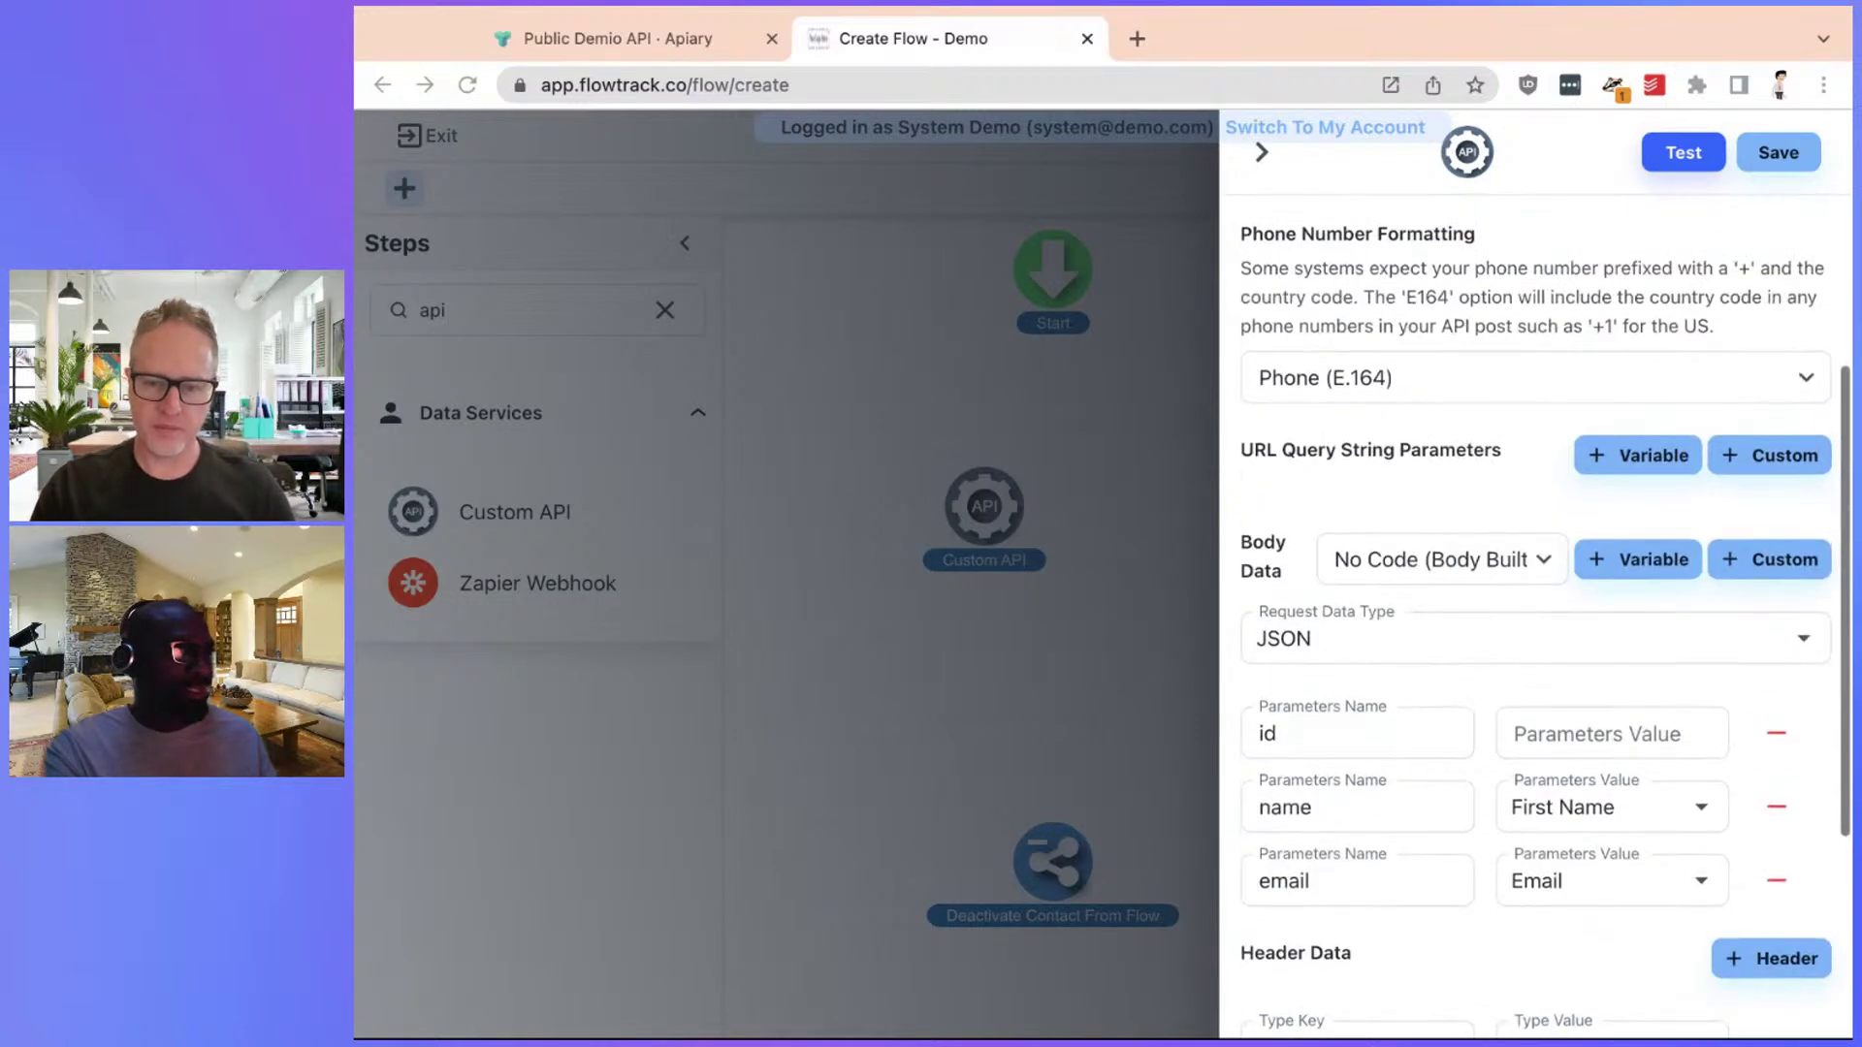
{"action": "scroll", "coordinate": [1544, 618], "scroll_direction": "down", "scroll_amount": 3}
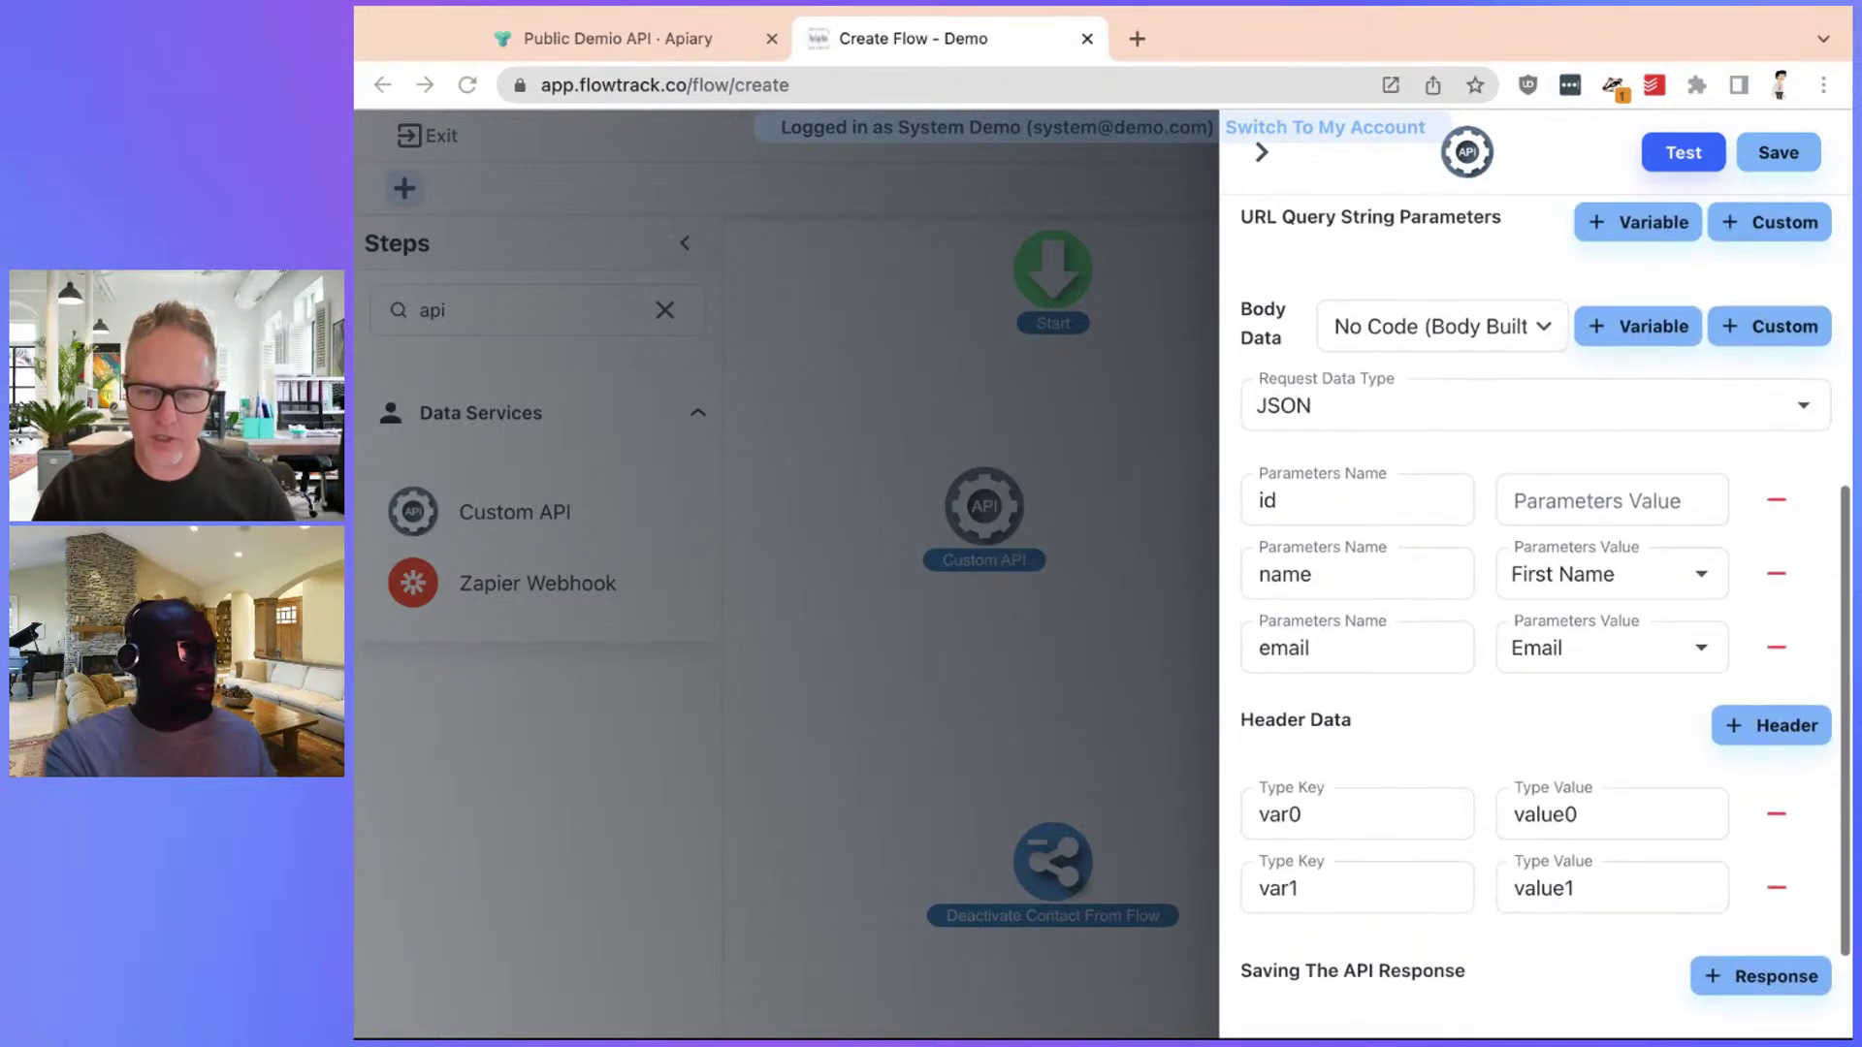
{"action": "scroll", "coordinate": [1545, 617], "scroll_direction": "up", "scroll_amount": 2}
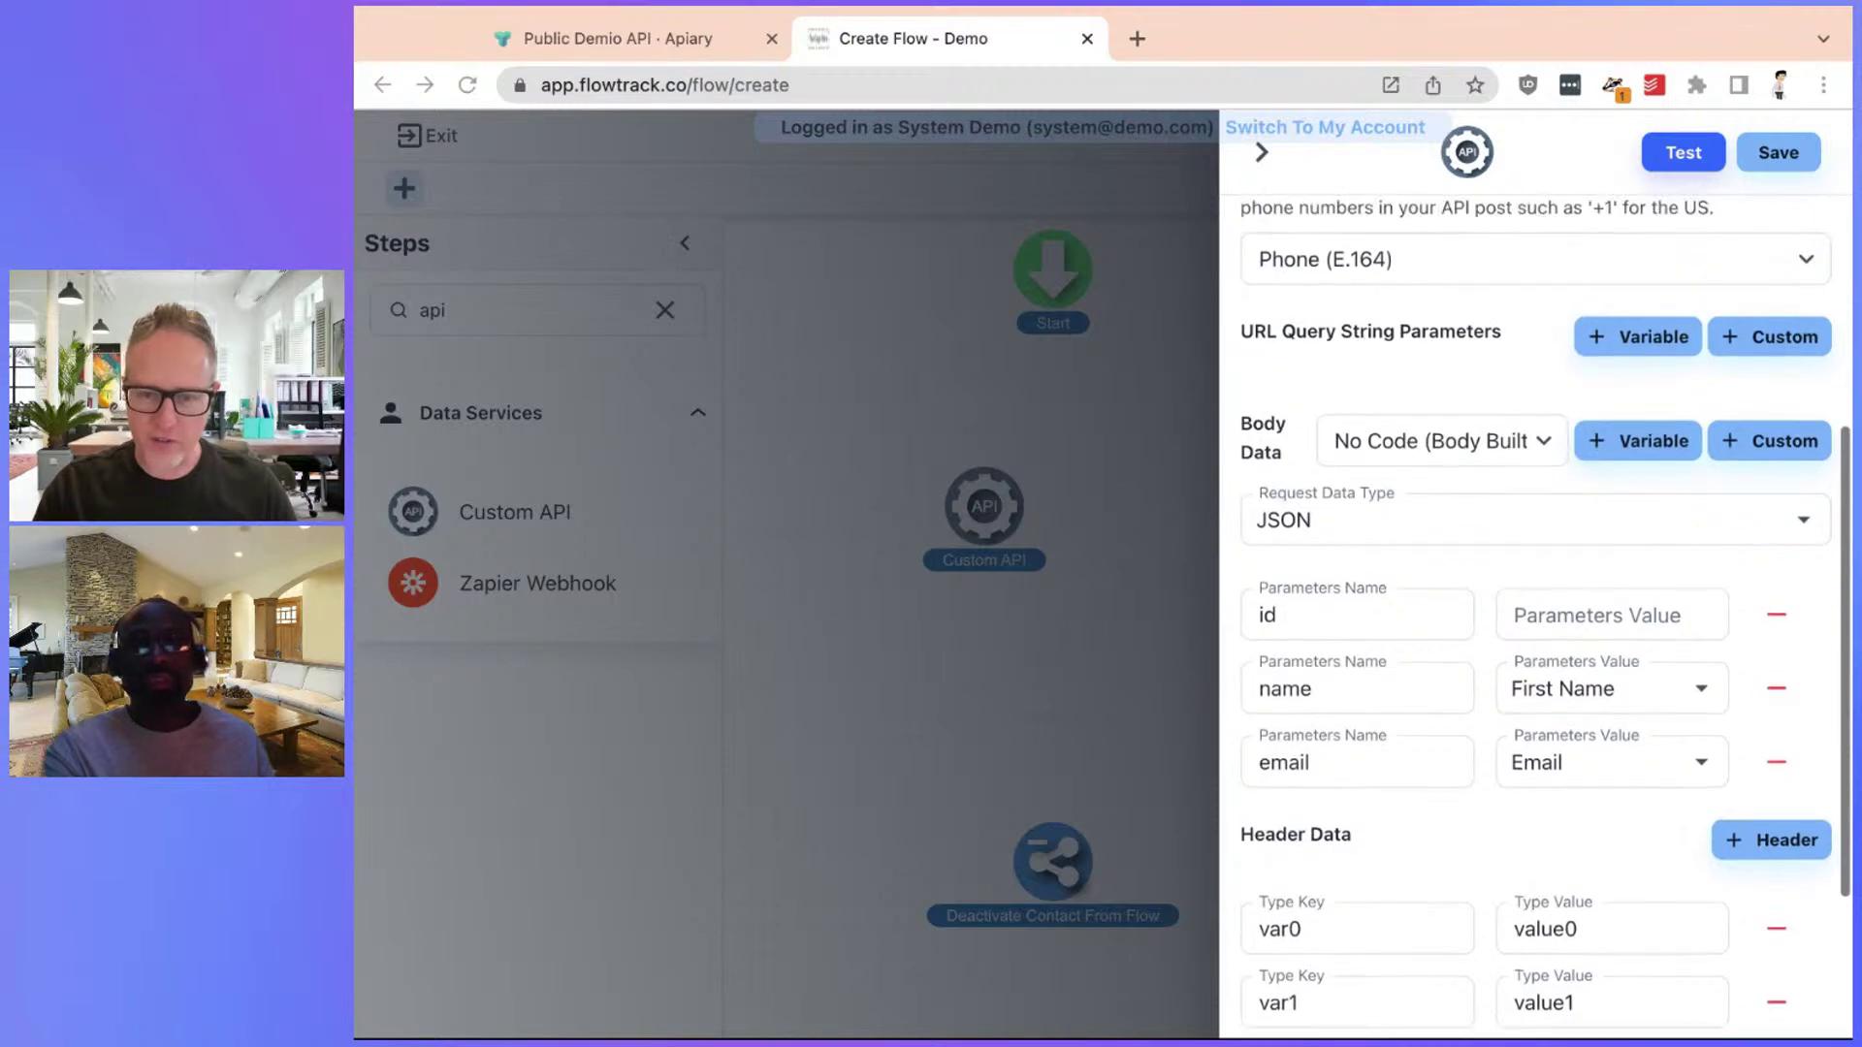
{"action": "scroll", "coordinate": [1545, 618], "scroll_direction": "up", "scroll_amount": 1}
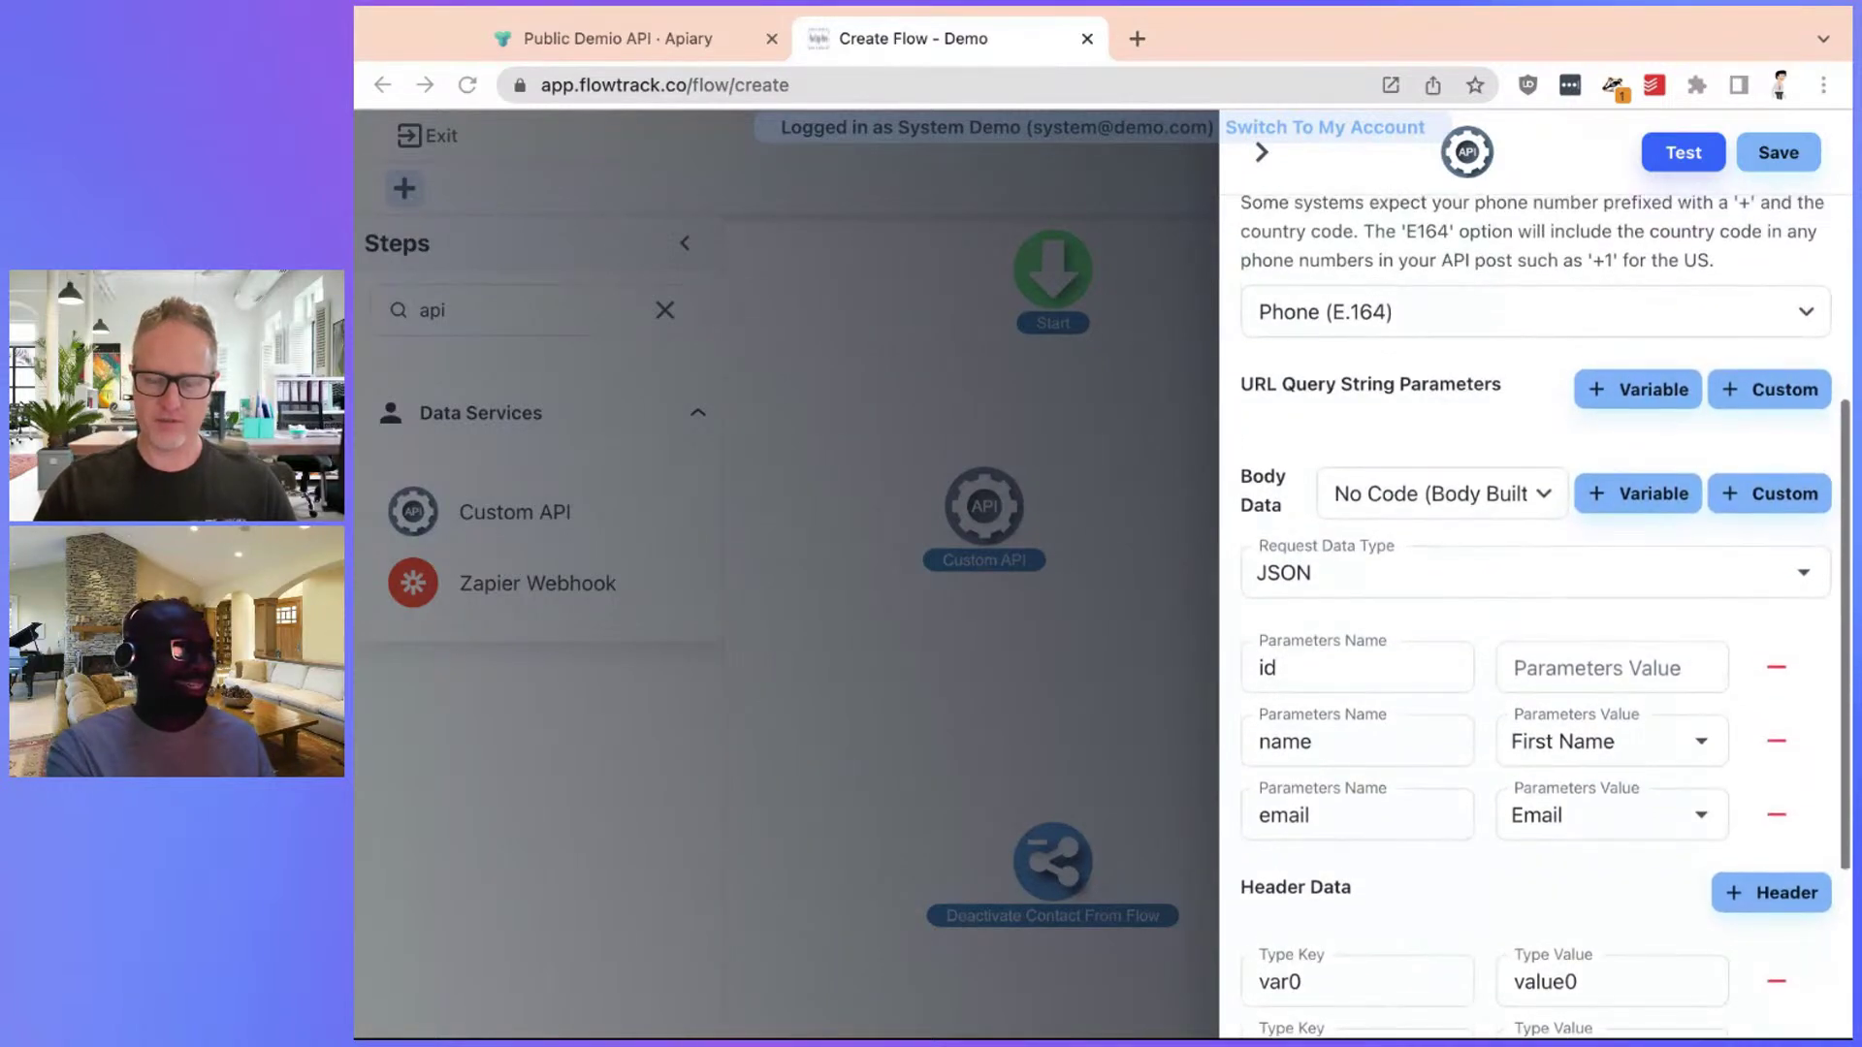
{"action": "left_click", "coordinate": [1357, 1033]}
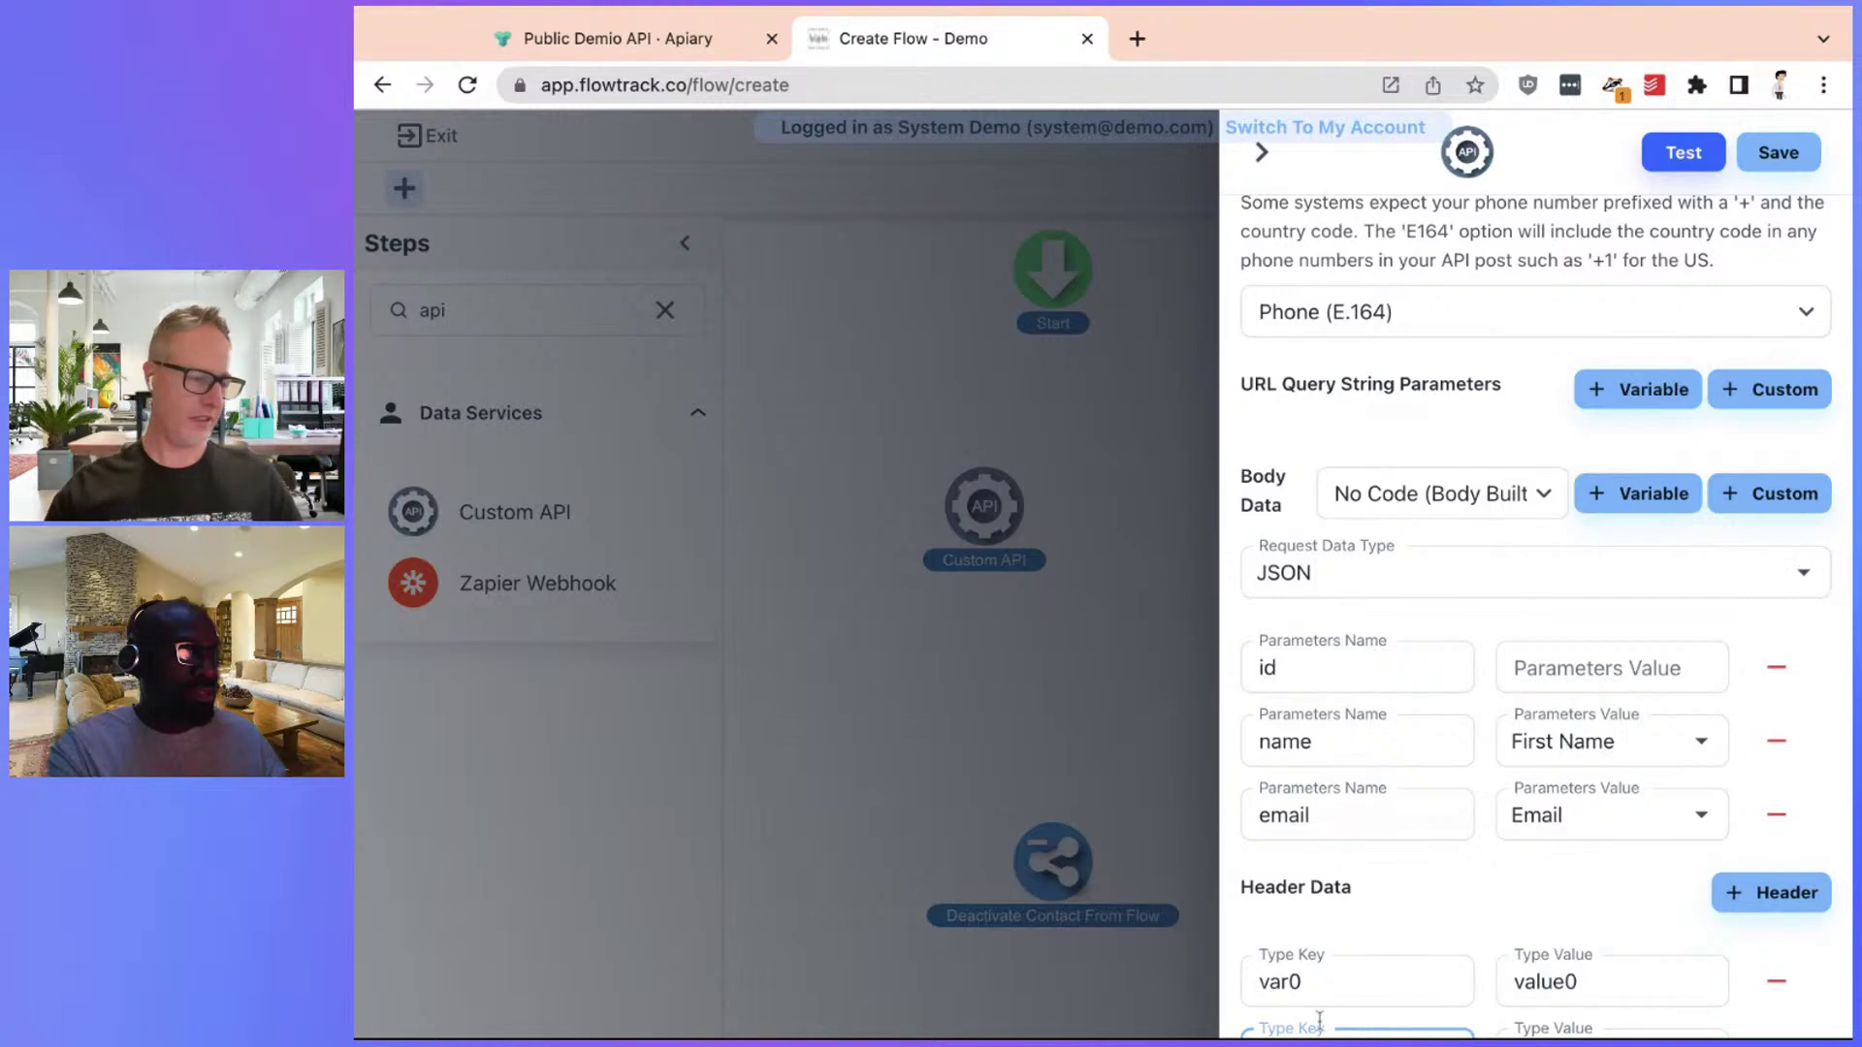
Copy the Api-Key header name from the Demio API intro section
{"action": "left_click", "coordinate": [726, 56]}
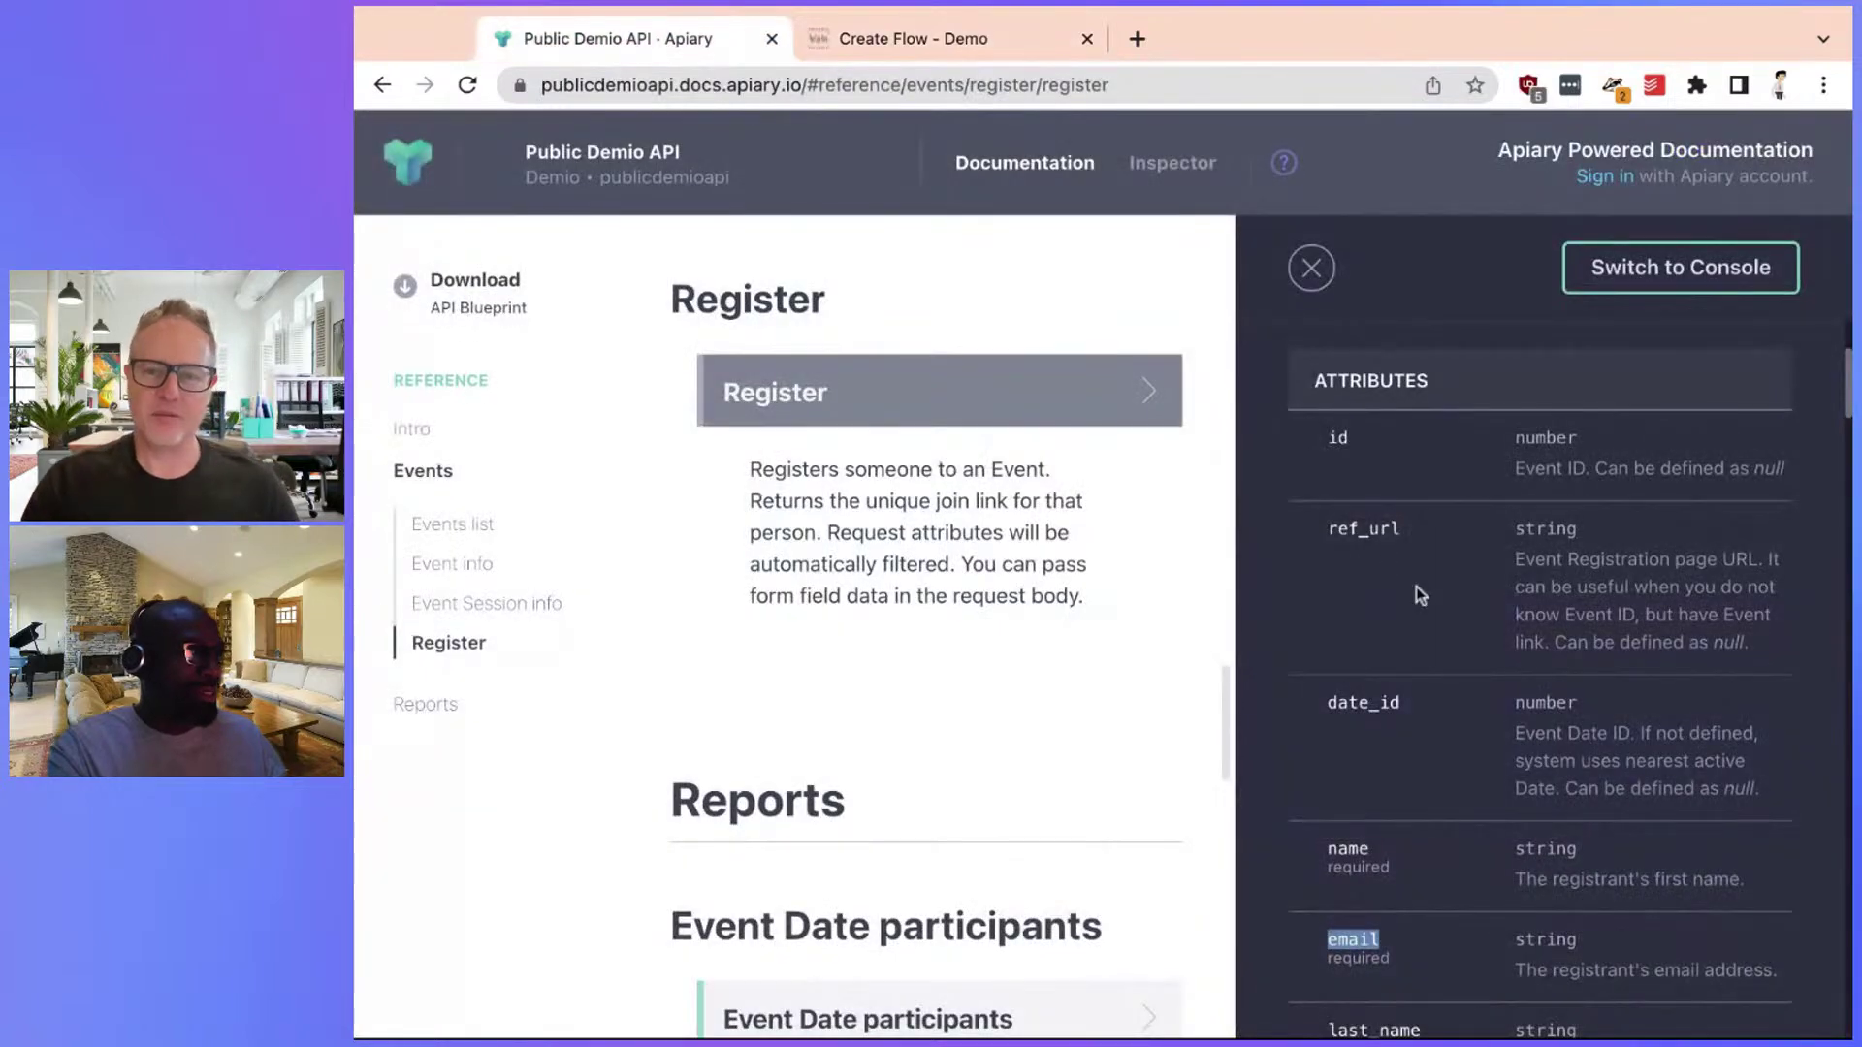
{"action": "left_click", "coordinate": [928, 40]}
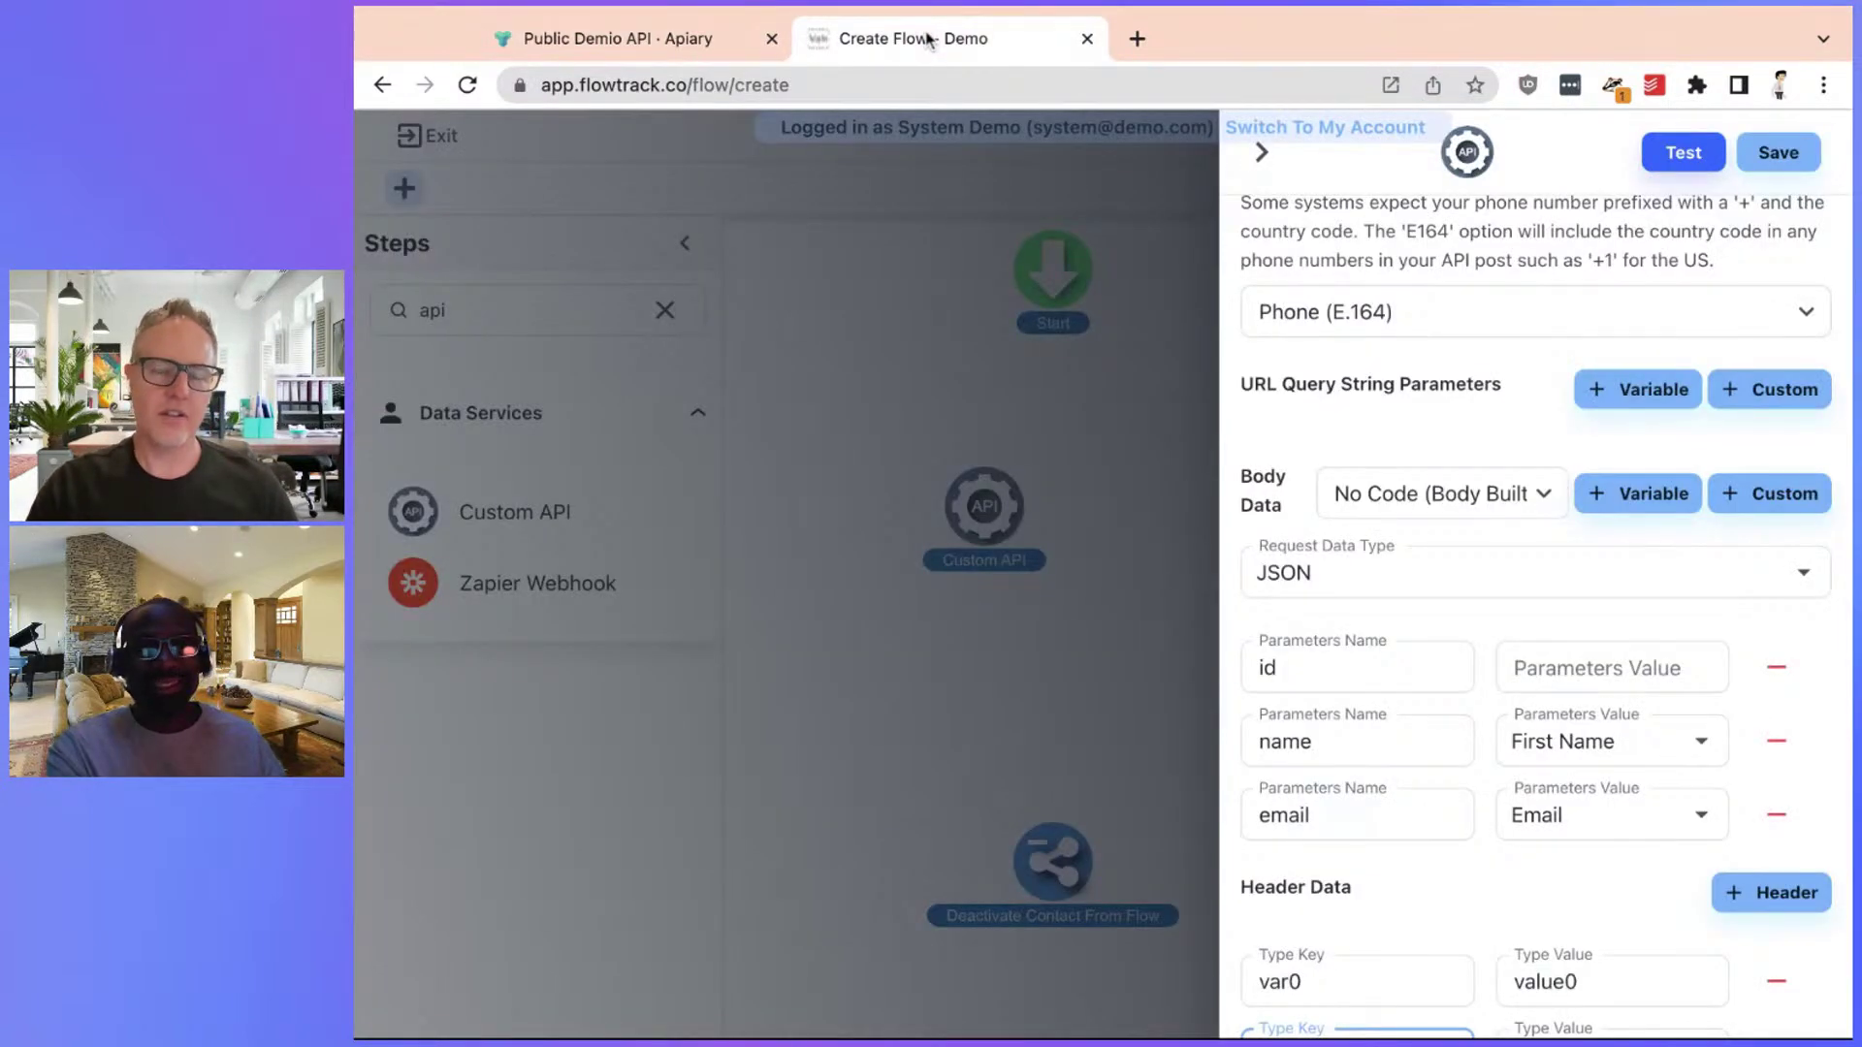
{"action": "left_click", "coordinate": [1087, 39]}
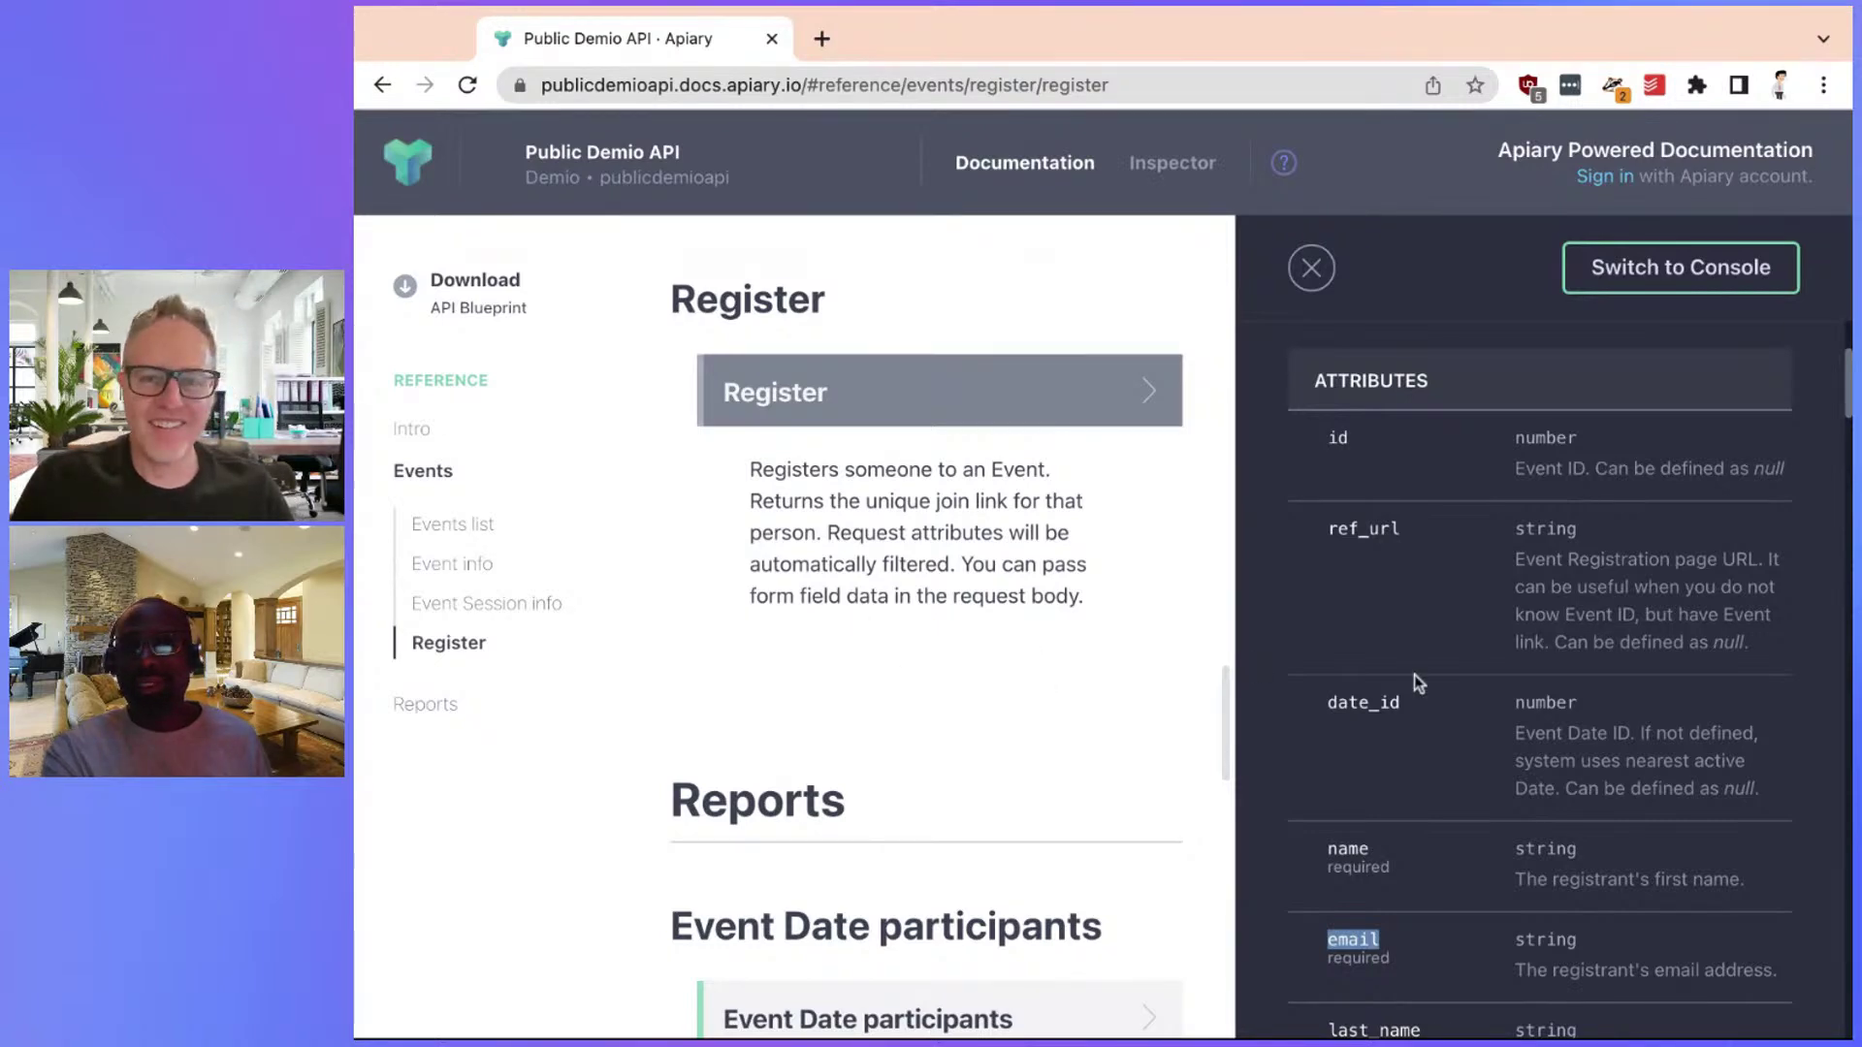
{"action": "scroll", "coordinate": [1416, 671], "scroll_direction": "up", "scroll_amount": 3}
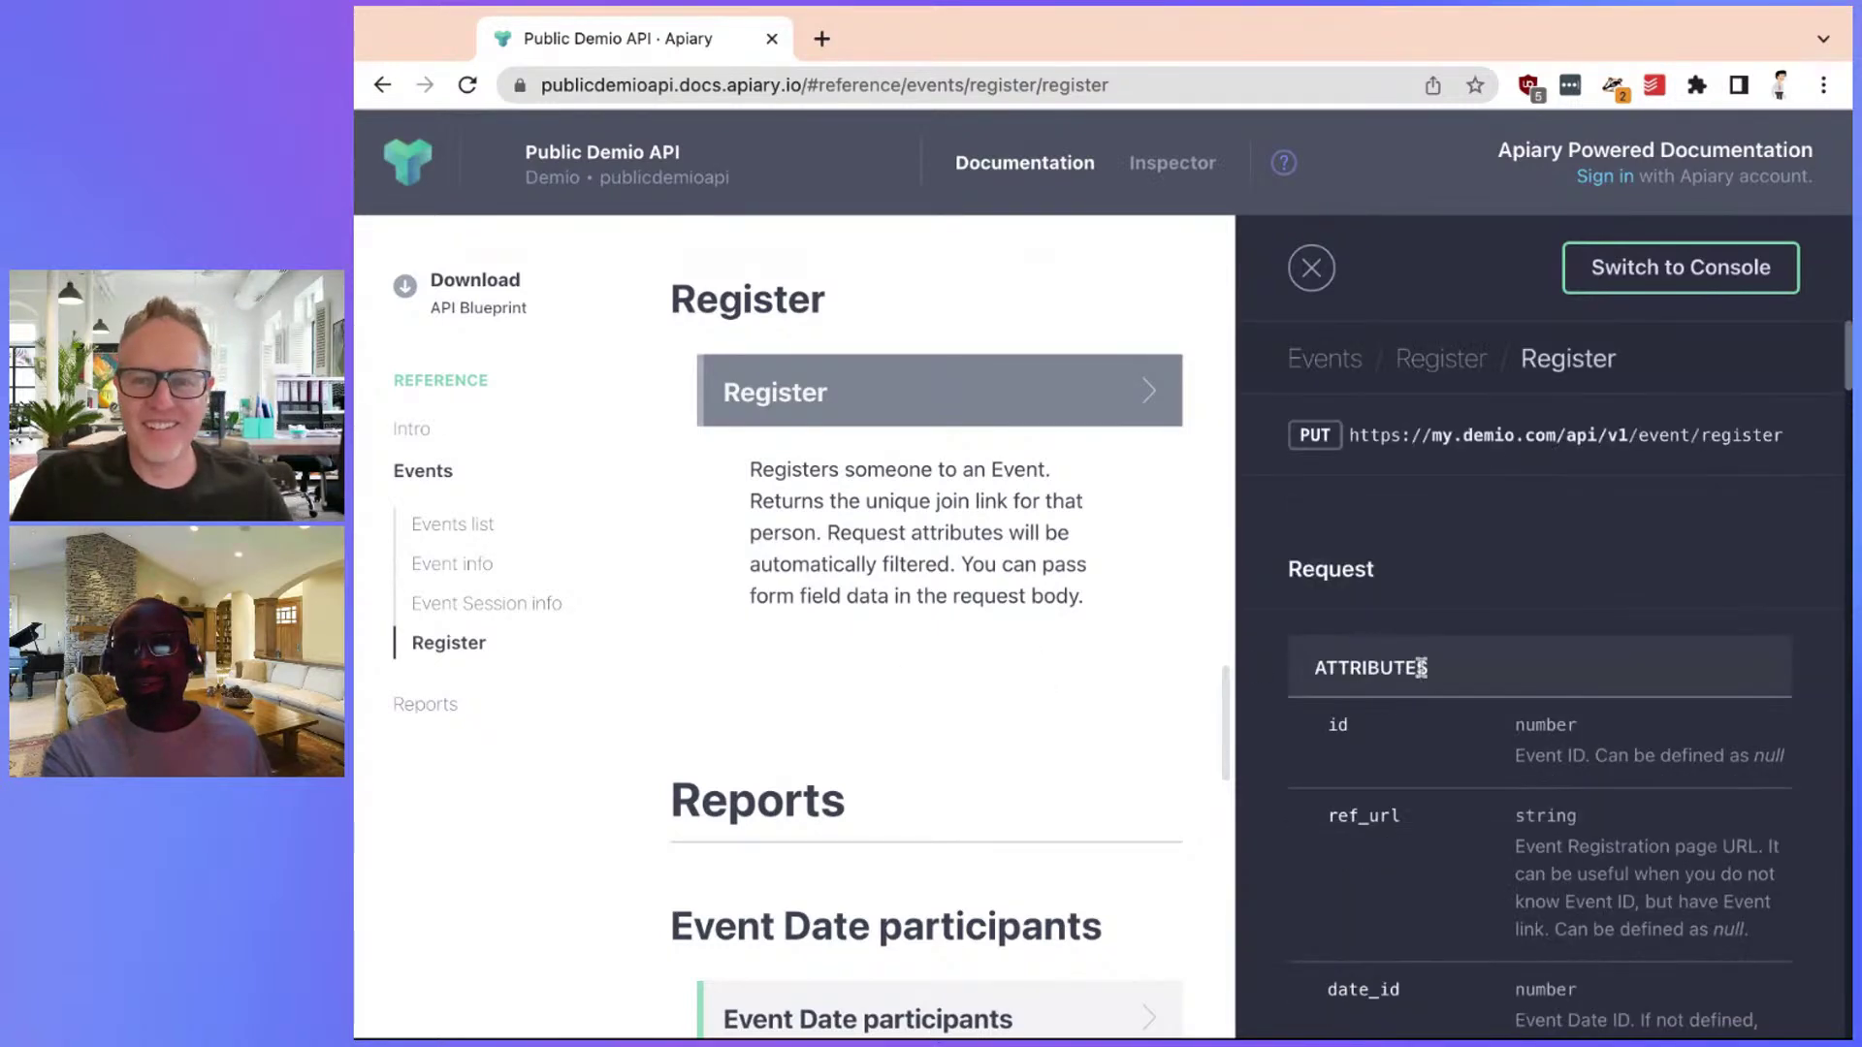
{"action": "left_click", "coordinate": [408, 432]}
{"action": "double_click", "coordinate": [893, 502]}
{"action": "key", "text": "super+c"}
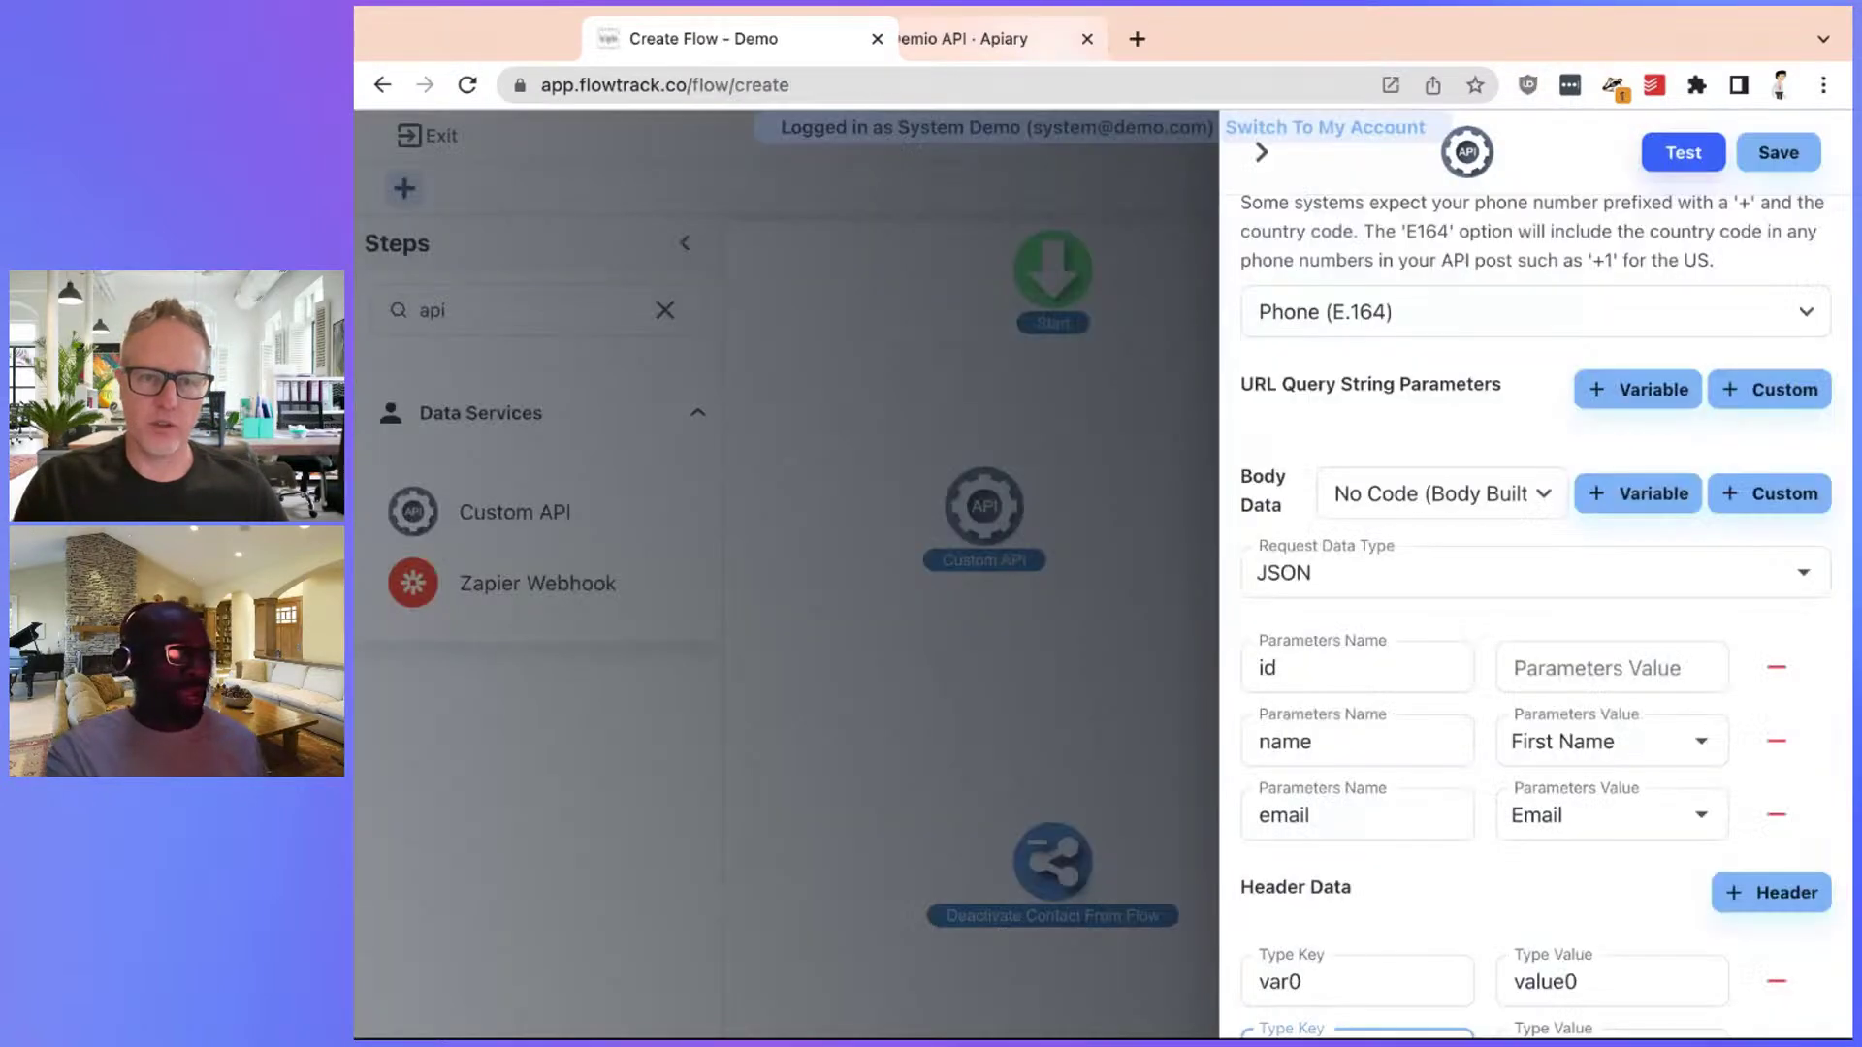
{"action": "key", "text": "super+grave"}
Replace the first header key var0 with Api-Key
{"action": "scroll", "coordinate": [1392, 873], "scroll_direction": "down", "scroll_amount": 3}
{"action": "double_click", "coordinate": [1329, 666]}
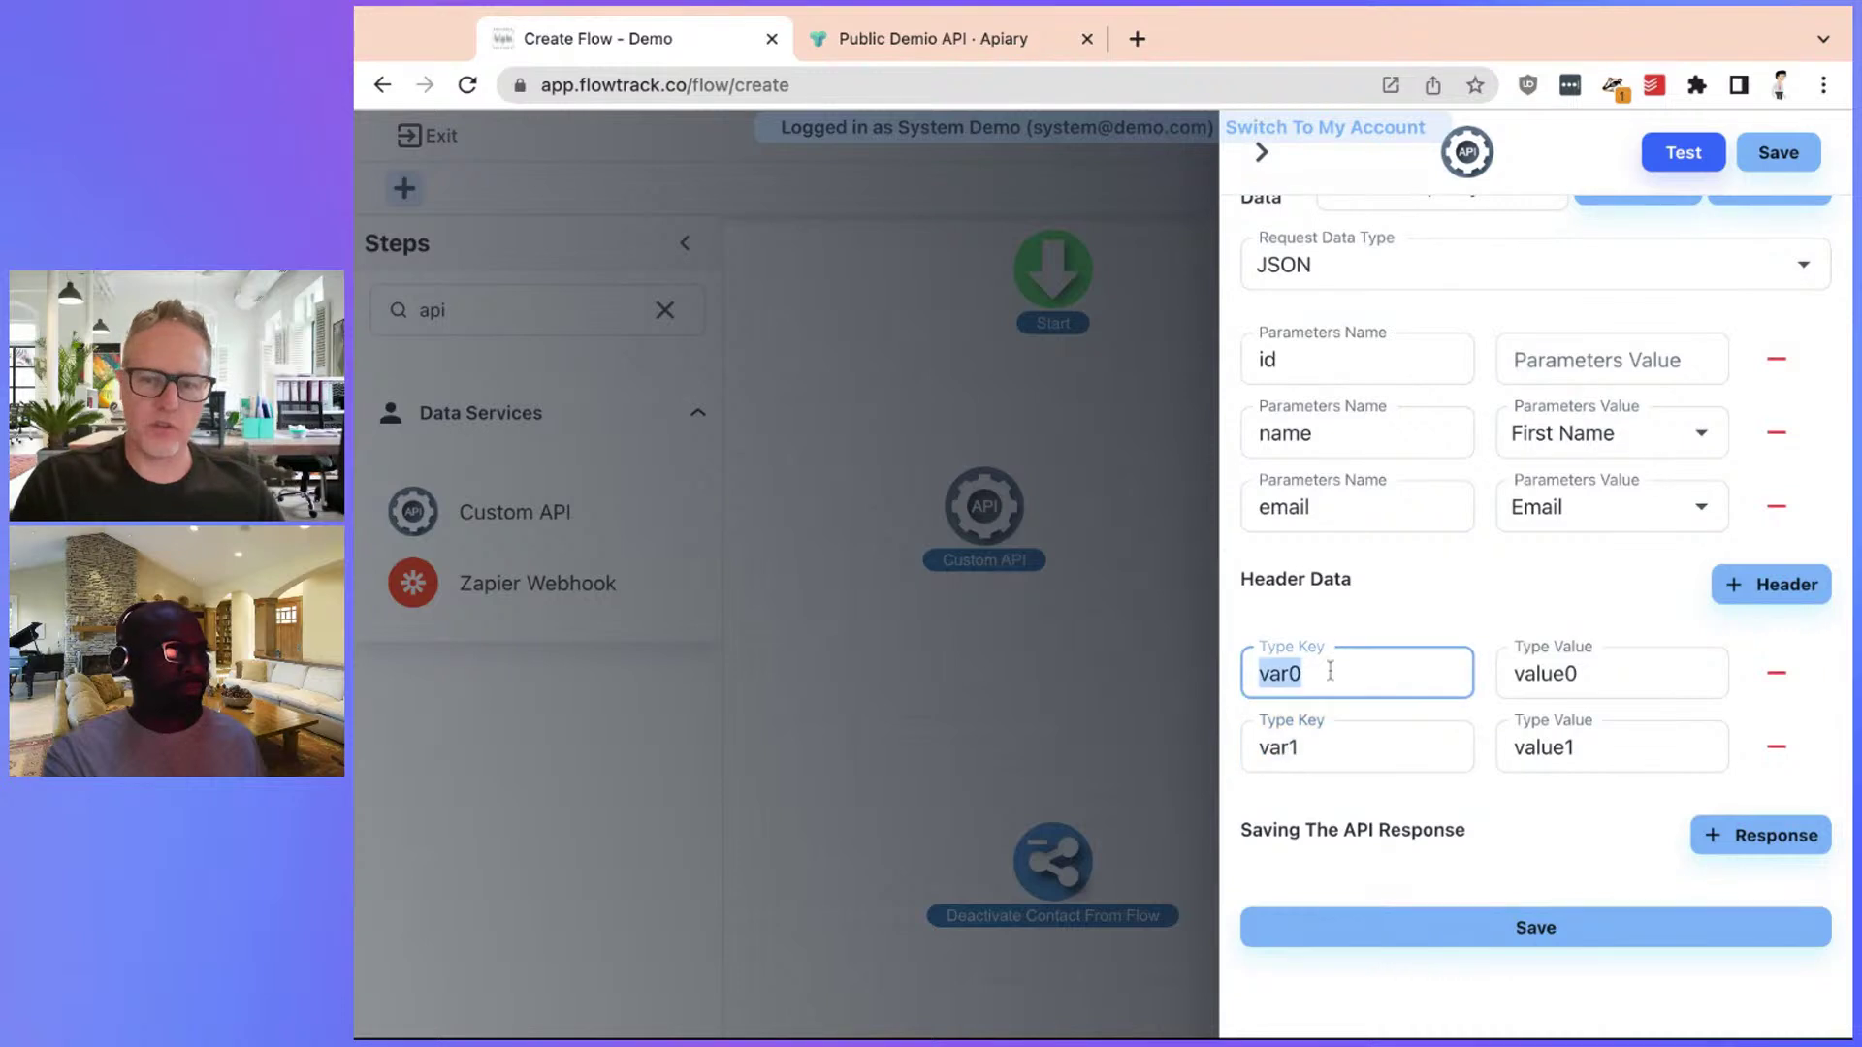
{"action": "key", "text": "super+v"}
Copy Api-Secret from the Demio docs and make it the second header key
{"action": "left_click", "coordinate": [887, 39]}
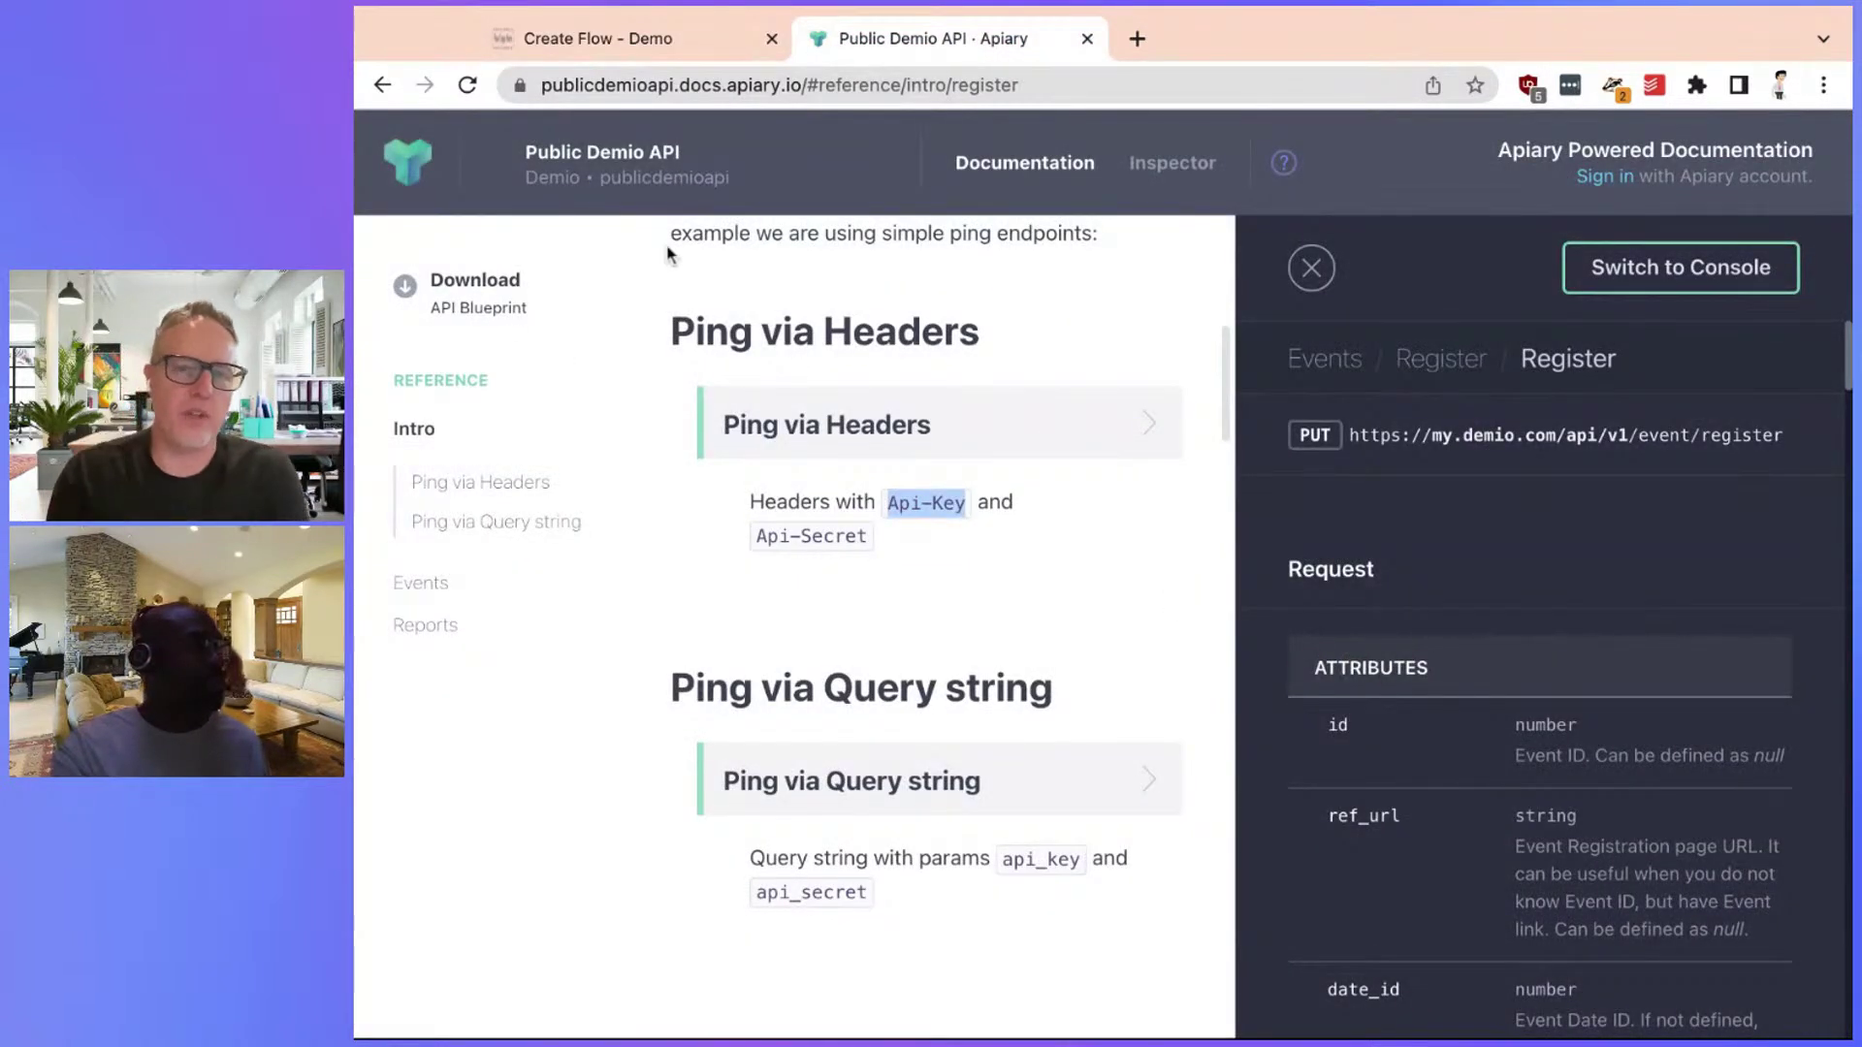
{"action": "left_click", "coordinate": [841, 494]}
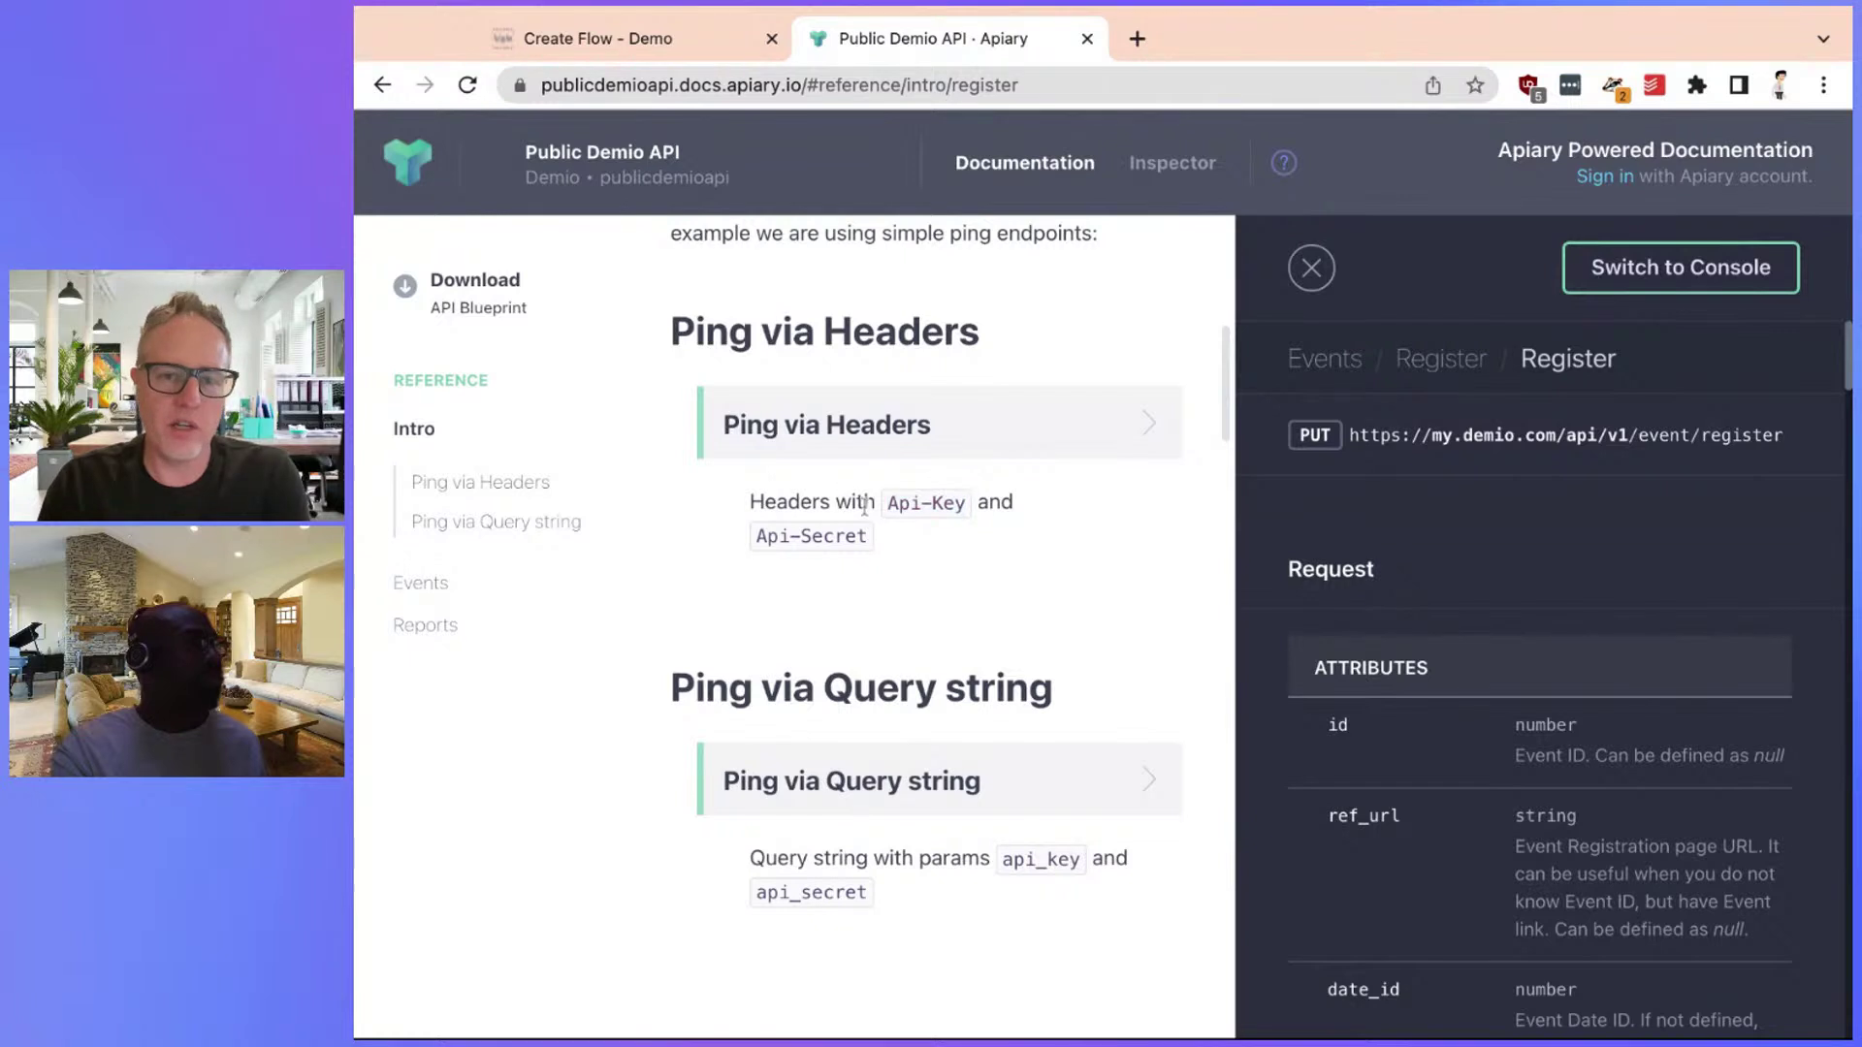
{"action": "double_click", "coordinate": [902, 504]}
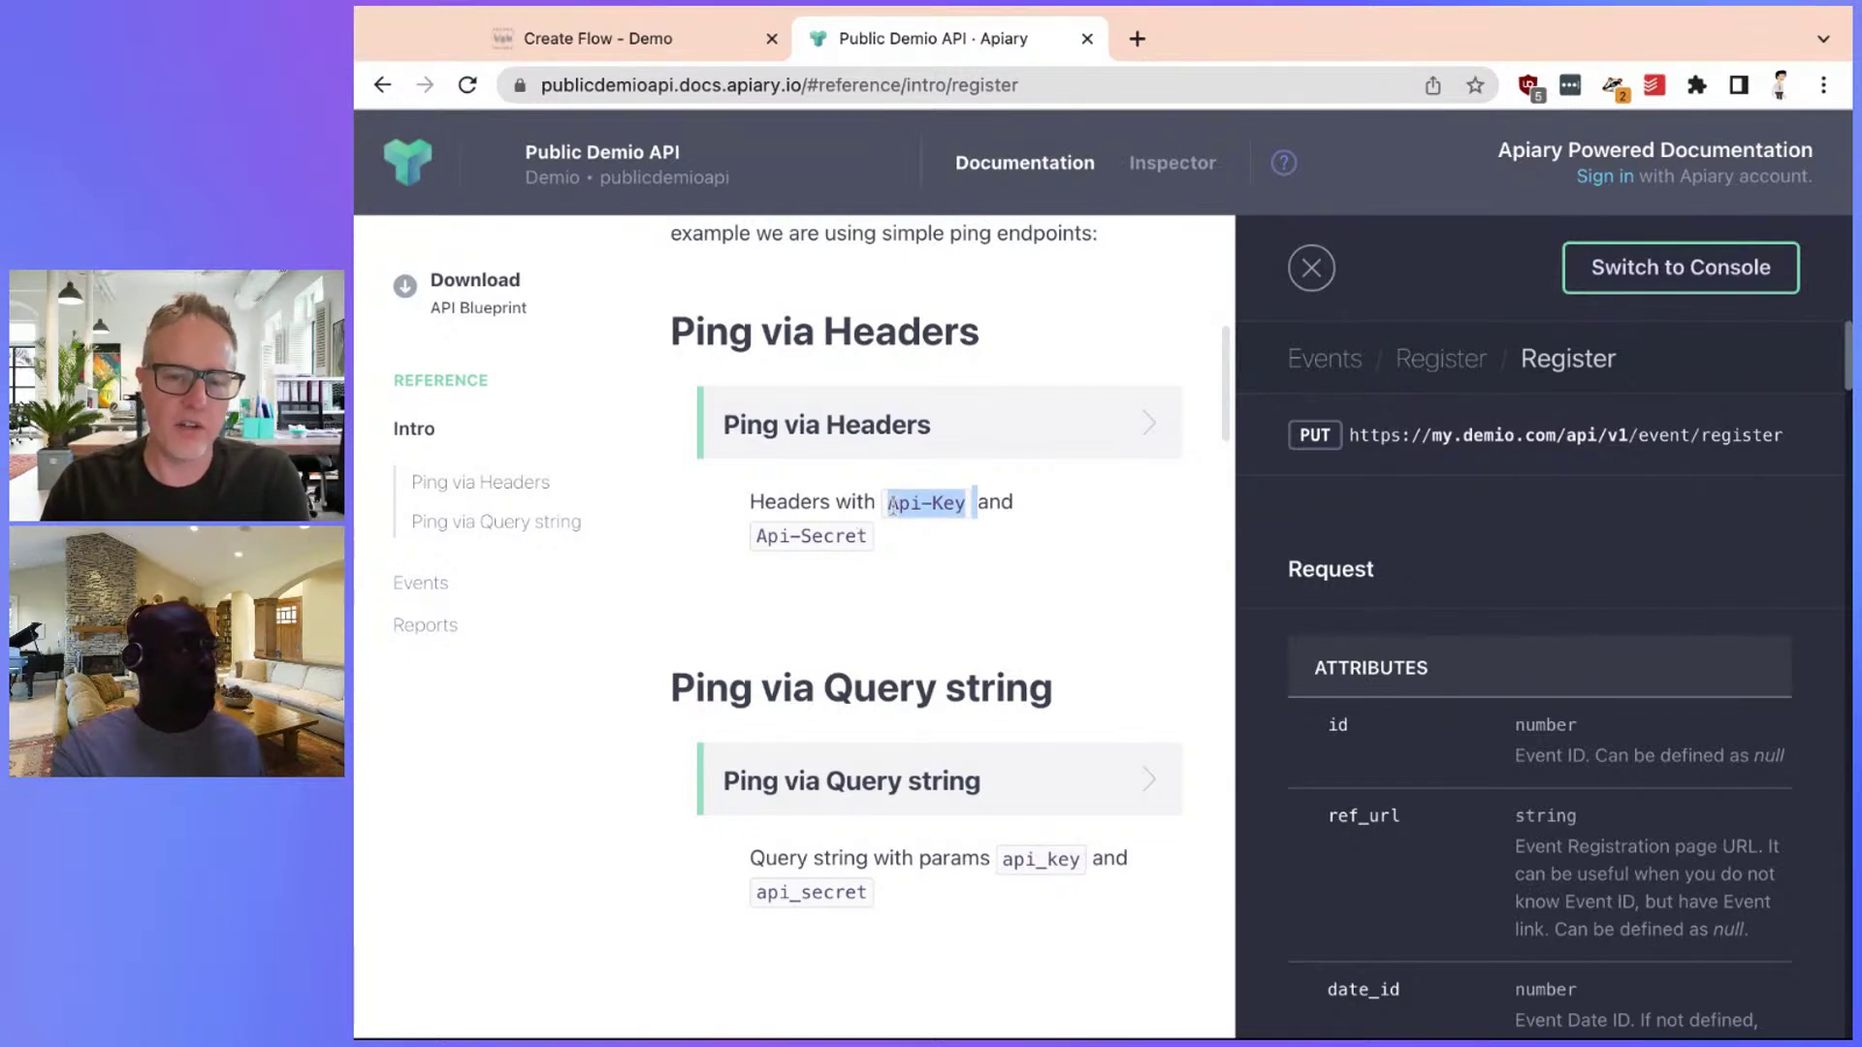
{"action": "left_click", "coordinate": [892, 504]}
{"action": "left_click_drag", "start_coordinate": [866, 536], "coordinate": [870, 537]}
{"action": "key", "text": "ctrl+c"}
{"action": "left_click", "coordinate": [771, 540]}
{"action": "left_click", "coordinate": [660, 39]}
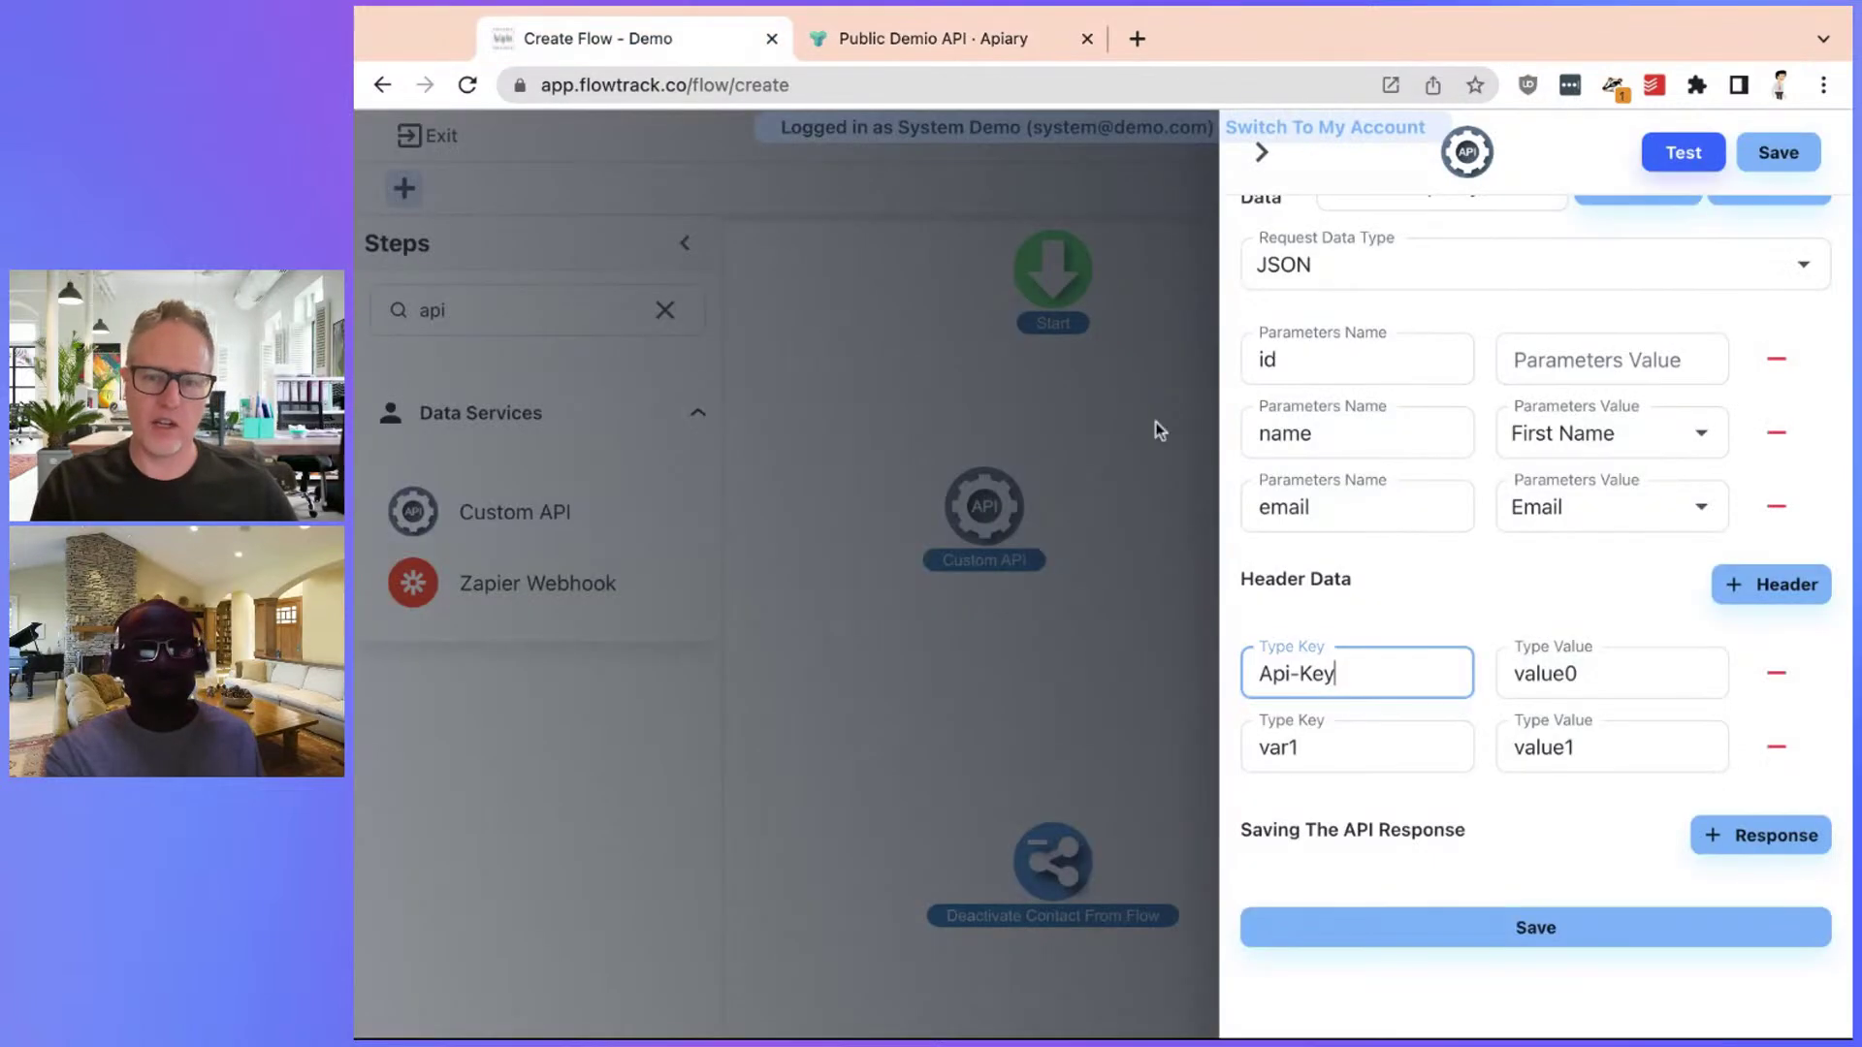
{"action": "left_click", "coordinate": [1280, 746]}
{"action": "double_click", "coordinate": [1280, 747]}
{"action": "key", "text": "ctrl+v"}
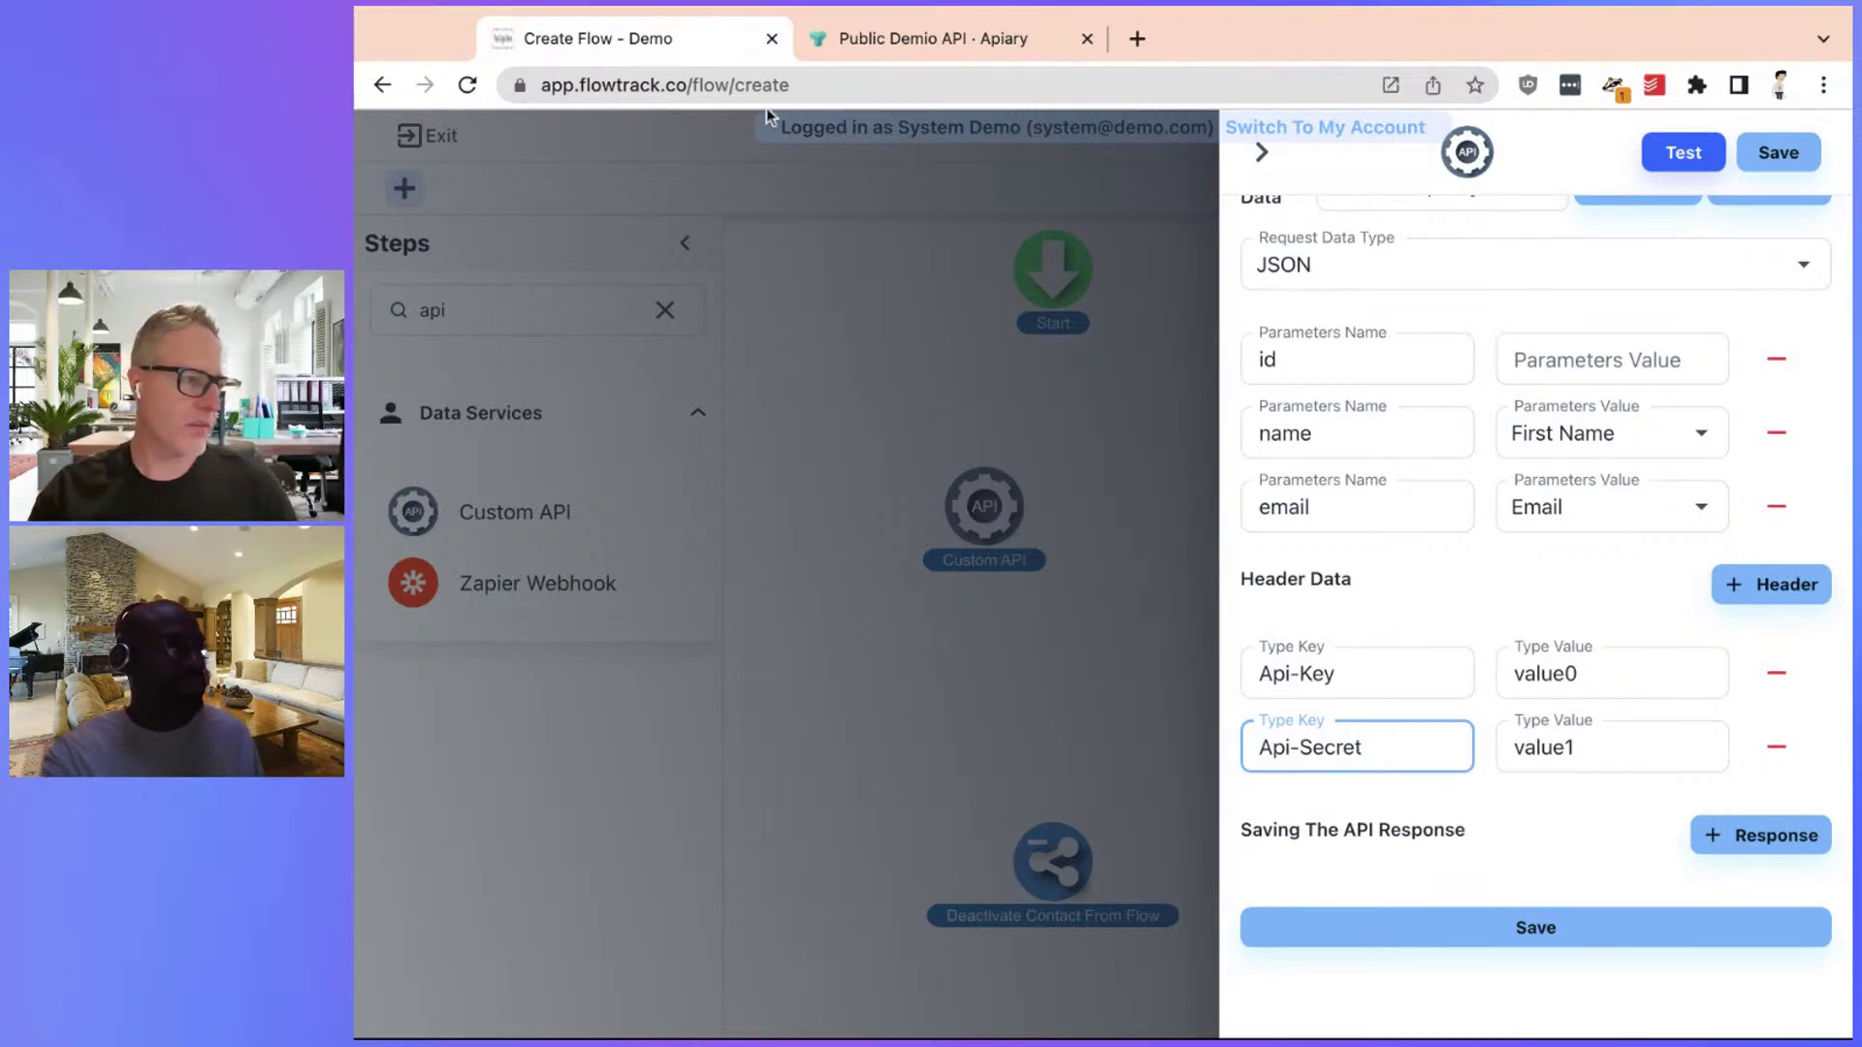
{"action": "left_click", "coordinate": [771, 38]}
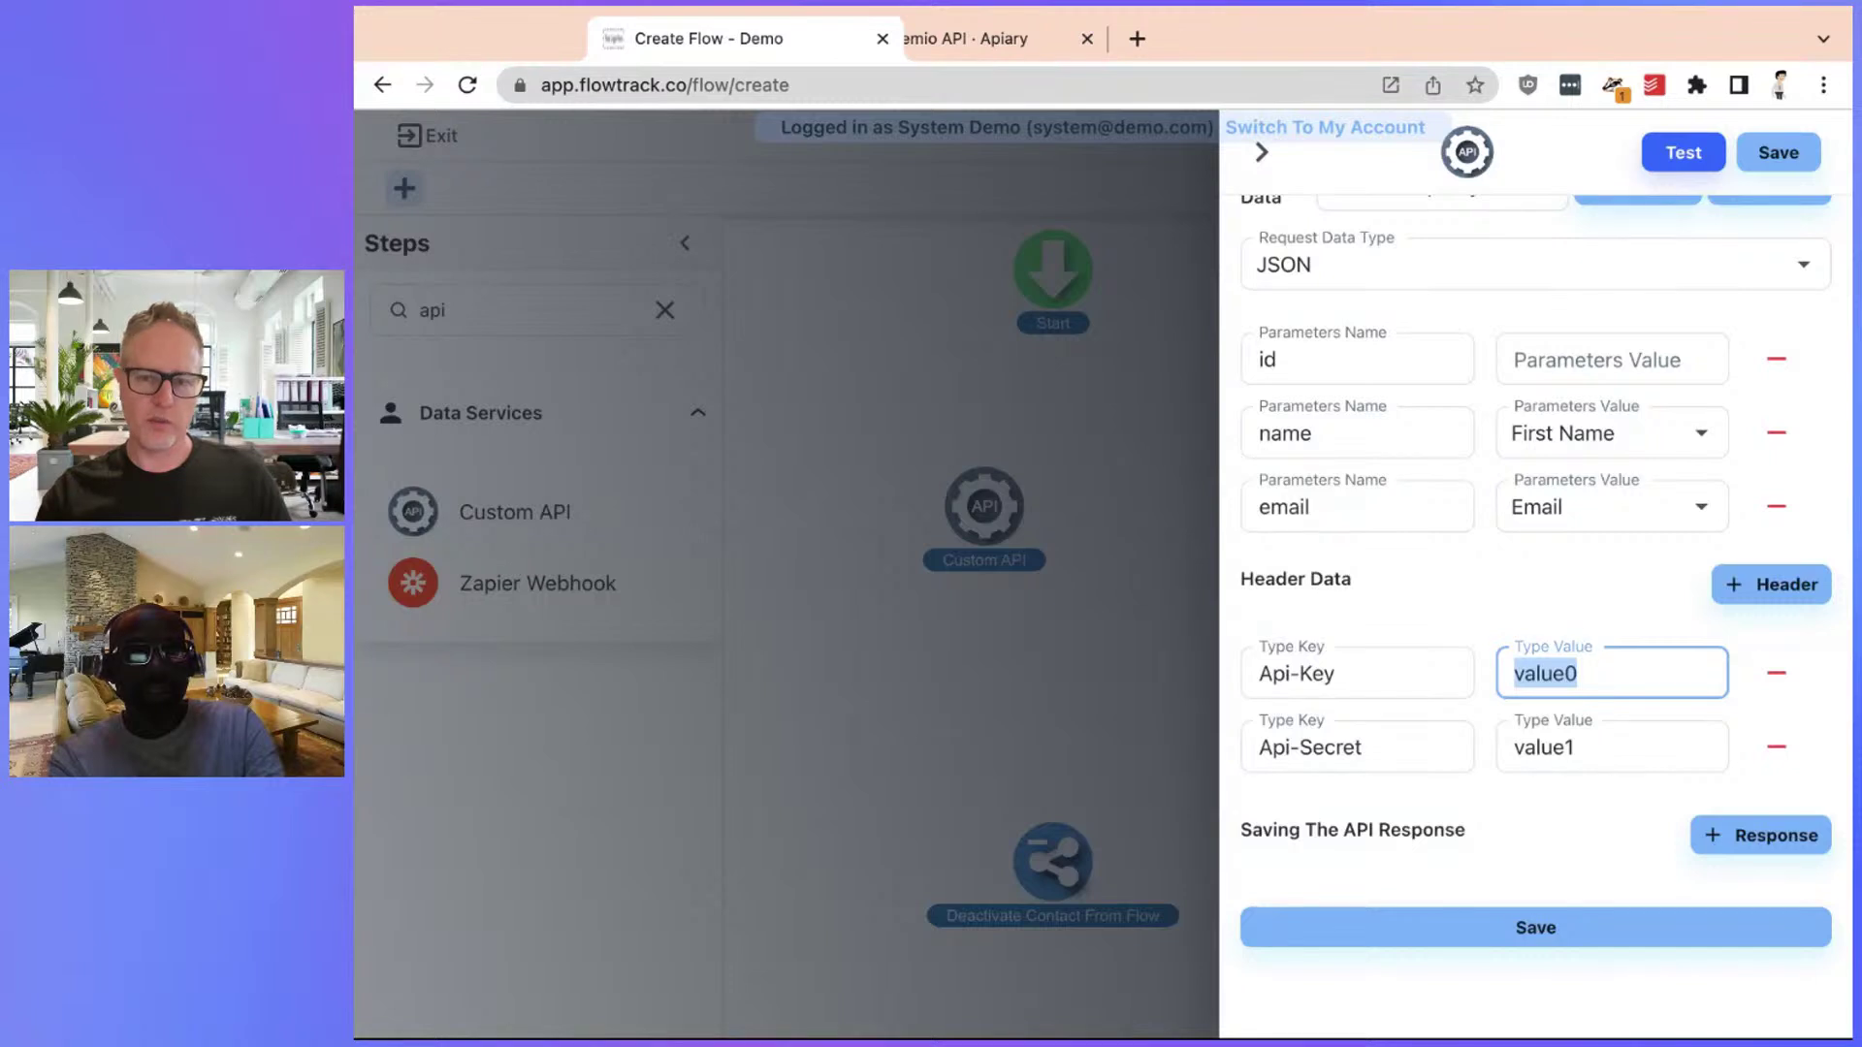
Highlight the Saving The API Response section of the Custom API step
{"action": "left_click", "coordinate": [1471, 595]}
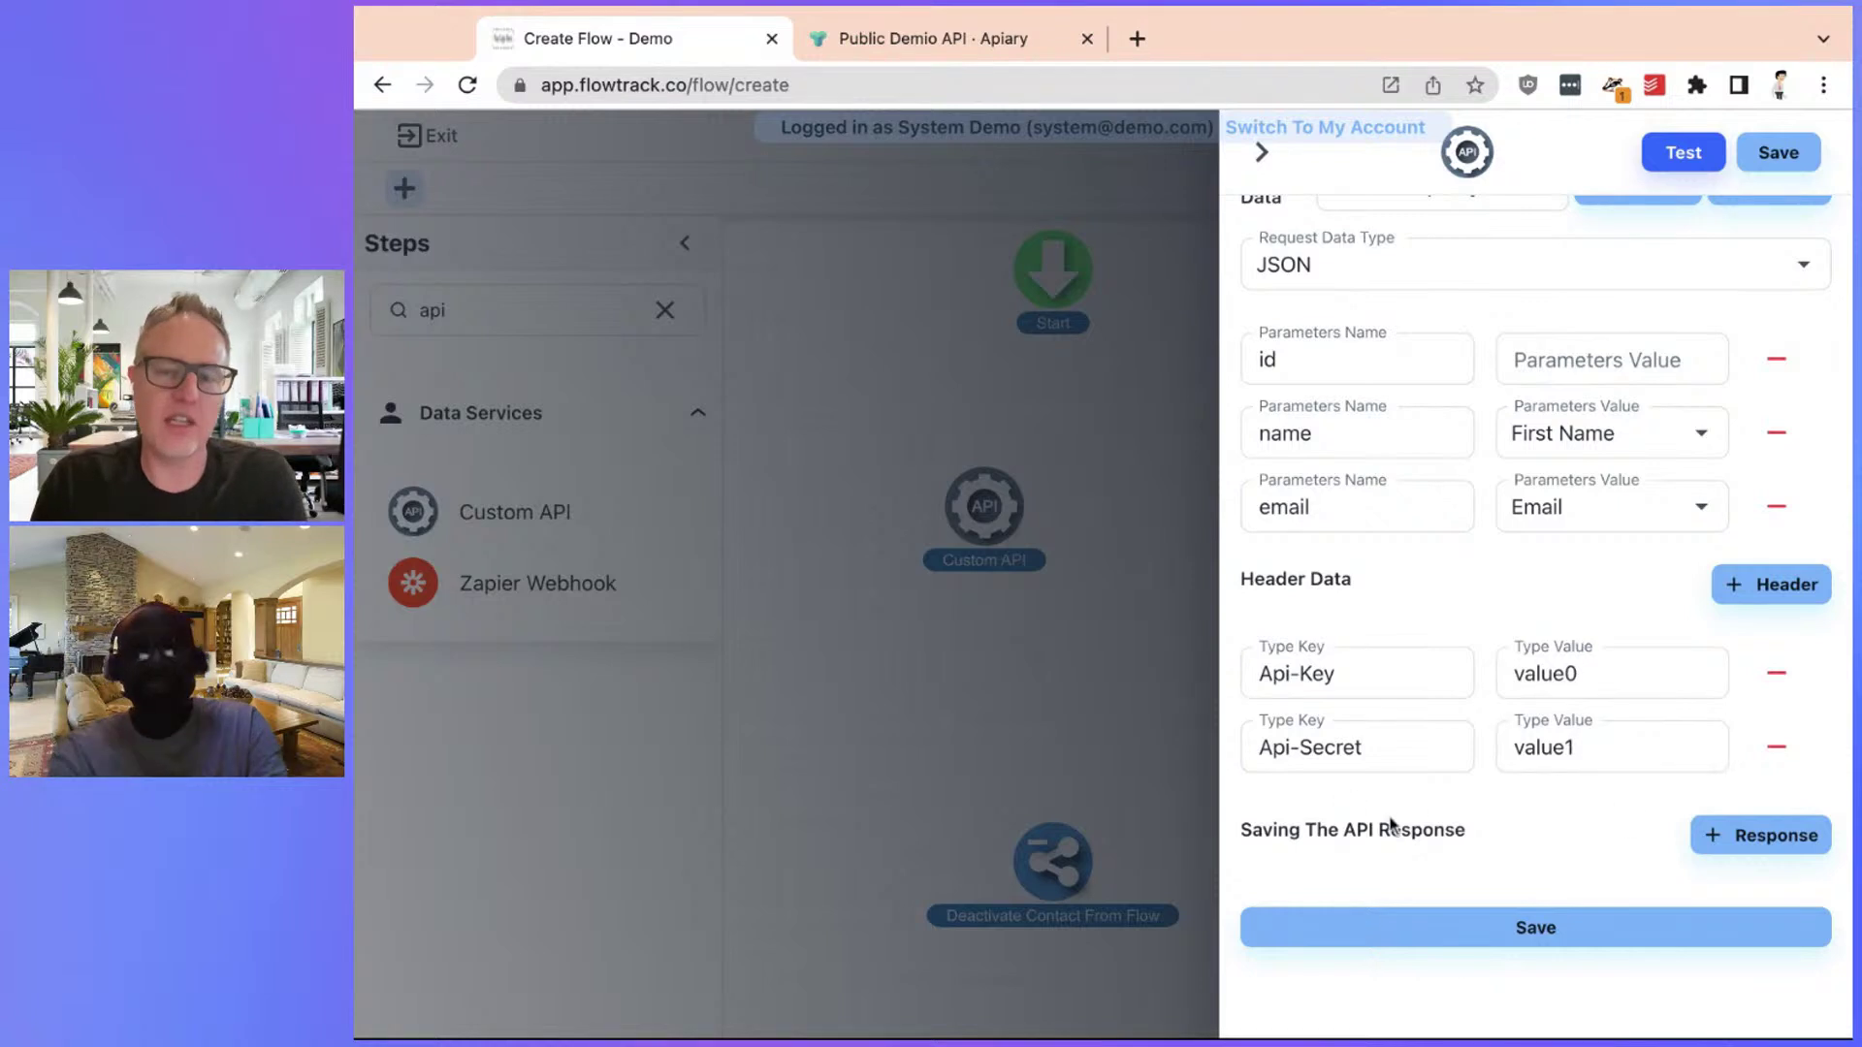
{"action": "left_click_drag", "start_coordinate": [1256, 832], "coordinate": [1466, 834]}
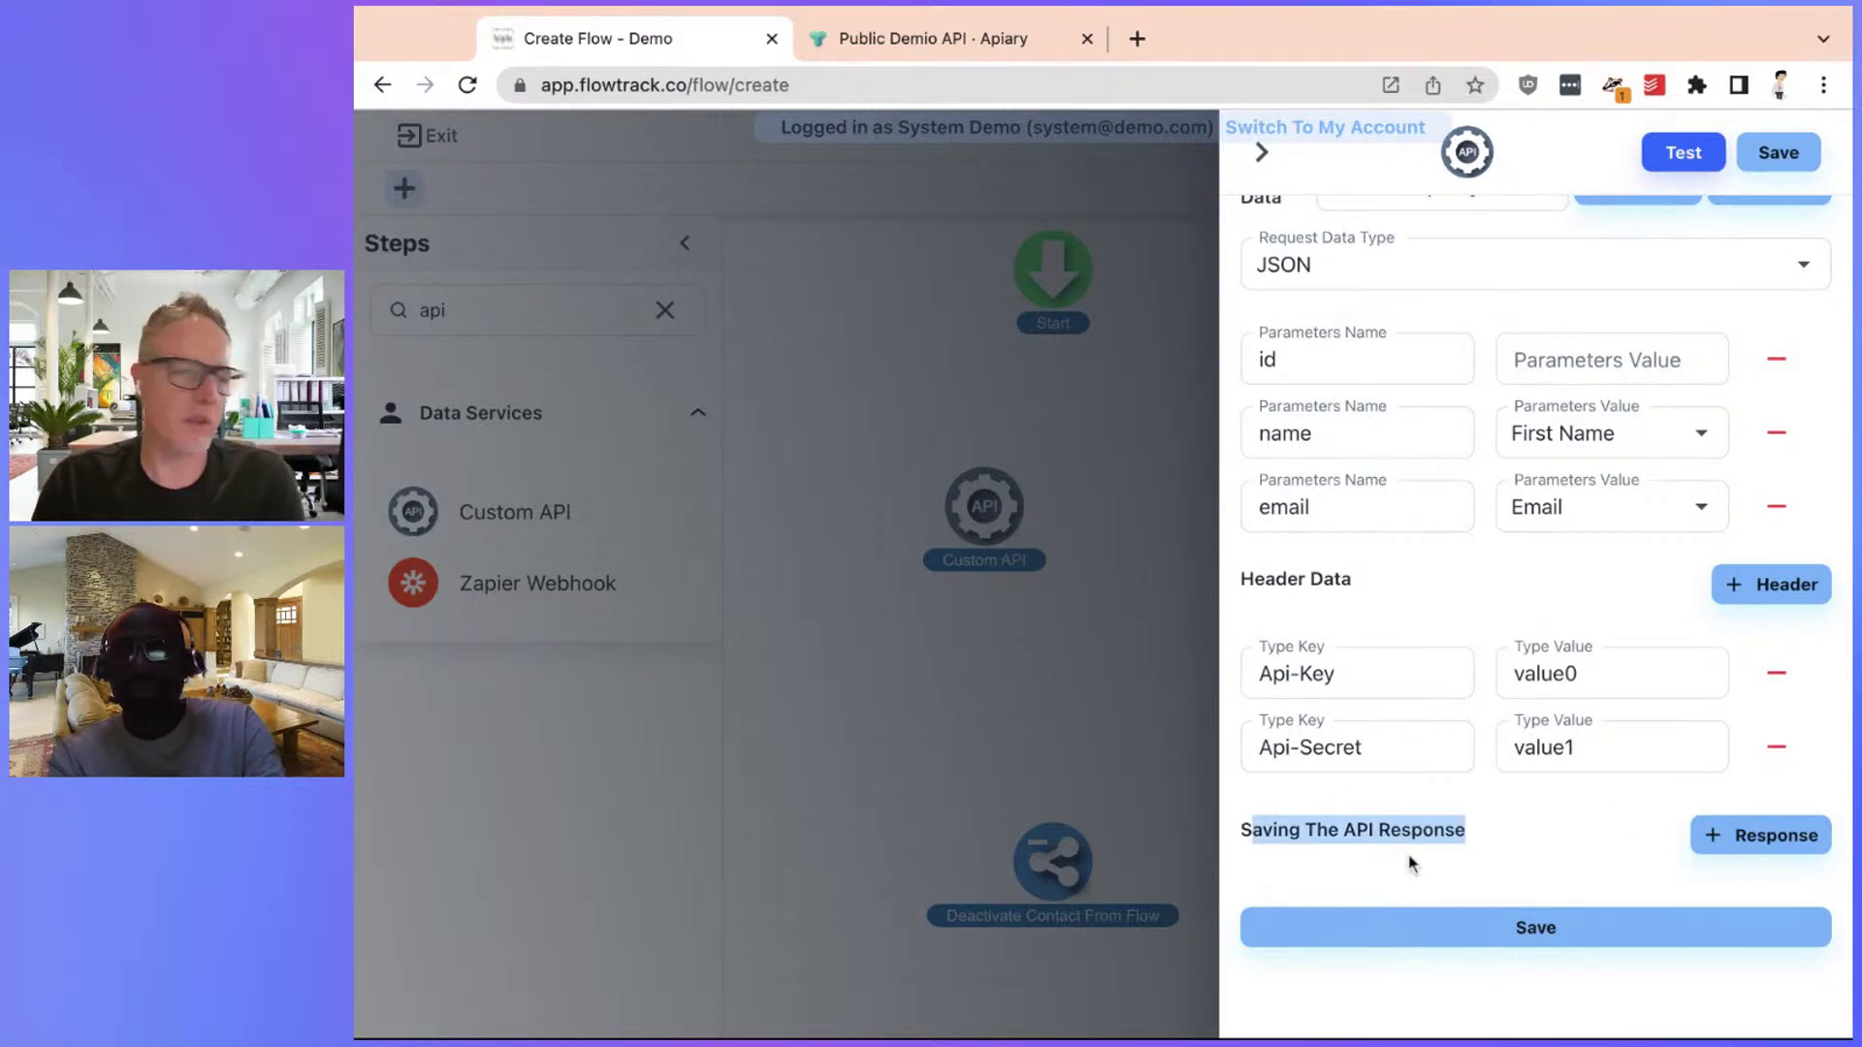
{"action": "left_click", "coordinate": [1449, 861]}
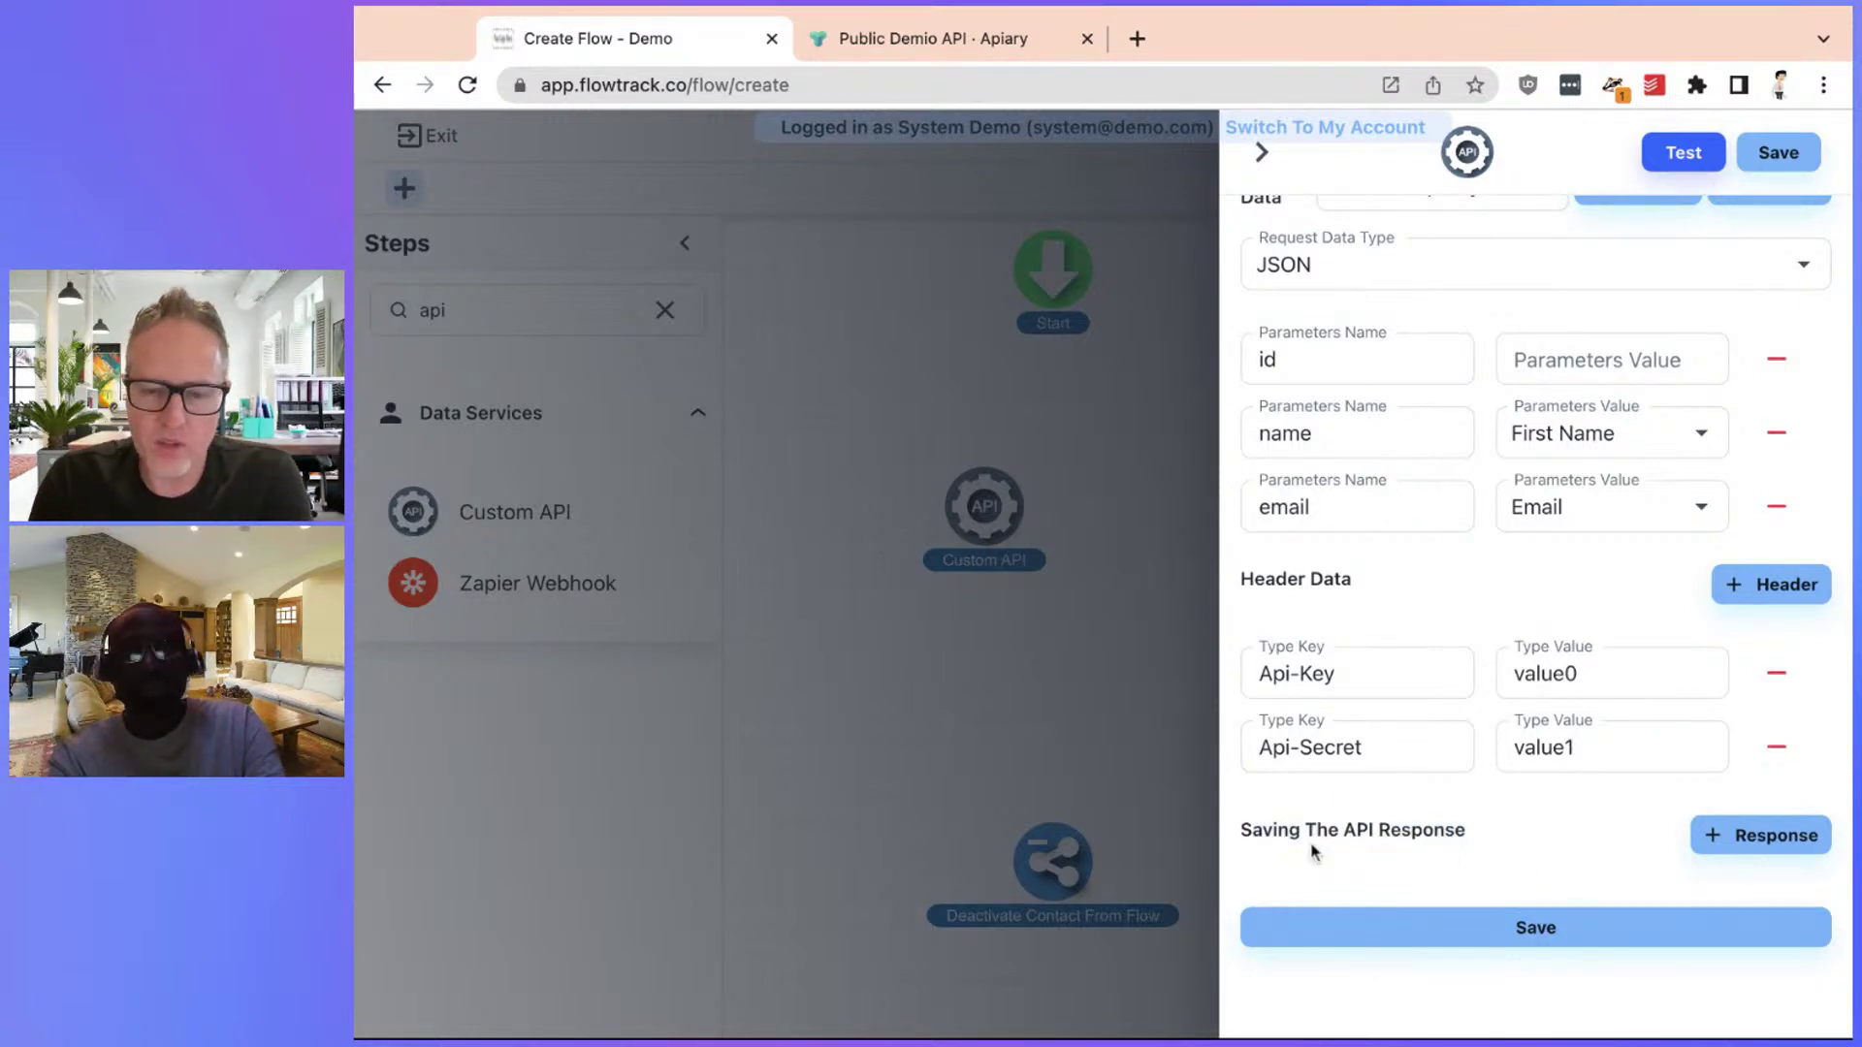
{"action": "left_click_drag", "start_coordinate": [1244, 831], "coordinate": [1452, 850]}
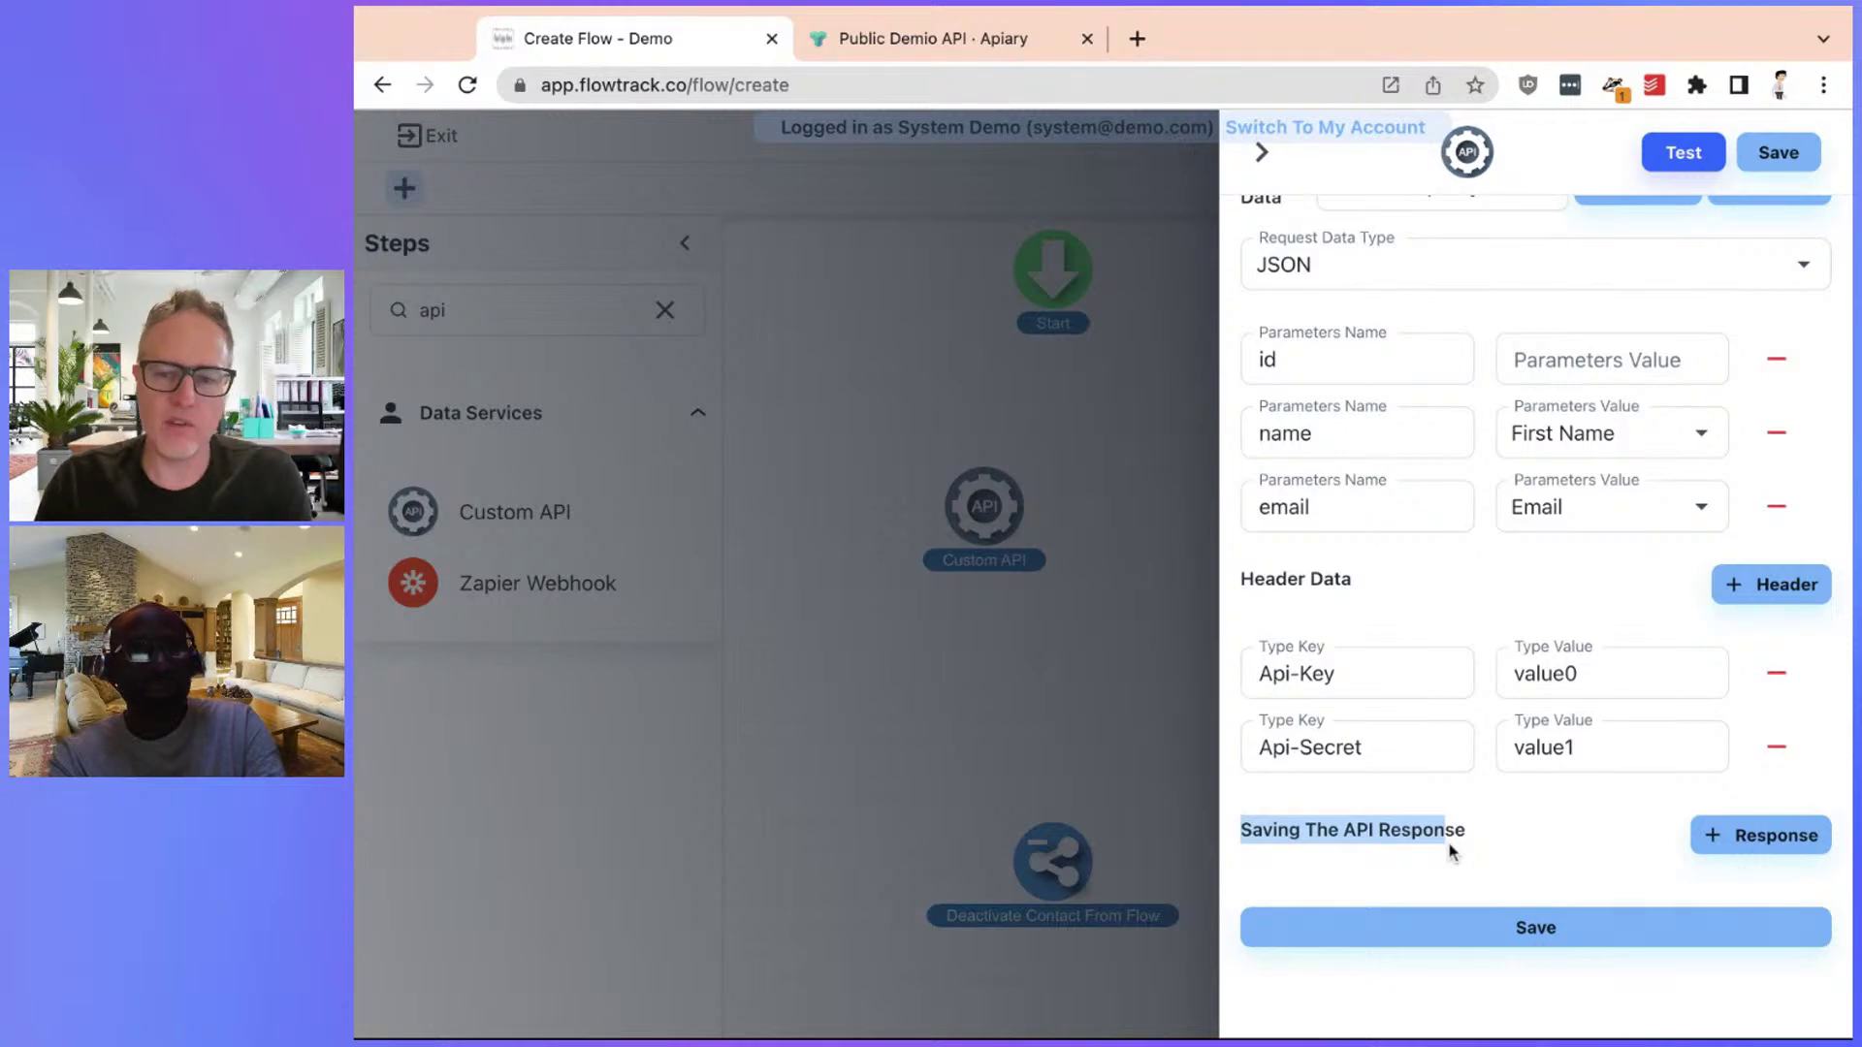
Add a response-saving row and scroll the Demio docs to the register response example
{"action": "left_click", "coordinate": [1771, 840]}
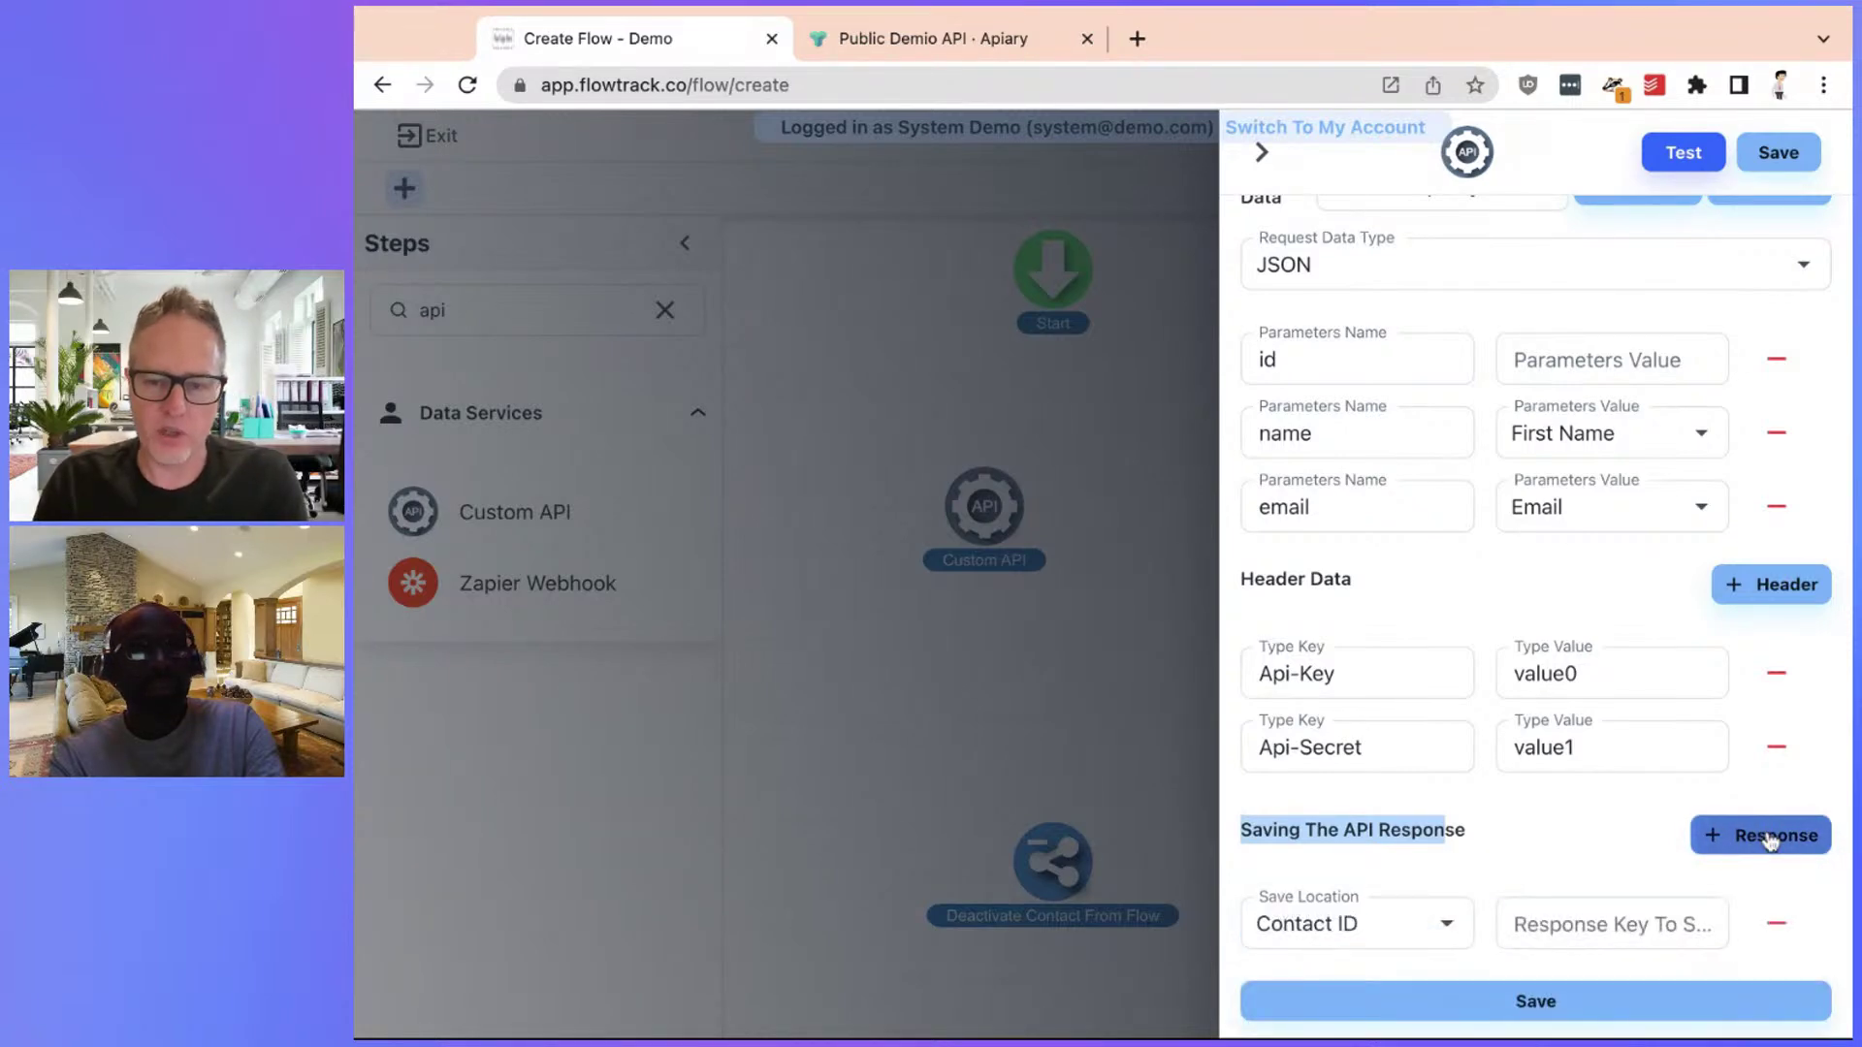
{"action": "left_click", "coordinate": [903, 55]}
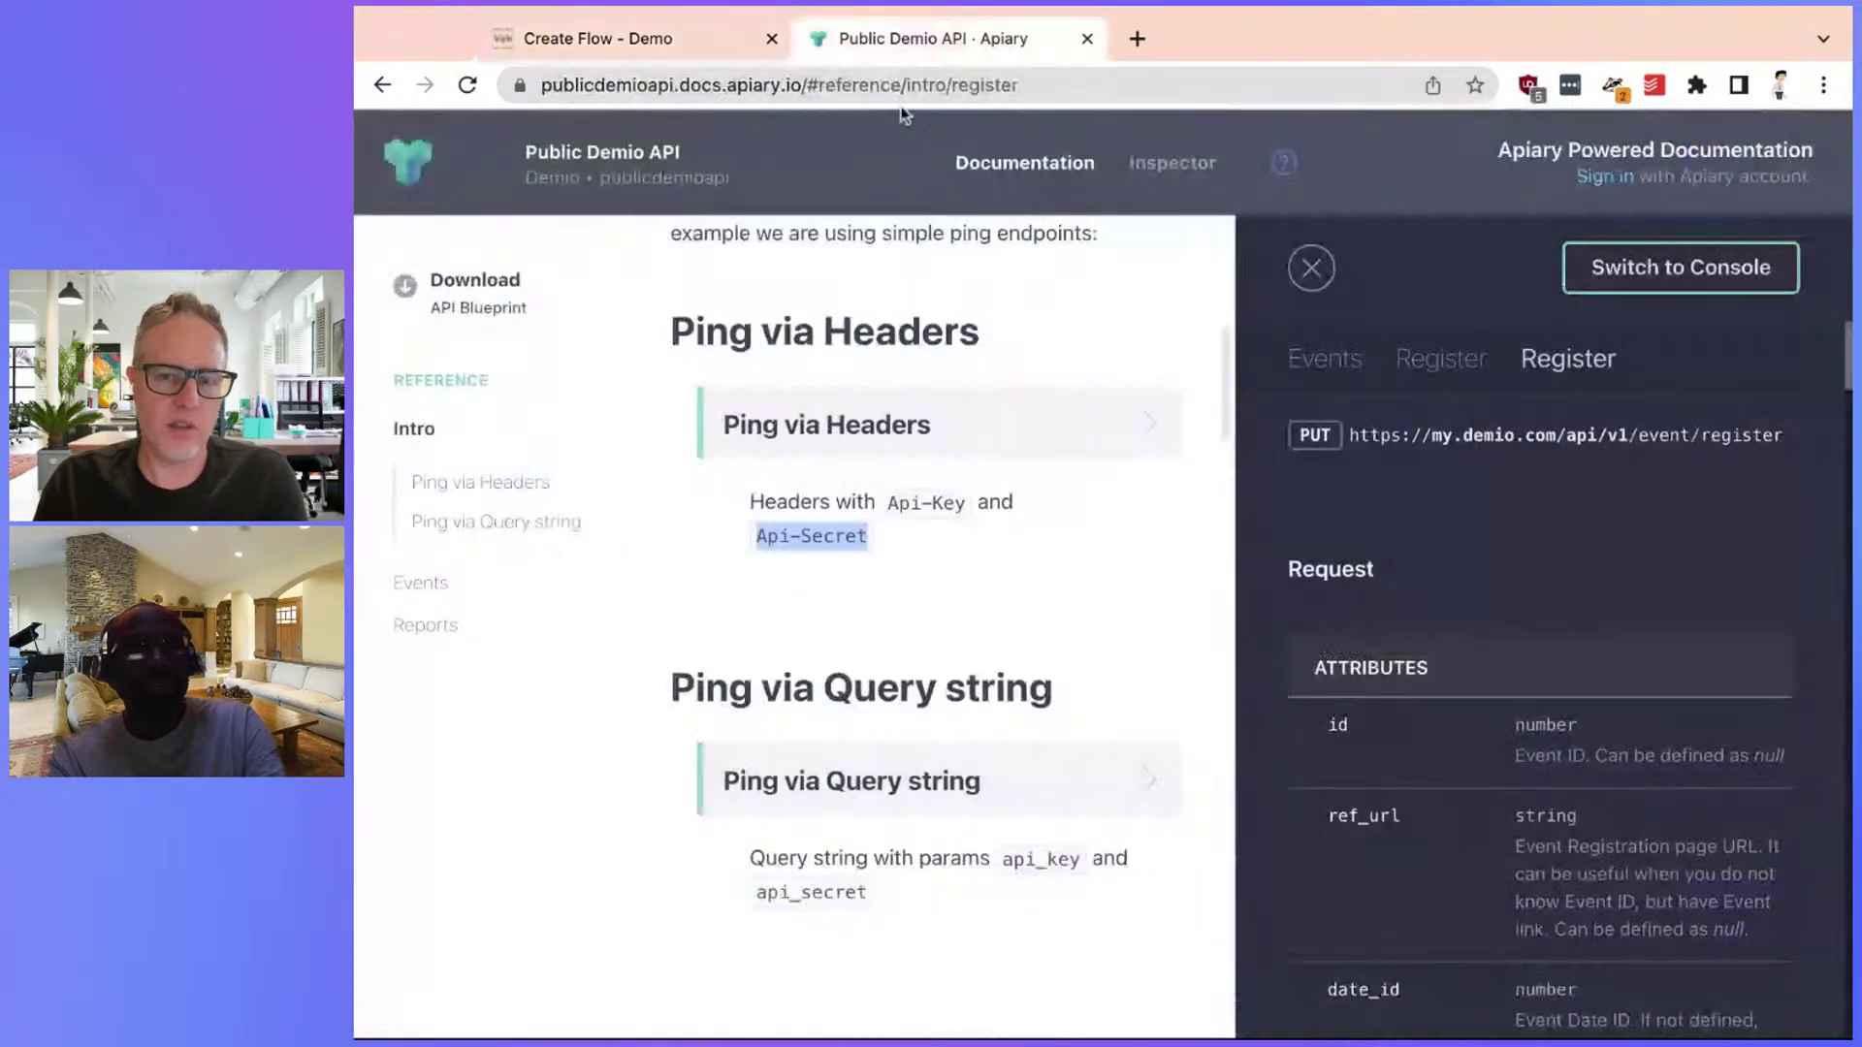
{"action": "scroll", "coordinate": [1476, 733], "scroll_direction": "down", "scroll_amount": 3}
{"action": "scroll", "coordinate": [1476, 733], "scroll_direction": "down", "scroll_amount": 10}
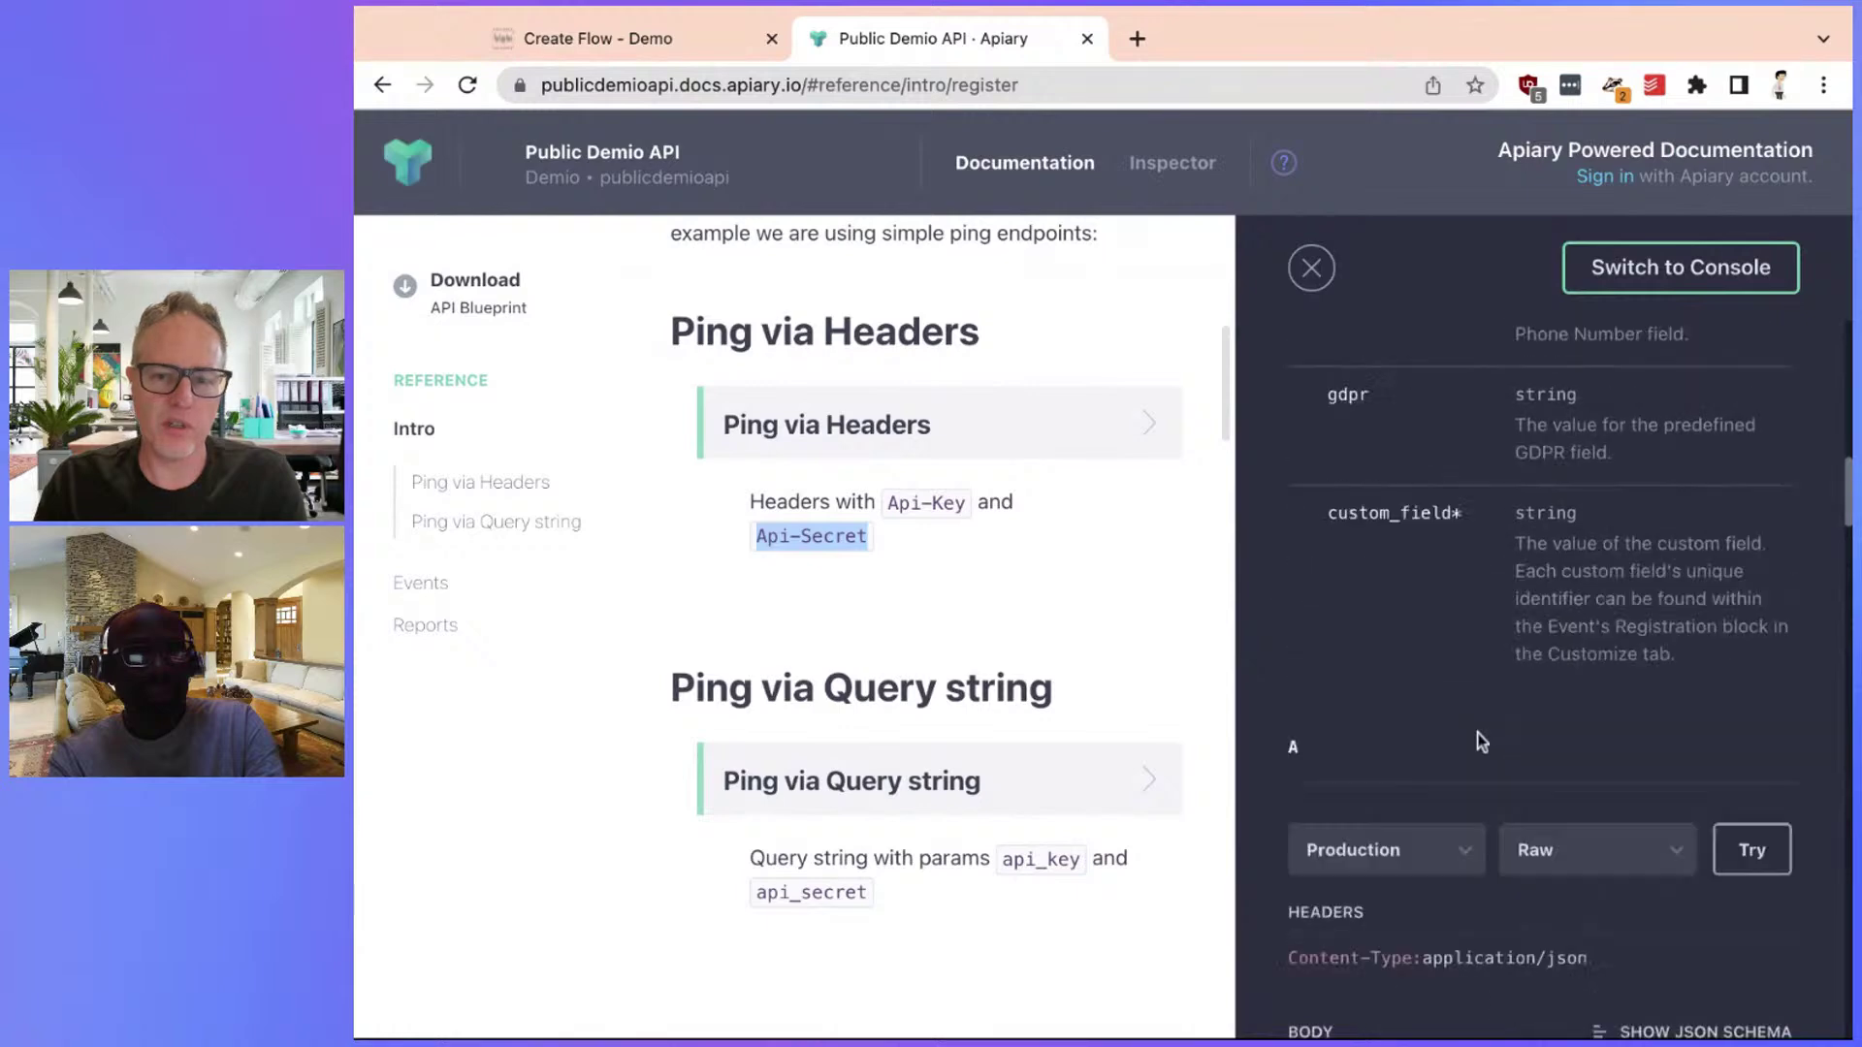
{"action": "scroll", "coordinate": [1476, 733], "scroll_direction": "up", "scroll_amount": 5}
{"action": "scroll", "coordinate": [1426, 782], "scroll_direction": "down", "scroll_amount": 10}
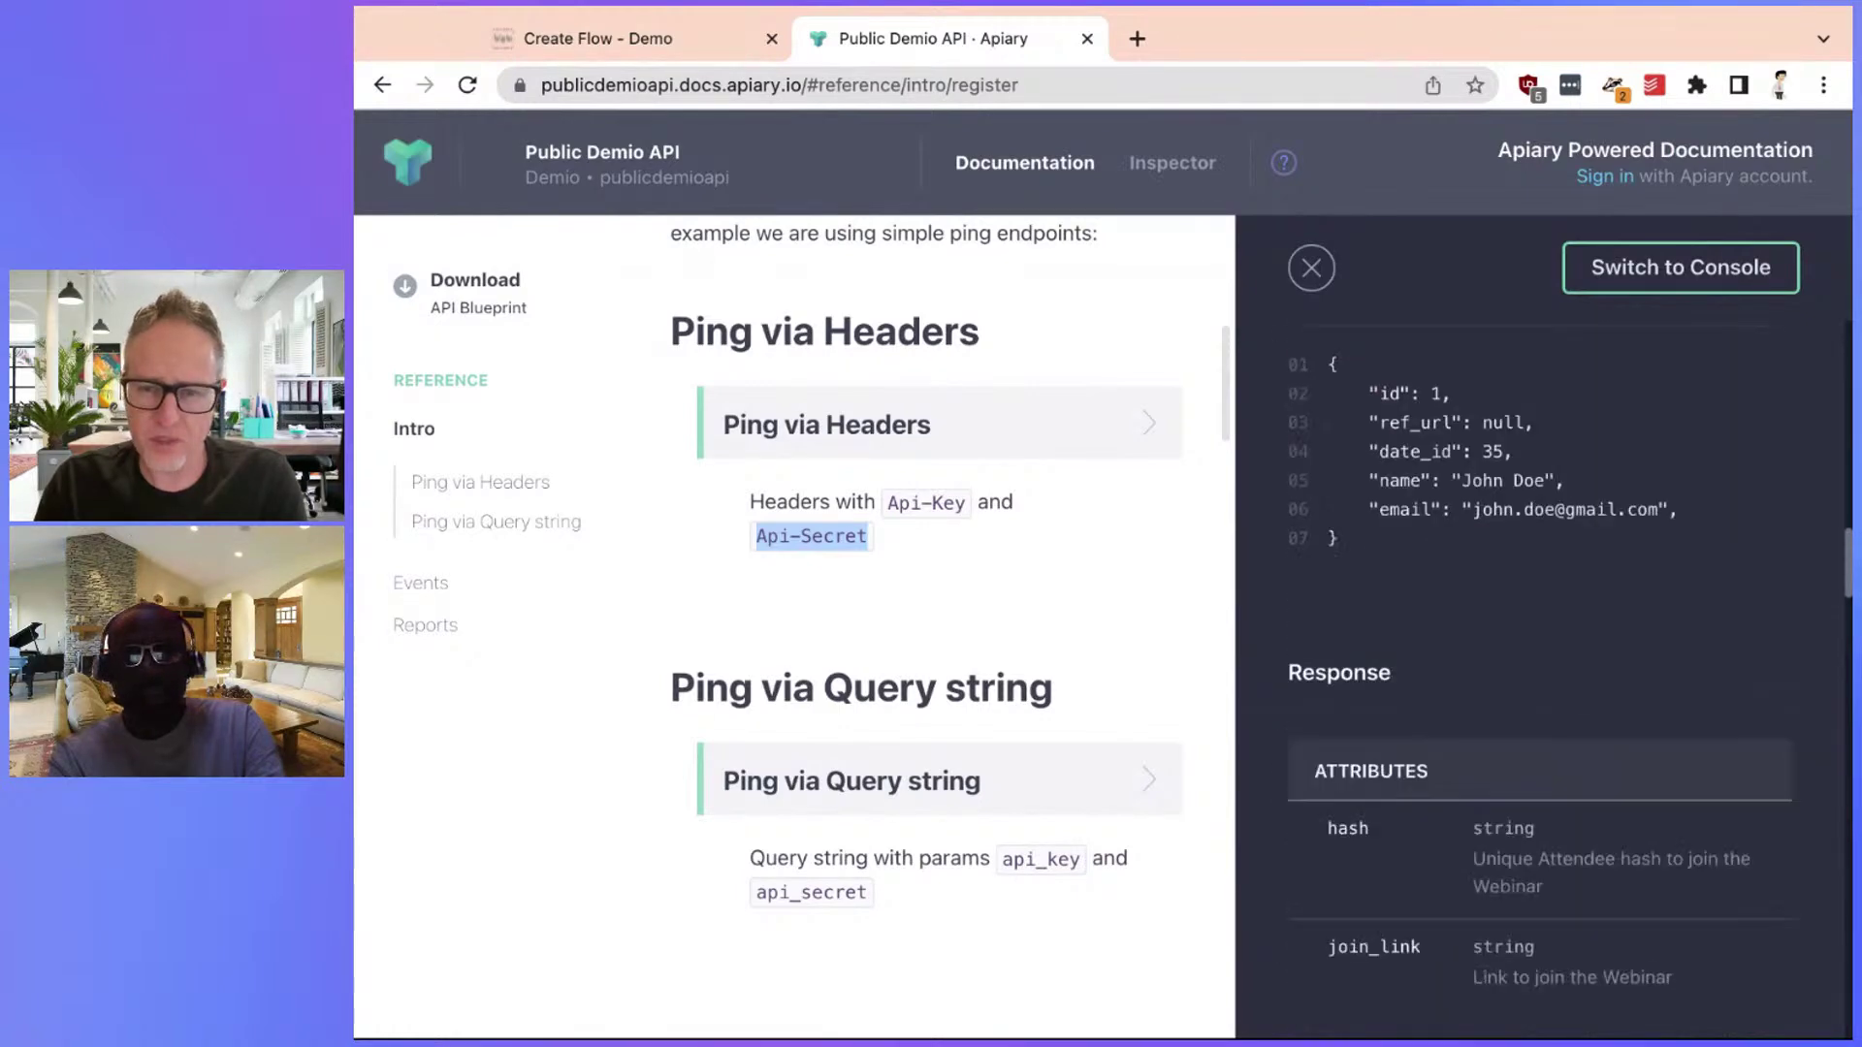
Copy the join_link key from the sample 201 response body
{"action": "triple_click", "coordinate": [1425, 782]}
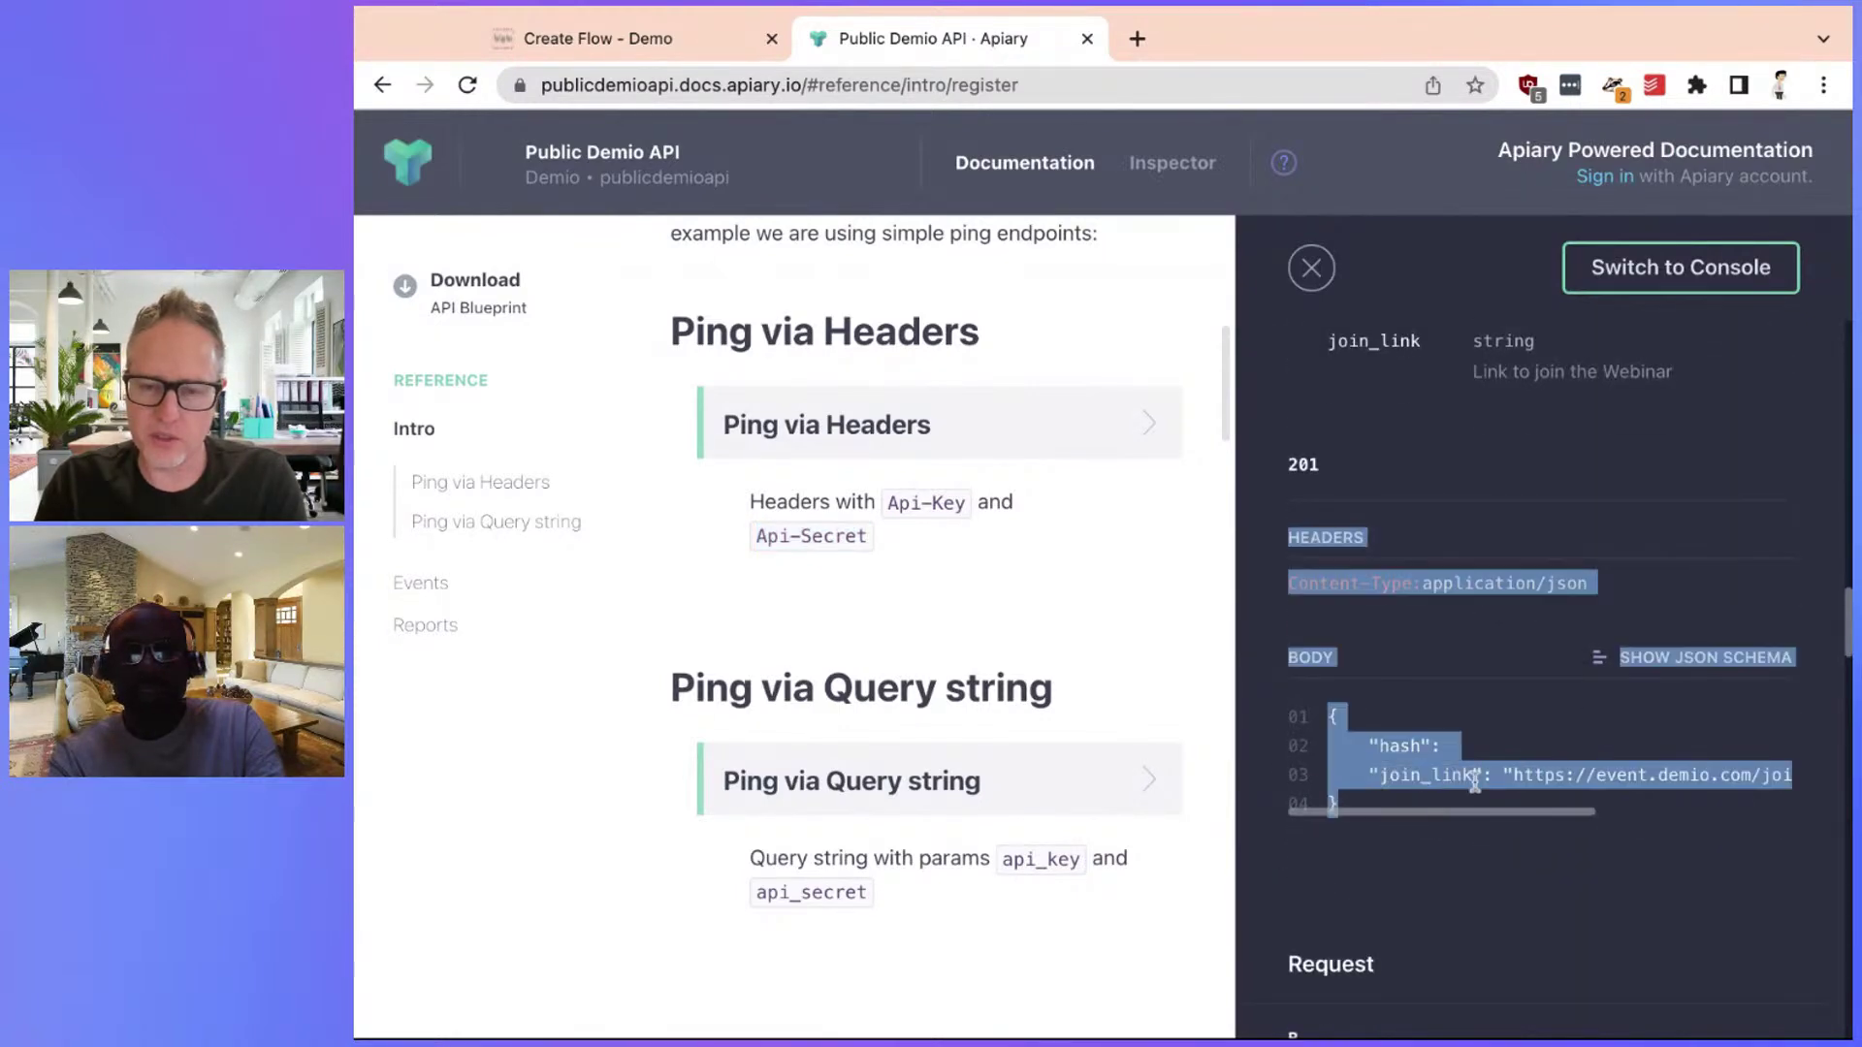
{"action": "left_click", "coordinate": [1444, 803]}
{"action": "scroll", "coordinate": [1447, 805], "scroll_direction": "right", "scroll_amount": 3}
{"action": "scroll", "coordinate": [1447, 805], "scroll_direction": "right", "scroll_amount": 2}
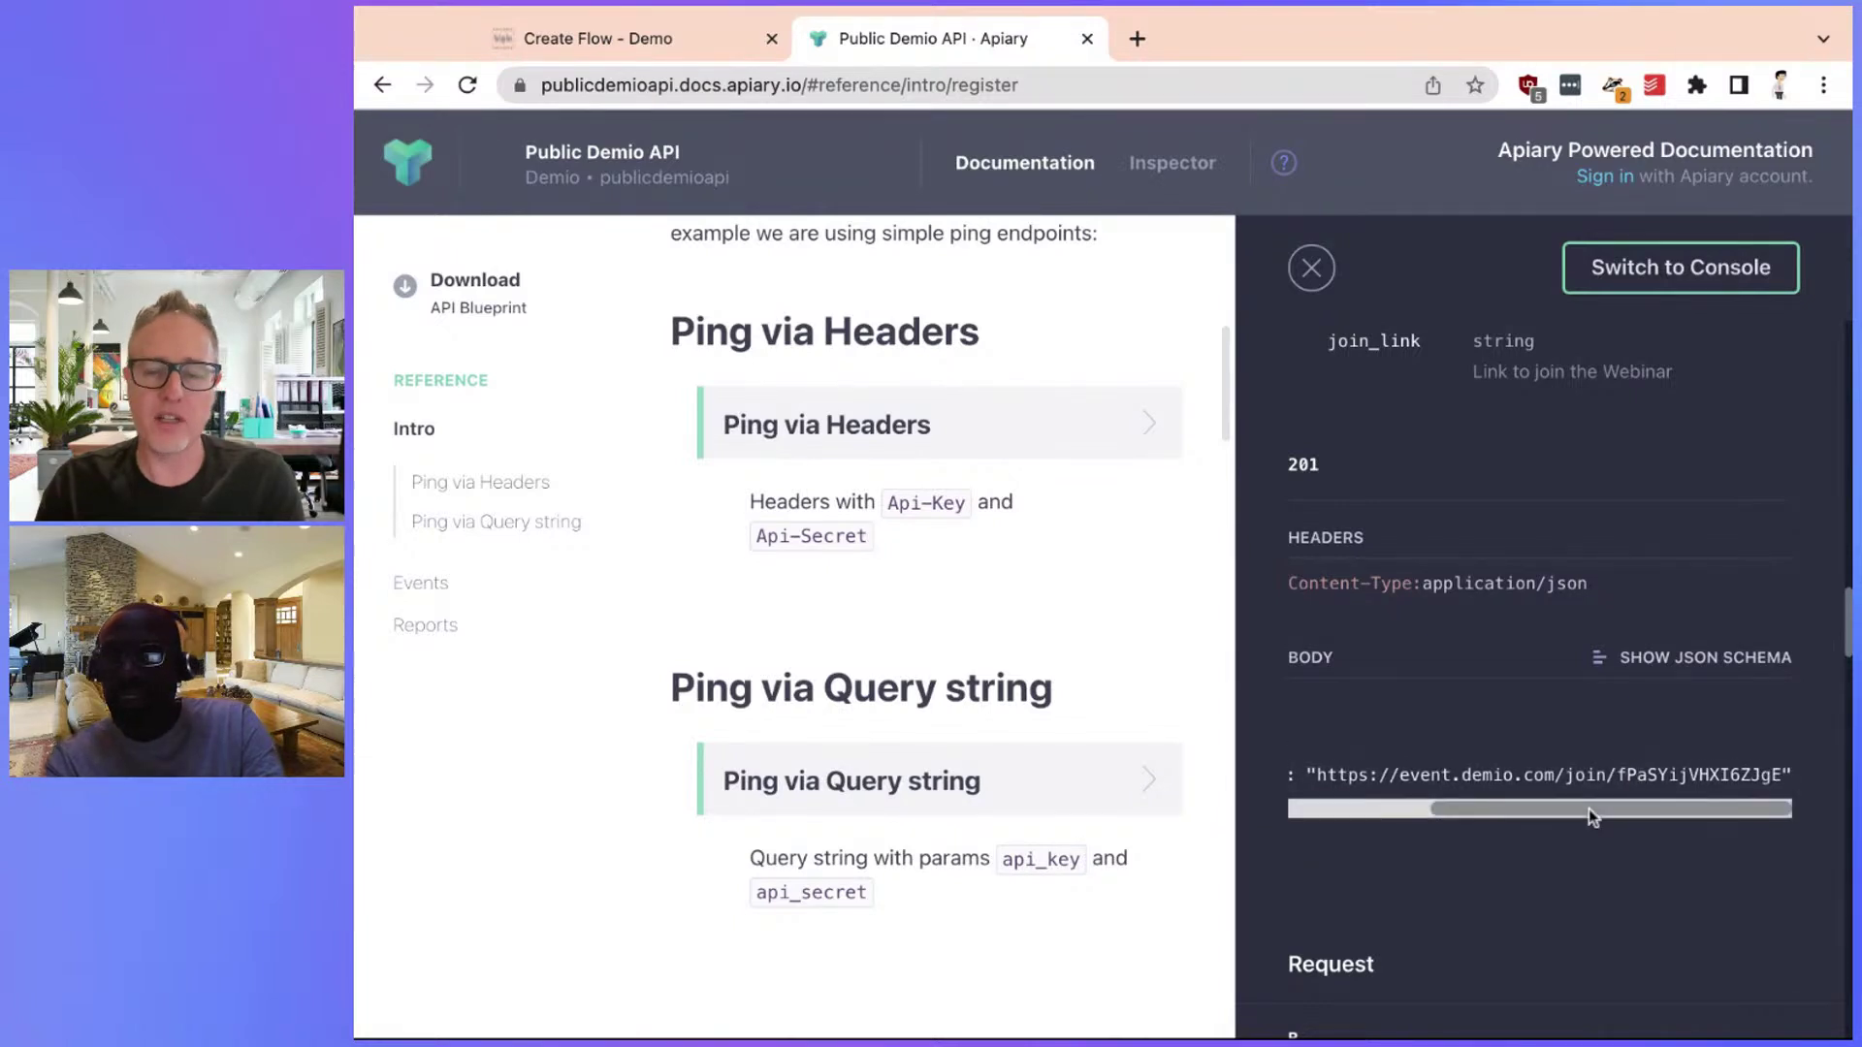
{"action": "scroll", "coordinate": [1588, 808], "scroll_direction": "left", "scroll_amount": 5}
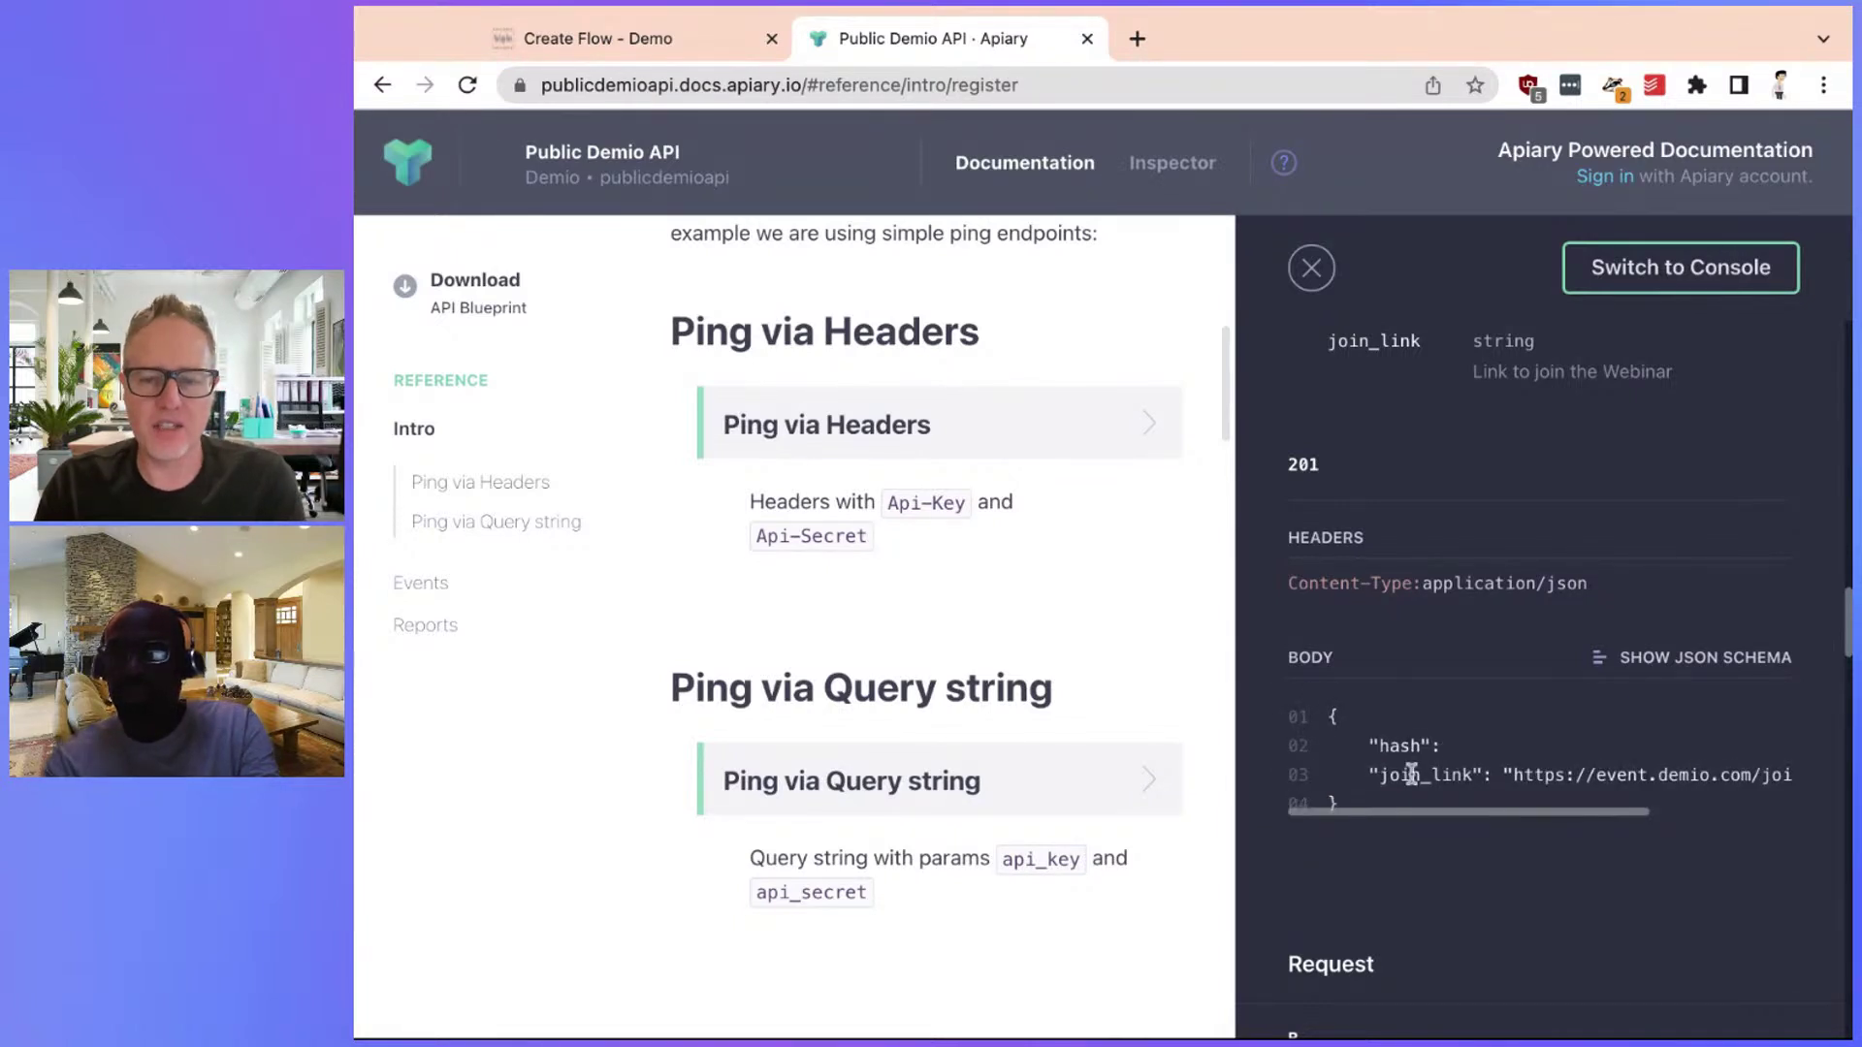
{"action": "triple_click", "coordinate": [1411, 774]}
{"action": "left_click", "coordinate": [1372, 774]}
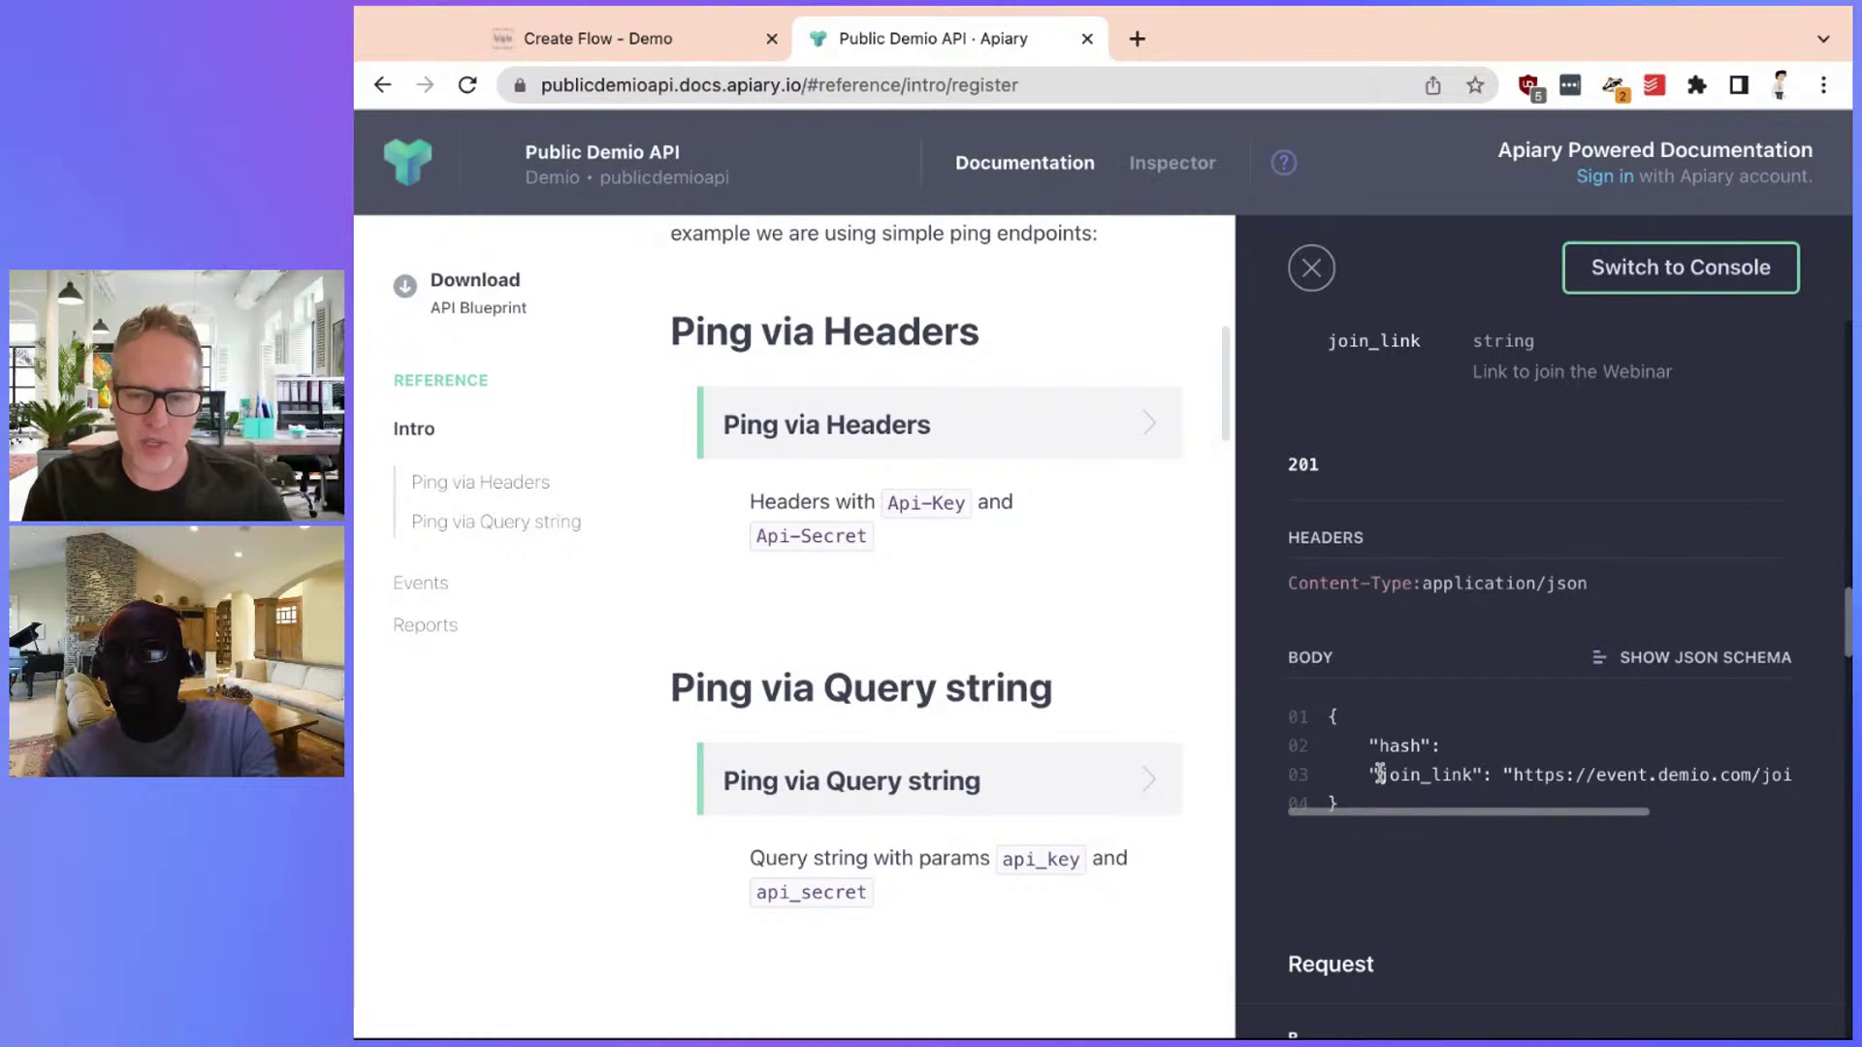
{"action": "double_click", "coordinate": [1379, 774]}
{"action": "key", "text": "ctrl+c"}
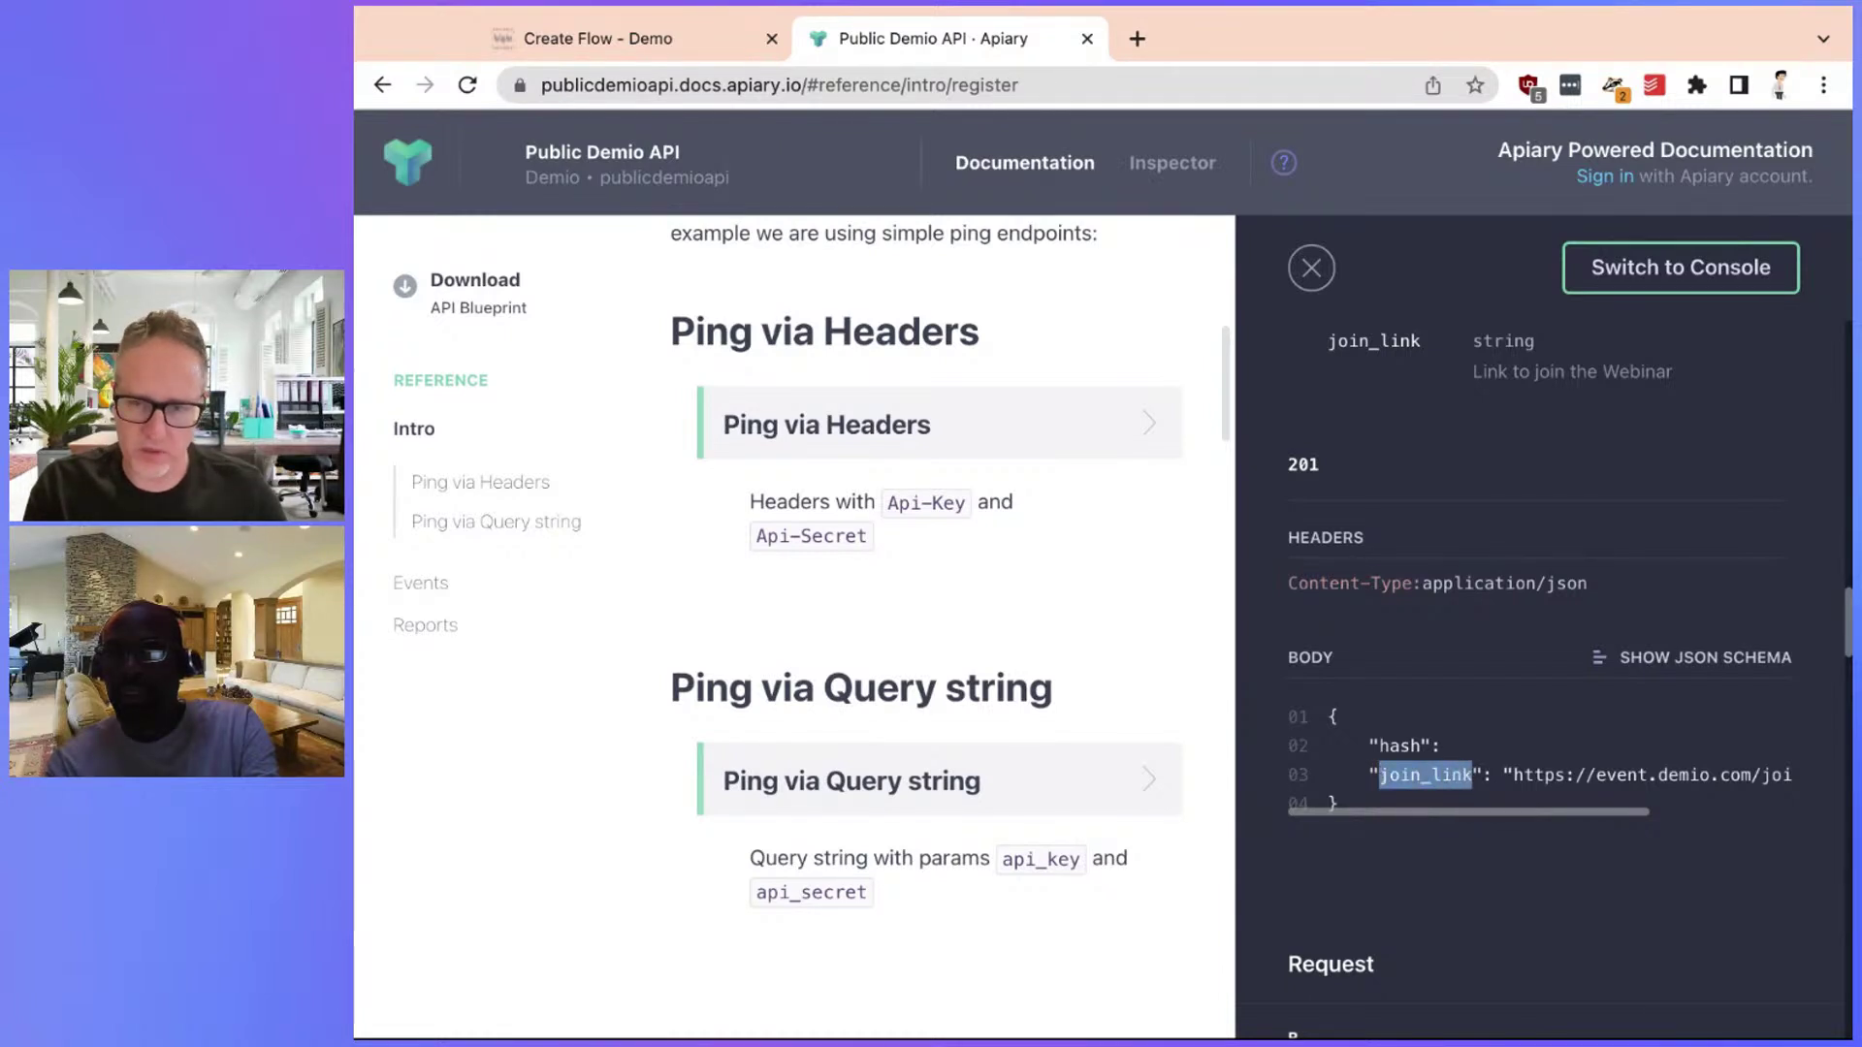
{"action": "left_click", "coordinate": [621, 39]}
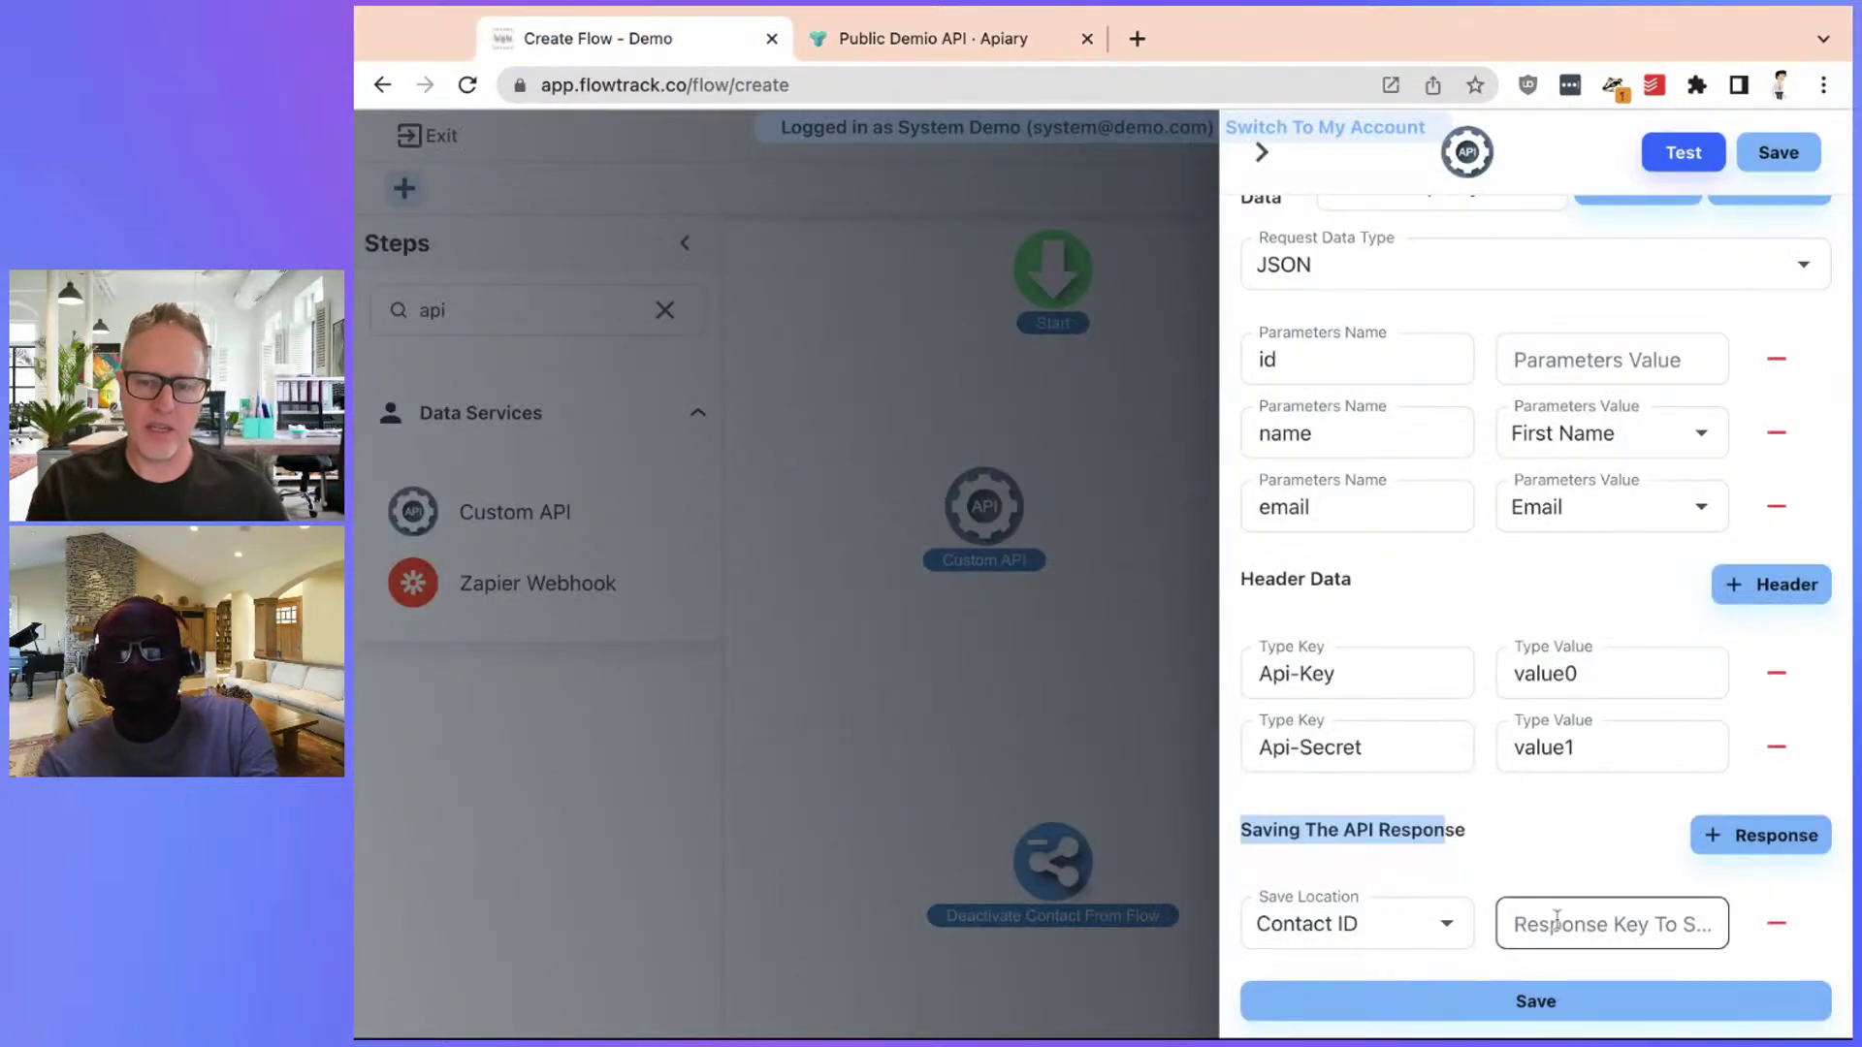
{"action": "left_click", "coordinate": [1557, 921]}
Set join_link as the response key and save it to the contact's Website Google+ field
{"action": "key", "text": "ctrl+v"}
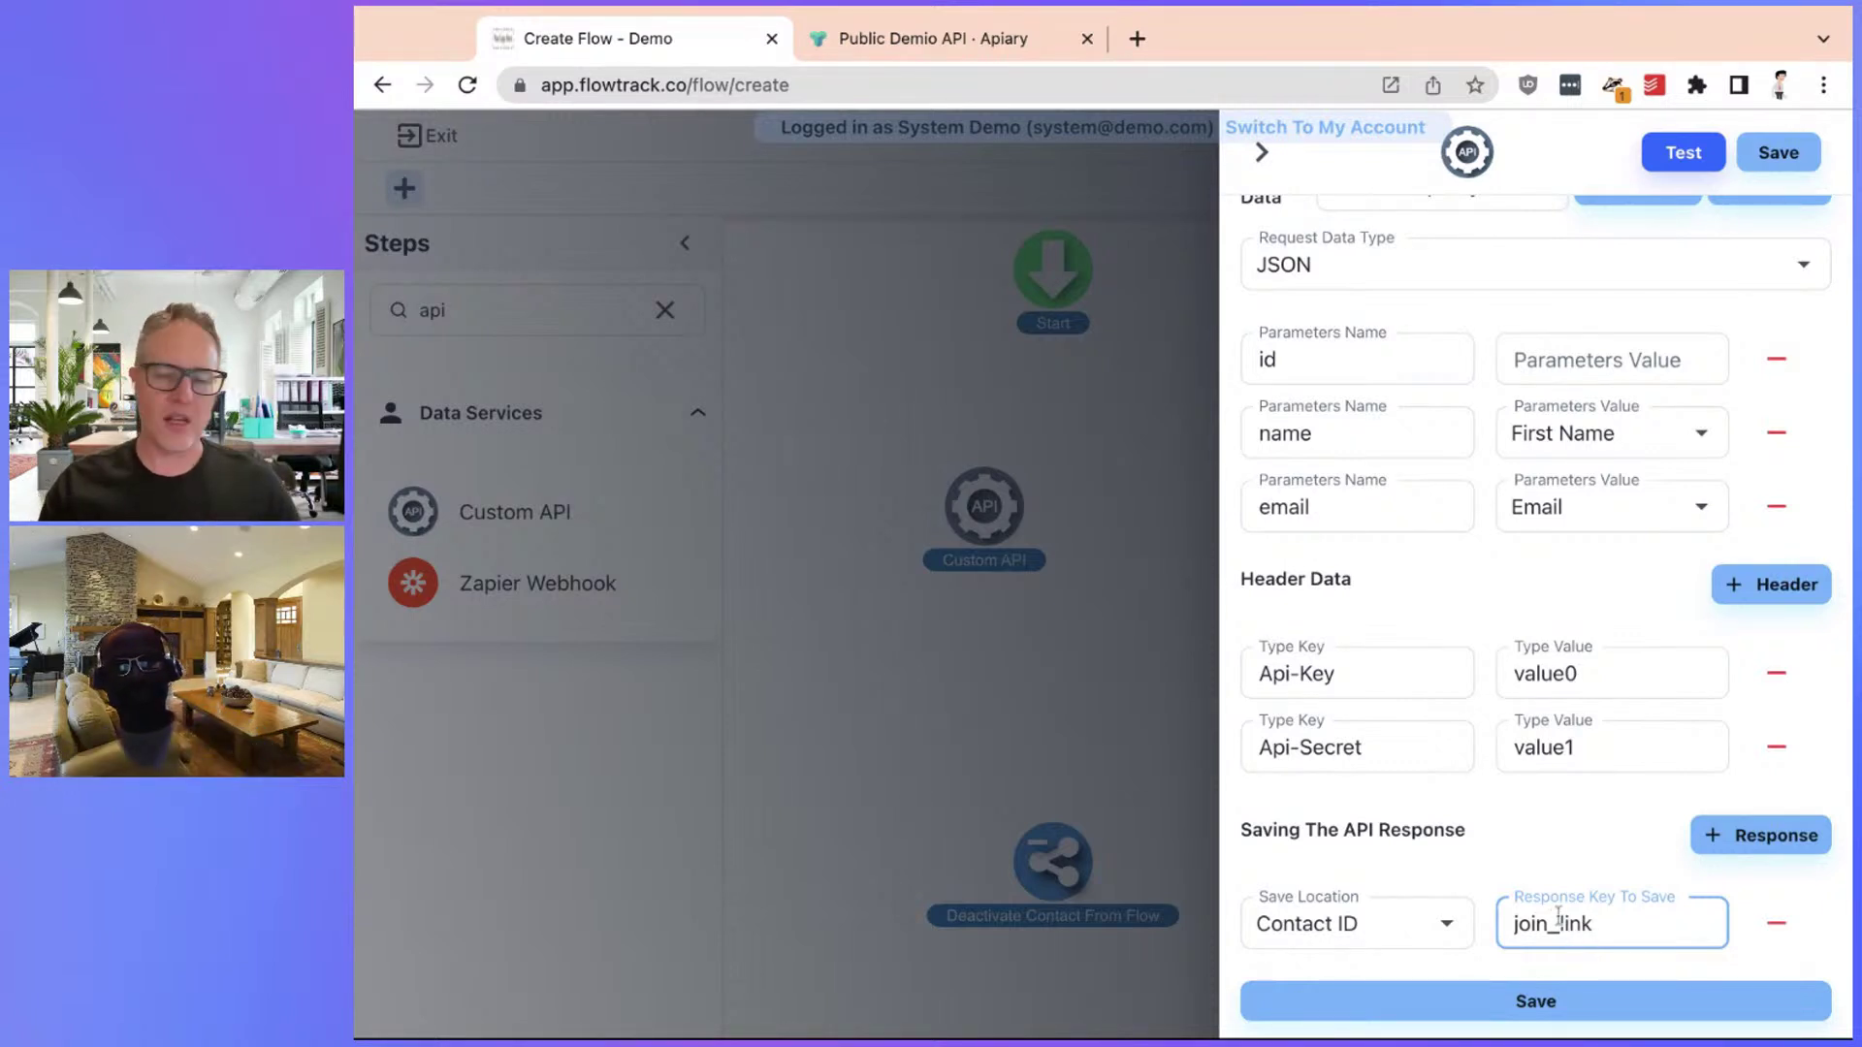
{"action": "left_click", "coordinate": [1392, 923]}
{"action": "scroll", "coordinate": [1513, 795], "scroll_direction": "down", "scroll_amount": 3}
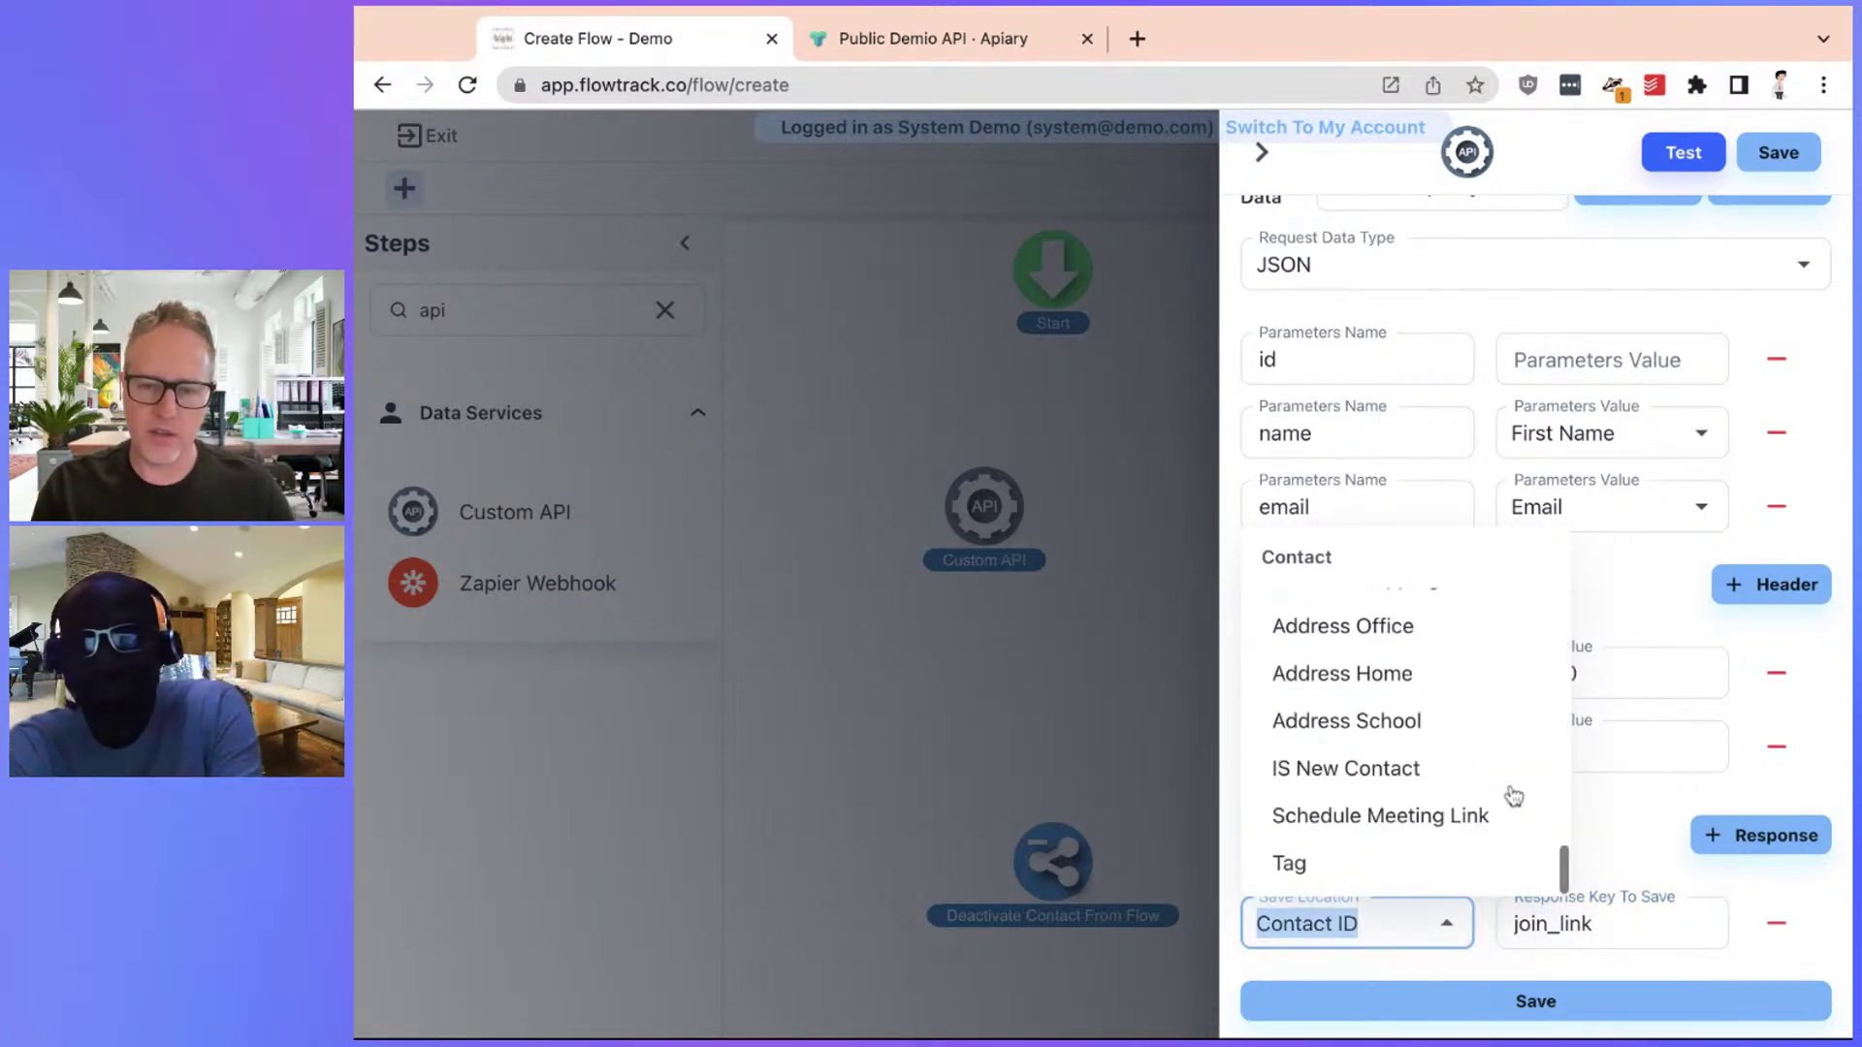
{"action": "scroll", "coordinate": [1513, 795], "scroll_direction": "down", "scroll_amount": 5}
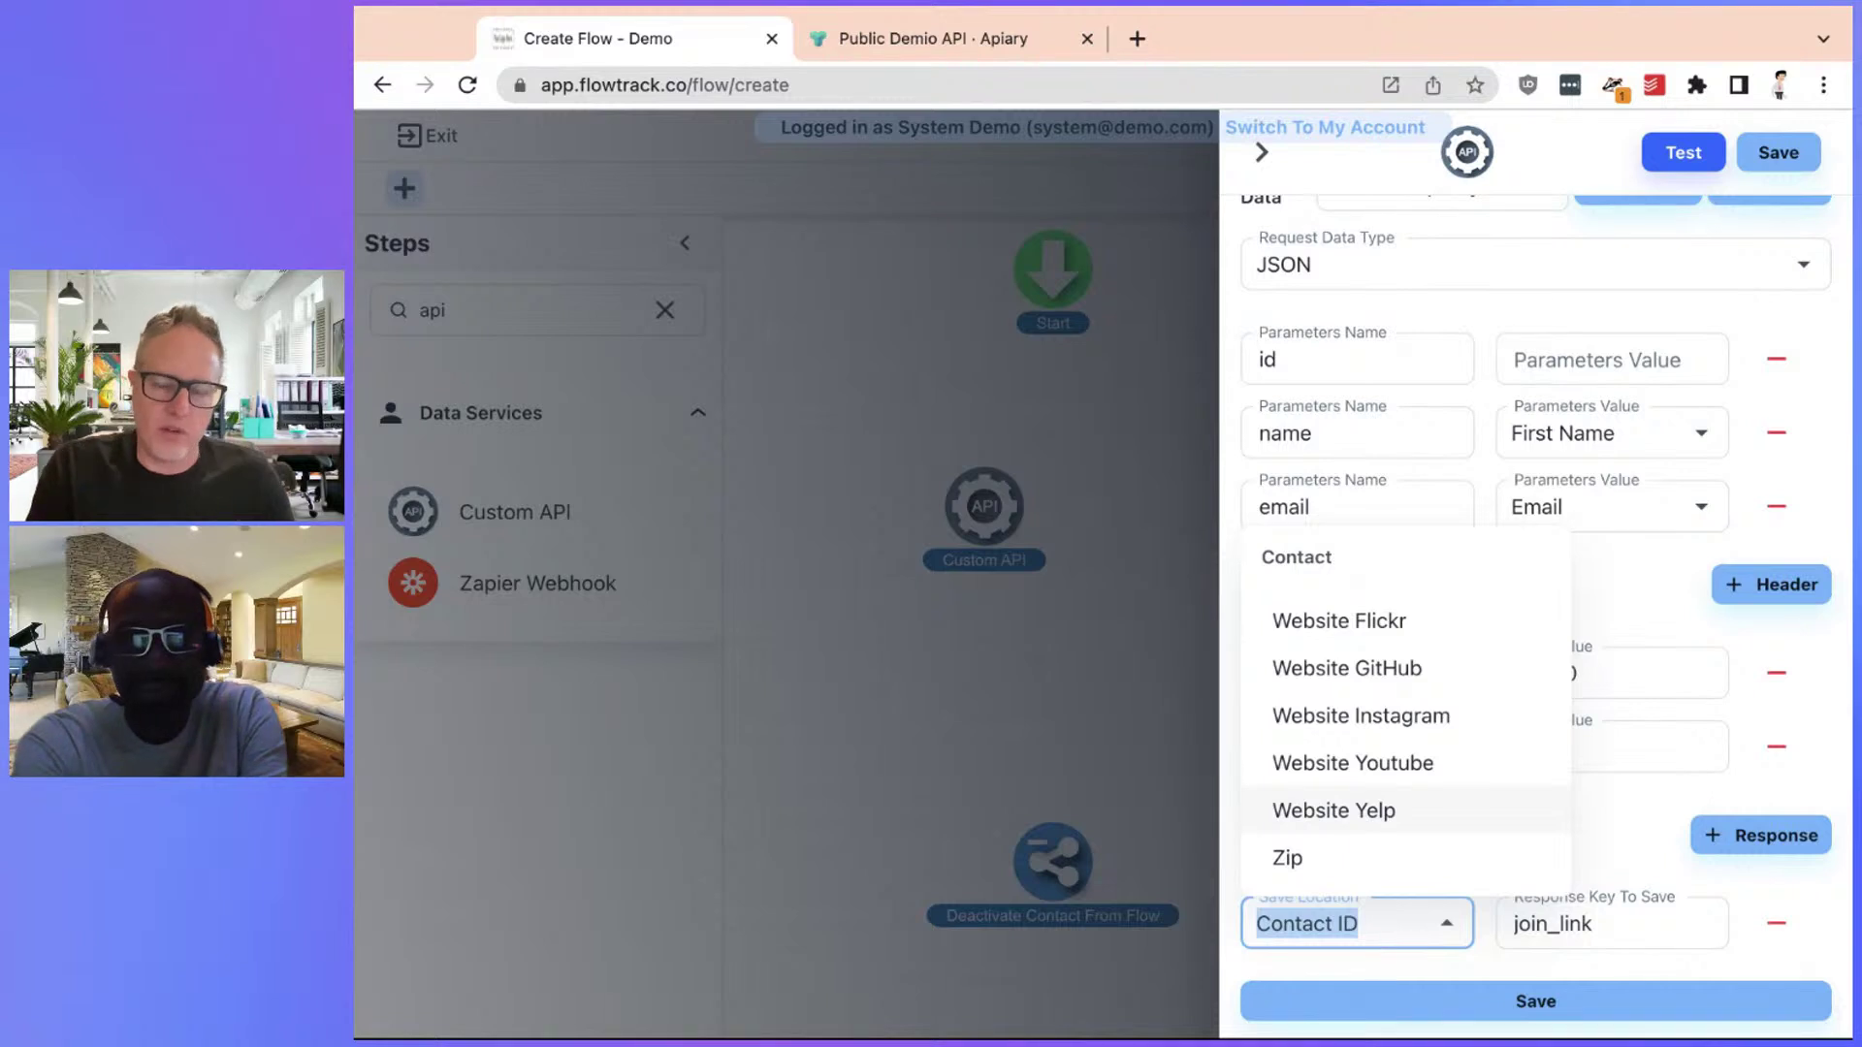
{"action": "scroll", "coordinate": [1475, 748], "scroll_direction": "up", "scroll_amount": 3}
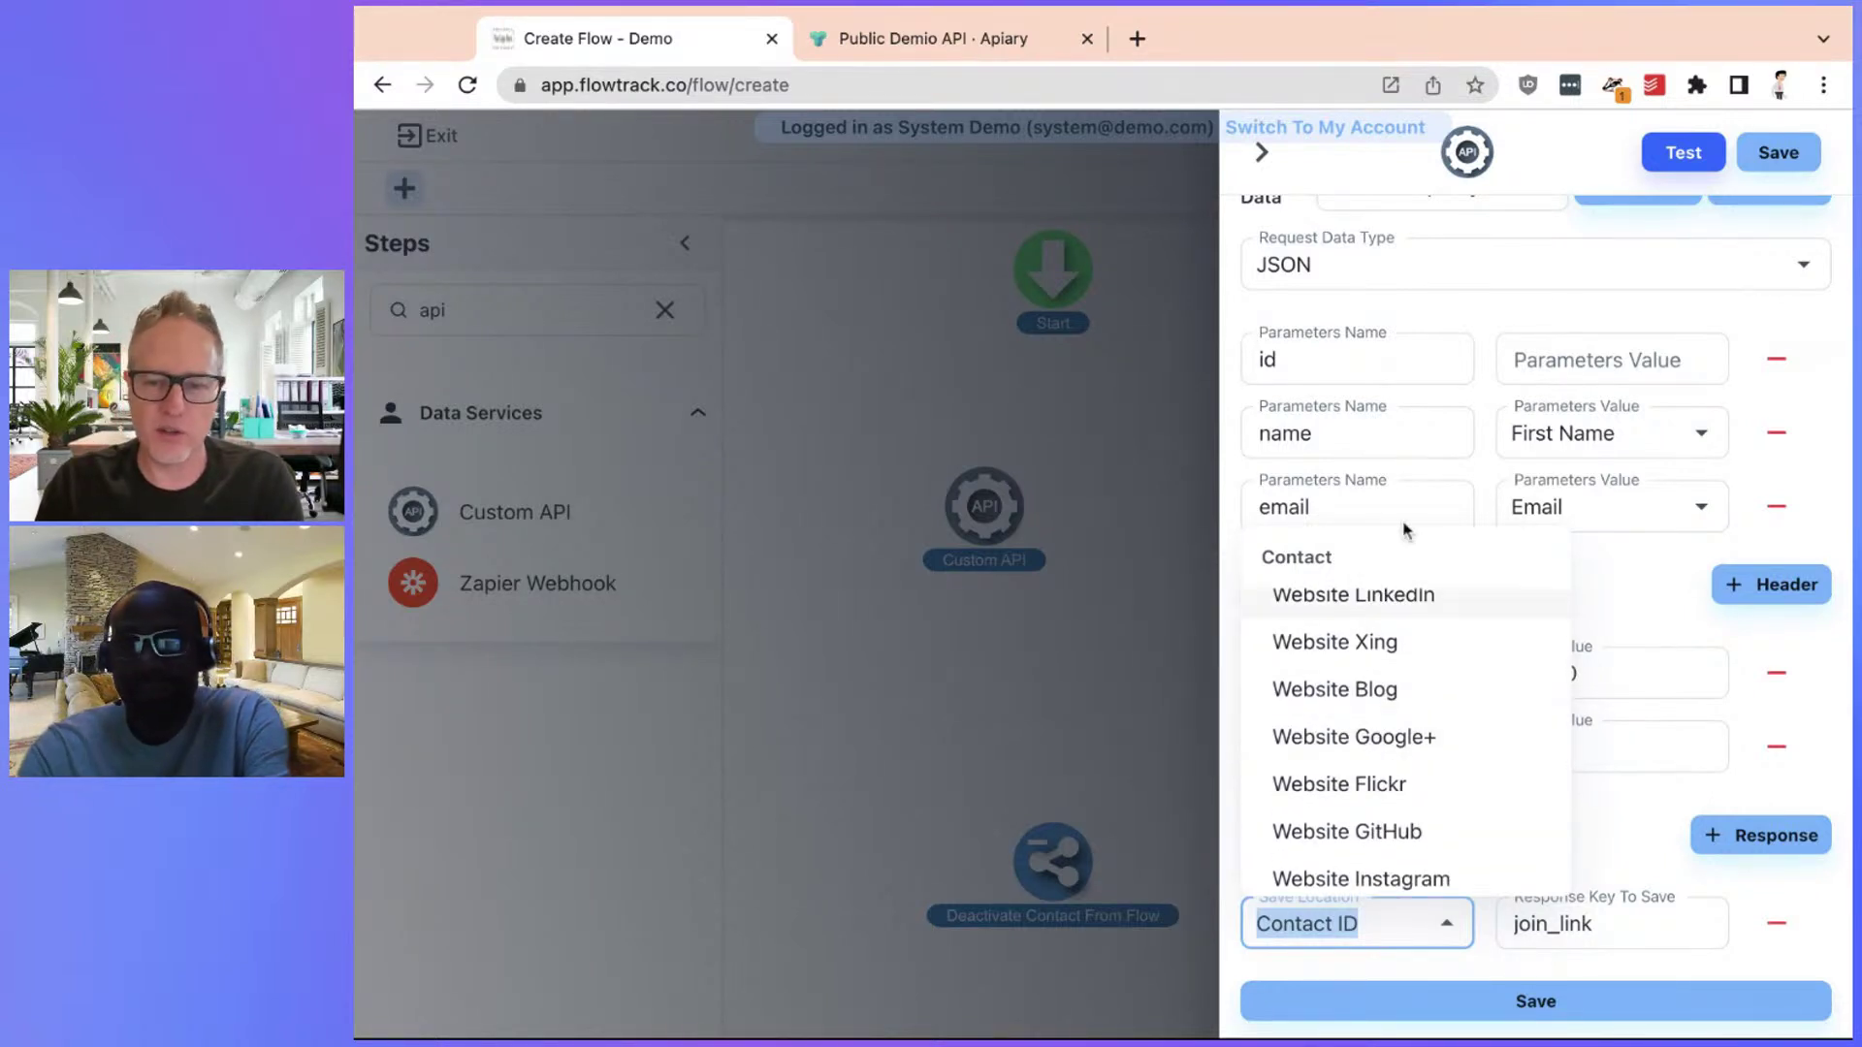
{"action": "left_click", "coordinate": [1440, 740]}
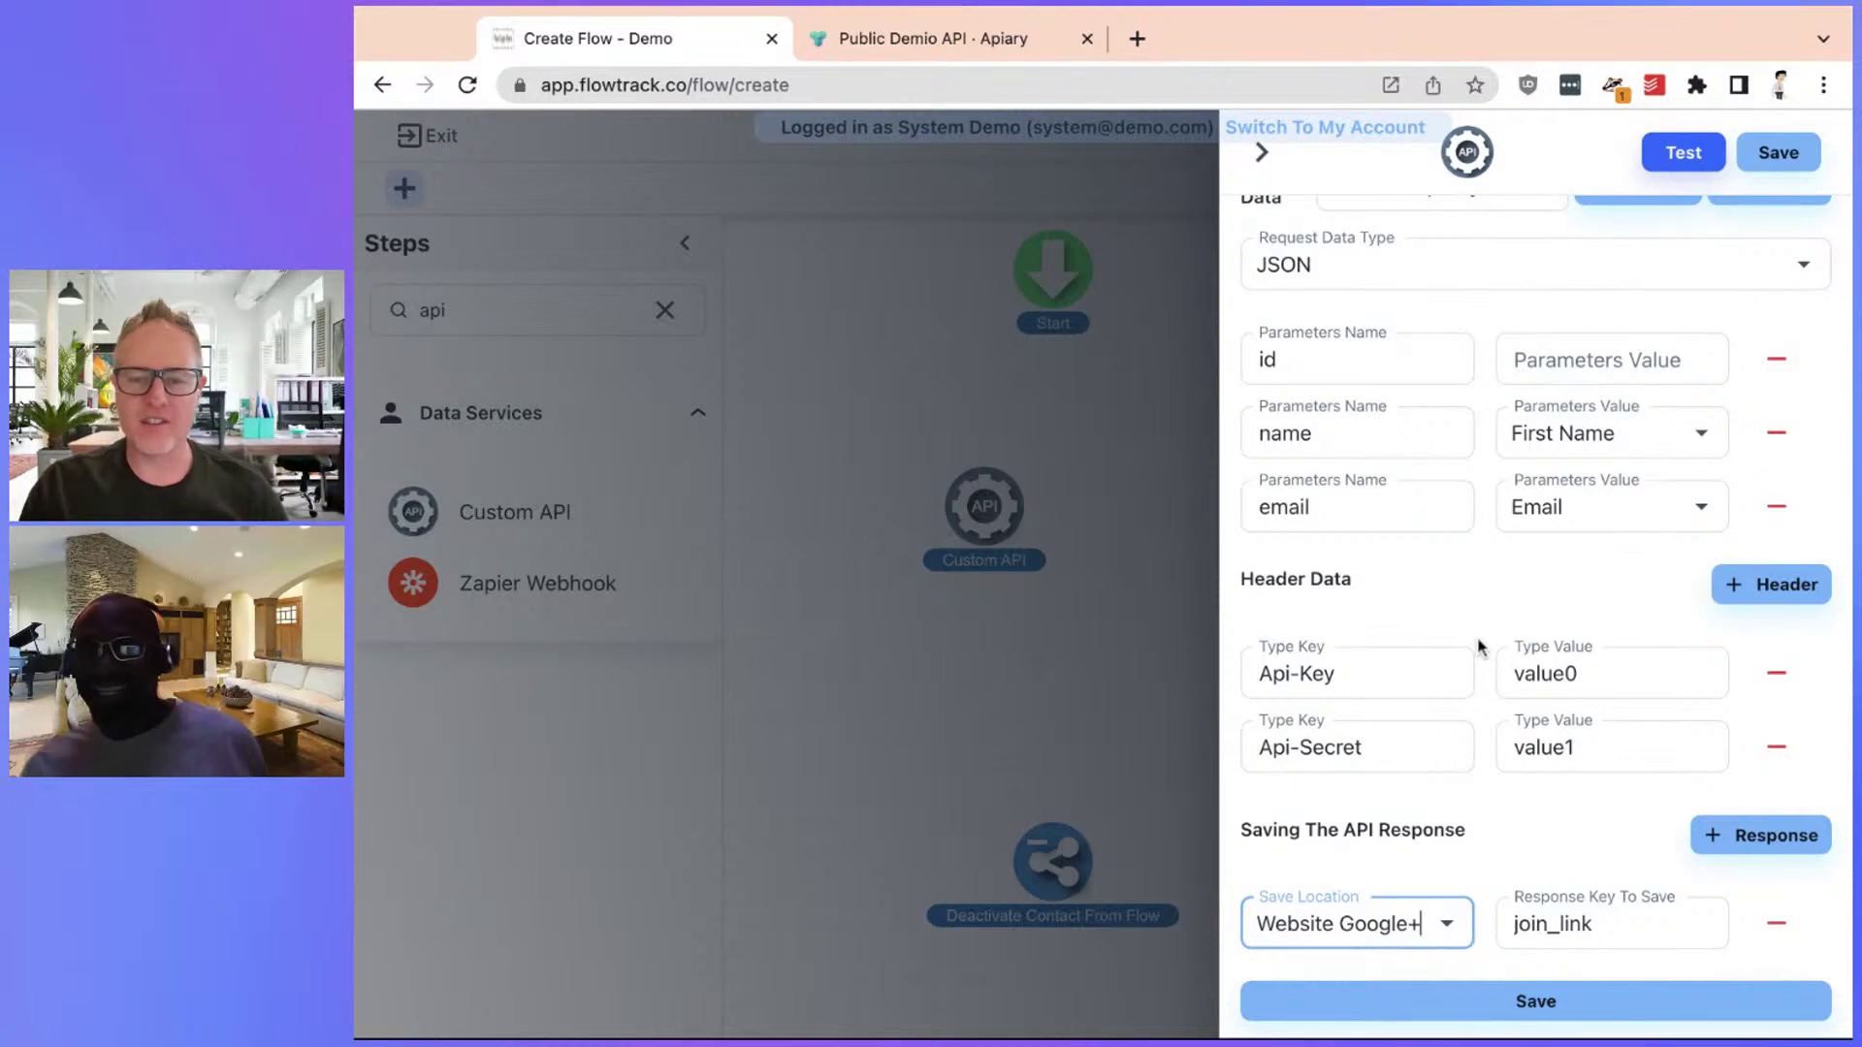
{"action": "scroll", "coordinate": [1488, 678], "scroll_direction": "up", "scroll_amount": 6}
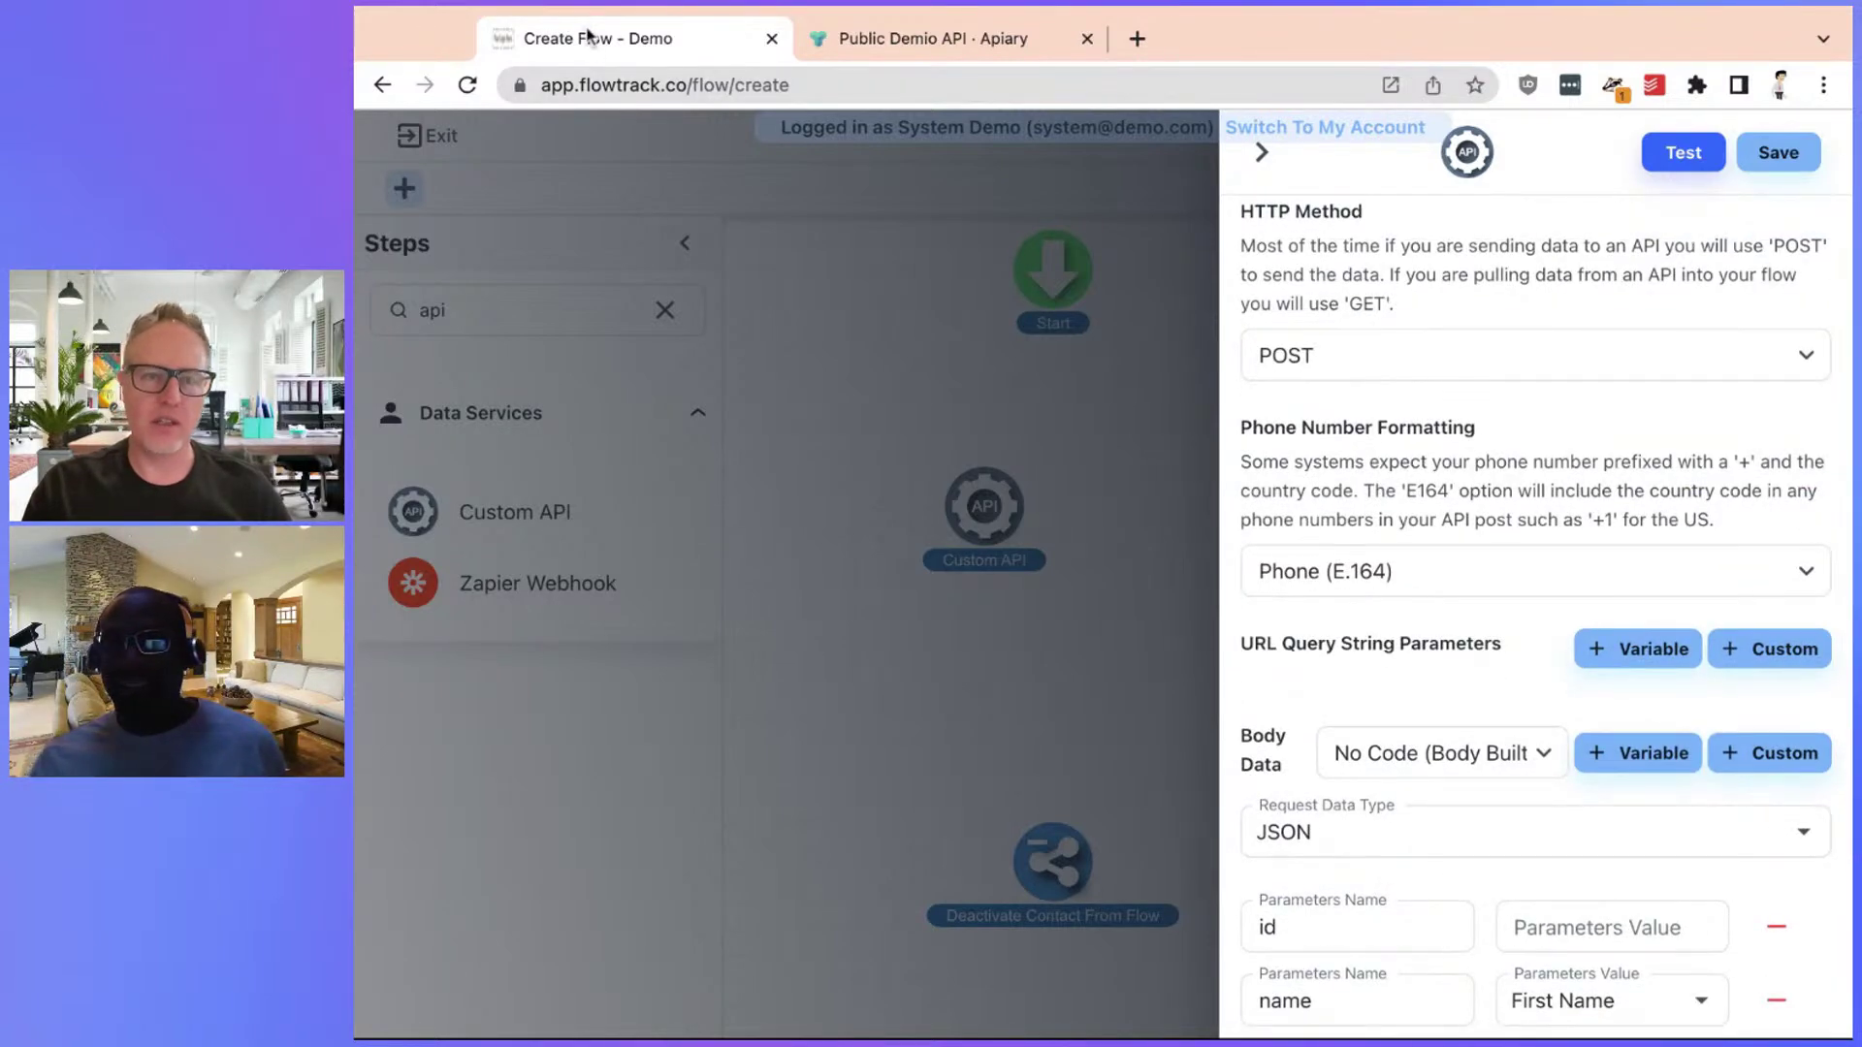
{"action": "middle_click", "coordinate": [596, 48]}
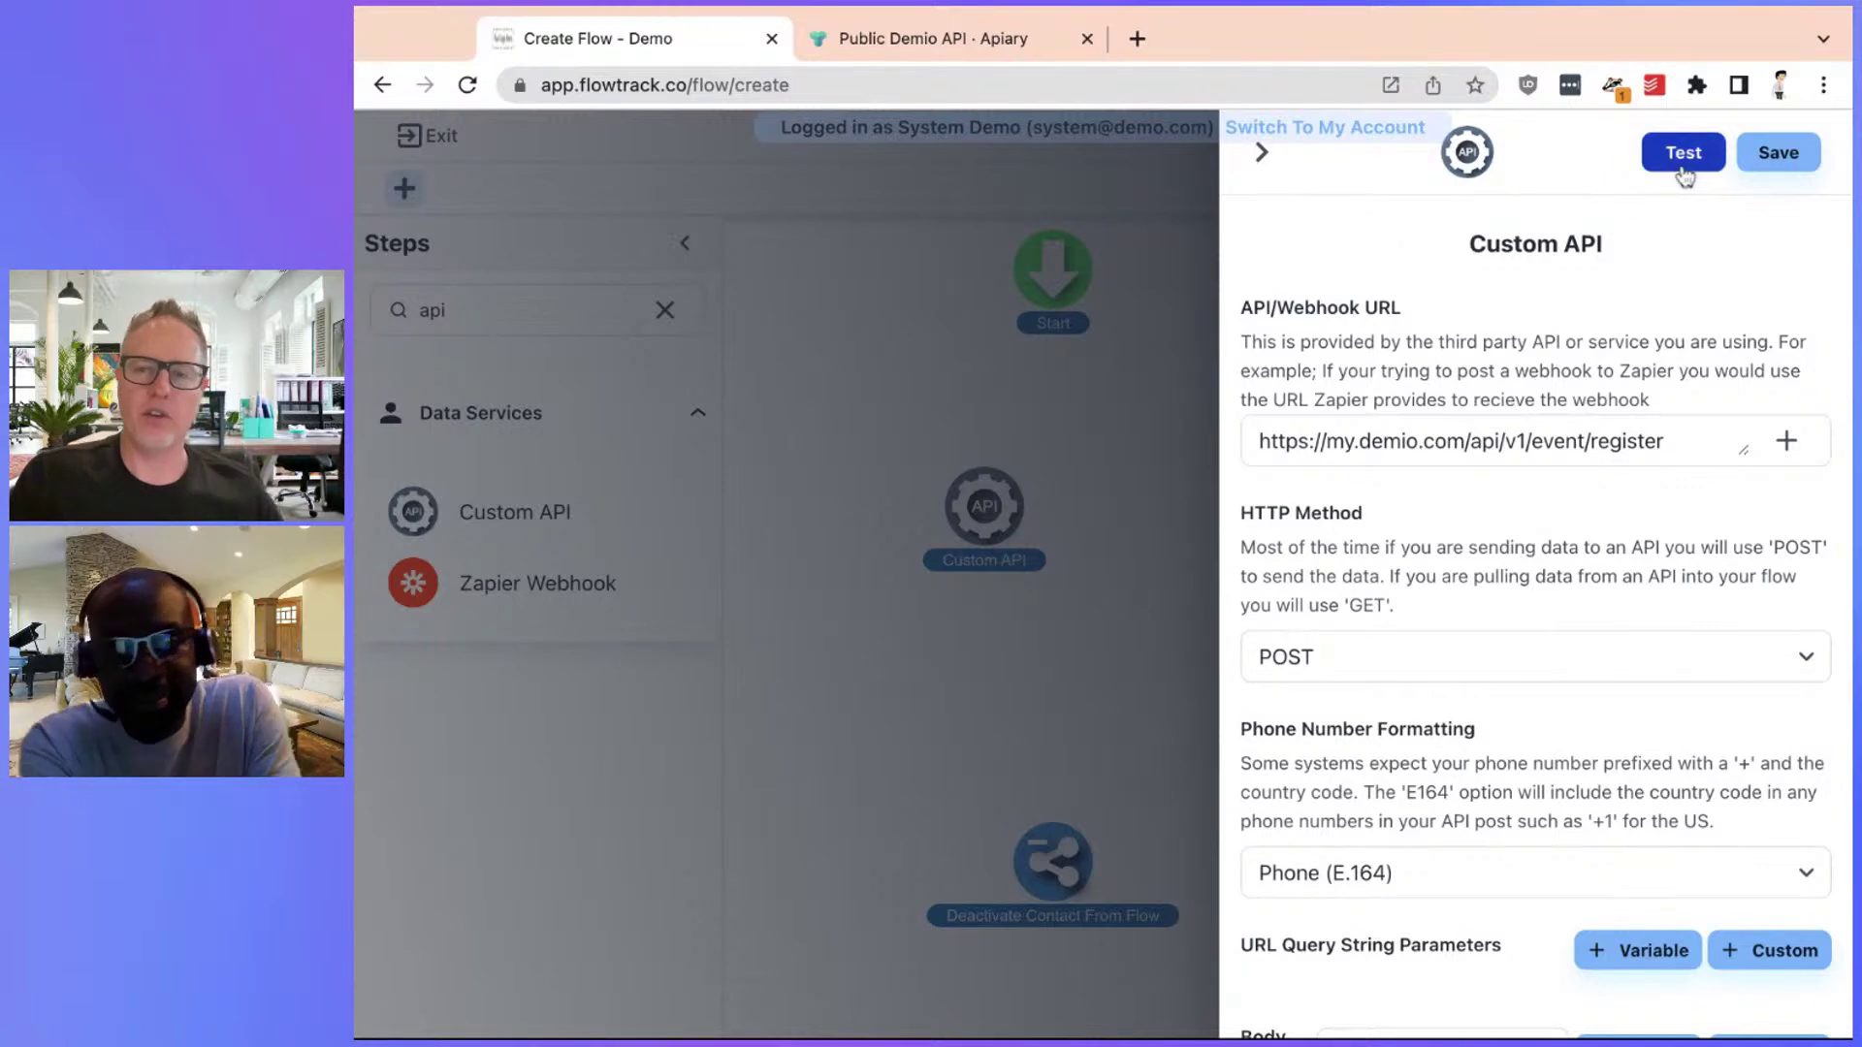
Save the Custom API settings and connect Start → Custom API → Deactivate Contact From Flow
{"action": "left_click", "coordinate": [1774, 157]}
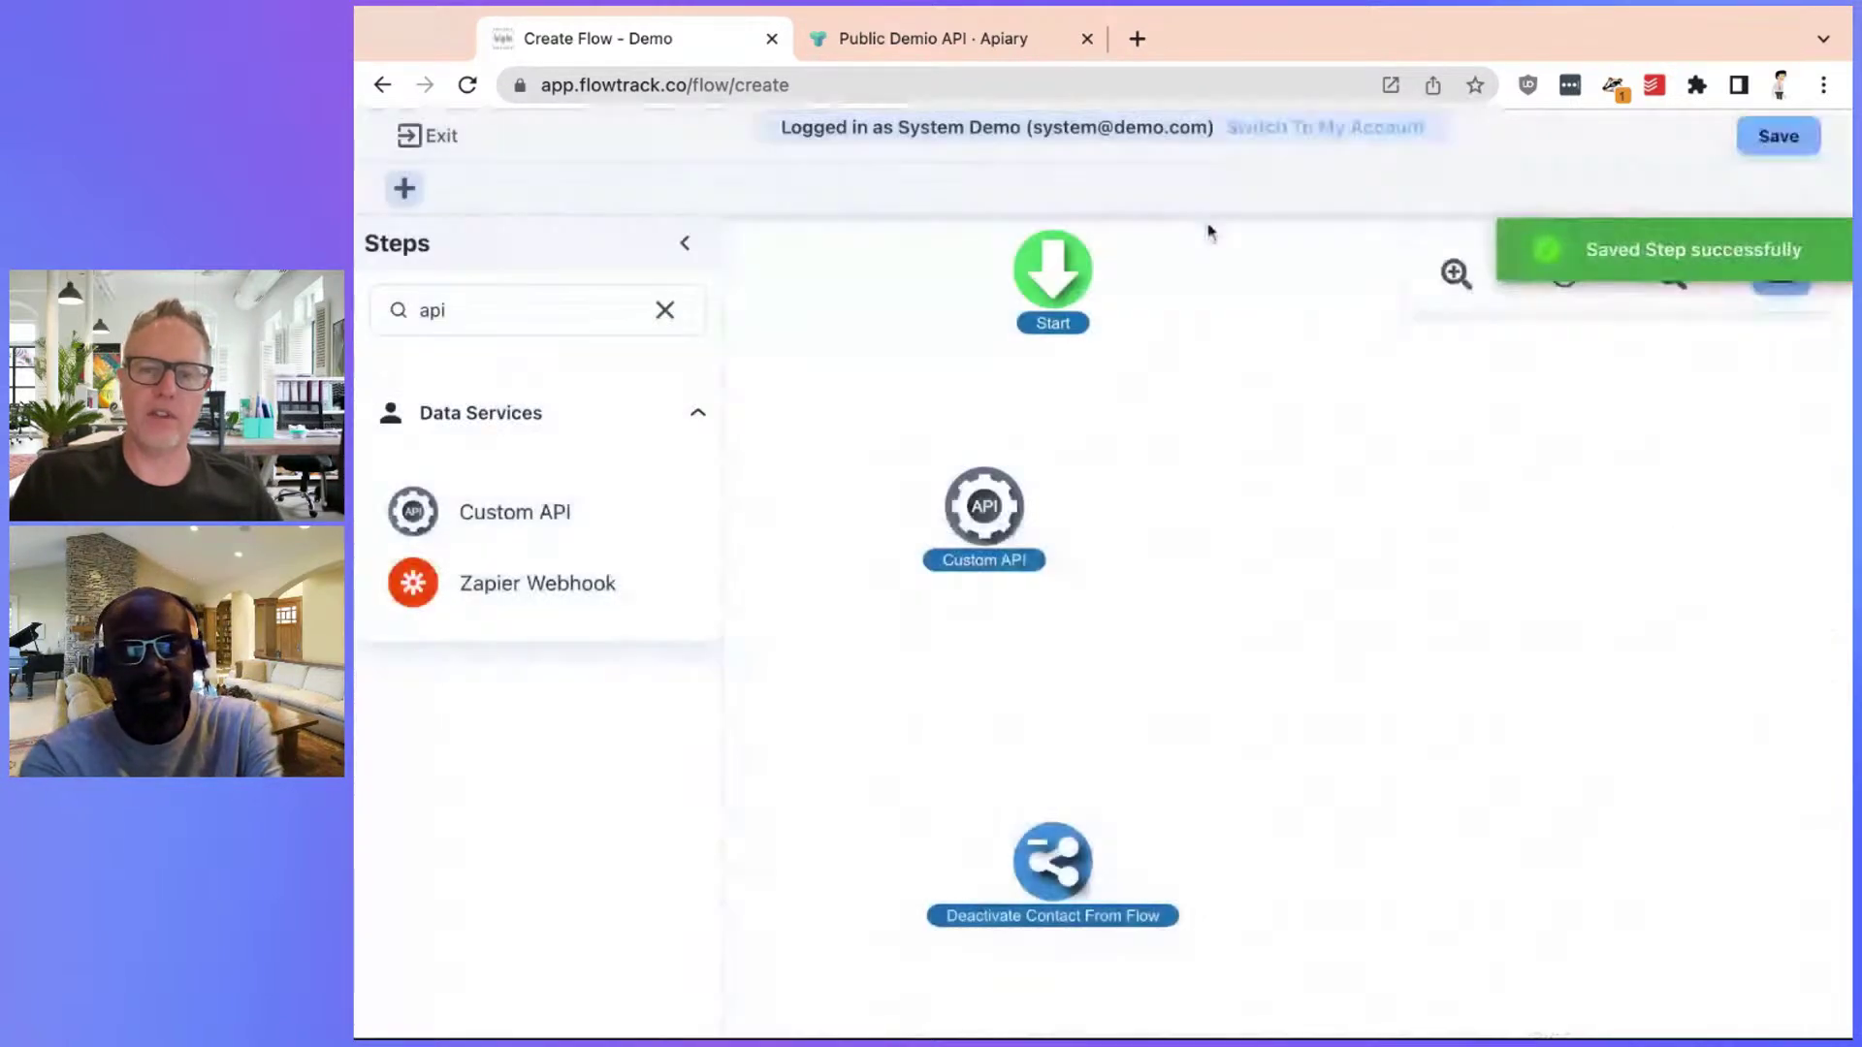
{"action": "left_click_drag", "start_coordinate": [1053, 335], "coordinate": [1053, 480]}
{"action": "left_click_drag", "start_coordinate": [1053, 585], "coordinate": [1053, 822]}
Open the Custom API step and start a test, choosing an existing contact as test data
{"action": "left_click", "coordinate": [1048, 540]}
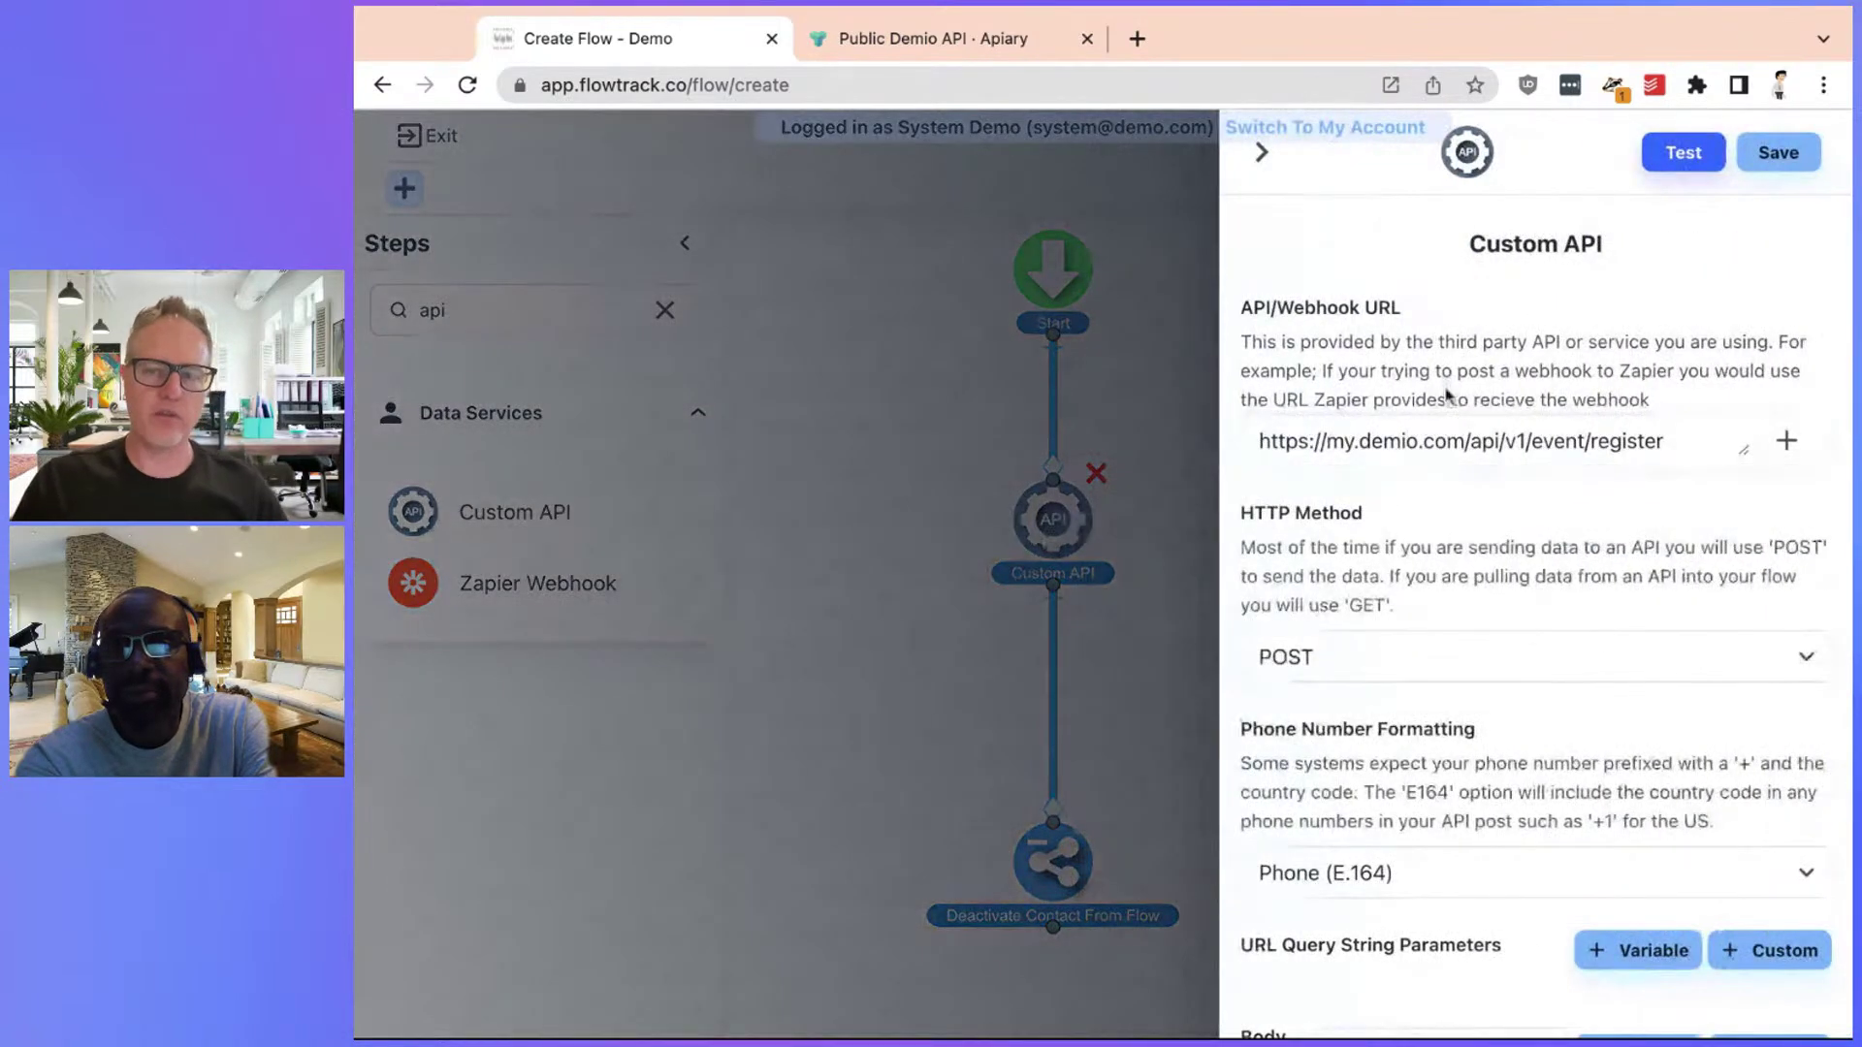
{"action": "left_click", "coordinate": [1678, 151]}
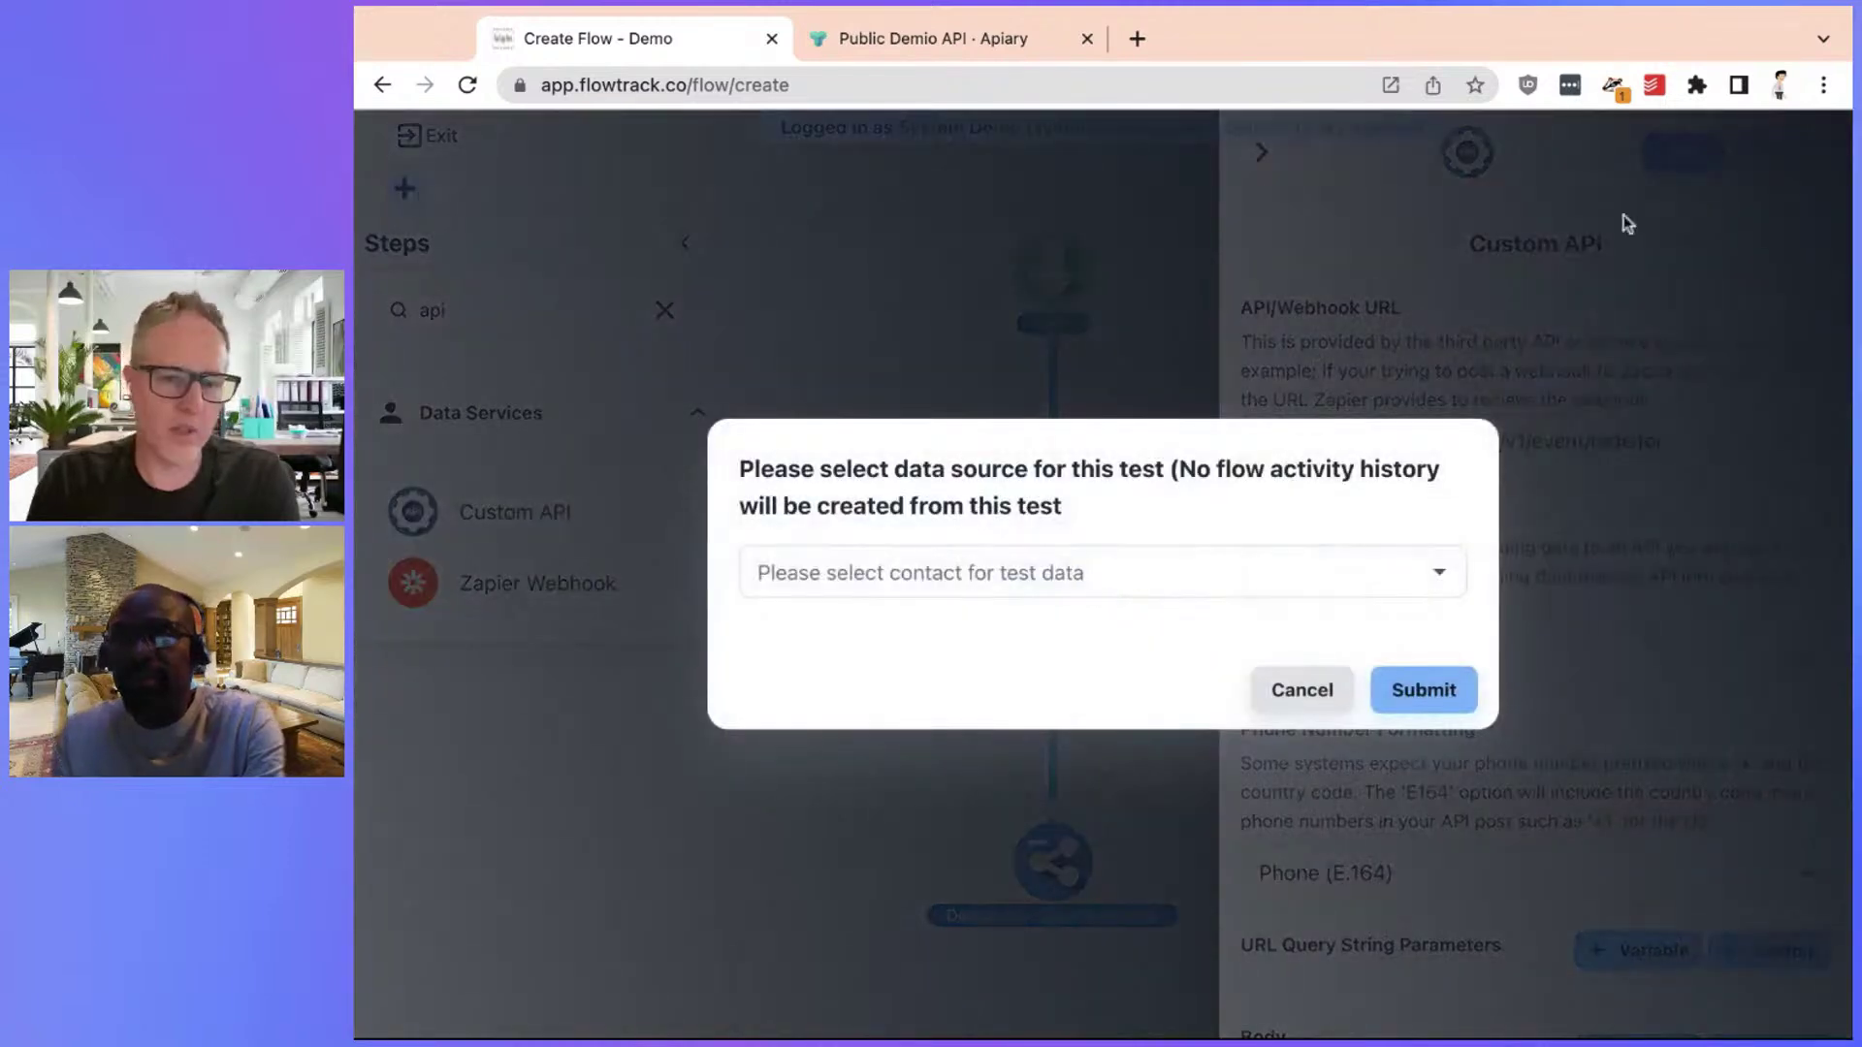
{"action": "left_click", "coordinate": [1251, 570]}
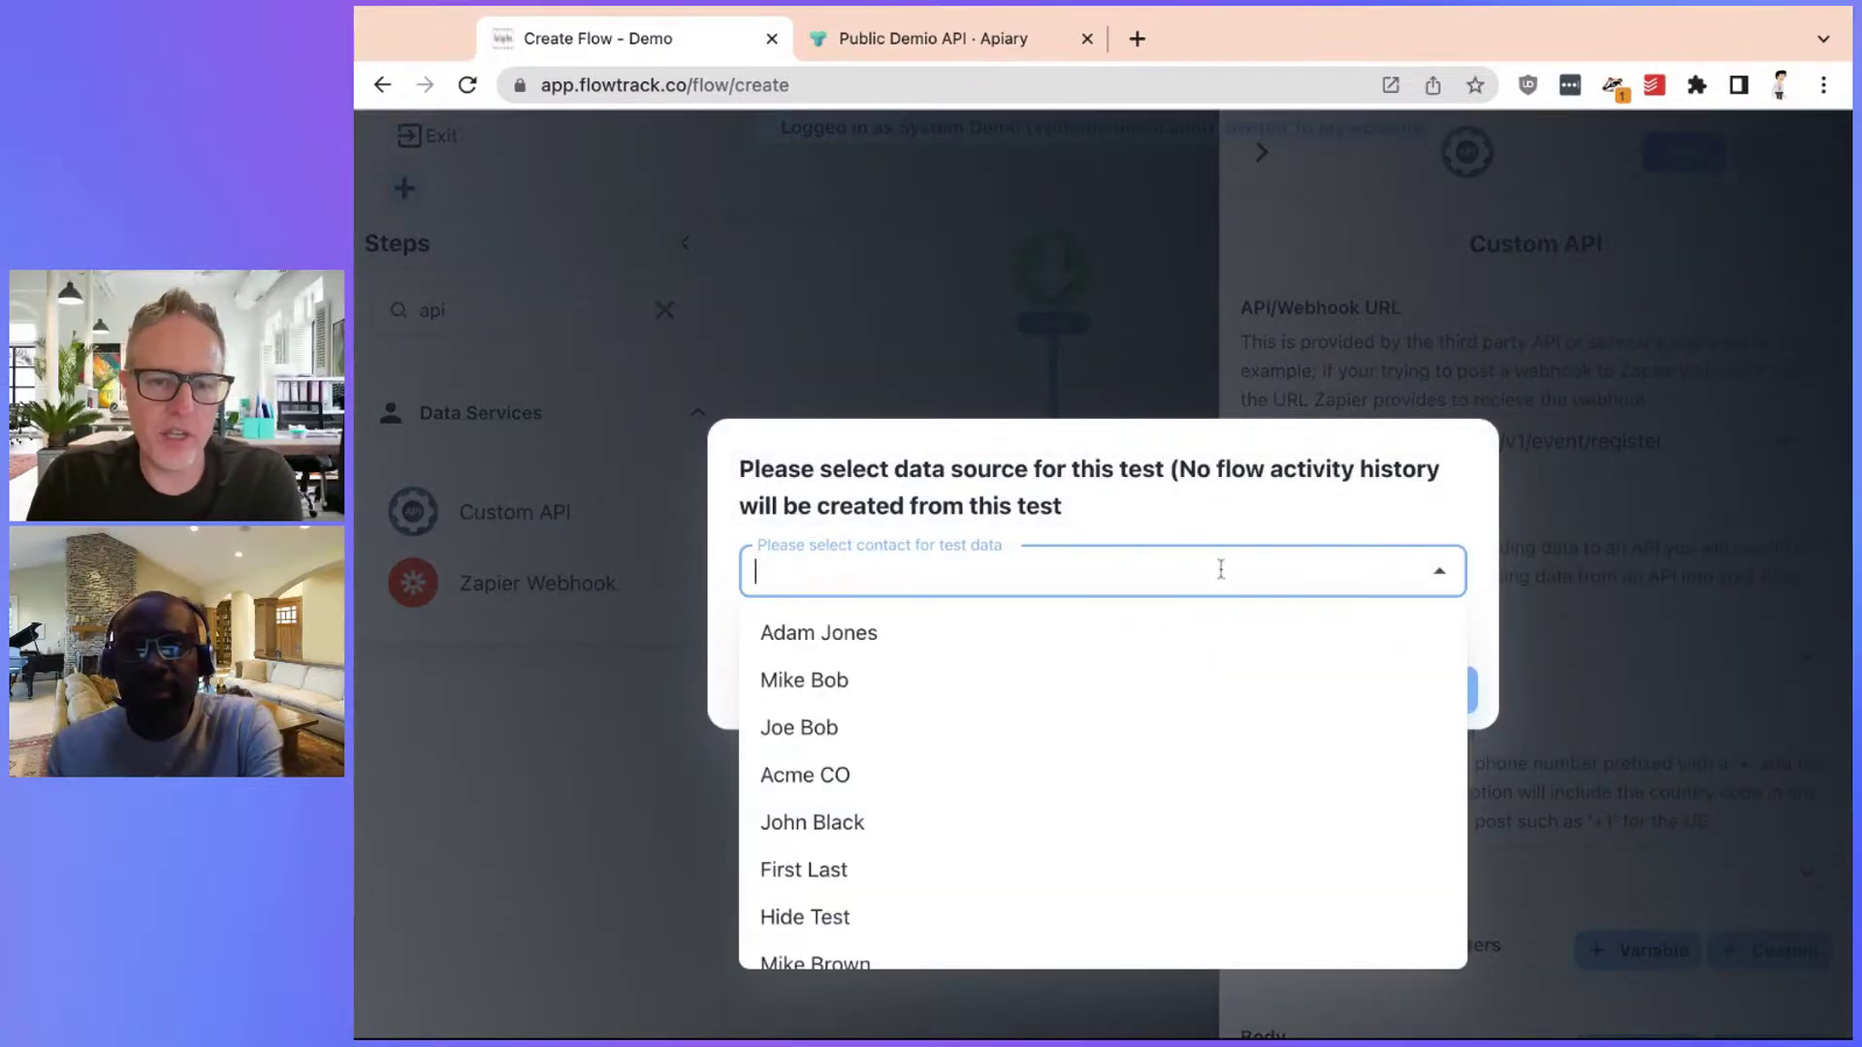
{"action": "left_click", "coordinate": [968, 685]}
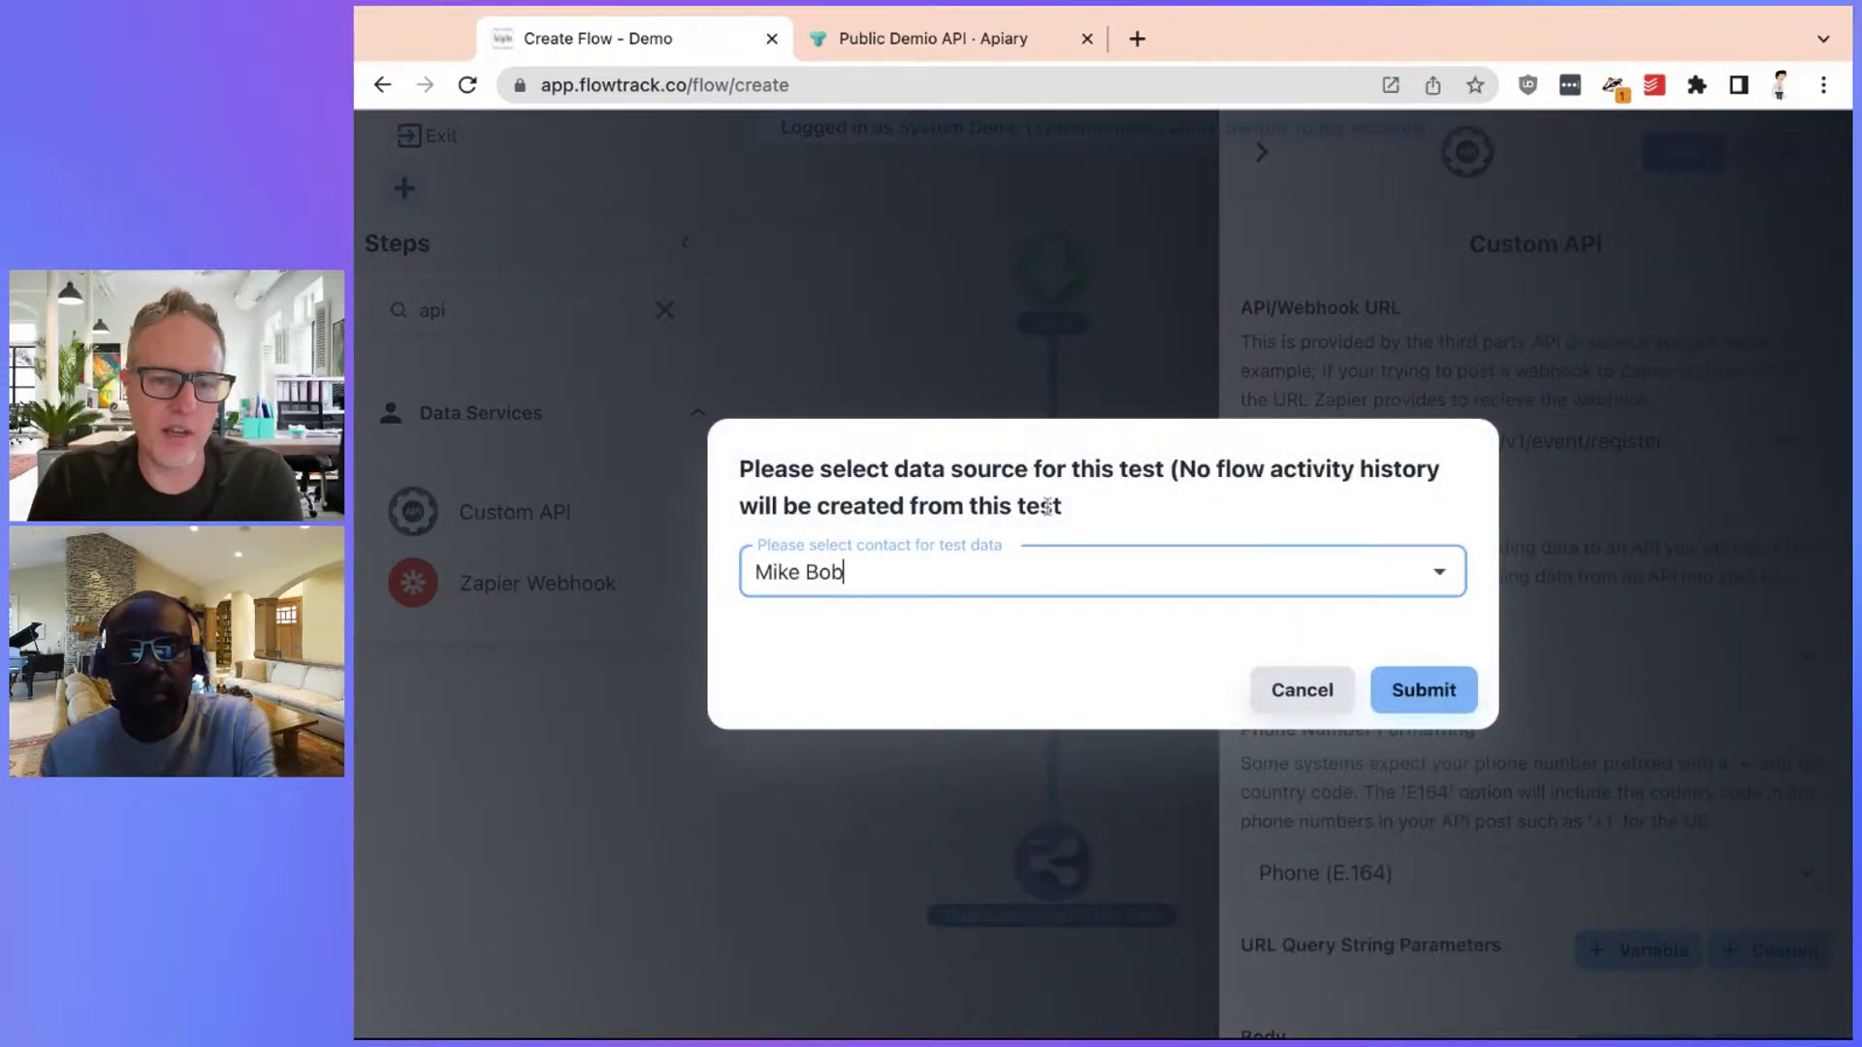
{"action": "left_click", "coordinate": [1348, 567]}
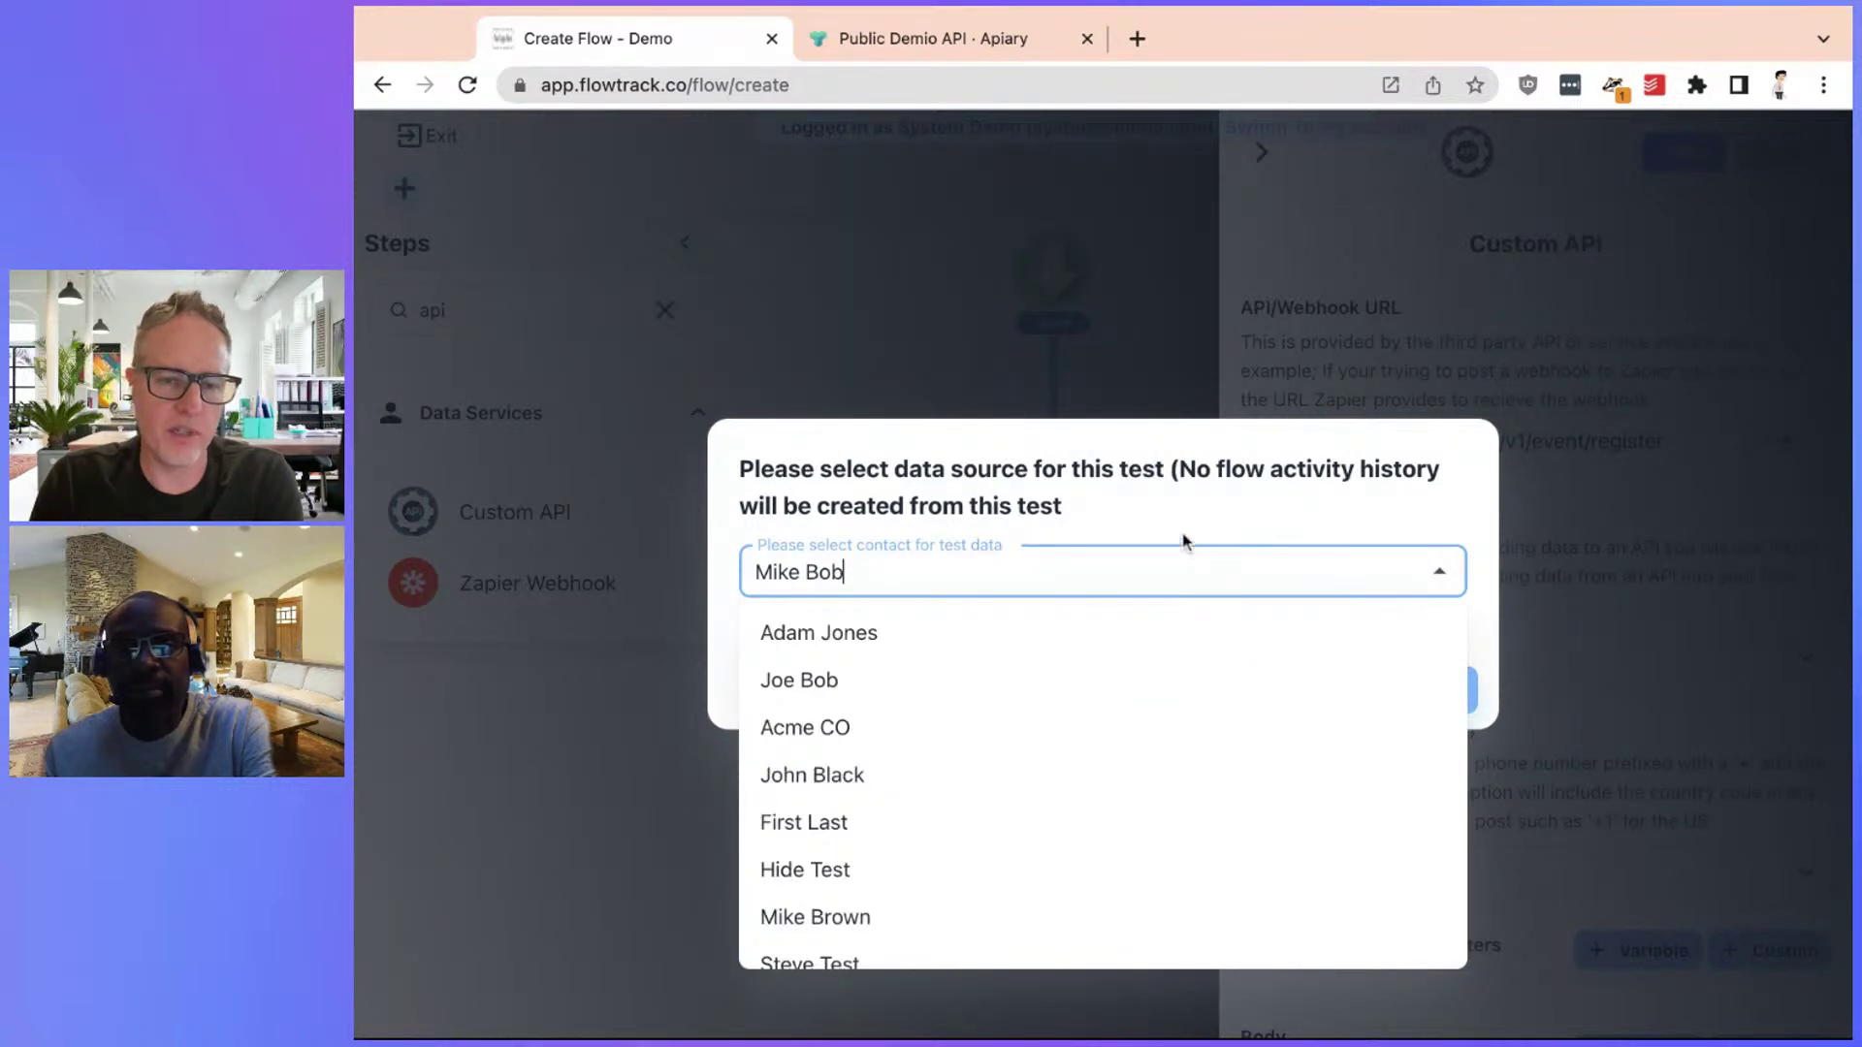
Search the test contacts by name, then cancel the test and save the Custom API step
{"action": "triple_click", "coordinate": [1050, 576]}
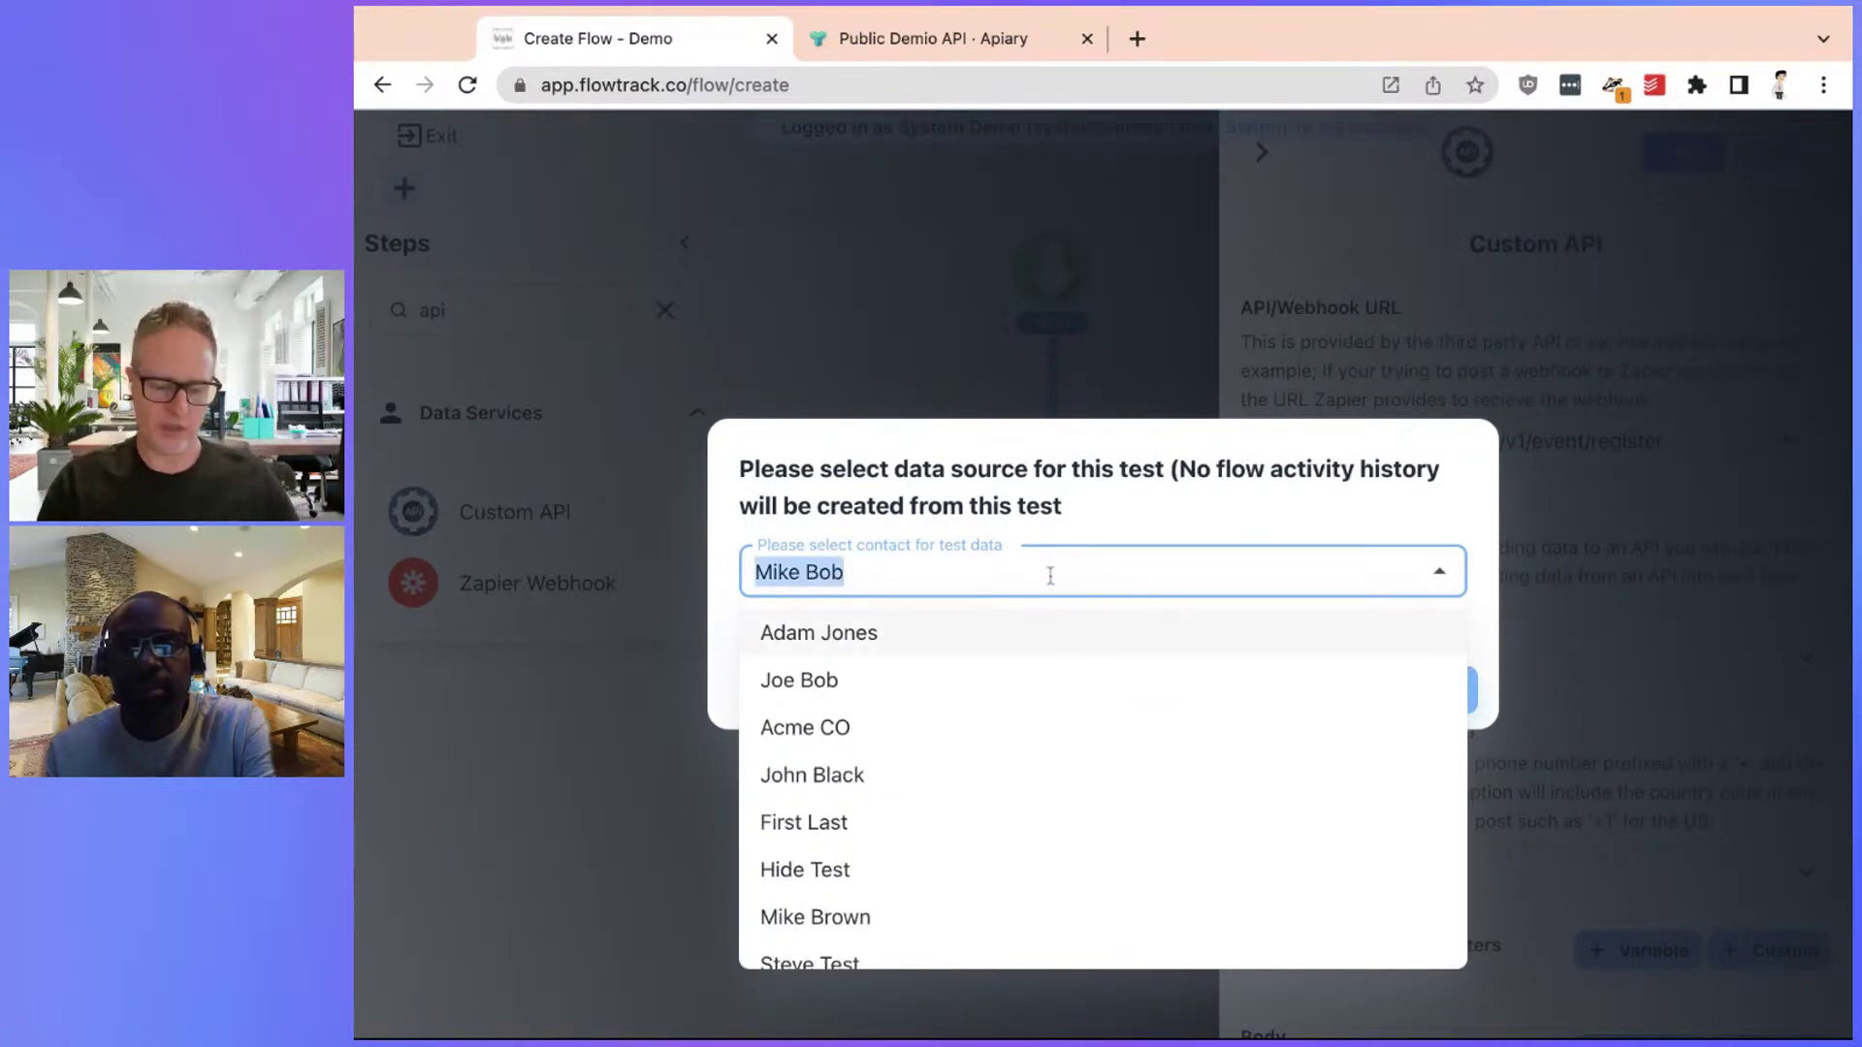
{"action": "type", "text": "whi"}
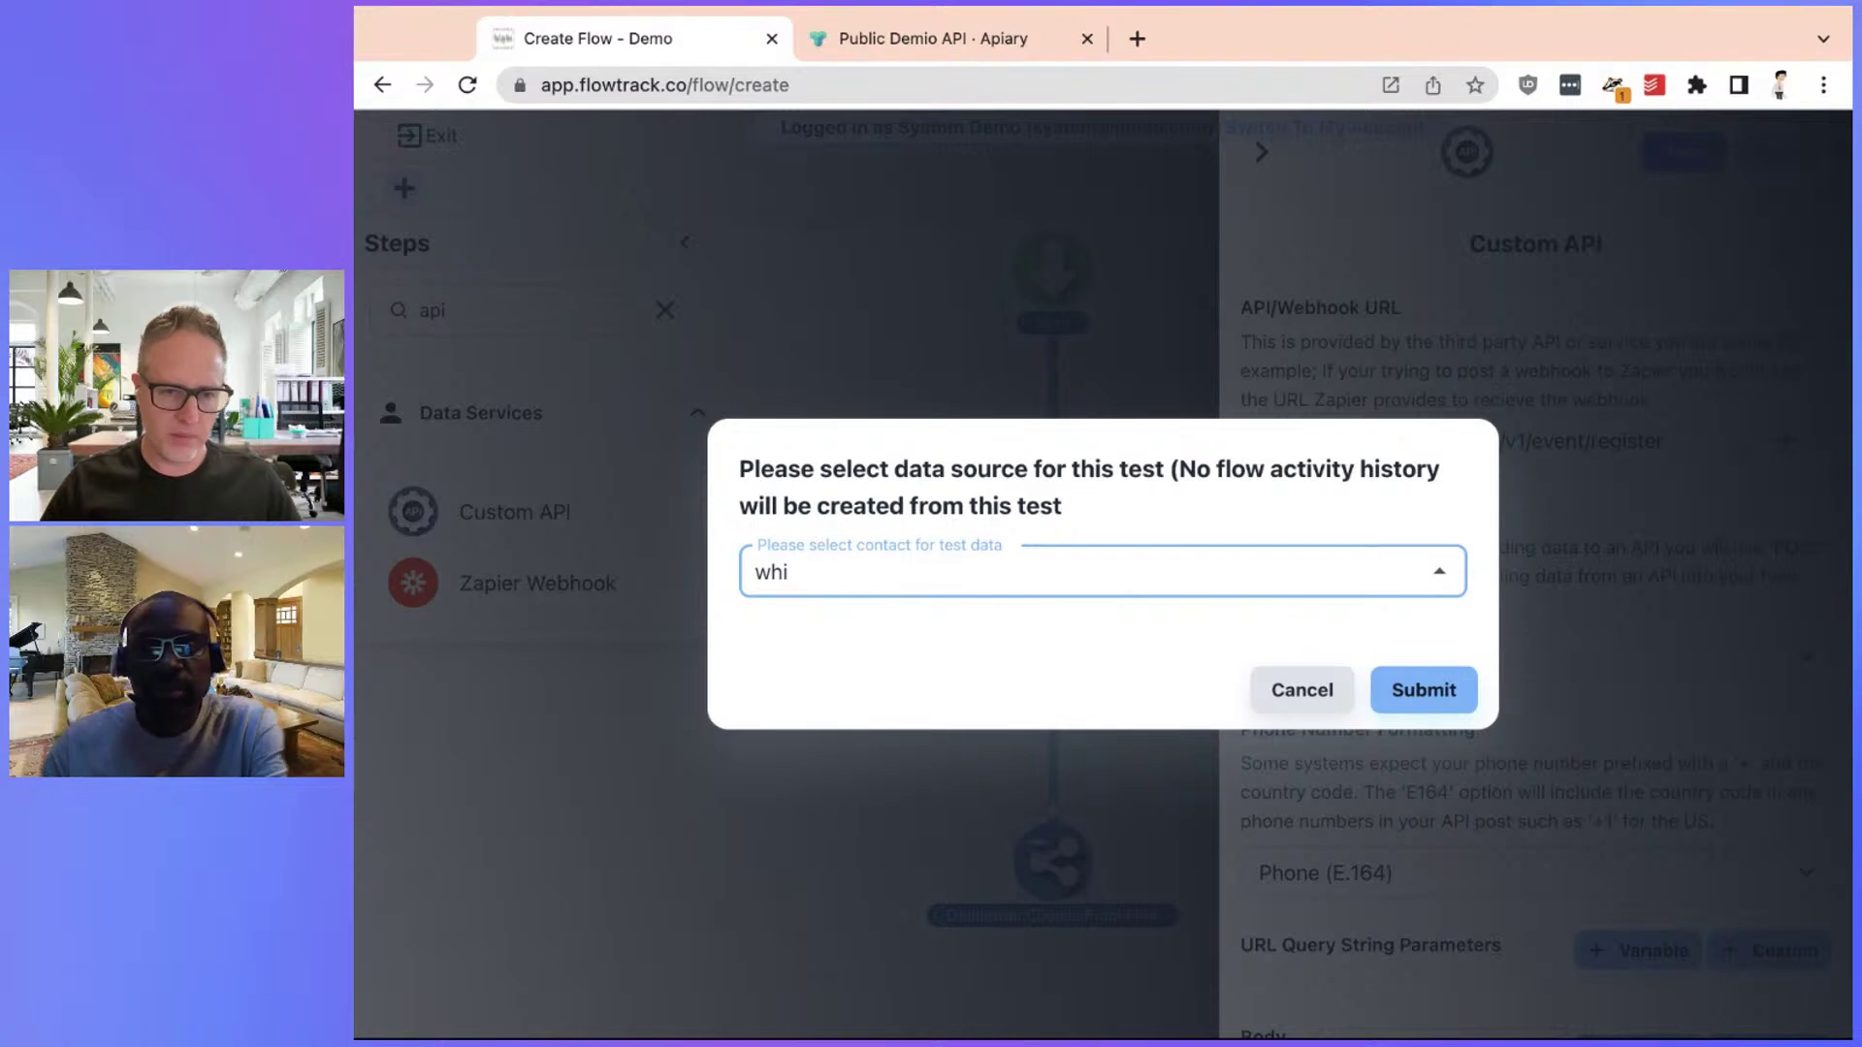
{"action": "key", "text": "BackSpace"}
{"action": "key", "text": "BackSpace"}
{"action": "key", "text": "BackSpace"}
{"action": "type", "text": "bo"}
{"action": "key", "text": "ctrl+a"}
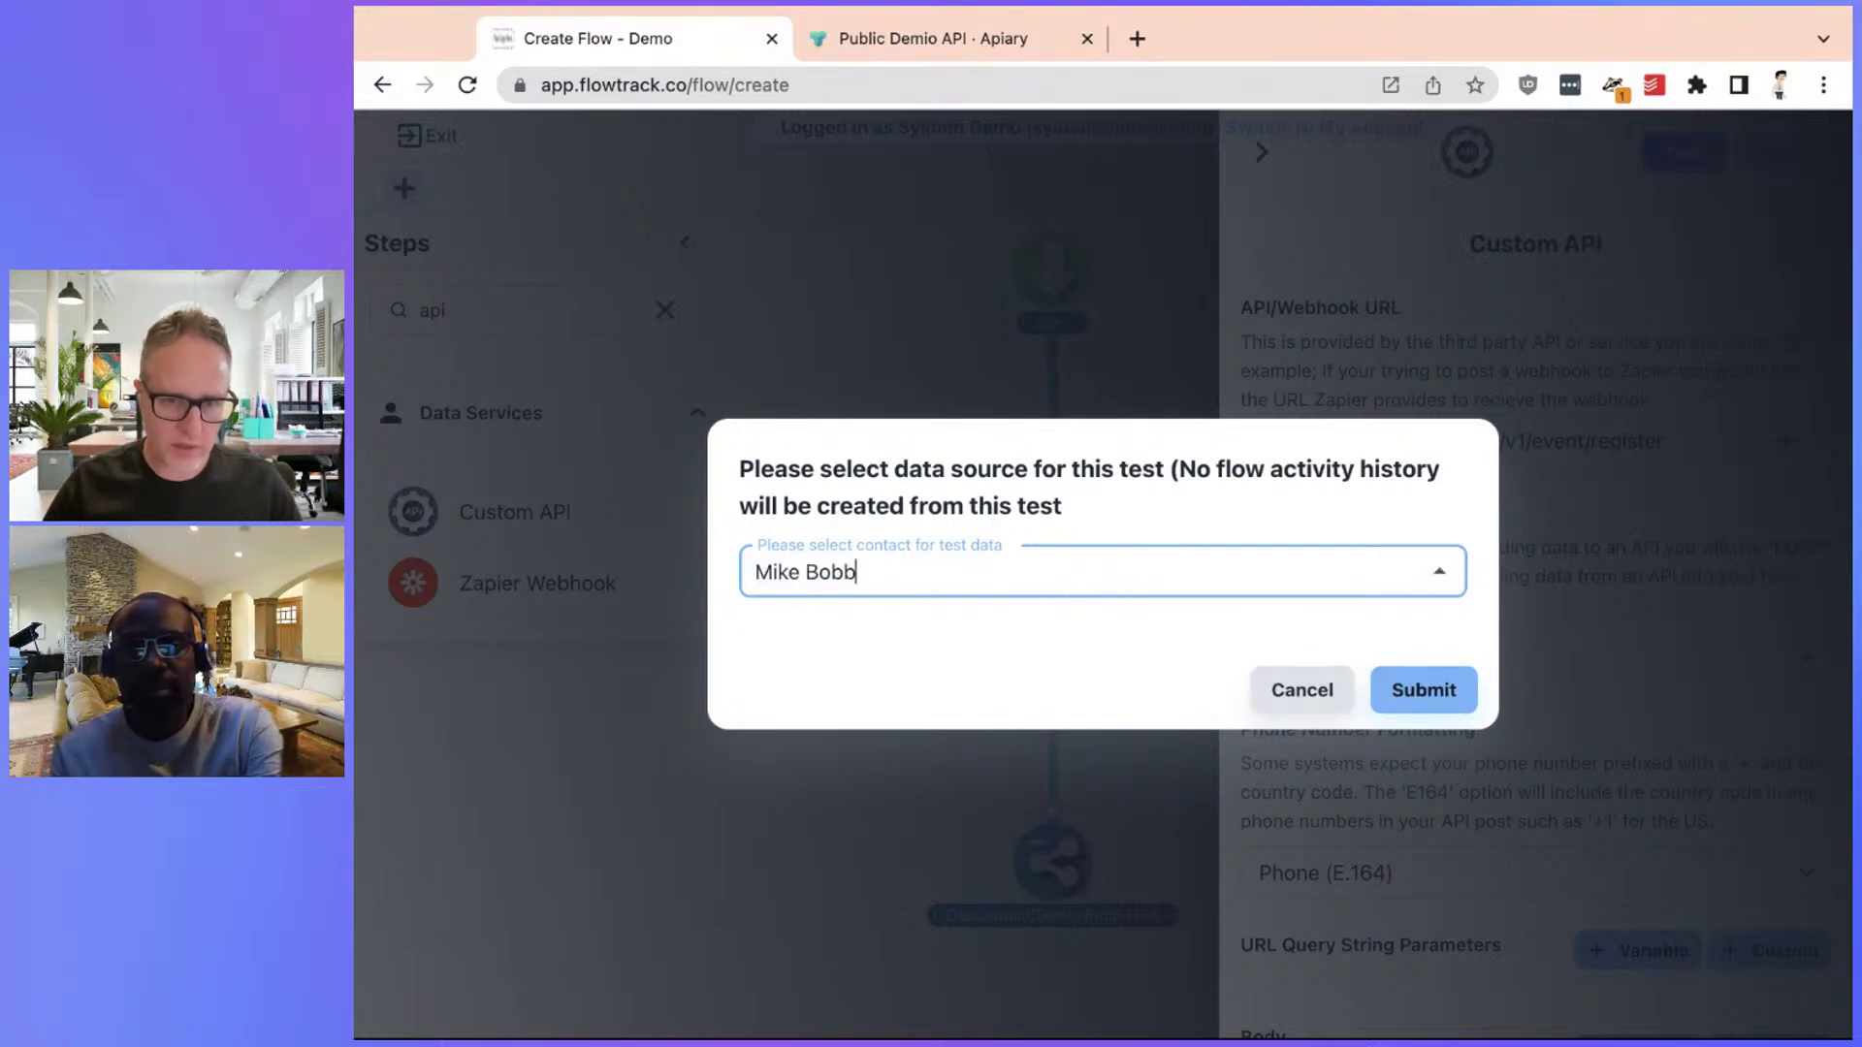
{"action": "key", "text": "ctrl+a"}
{"action": "type", "text": "b"}
{"action": "key", "text": "Escape"}
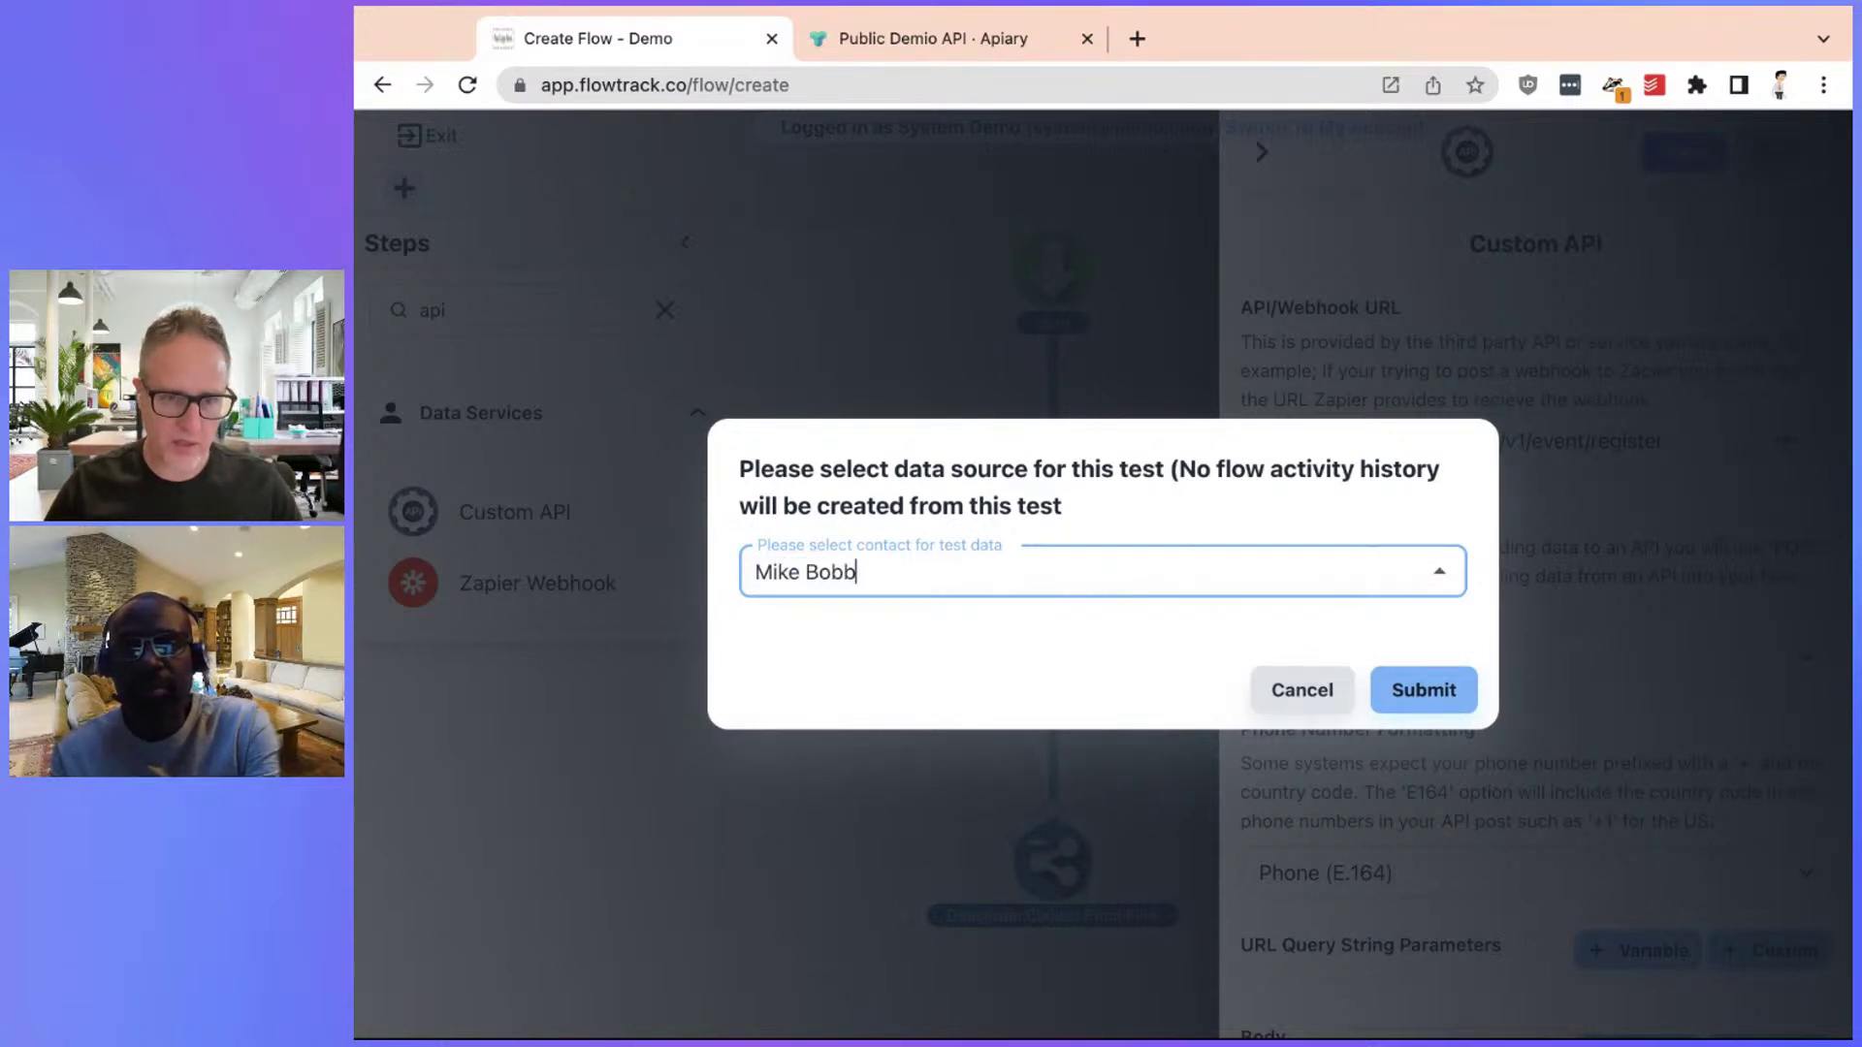
{"action": "left_click", "coordinate": [1280, 695]}
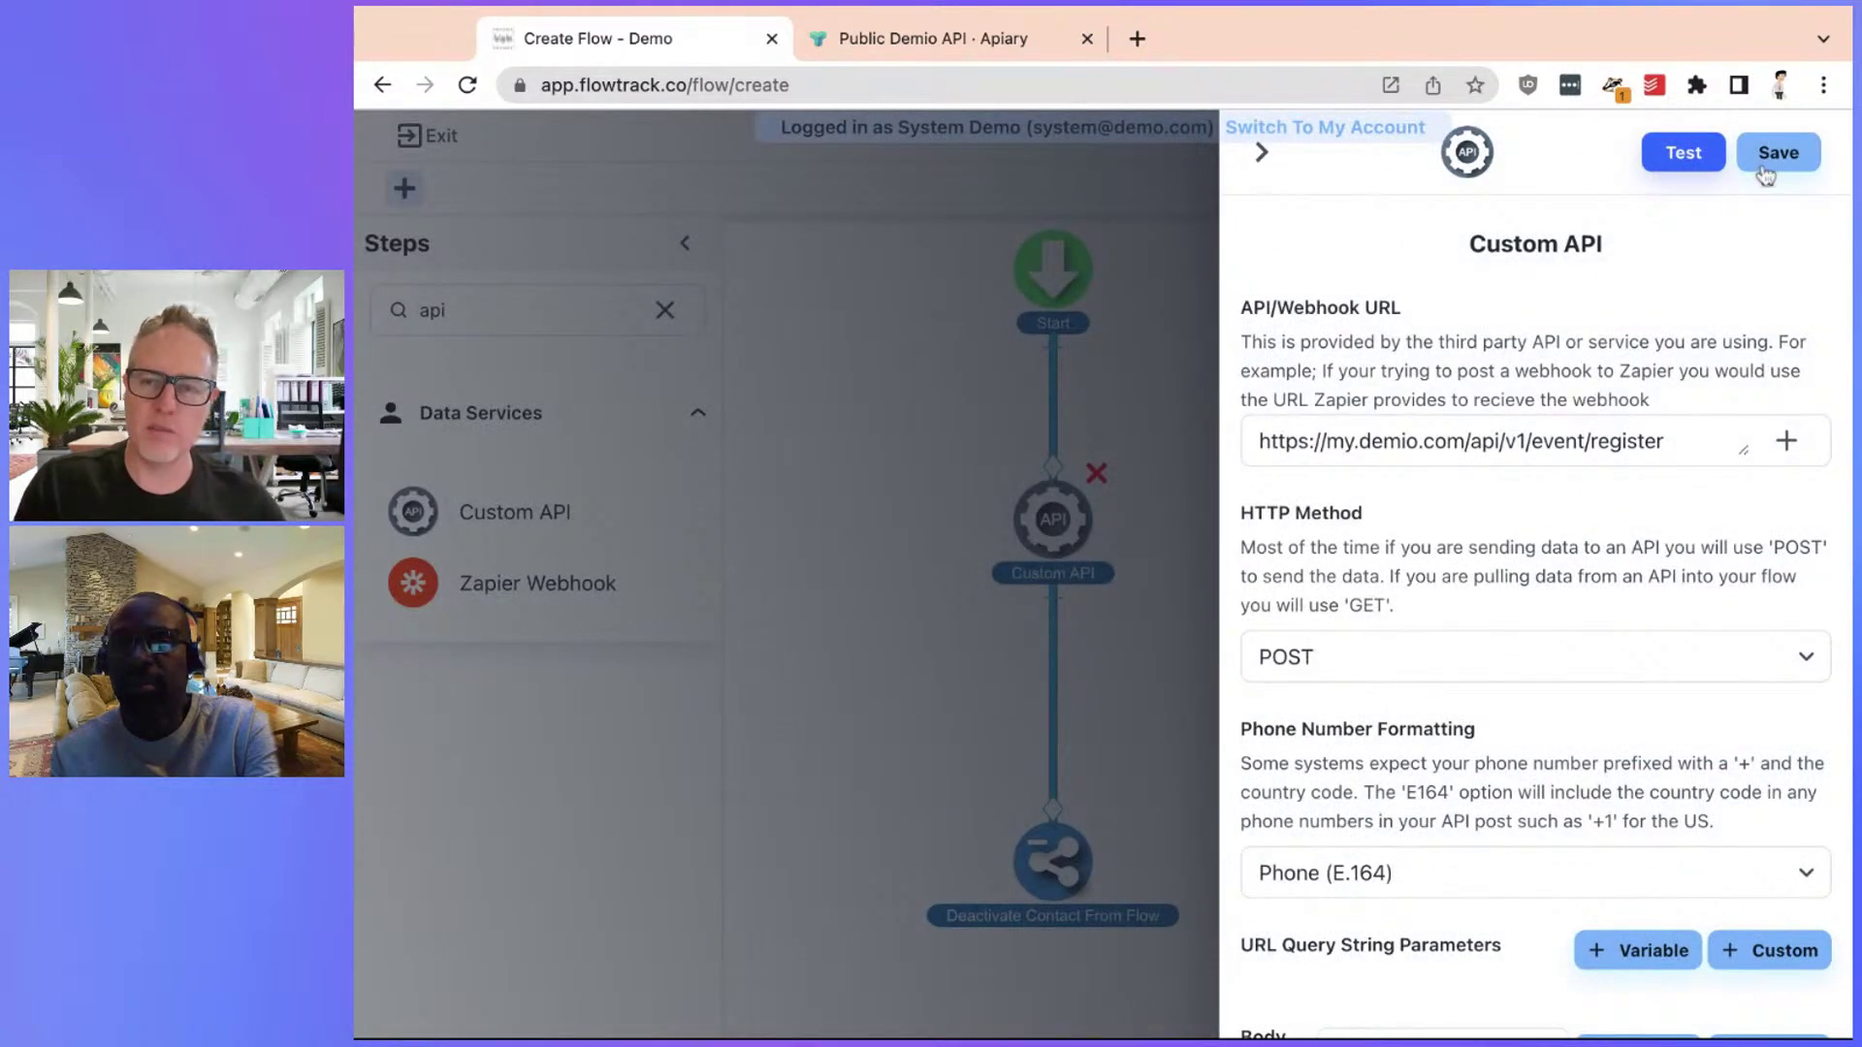
{"action": "left_click", "coordinate": [1765, 175]}
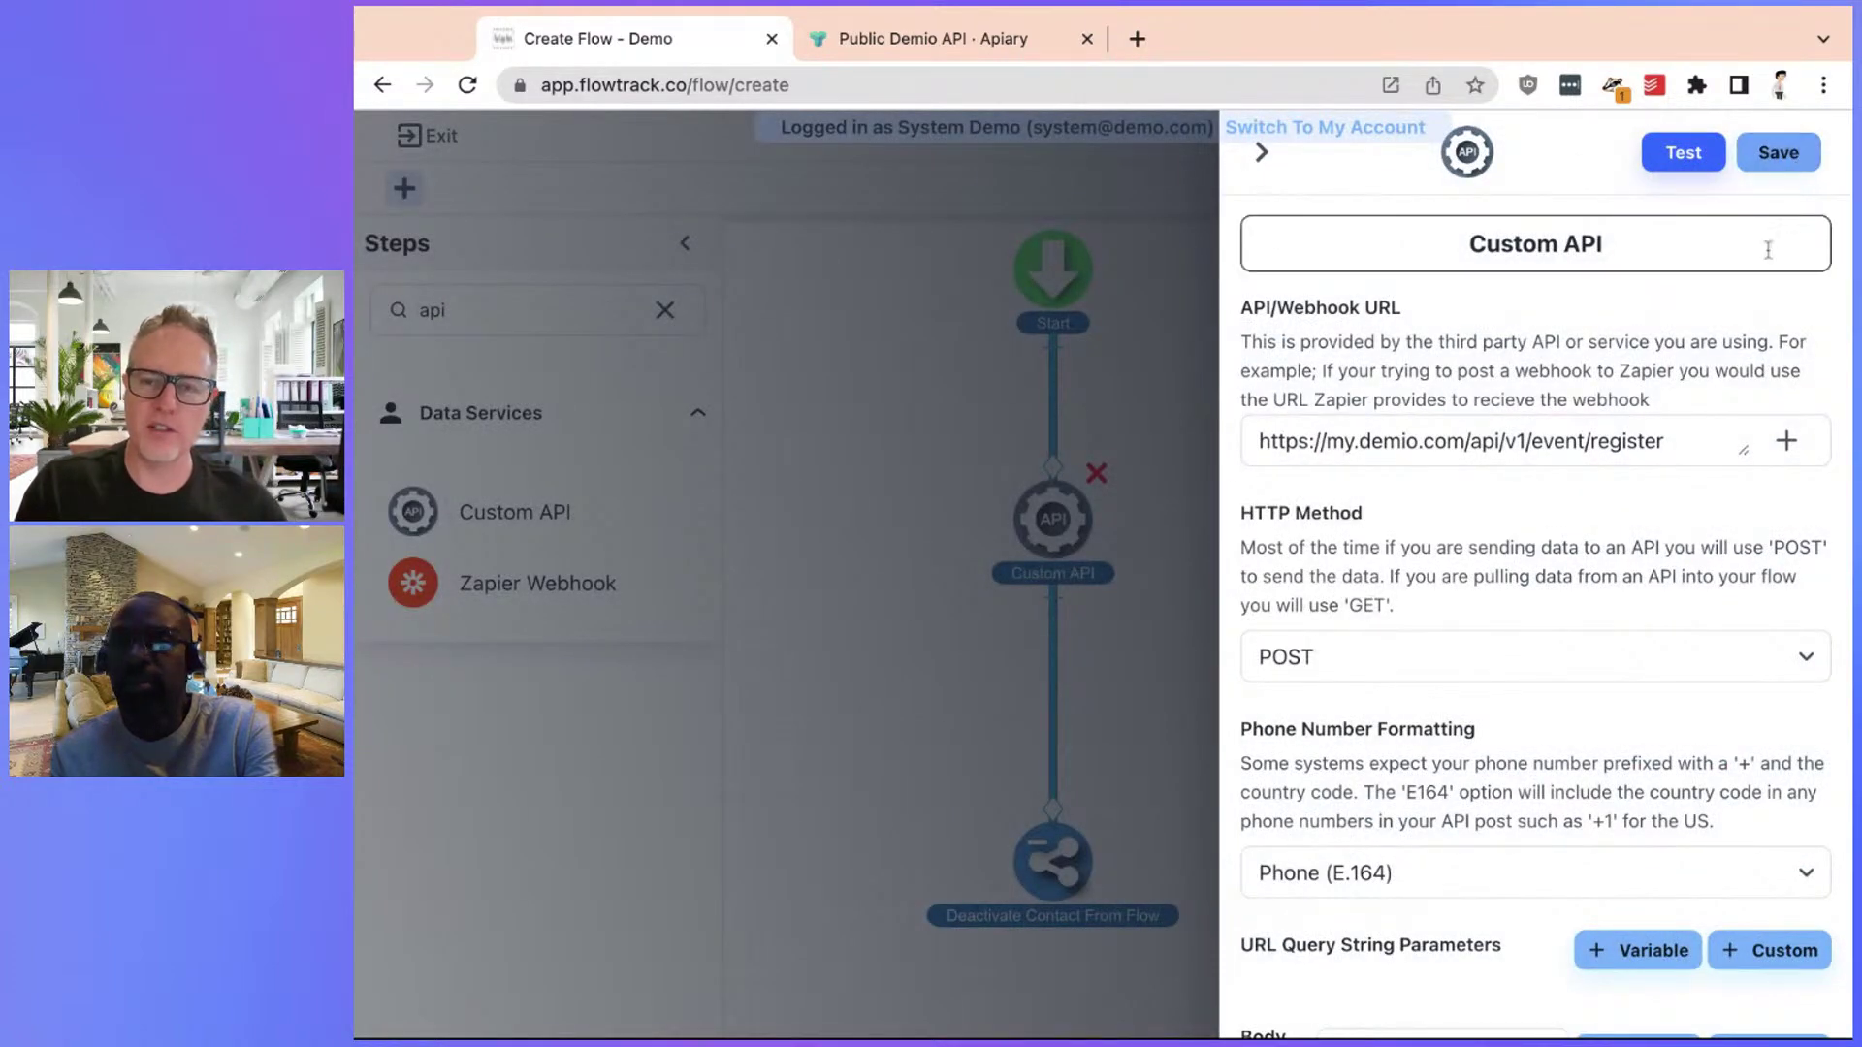
Save the flow, rename it from 'Draft Flow' to 'Demio Webinar Registration', and publish it
{"action": "left_click", "coordinate": [1278, 157]}
{"action": "left_click", "coordinate": [1775, 146]}
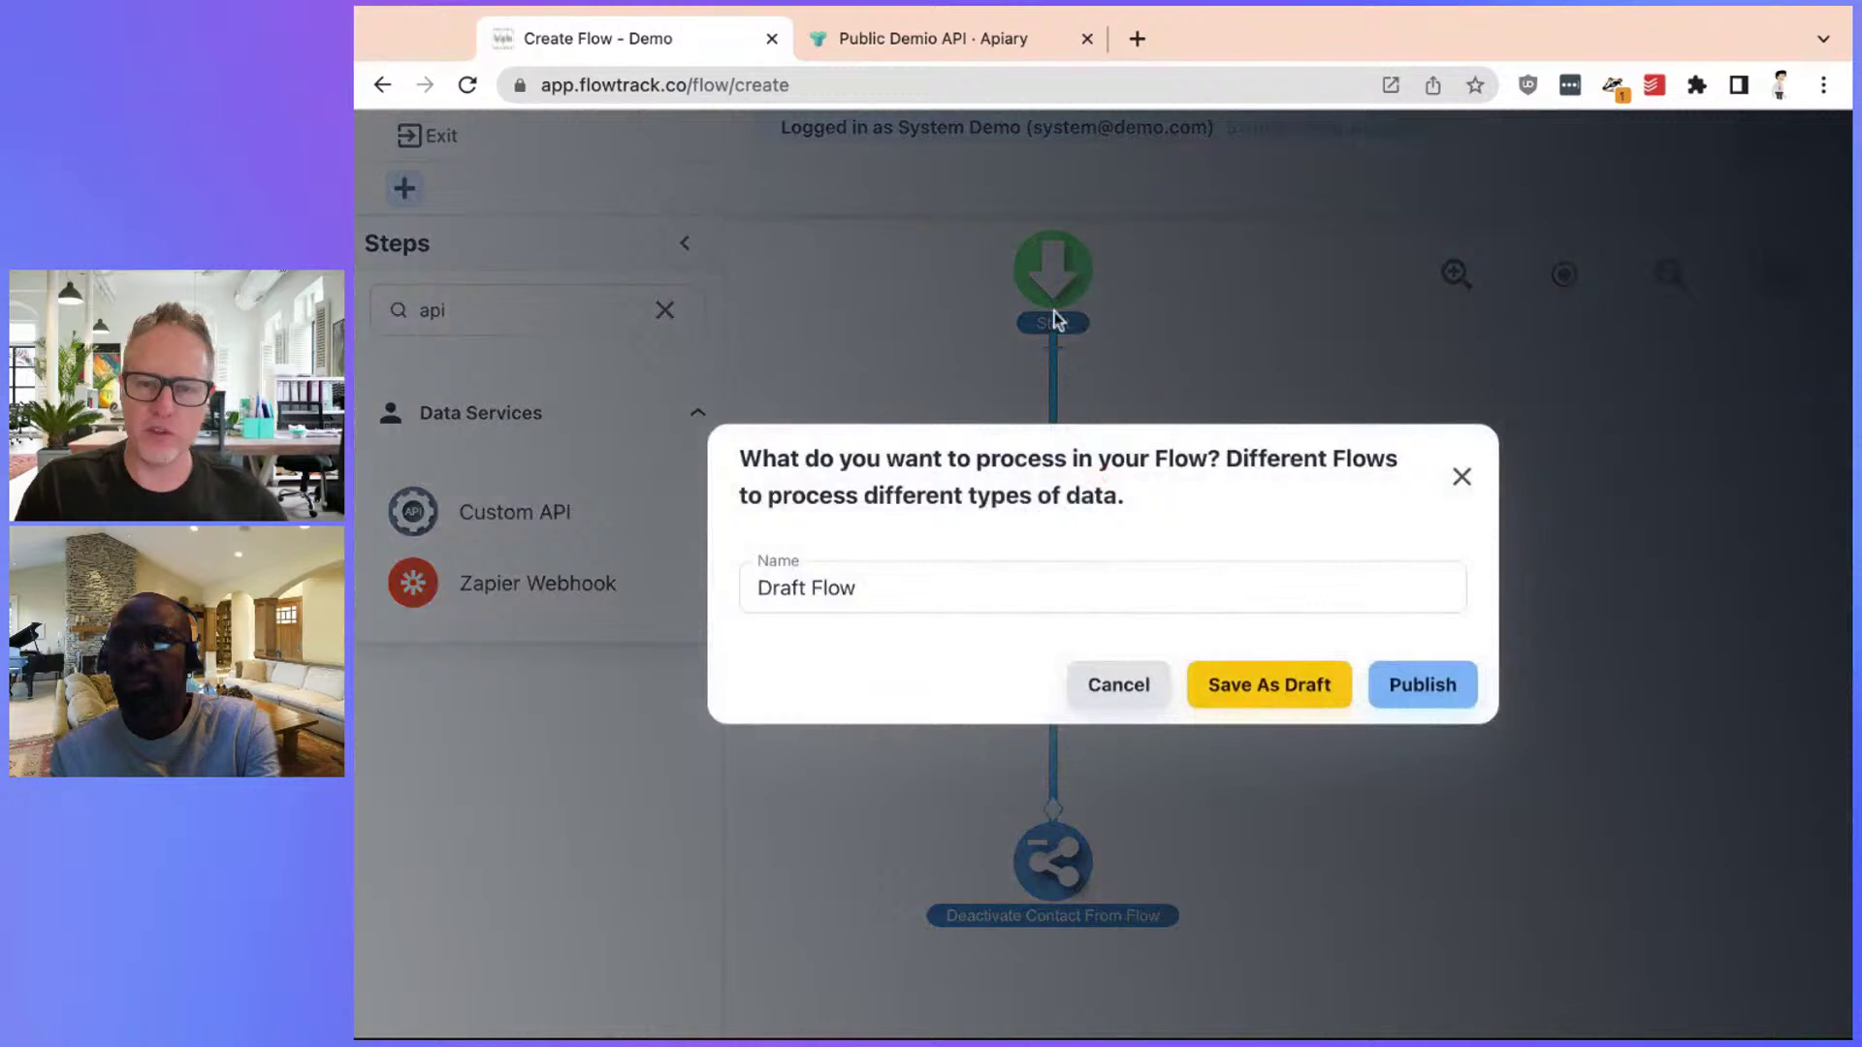
{"action": "triple_click", "coordinate": [904, 594]}
{"action": "type", "text": "Demio Webinar Registrion"}
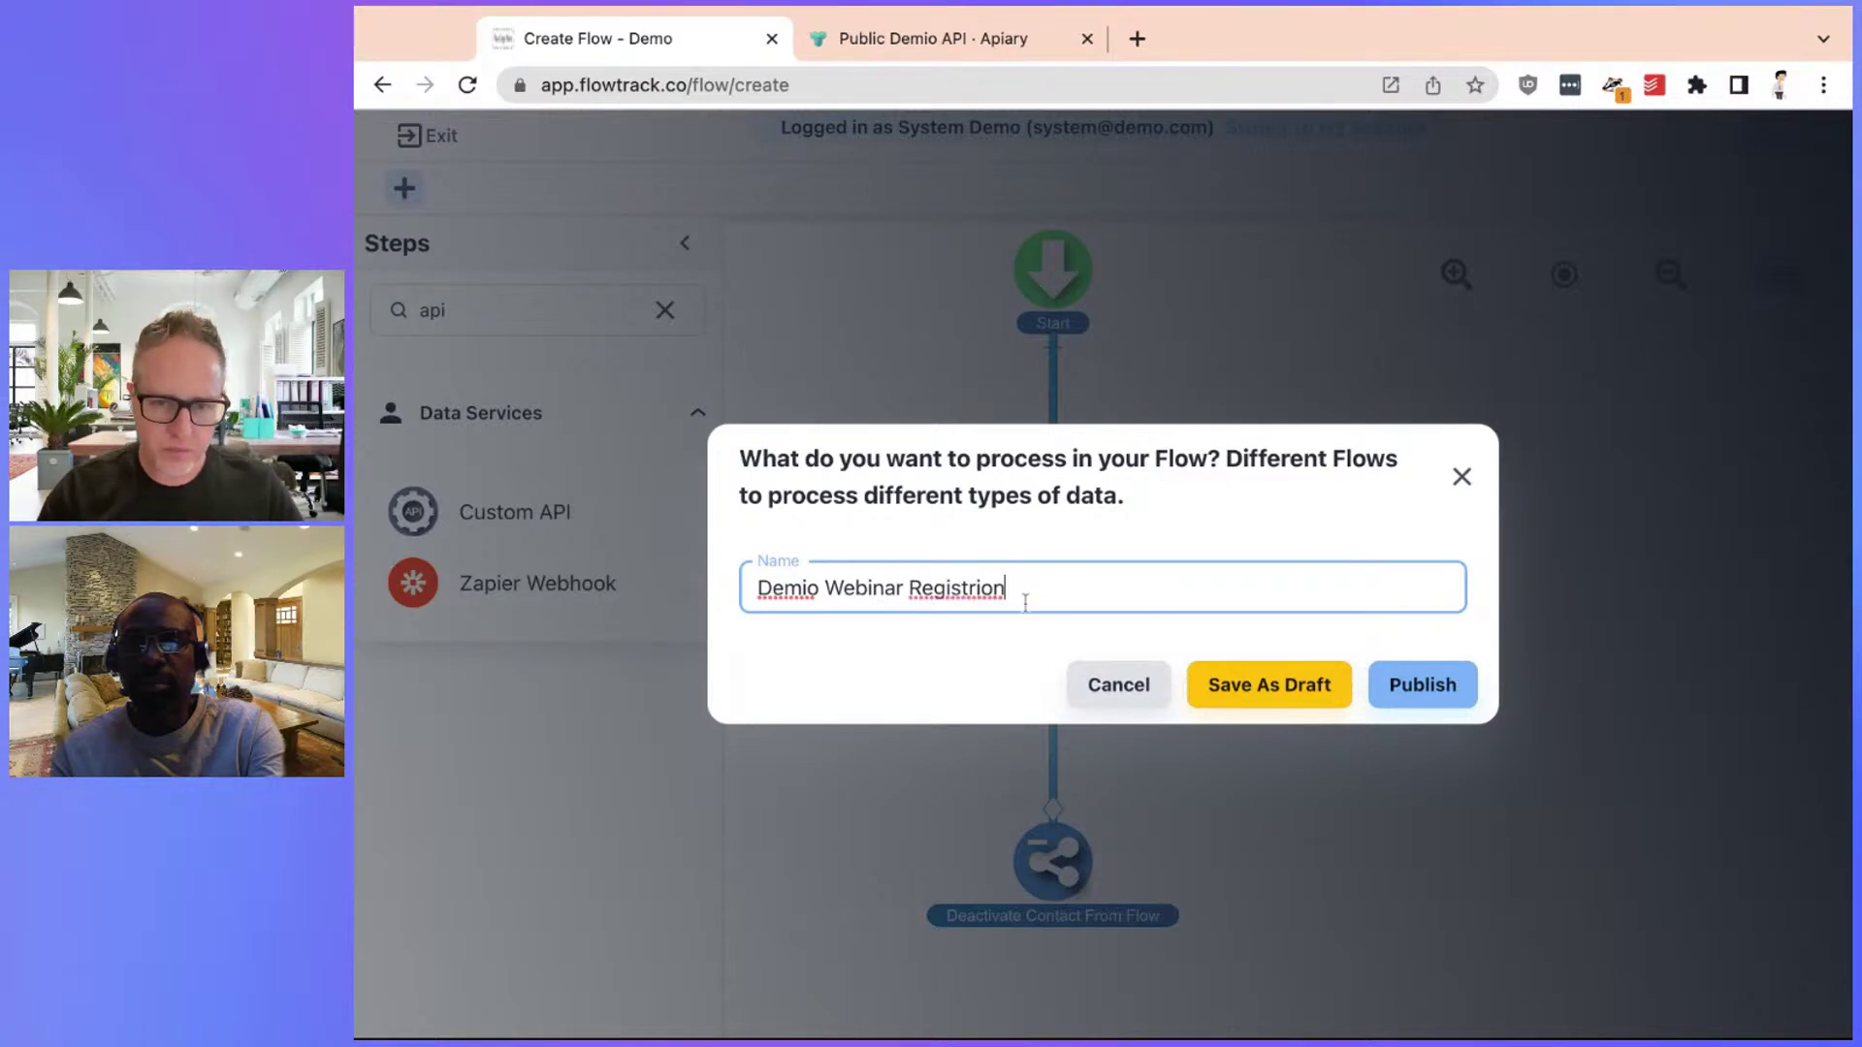
{"action": "double_click", "coordinate": [973, 589]}
{"action": "type", "text": "Registration"}
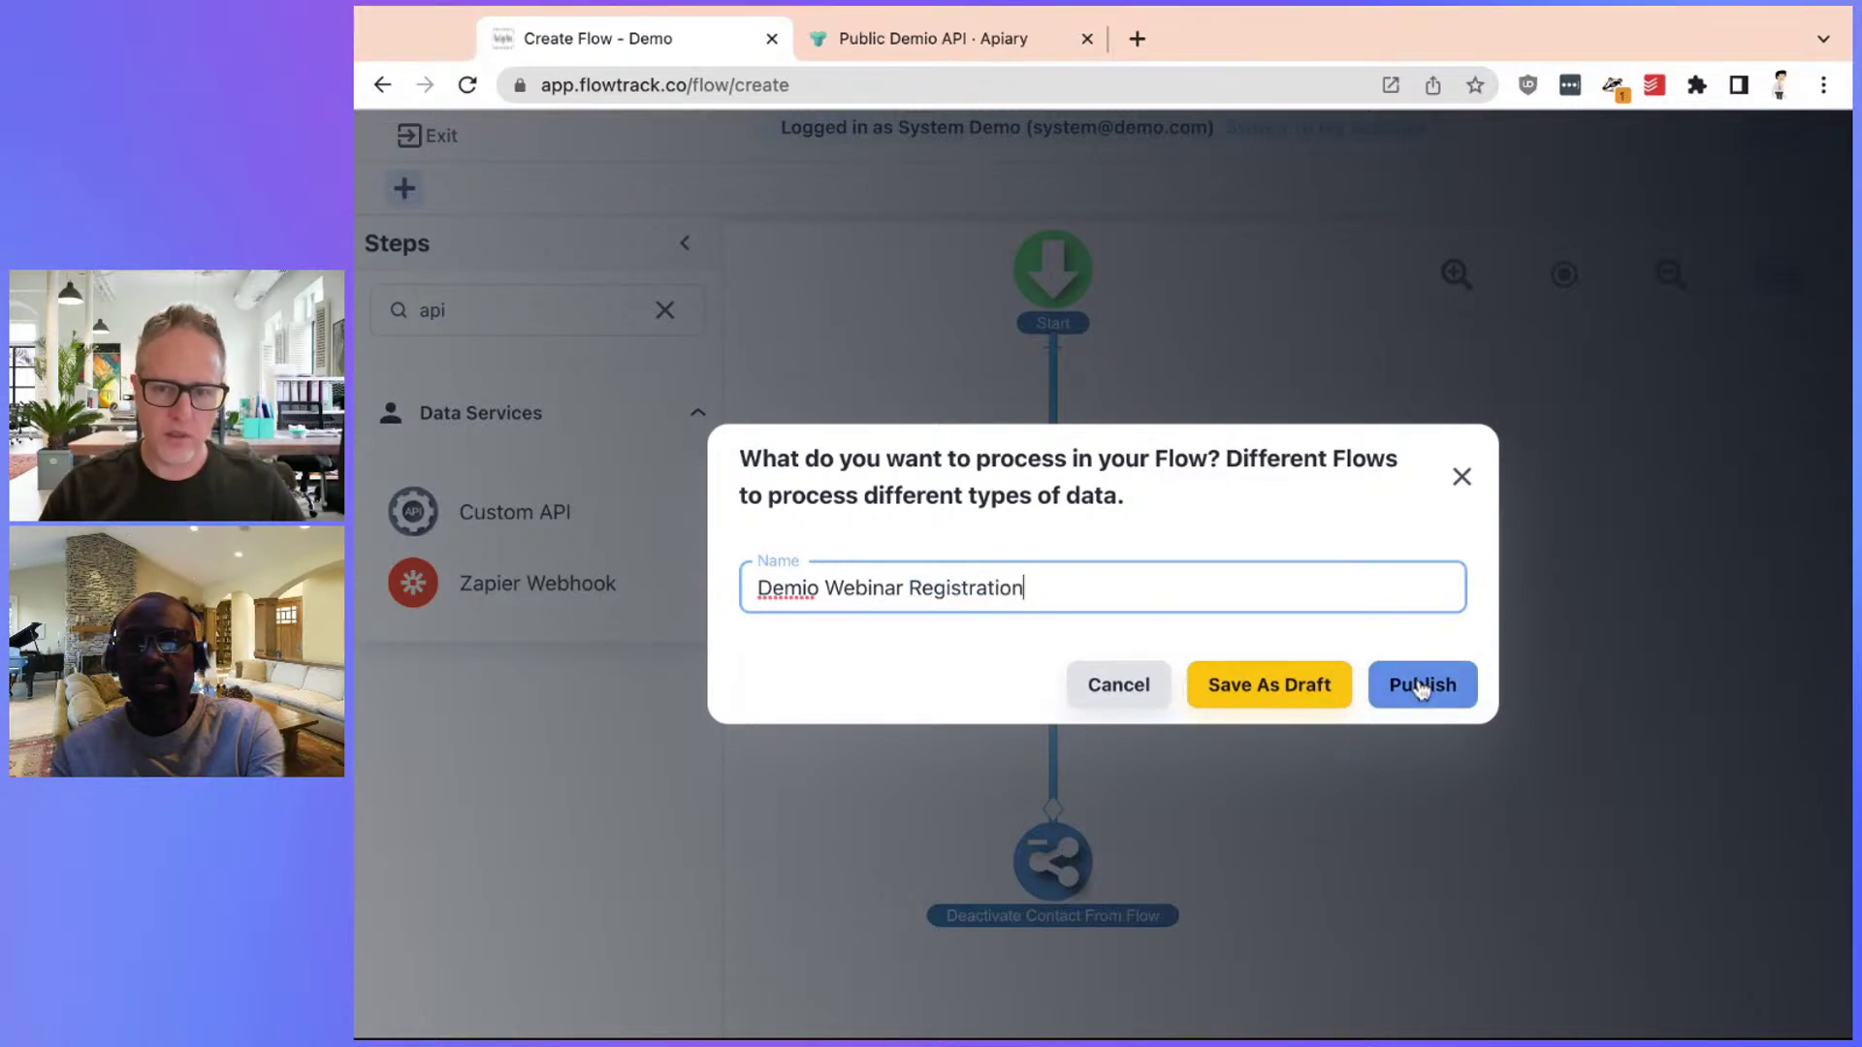
{"action": "left_click", "coordinate": [1422, 686]}
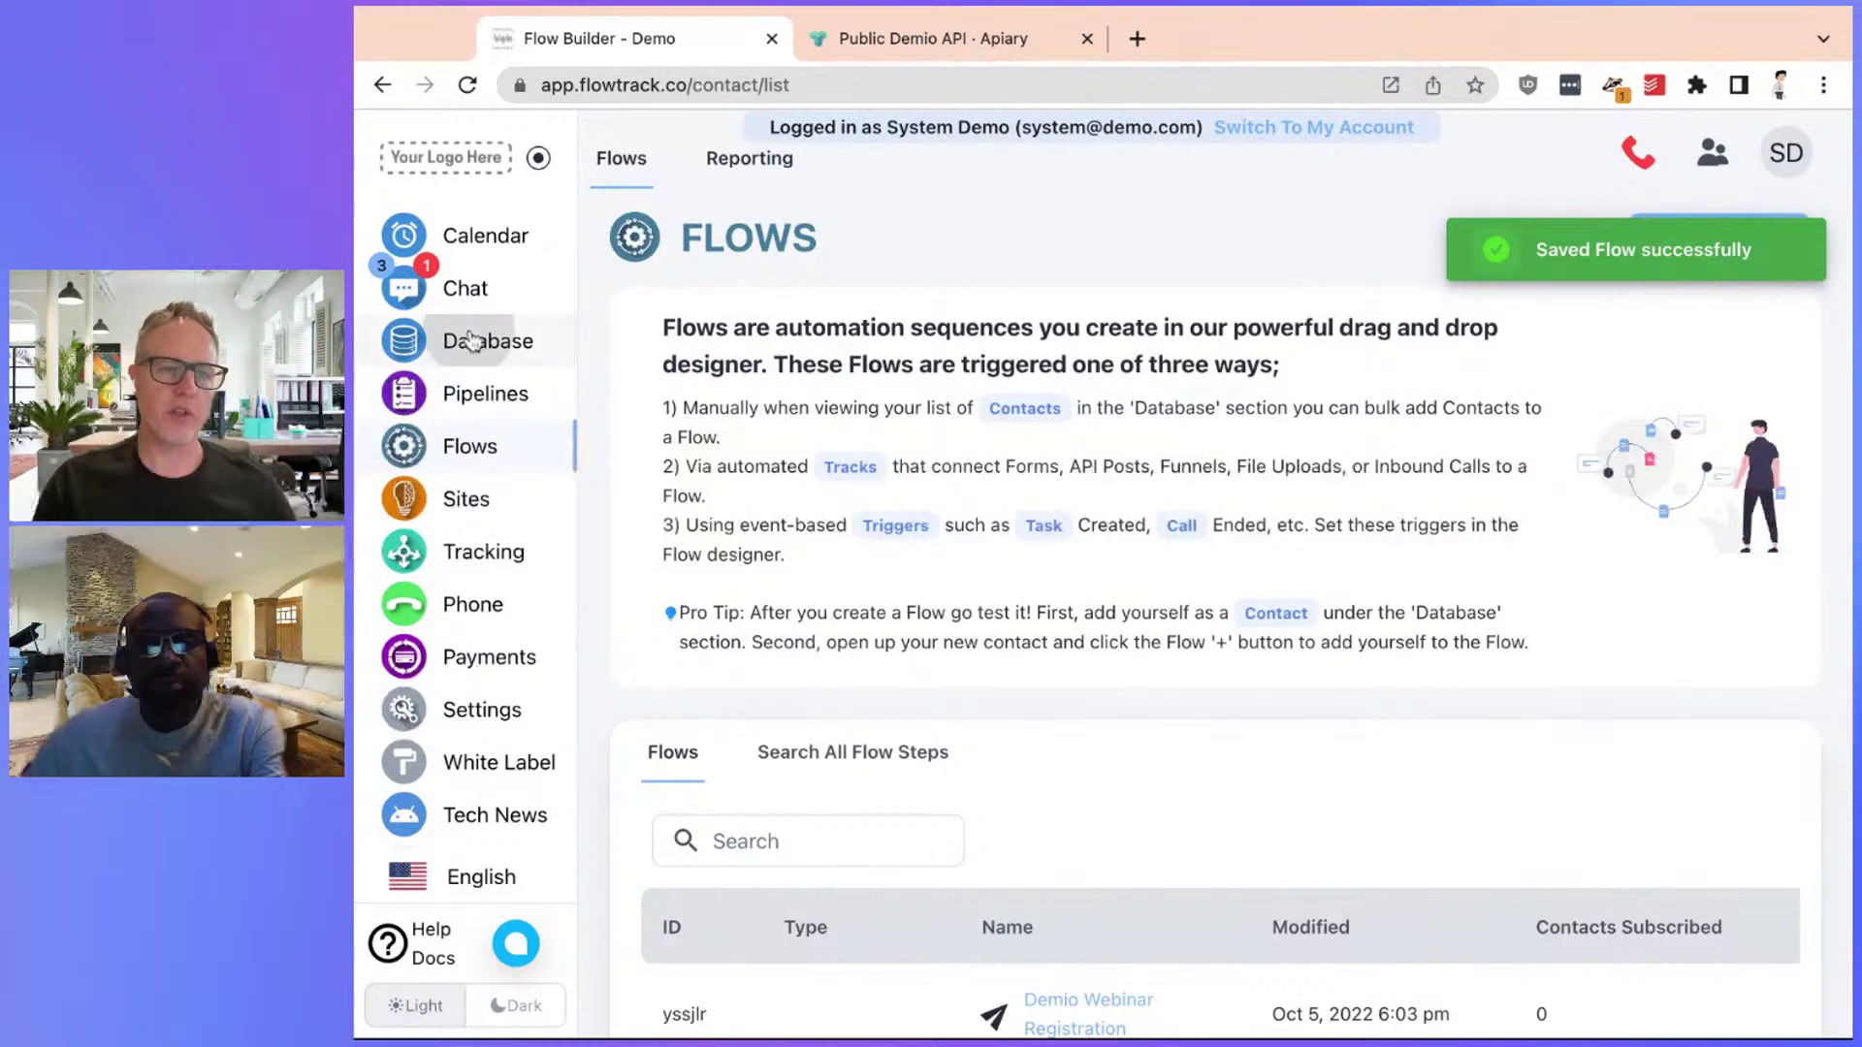
Create a Database contact with first name, last name and e-mail, then return to Flows
{"action": "left_click", "coordinate": [403, 340]}
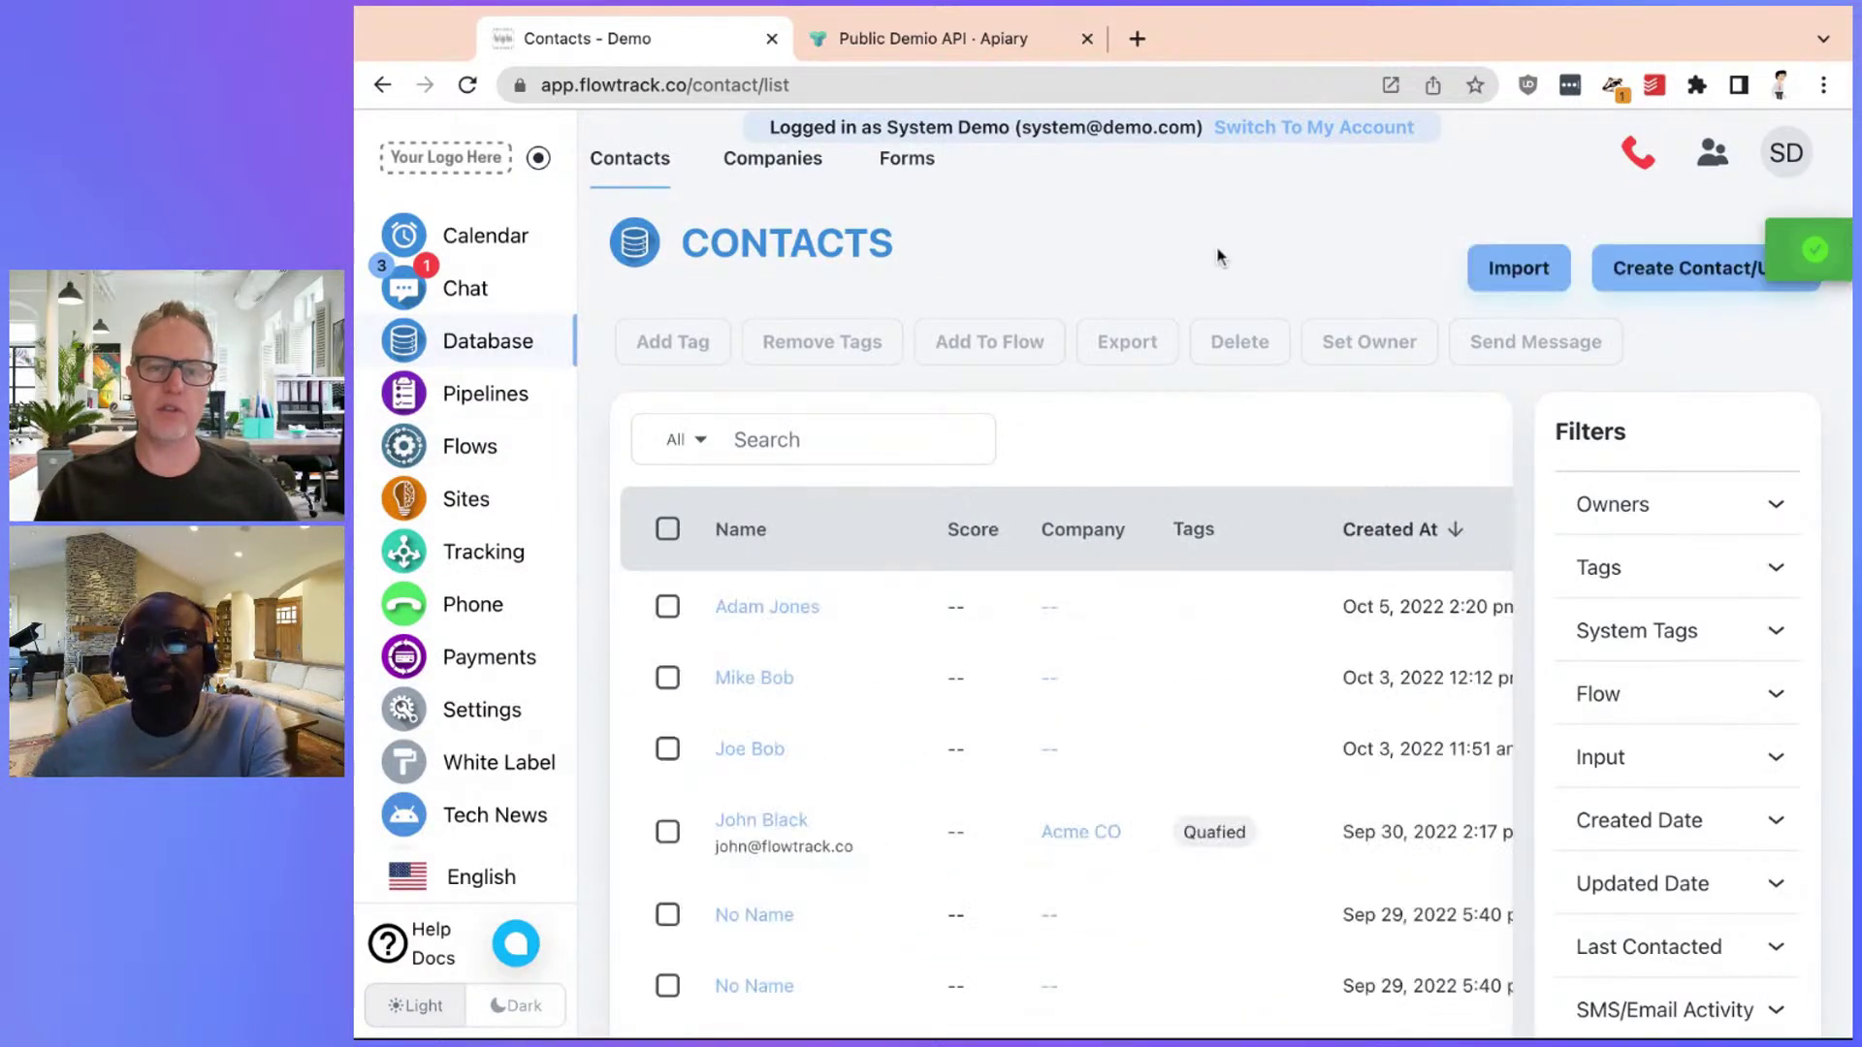
{"action": "left_click", "coordinate": [1647, 272]}
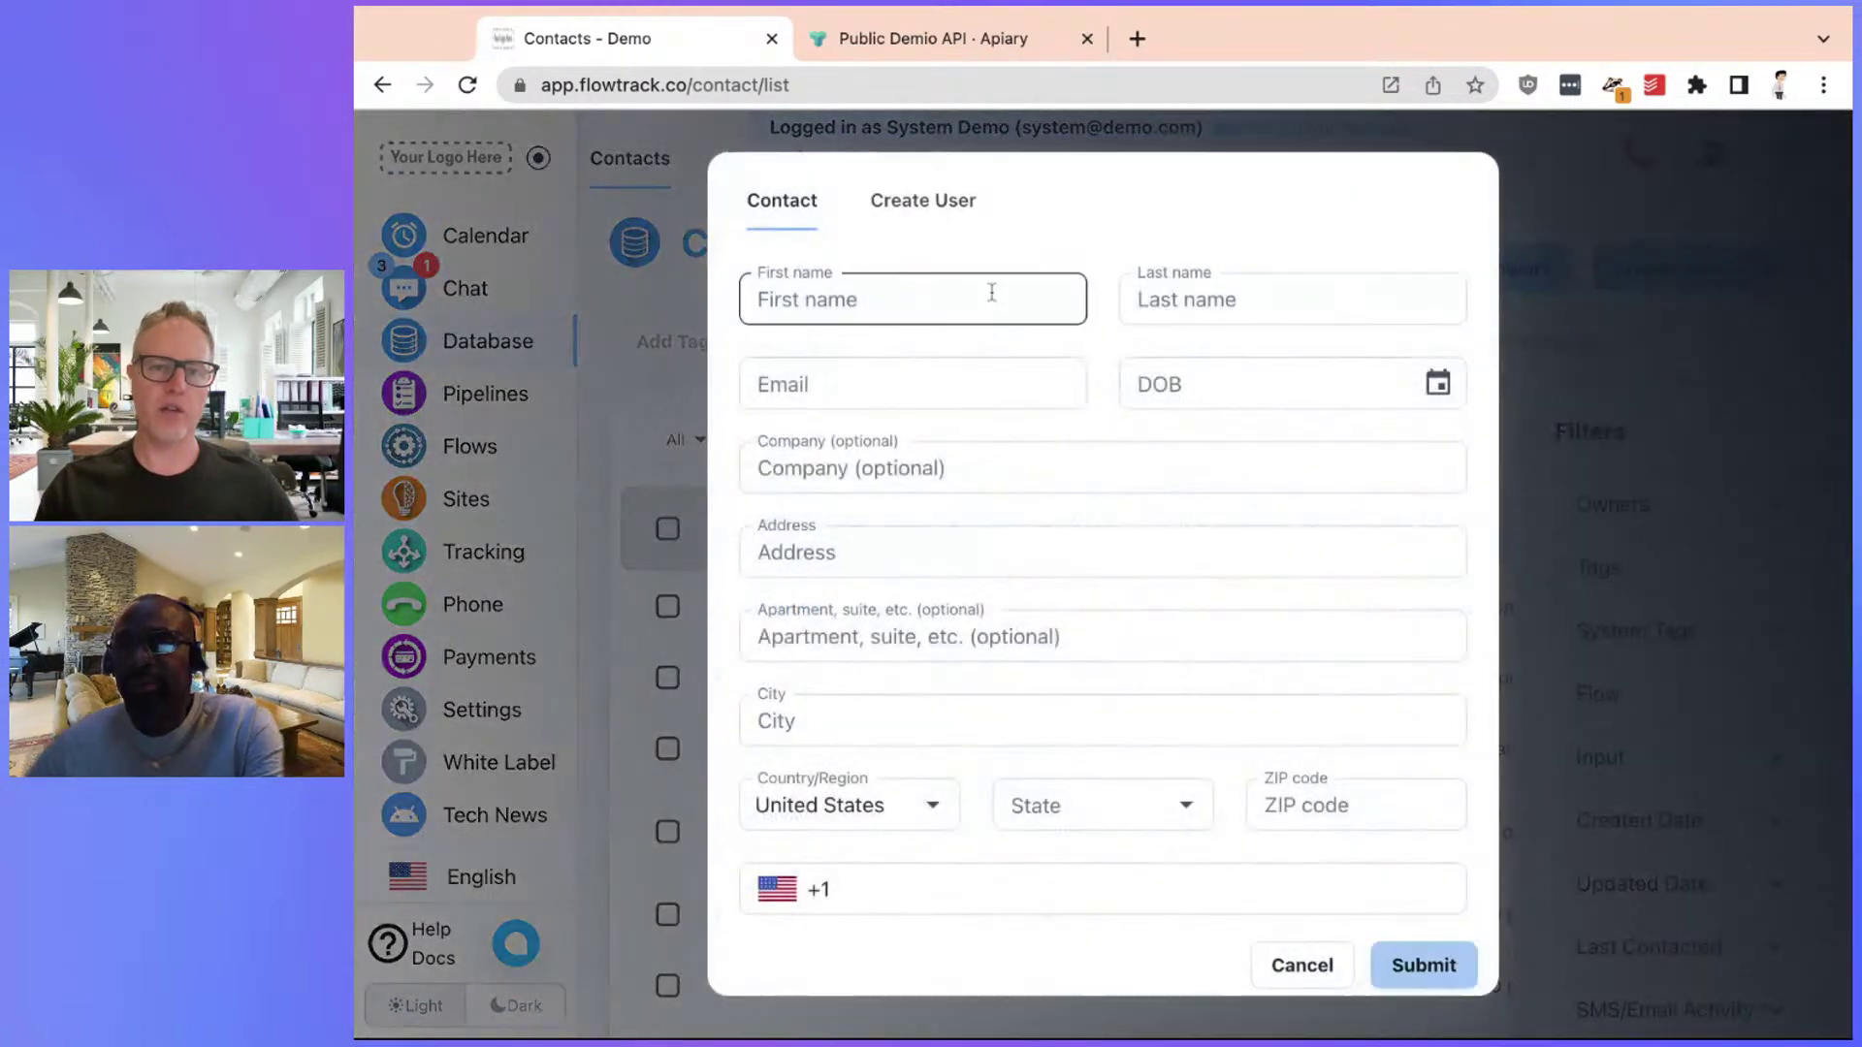
{"action": "left_click", "coordinate": [987, 292]}
{"action": "type", "text": "Mike"}
{"action": "key", "text": "Tab"}
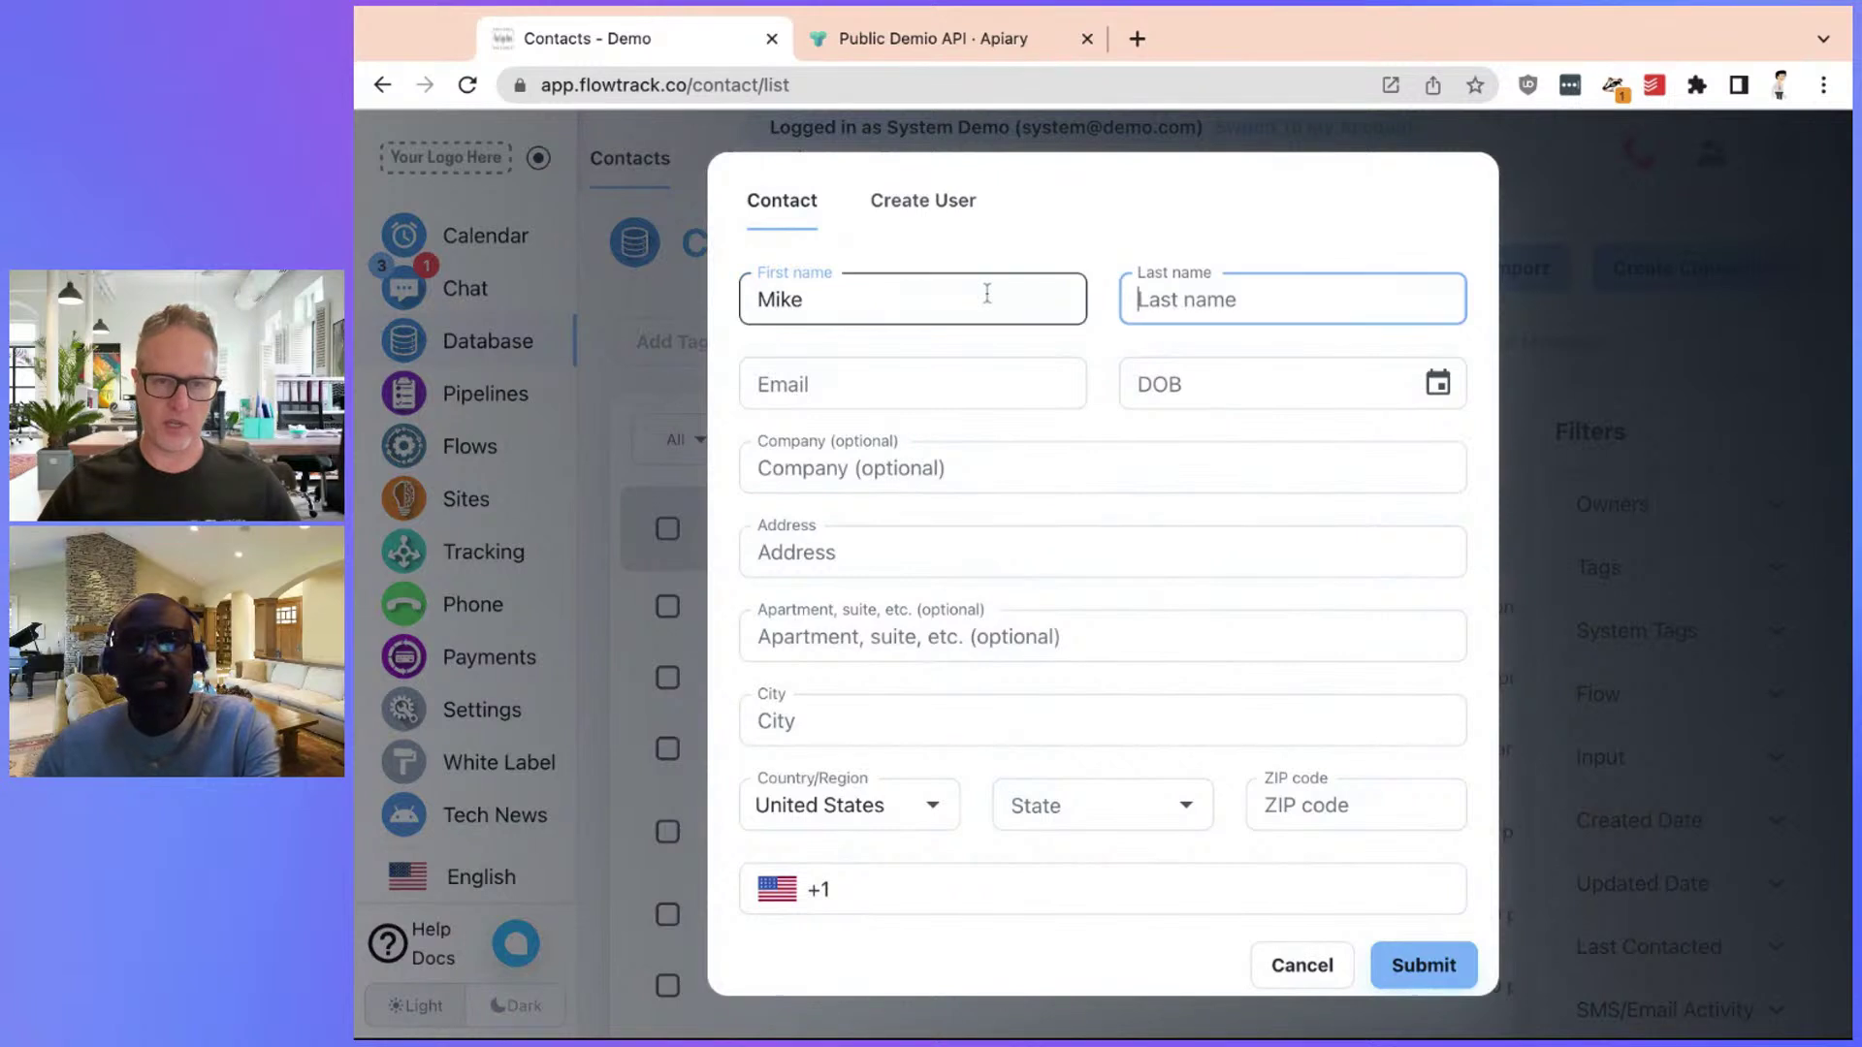
{"action": "type", "text": "Demi"}
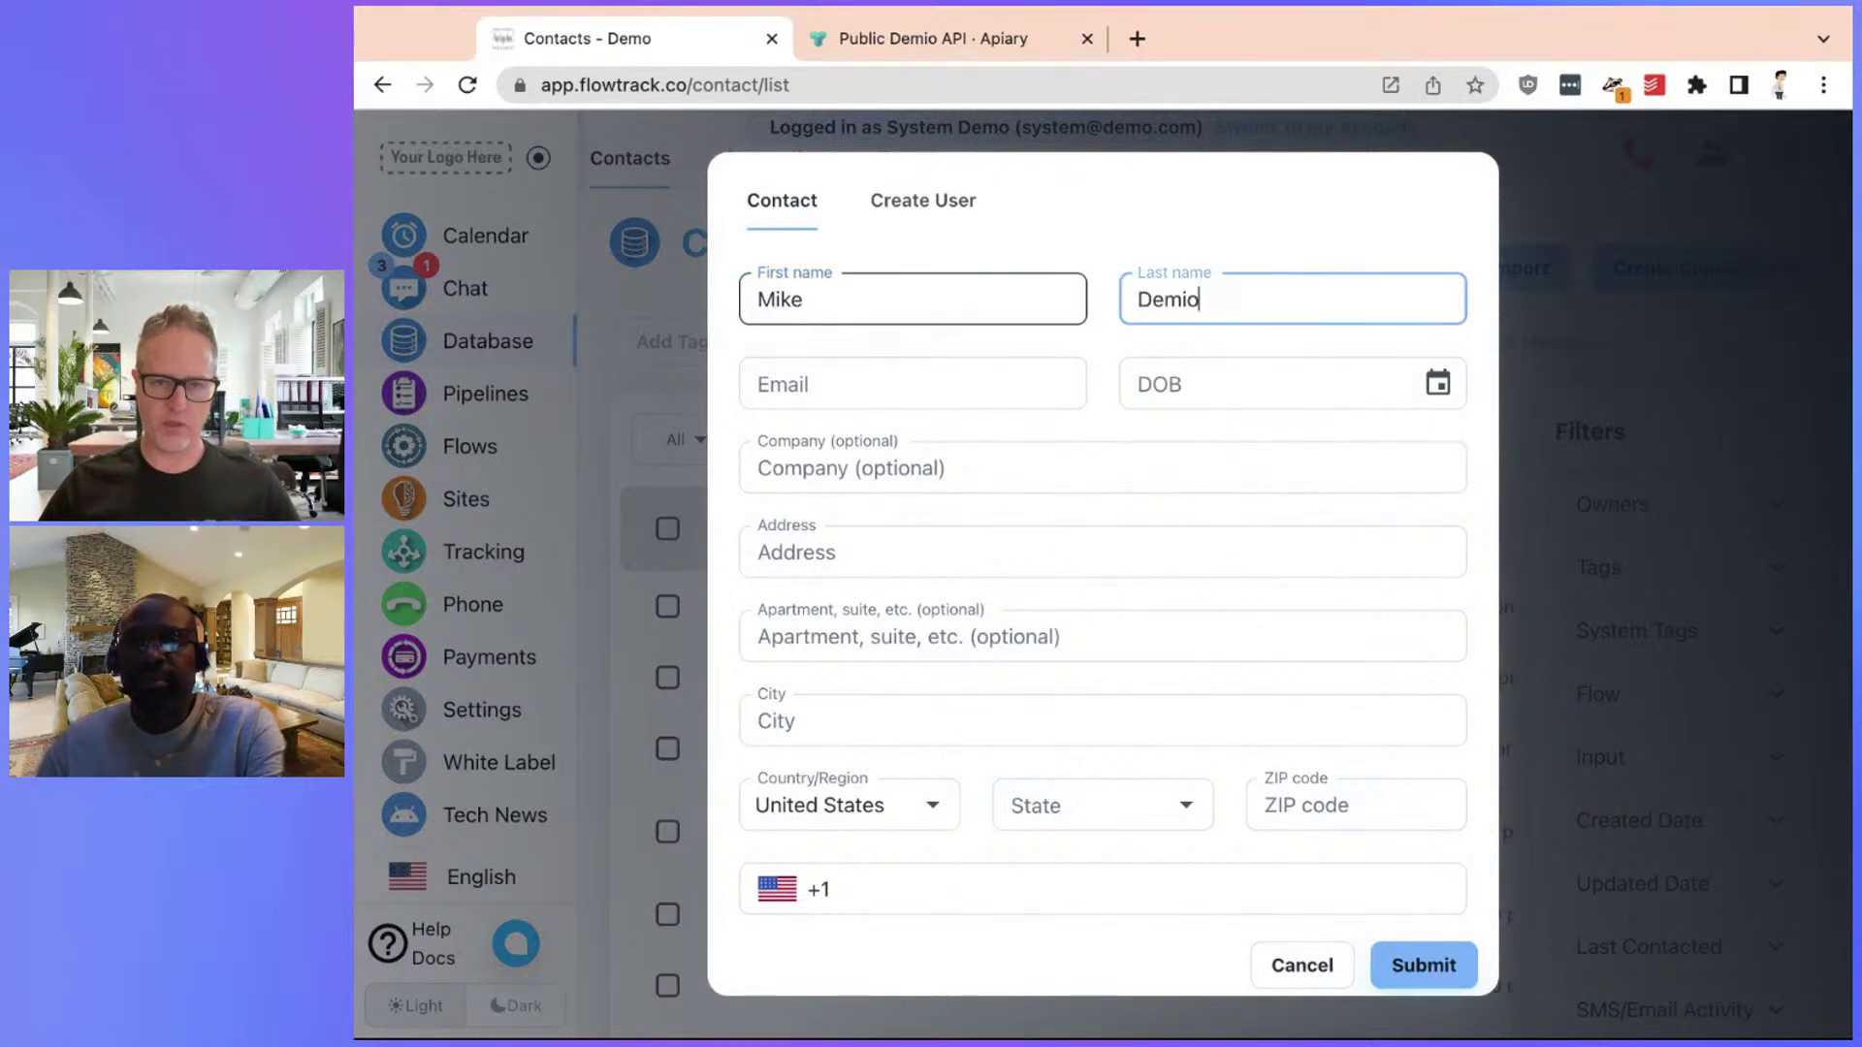
{"action": "type", "text": "o"}
{"action": "left_click", "coordinate": [881, 387]}
{"action": "type", "text": "Mike"}
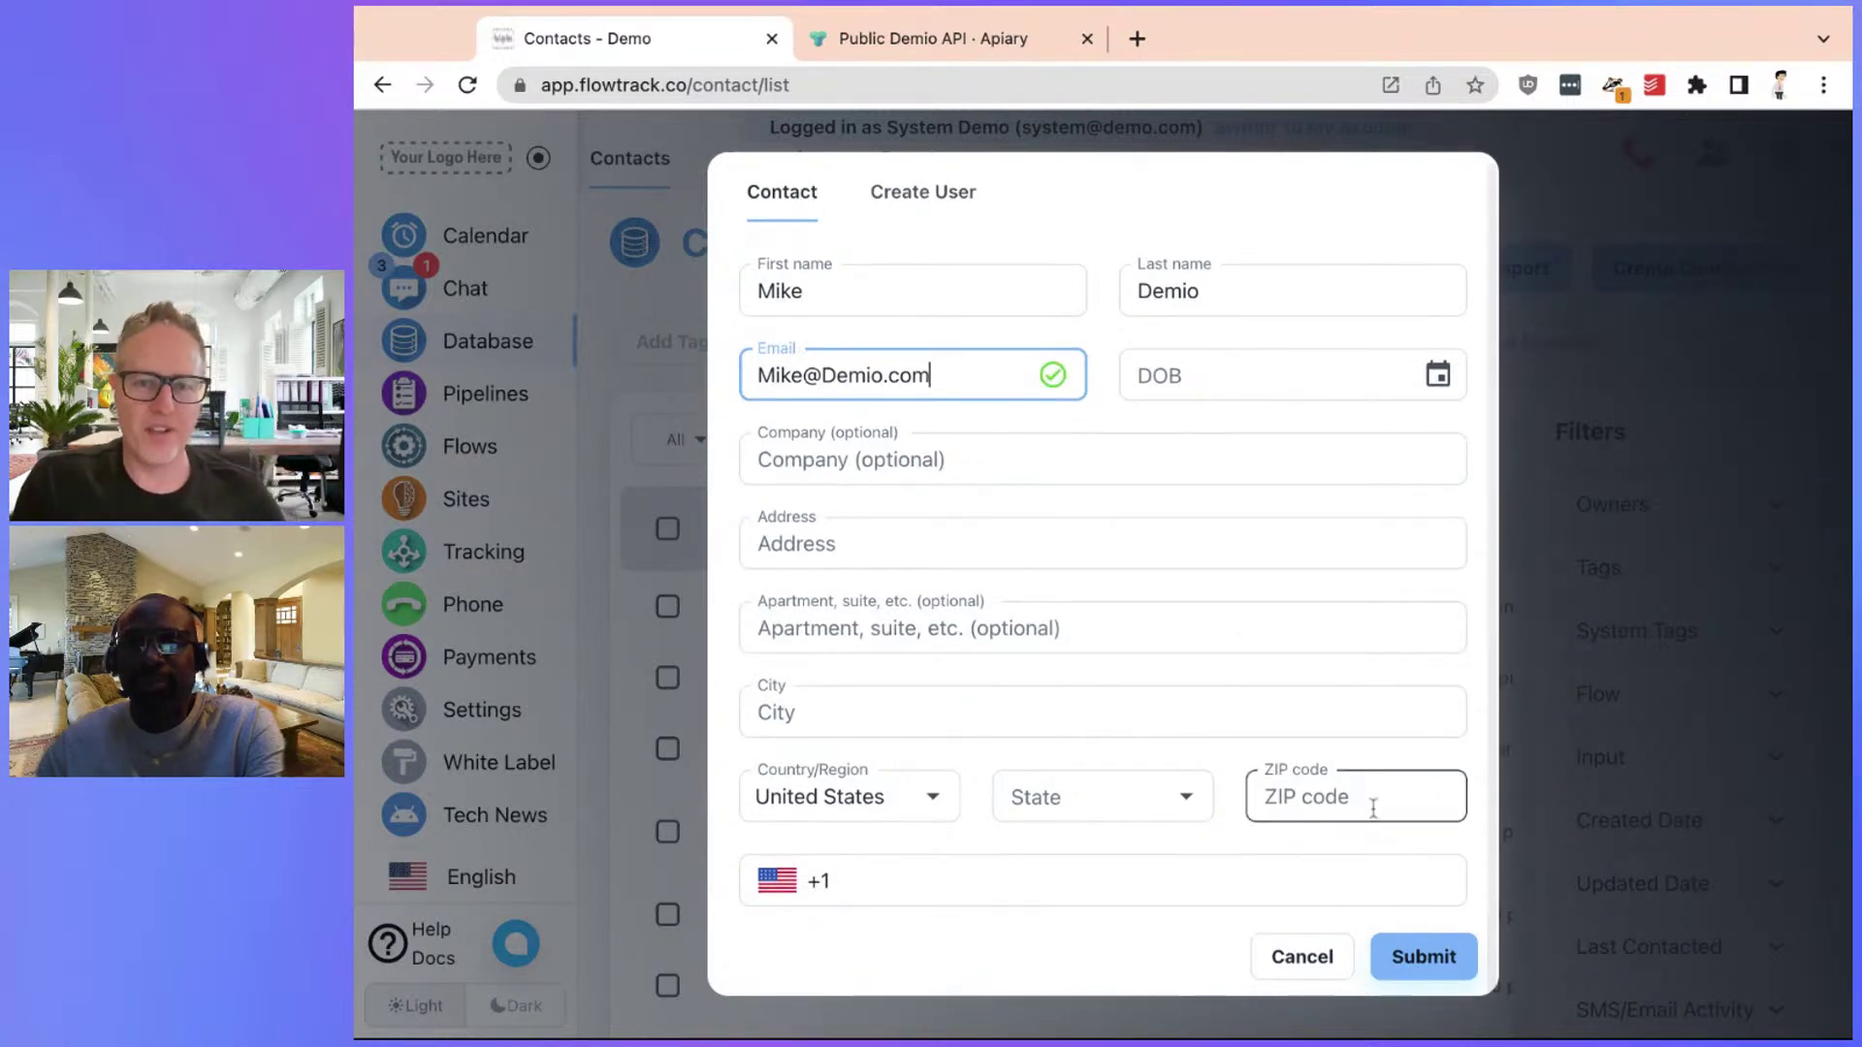
{"action": "left_click", "coordinate": [1425, 962]}
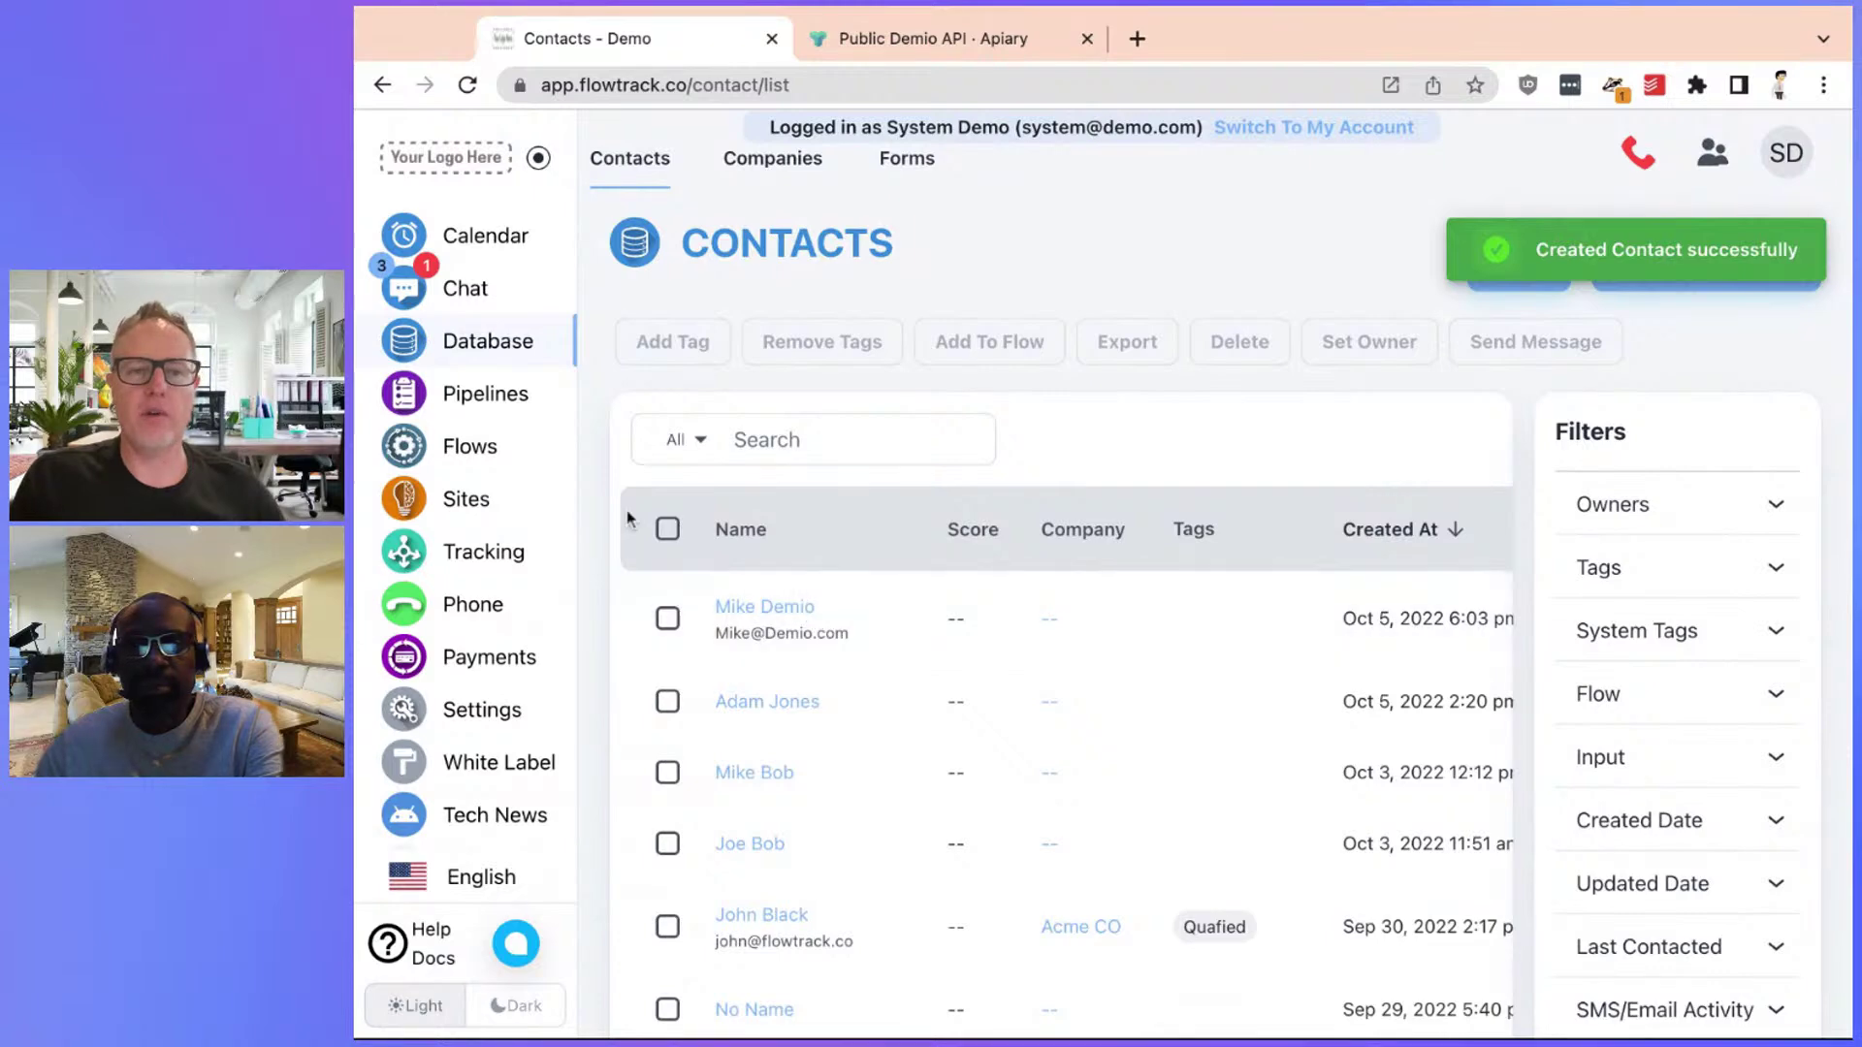
{"action": "left_click", "coordinate": [469, 446]}
Open the Demio Webinar Registration flow's Custom API step and pick the new contact for a test, then cancel
{"action": "scroll", "coordinate": [1067, 583], "scroll_direction": "down", "scroll_amount": 4}
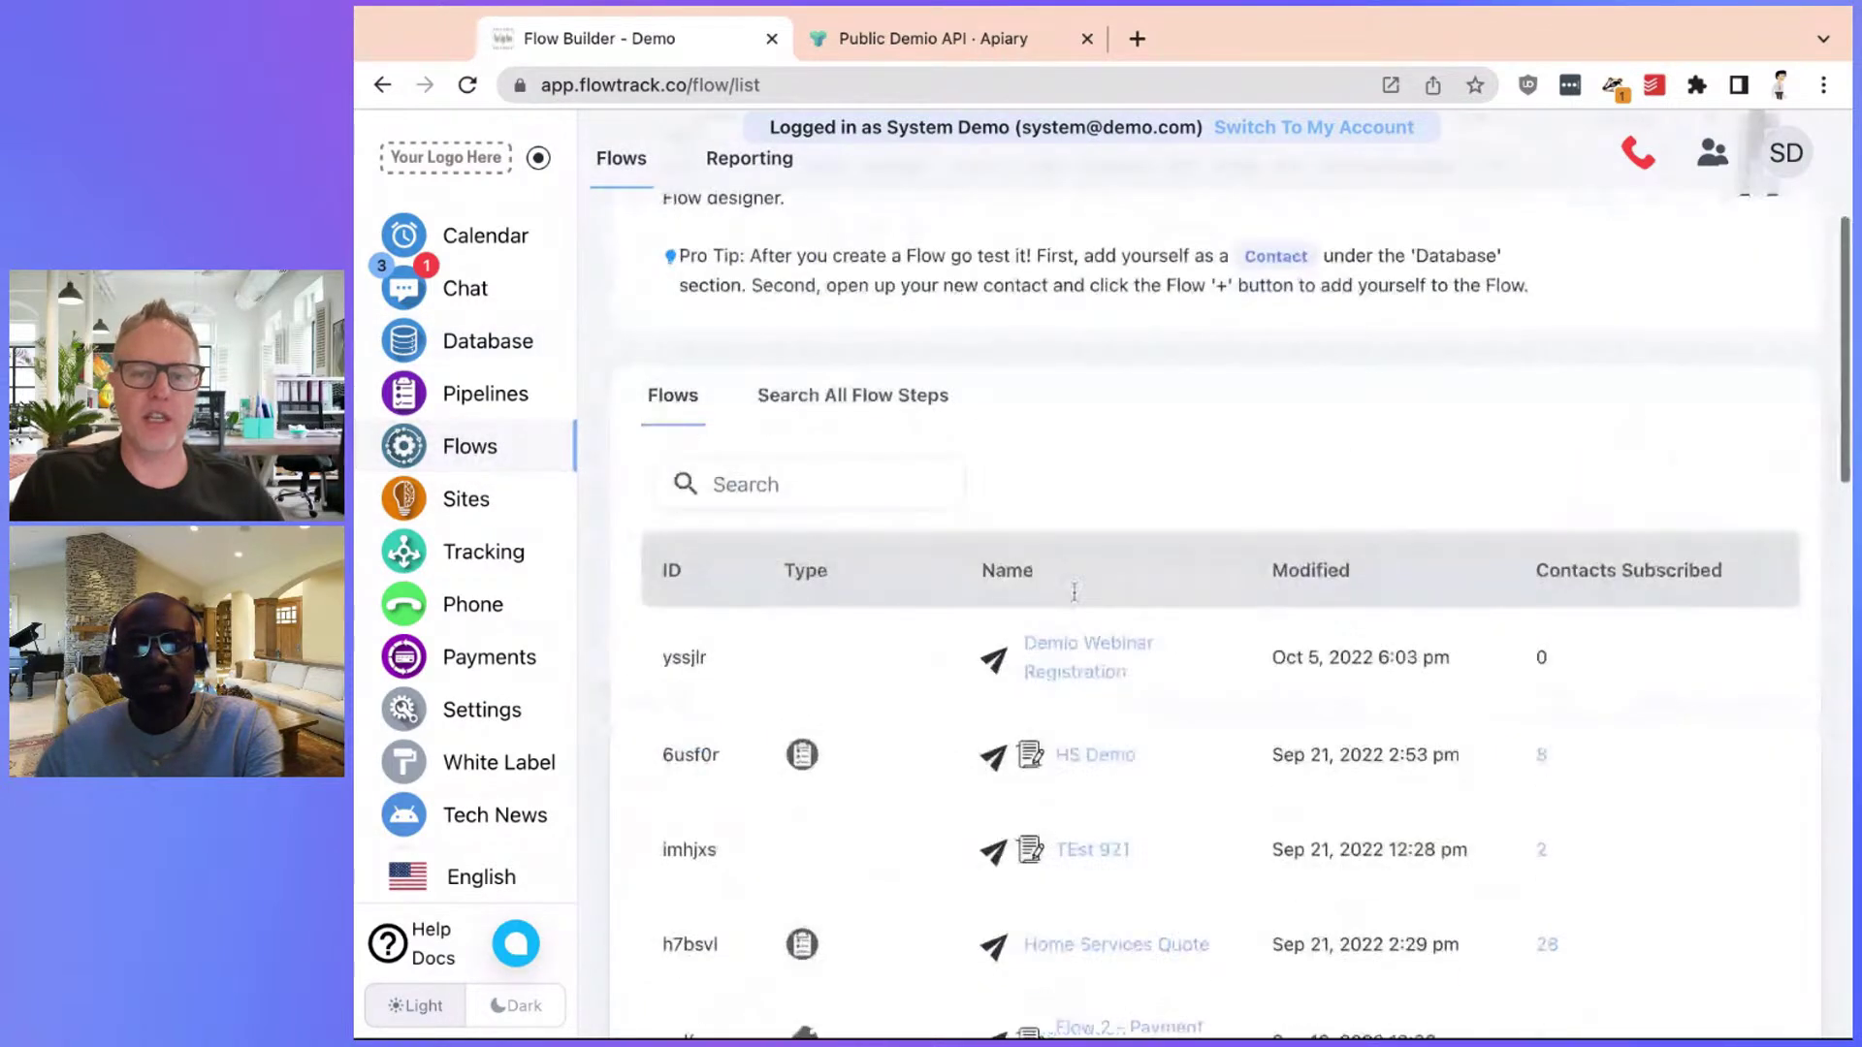
{"action": "left_click", "coordinate": [1121, 652]}
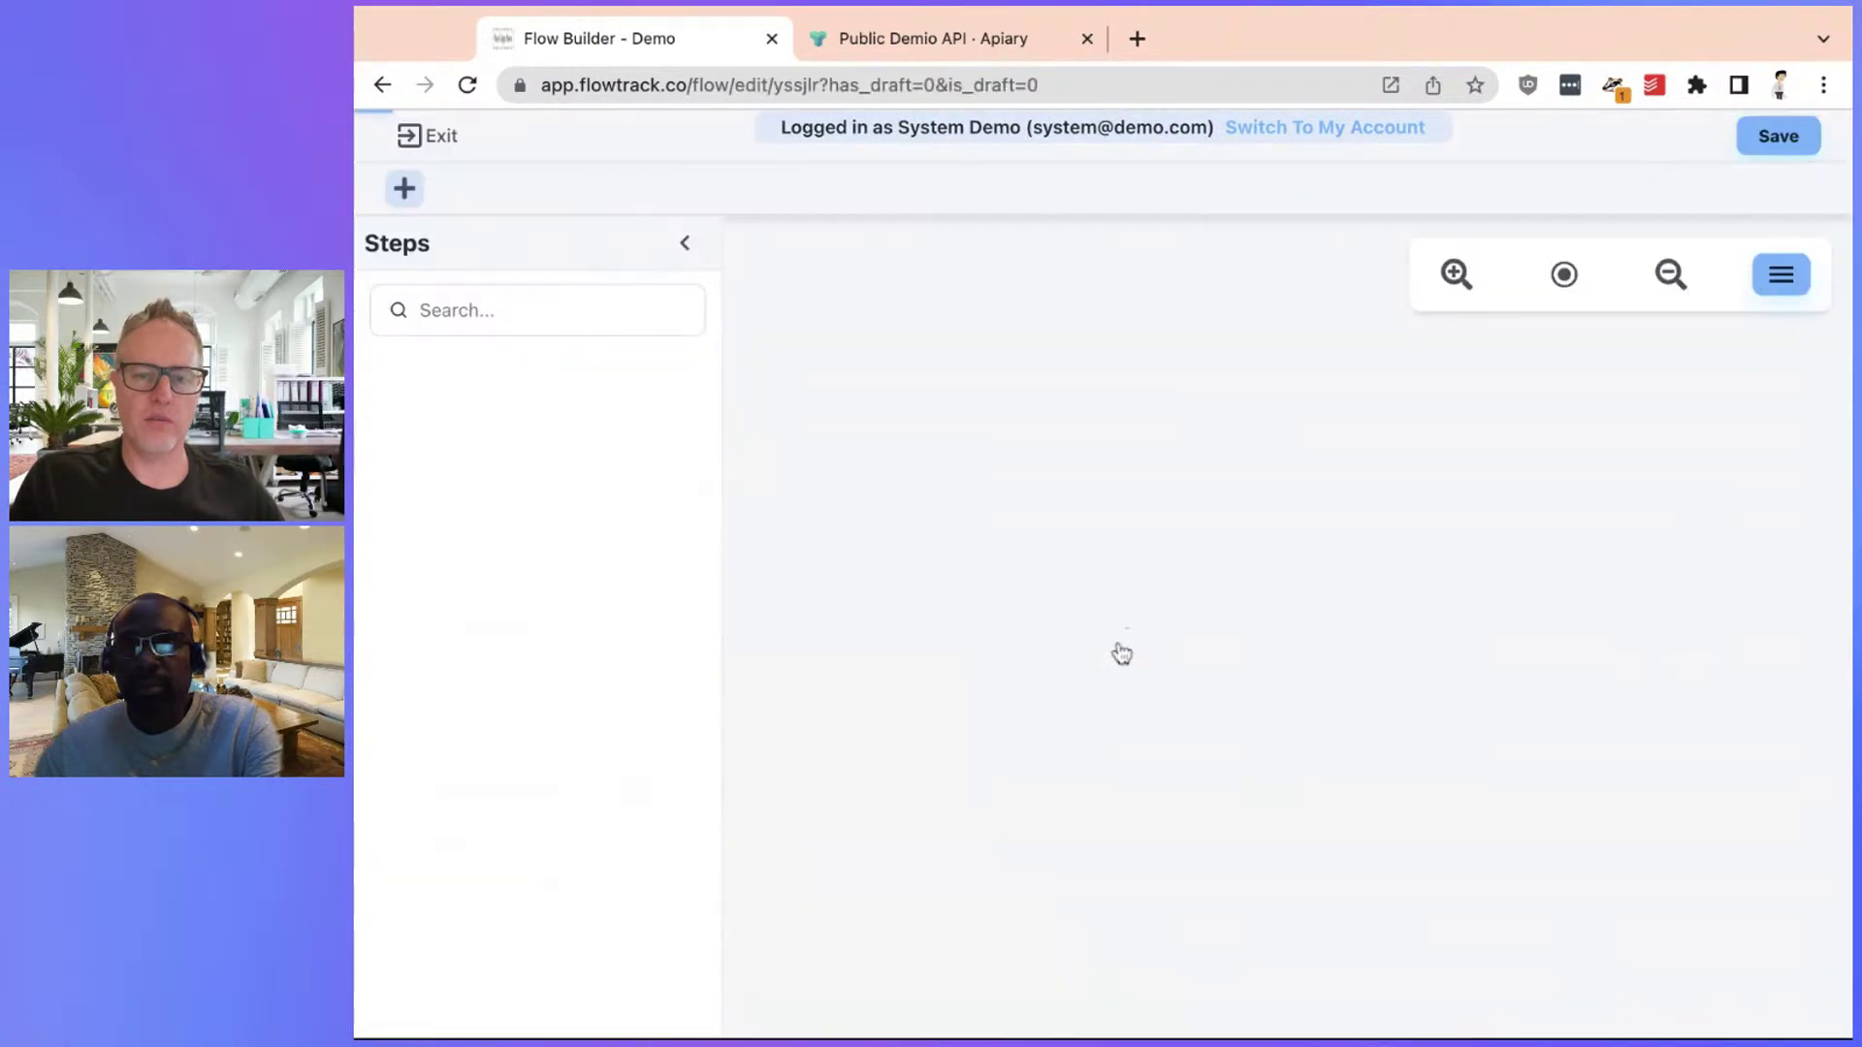
{"action": "left_click", "coordinate": [1066, 545]}
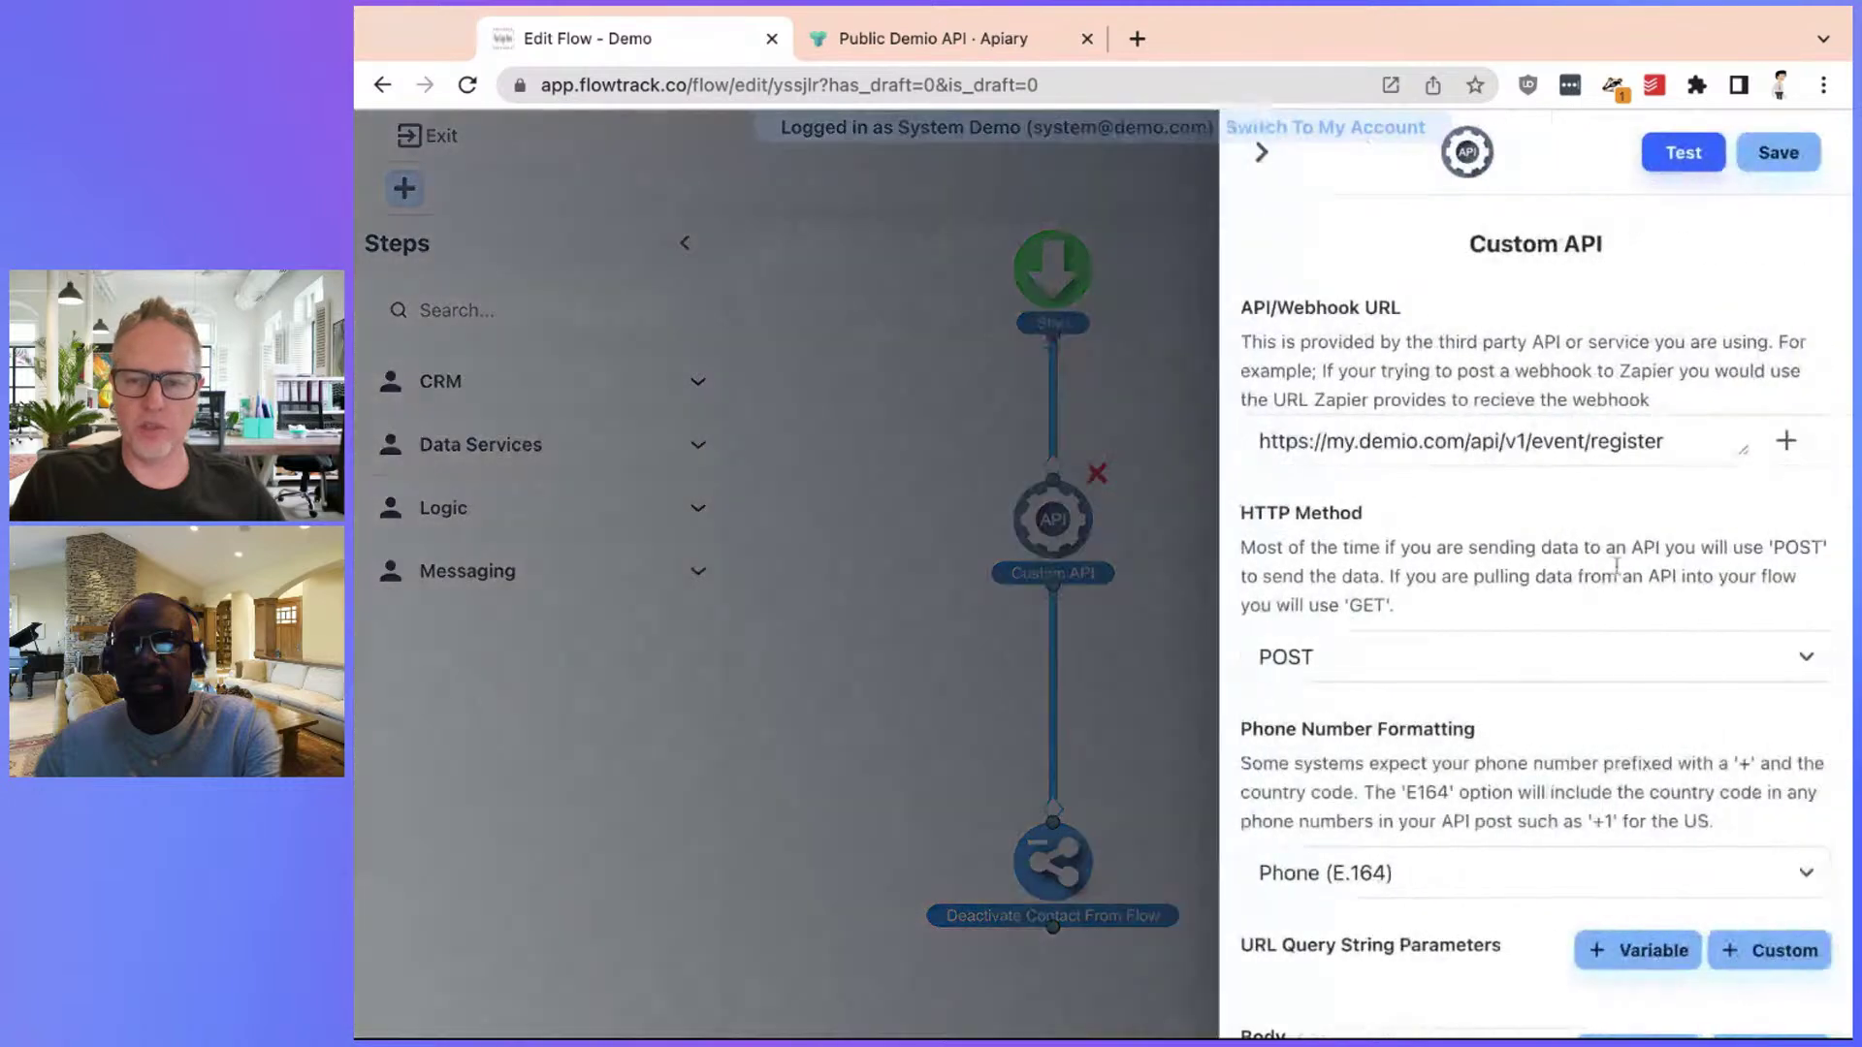
{"action": "left_click", "coordinate": [1683, 154]}
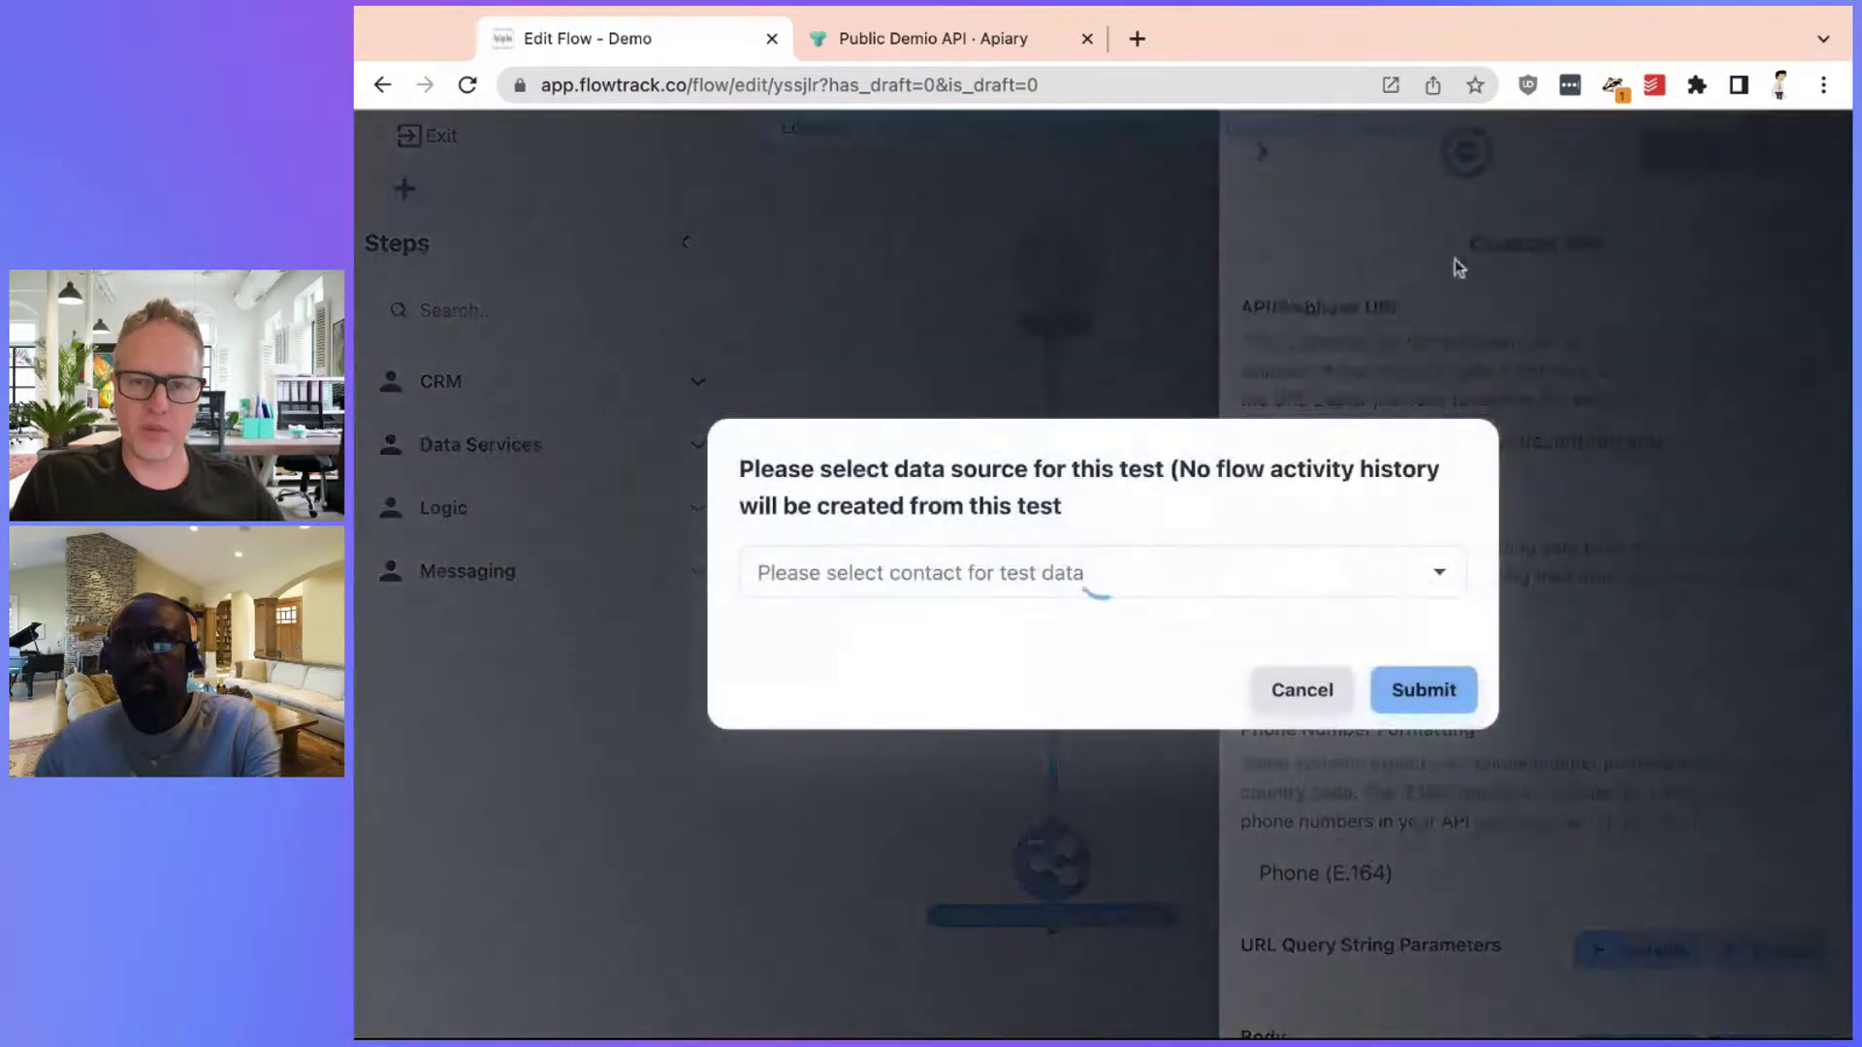
{"action": "left_click", "coordinate": [1102, 569]}
{"action": "left_click", "coordinate": [896, 633]}
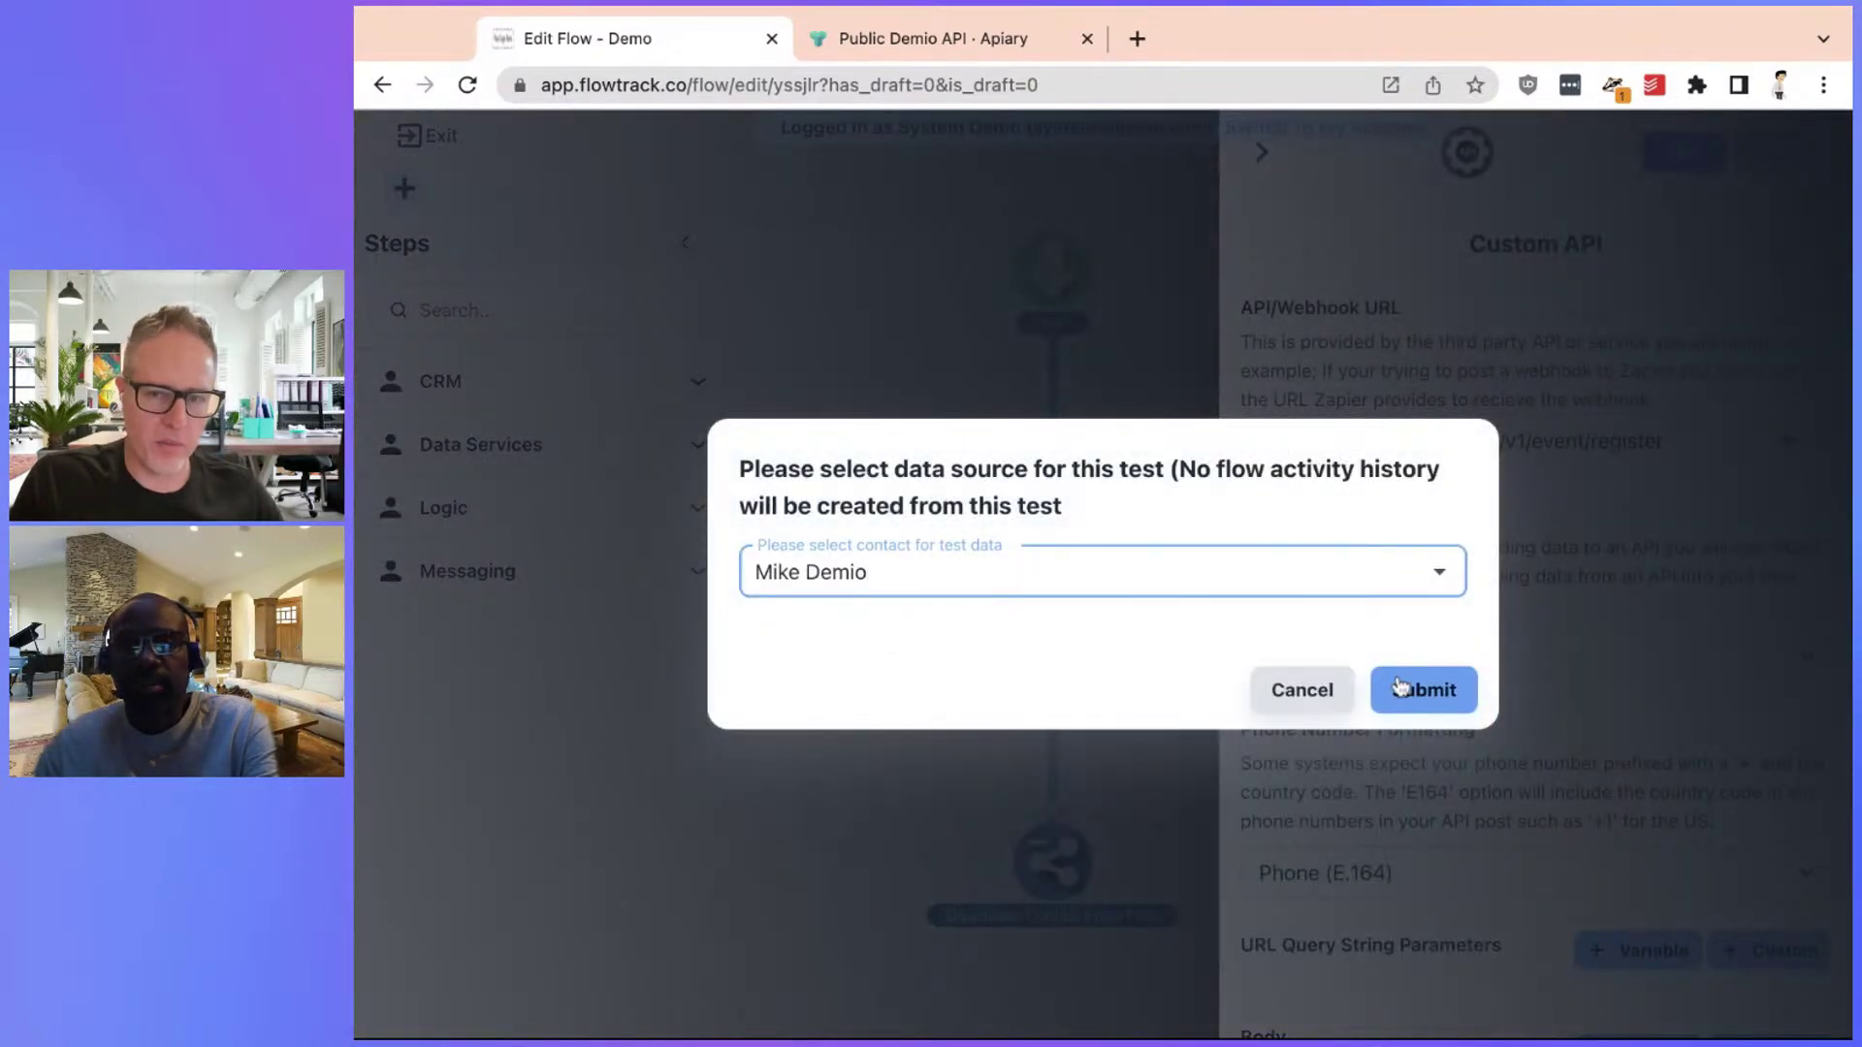
{"action": "left_click", "coordinate": [1285, 693]}
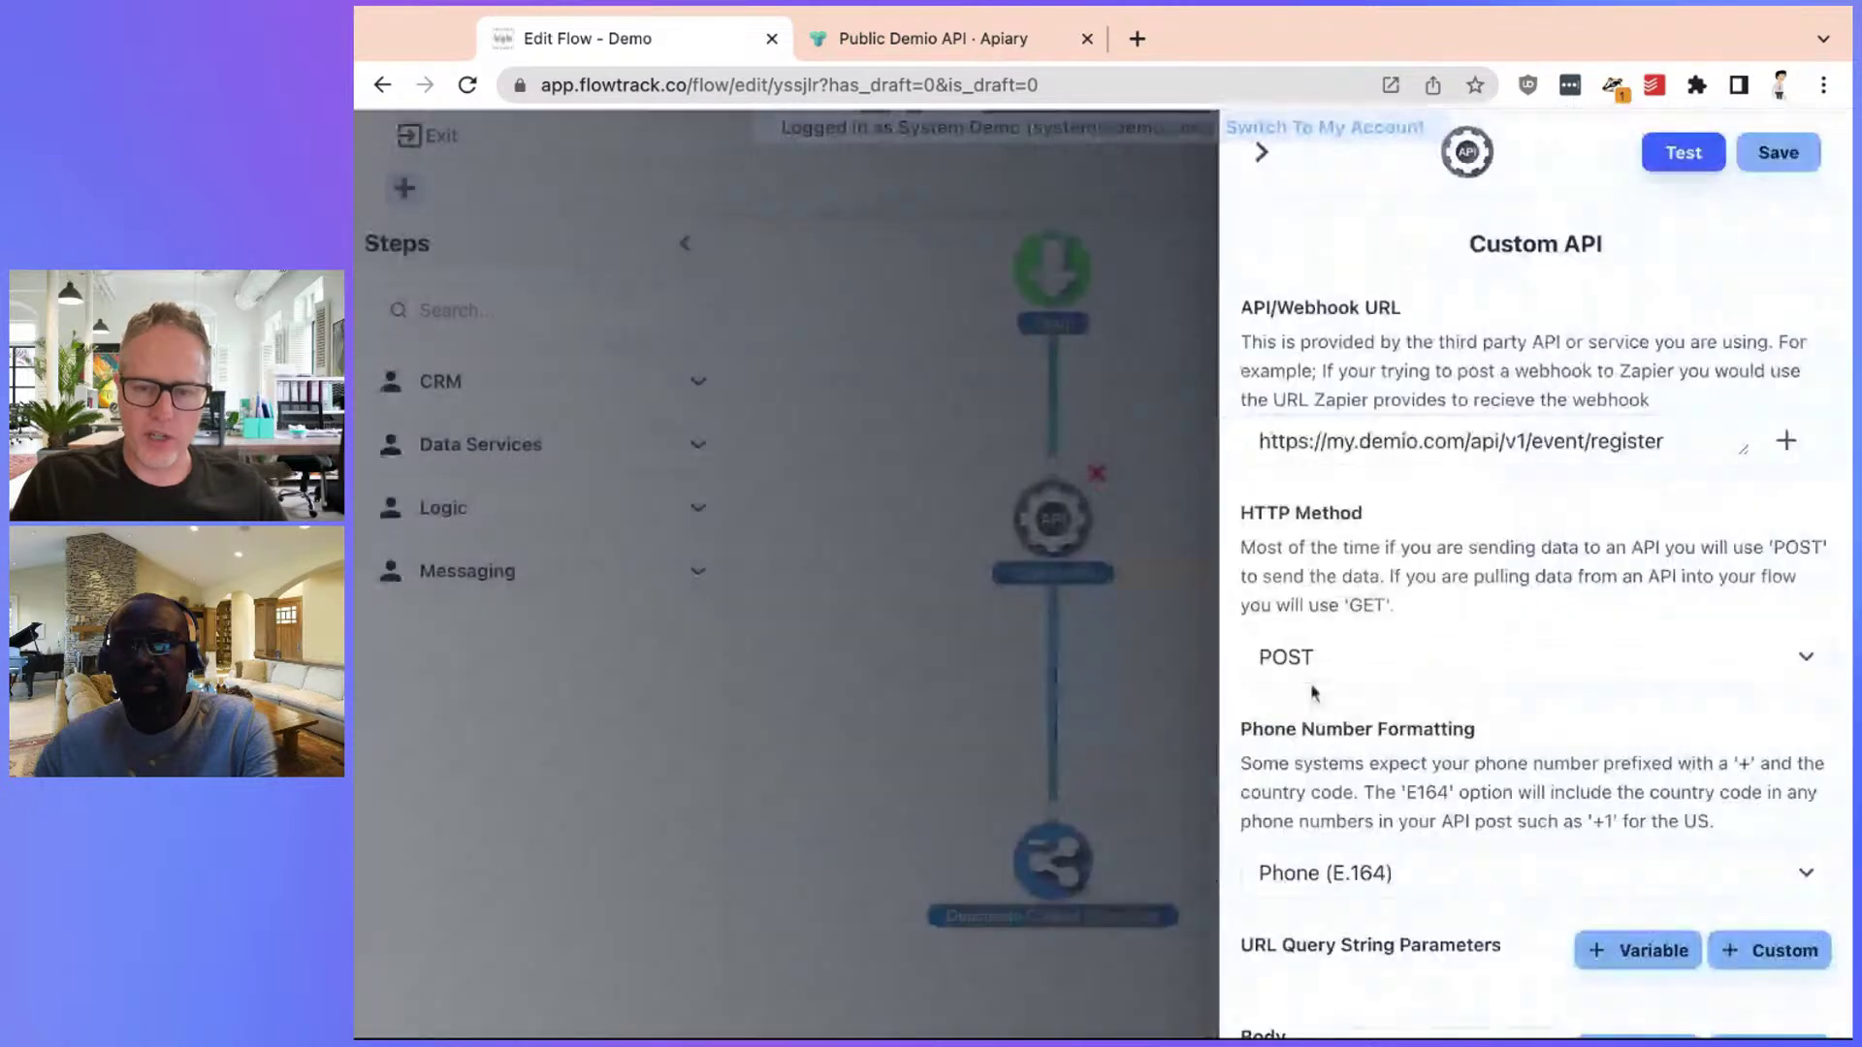
Test the Custom API step with the first contact, getting 'You haven't access to this Event'
{"action": "scroll", "coordinate": [1542, 640], "scroll_direction": "down", "scroll_amount": 3}
{"action": "left_click_drag", "start_coordinate": [1329, 907], "coordinate": [1234, 905]}
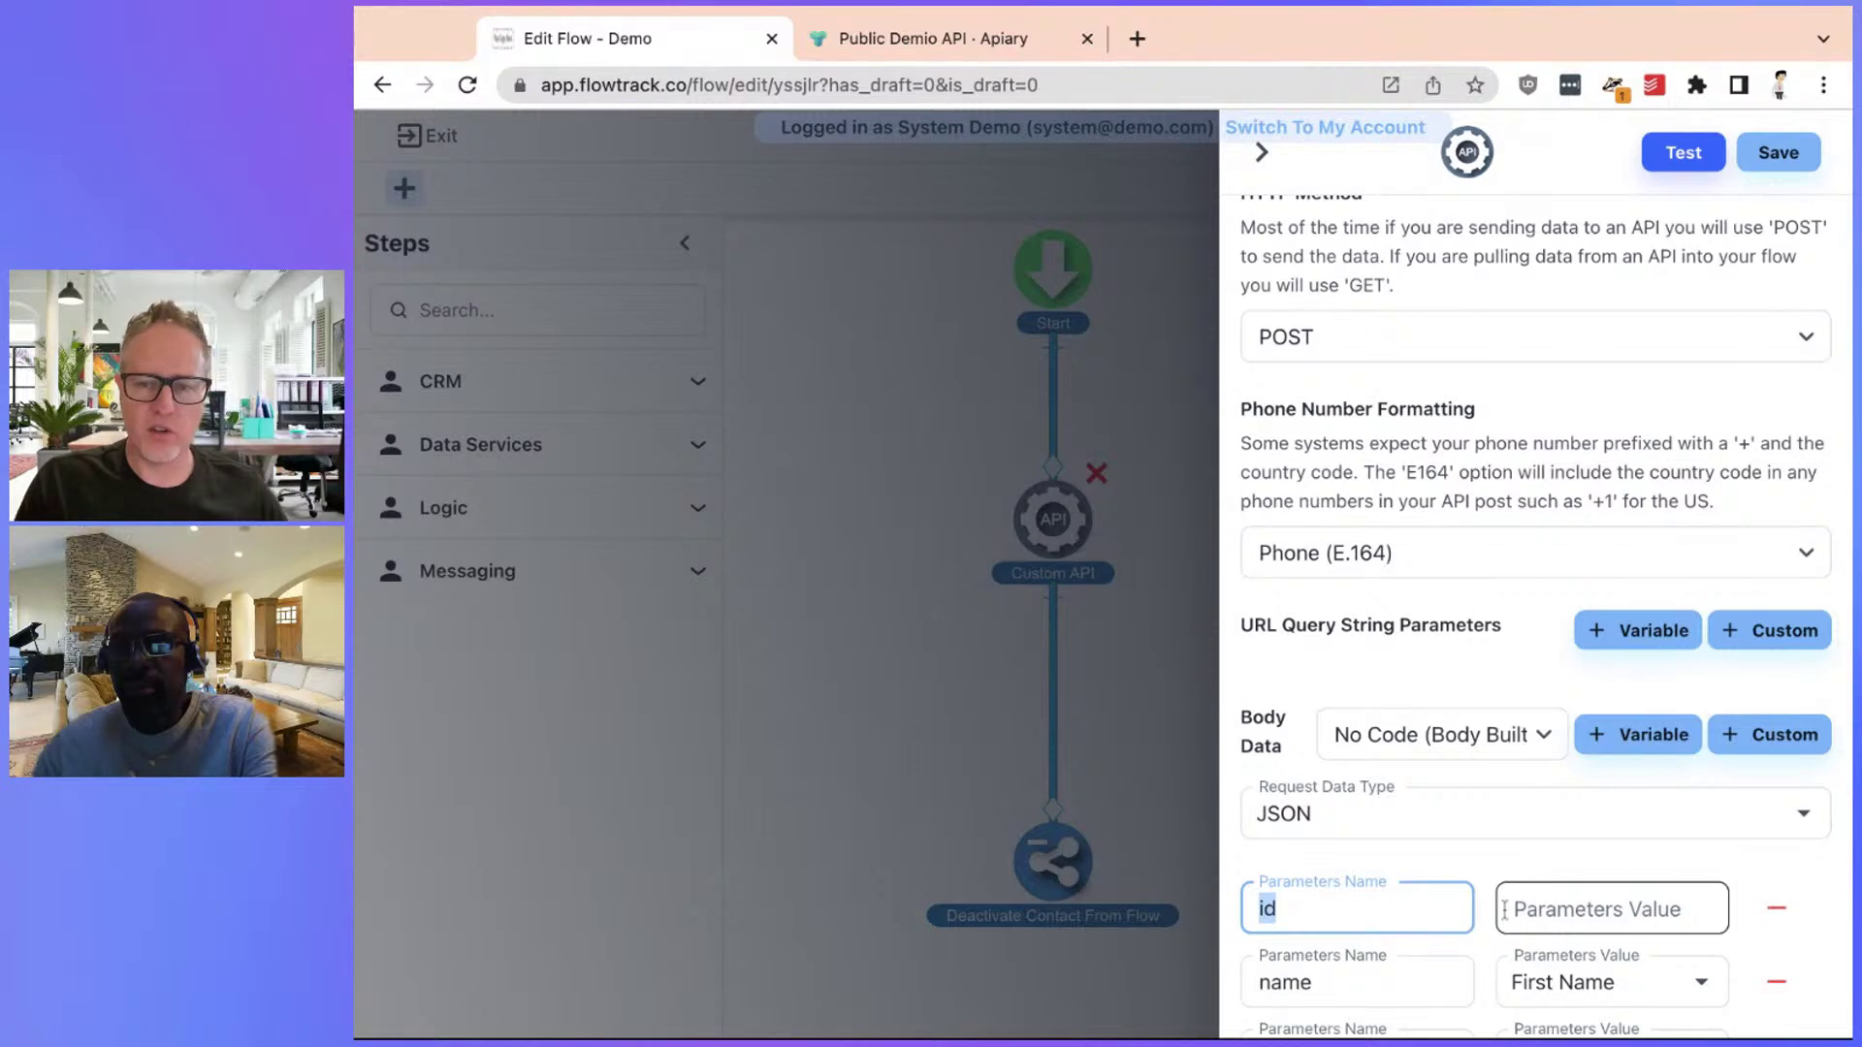
{"action": "scroll", "coordinate": [1504, 910], "scroll_direction": "up", "scroll_amount": 5}
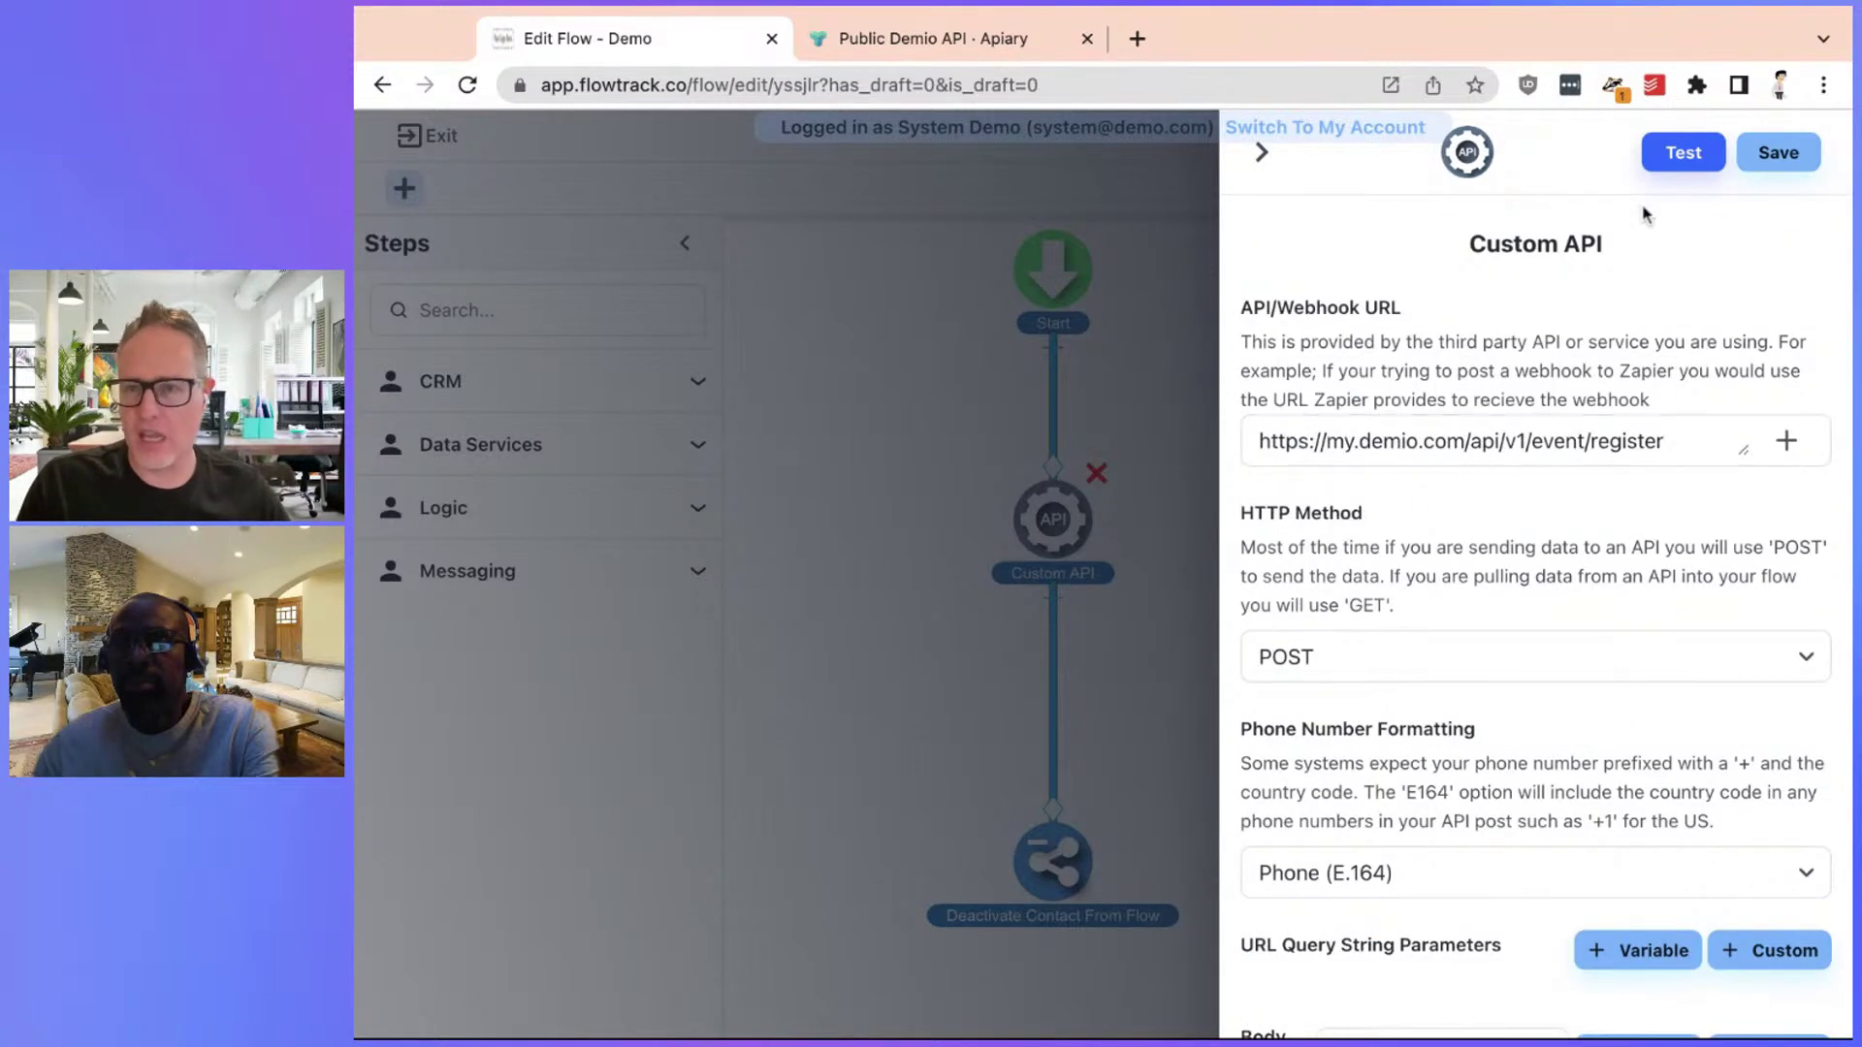
{"action": "left_click", "coordinate": [1685, 178]}
{"action": "left_click", "coordinate": [1089, 562]}
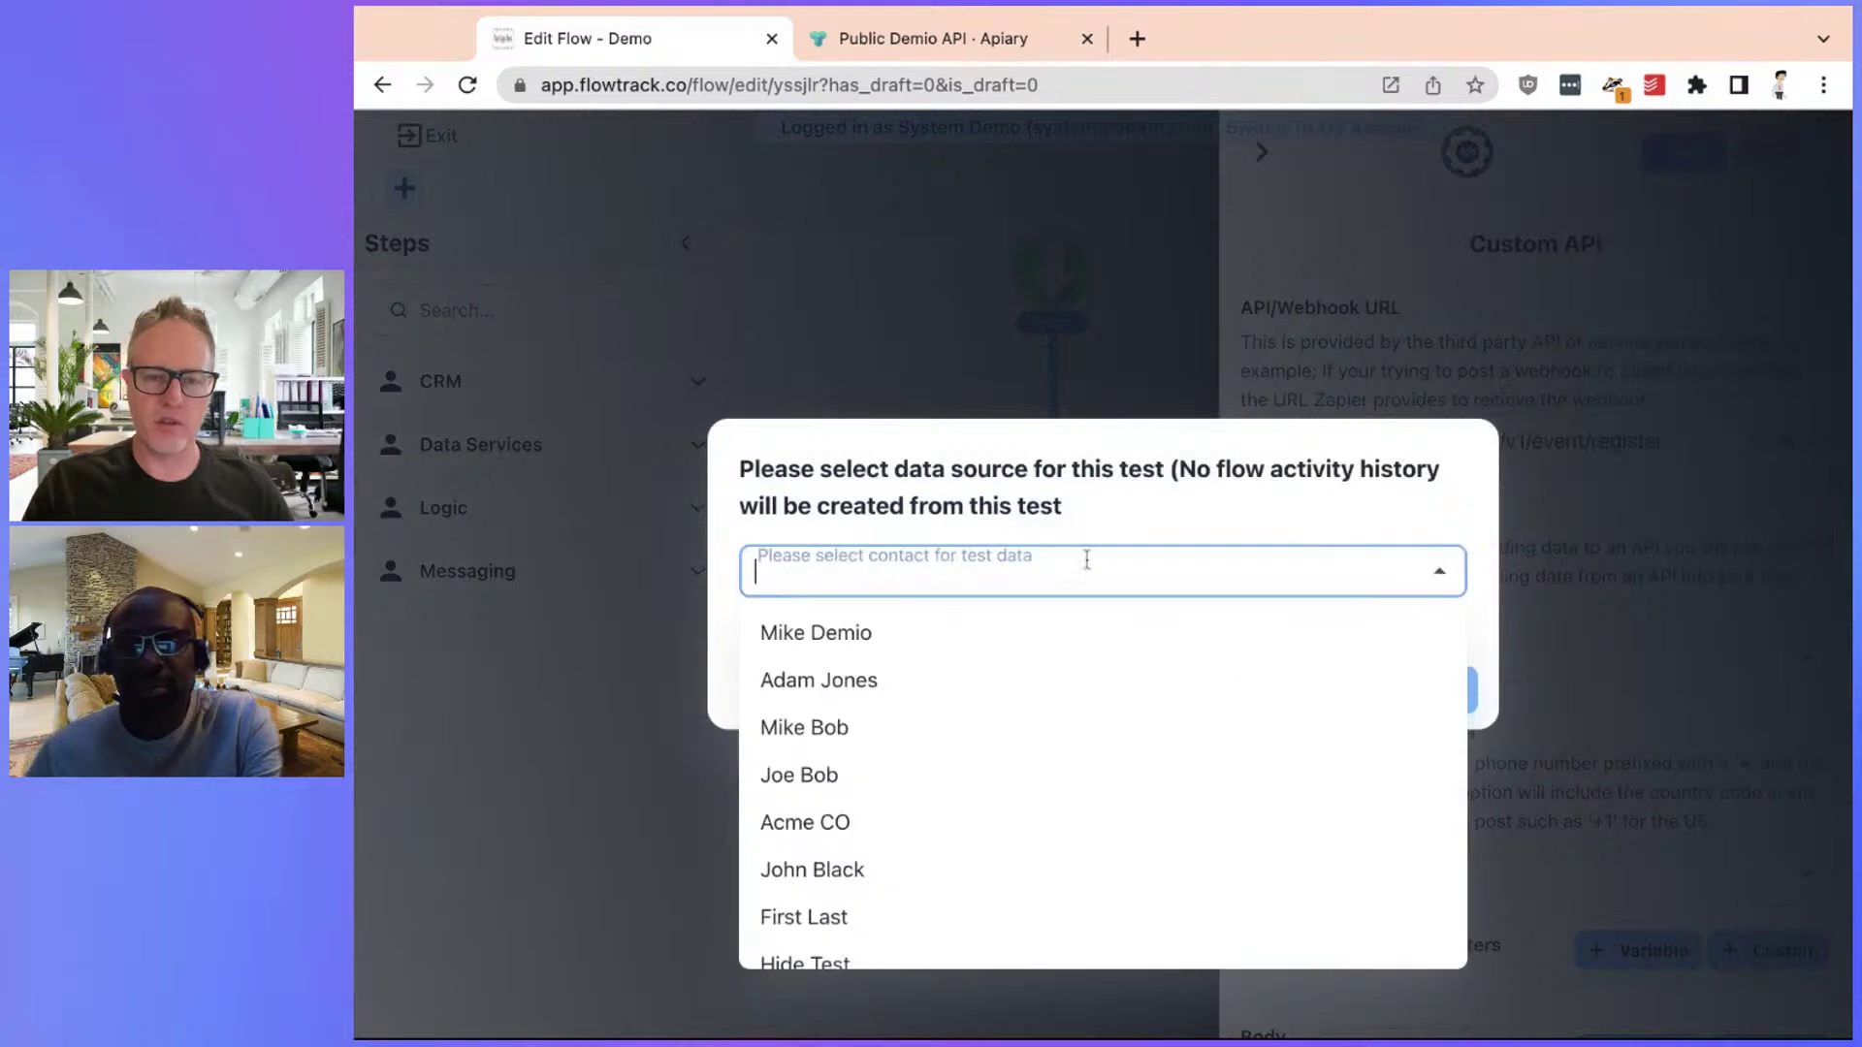
{"action": "left_click", "coordinate": [927, 635]}
{"action": "left_click", "coordinate": [1457, 698]}
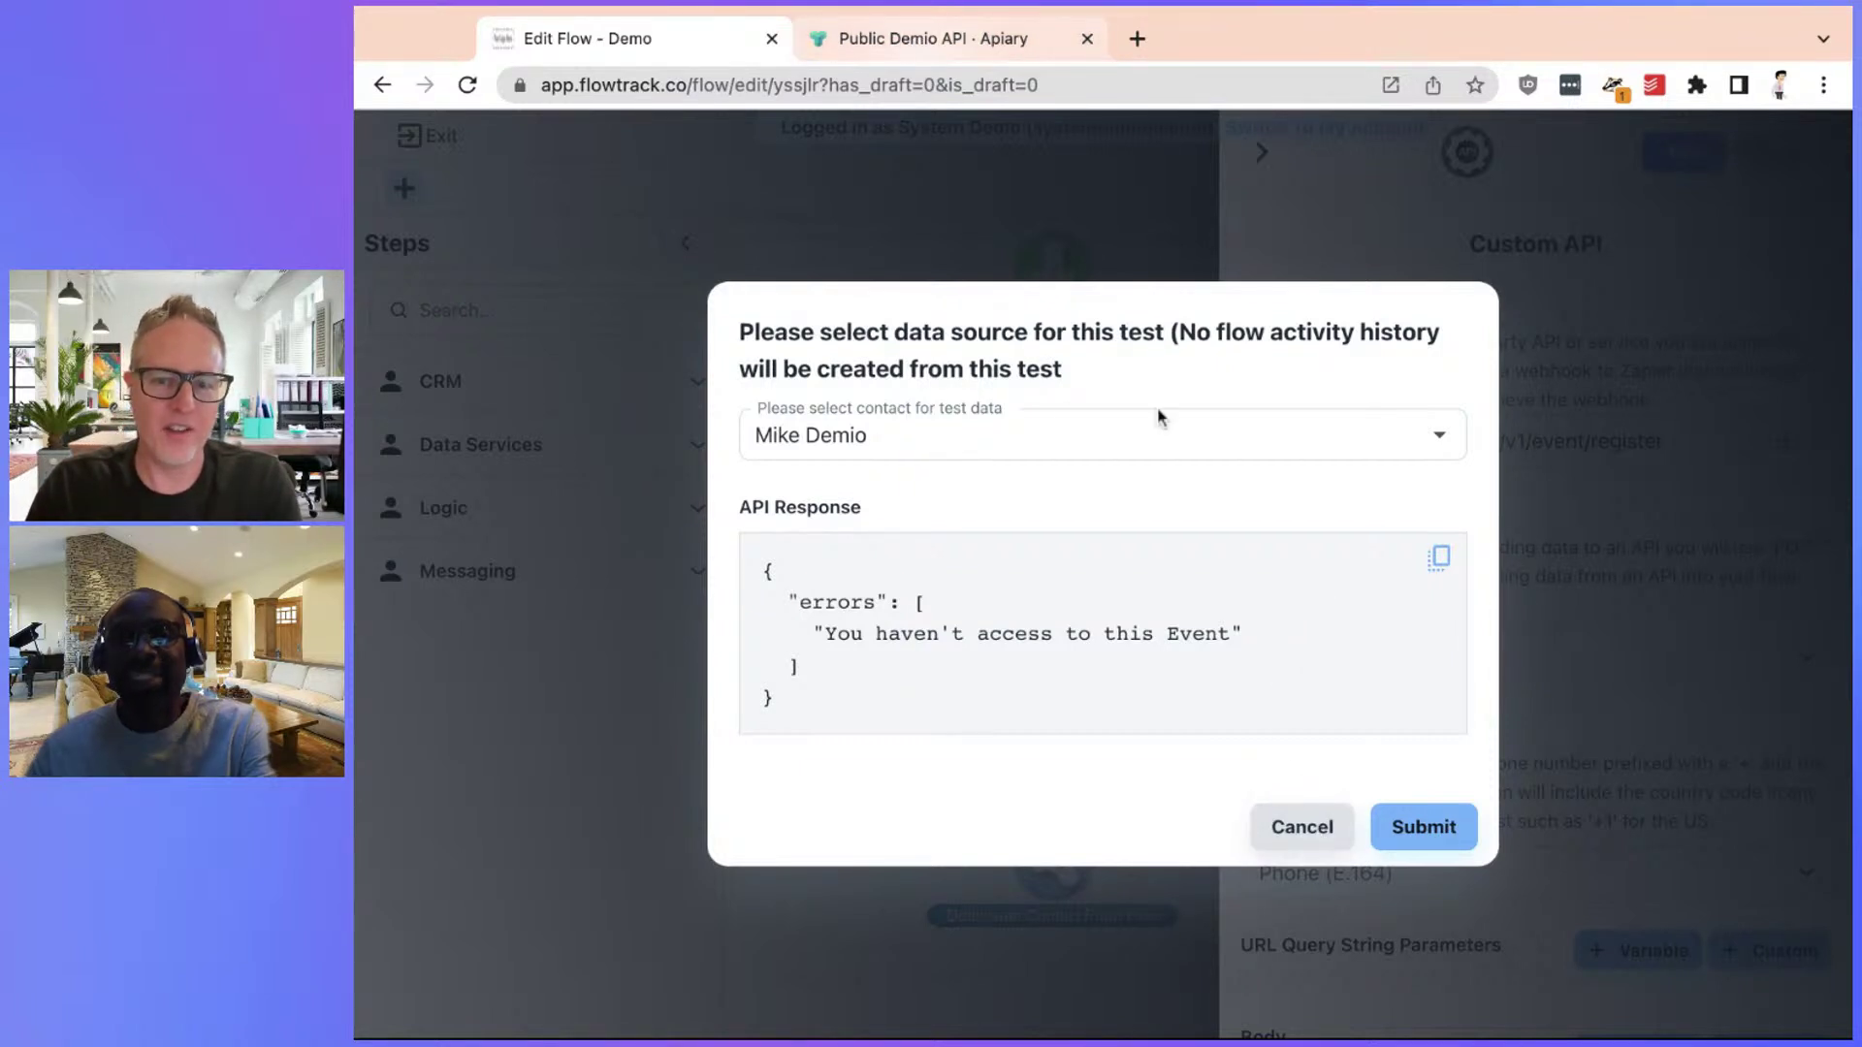
{"action": "left_click", "coordinate": [1012, 57]}
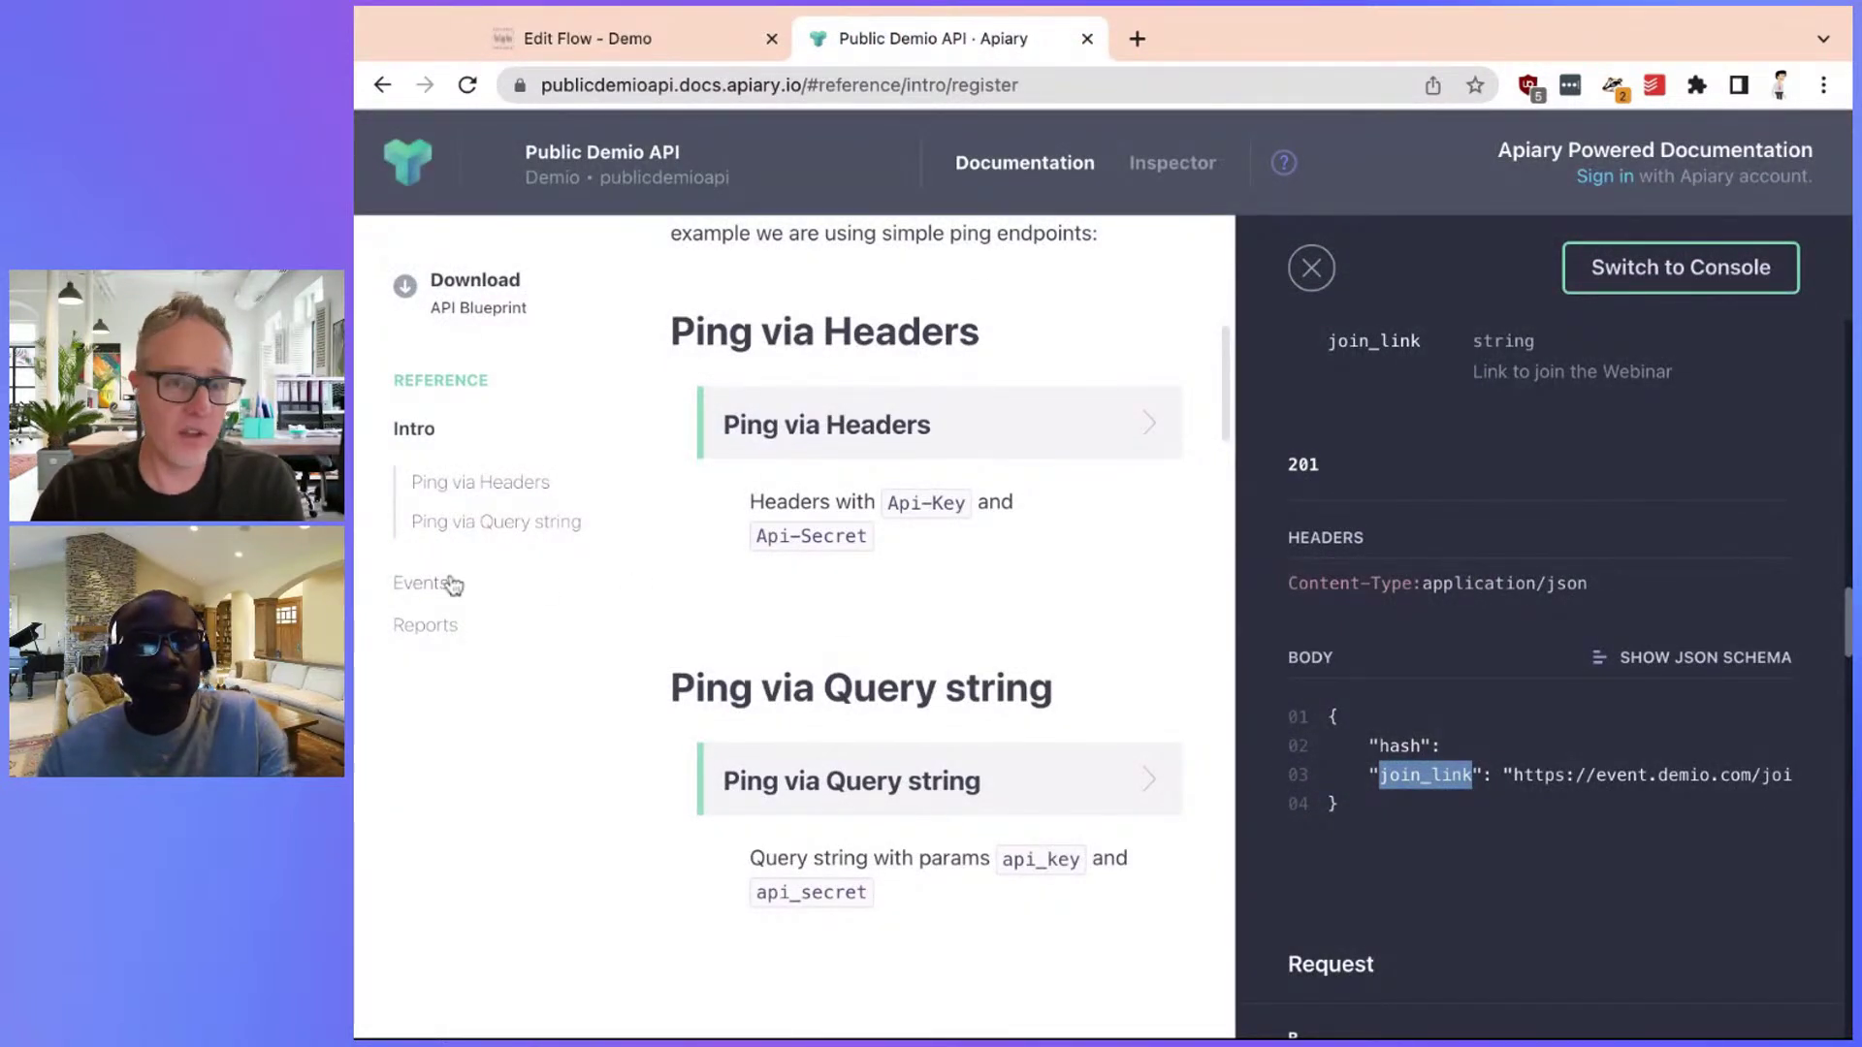
{"action": "left_click", "coordinate": [419, 583]}
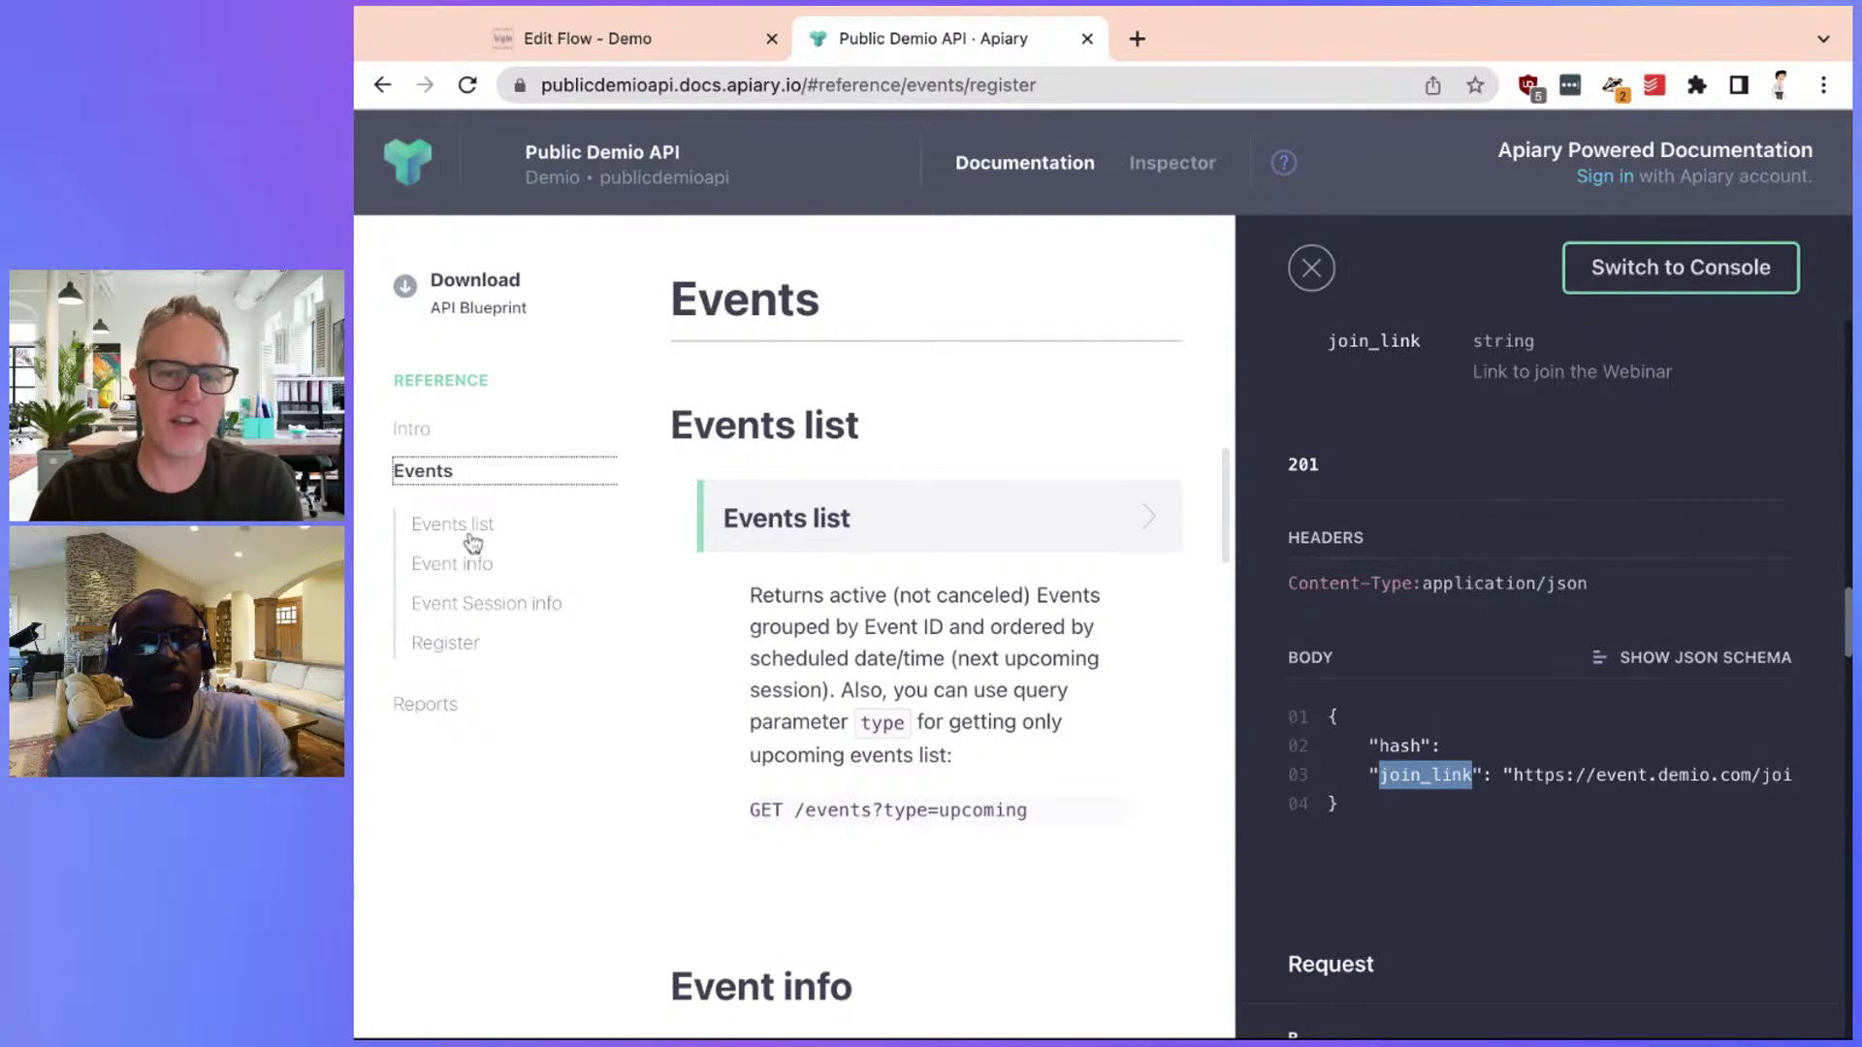
{"action": "left_click", "coordinate": [438, 525]}
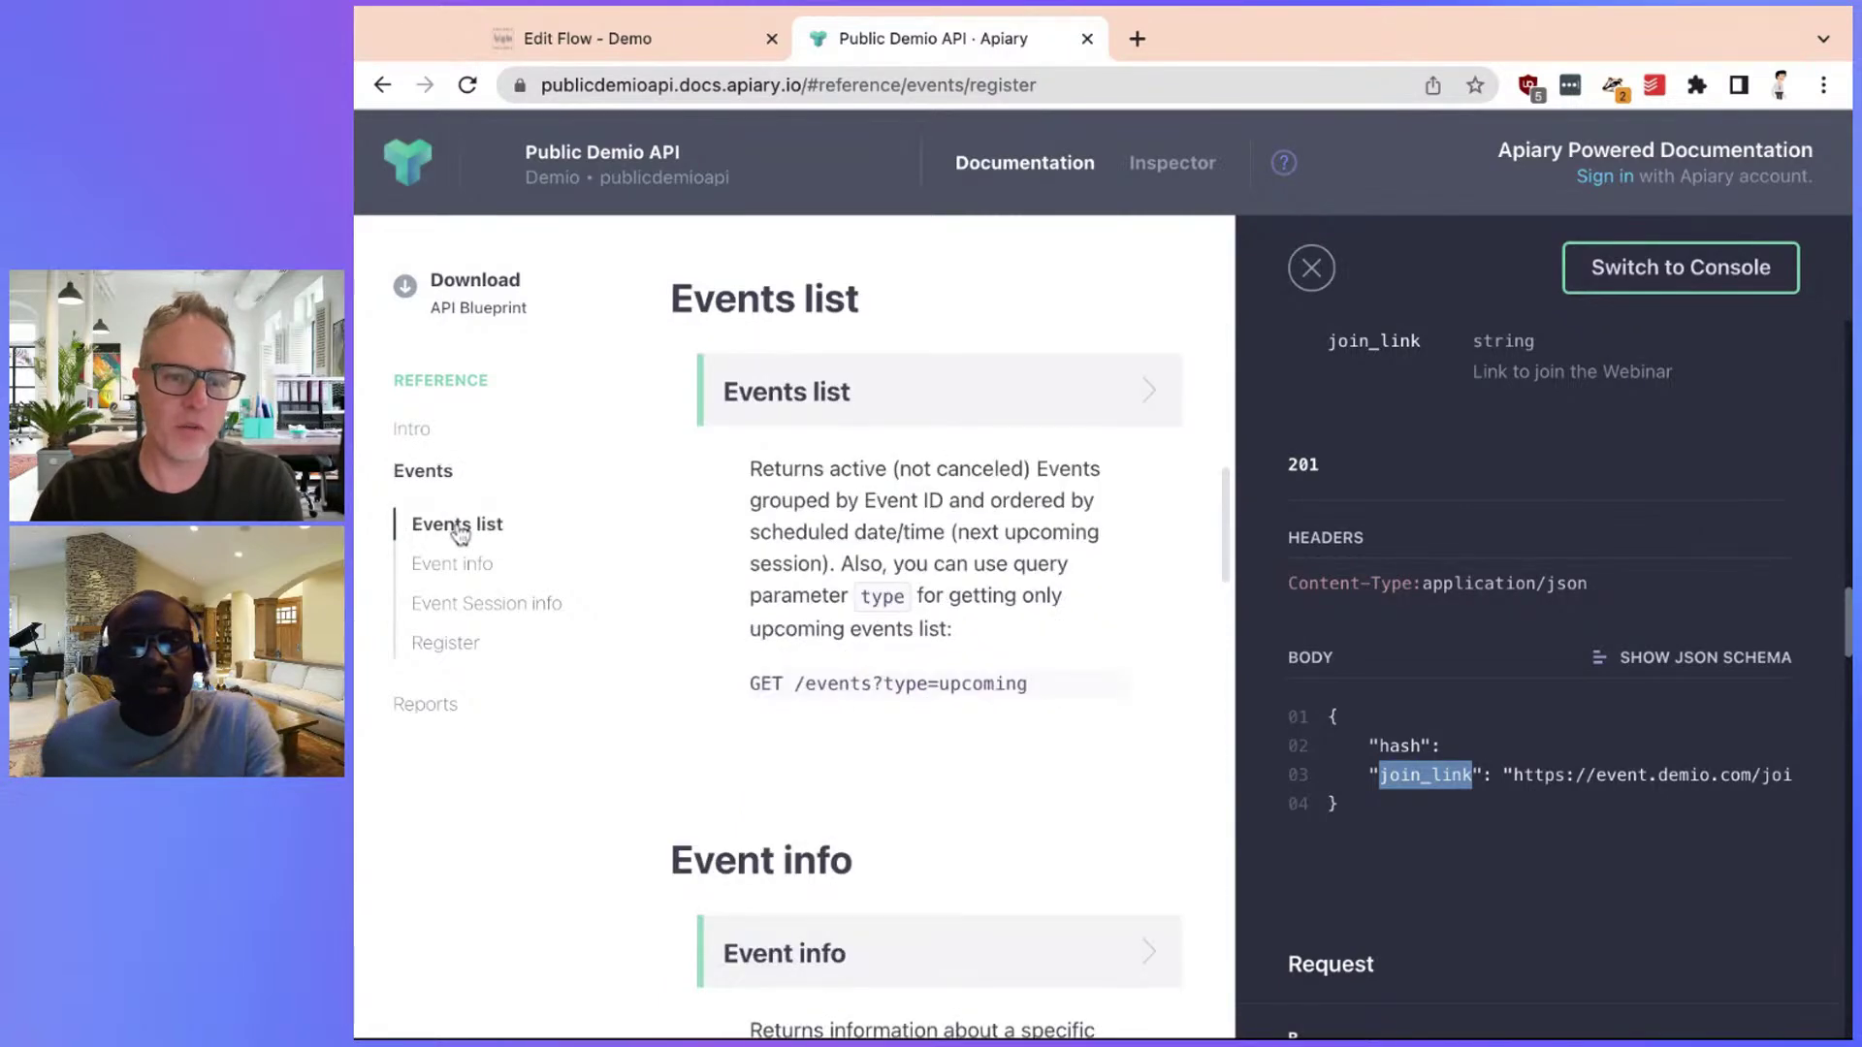
{"action": "scroll", "coordinate": [1418, 712], "scroll_direction": "up", "scroll_amount": 10}
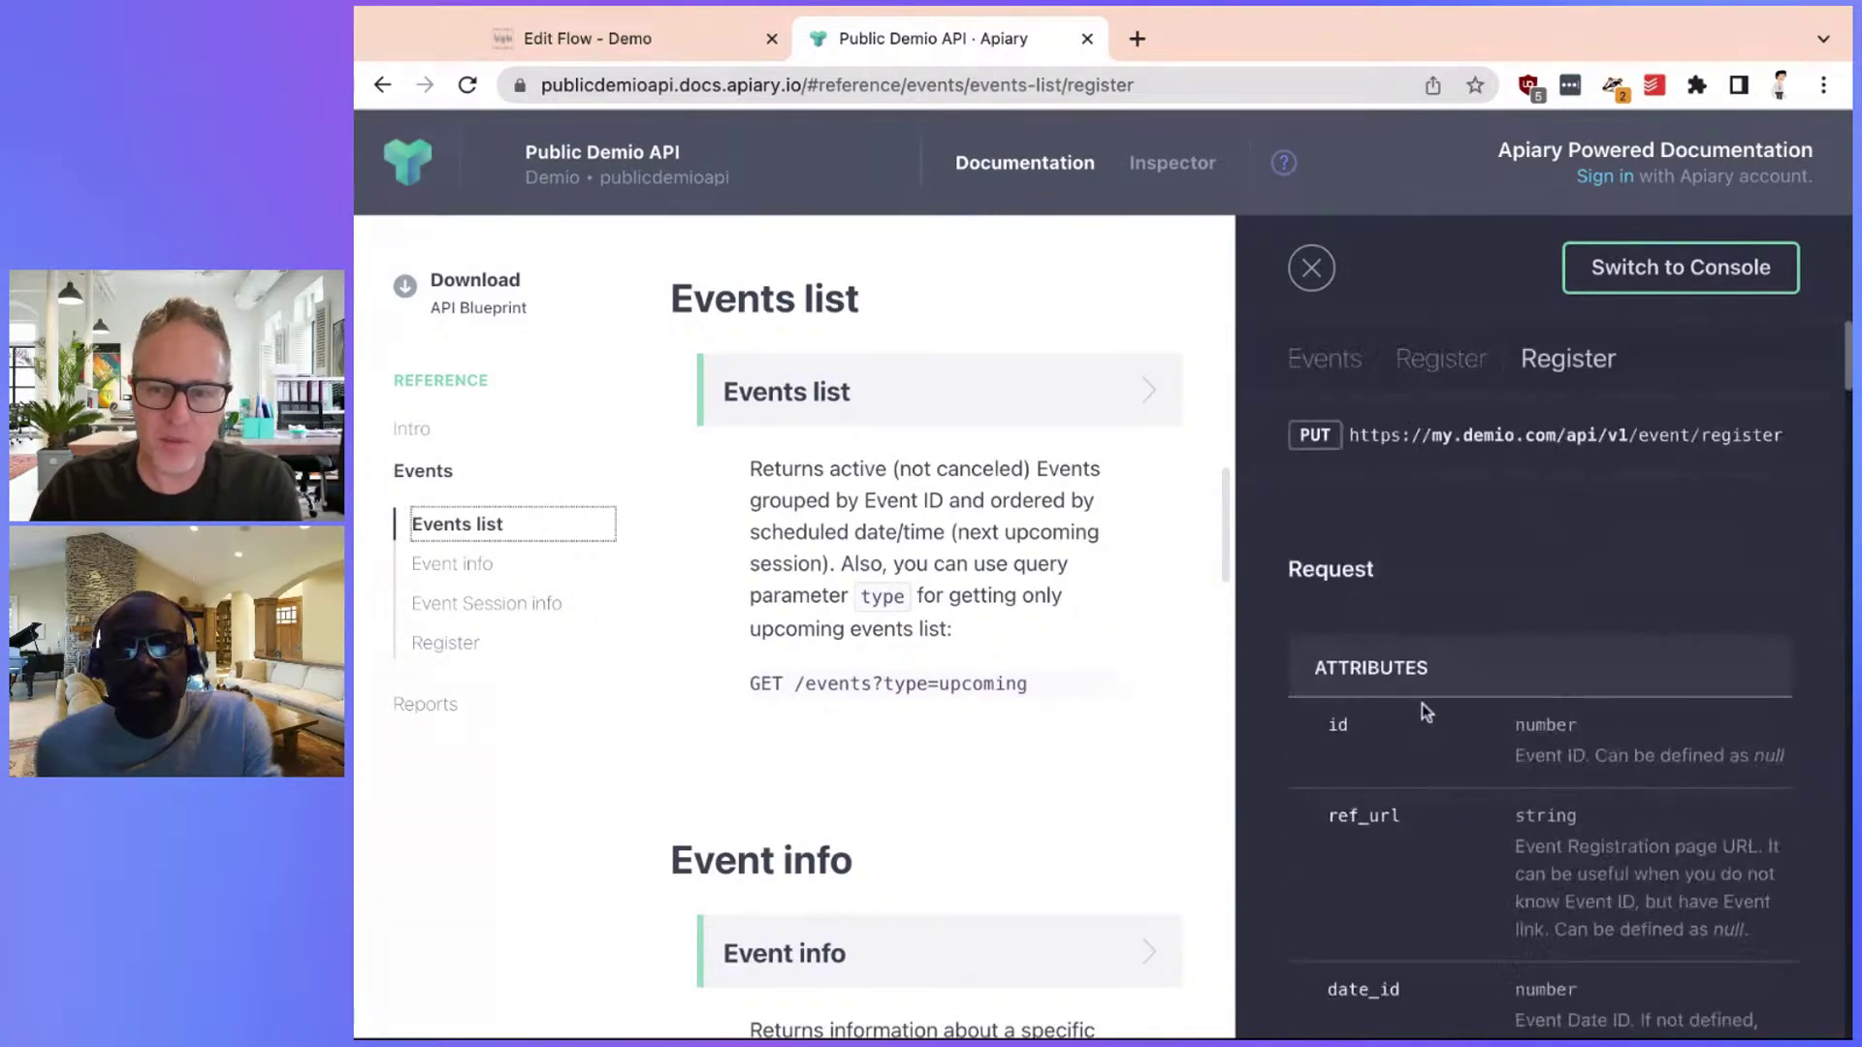
{"action": "left_click_drag", "start_coordinate": [1356, 436], "coordinate": [1782, 436]}
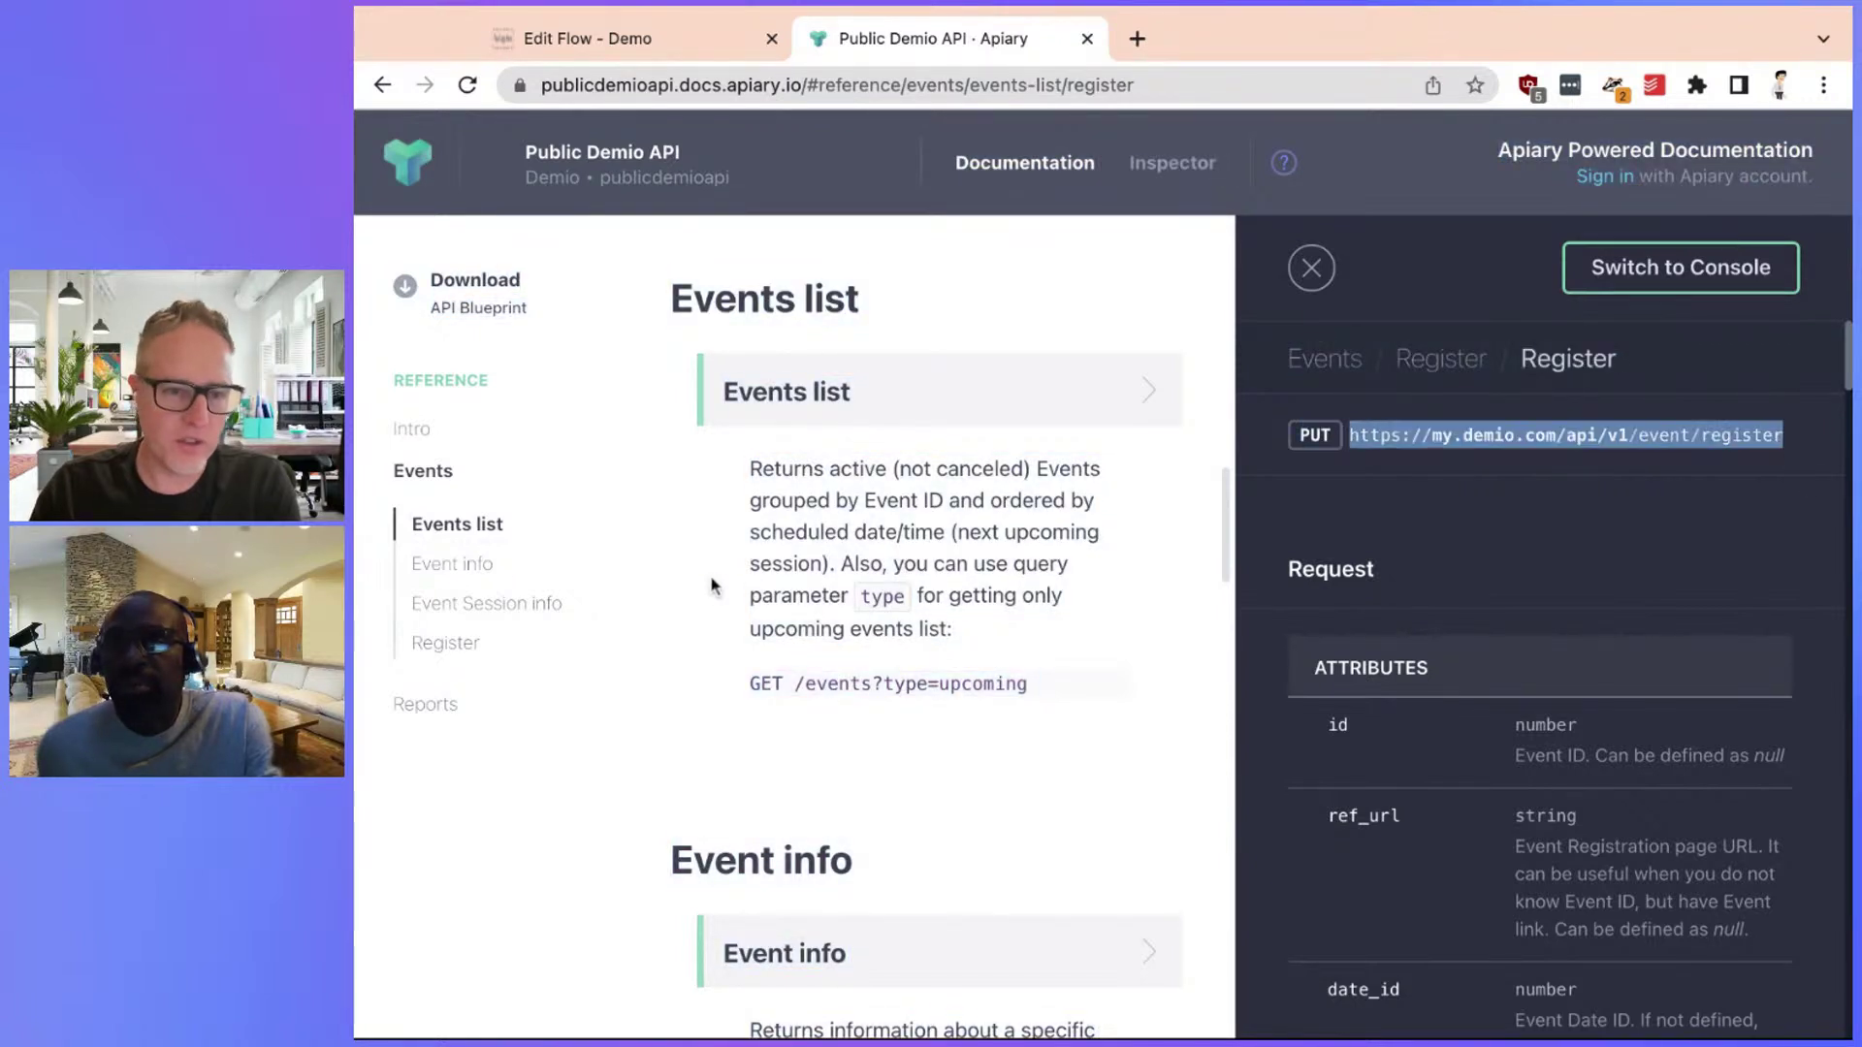
{"action": "left_click", "coordinate": [885, 383]}
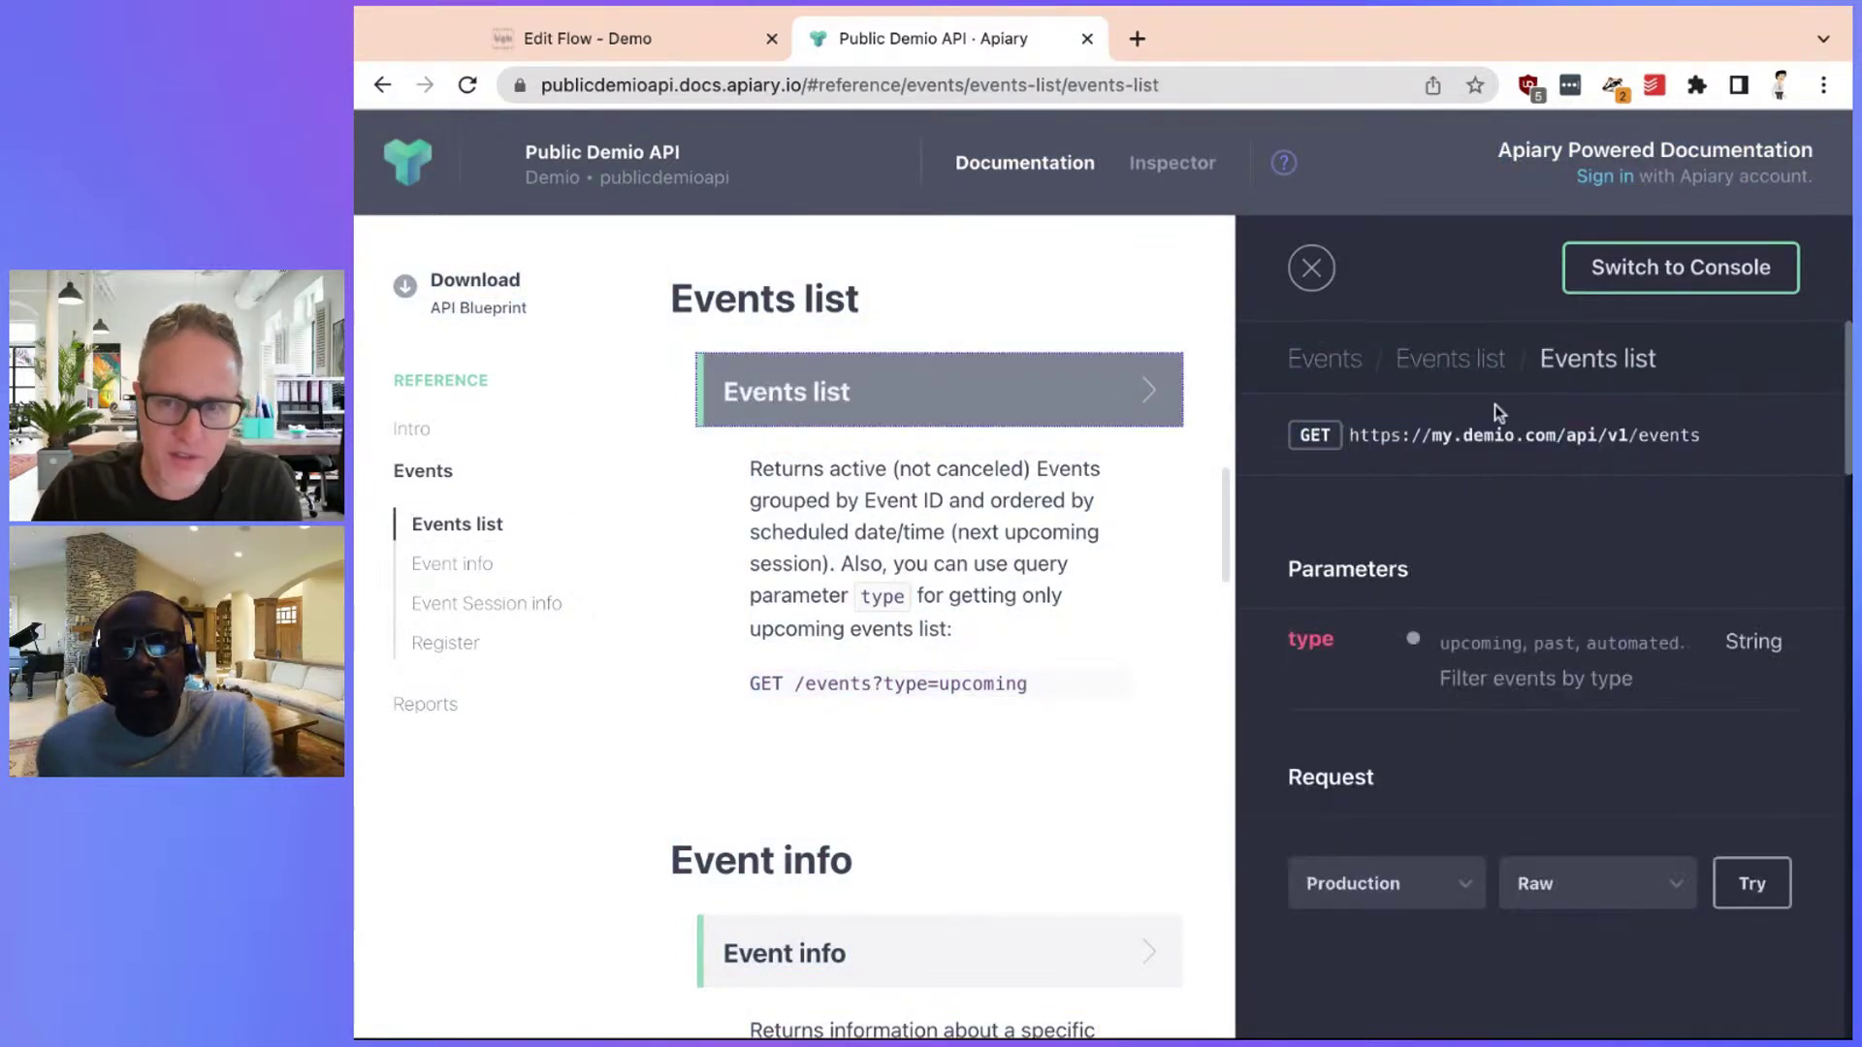
{"action": "left_click_drag", "start_coordinate": [1704, 434], "coordinate": [1350, 434]}
{"action": "key", "text": "ctrl+c"}
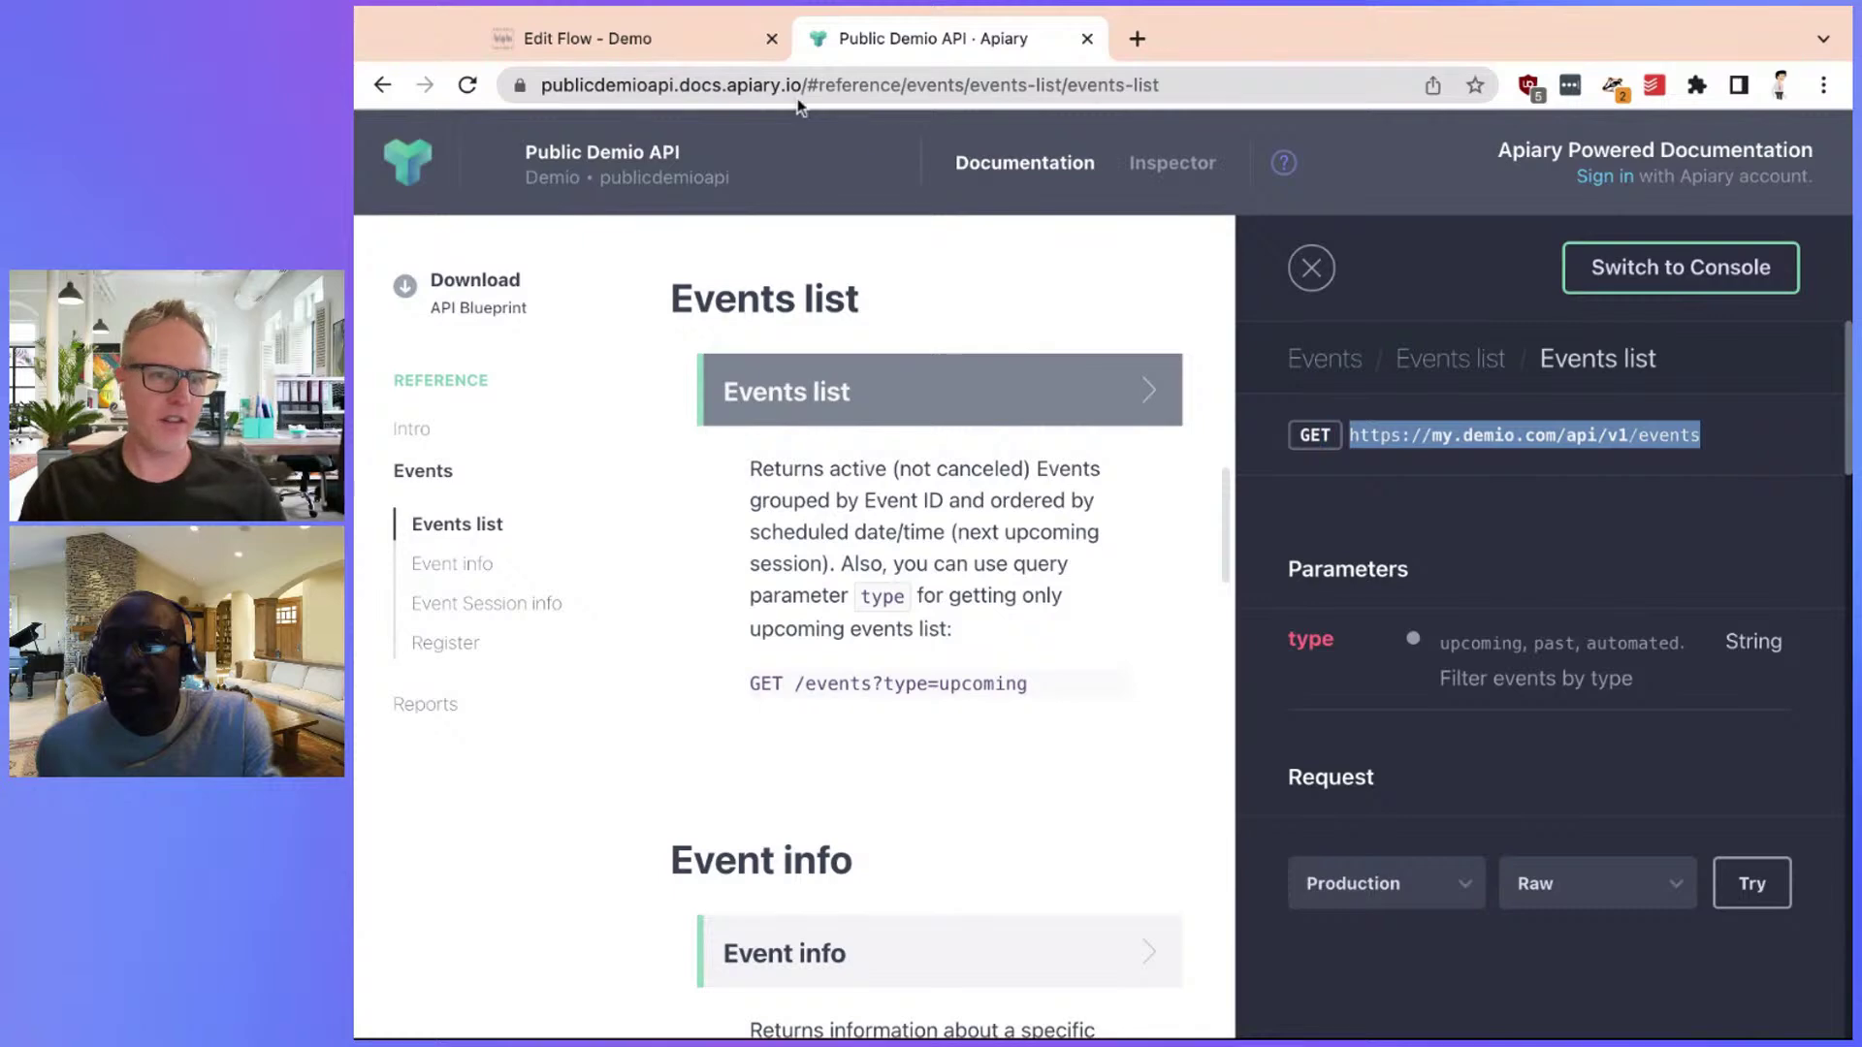
{"action": "left_click", "coordinate": [621, 39]}
{"action": "left_click", "coordinate": [1282, 823]}
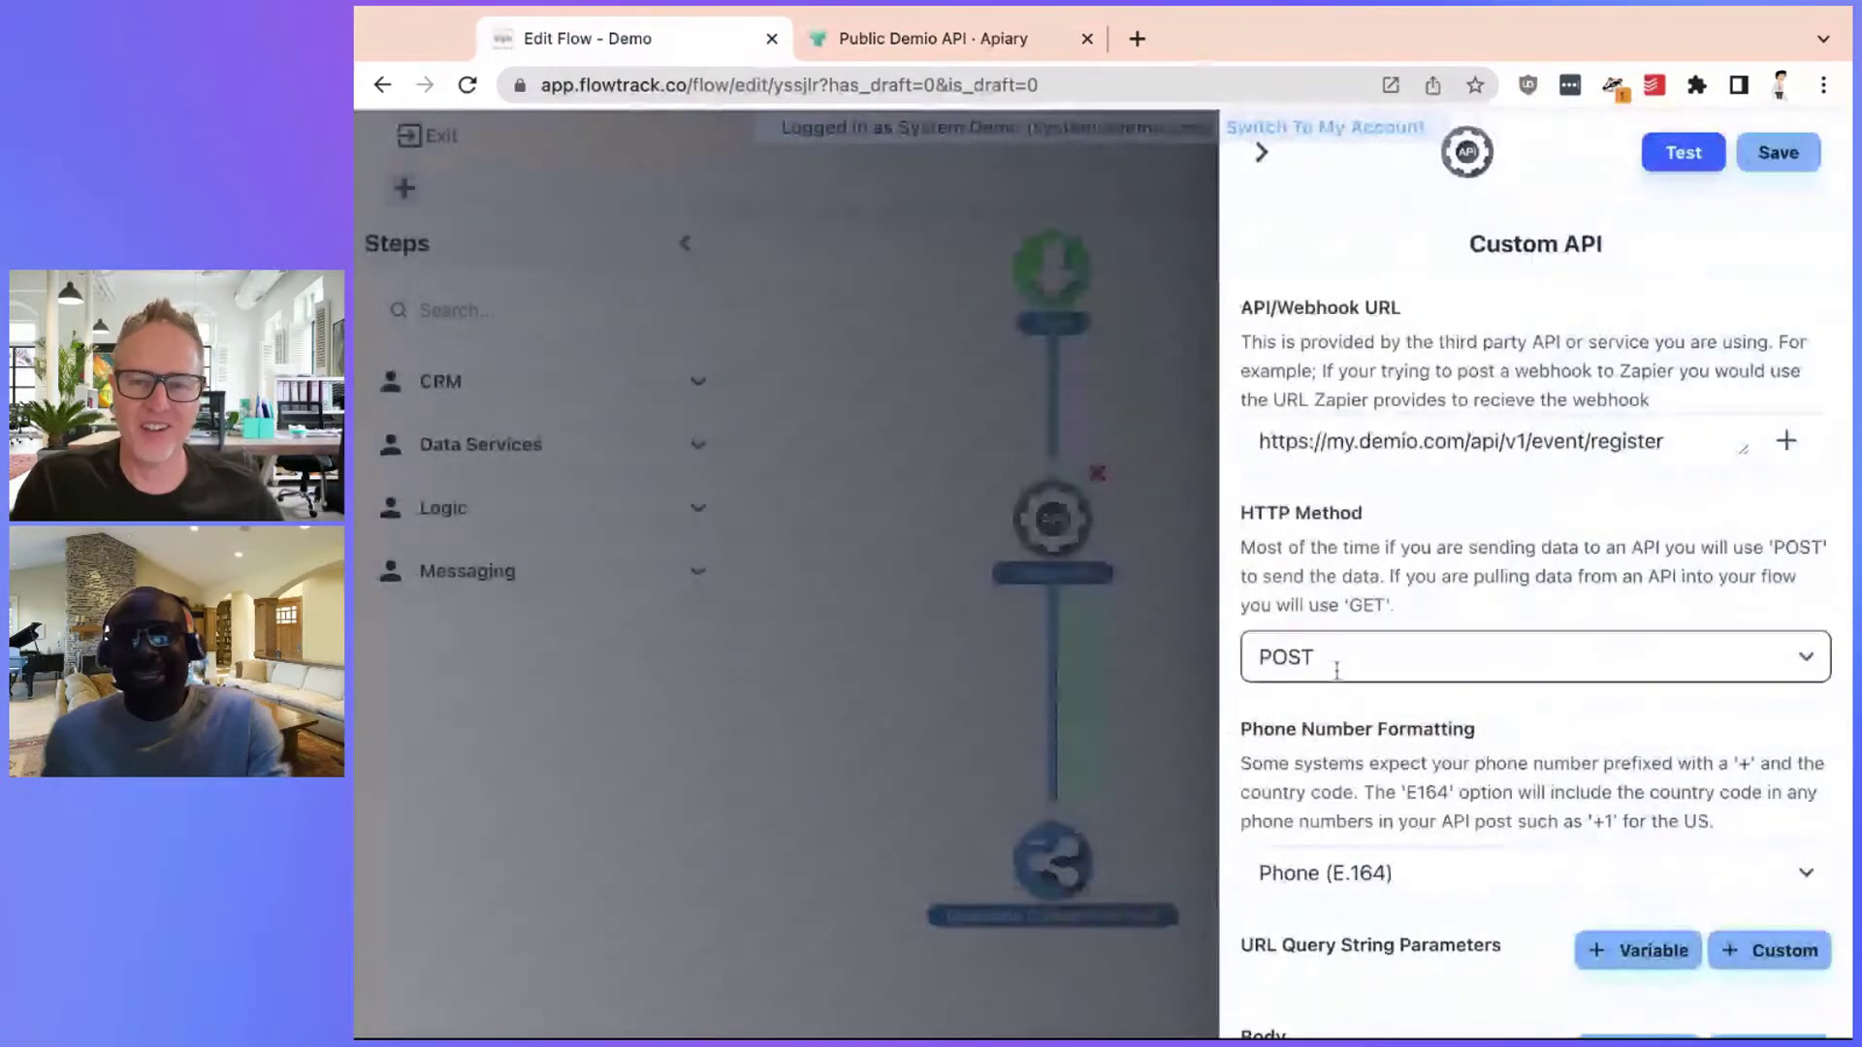
{"action": "left_click", "coordinate": [1460, 438]}
{"action": "key", "text": "ctrl+a"}
{"action": "key", "text": "ctrl+v"}
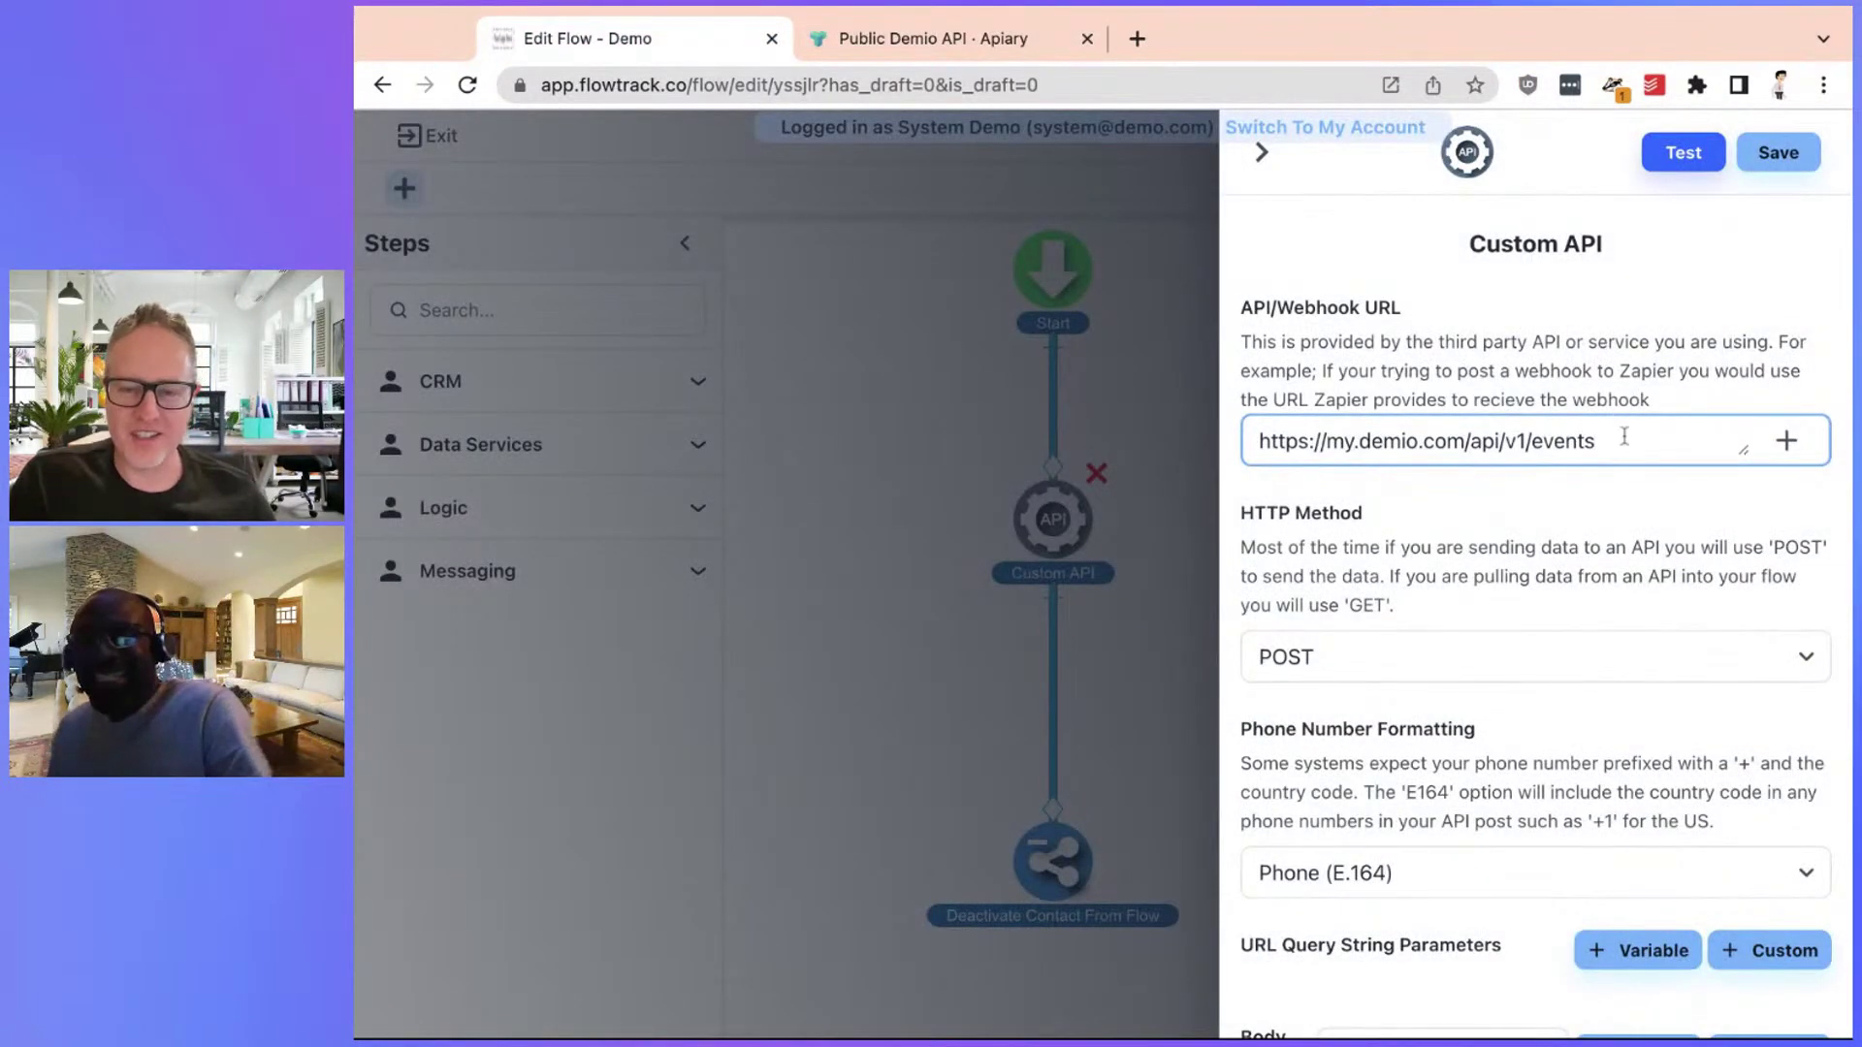
{"action": "left_click", "coordinate": [1683, 153]}
{"action": "left_click", "coordinate": [1255, 563]}
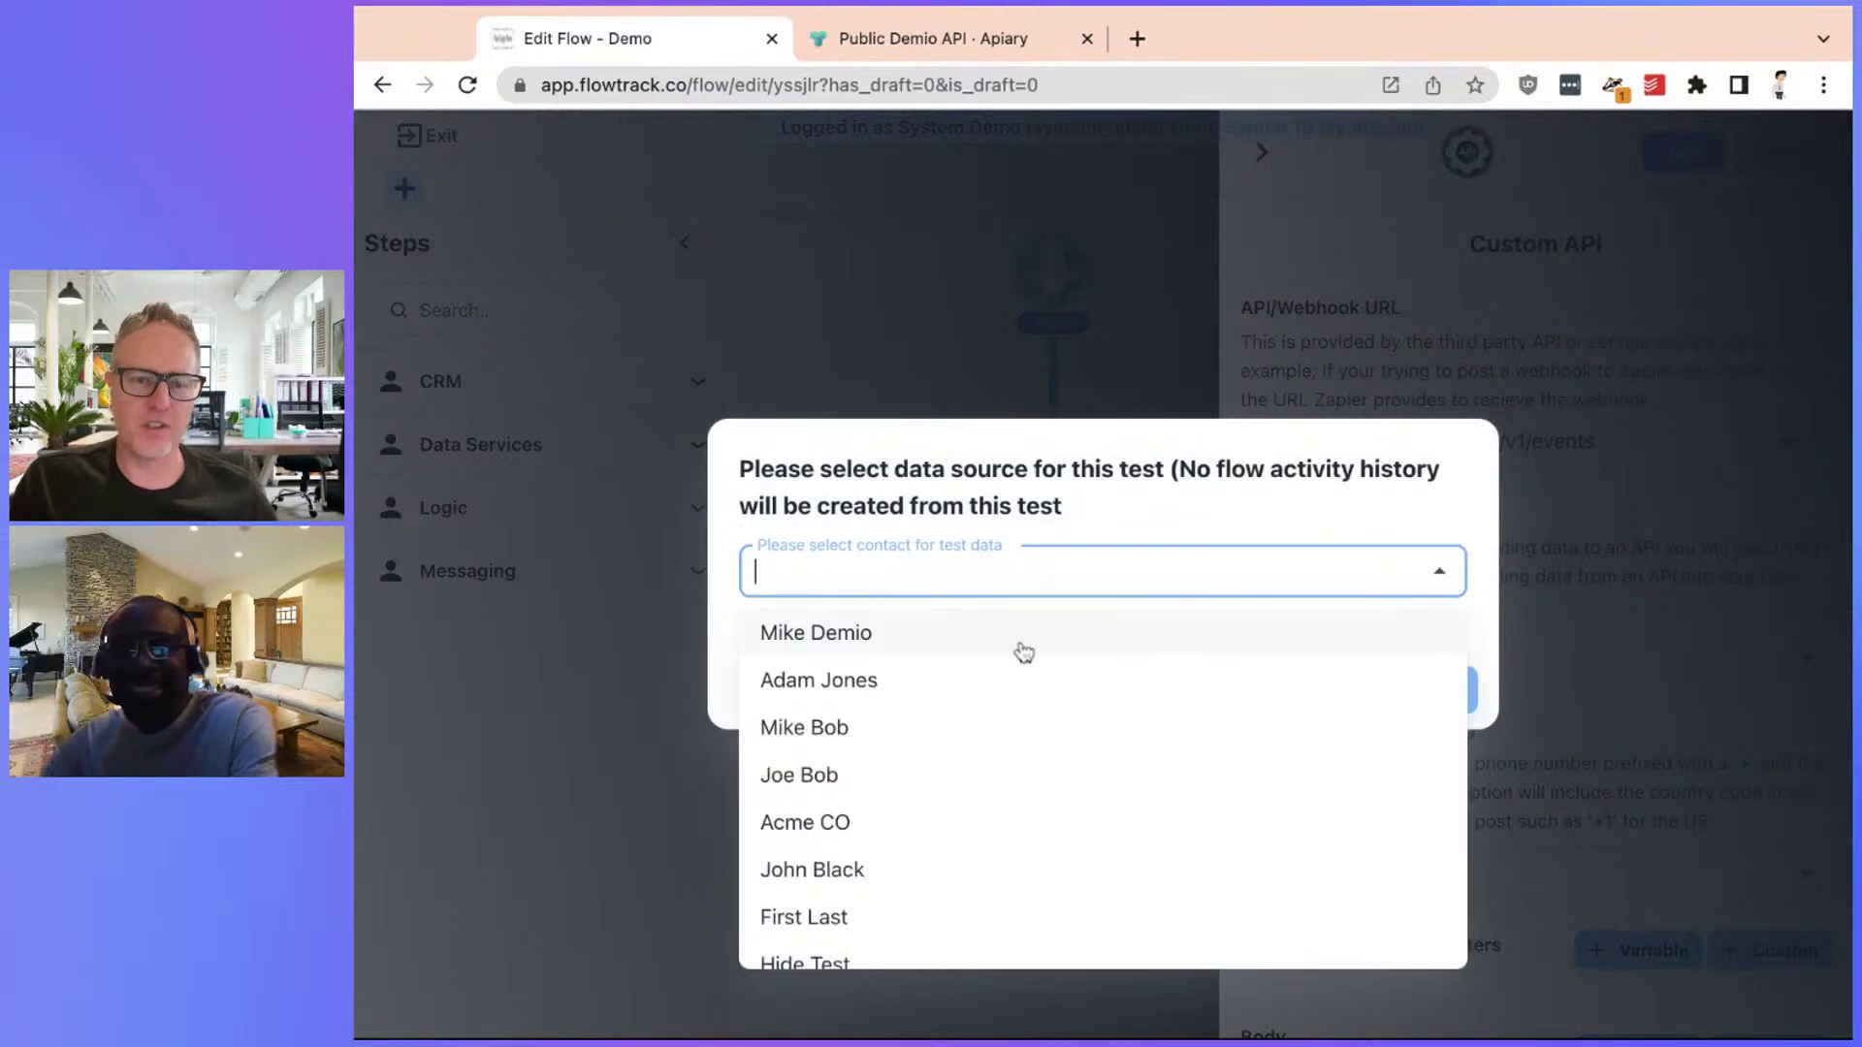
{"action": "left_click", "coordinate": [1023, 640]}
{"action": "left_click", "coordinate": [1450, 691]}
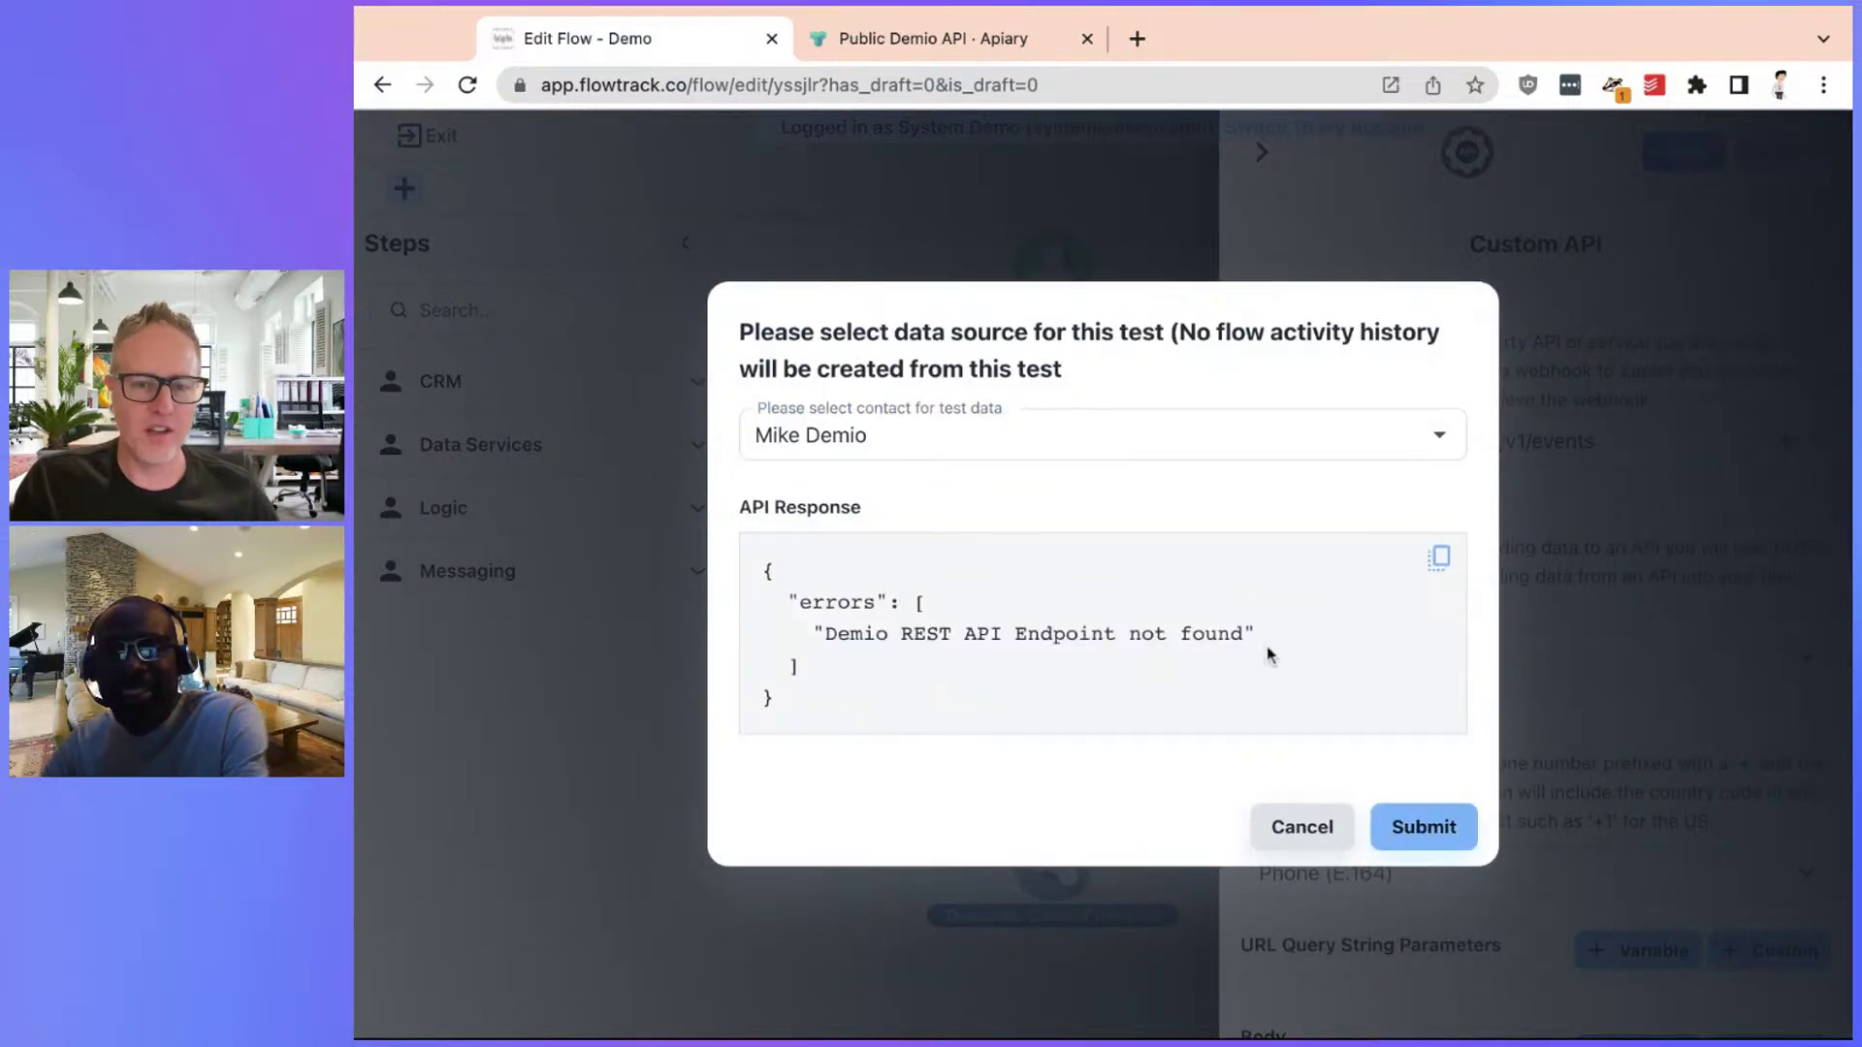
{"action": "left_click", "coordinate": [1321, 840]}
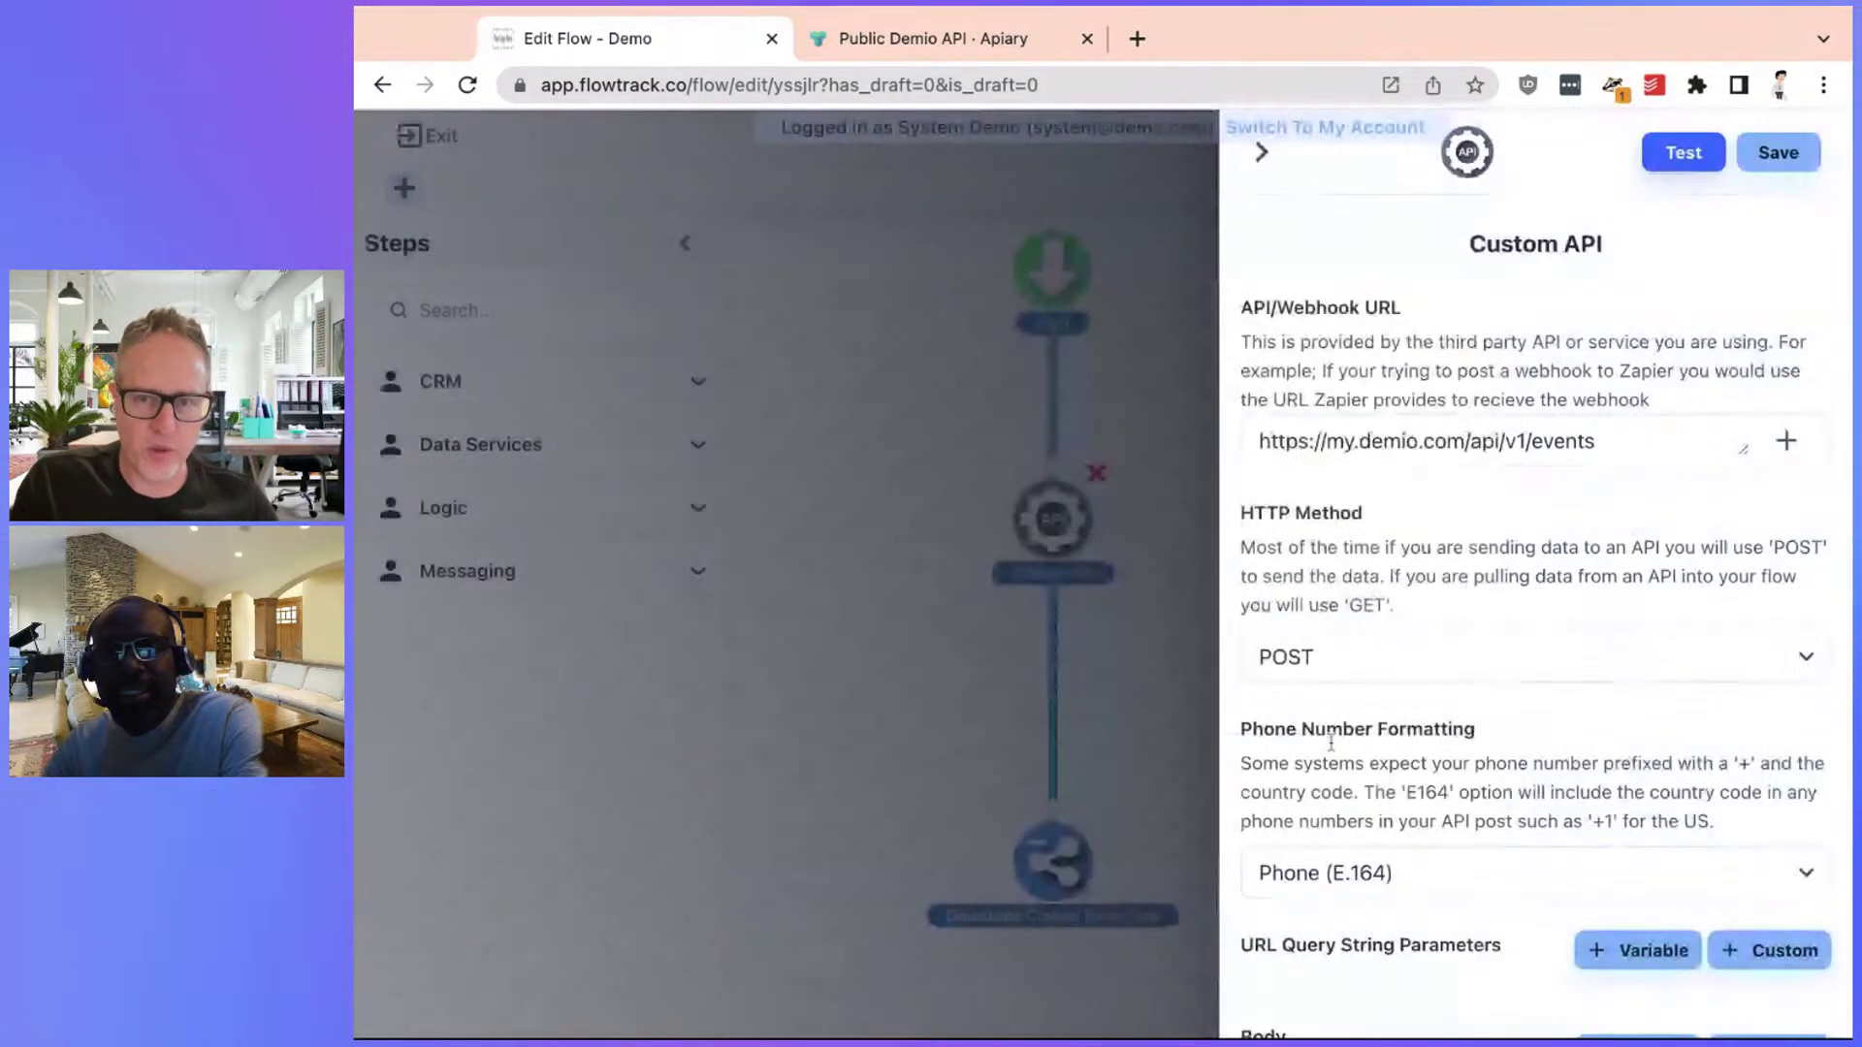
Switch the HTTP method to GET and recheck the Events list docs
{"action": "left_click", "coordinate": [1453, 640]}
{"action": "left_click", "coordinate": [1313, 698]}
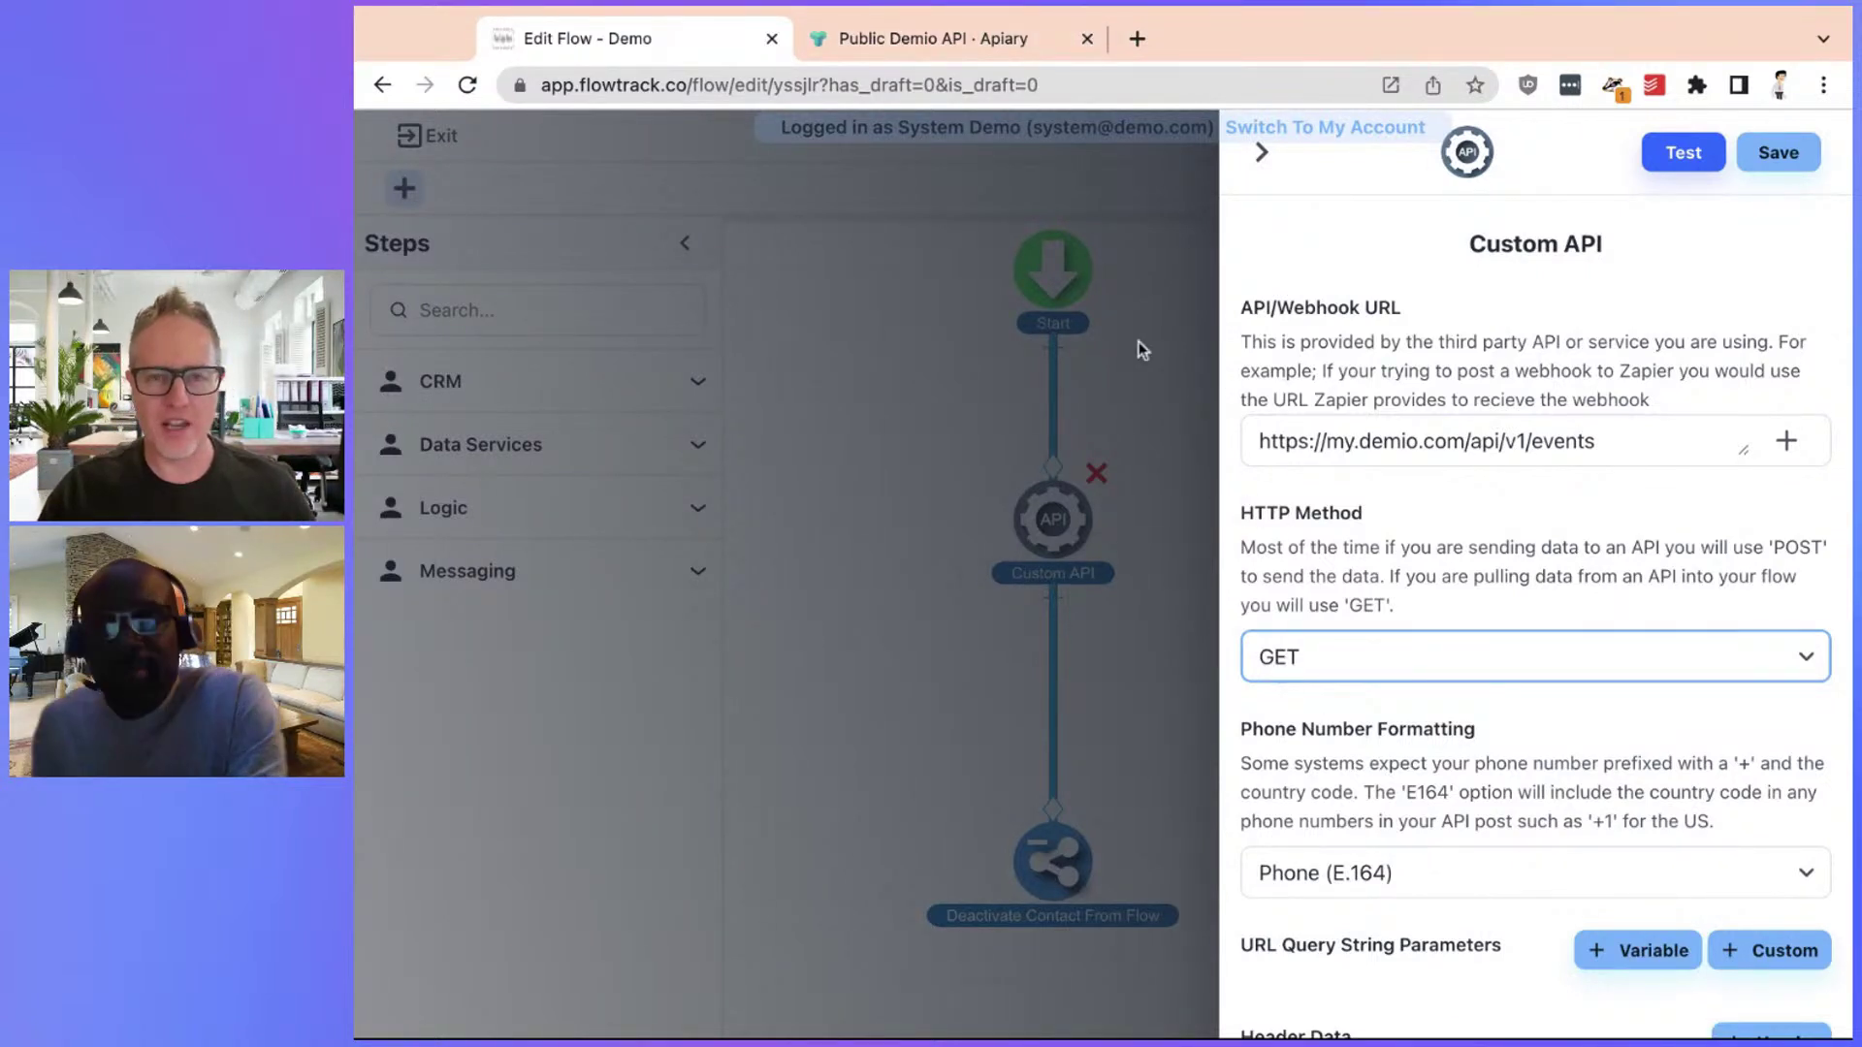
{"action": "left_click", "coordinate": [978, 53]}
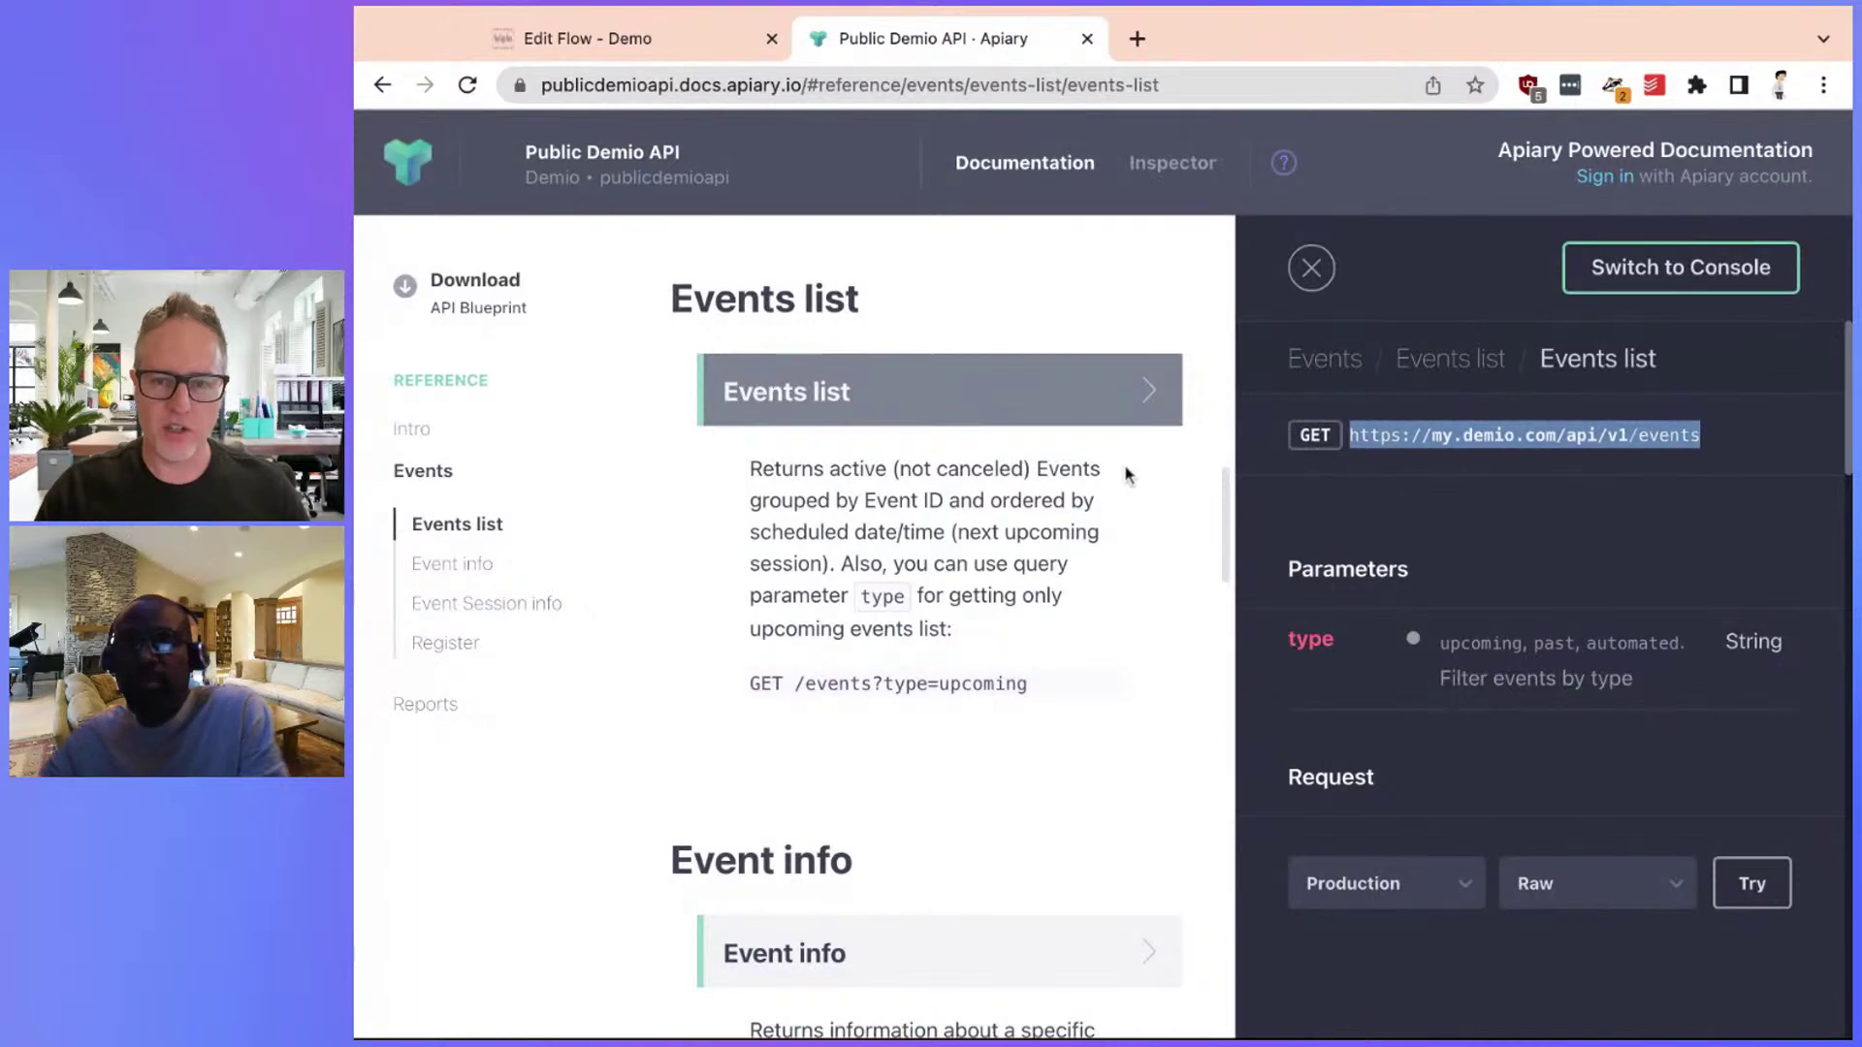
{"action": "left_click", "coordinate": [689, 49]}
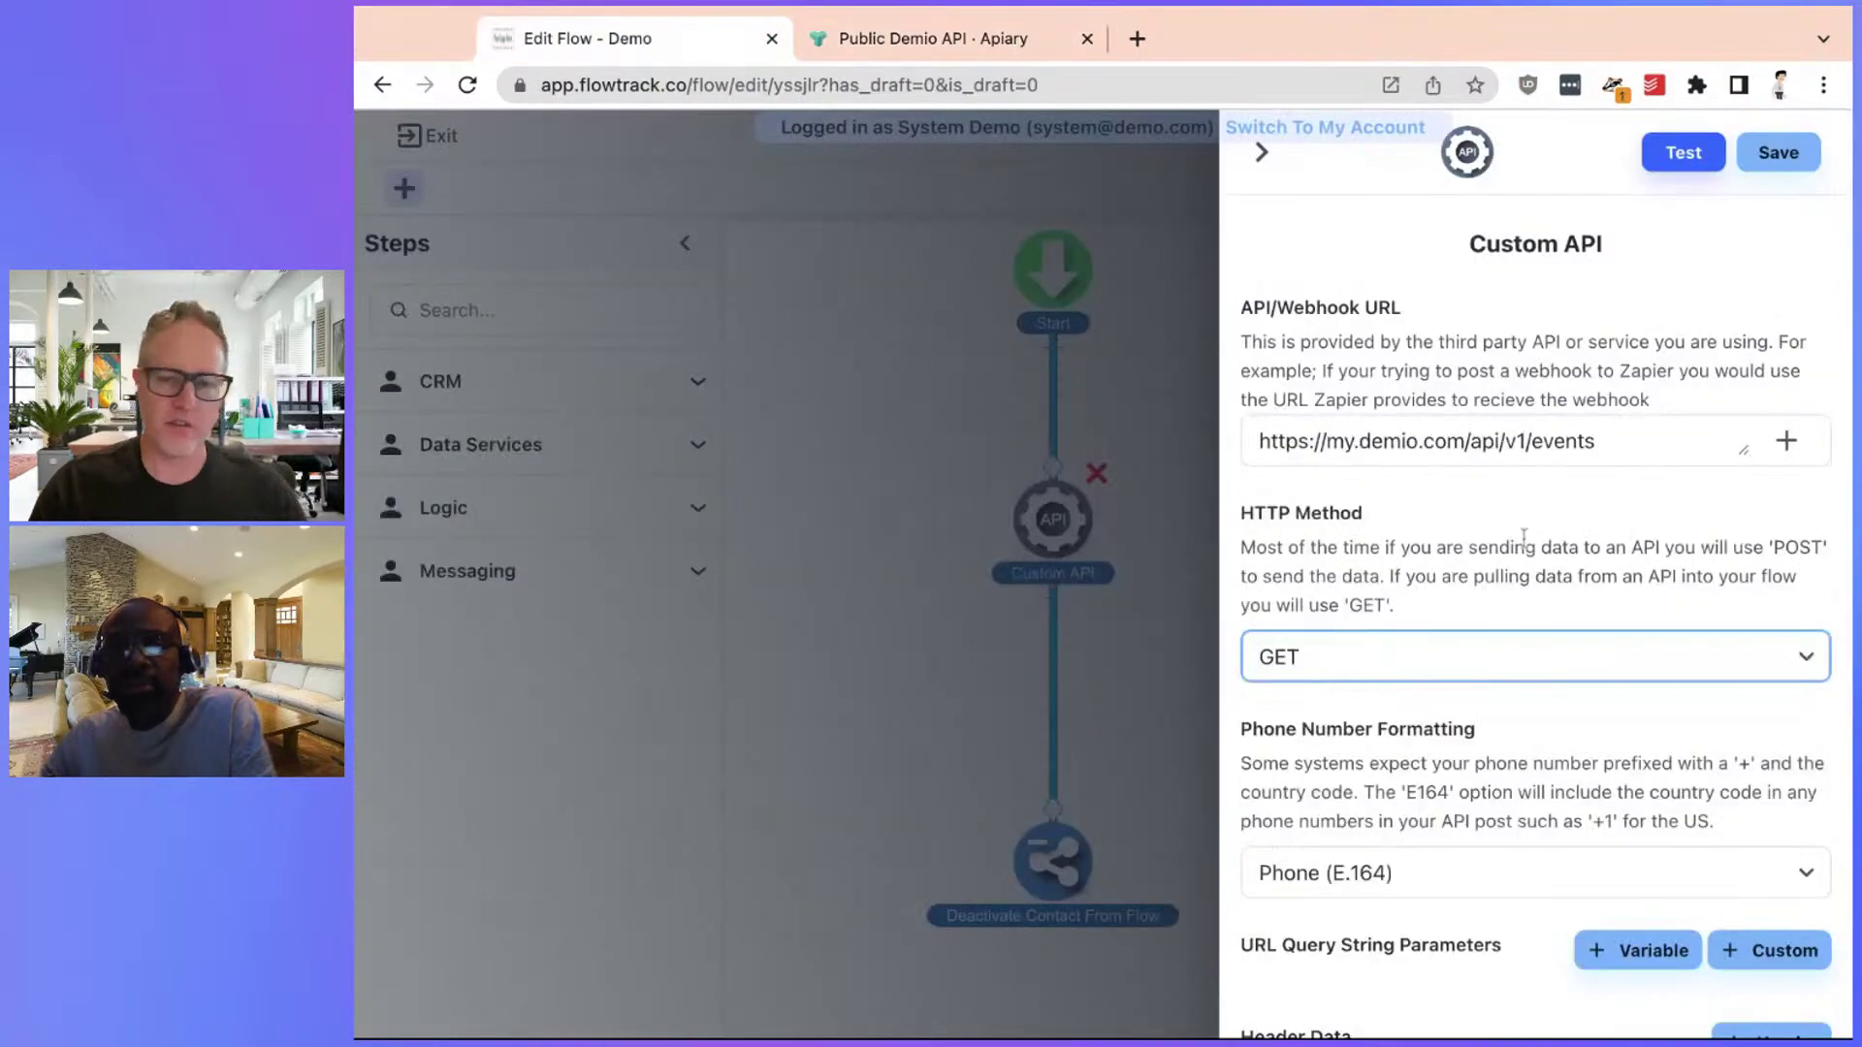
{"action": "left_click", "coordinate": [1687, 155]}
{"action": "left_click", "coordinate": [1286, 573]}
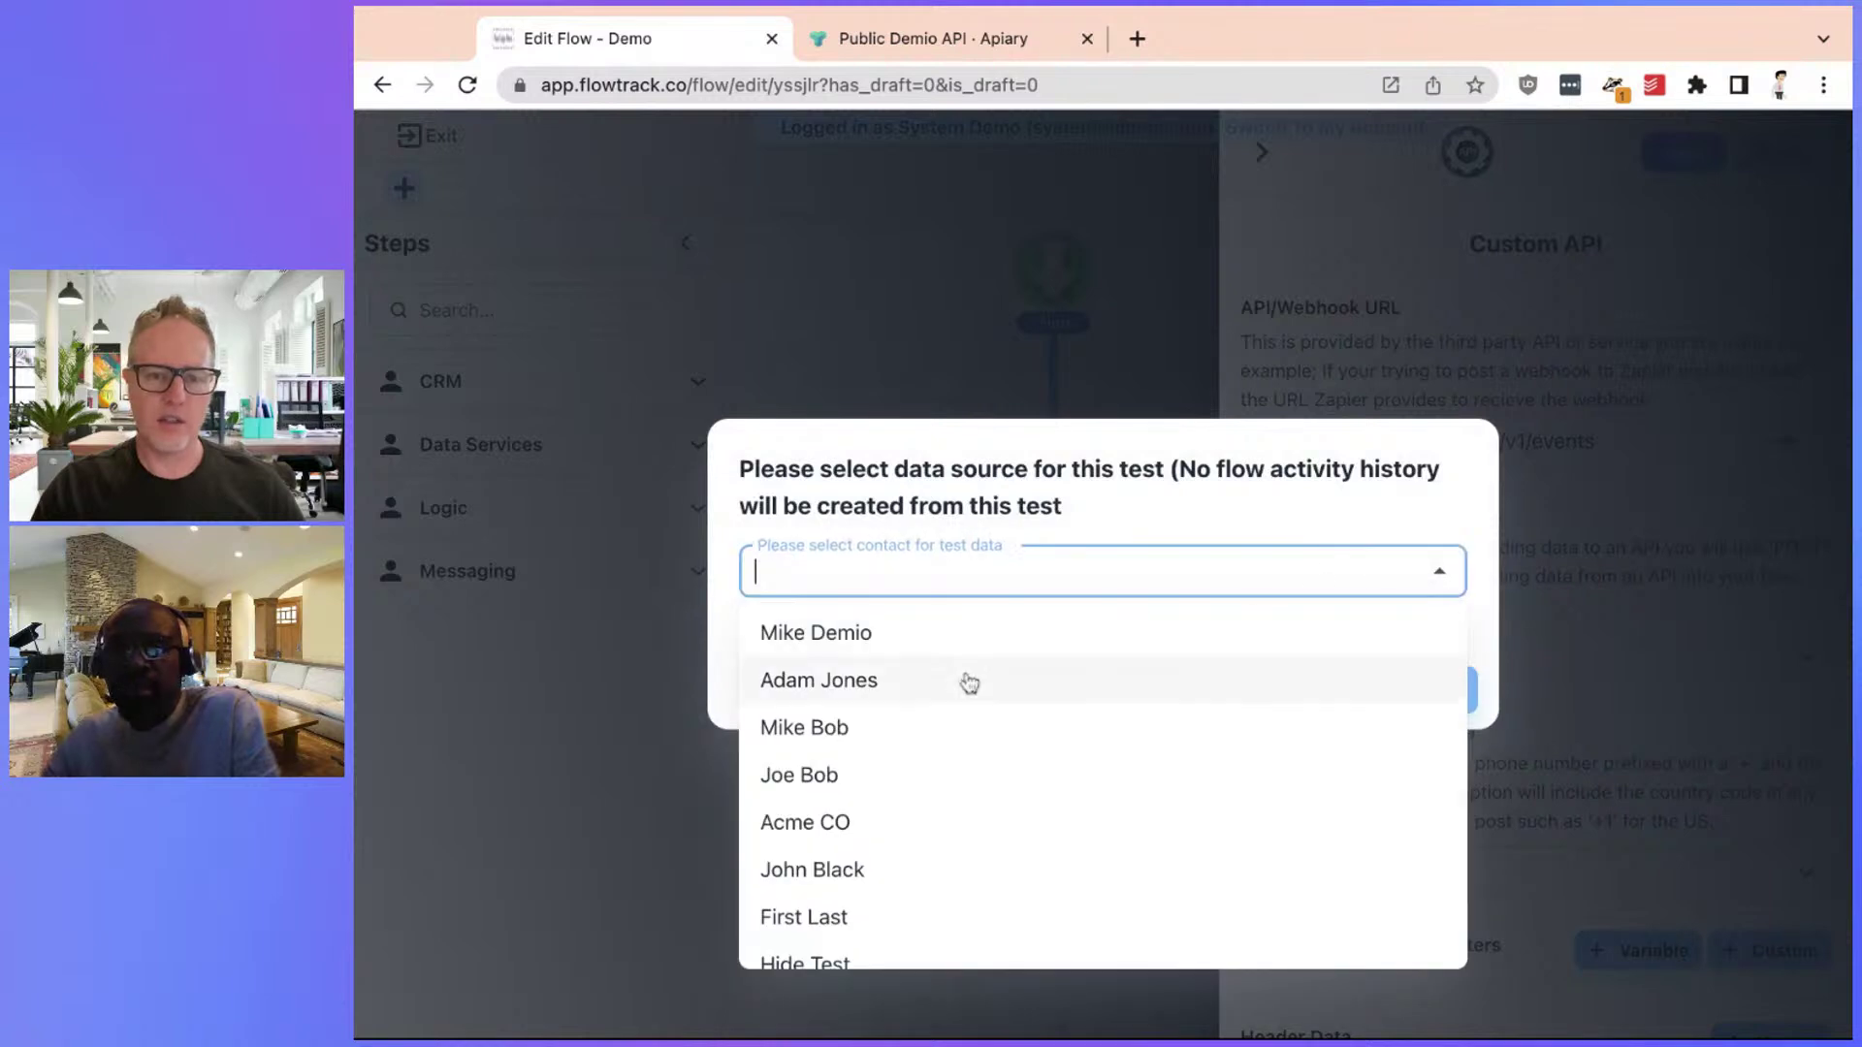
{"action": "left_click", "coordinate": [1047, 635]}
{"action": "left_click", "coordinate": [1418, 690]}
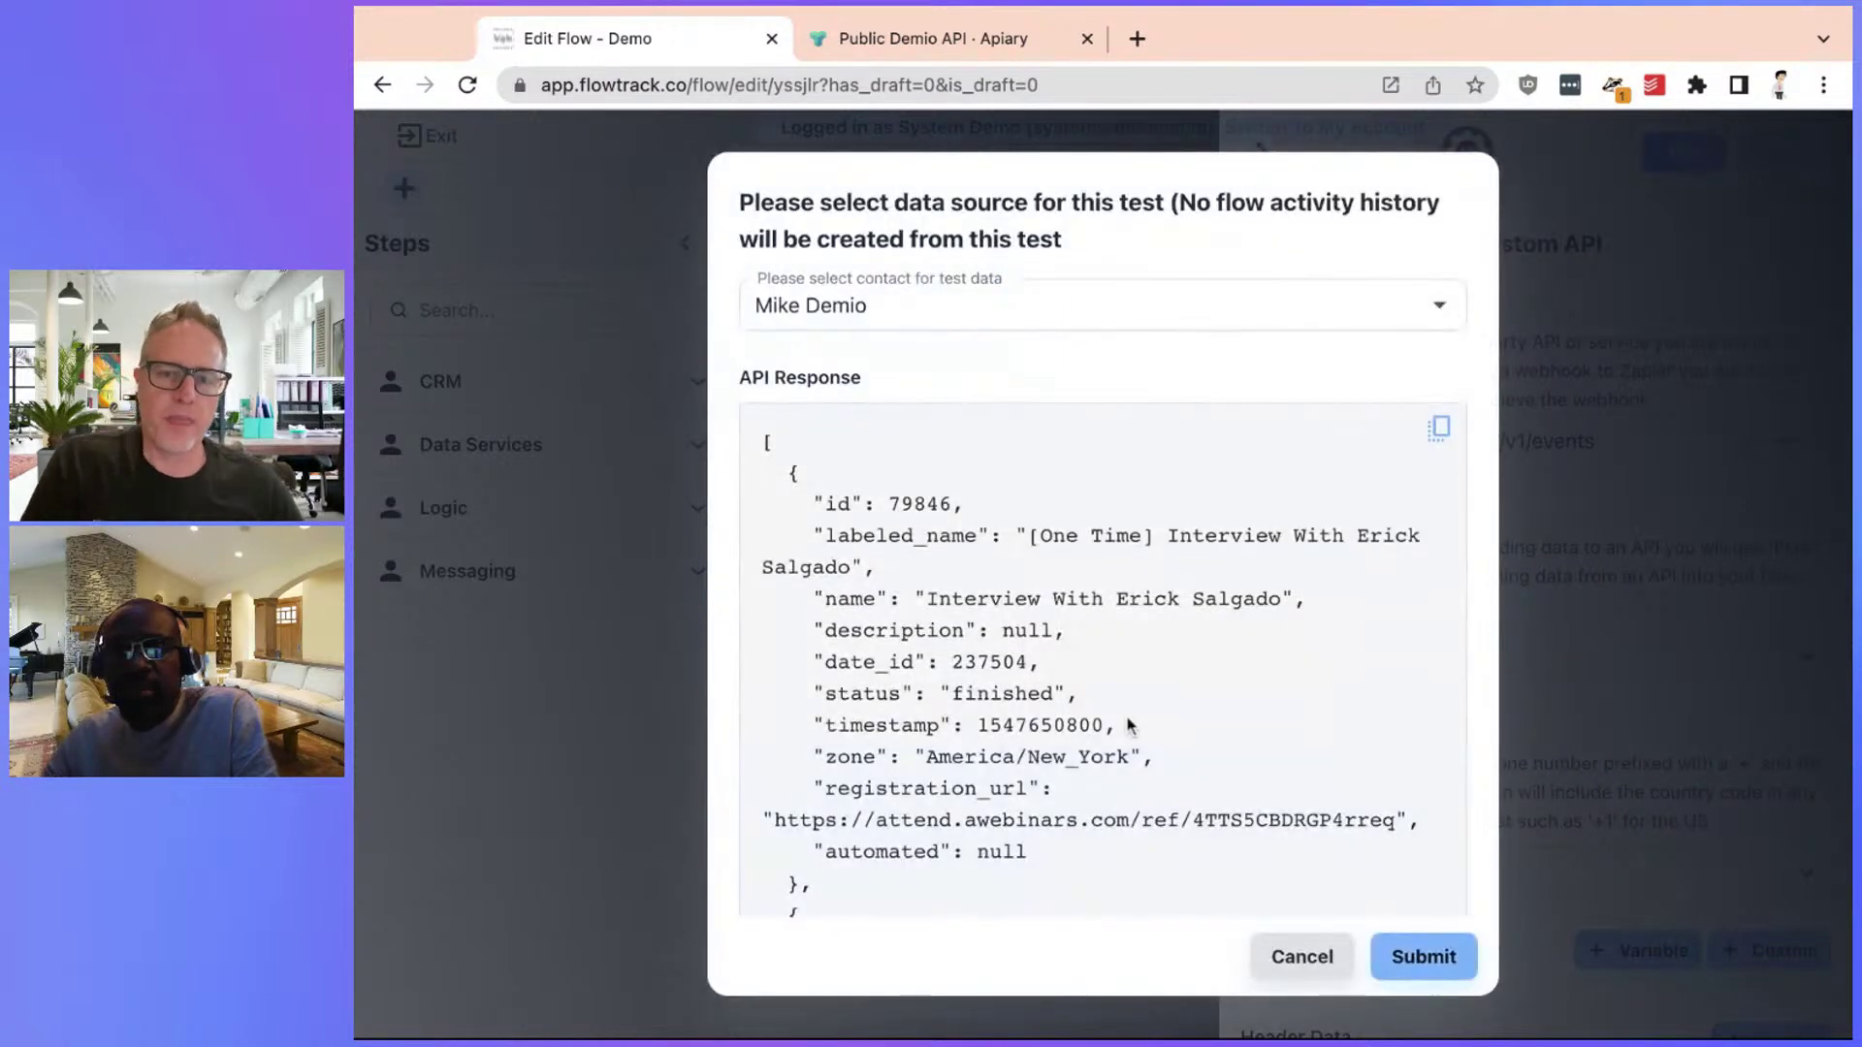
{"action": "scroll", "coordinate": [1157, 743], "scroll_direction": "down", "scroll_amount": 2}
{"action": "scroll", "coordinate": [1157, 744], "scroll_direction": "down", "scroll_amount": 10}
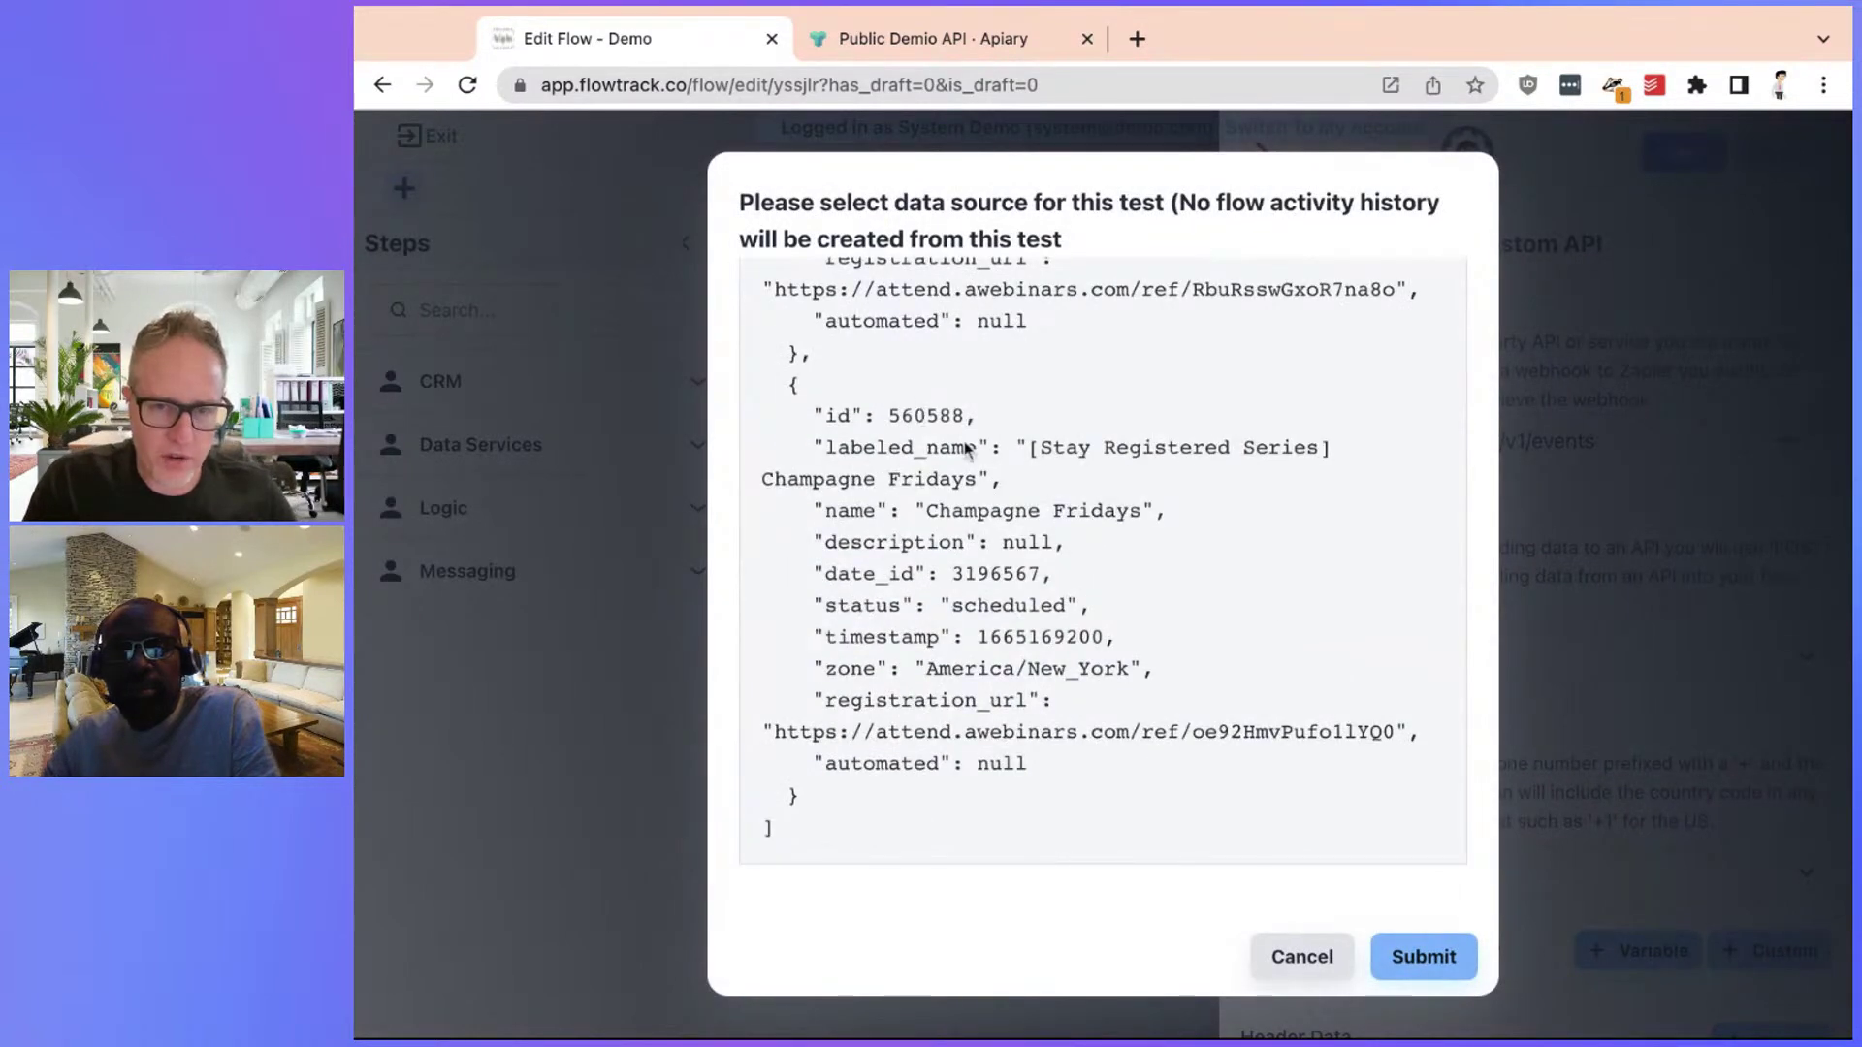
{"action": "double_click", "coordinate": [941, 504]}
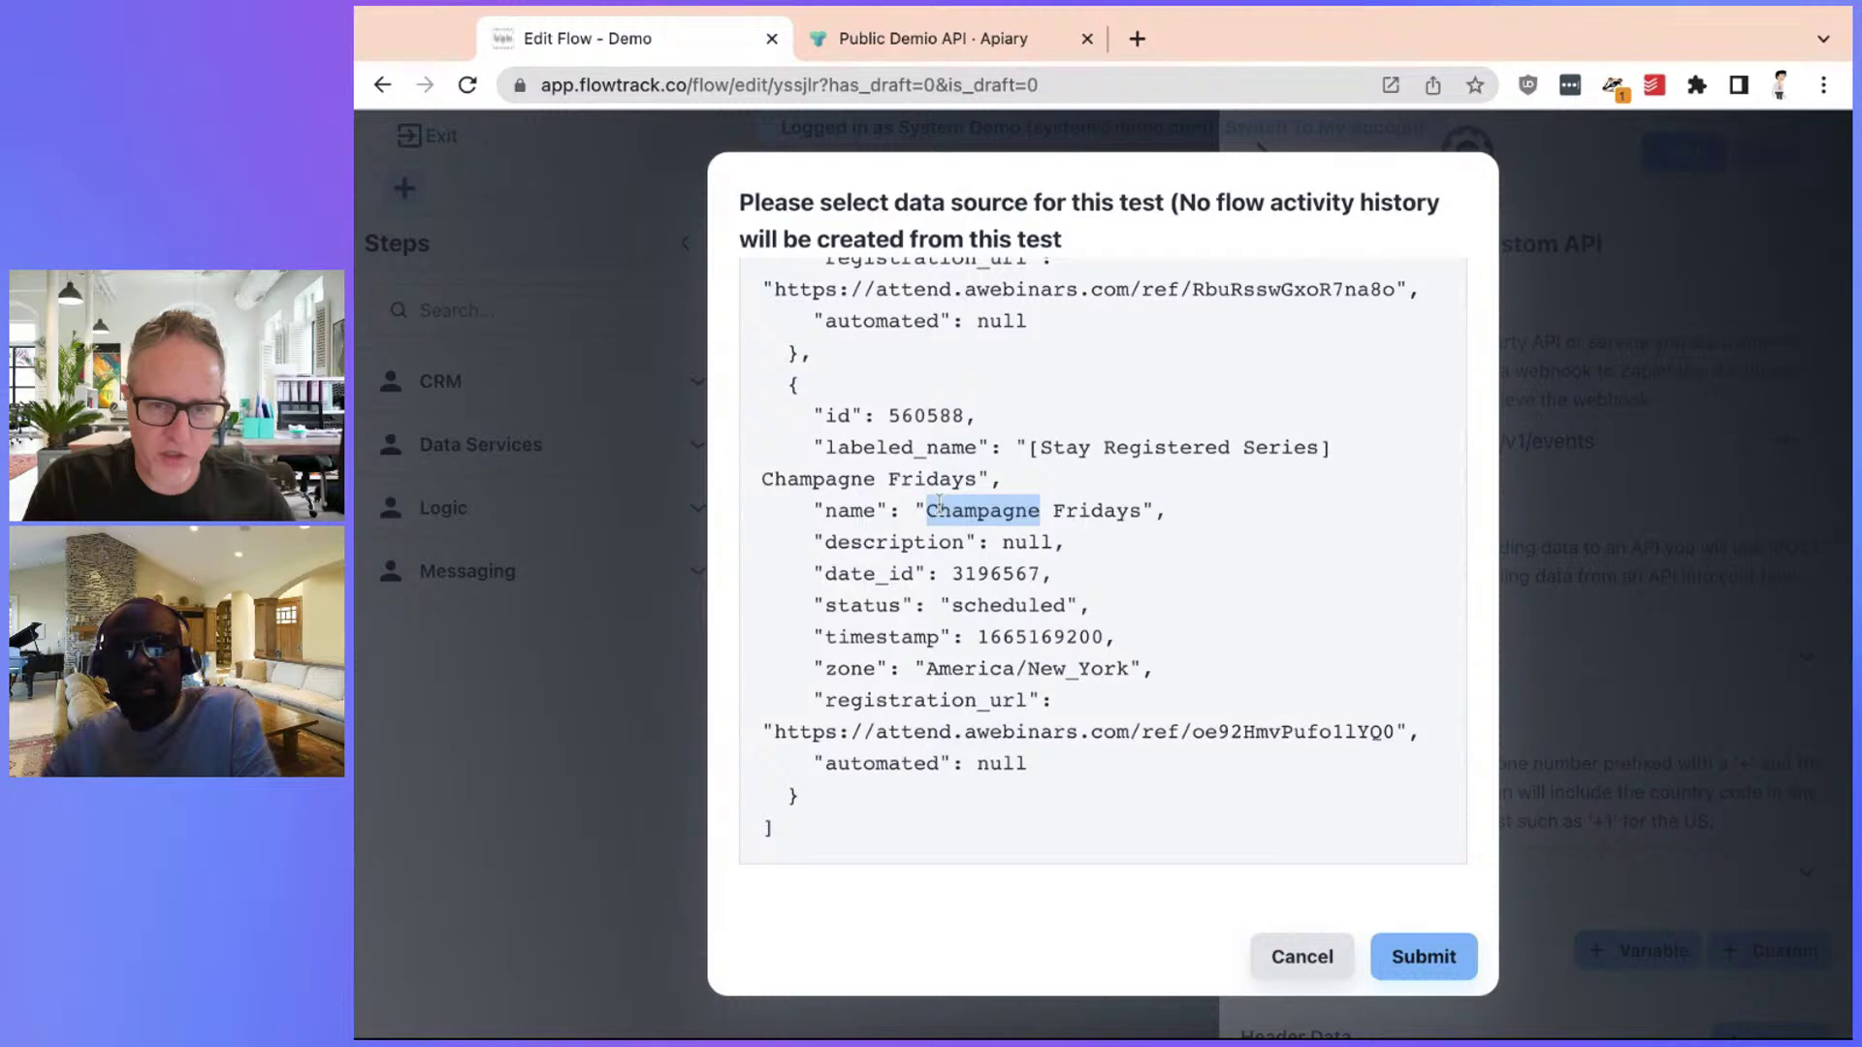
{"action": "double_click", "coordinate": [937, 417]}
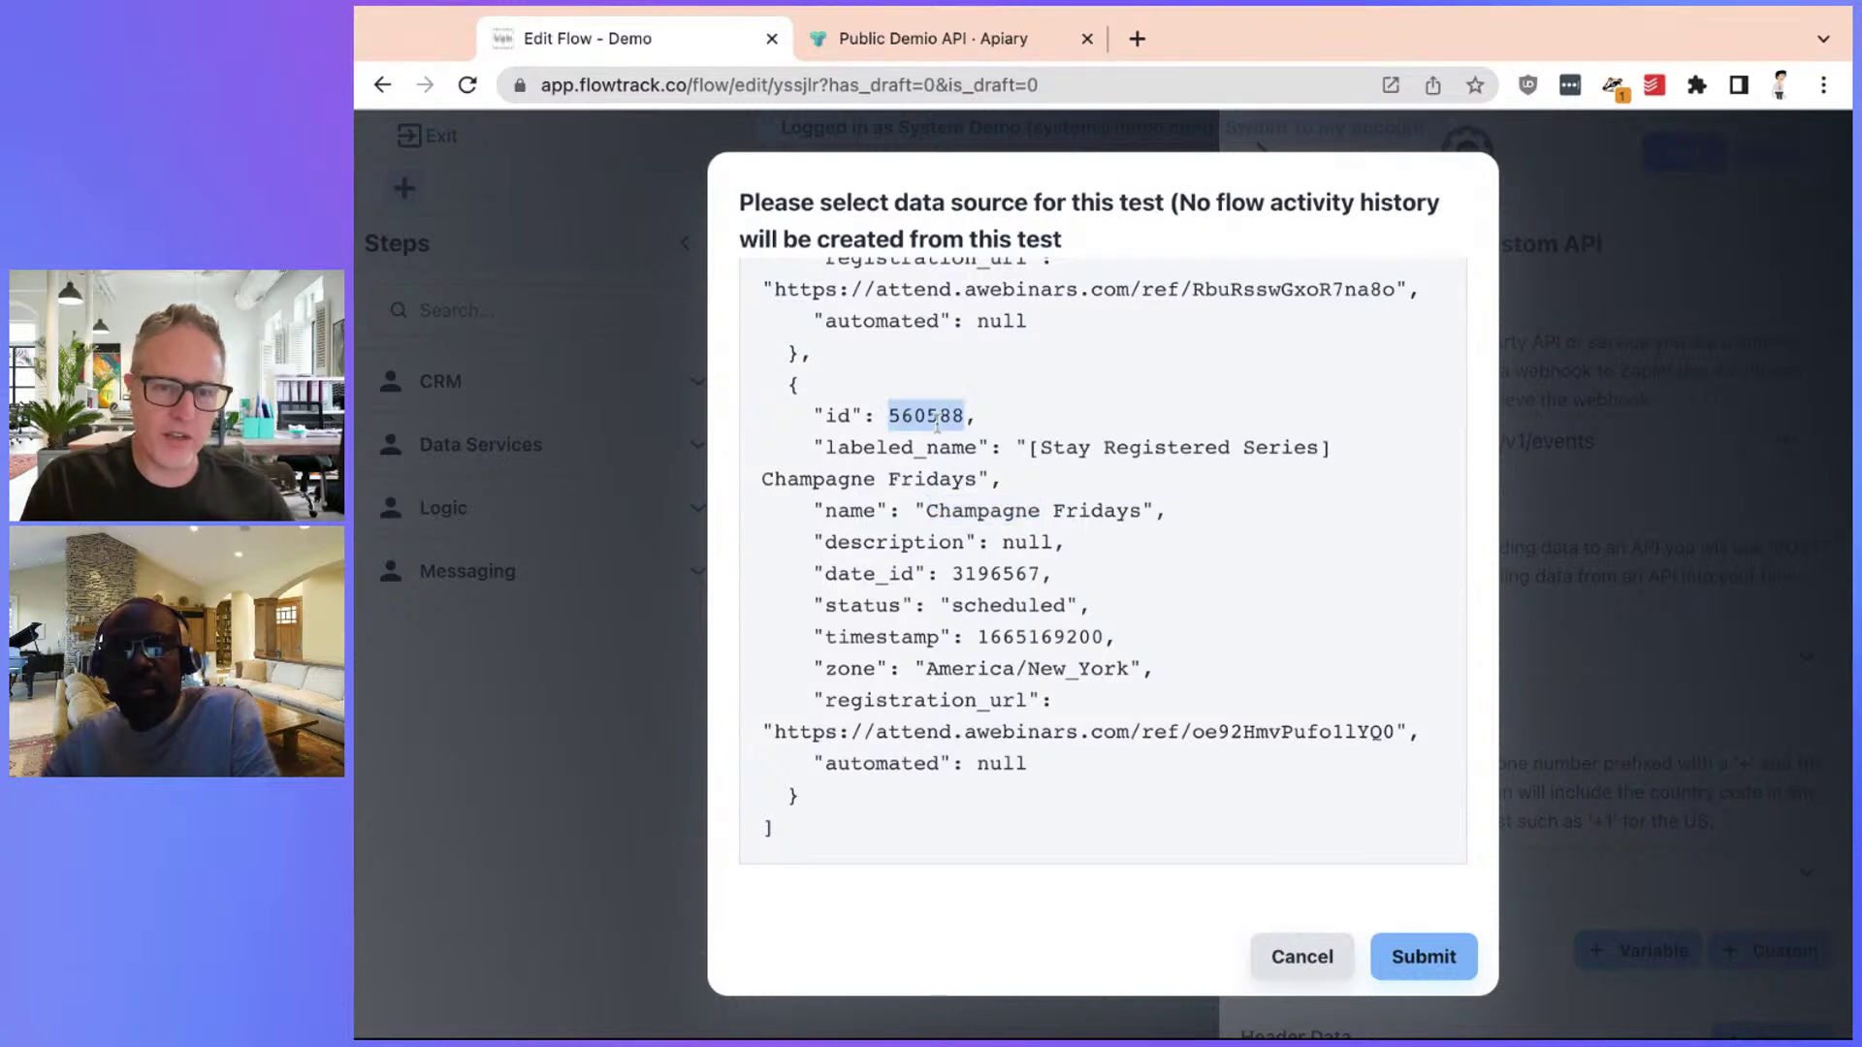
{"action": "left_click", "coordinate": [1322, 958]}
Set the HTTP method back to POST and paste 560588 as the id parameter value
{"action": "scroll", "coordinate": [1447, 723], "scroll_direction": "down", "scroll_amount": 2}
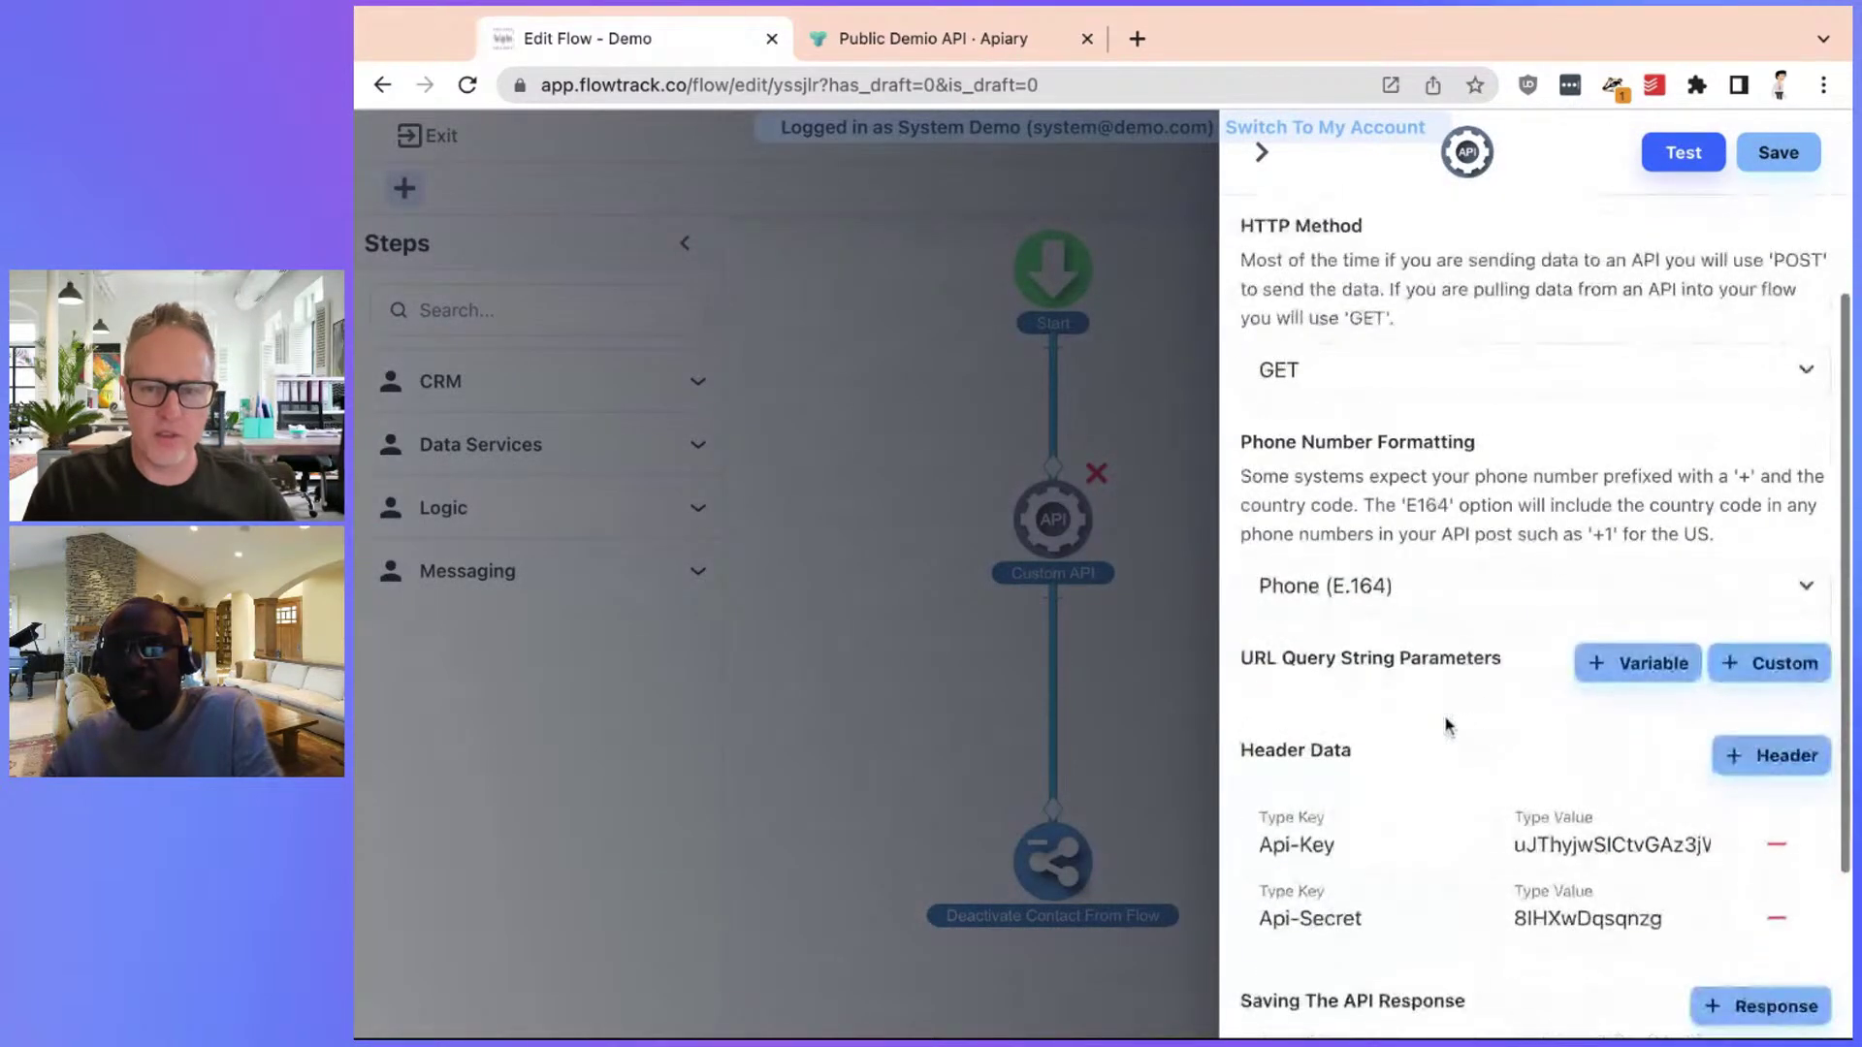
{"action": "scroll", "coordinate": [1446, 722], "scroll_direction": "up", "scroll_amount": 3}
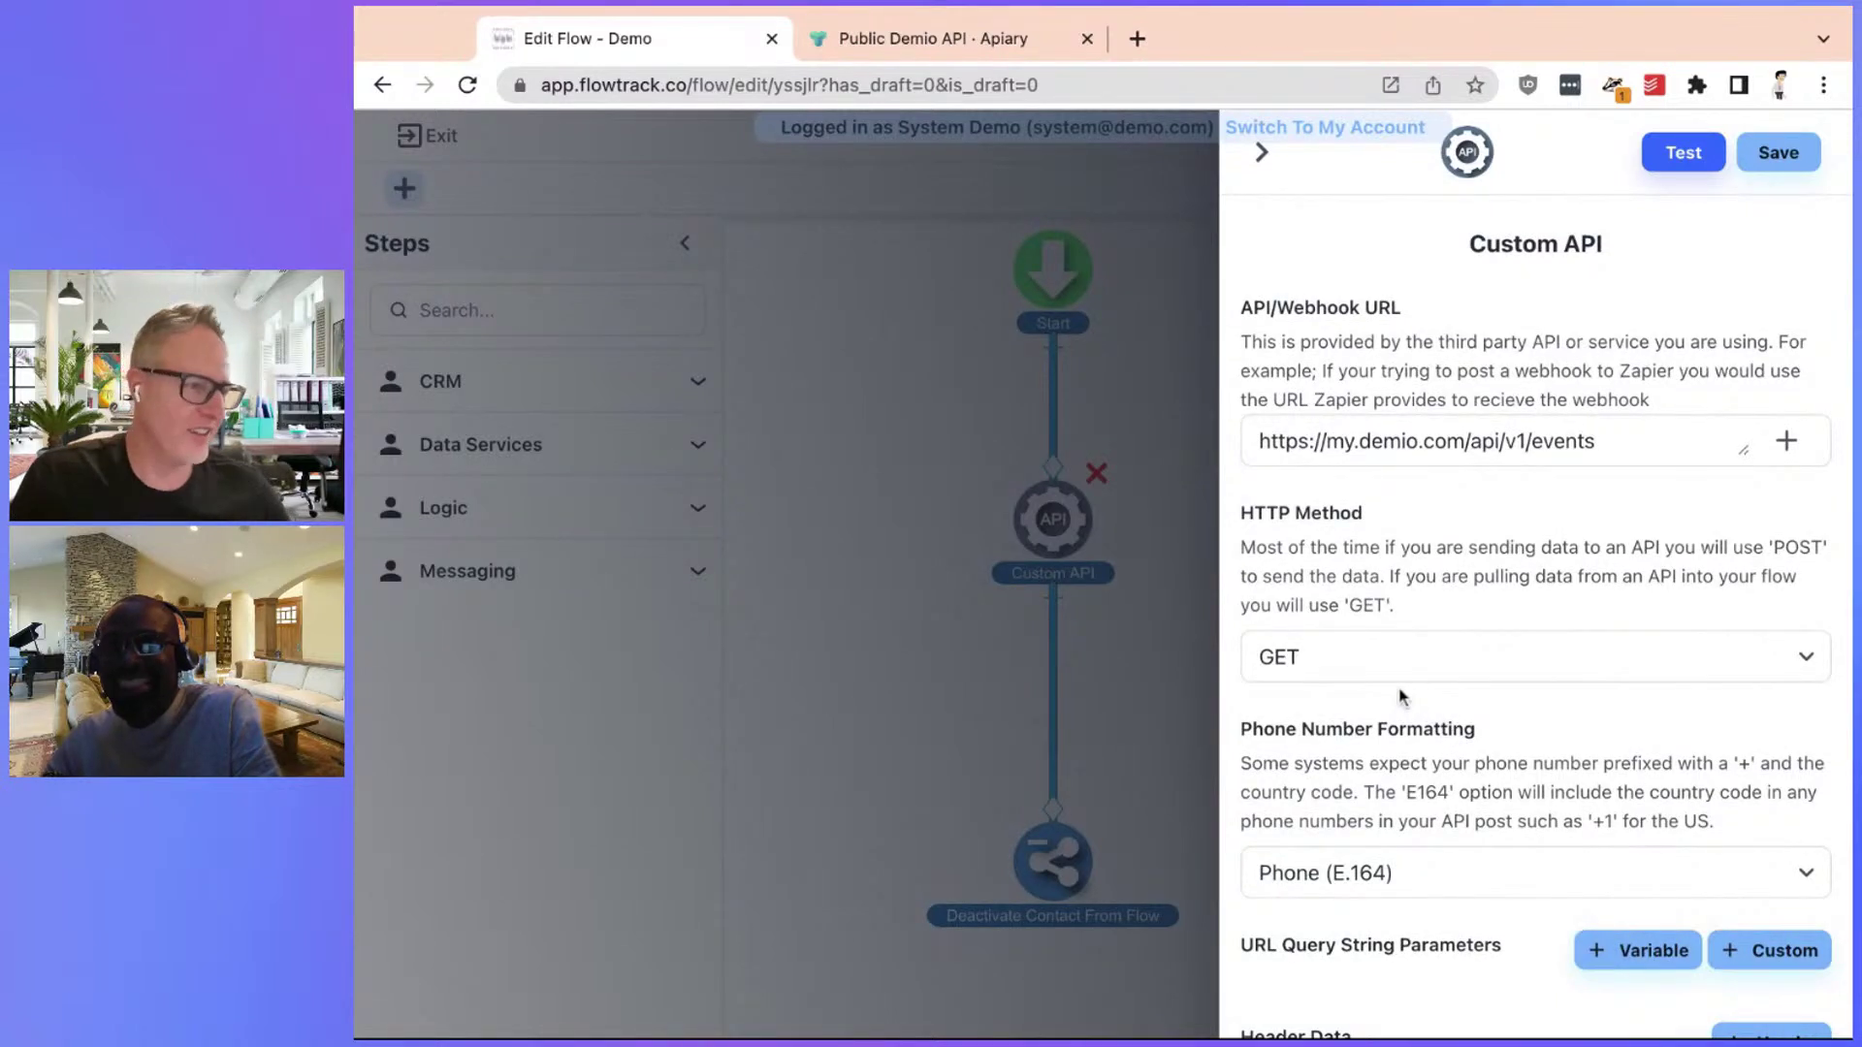
{"action": "scroll", "coordinate": [1487, 586], "scroll_direction": "down", "scroll_amount": 5}
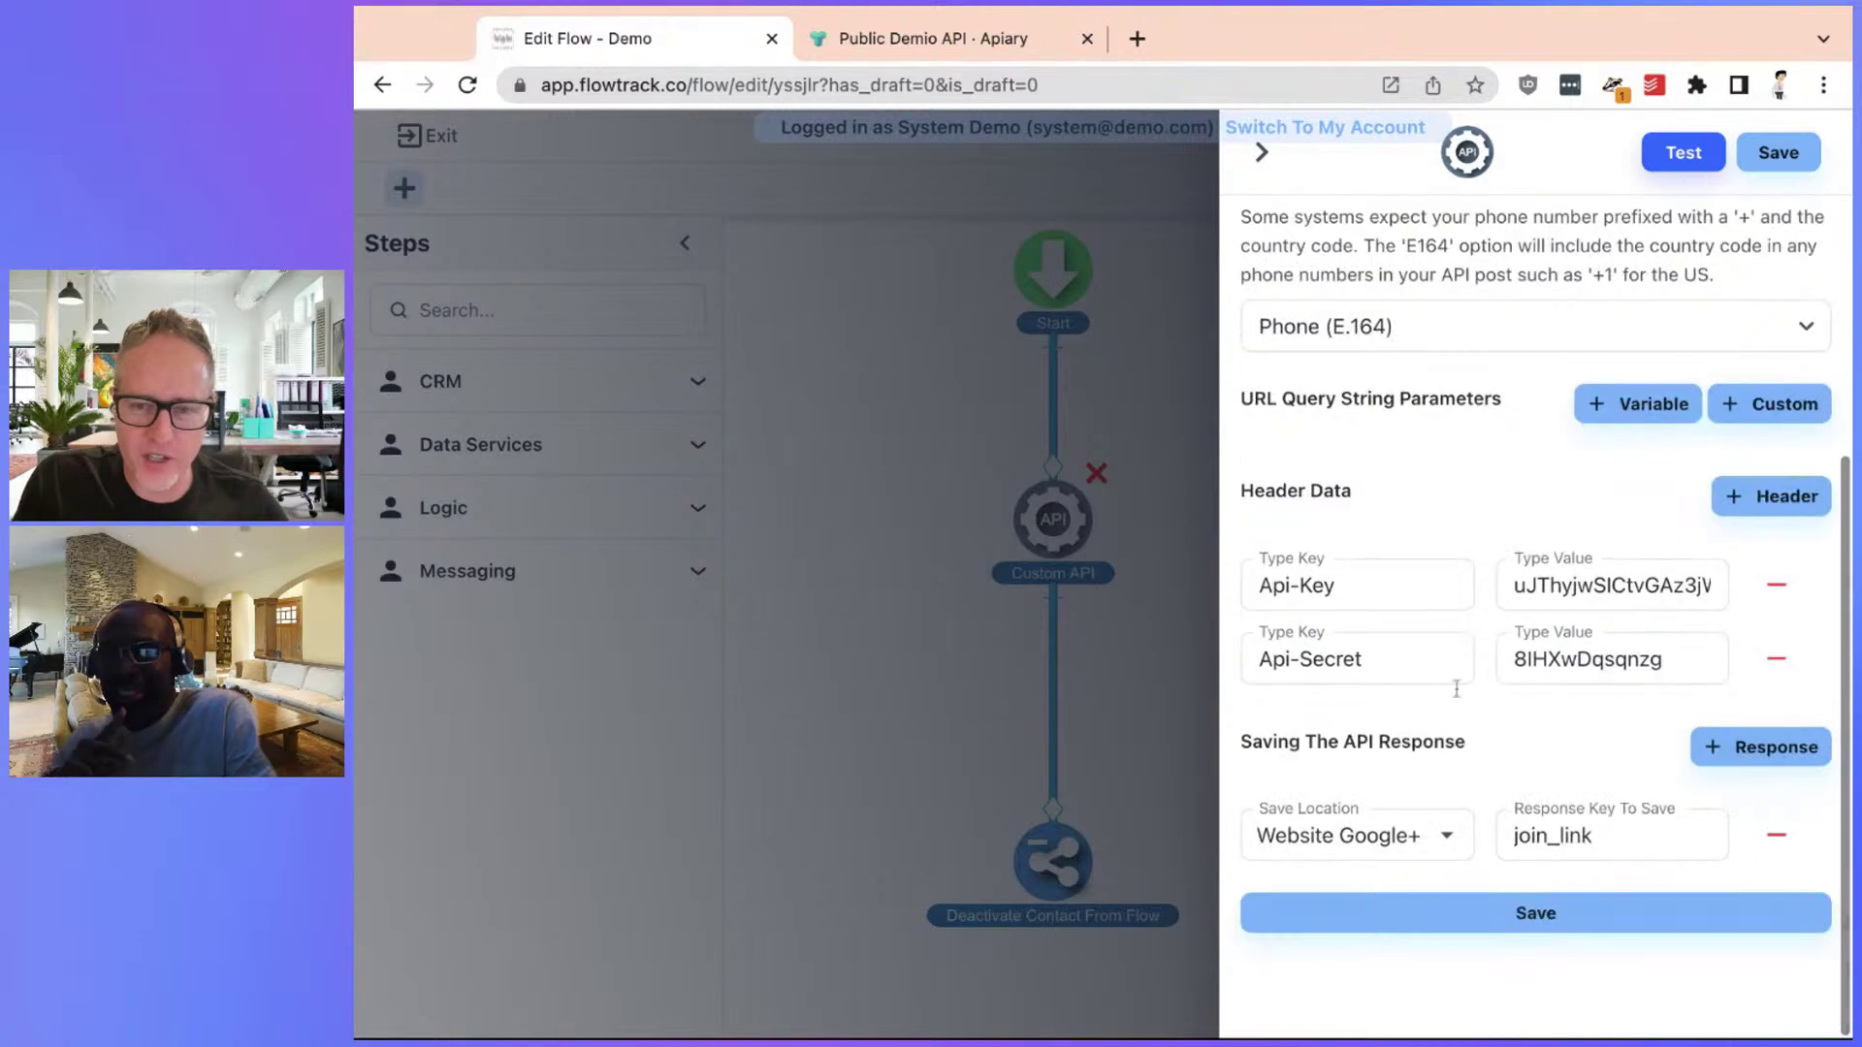
{"action": "scroll", "coordinate": [1452, 805], "scroll_direction": "up", "scroll_amount": 5}
{"action": "scroll", "coordinate": [1451, 805], "scroll_direction": "down", "scroll_amount": 5}
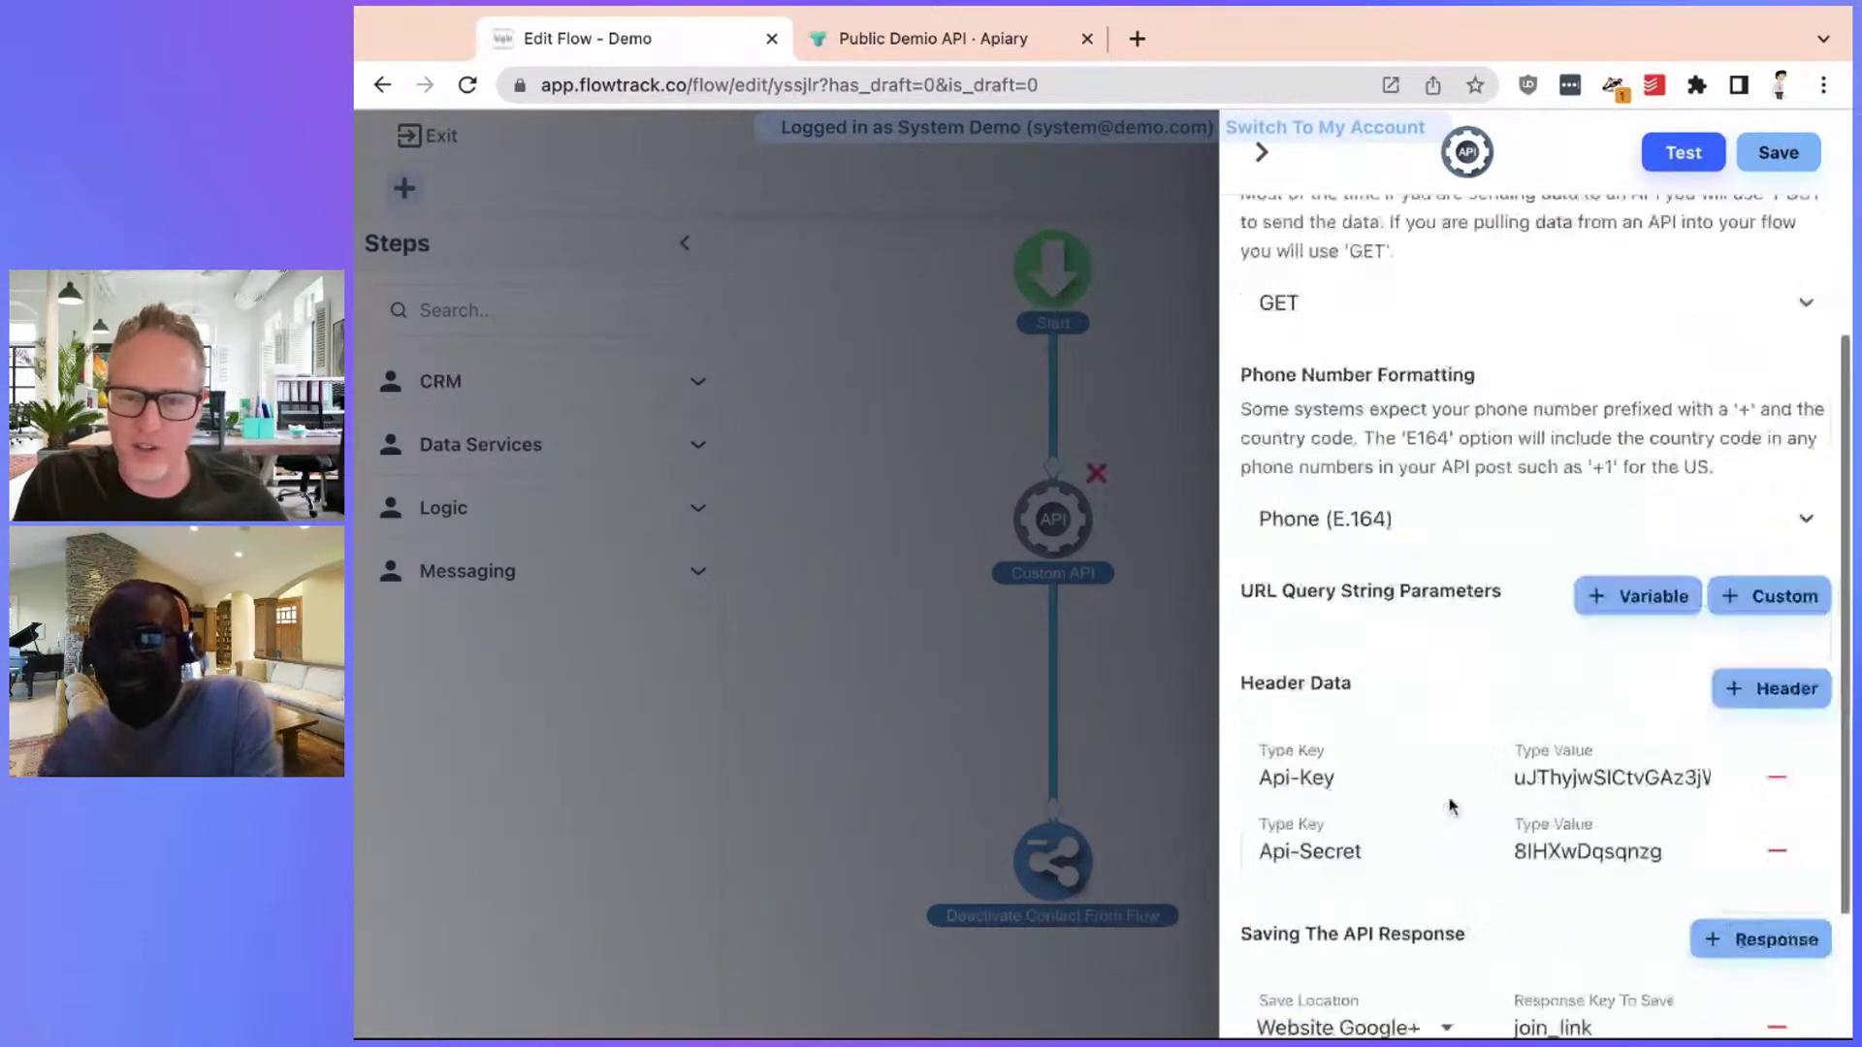
{"action": "scroll", "coordinate": [1461, 763], "scroll_direction": "up", "scroll_amount": 5}
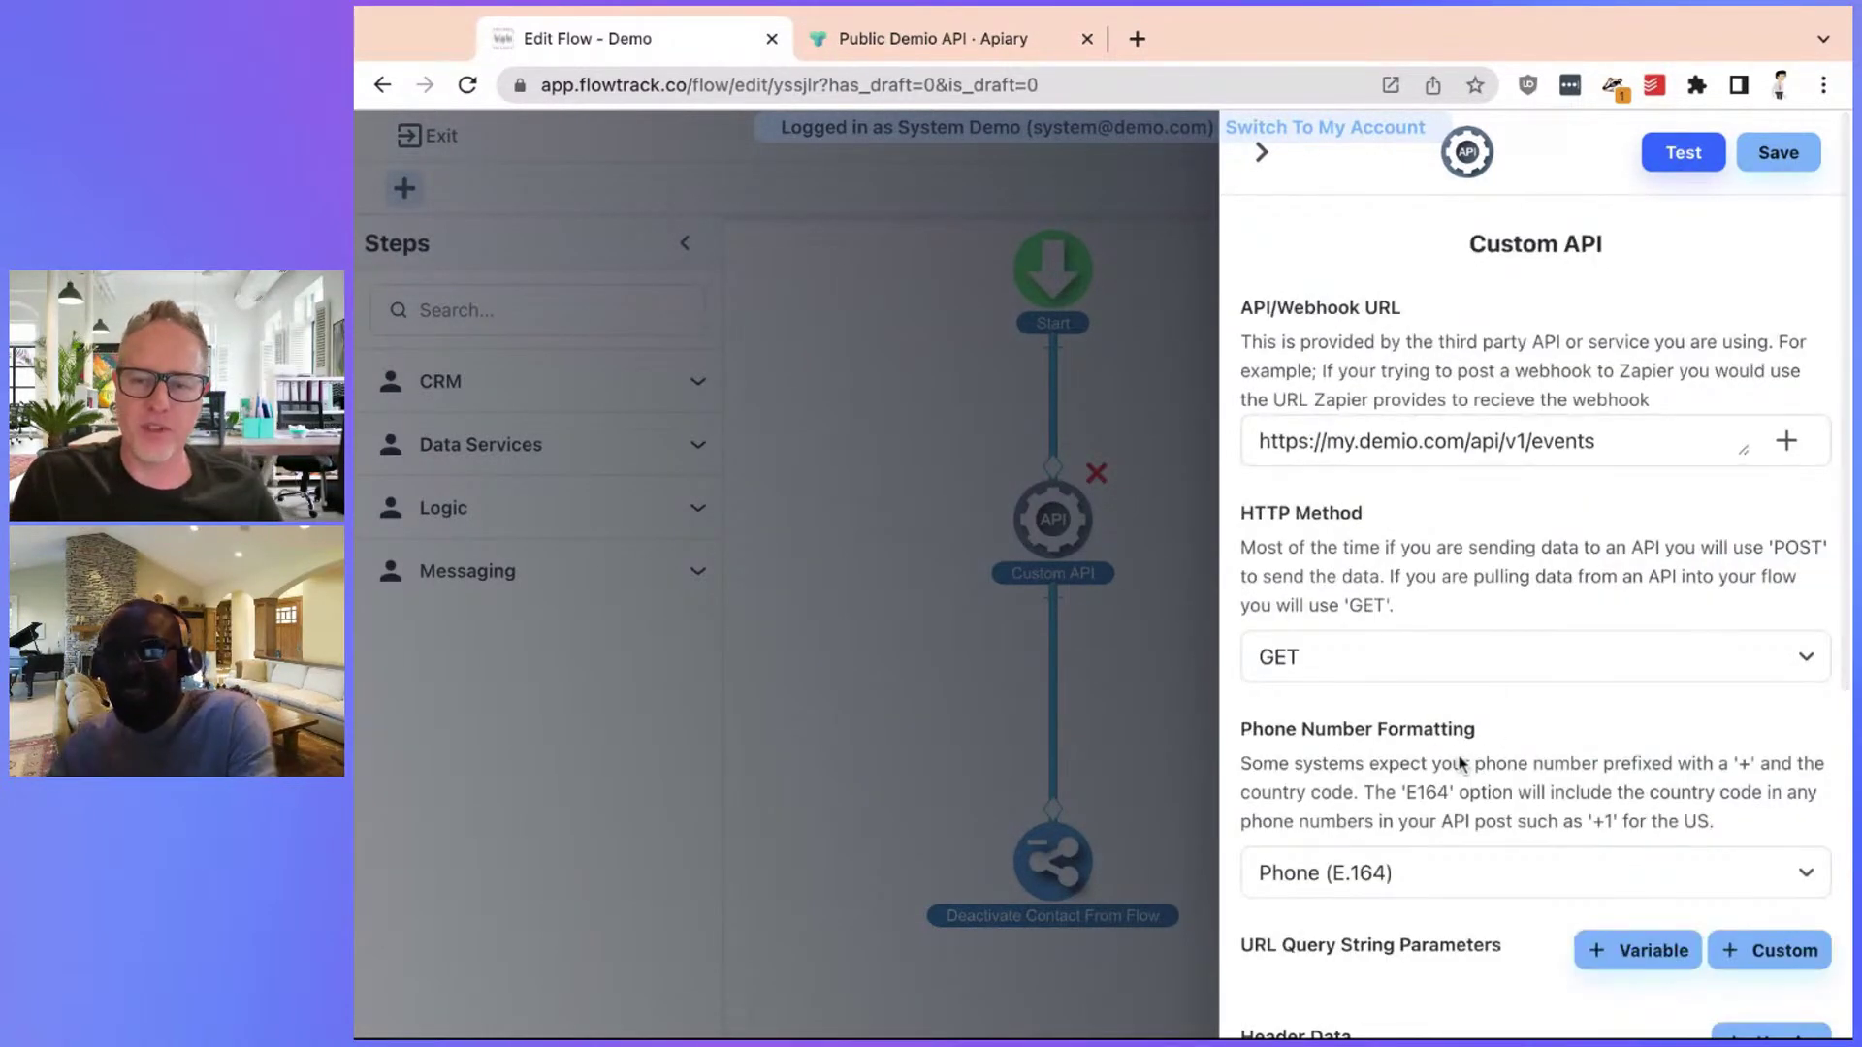
{"action": "scroll", "coordinate": [1461, 762], "scroll_direction": "down", "scroll_amount": 5}
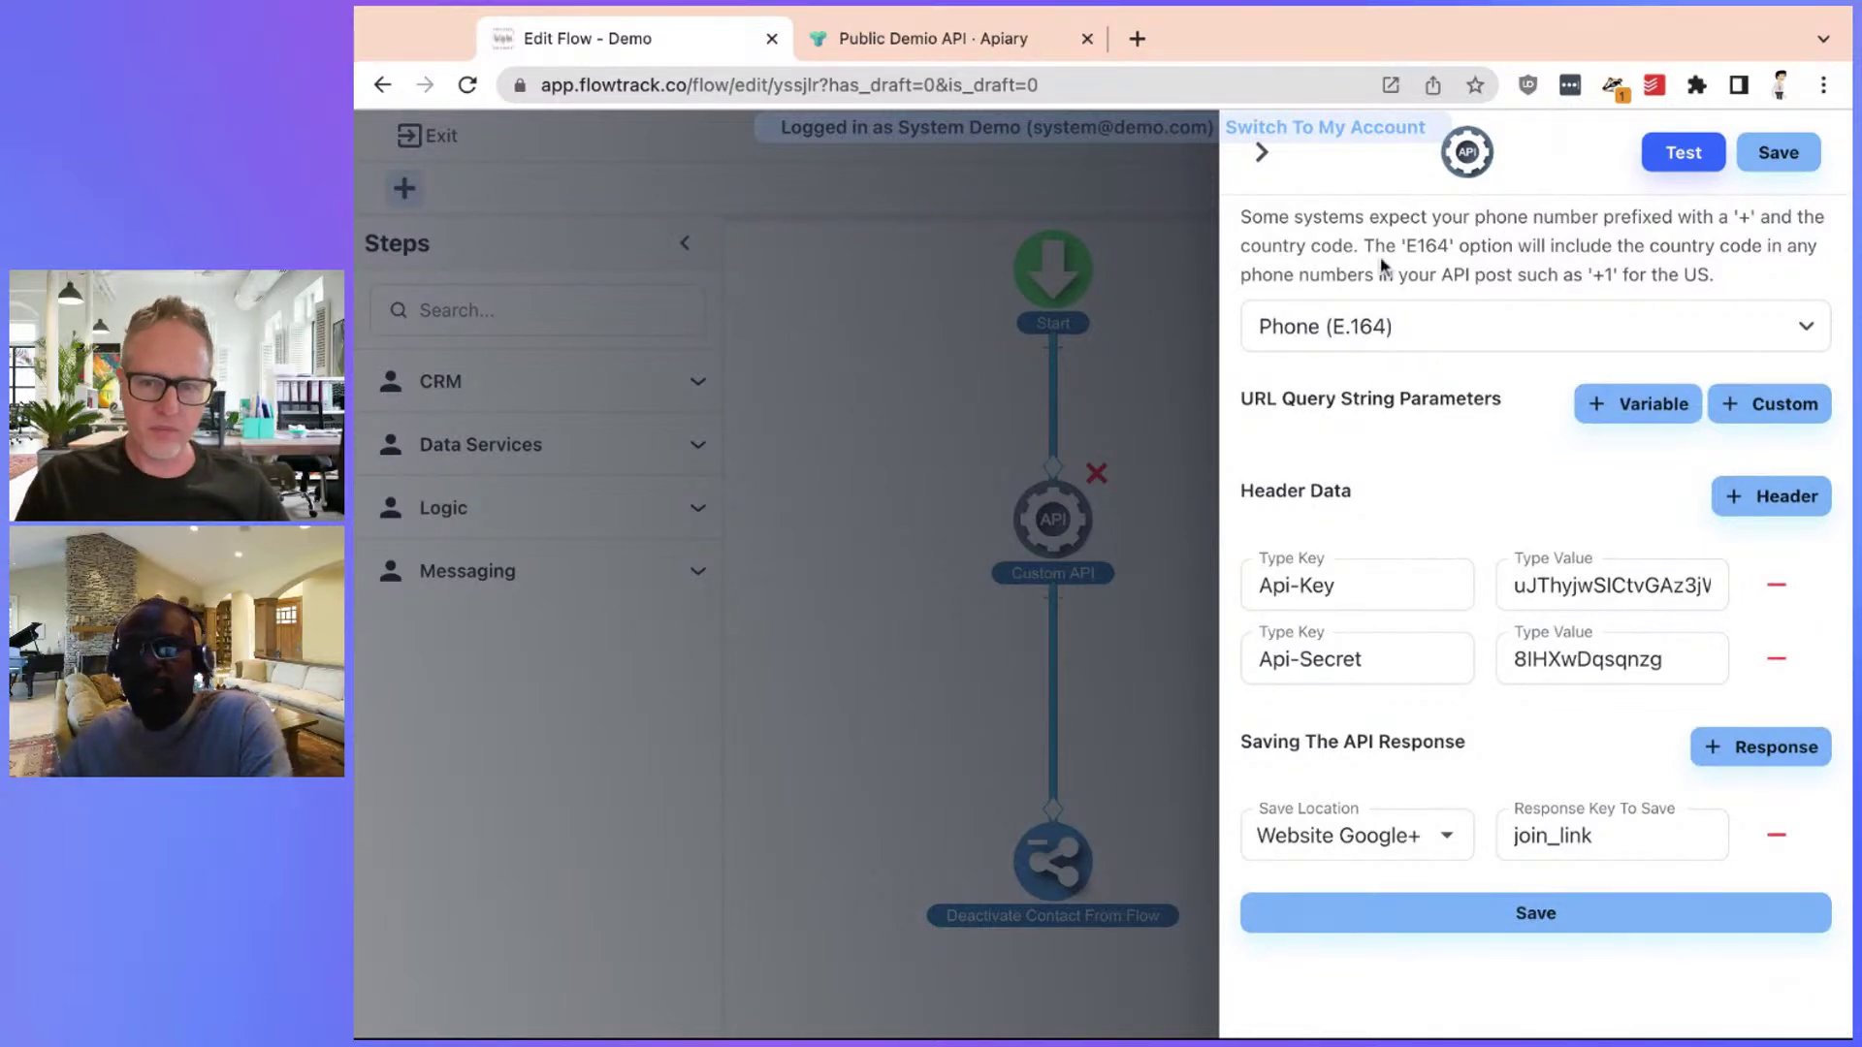
{"action": "scroll", "coordinate": [1602, 492], "scroll_direction": "up", "scroll_amount": 3}
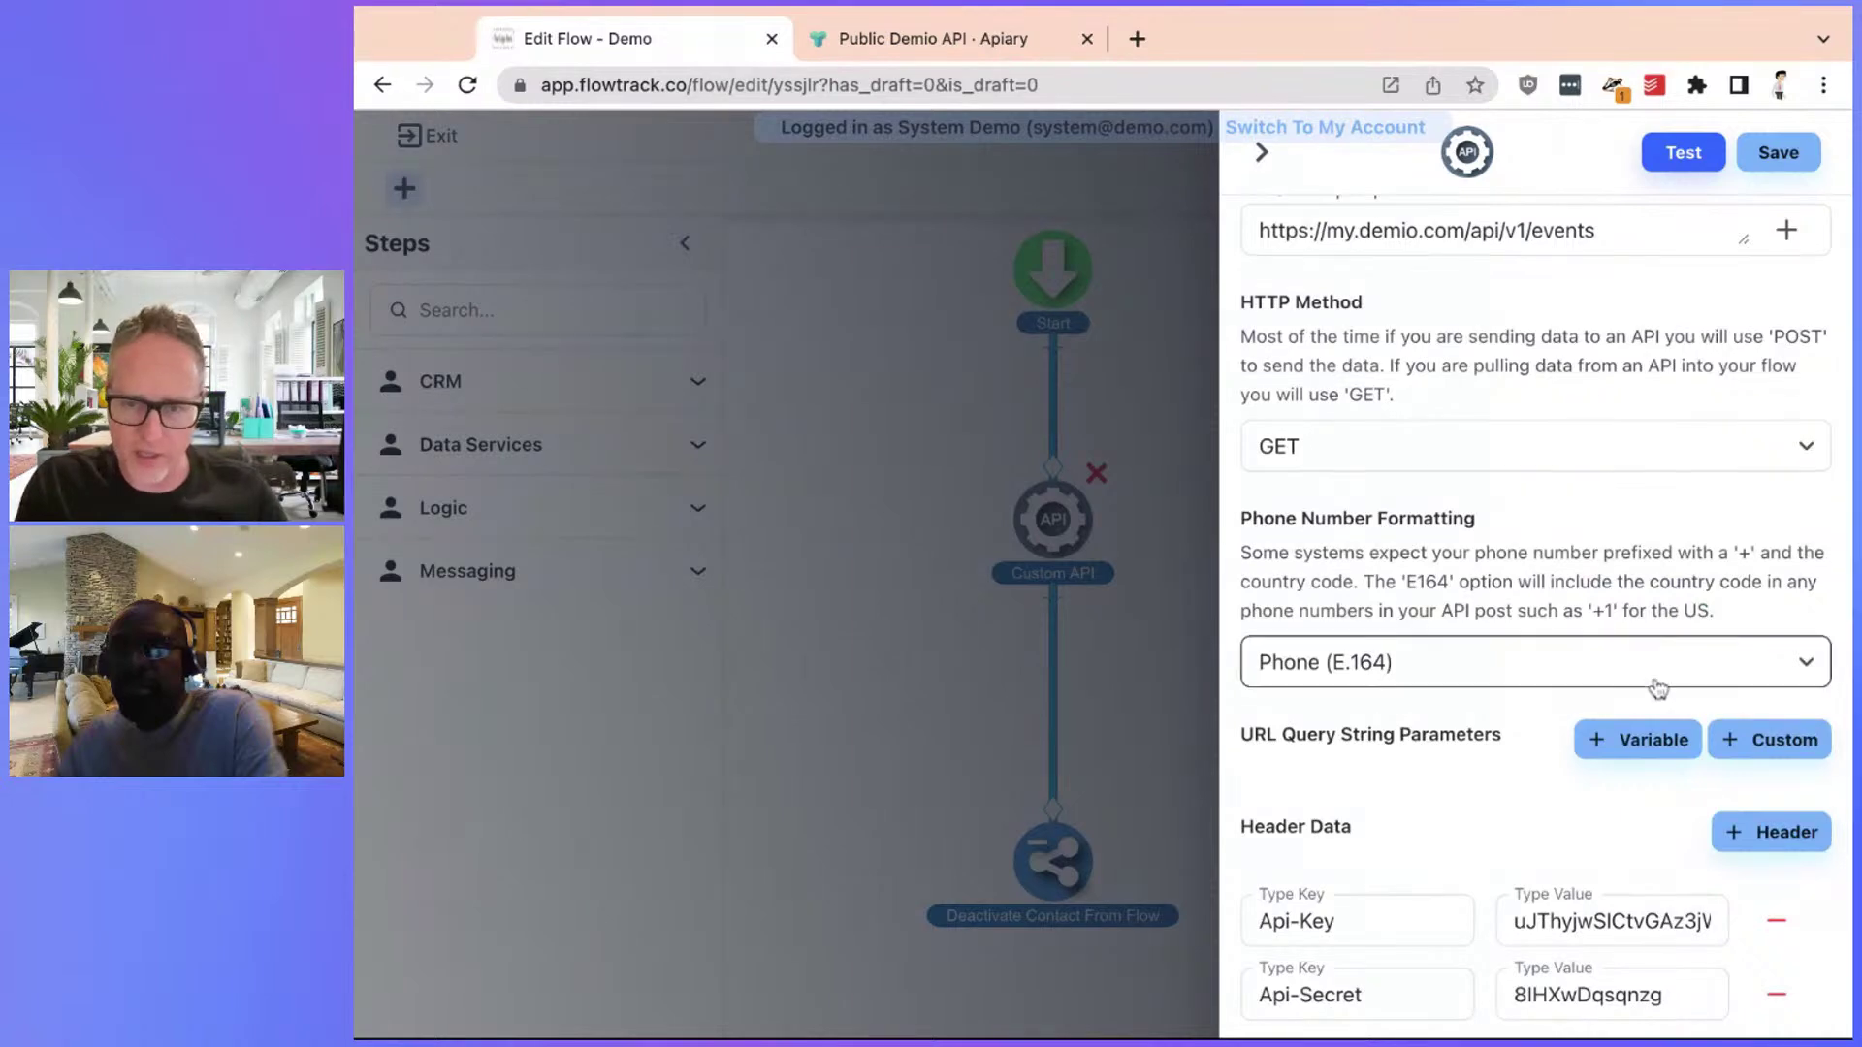
{"action": "left_click", "coordinate": [1527, 463]}
{"action": "left_click", "coordinate": [1542, 505]}
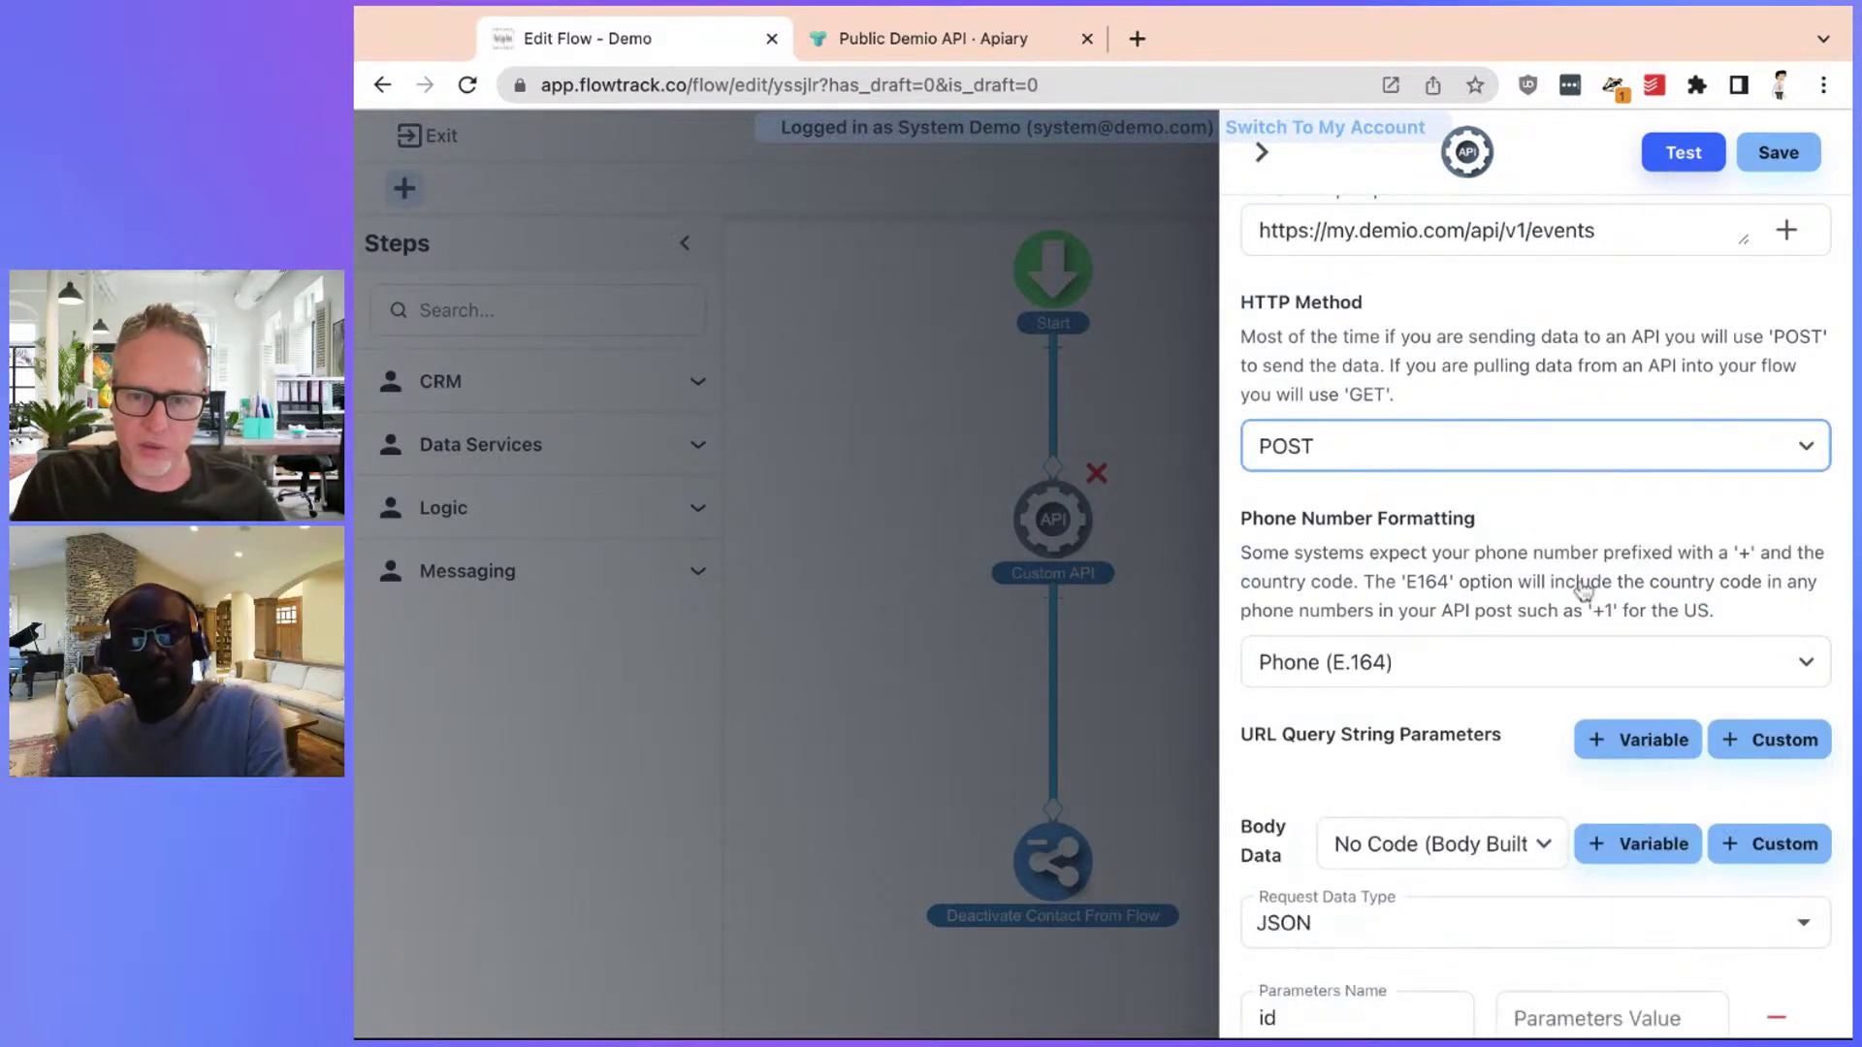
{"action": "scroll", "coordinate": [1591, 587], "scroll_direction": "down", "scroll_amount": 3}
{"action": "left_click", "coordinate": [1624, 693]}
{"action": "type", "text": "560588"}
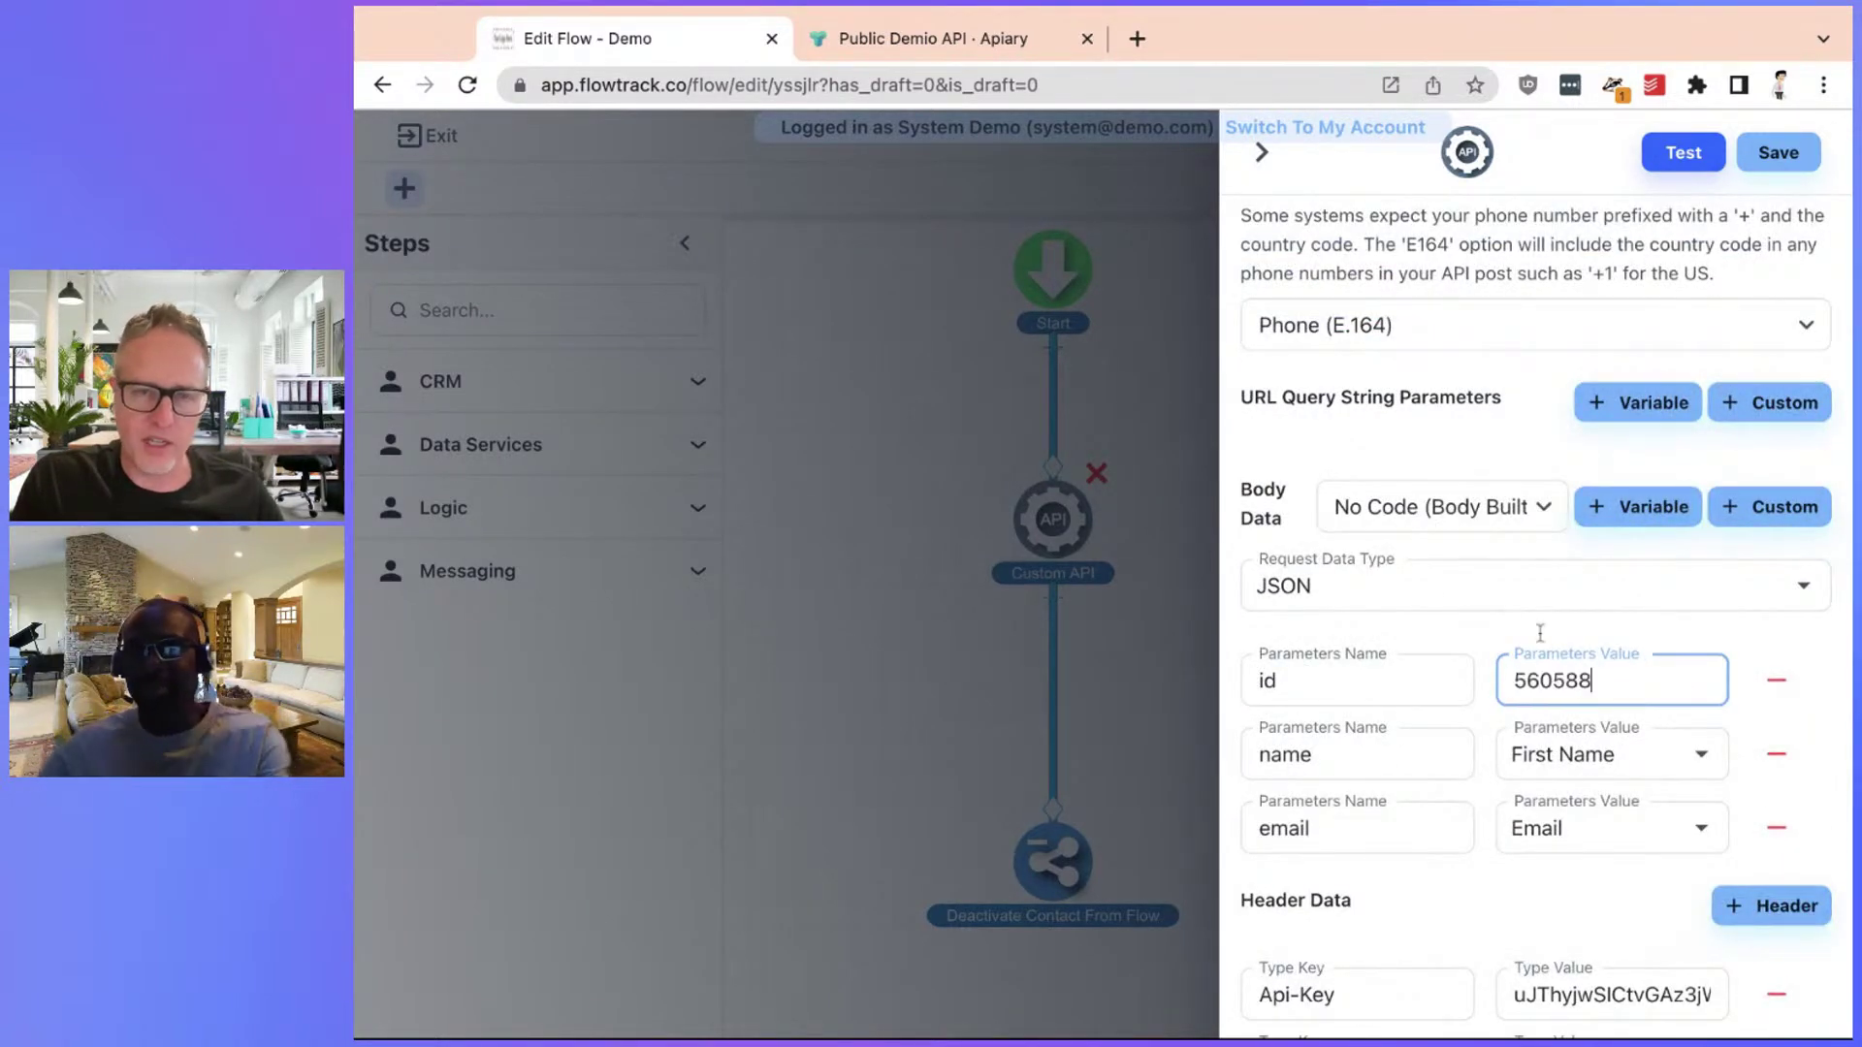
In the Apiary docs, open Register and select the event/register endpoint URL
{"action": "left_click", "coordinate": [886, 37]}
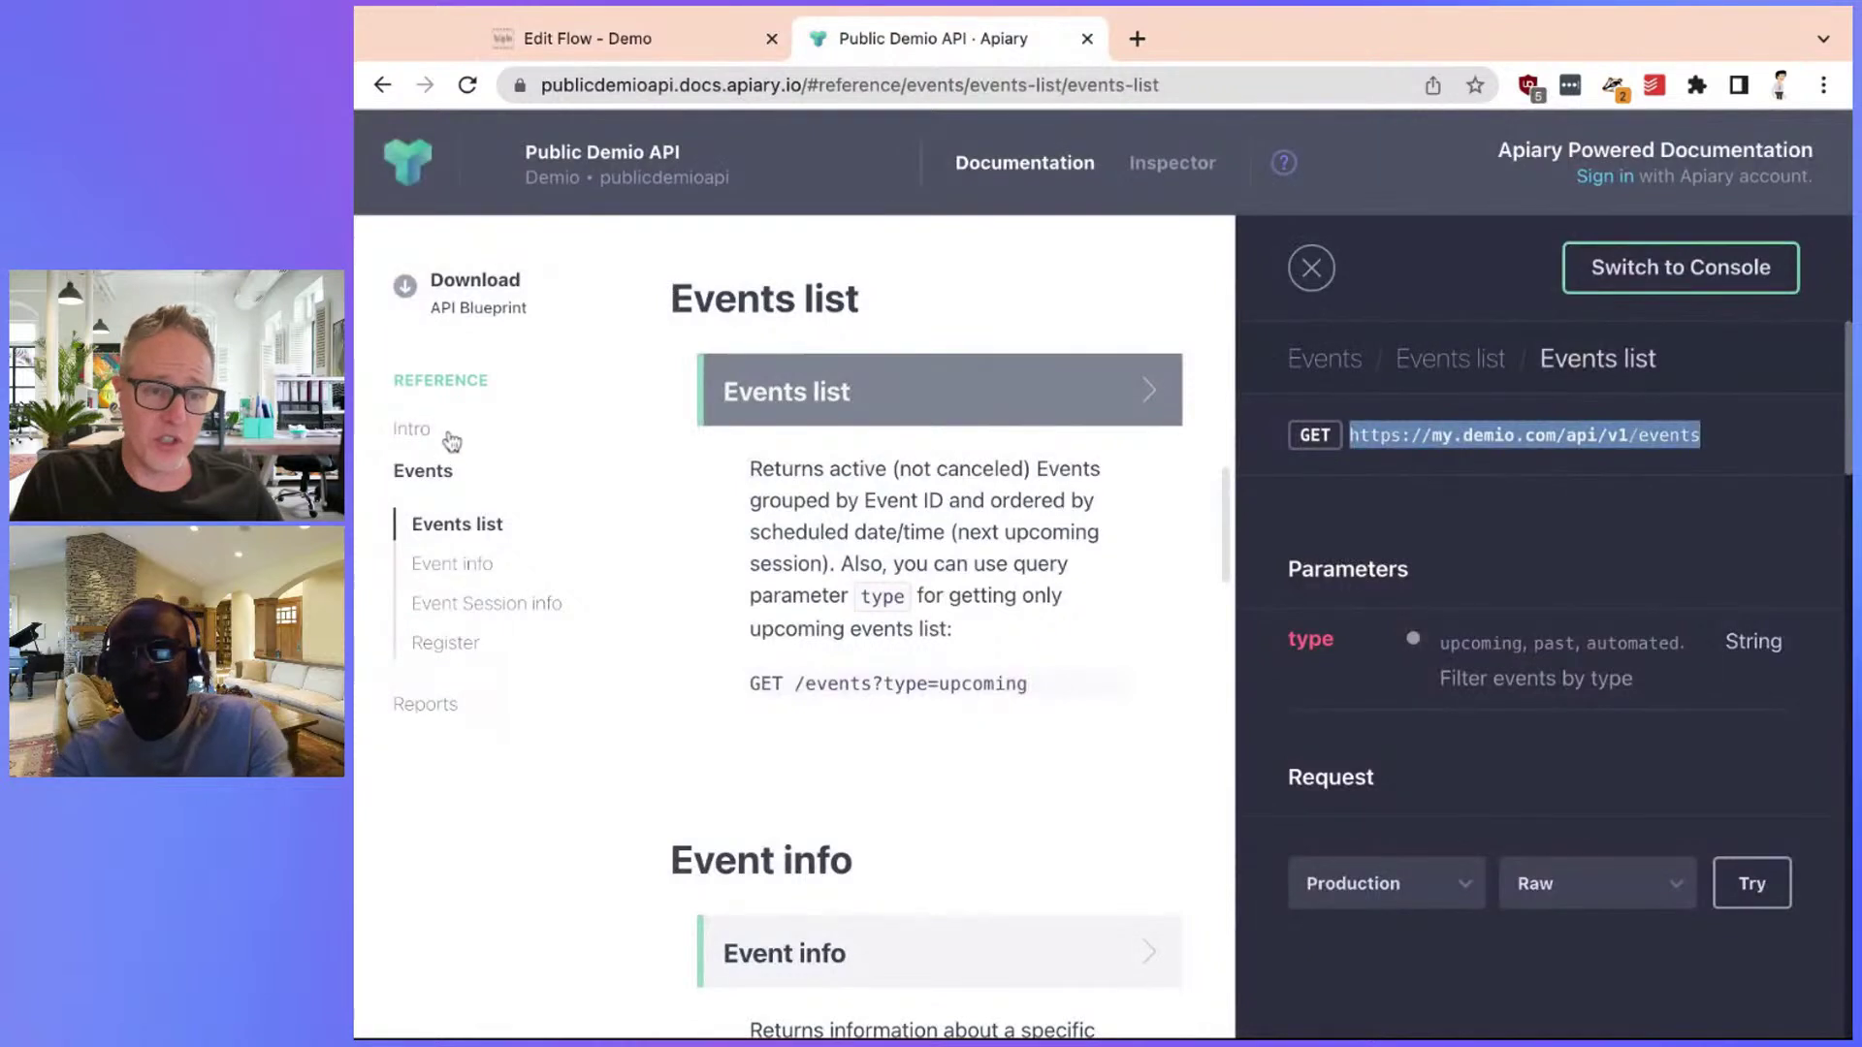
{"action": "left_click", "coordinate": [453, 644]}
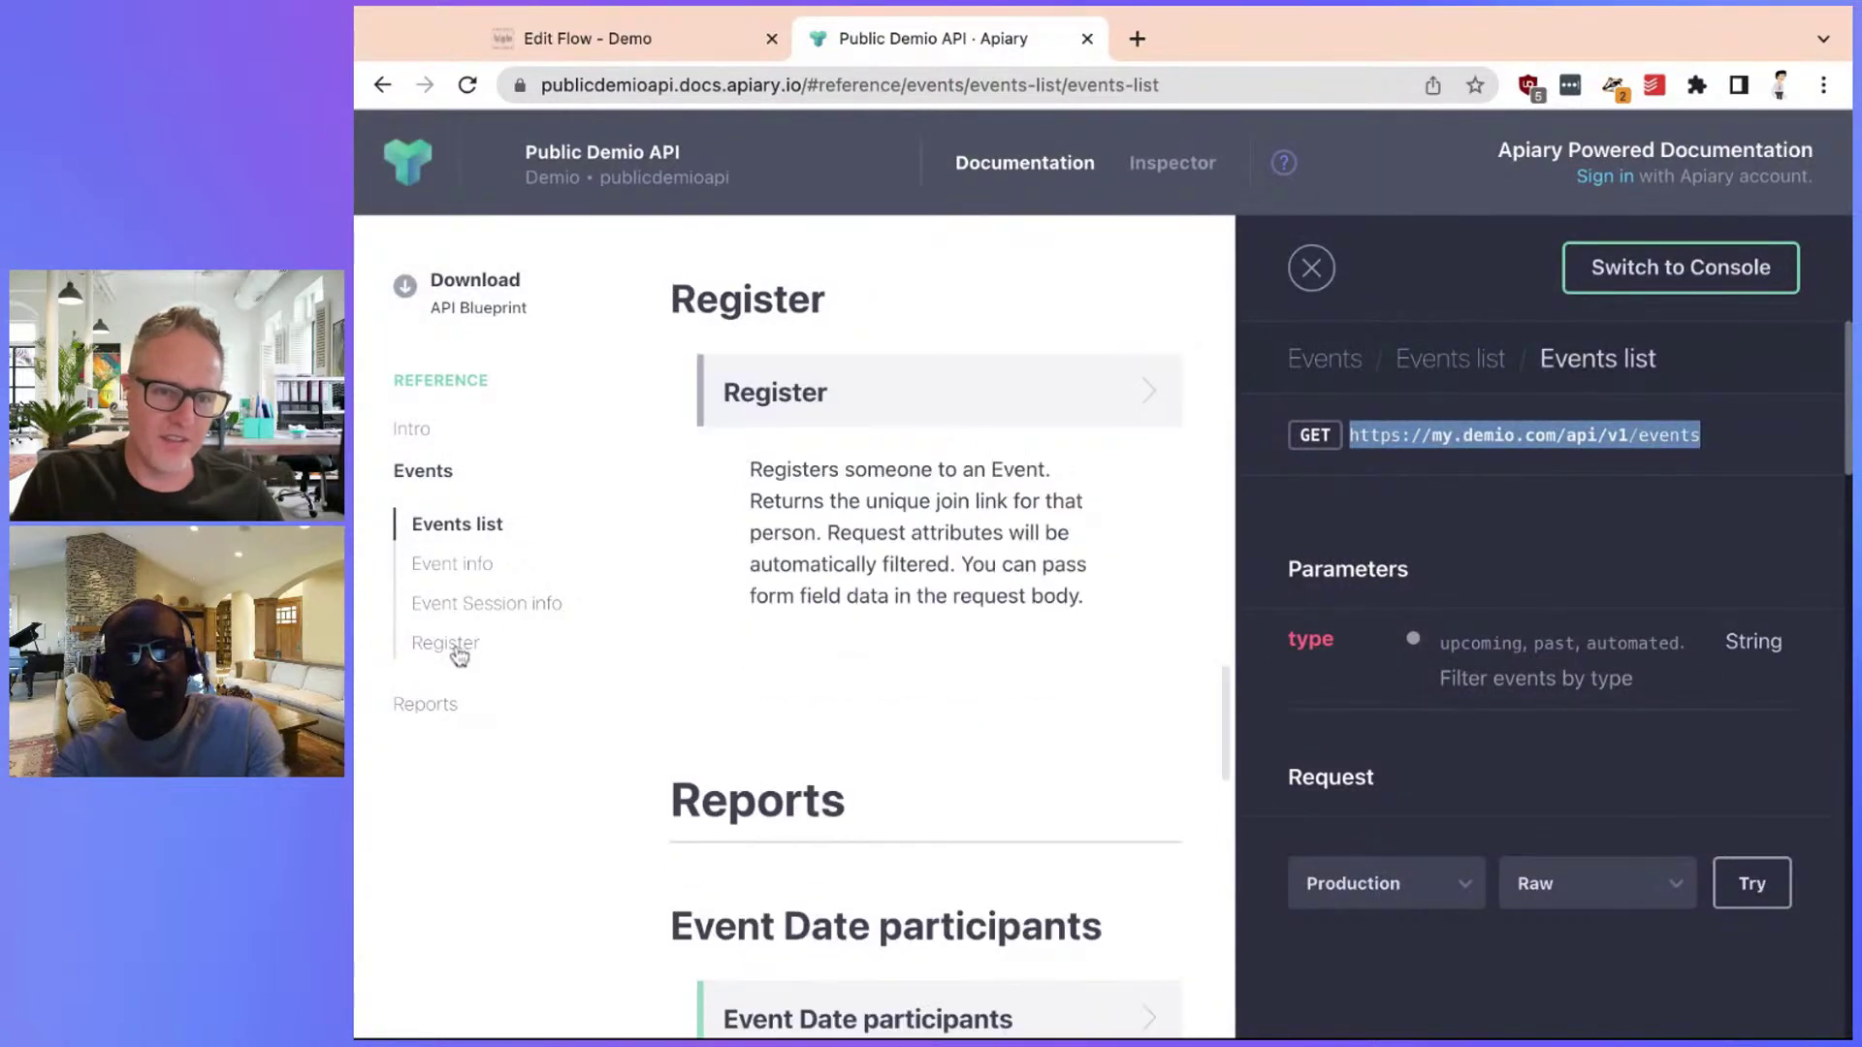
{"action": "left_click", "coordinate": [817, 403]}
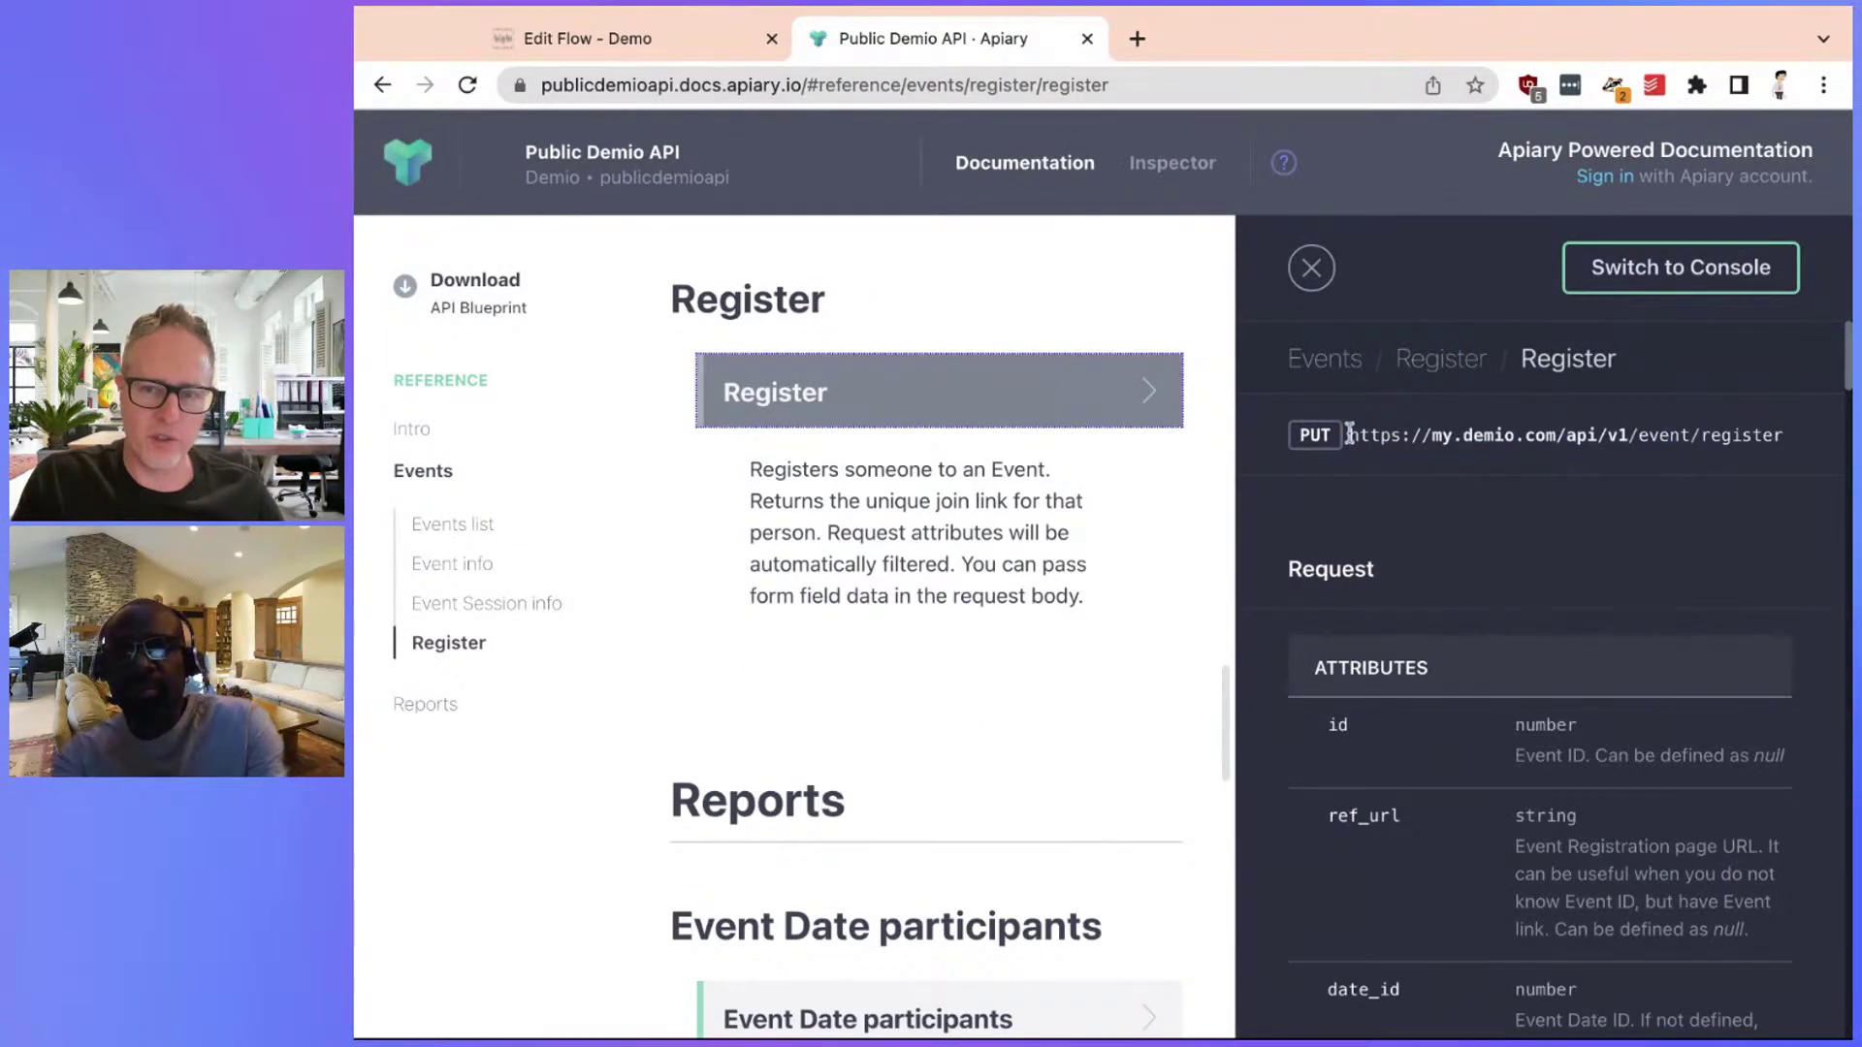
{"action": "left_click_drag", "start_coordinate": [1349, 434], "coordinate": [1828, 441]}
{"action": "key", "text": "super+c"}
{"action": "left_click", "coordinate": [664, 44]}
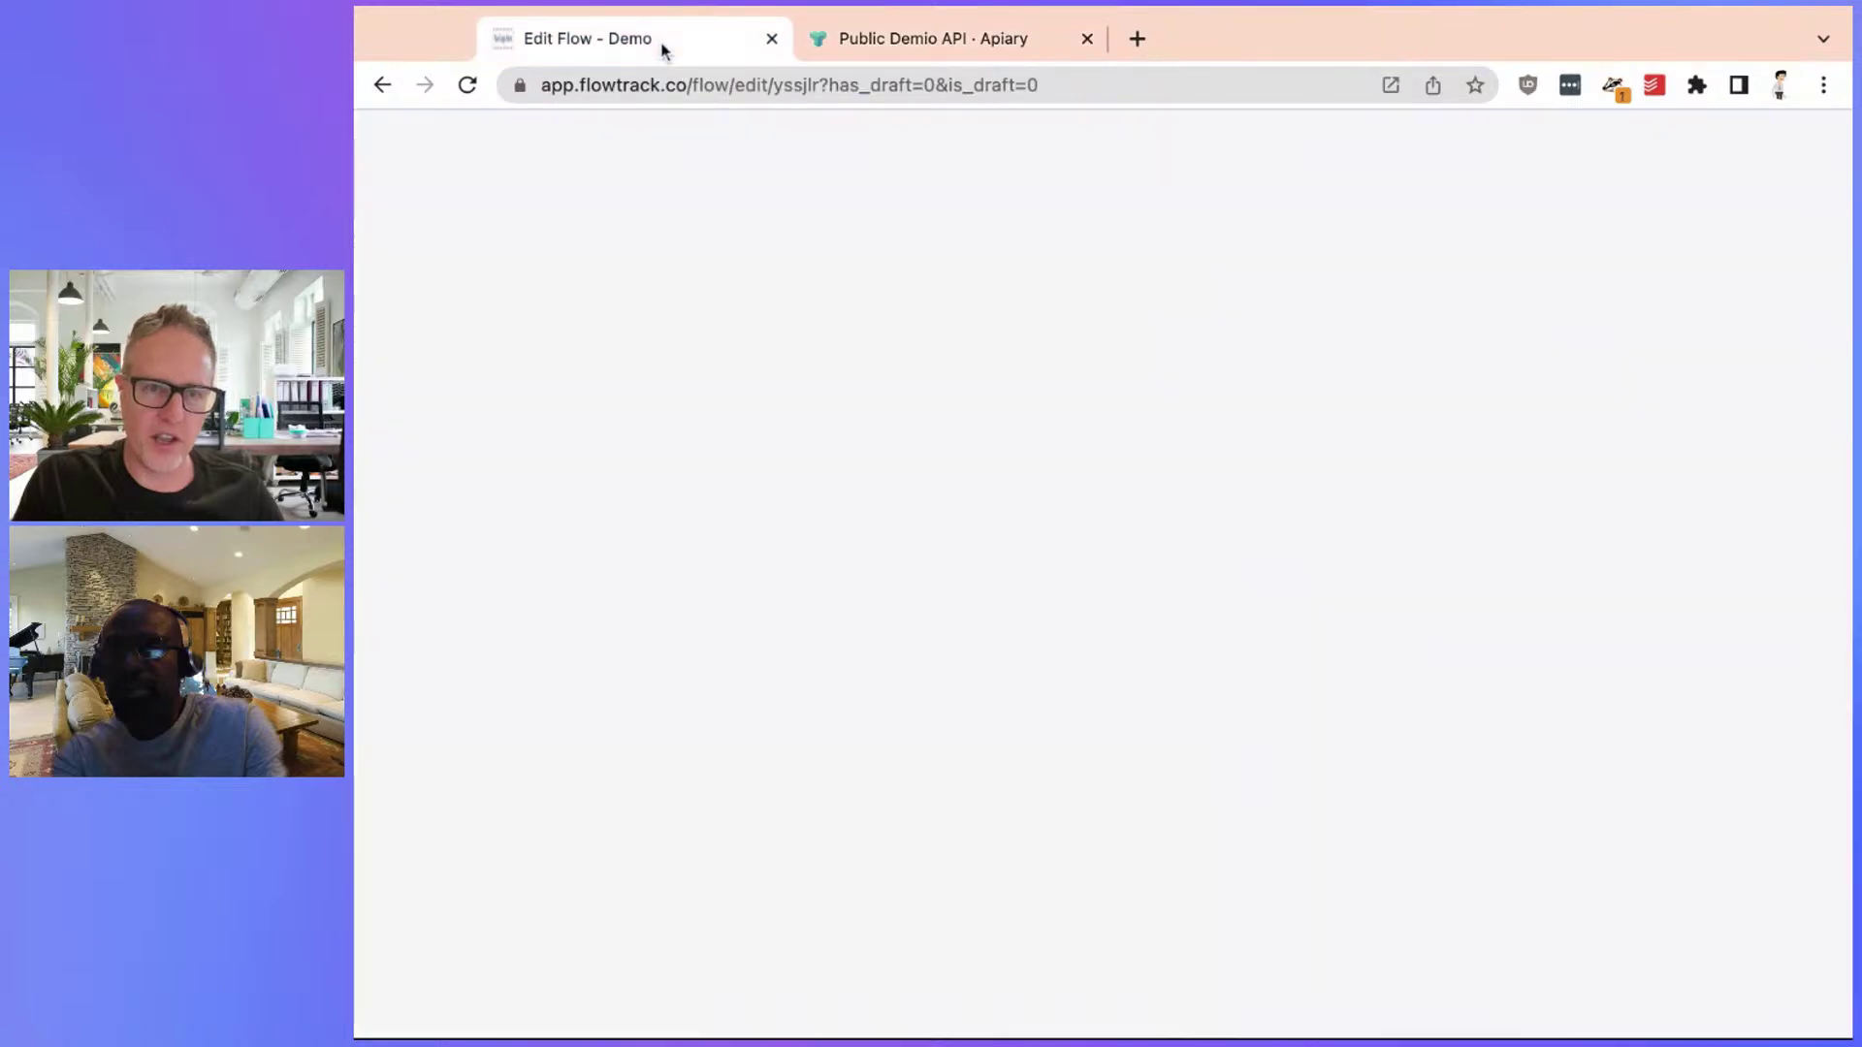
Paste Demio's event/register URL into the API/Webhook URL field
{"action": "scroll", "coordinate": [1485, 388], "scroll_direction": "up", "scroll_amount": 5}
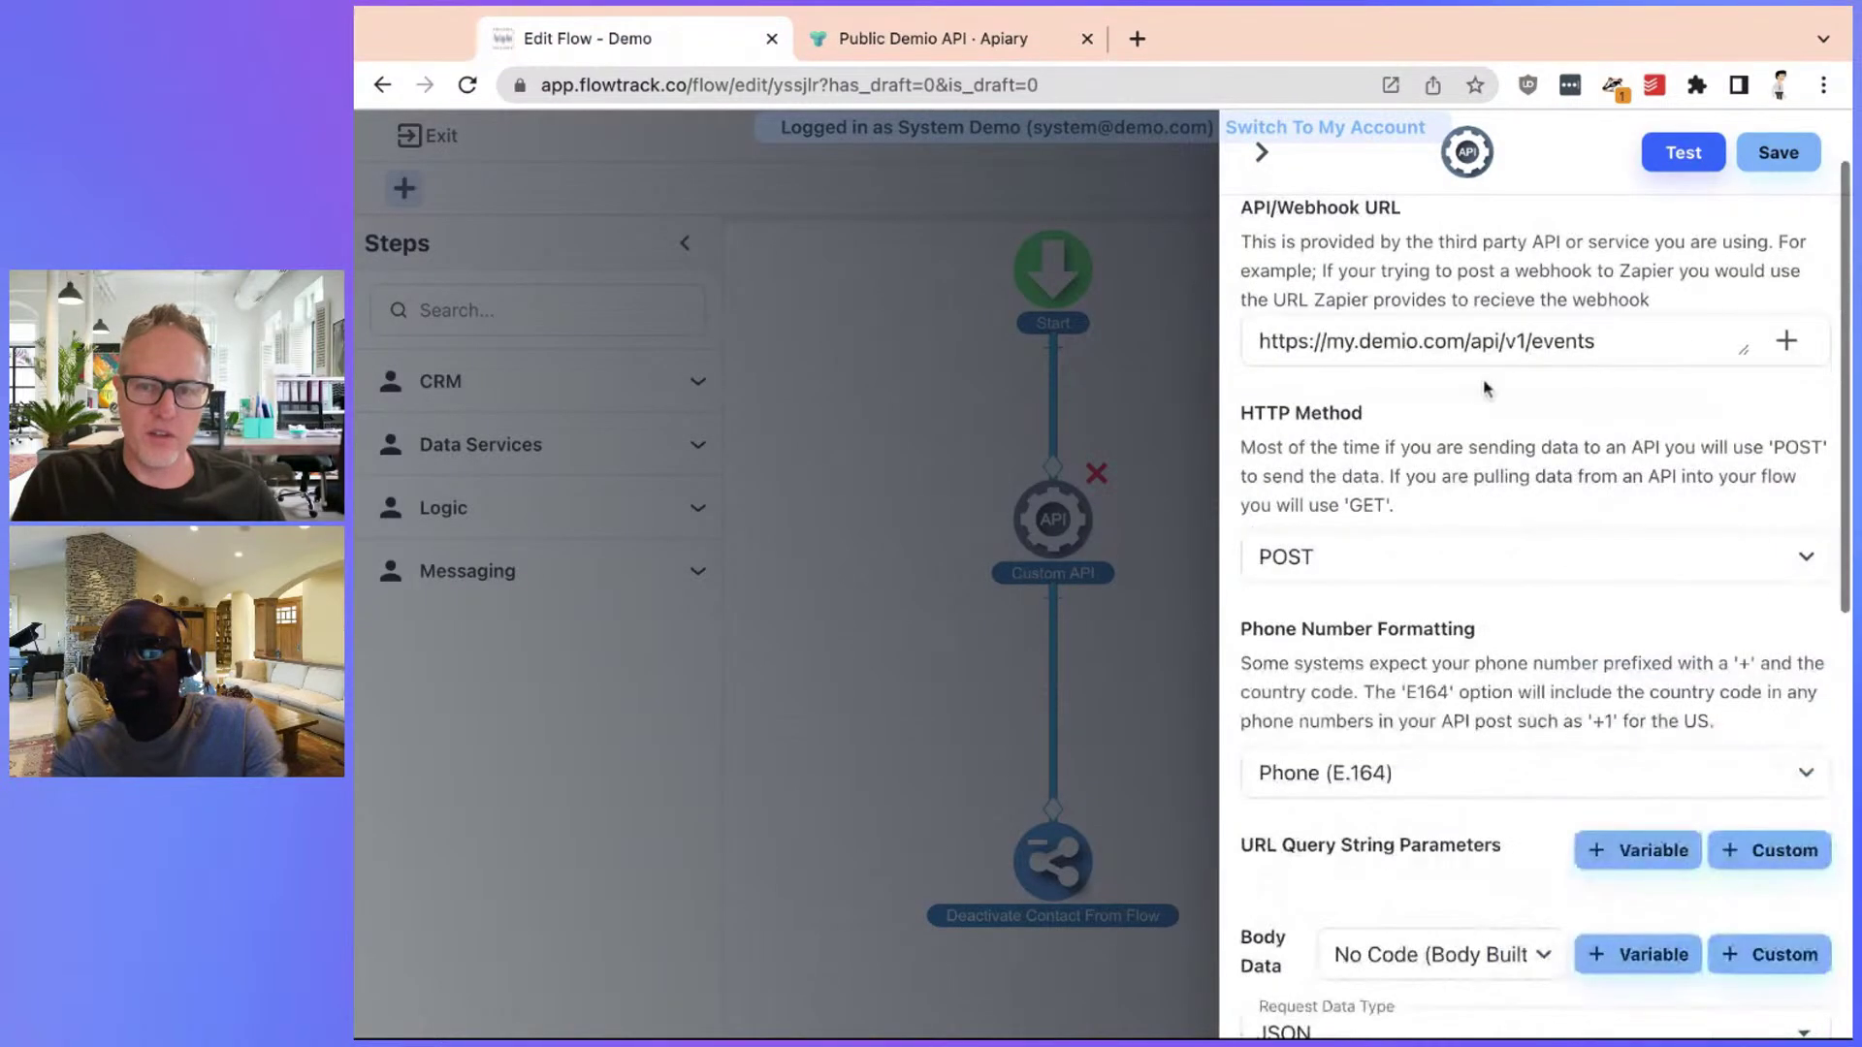
{"action": "left_click", "coordinate": [1602, 340]}
{"action": "key", "text": "super+a"}
{"action": "key", "text": "super+v"}
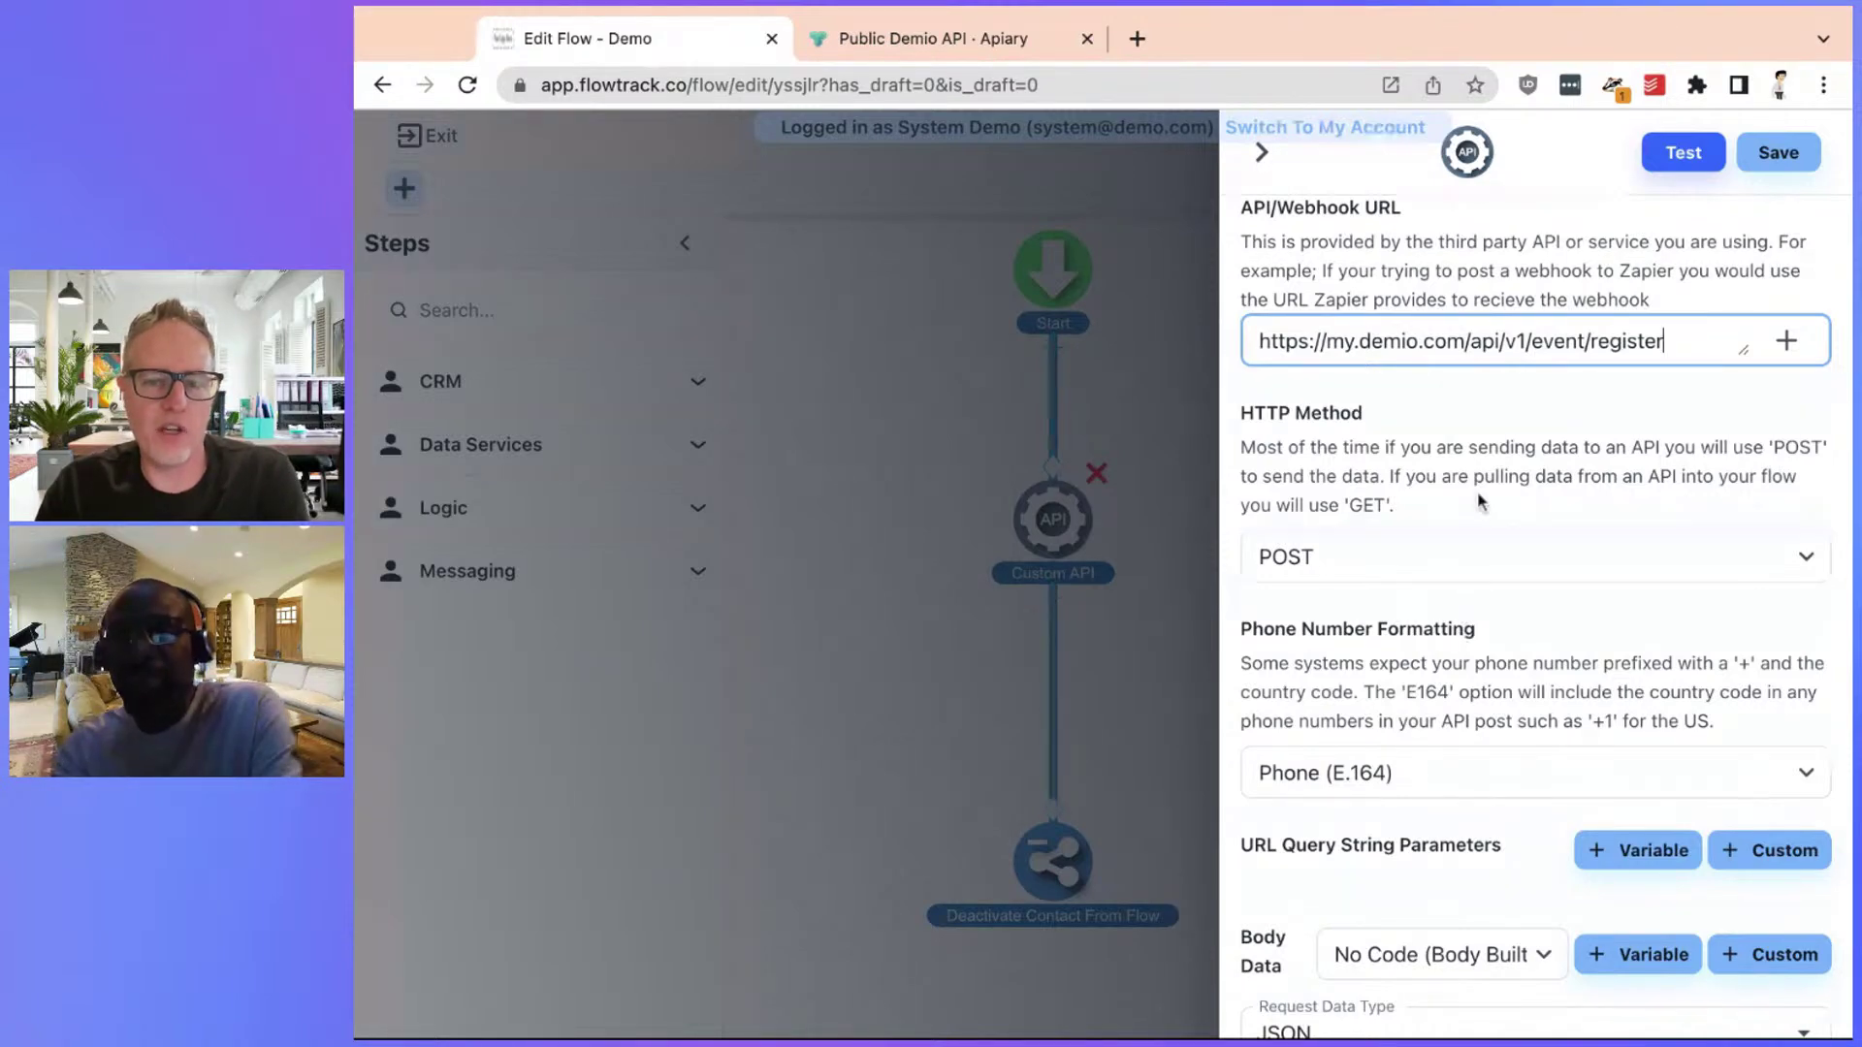
Test the step with a contact, confirm a join_link comes back, then save the step
{"action": "scroll", "coordinate": [1476, 491], "scroll_direction": "down", "scroll_amount": 2}
{"action": "scroll", "coordinate": [1478, 501], "scroll_direction": "down", "scroll_amount": 1}
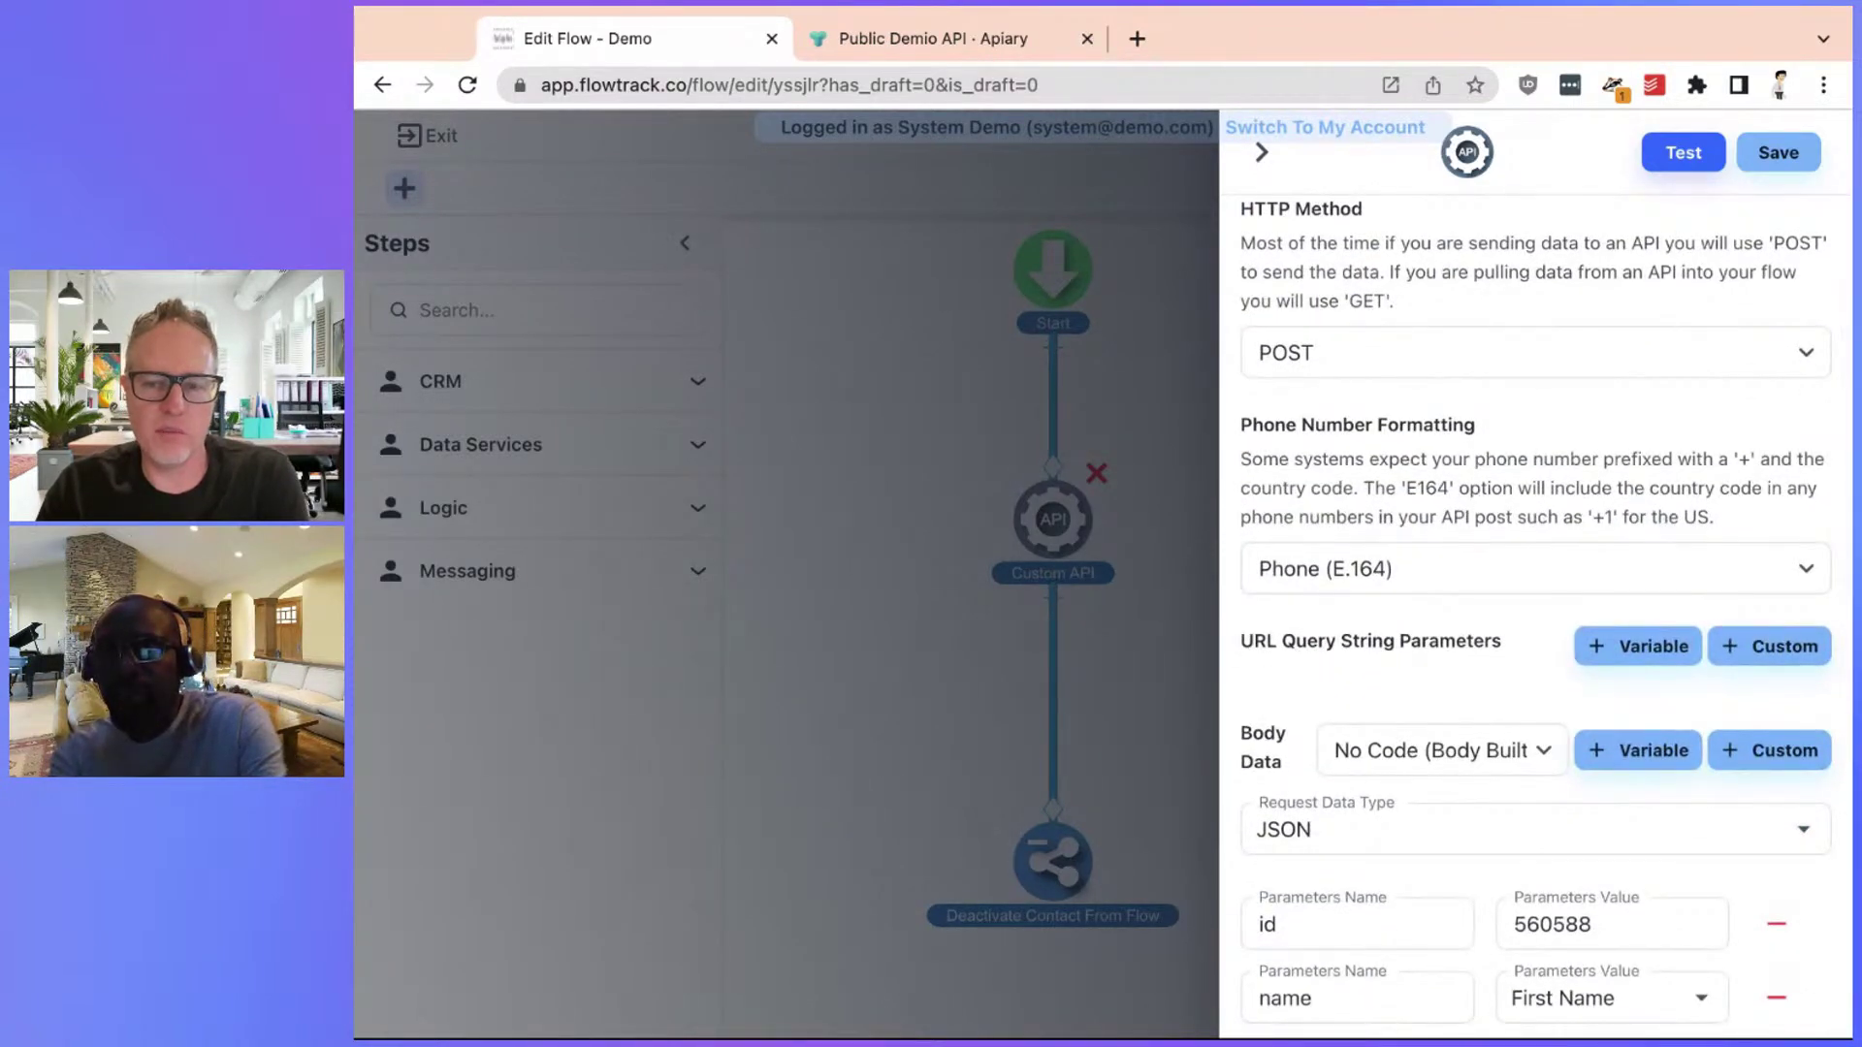
{"action": "scroll", "coordinate": [1533, 485], "scroll_direction": "up", "scroll_amount": 4}
{"action": "left_click", "coordinate": [1676, 170]}
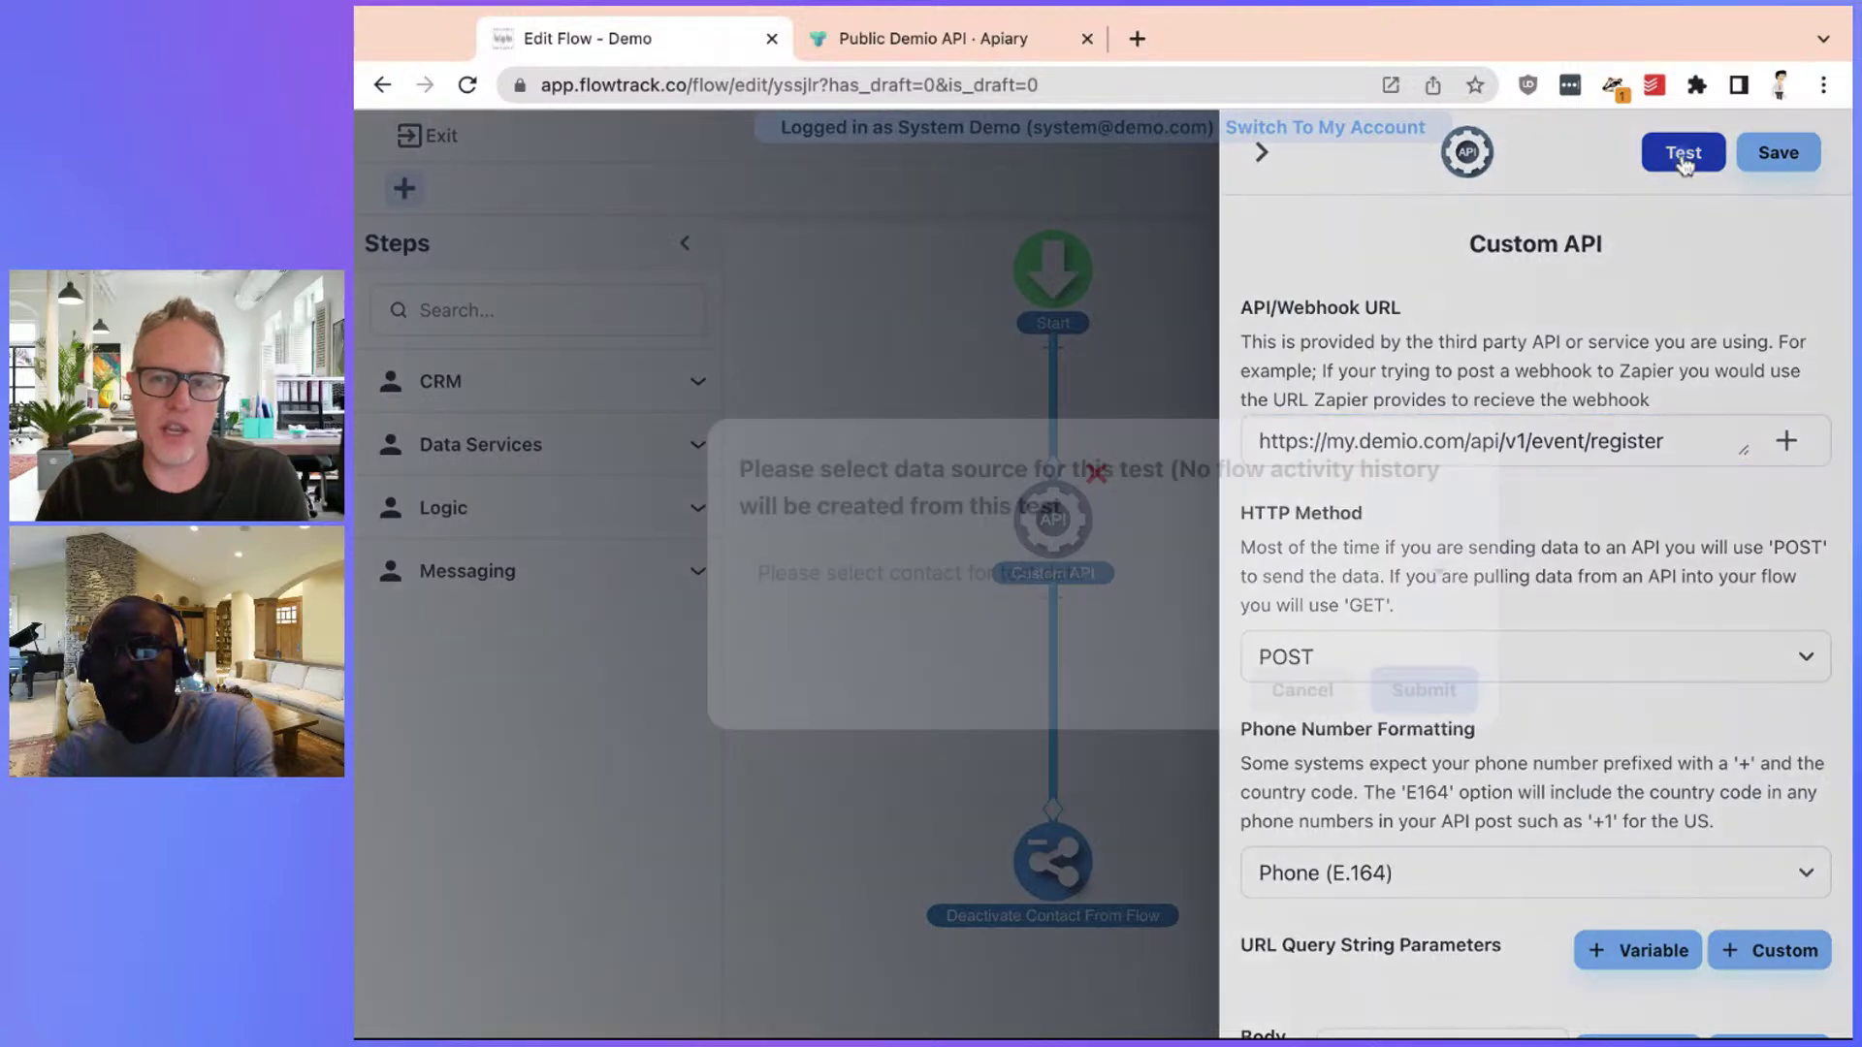
{"action": "left_click", "coordinate": [1134, 572]}
{"action": "left_click", "coordinate": [1033, 630]}
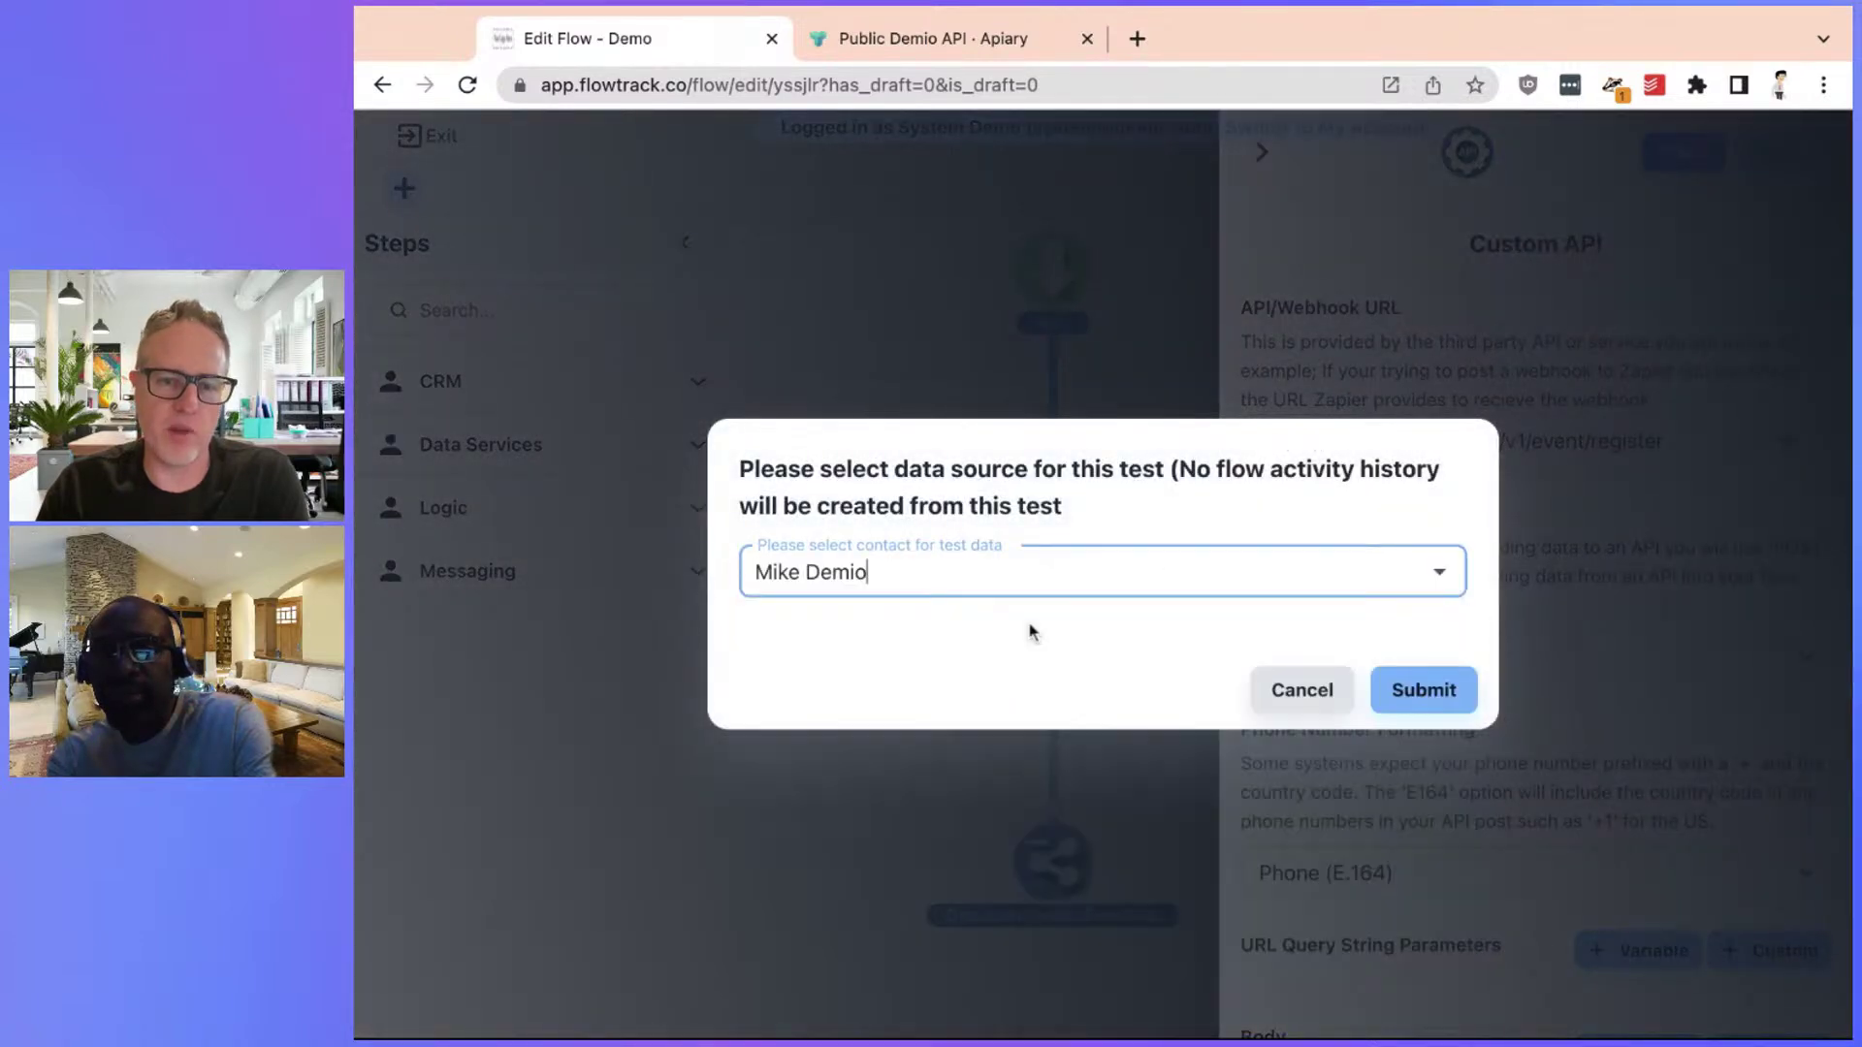
{"action": "left_click", "coordinate": [1421, 691]}
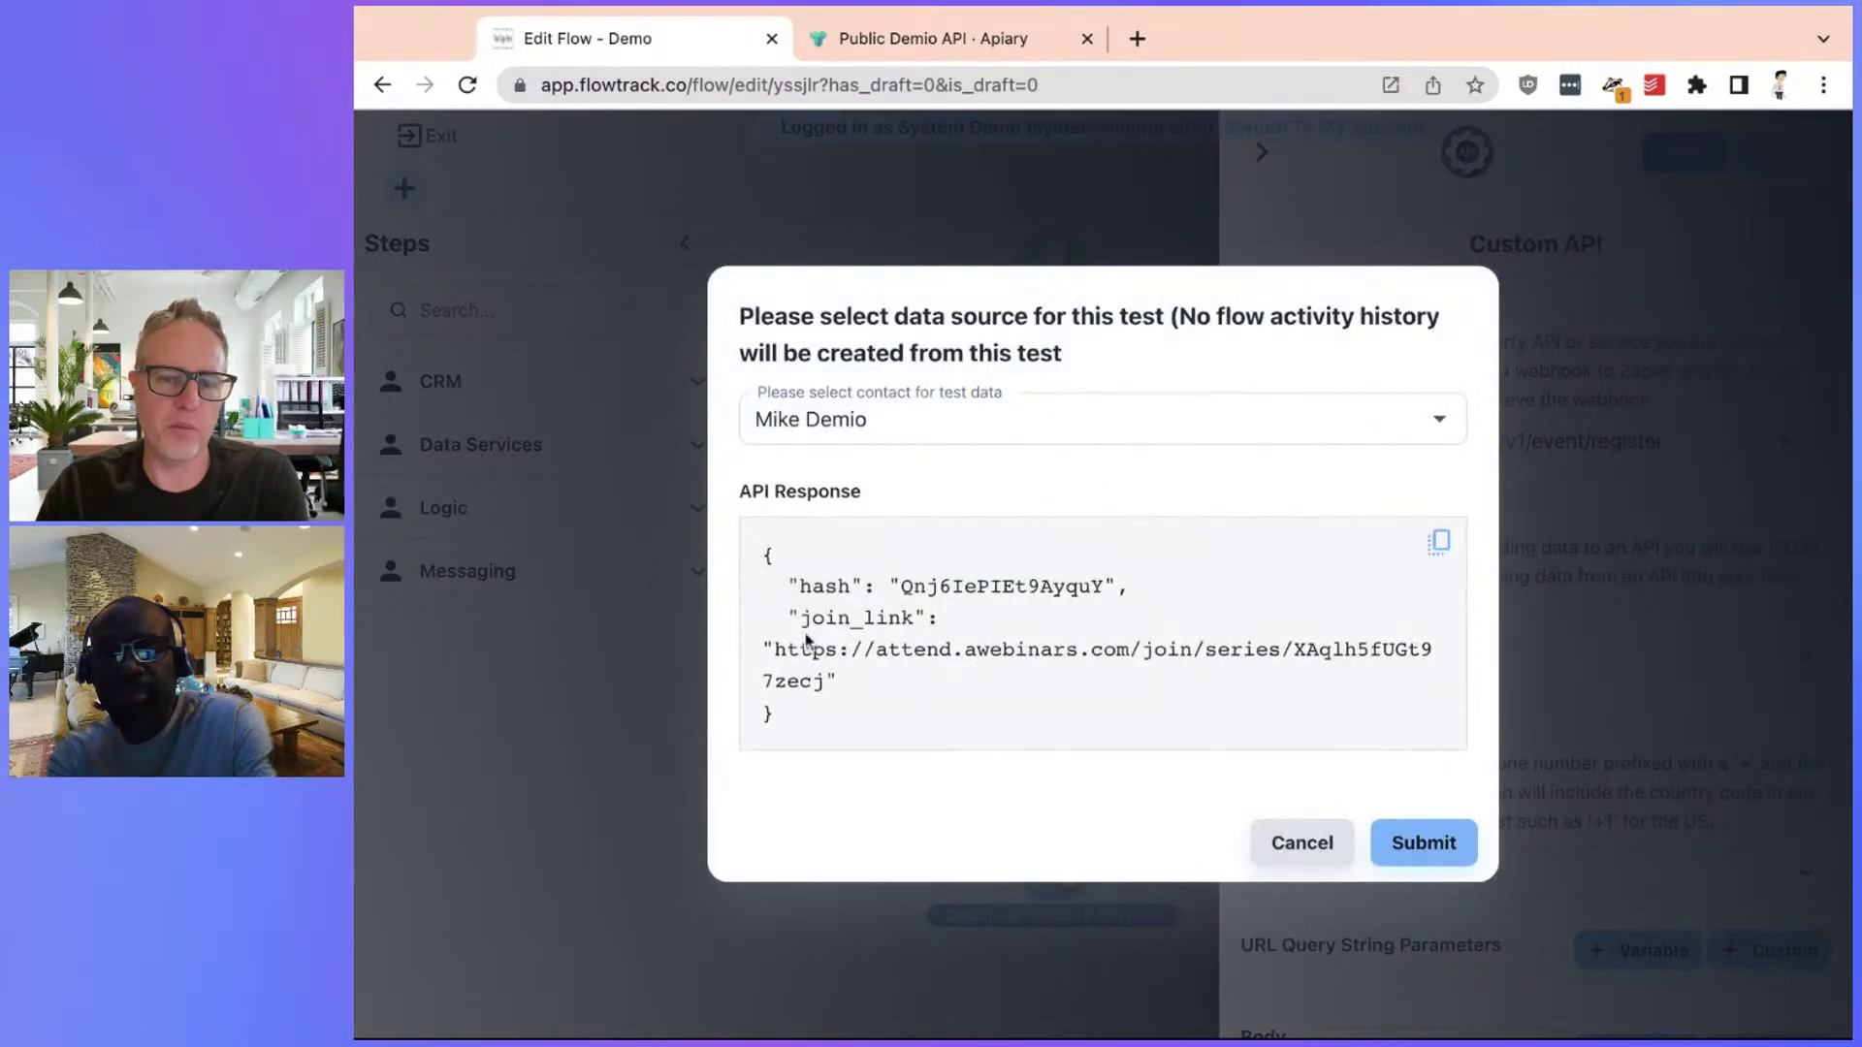
{"action": "triple_click", "coordinate": [804, 617]}
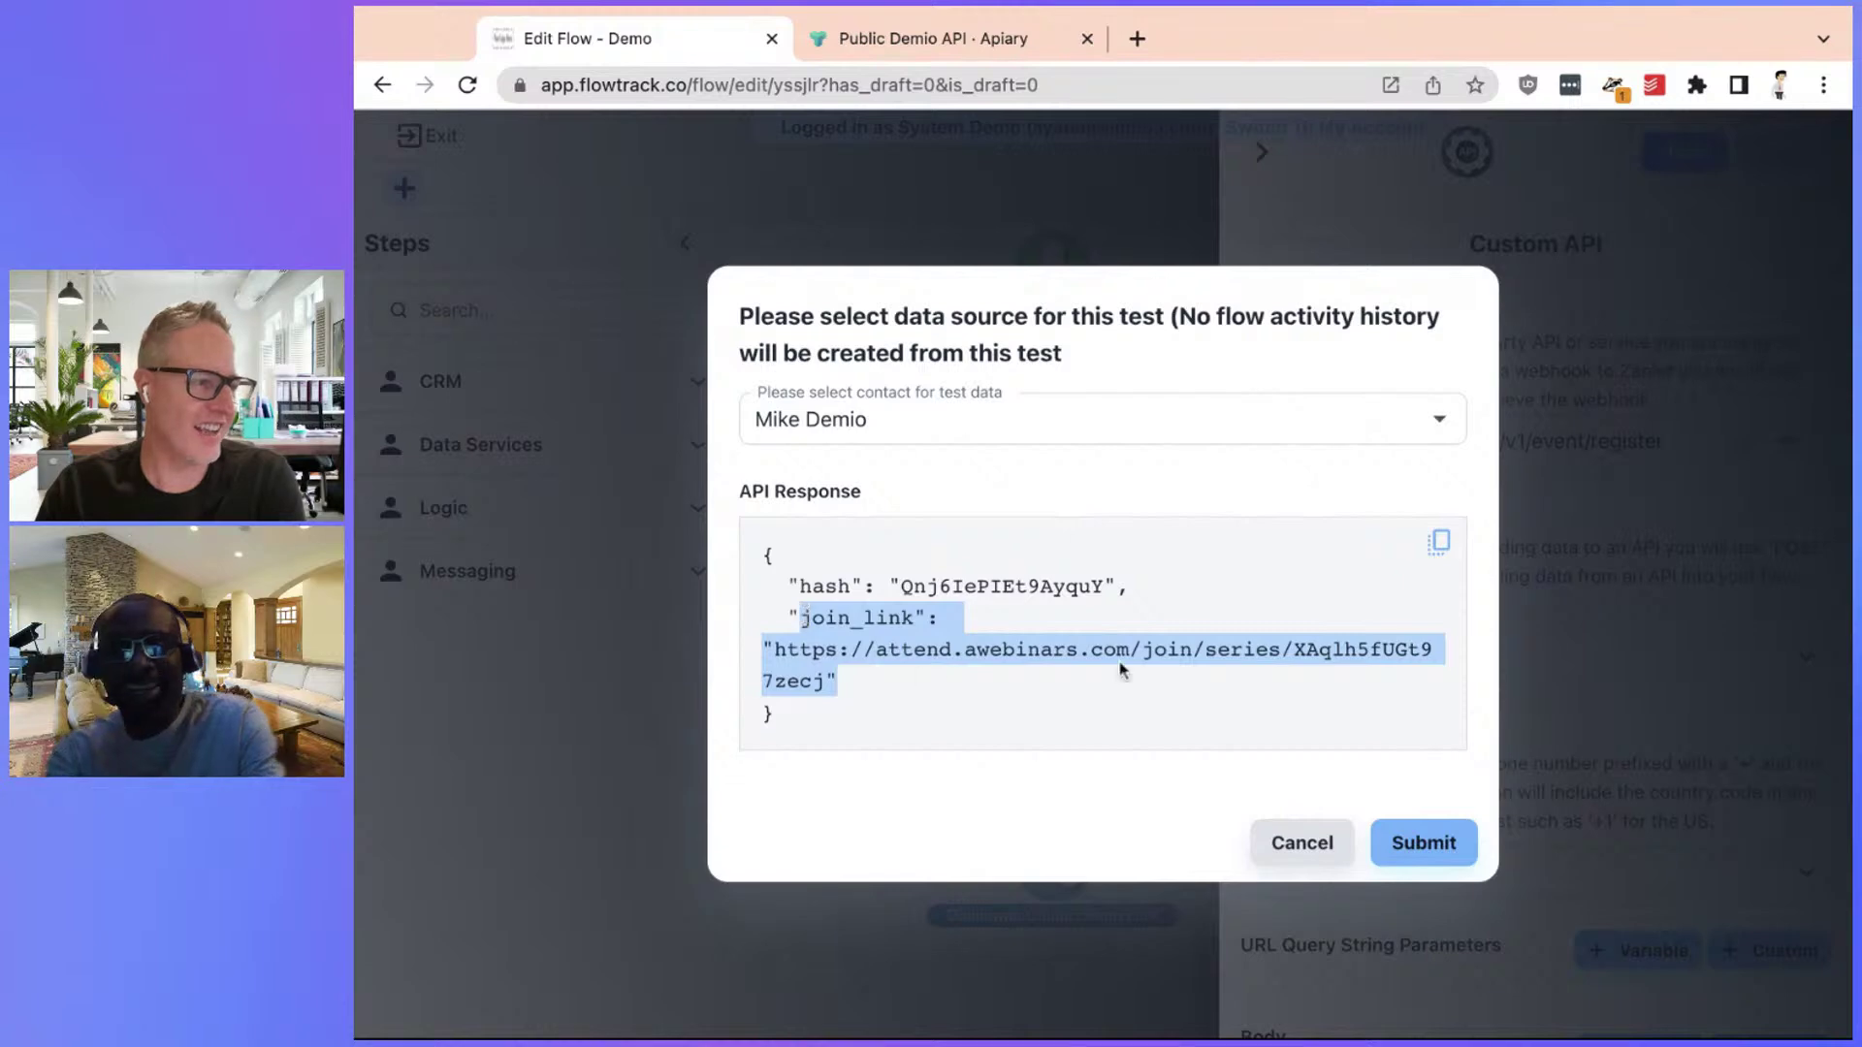
{"action": "left_click", "coordinate": [1330, 840]}
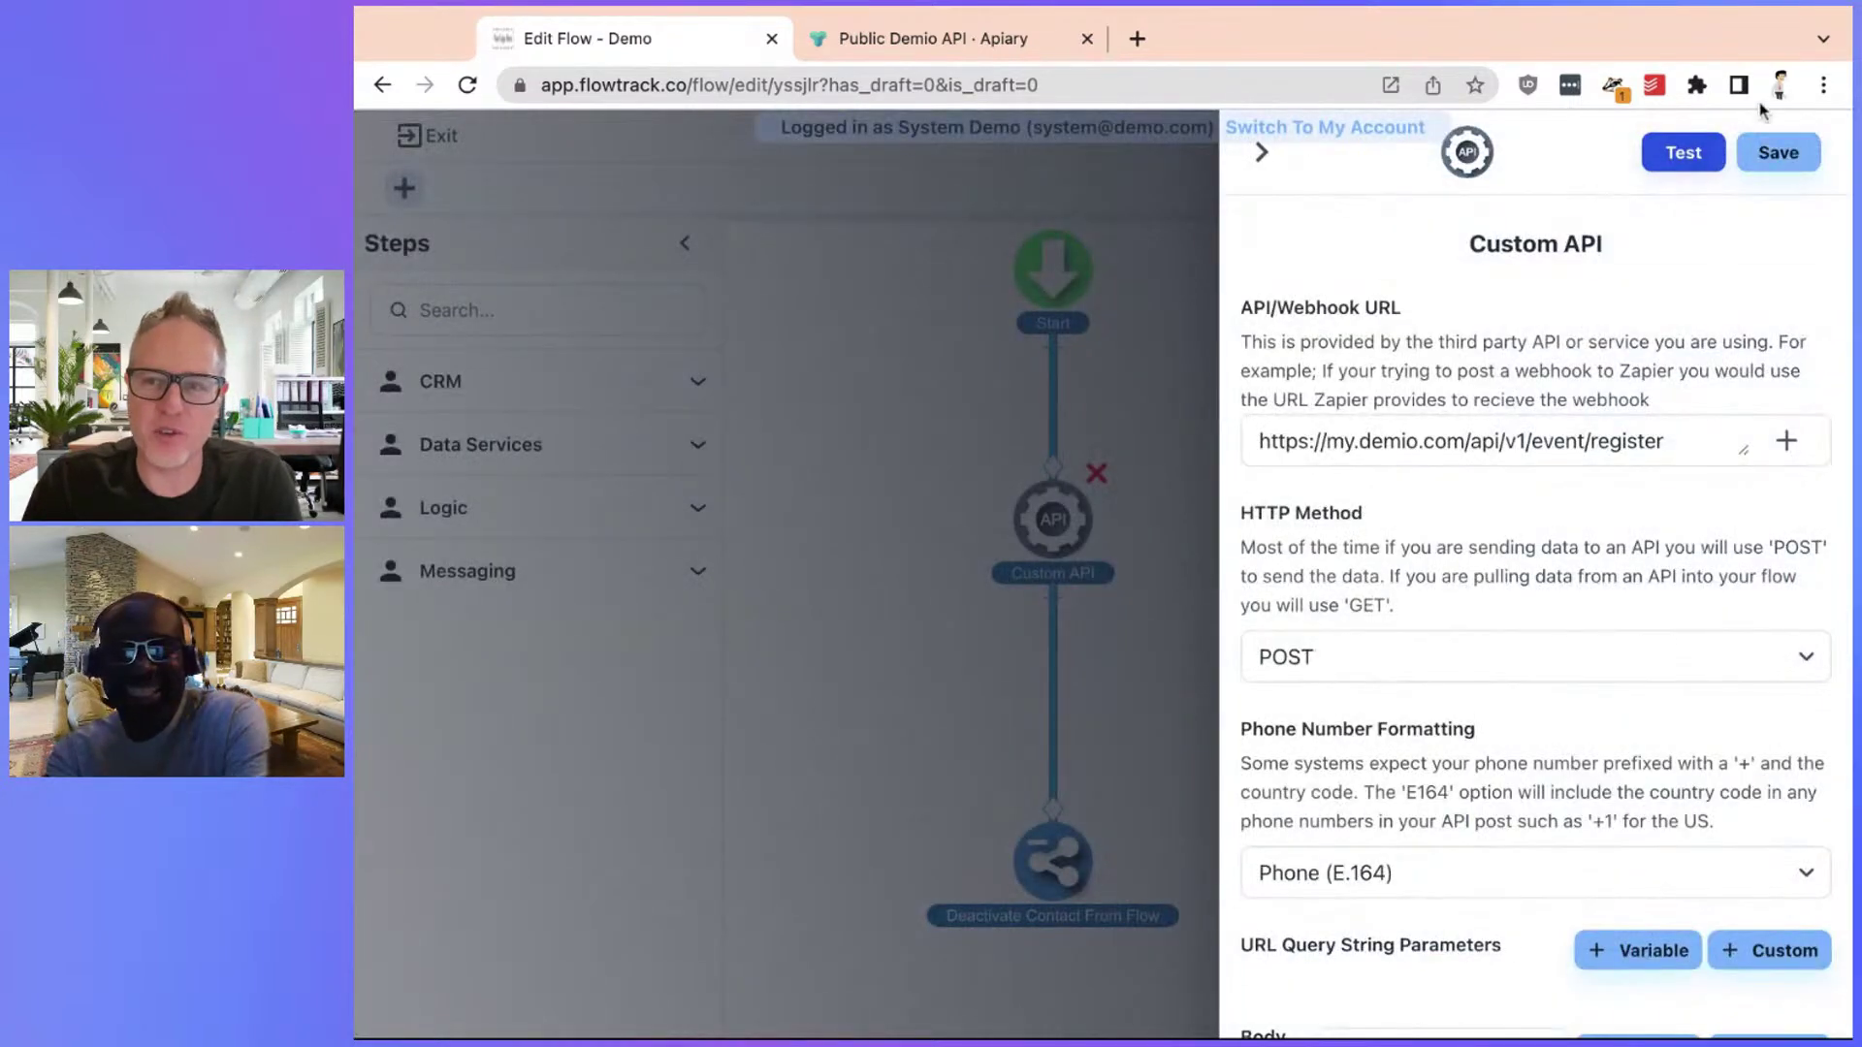
{"action": "left_click", "coordinate": [1779, 151]}
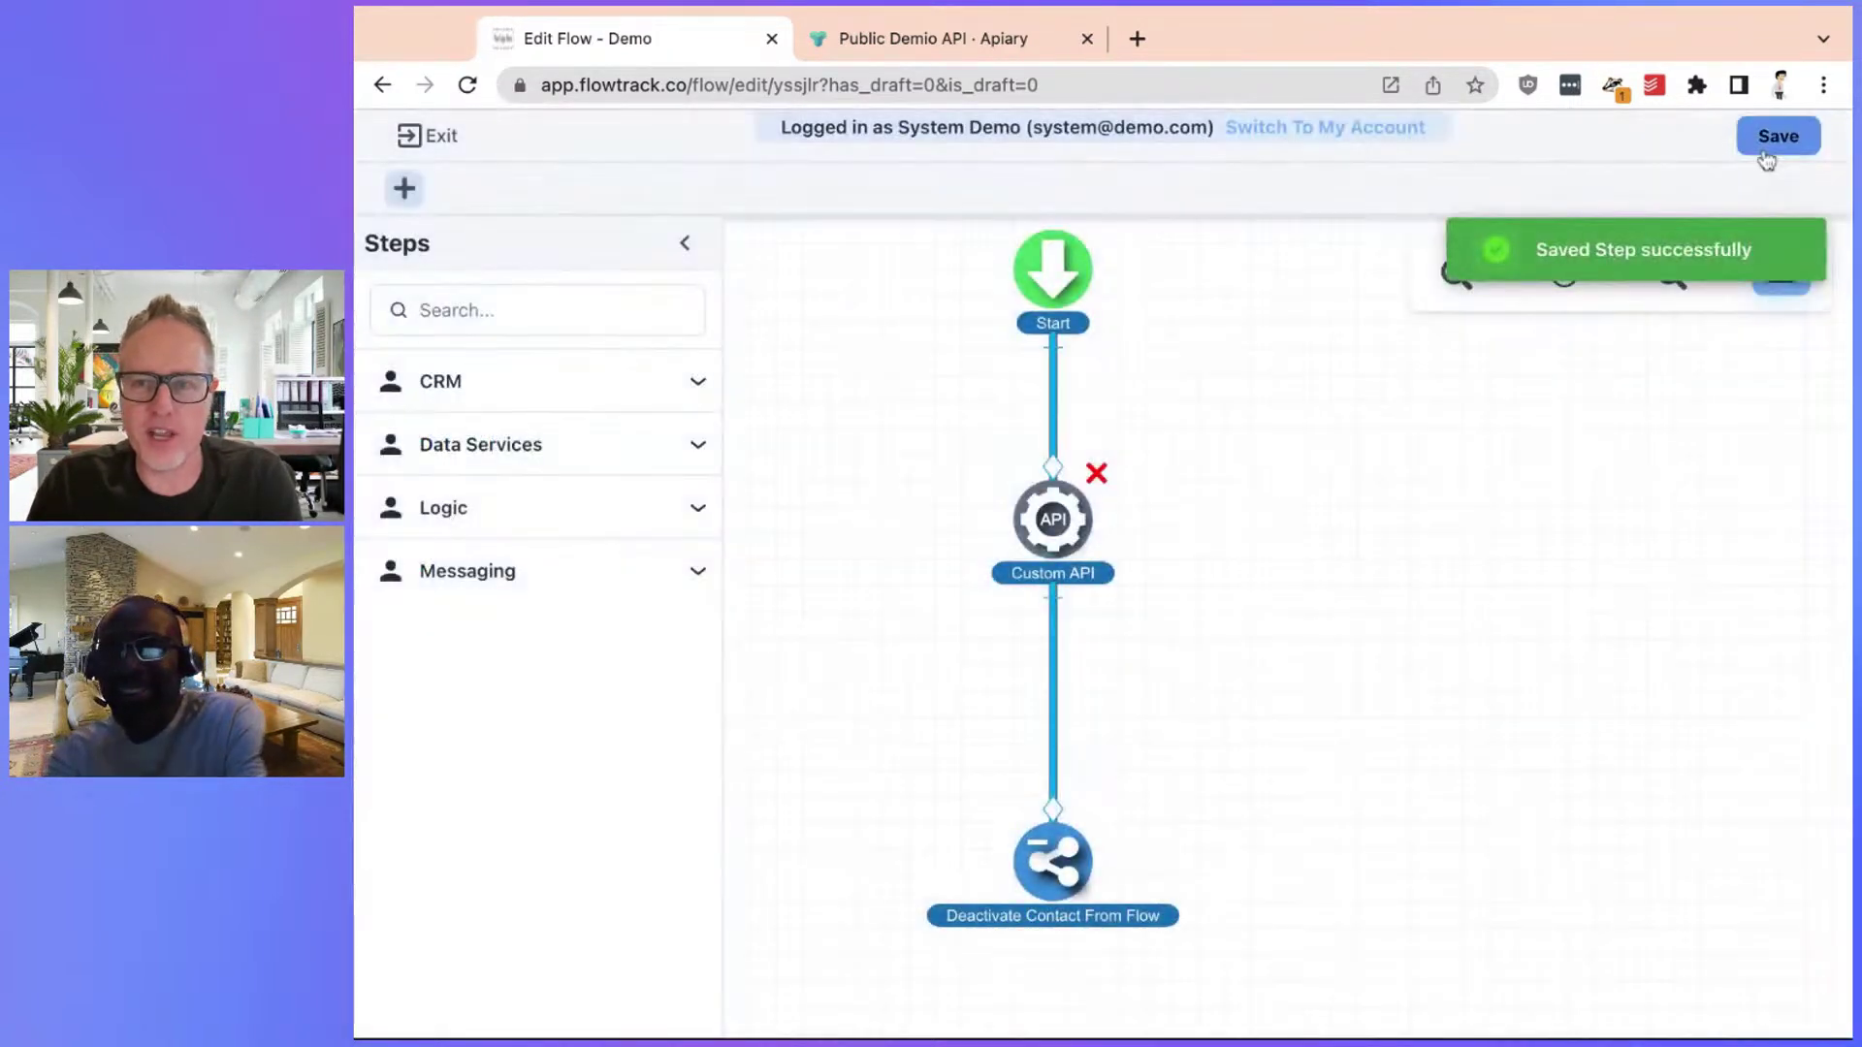
Save and publish the flow, then go to the contacts Database
{"action": "left_click", "coordinate": [1766, 150]}
{"action": "left_click", "coordinate": [1399, 696]}
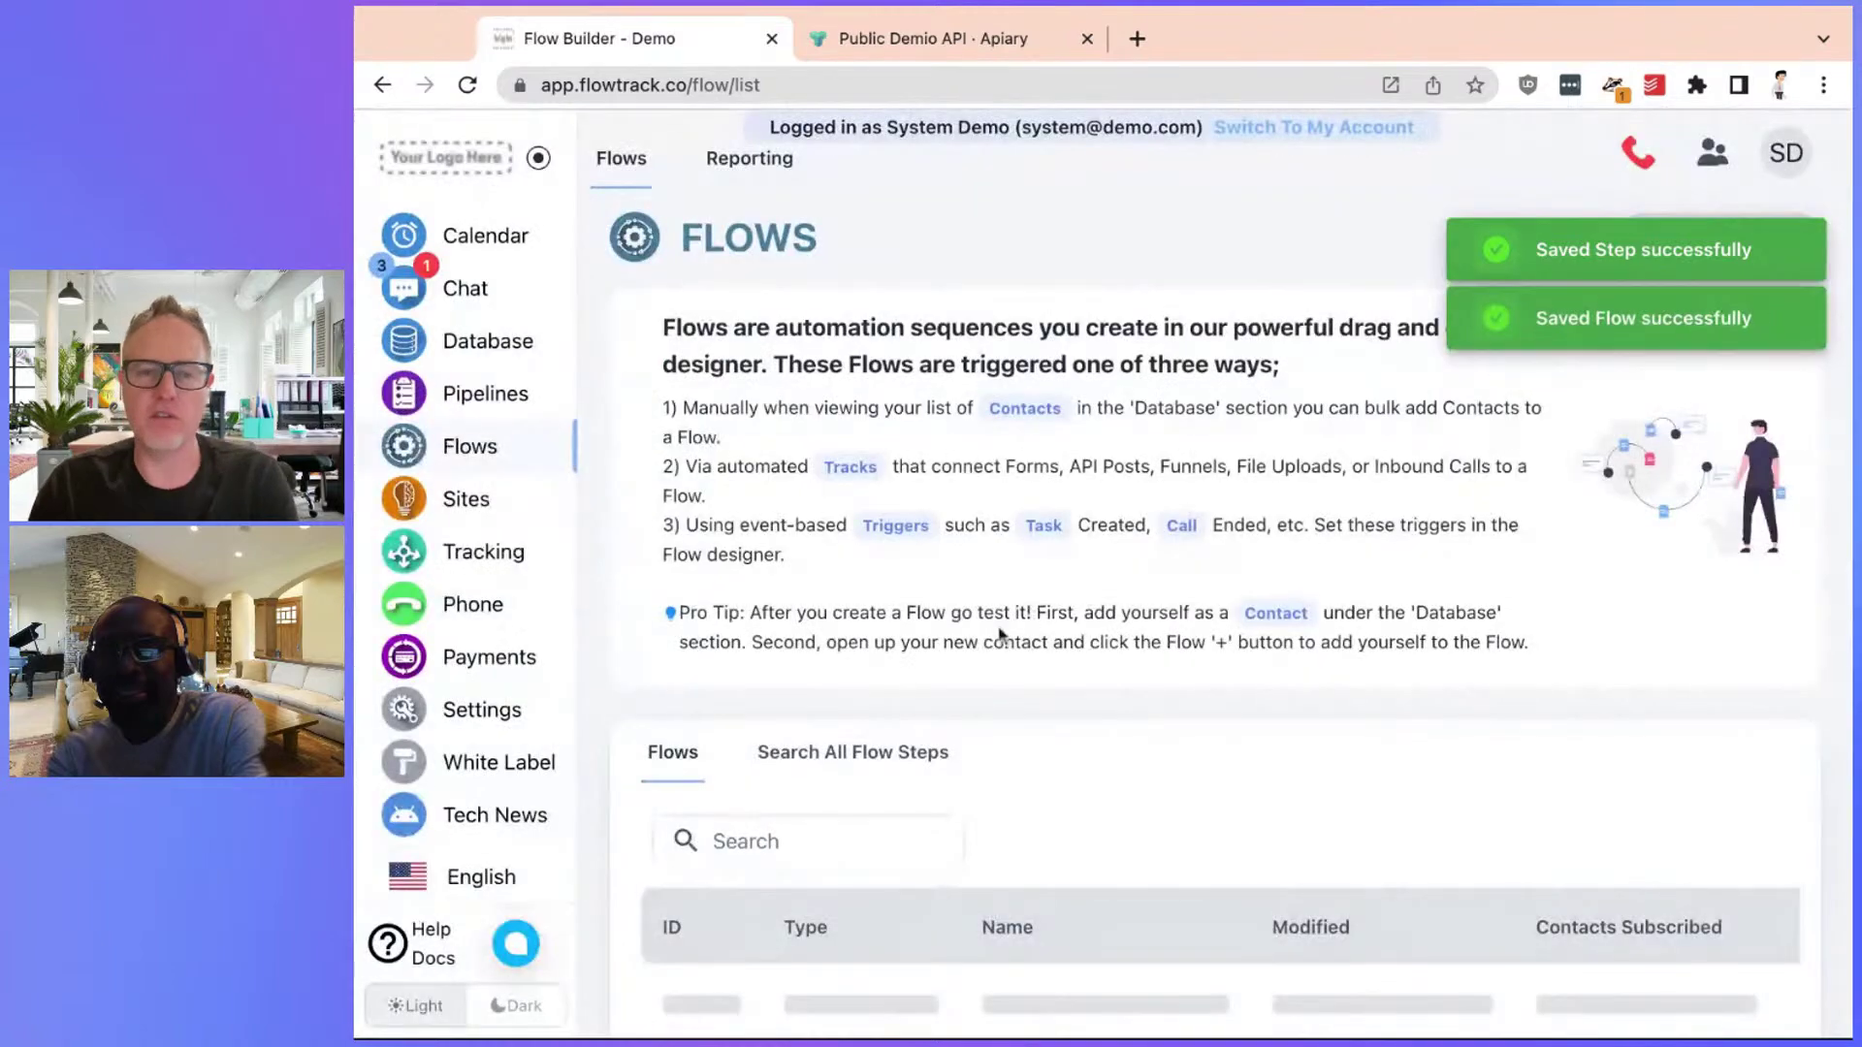
{"action": "left_click", "coordinate": [508, 354]}
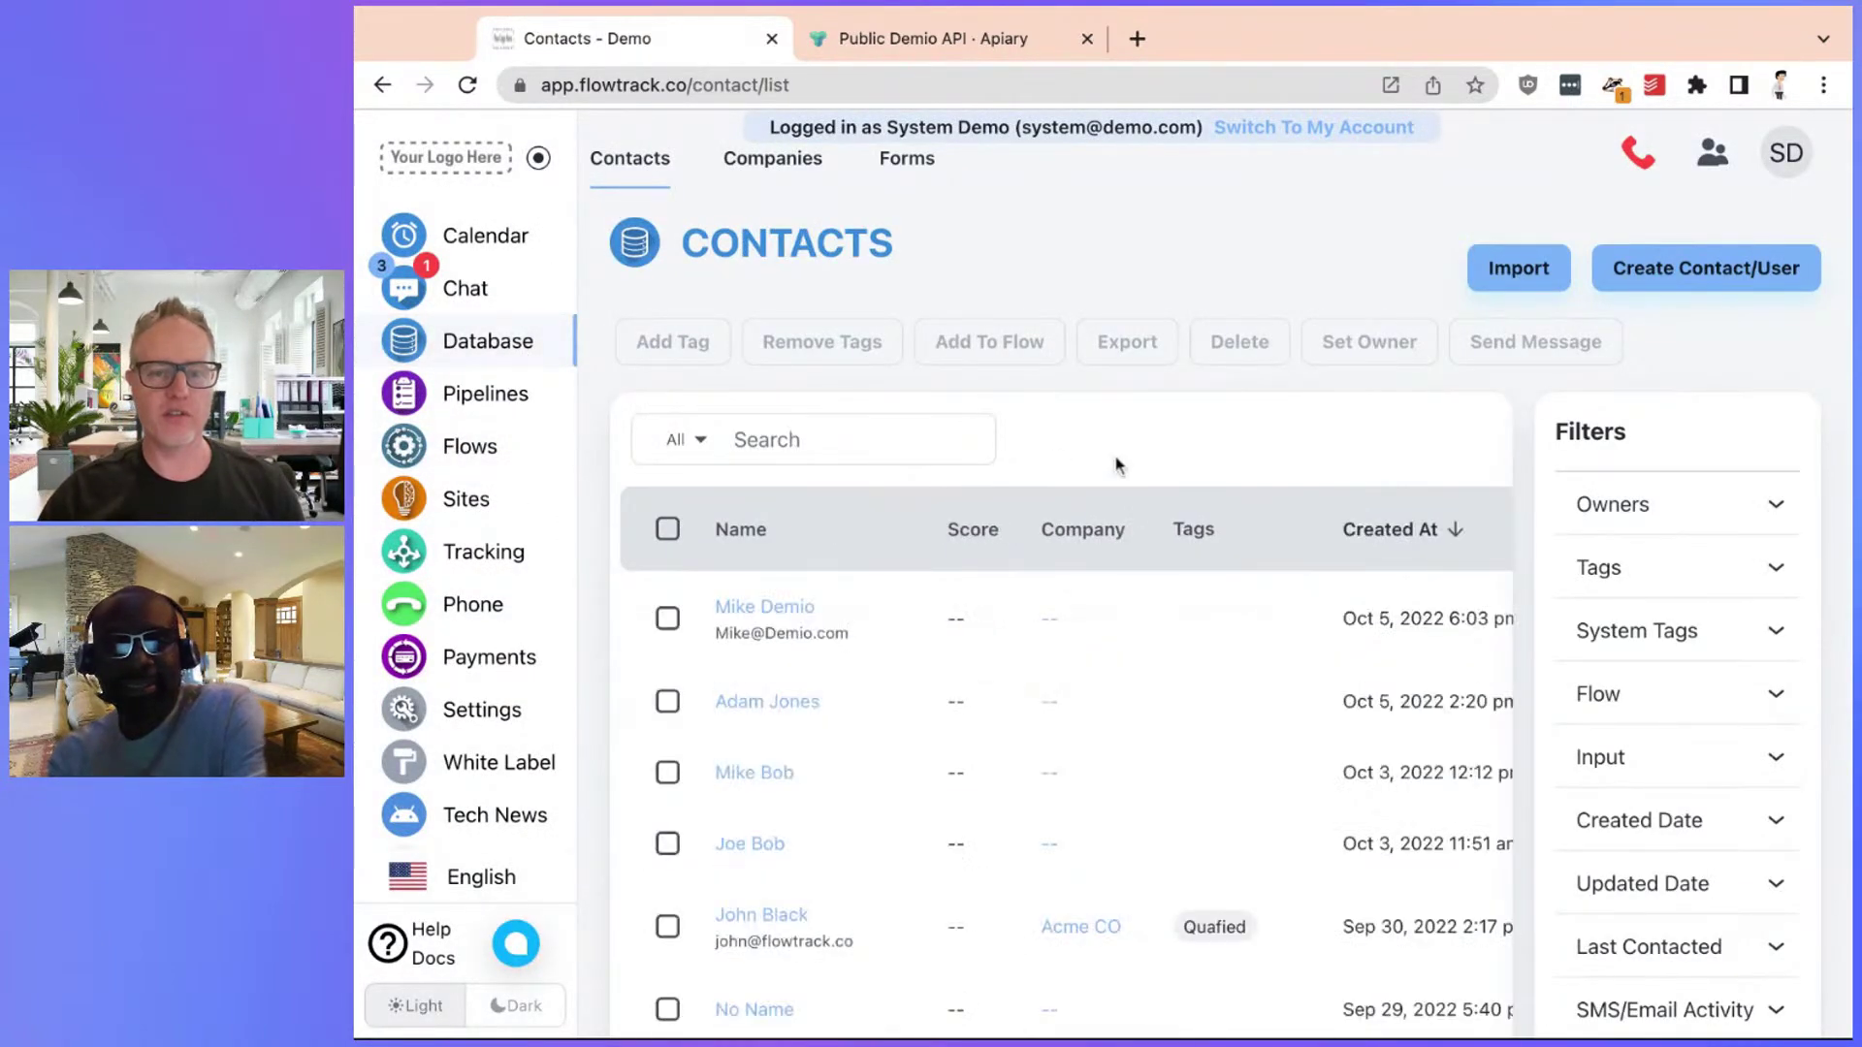
Create a new contact with a first name, last name and e-mail address
{"action": "left_click", "coordinate": [1655, 272]}
{"action": "left_click", "coordinate": [1029, 311]}
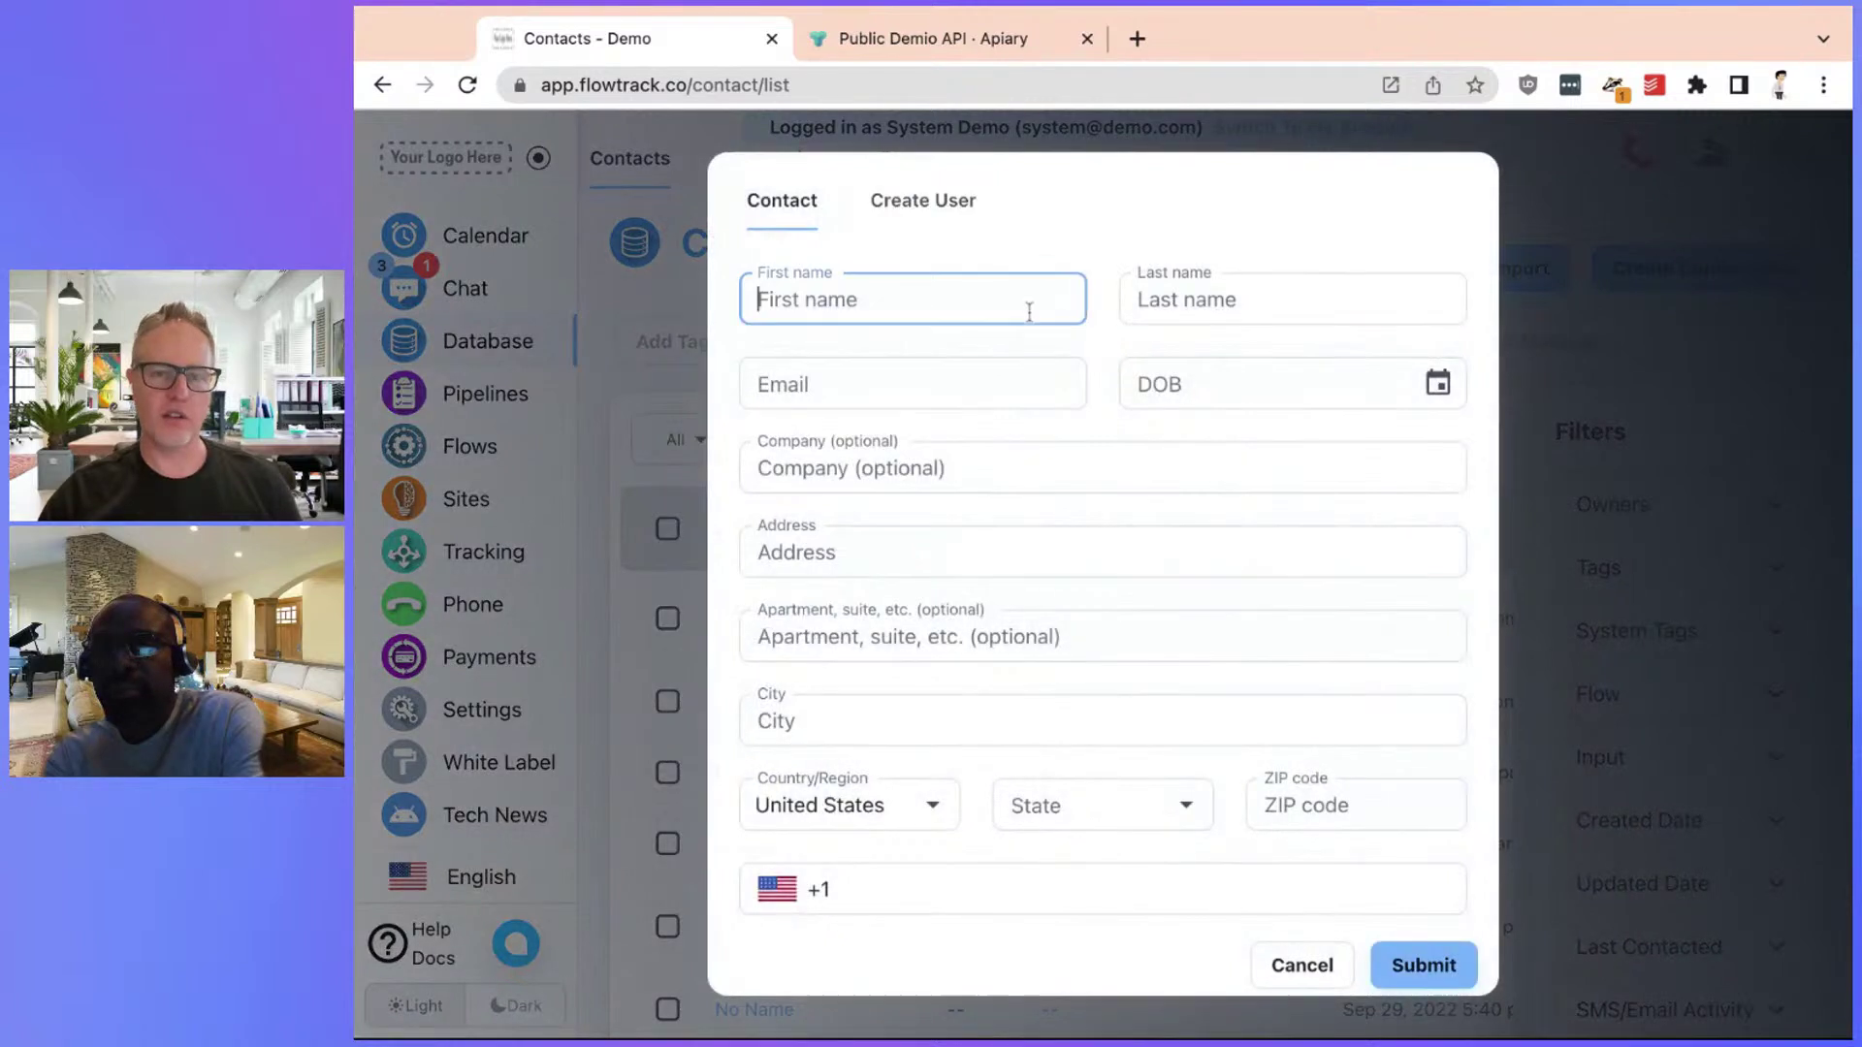
{"action": "type", "text": "John"}
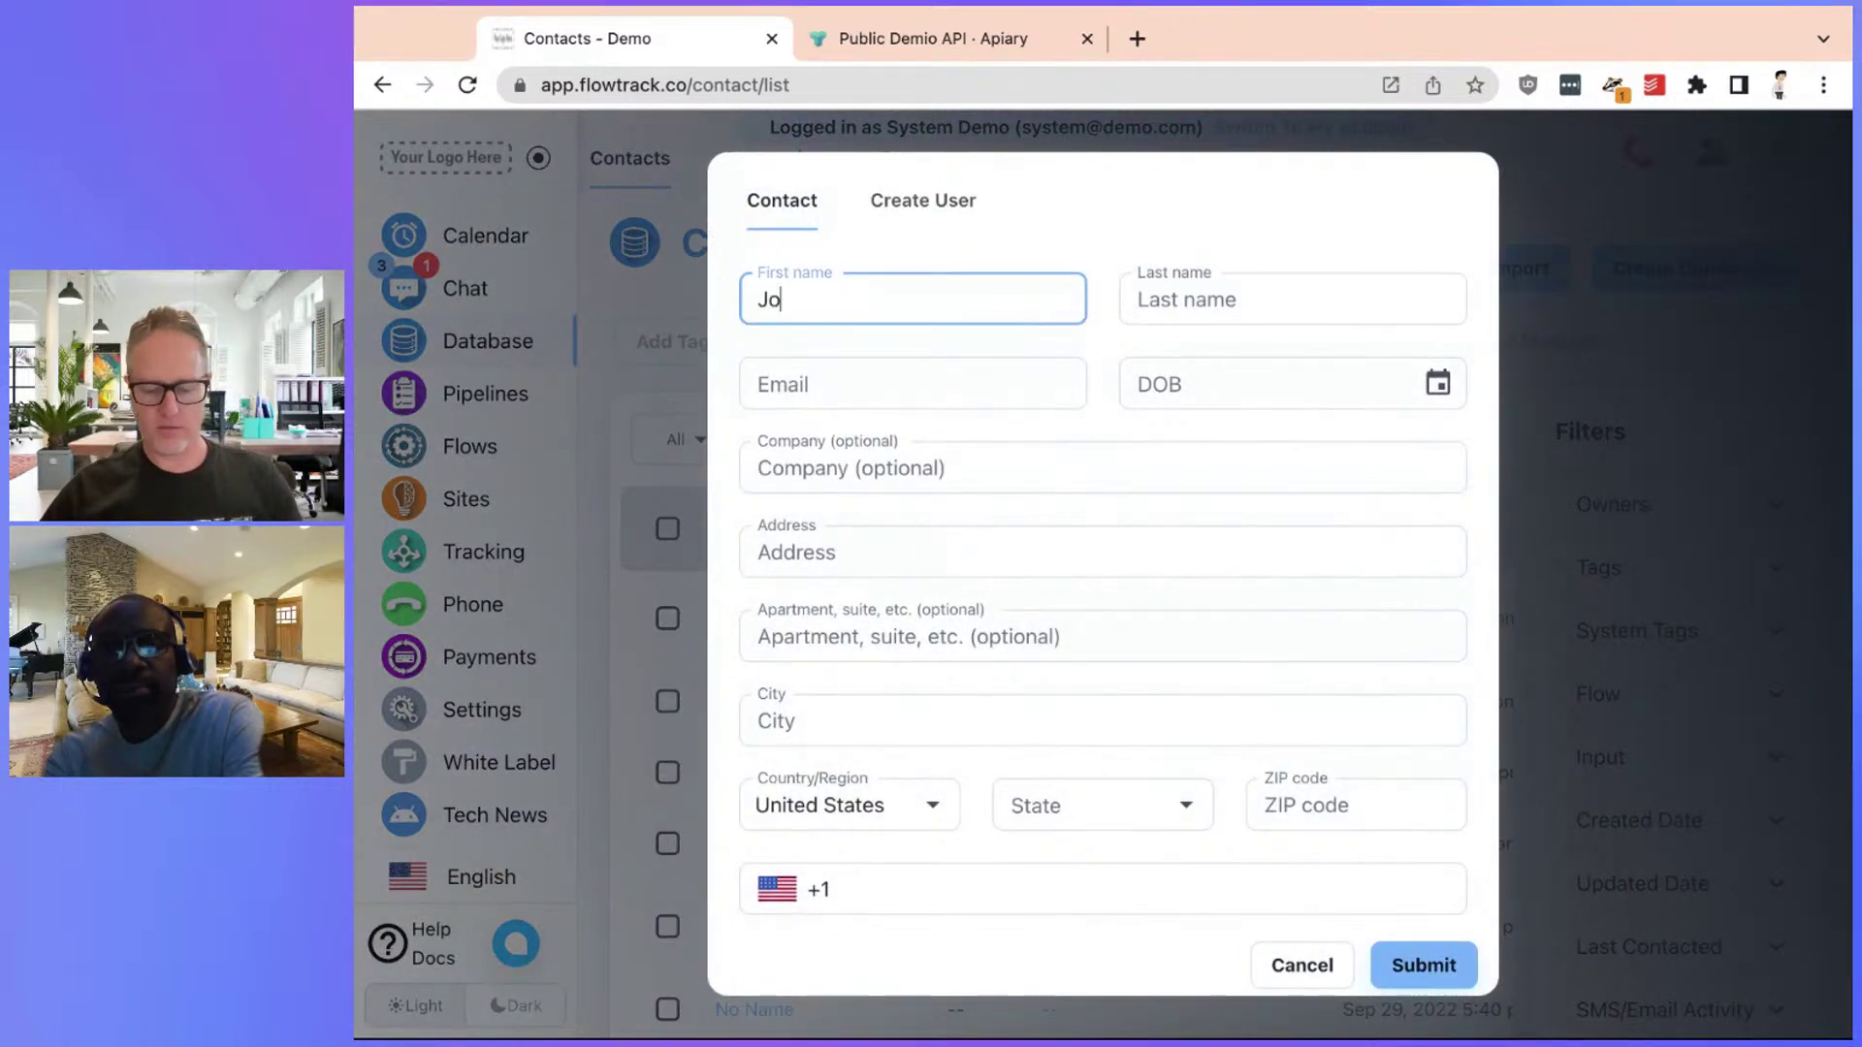
{"action": "key", "text": "Tab"}
{"action": "type", "text": "De"}
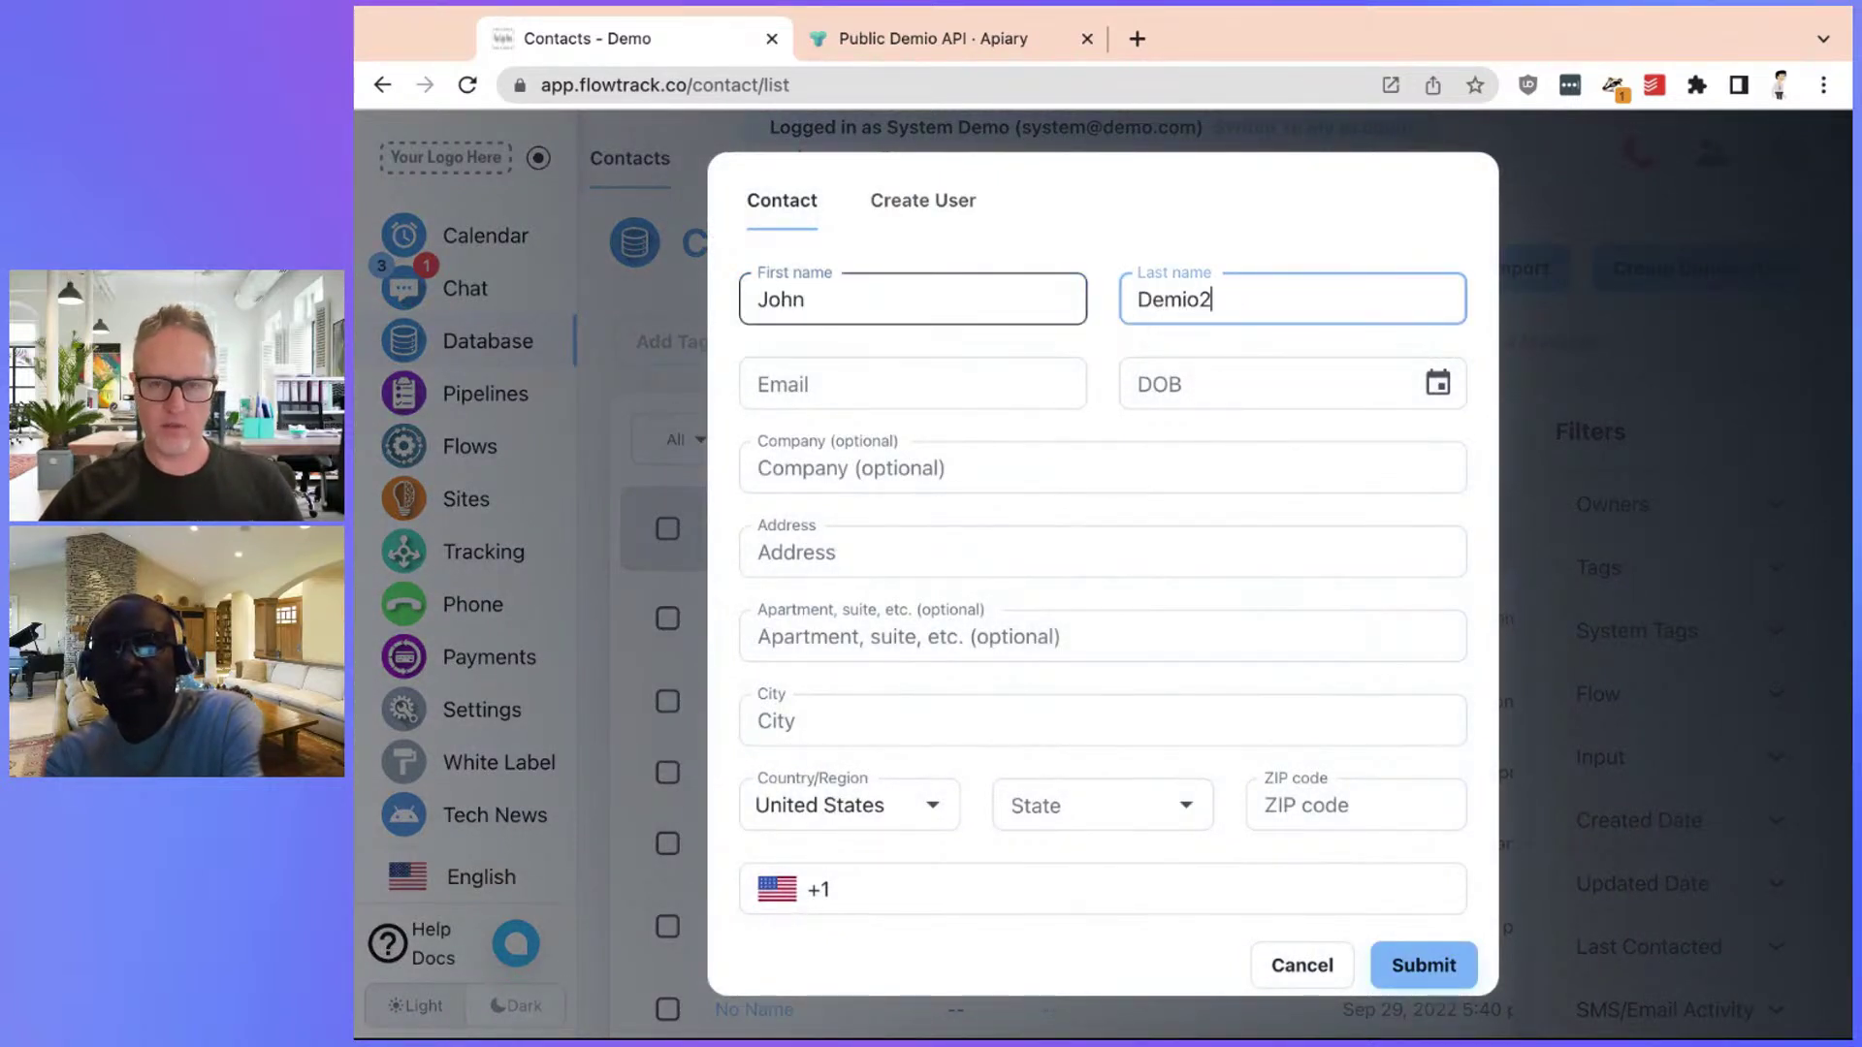
{"action": "left_click", "coordinate": [943, 377]}
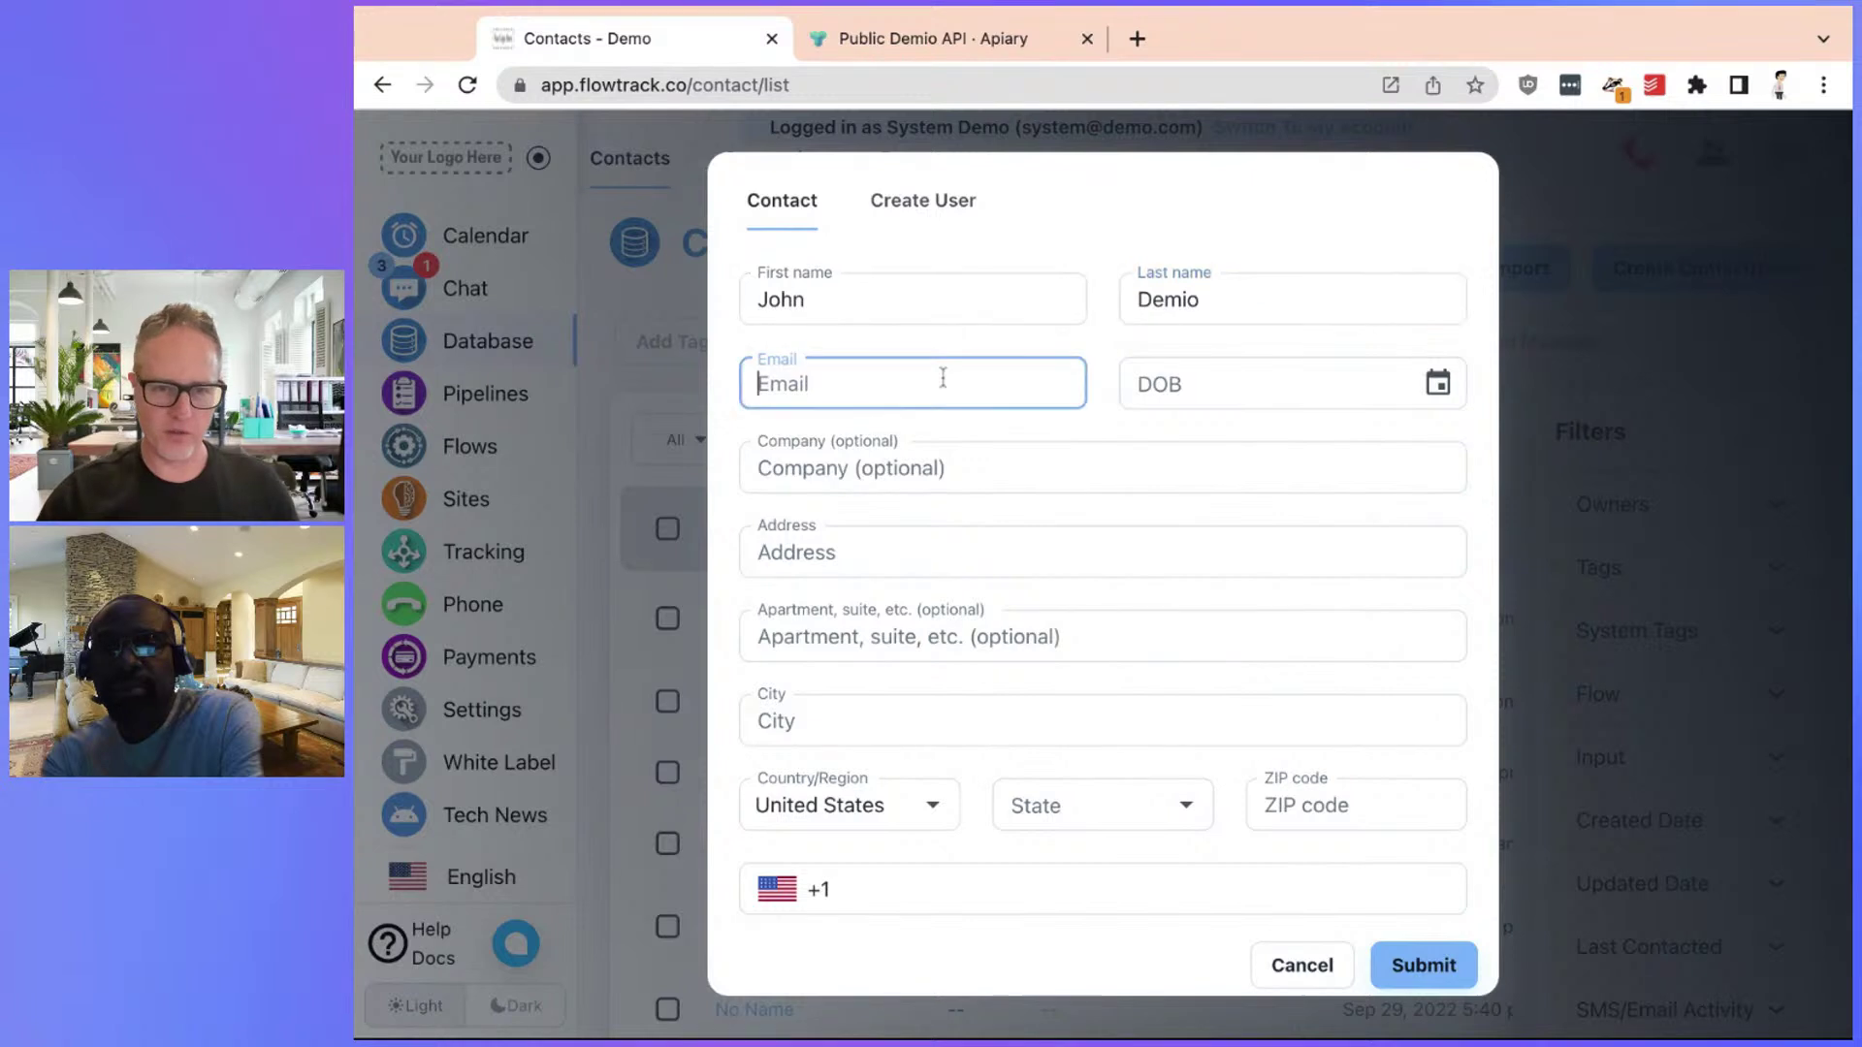
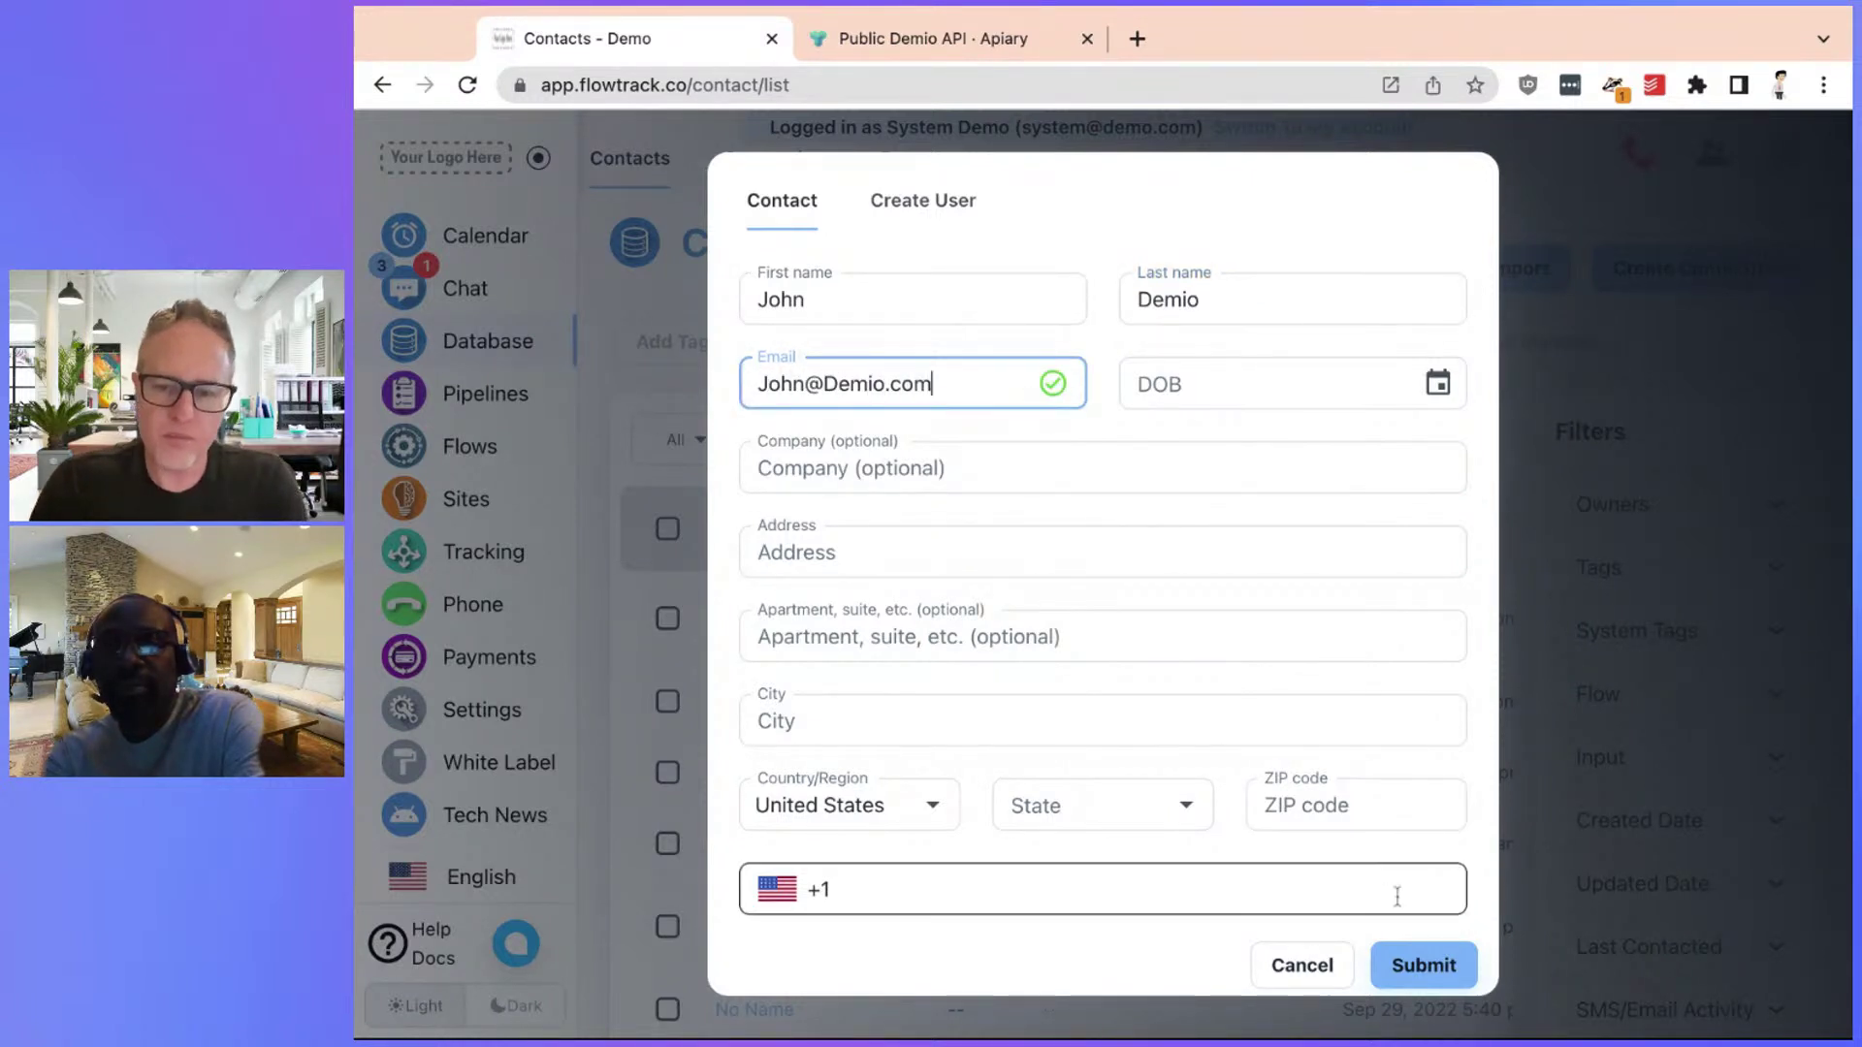
{"action": "left_click", "coordinate": [1418, 966]}
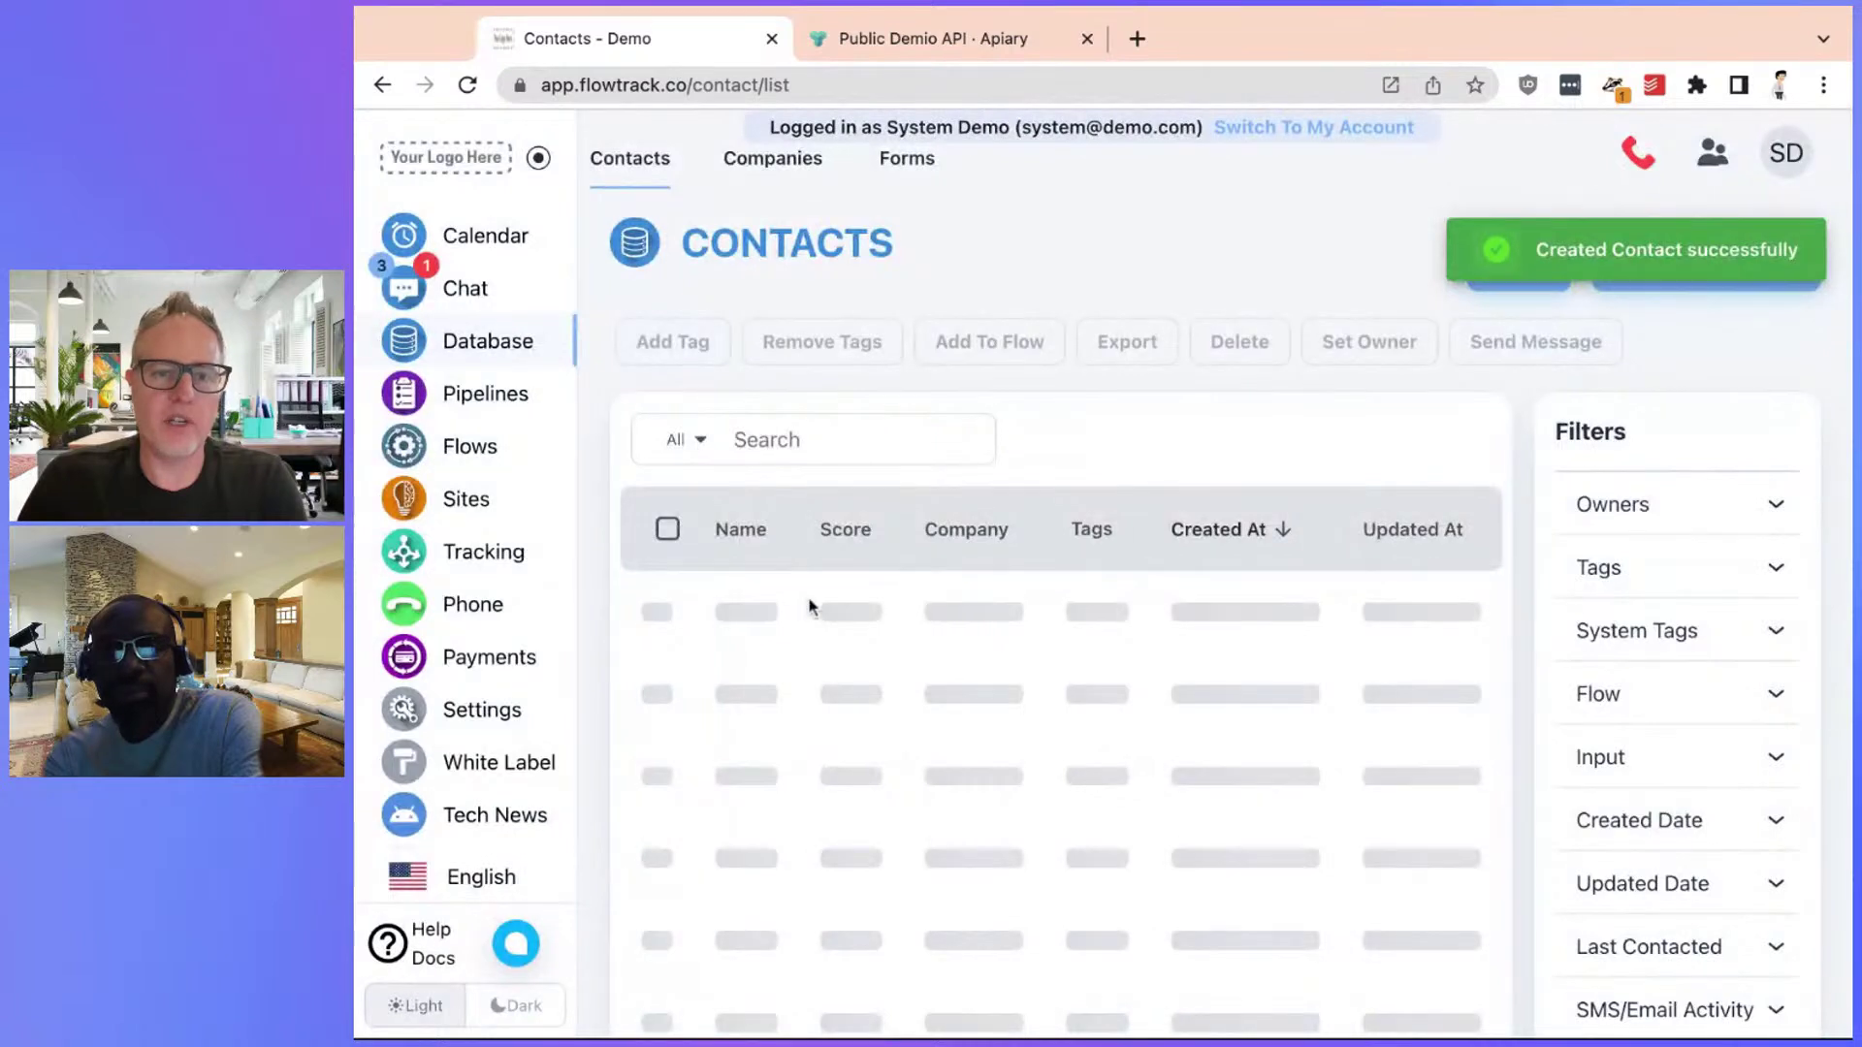
Add the new contact to the Demio Webinar Registration flow and process it immediately
{"action": "left_click", "coordinate": [781, 617]}
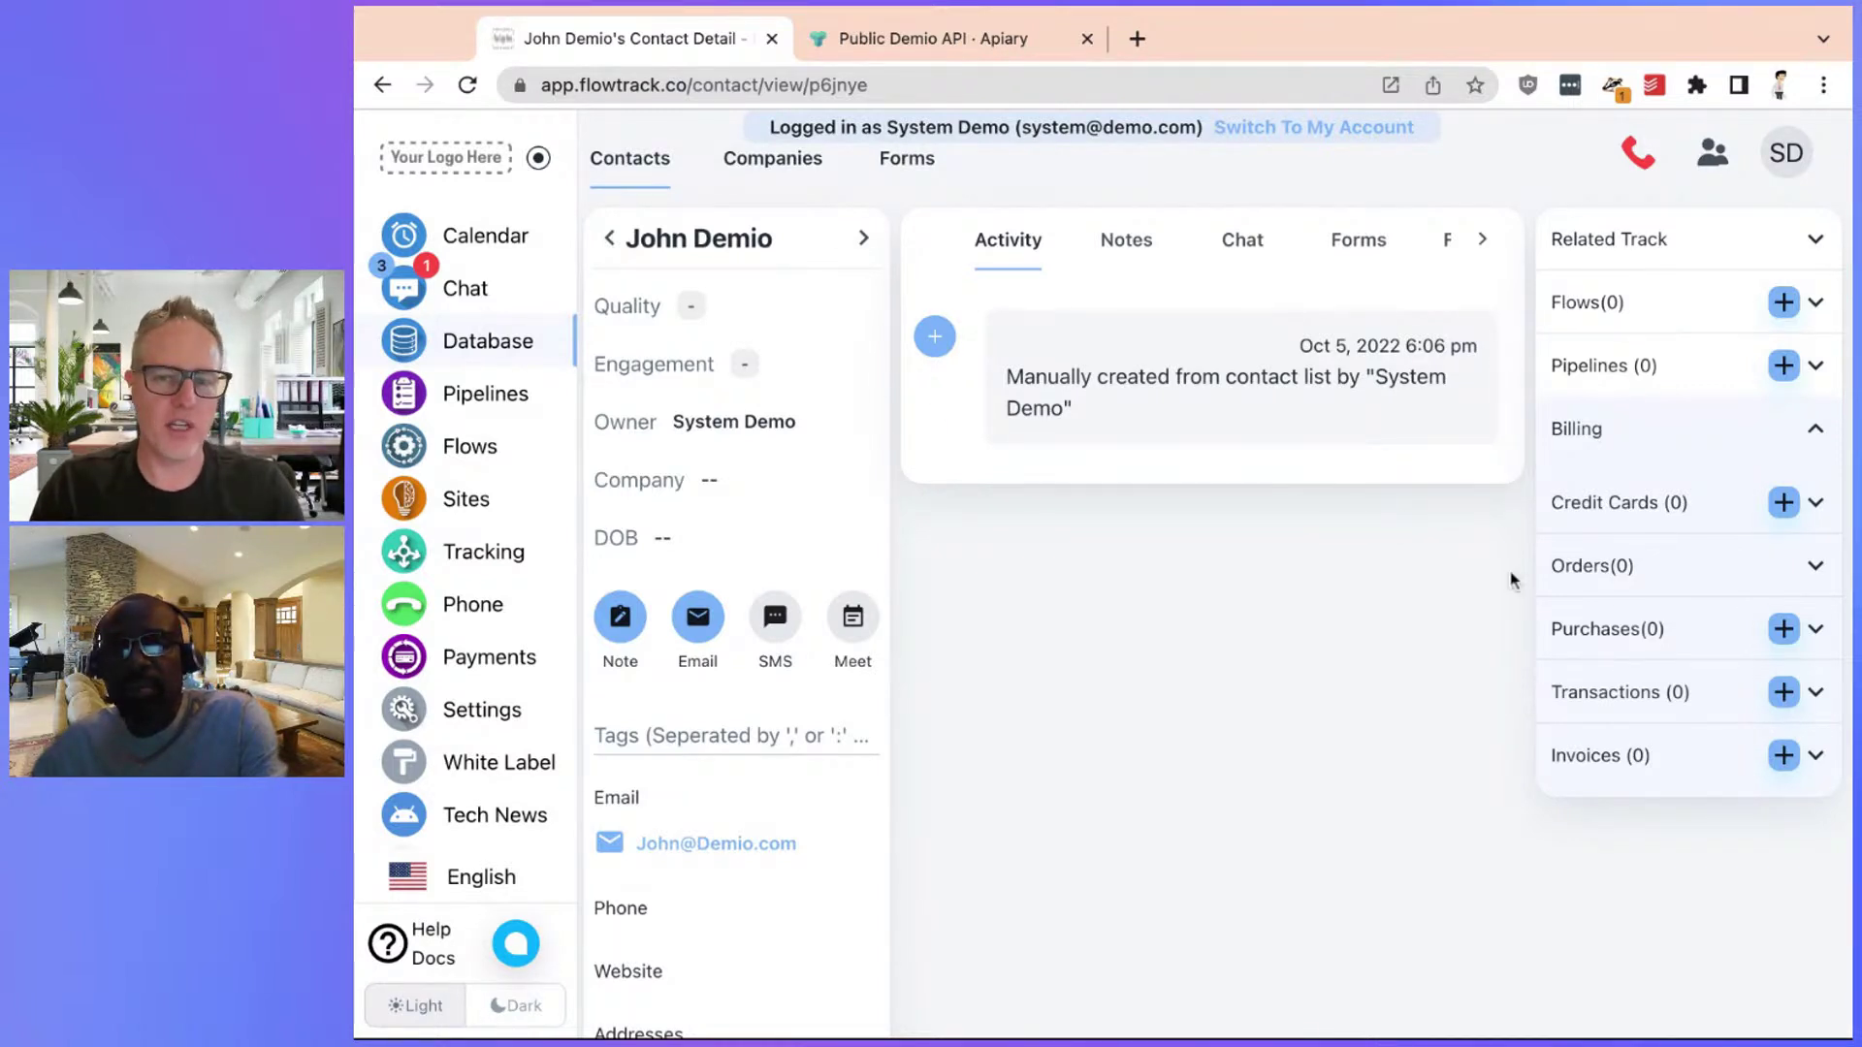
{"action": "left_click", "coordinate": [1784, 304]}
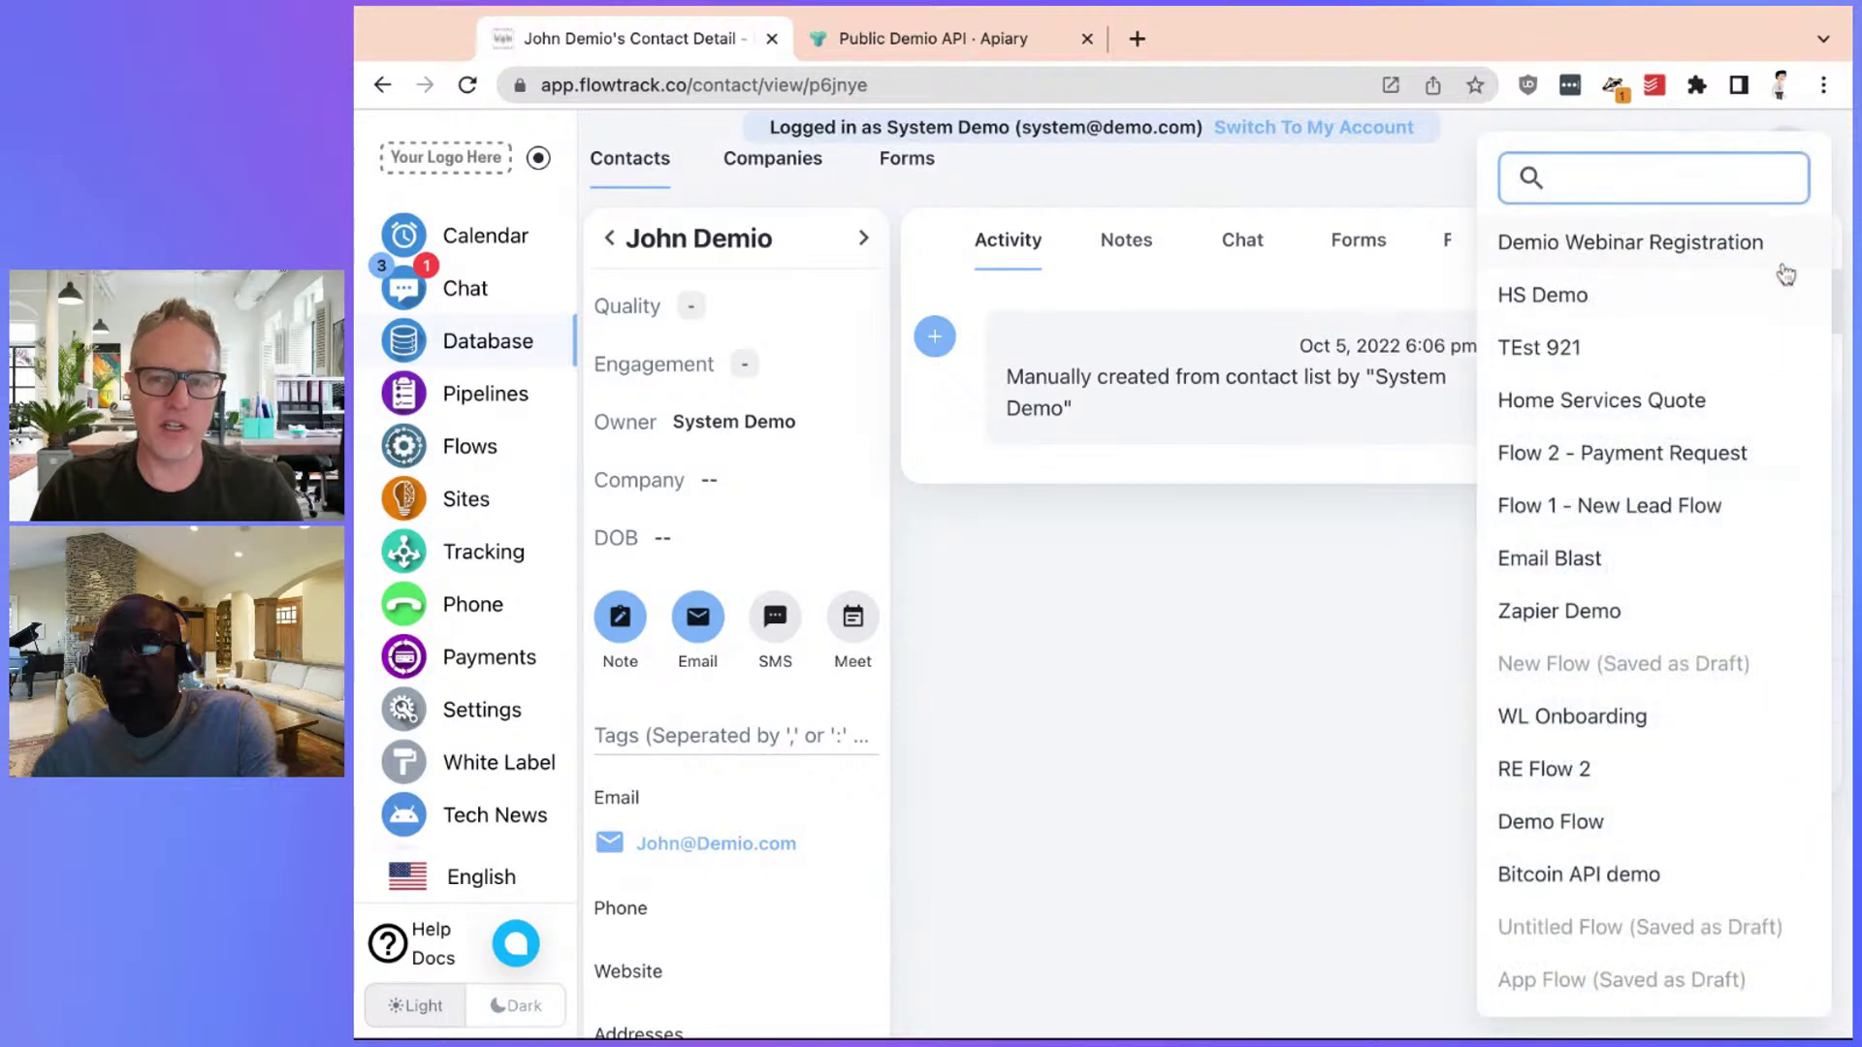
{"action": "left_click", "coordinate": [1773, 253]}
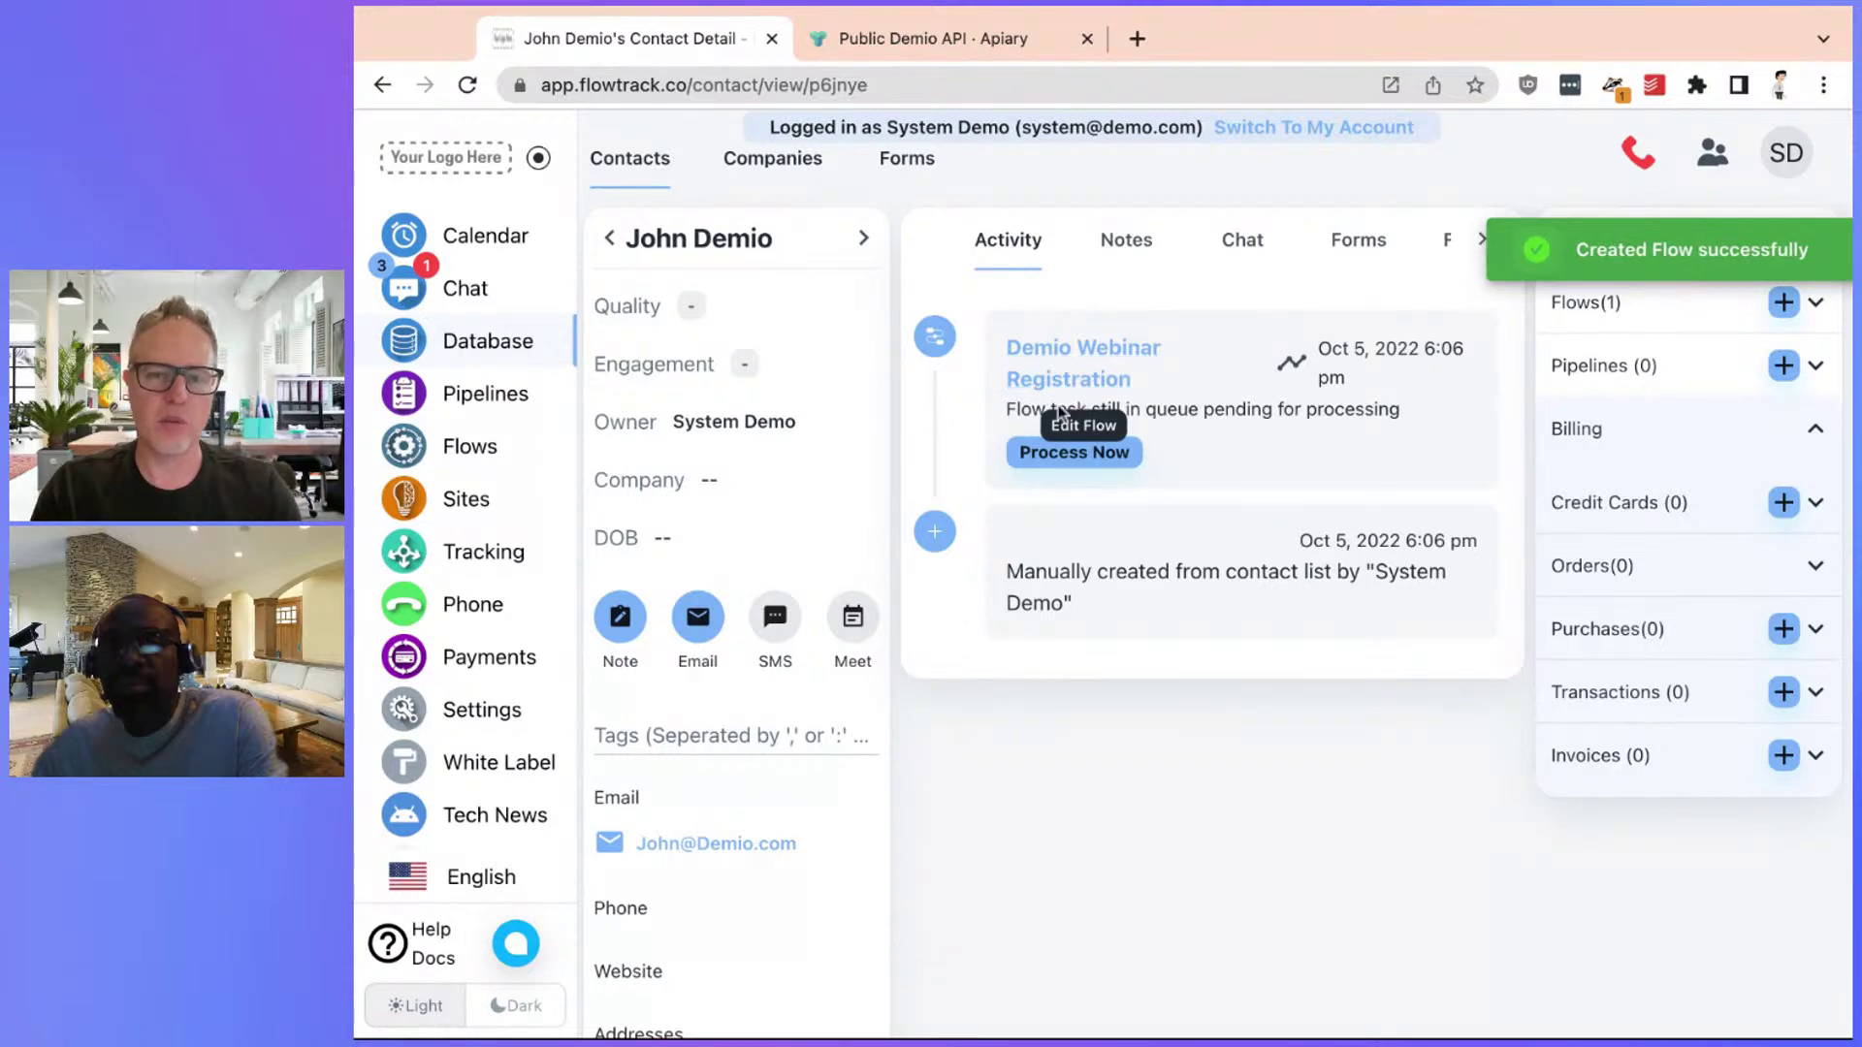
{"action": "left_click", "coordinate": [467, 84]}
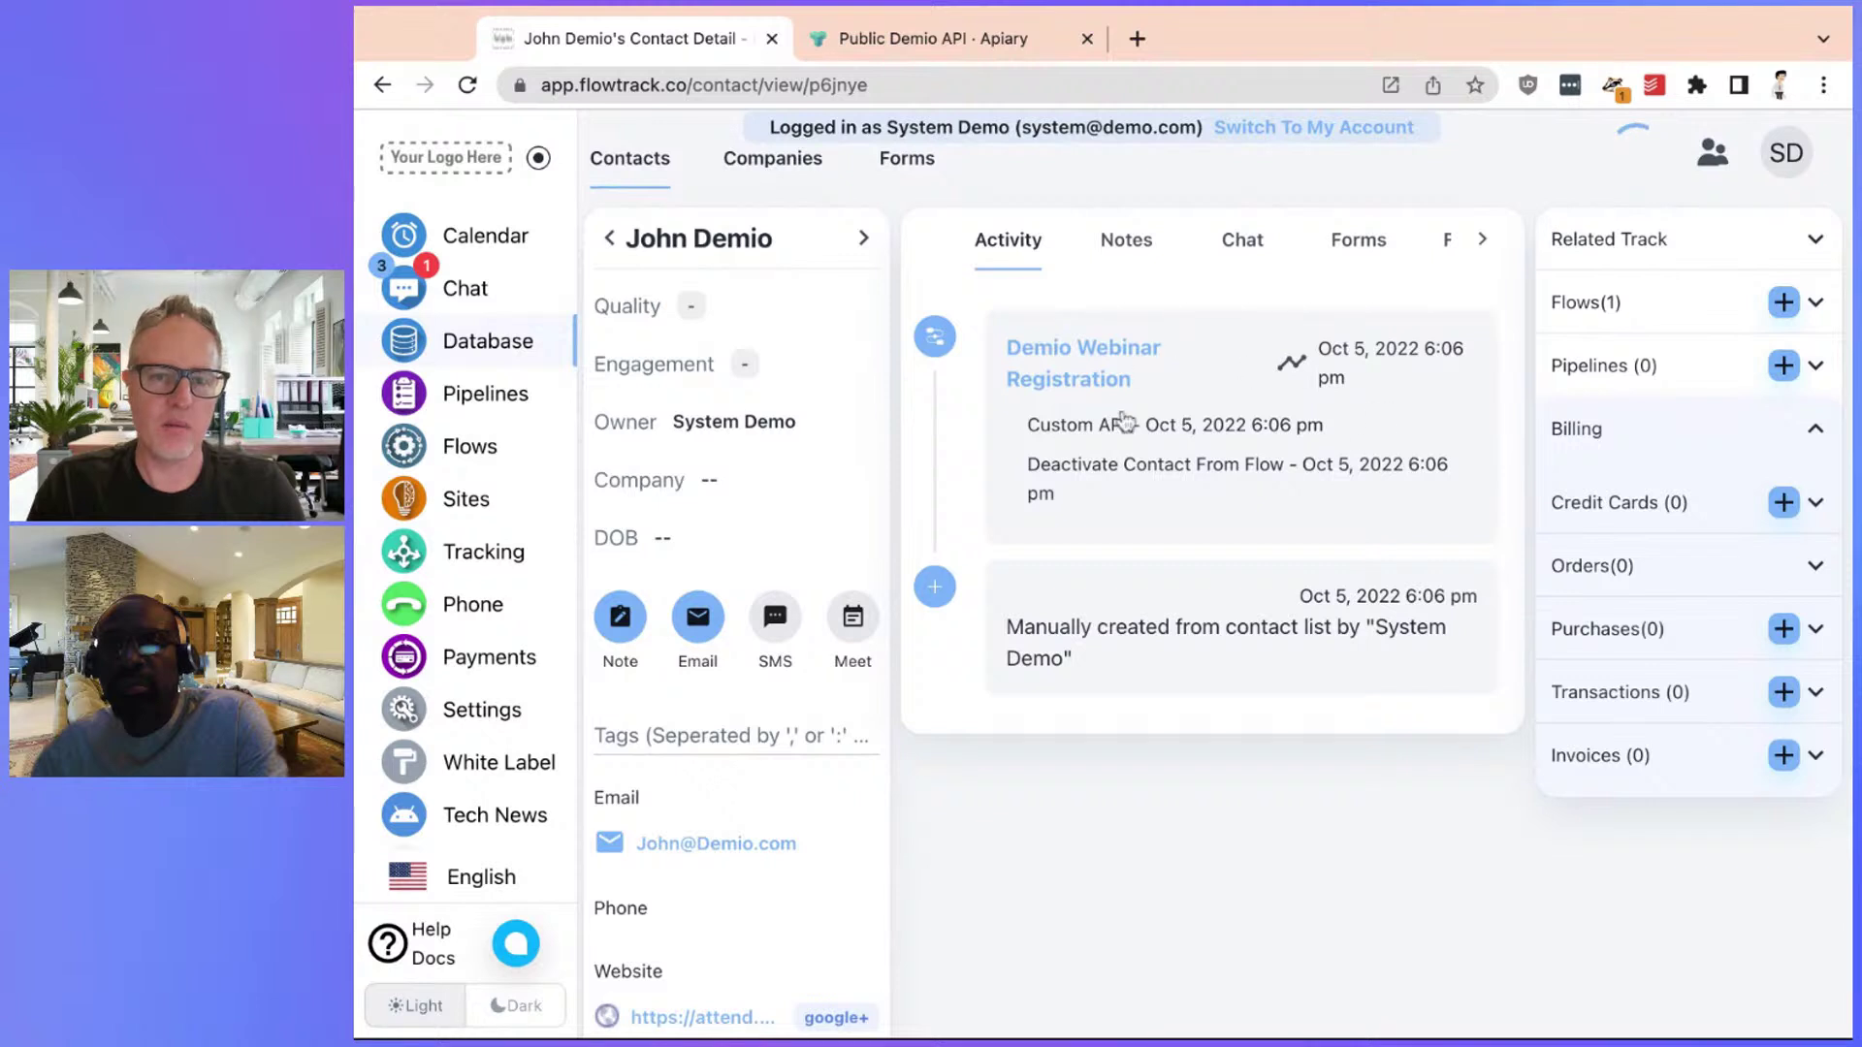
{"action": "scroll", "coordinate": [1188, 431], "scroll_direction": "down", "scroll_amount": 3}
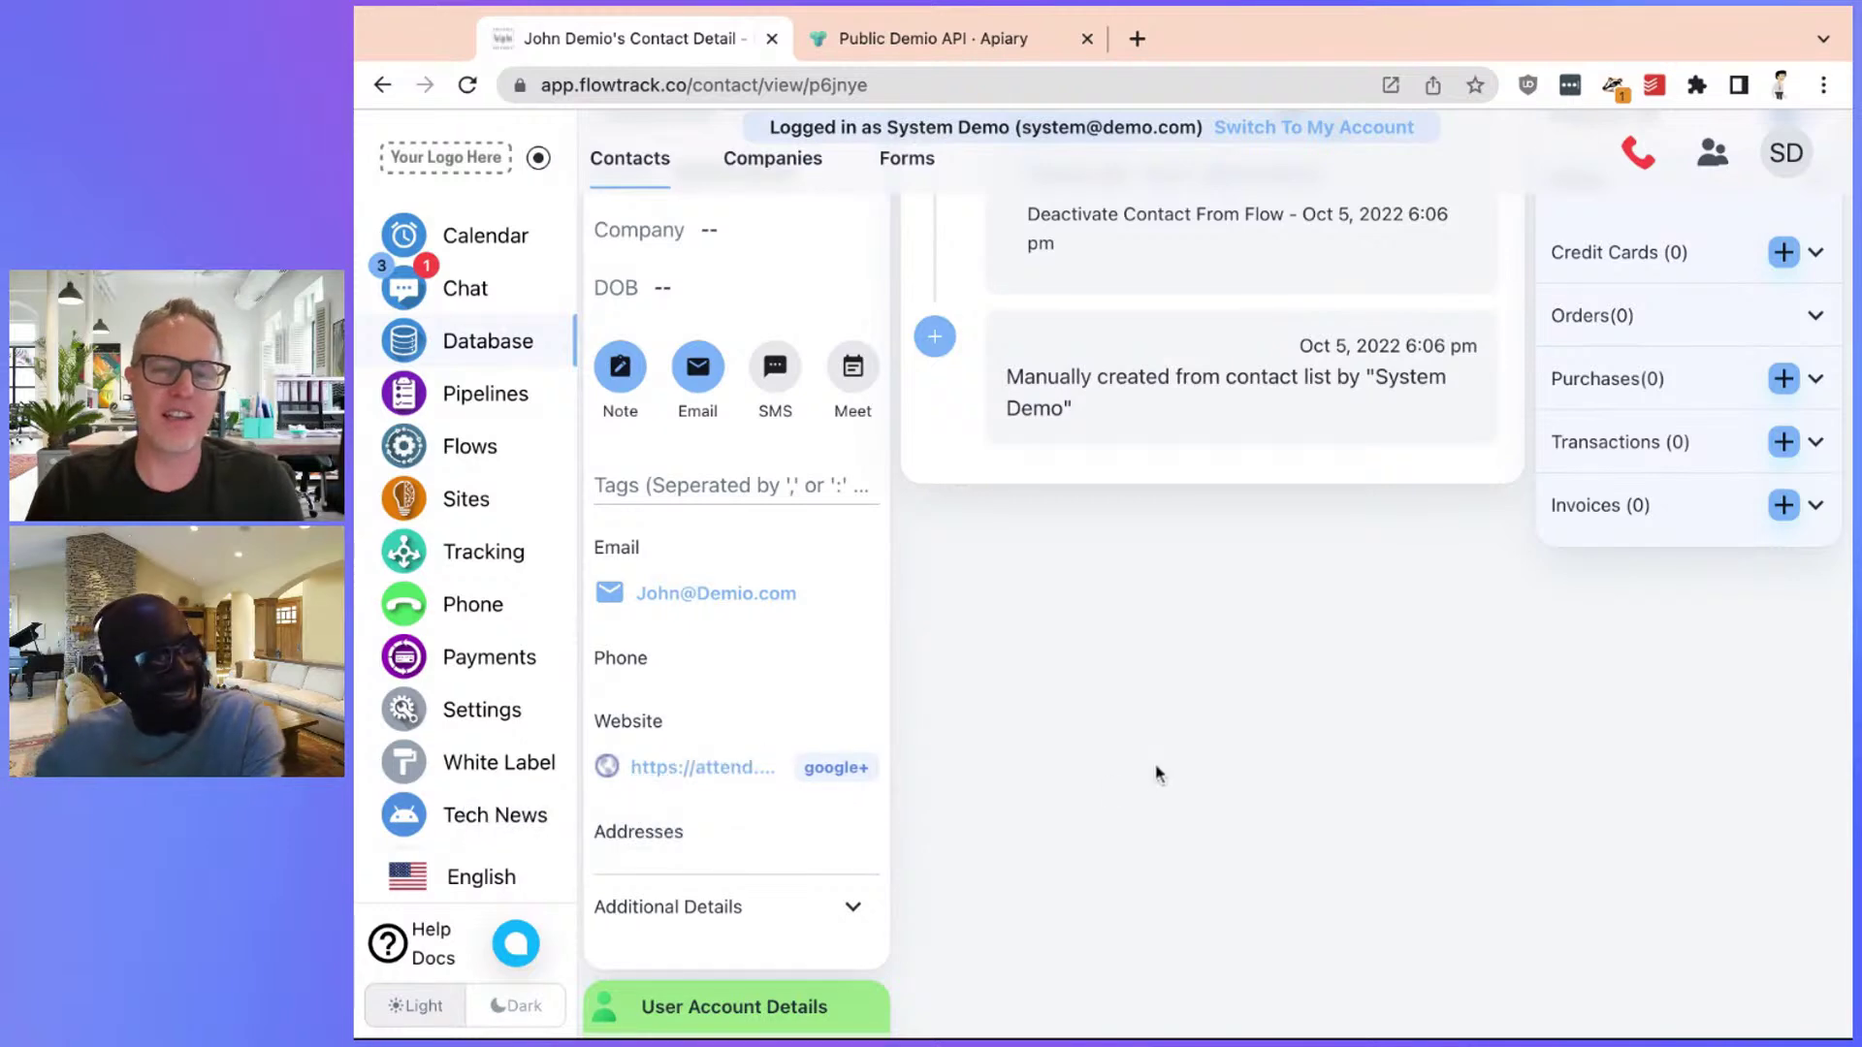
{"action": "scroll", "coordinate": [1155, 773], "scroll_direction": "down", "scroll_amount": 5}
{"action": "scroll", "coordinate": [1041, 745], "scroll_direction": "up", "scroll_amount": 3}
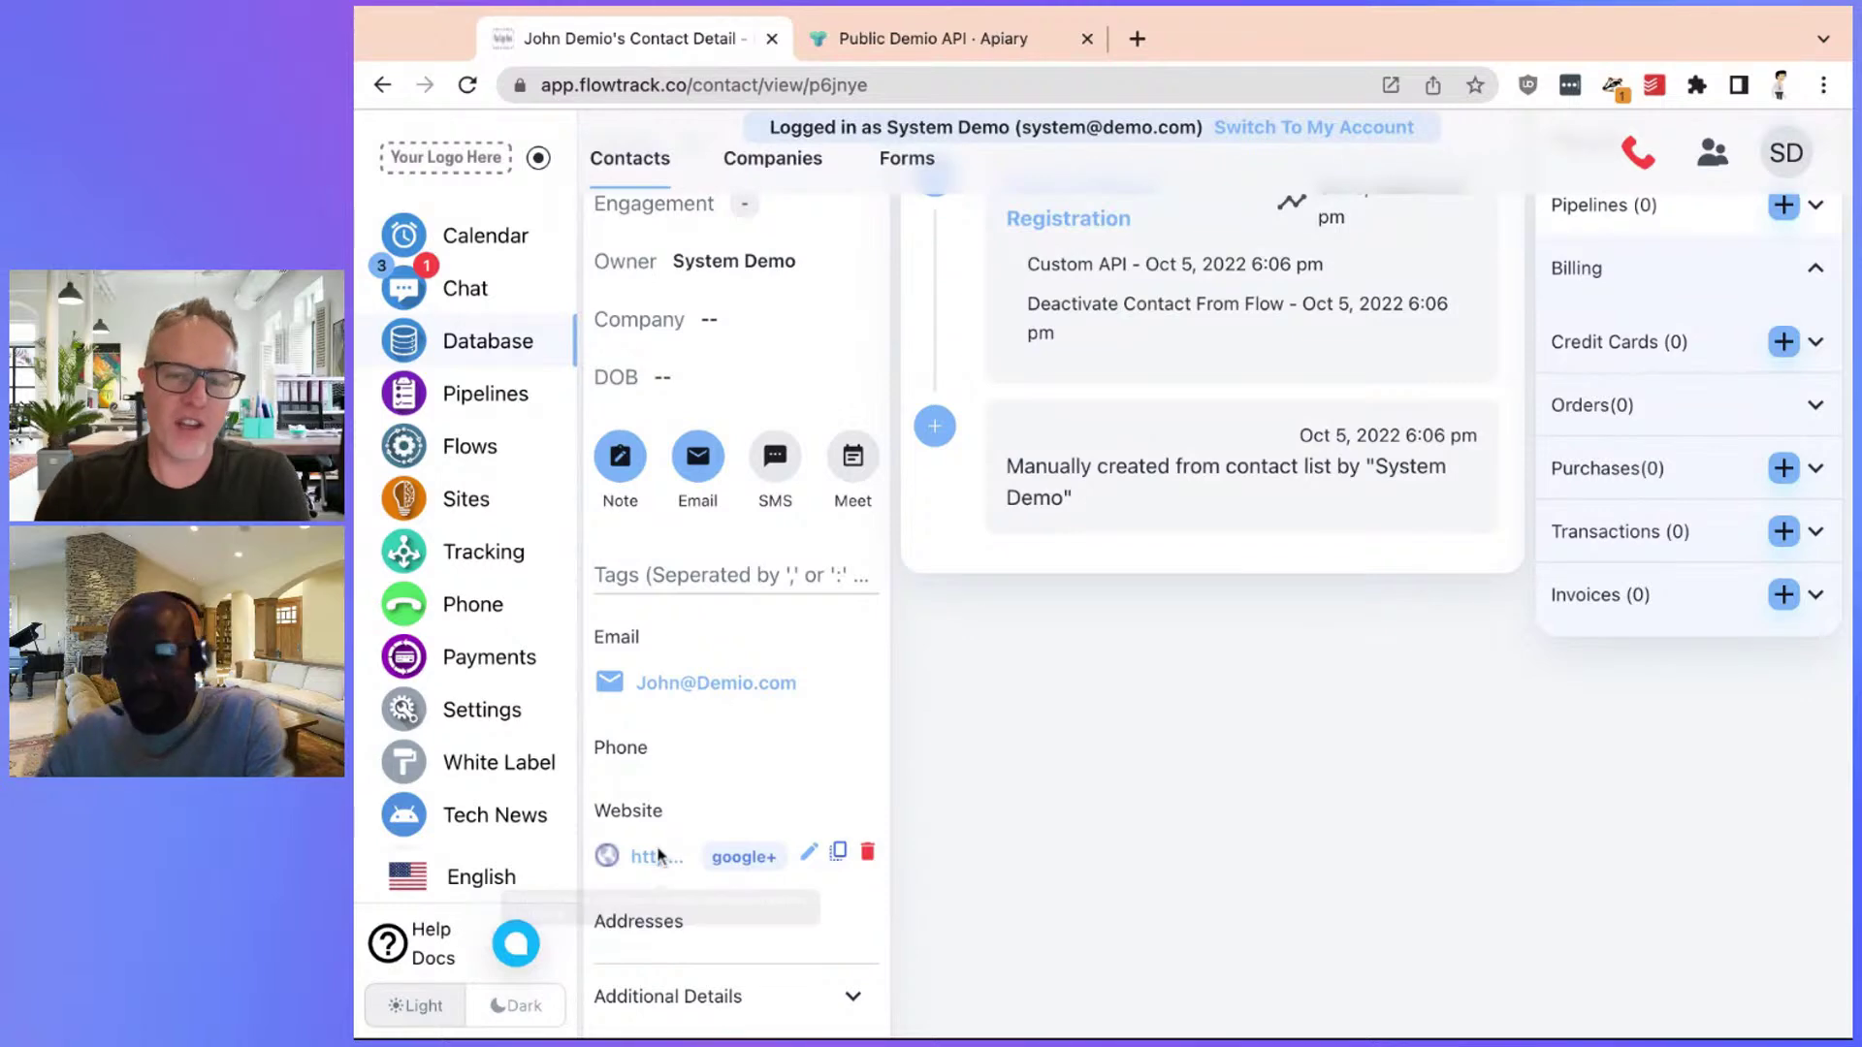
{"action": "scroll", "coordinate": [902, 819], "scroll_direction": "down", "scroll_amount": 4}
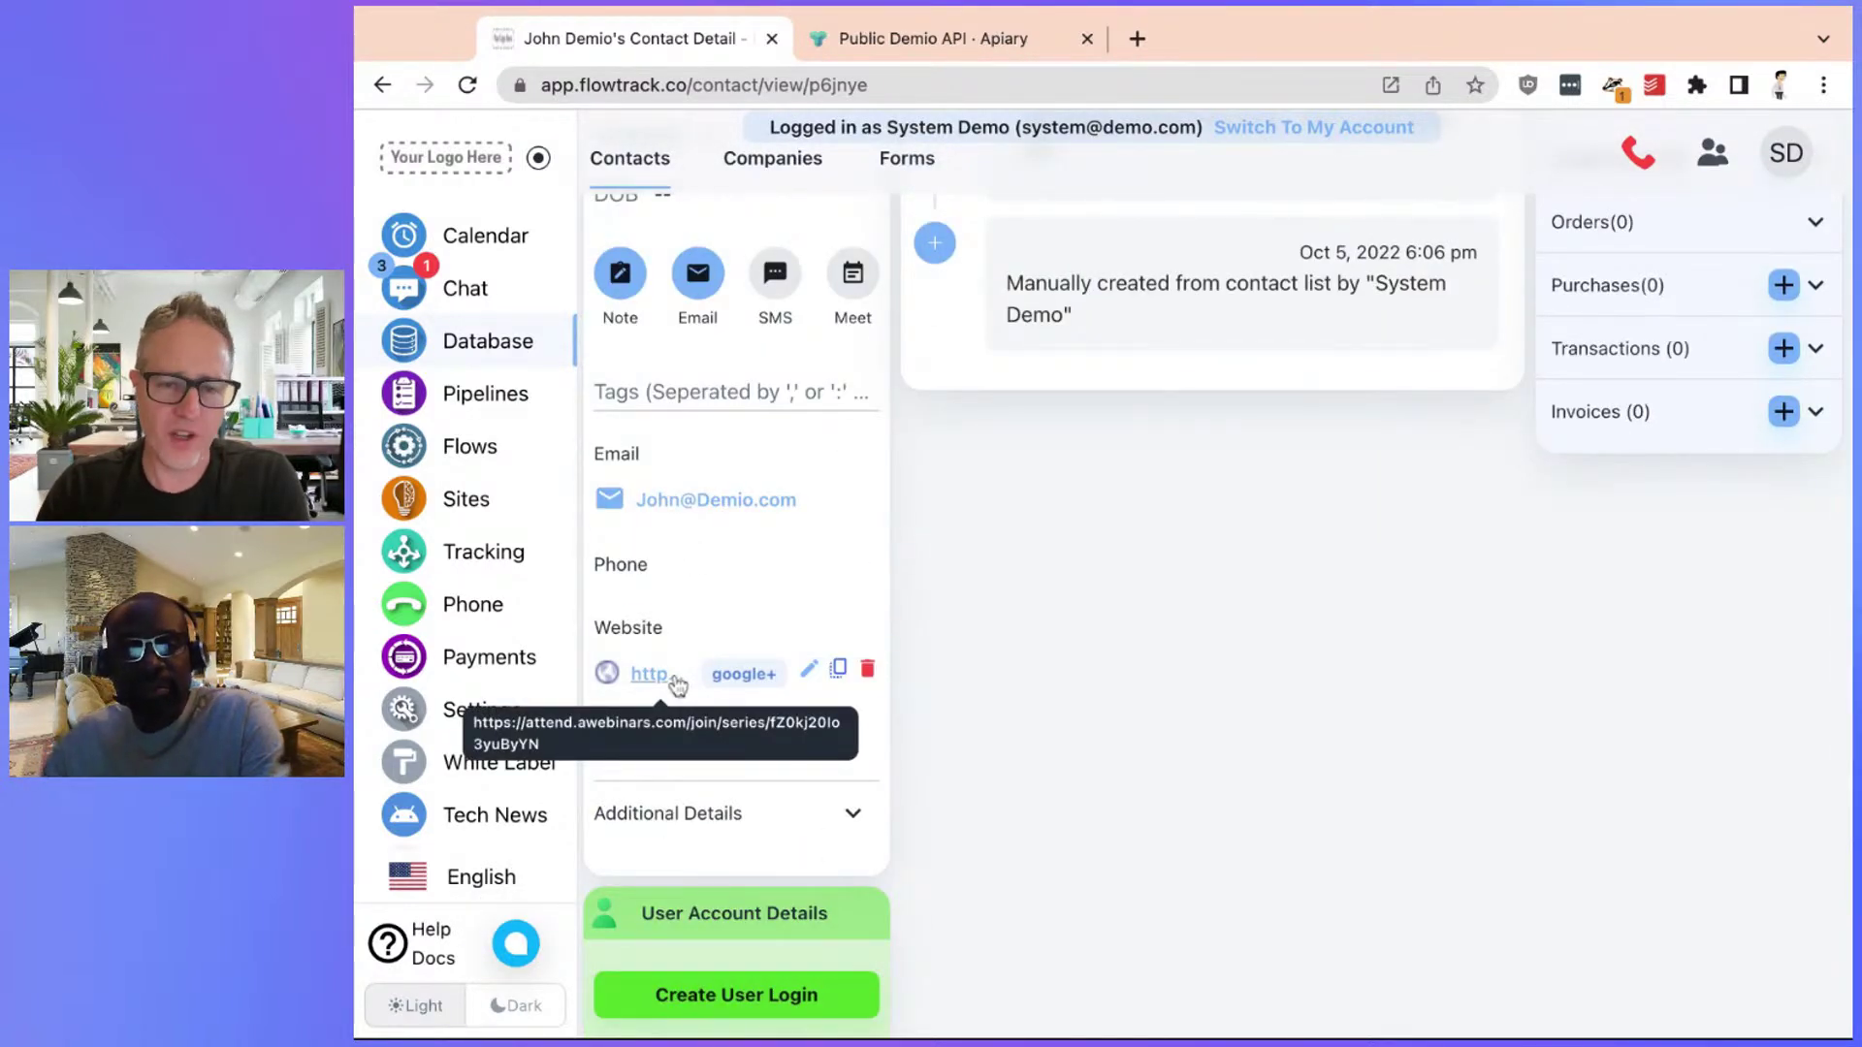
{"action": "scroll", "coordinate": [676, 685], "scroll_direction": "up", "scroll_amount": 4}
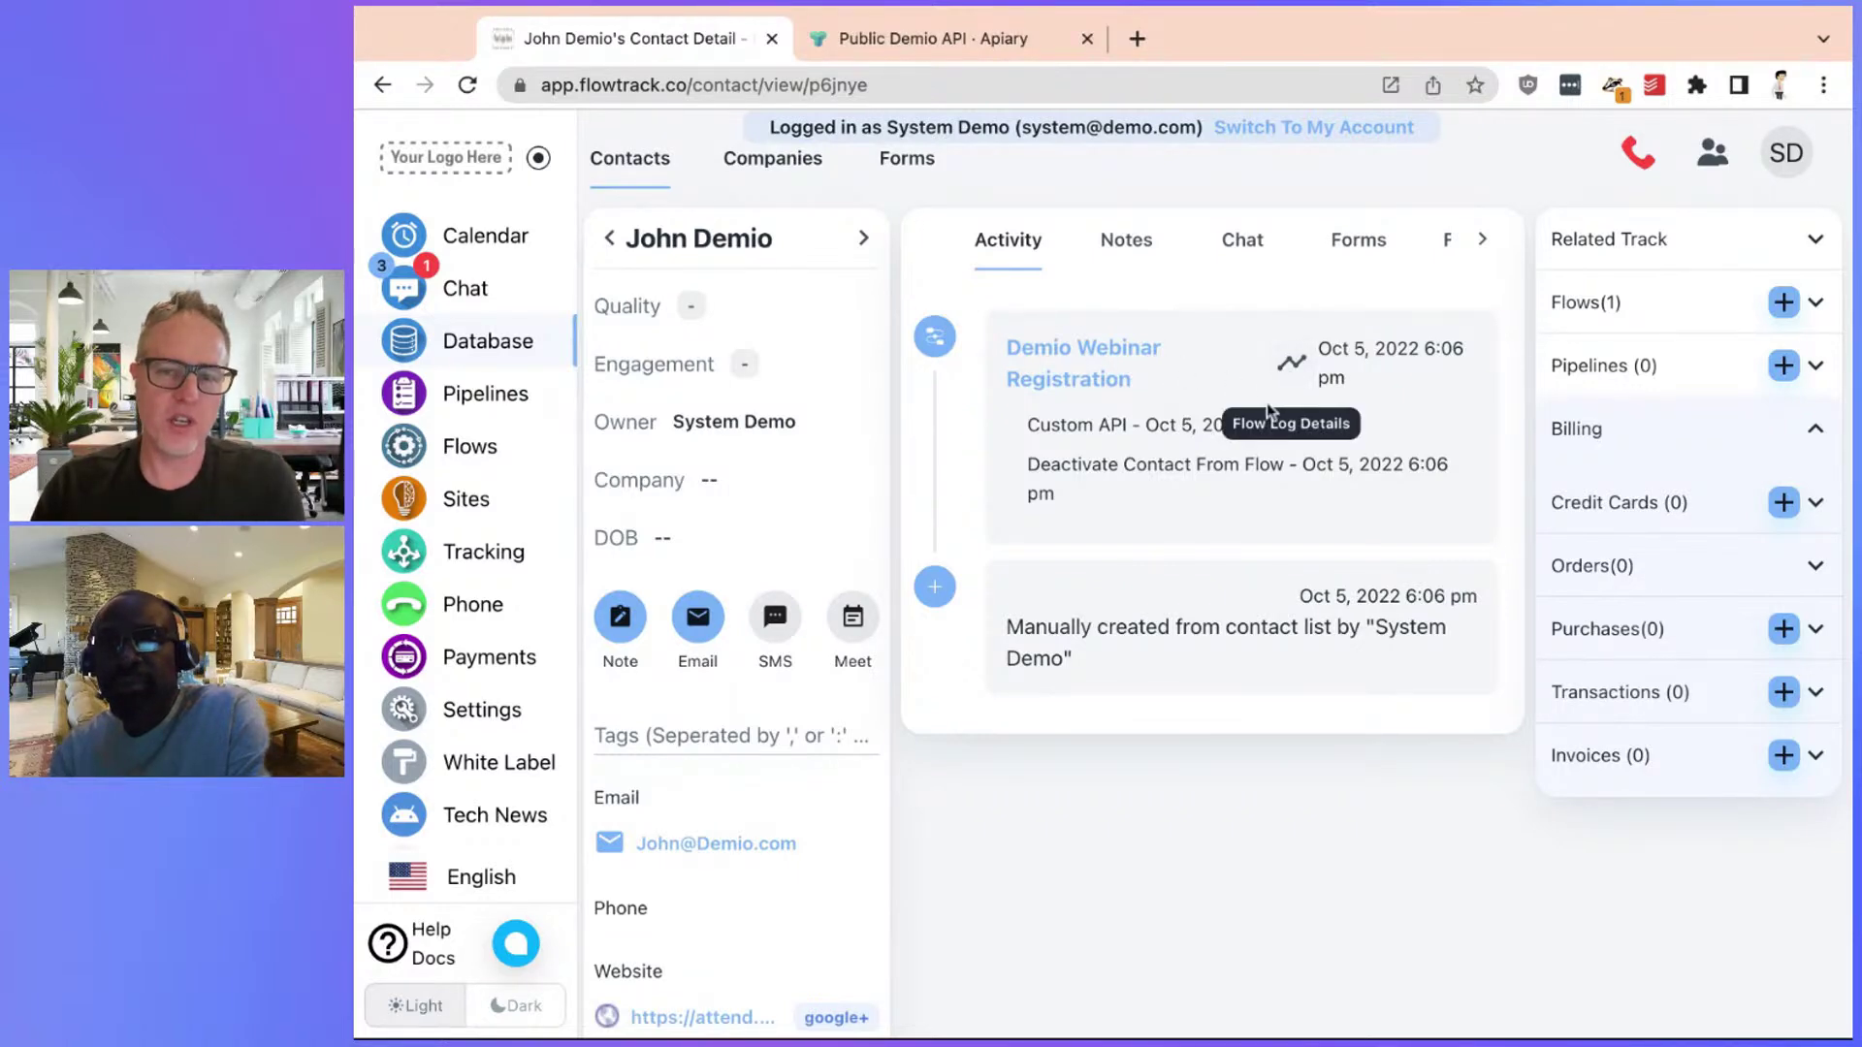
{"action": "left_click", "coordinate": [1291, 365]}
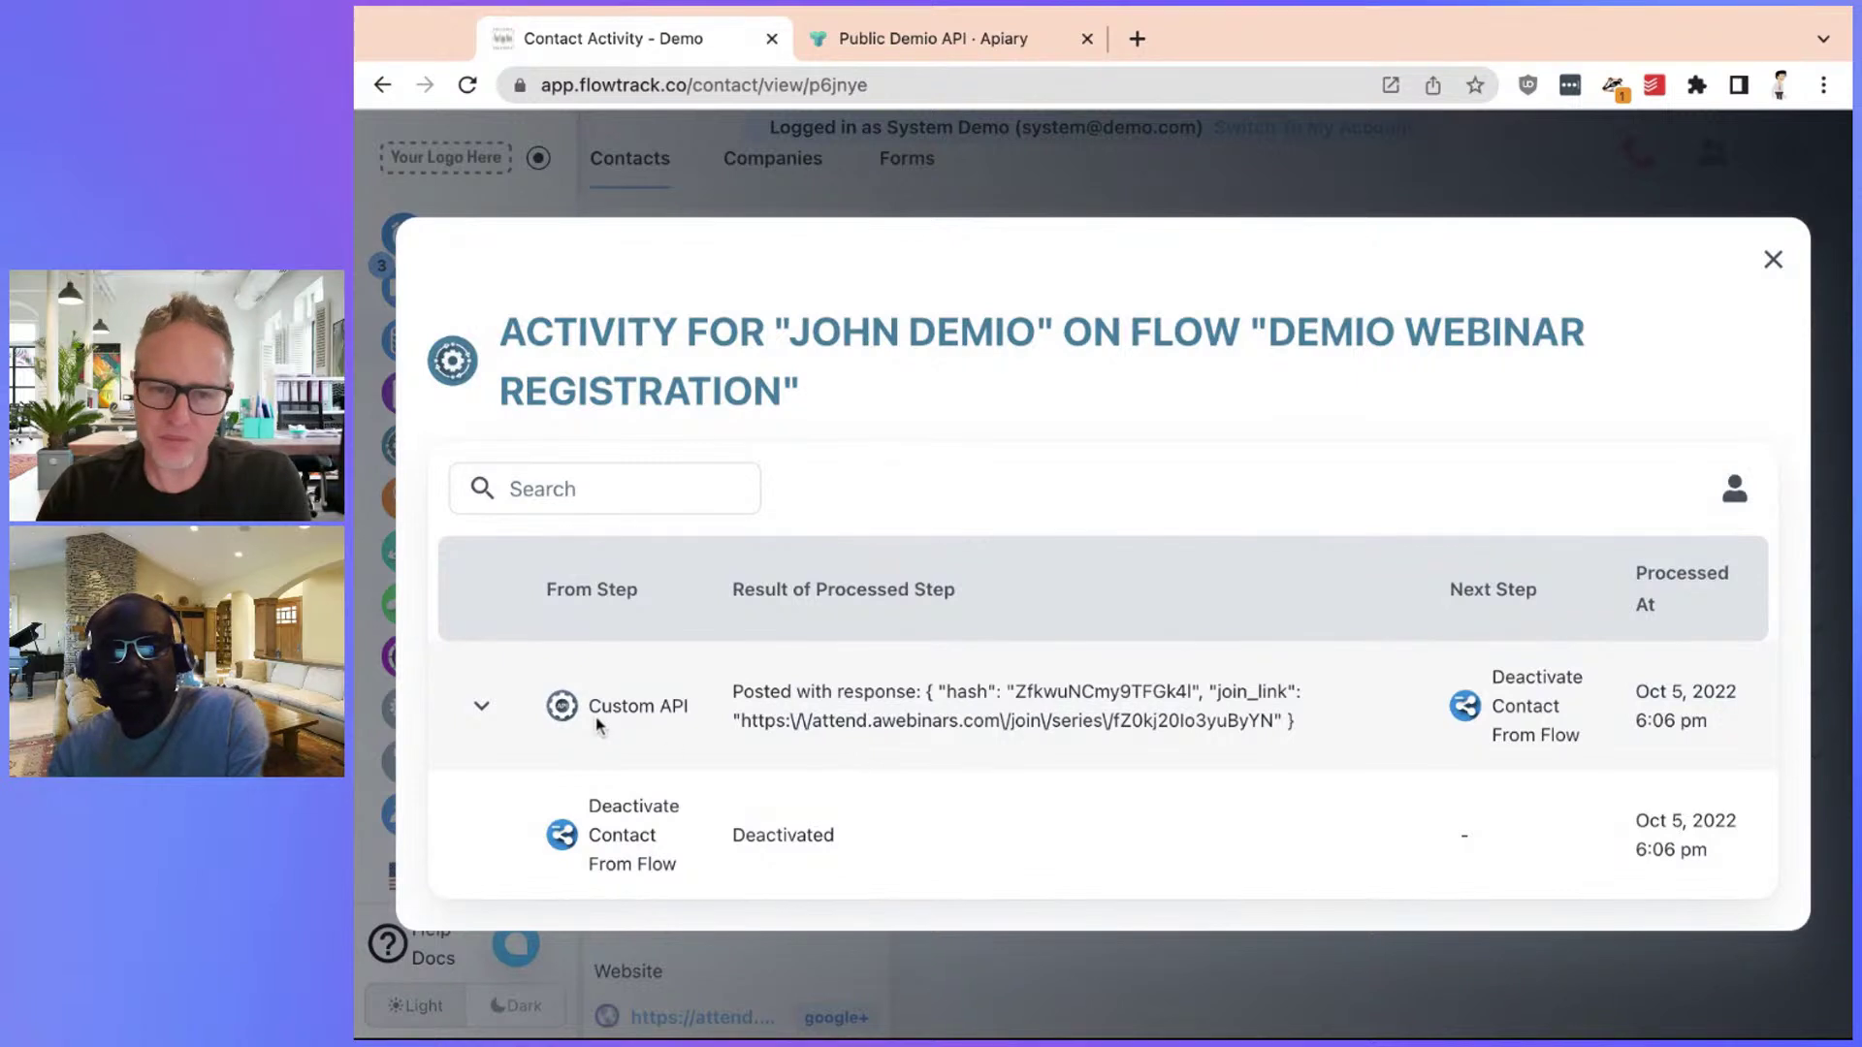
{"action": "left_click", "coordinate": [482, 708]}
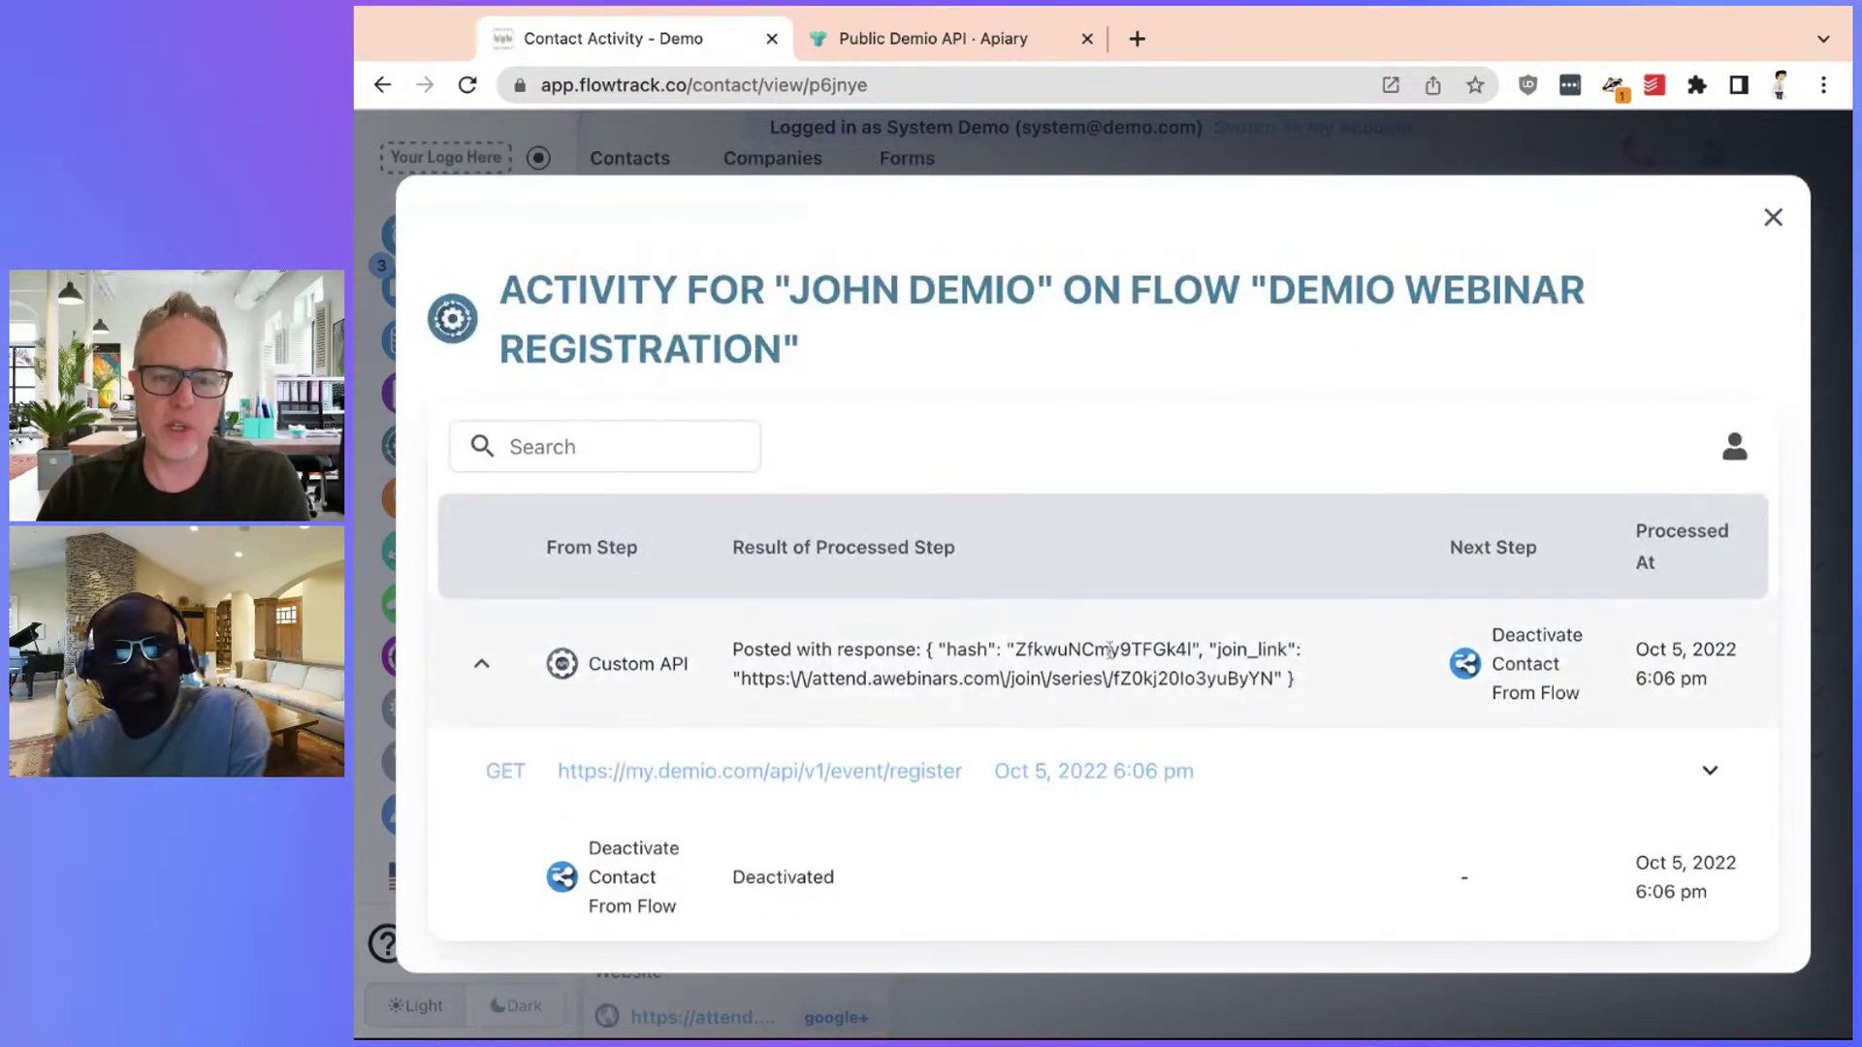
{"action": "left_click", "coordinate": [1721, 773]}
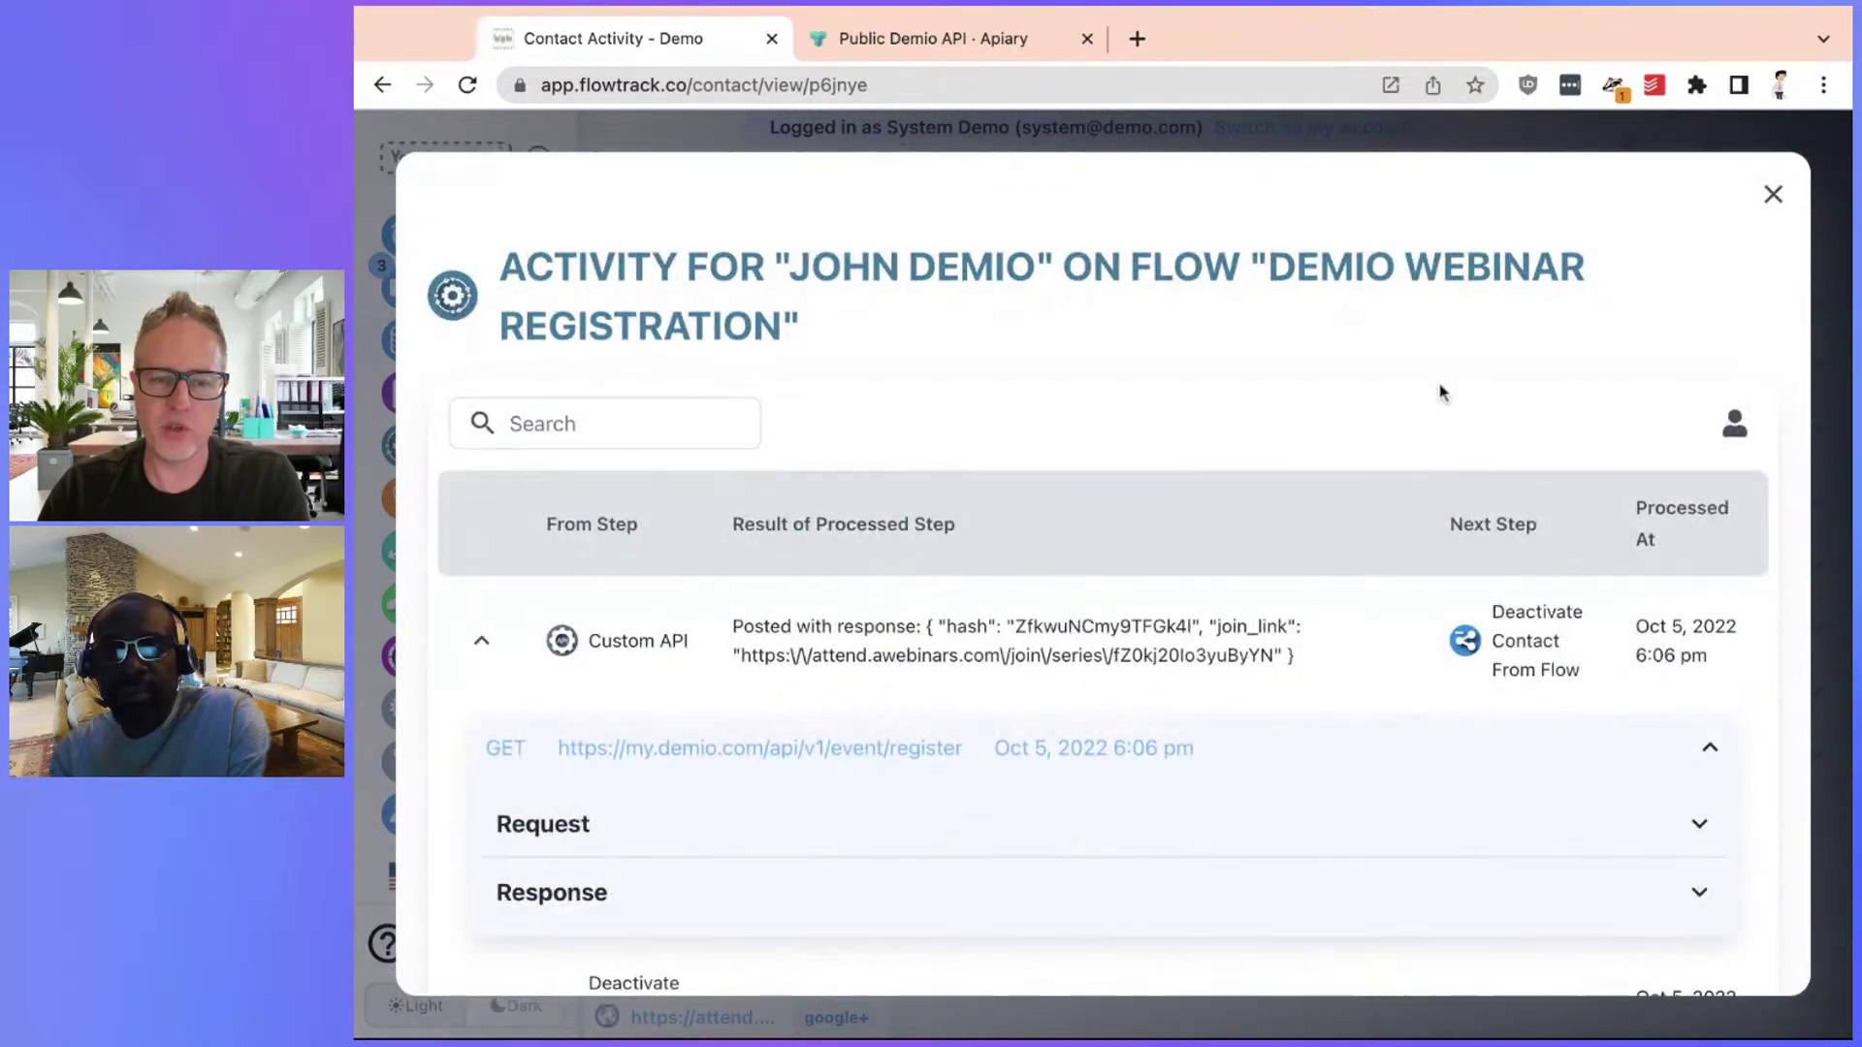
{"action": "scroll", "coordinate": [1106, 860], "scroll_direction": "down", "scroll_amount": 2}
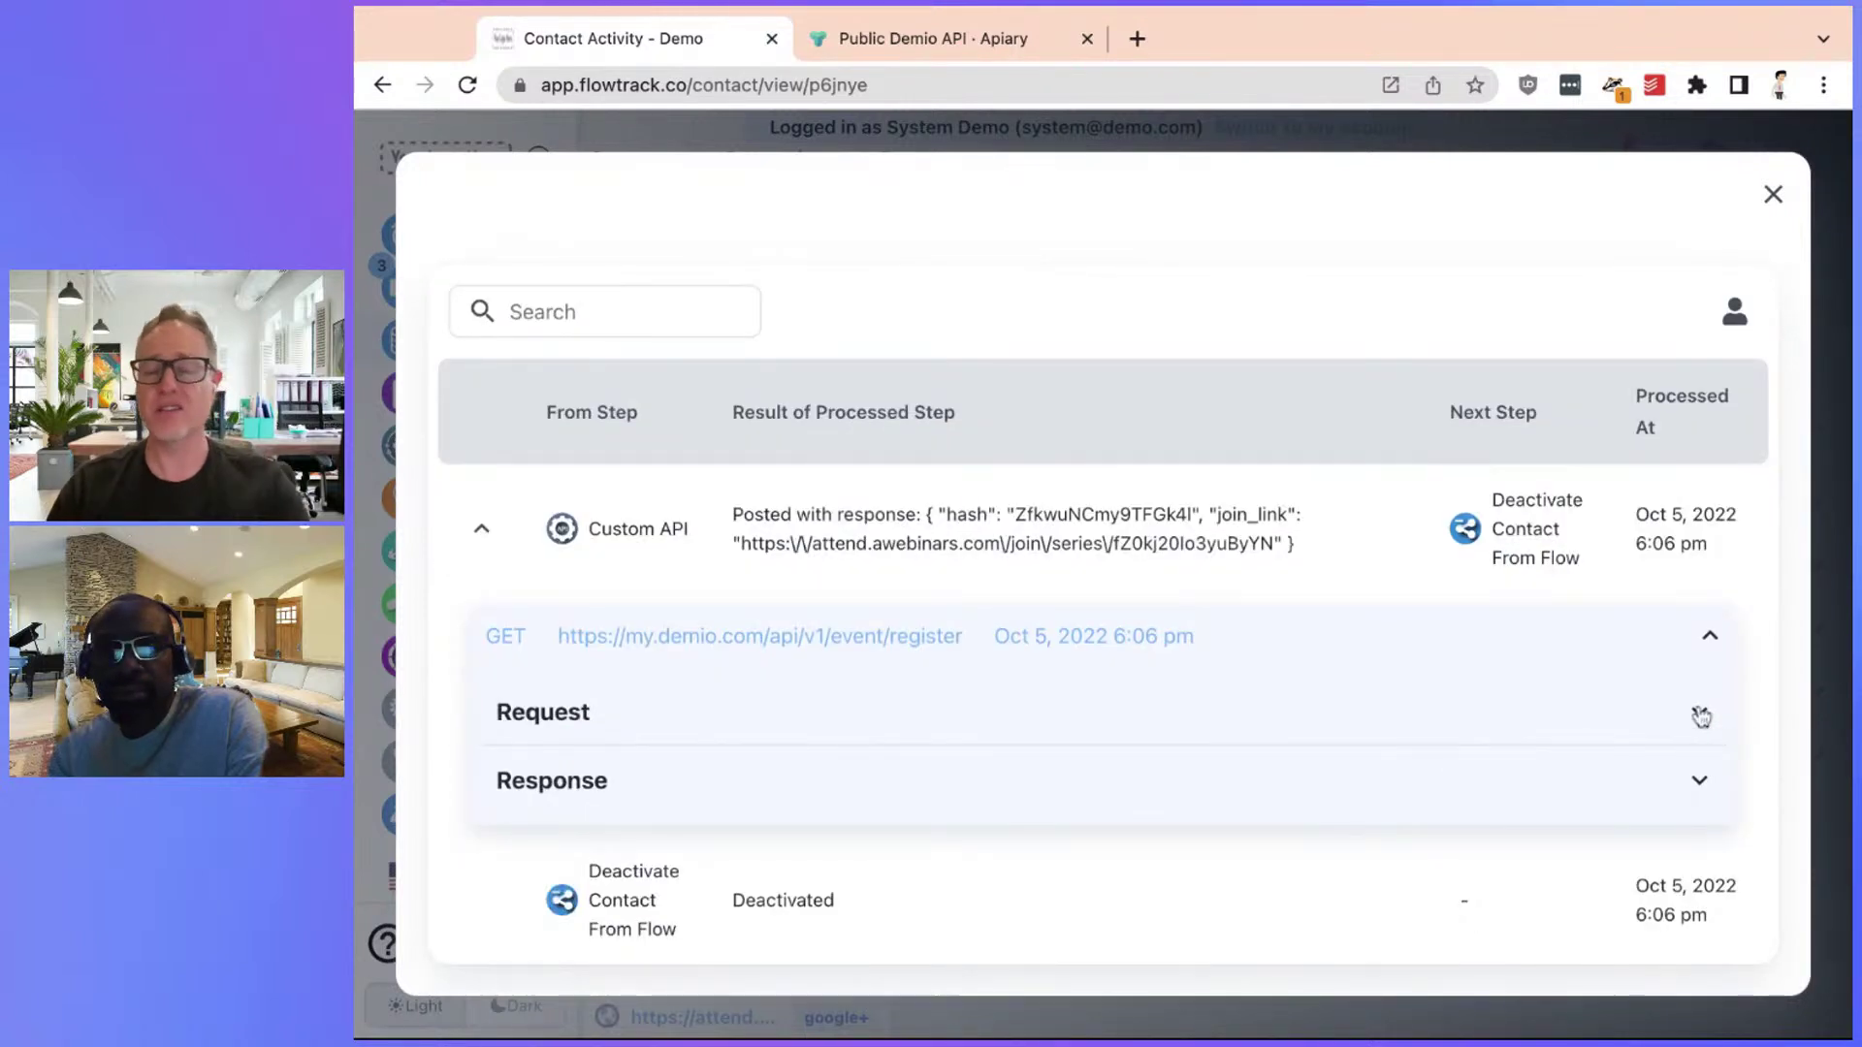
{"action": "left_click", "coordinate": [1695, 784]}
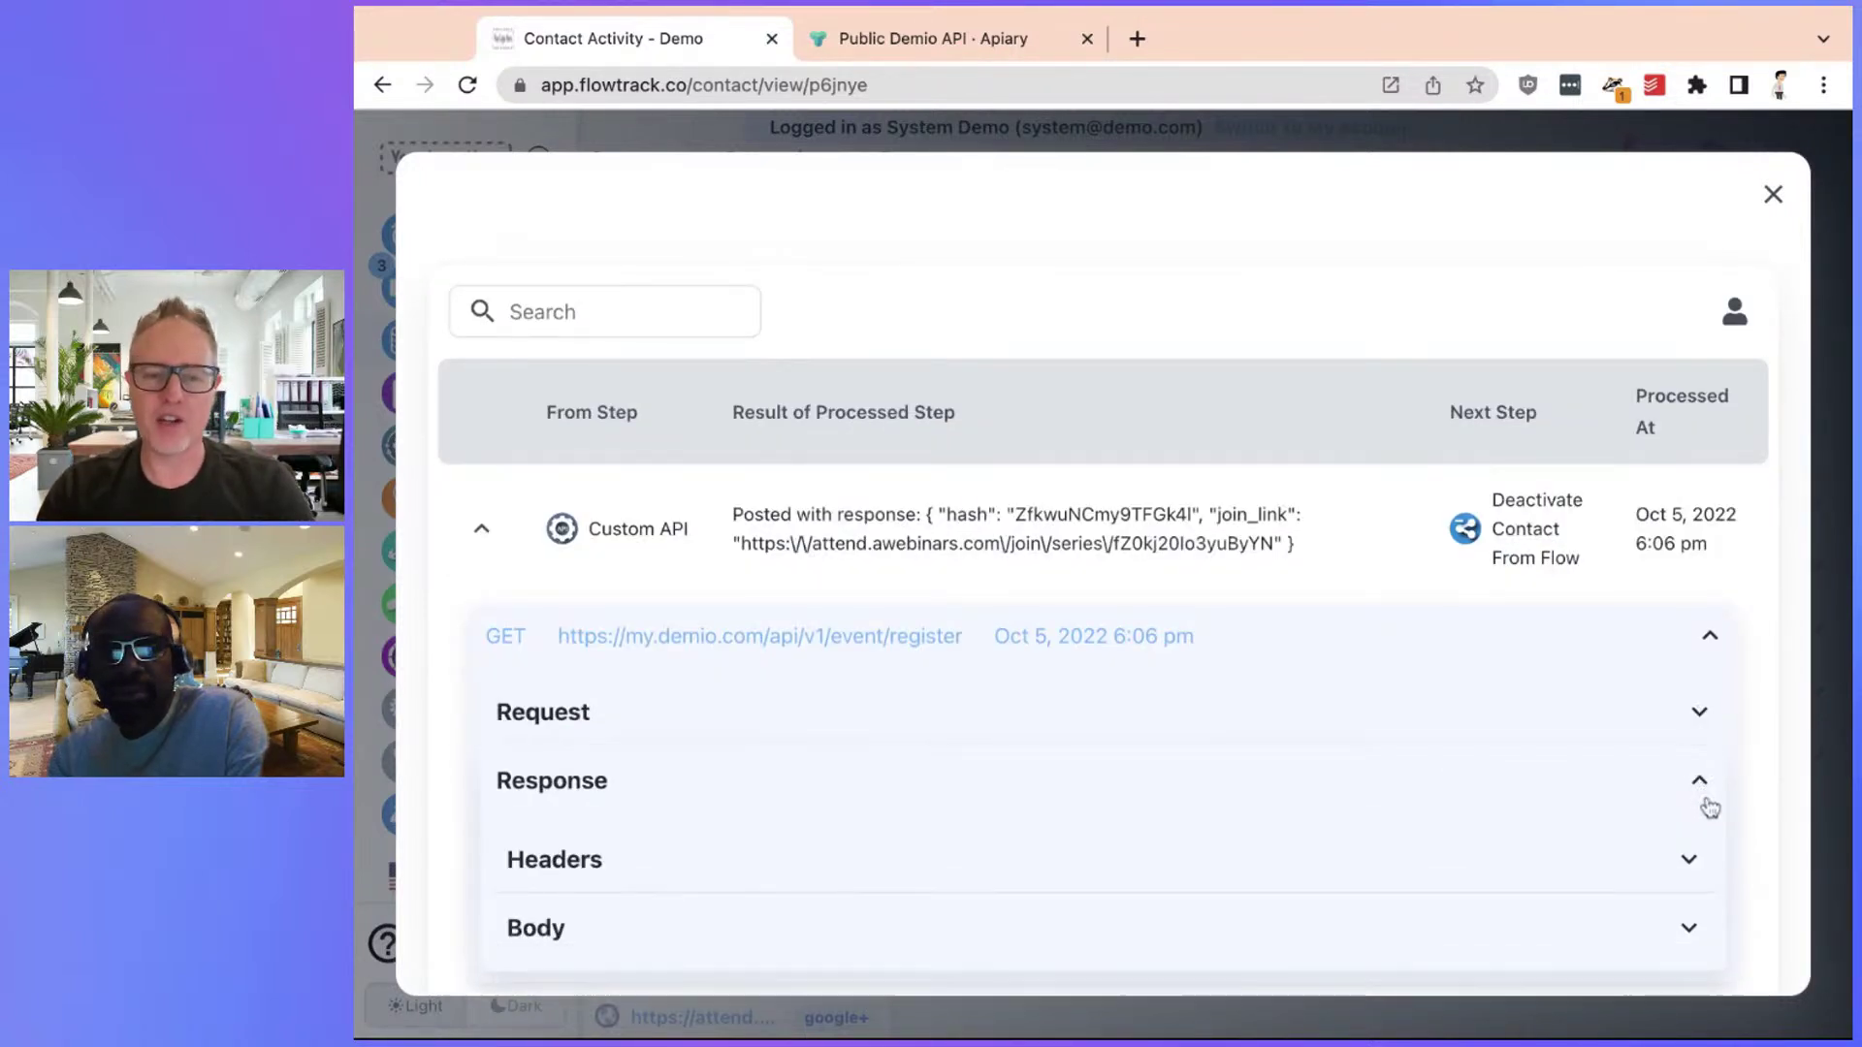
{"action": "scroll", "coordinate": [1688, 819], "scroll_direction": "down", "scroll_amount": 1}
{"action": "left_click", "coordinate": [1691, 859]}
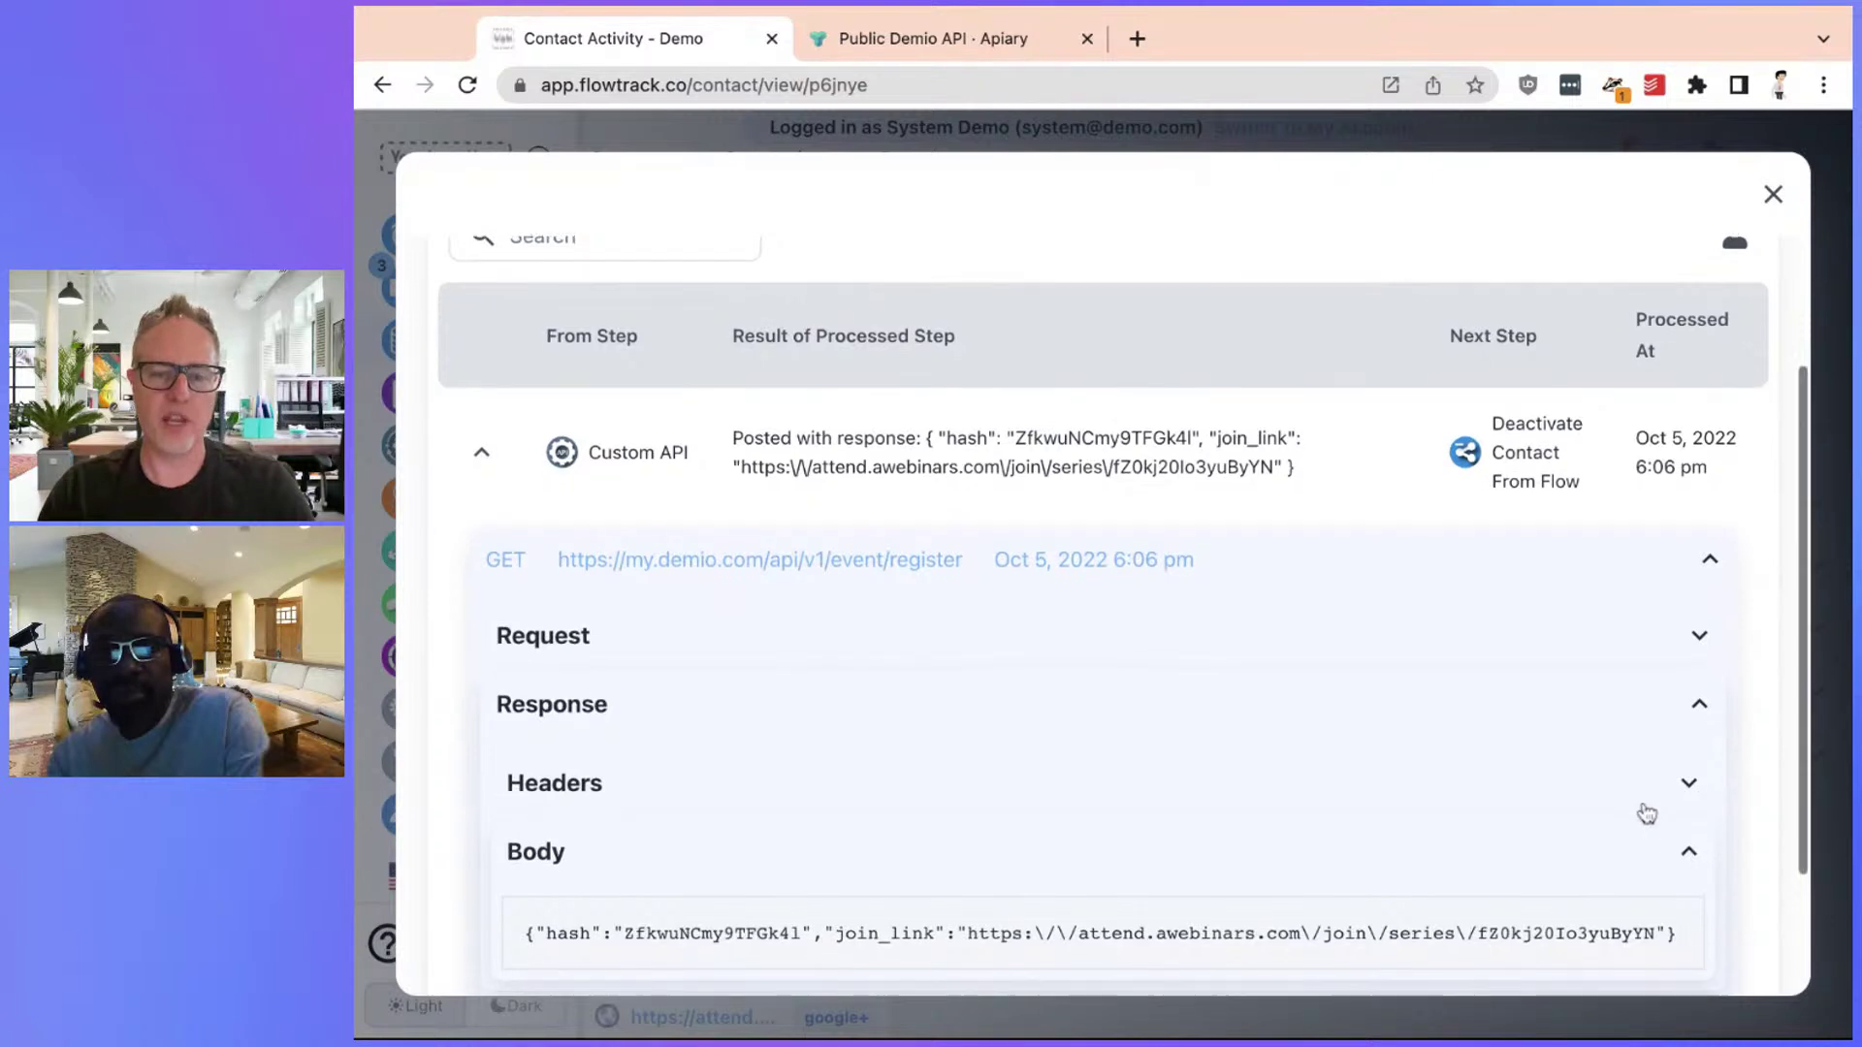
{"action": "scroll", "coordinate": [1646, 816], "scroll_direction": "down", "scroll_amount": 1}
{"action": "left_click_drag", "start_coordinate": [536, 914], "coordinate": [1676, 916]}
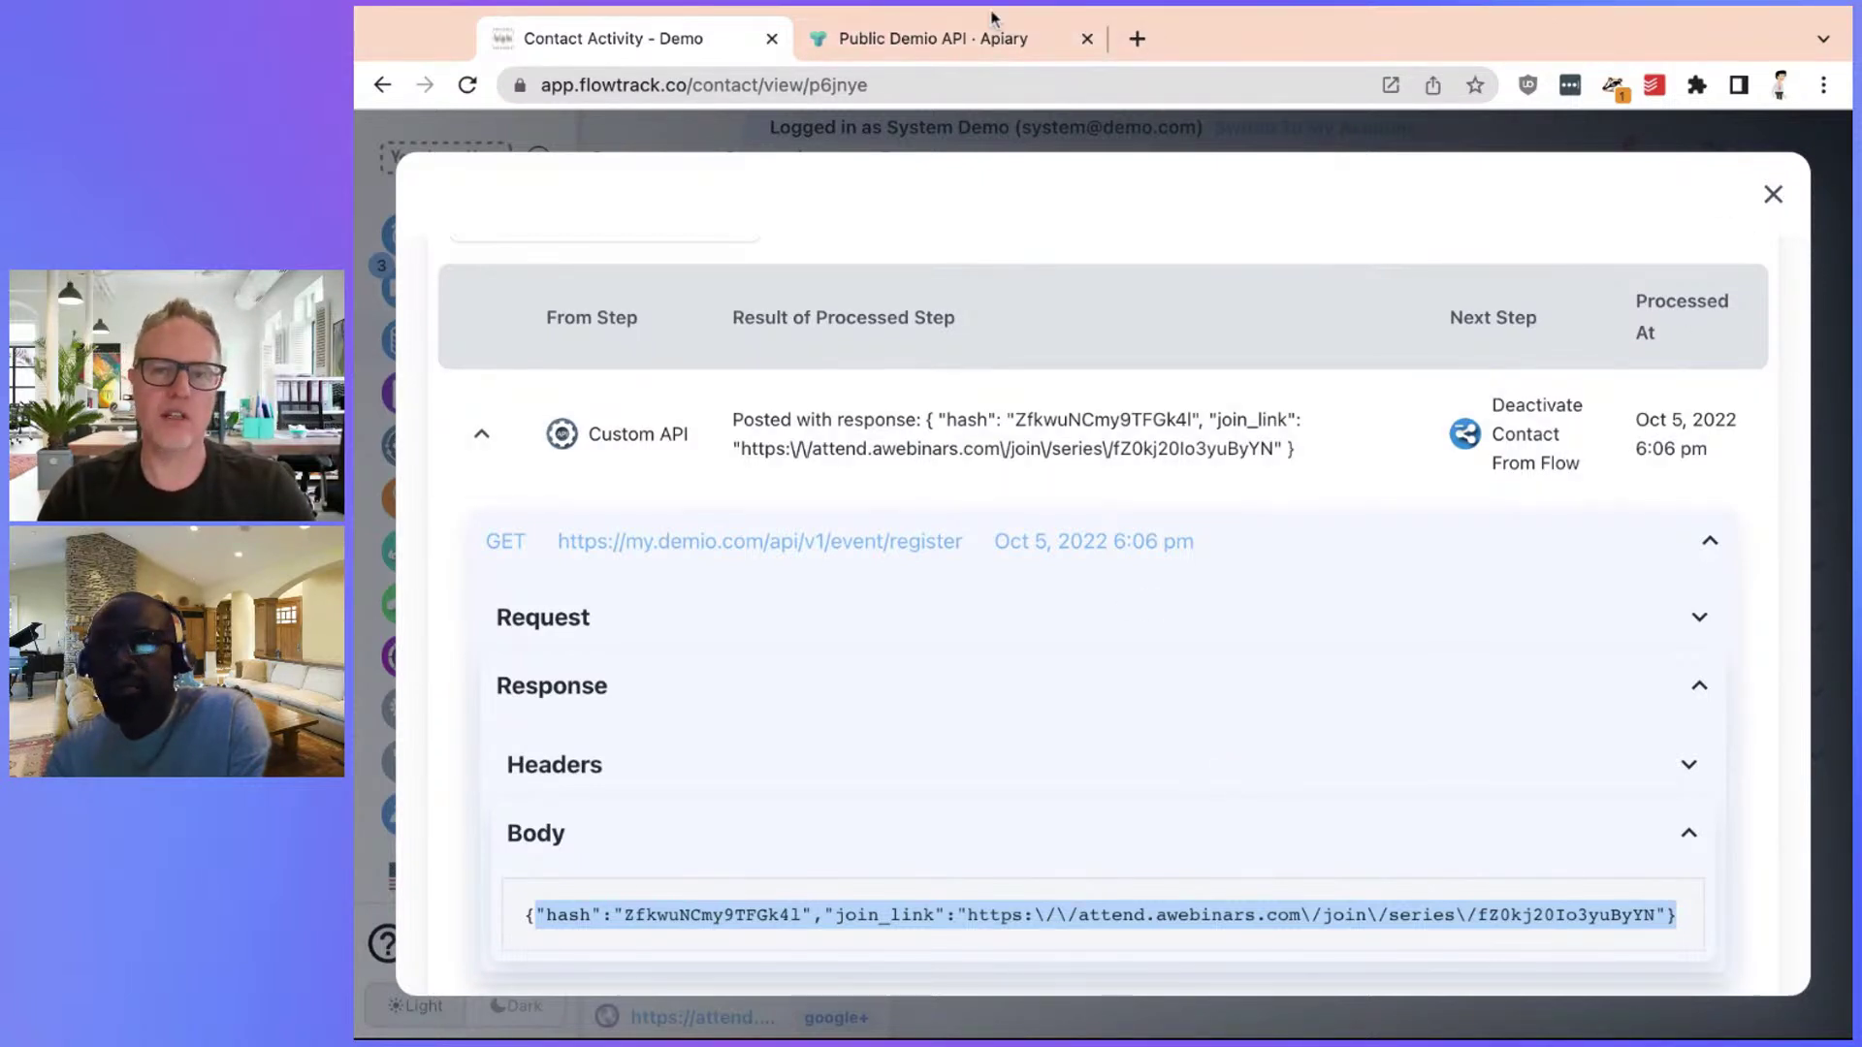
{"action": "left_click", "coordinate": [1774, 195]}
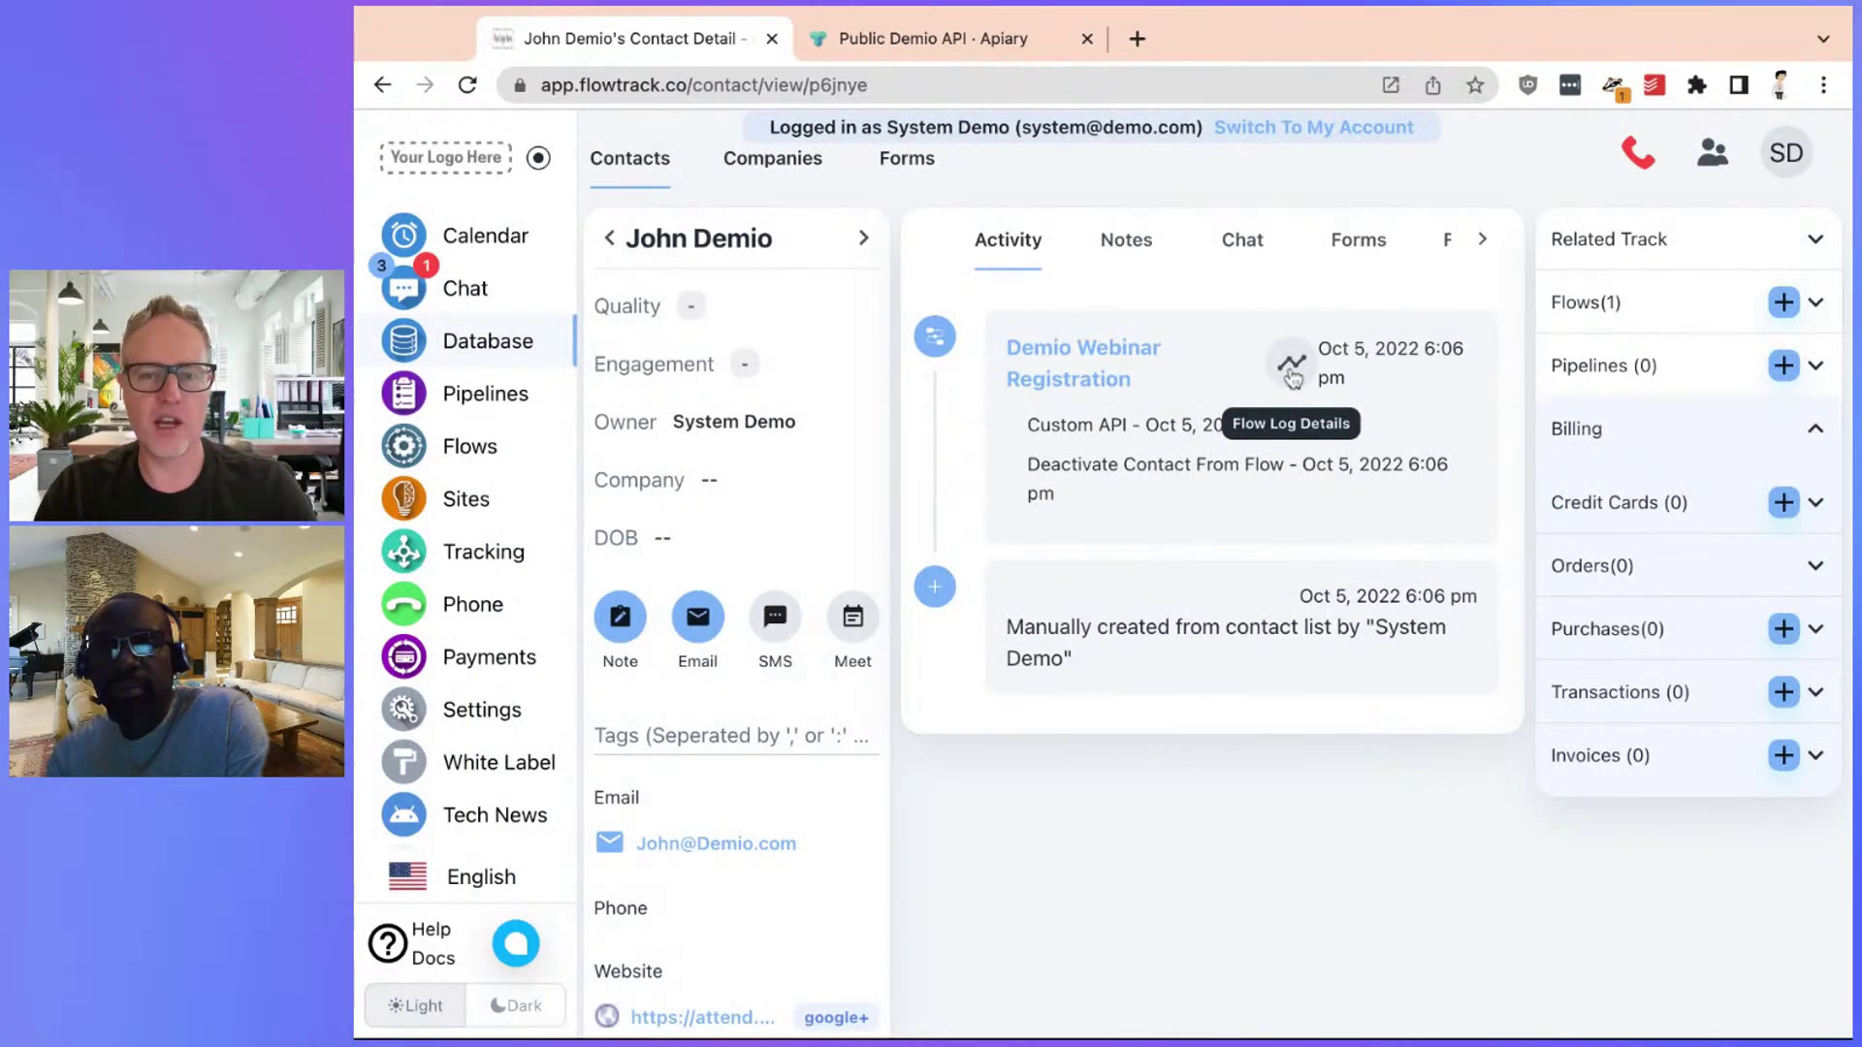
Open the Demio Webinar Registration flow from the Flows list
{"action": "left_click", "coordinate": [498, 453]}
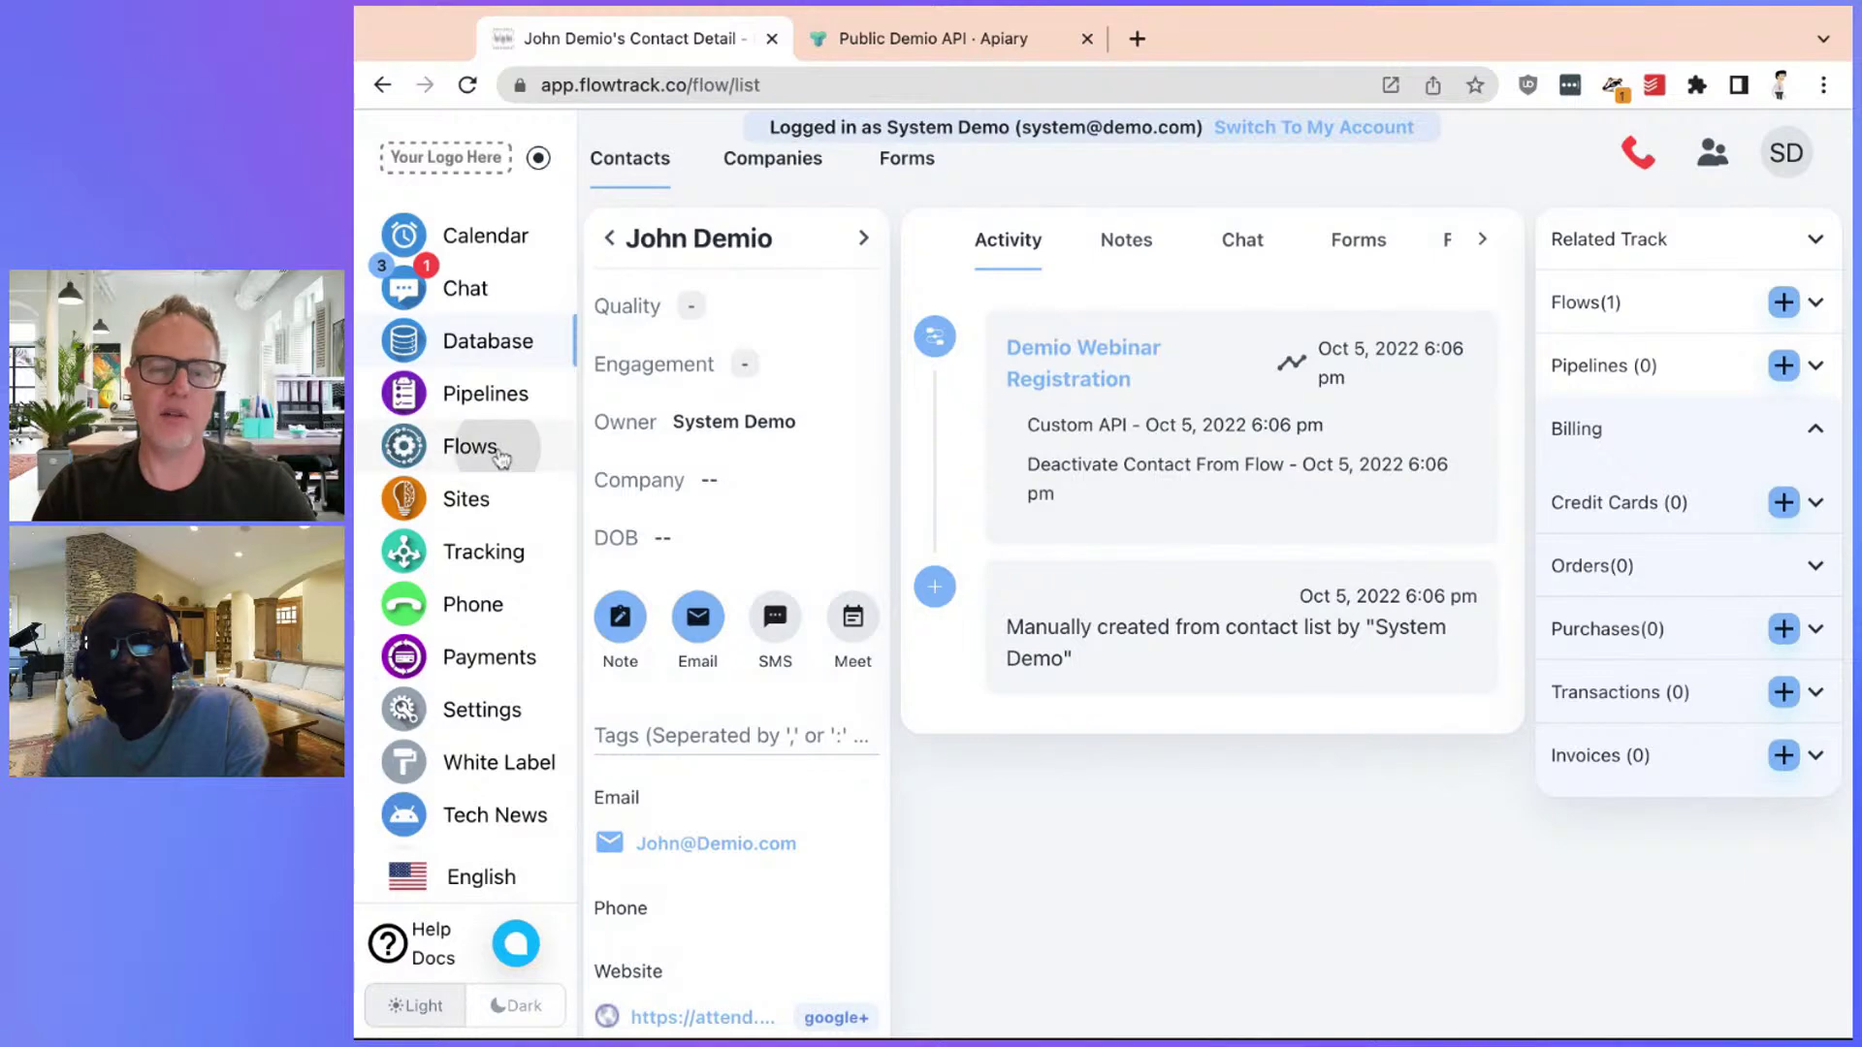
{"action": "scroll", "coordinate": [1155, 594], "scroll_direction": "down", "scroll_amount": 3}
{"action": "left_click", "coordinate": [1099, 698]}
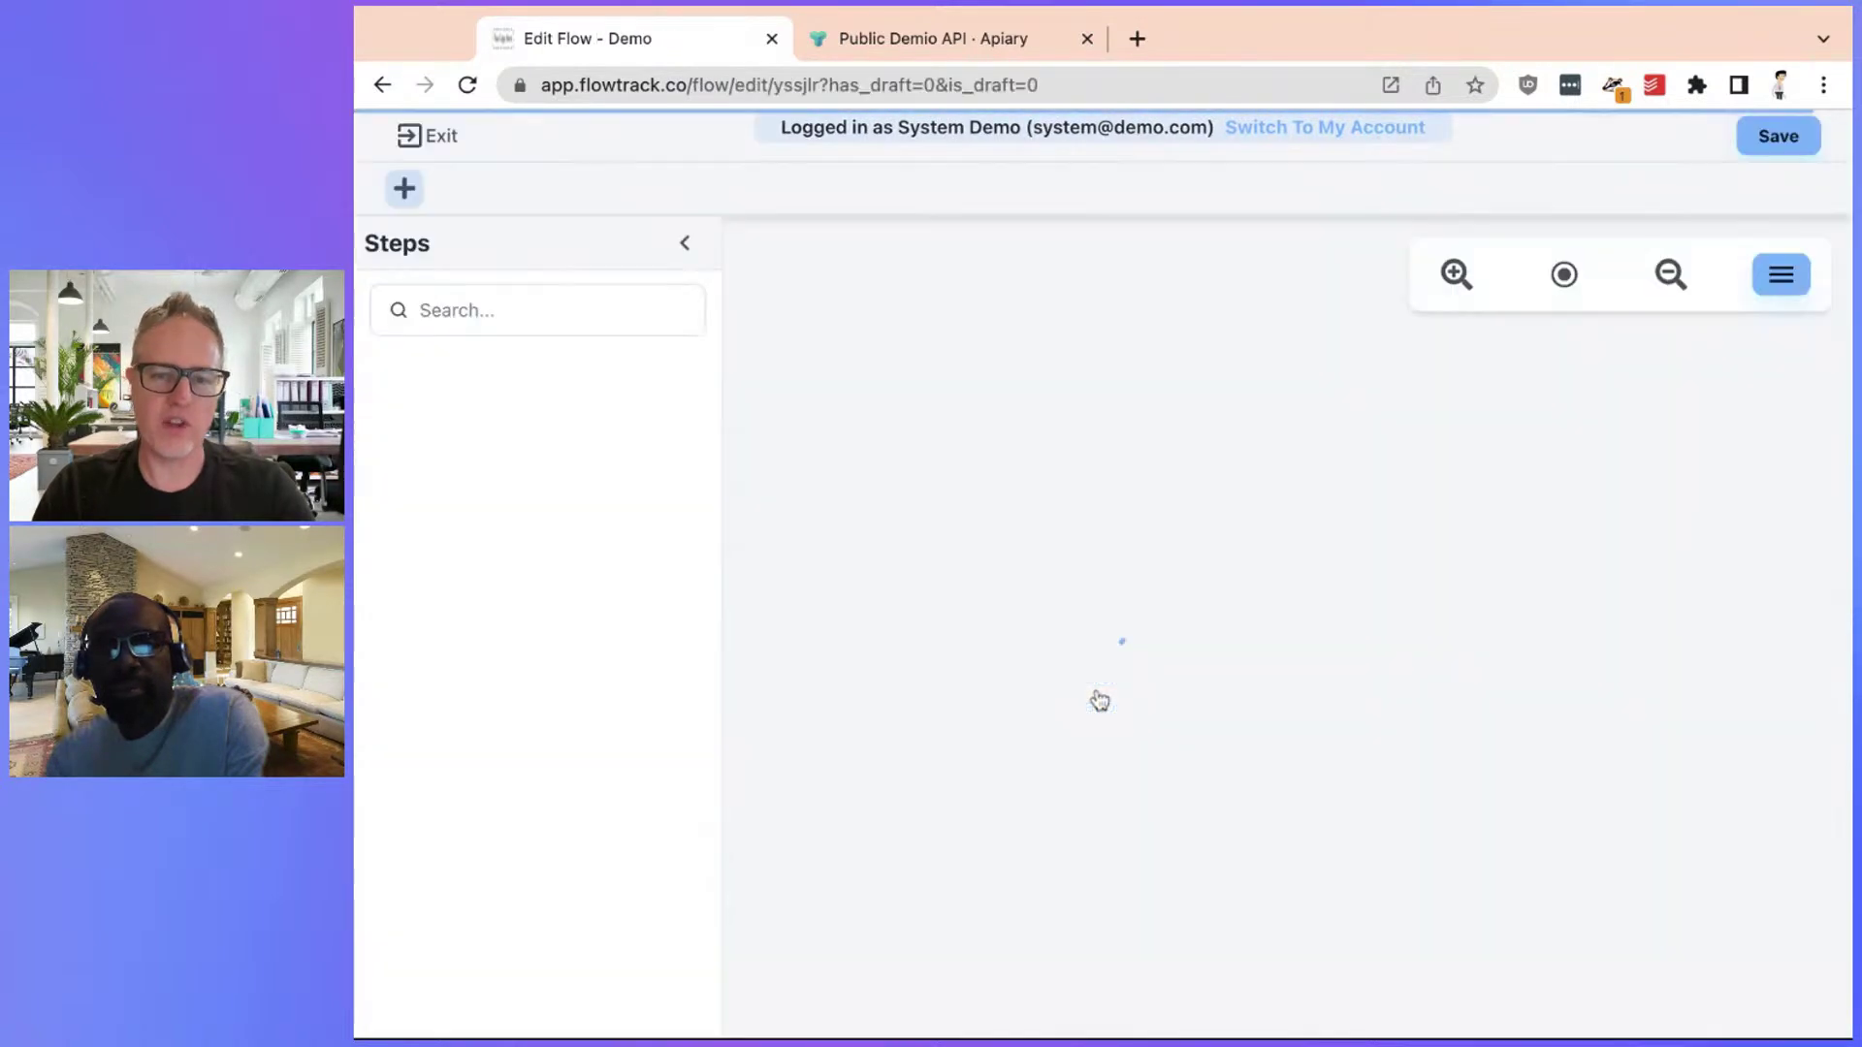
Open the Custom API step, start and cancel a test run twice, then close its settings
{"action": "left_click", "coordinate": [1052, 519]}
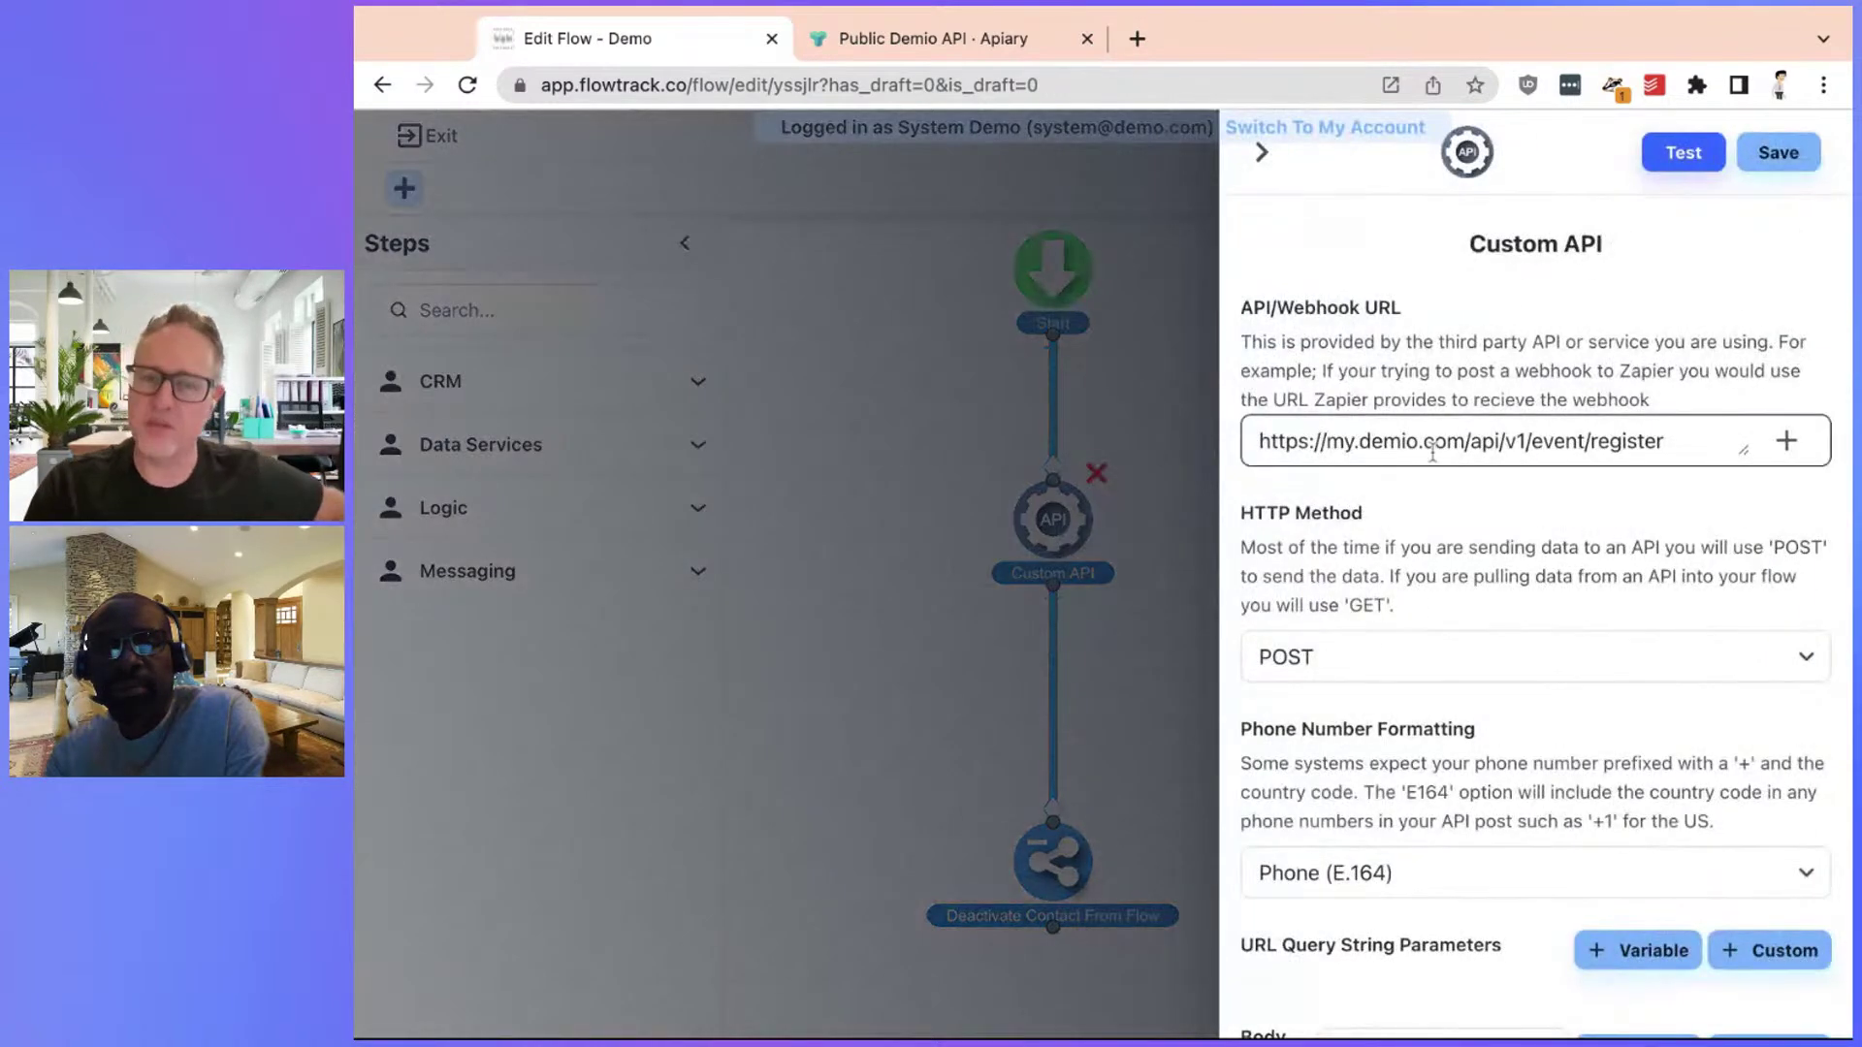
{"action": "left_click", "coordinate": [1682, 153]}
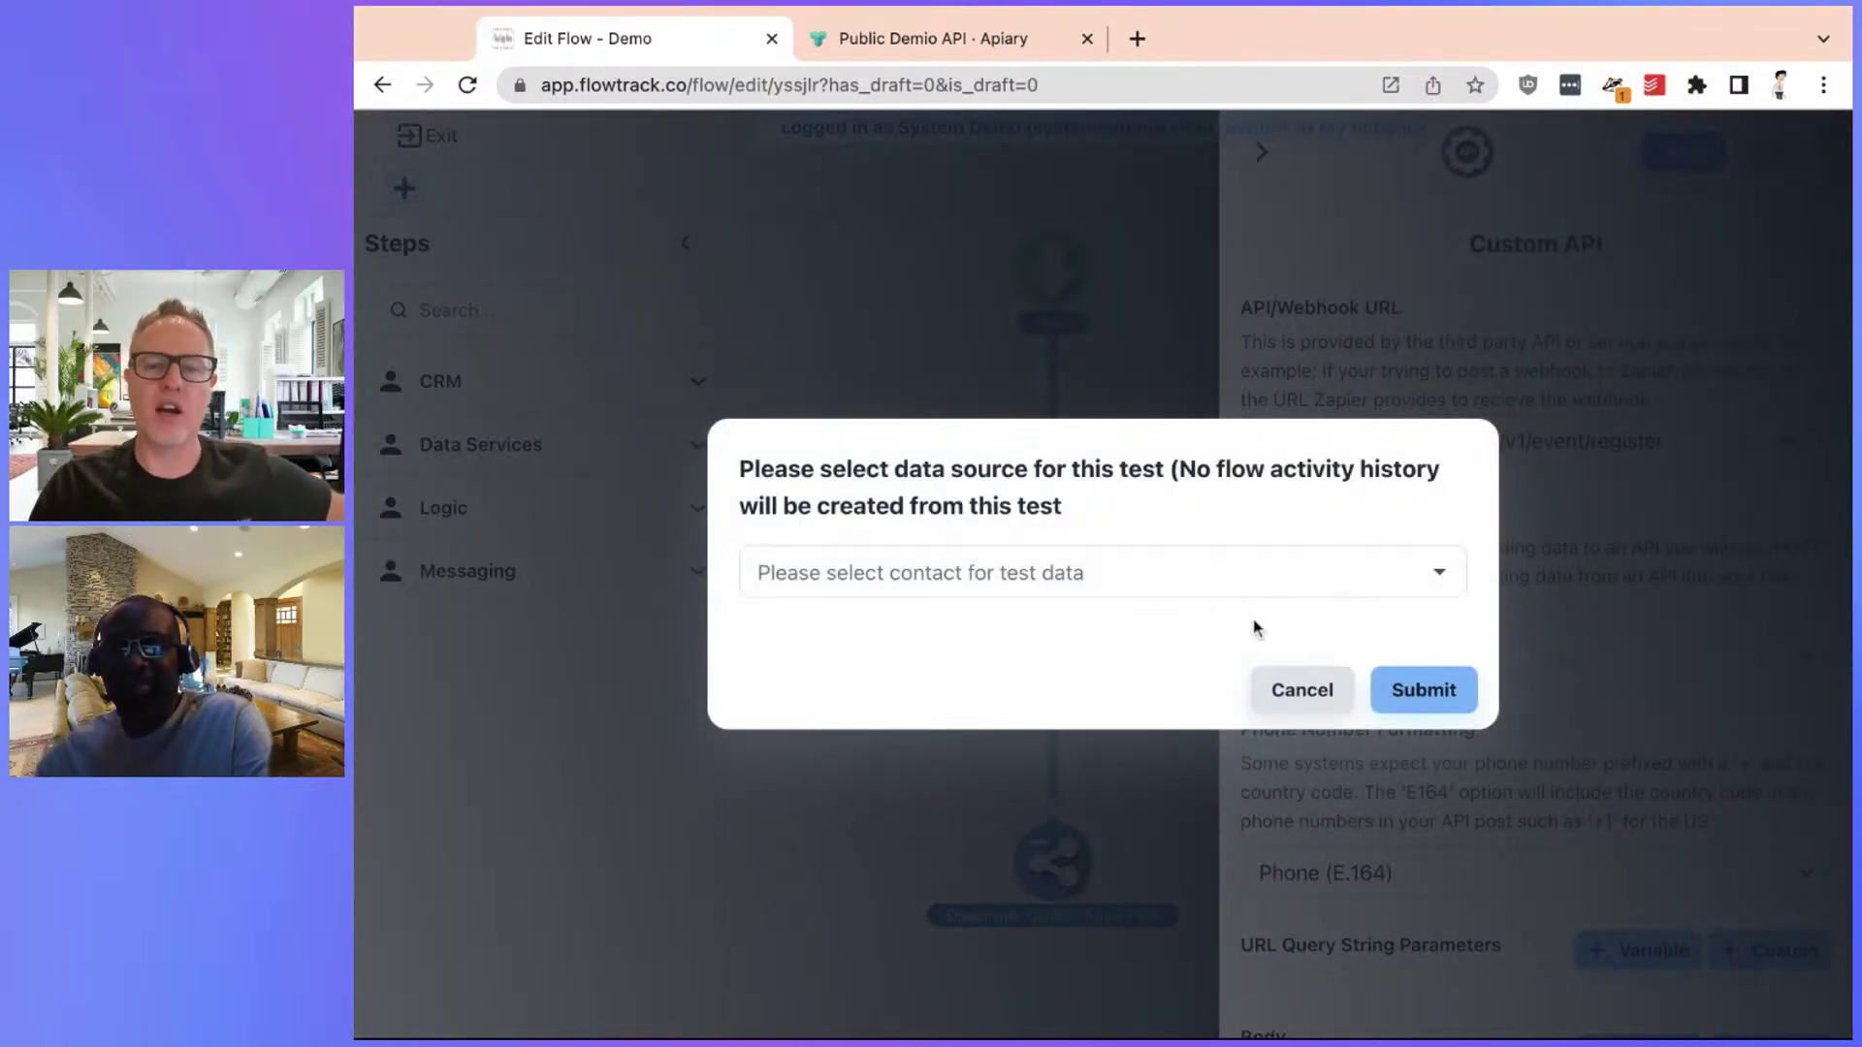
{"action": "left_click", "coordinate": [1302, 690]}
{"action": "scroll", "coordinate": [1496, 707], "scroll_direction": "down", "scroll_amount": 5}
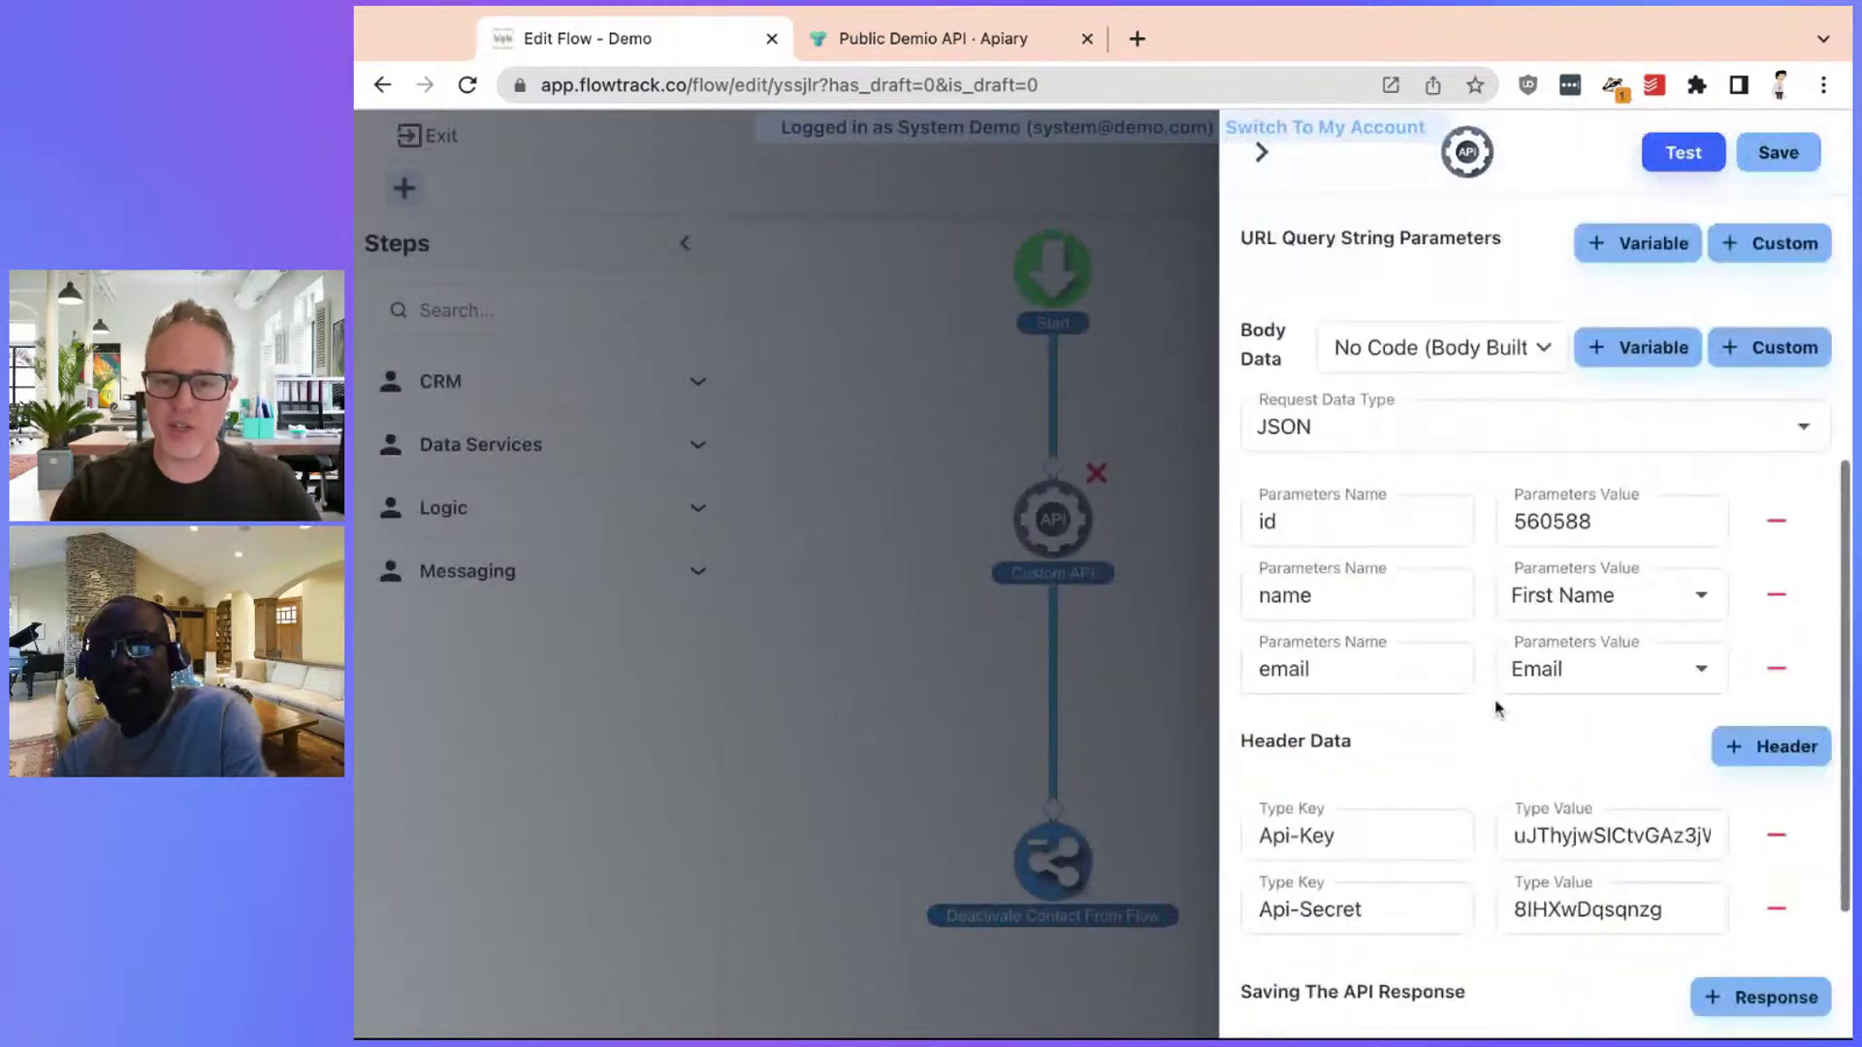
{"action": "scroll", "coordinate": [1496, 707], "scroll_direction": "up", "scroll_amount": 4}
{"action": "scroll", "coordinate": [1496, 707], "scroll_direction": "down", "scroll_amount": 1}
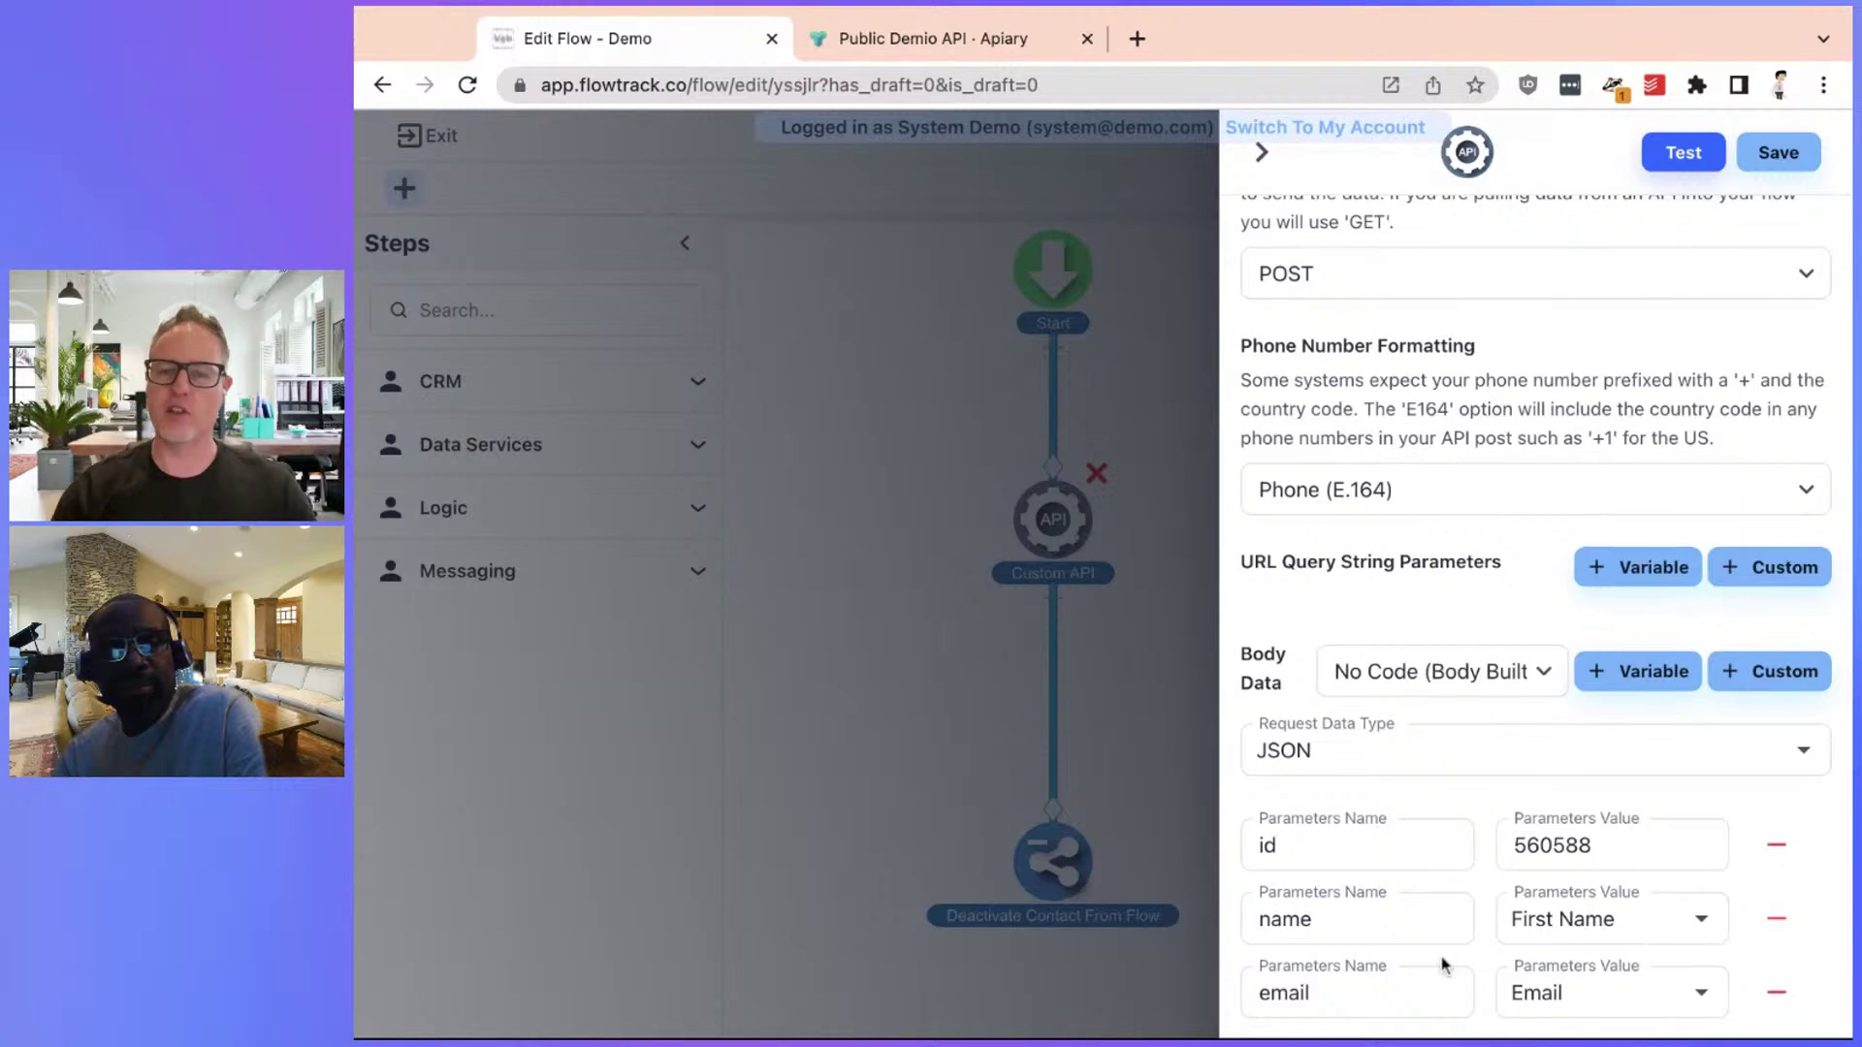
{"action": "left_click", "coordinate": [1680, 152]}
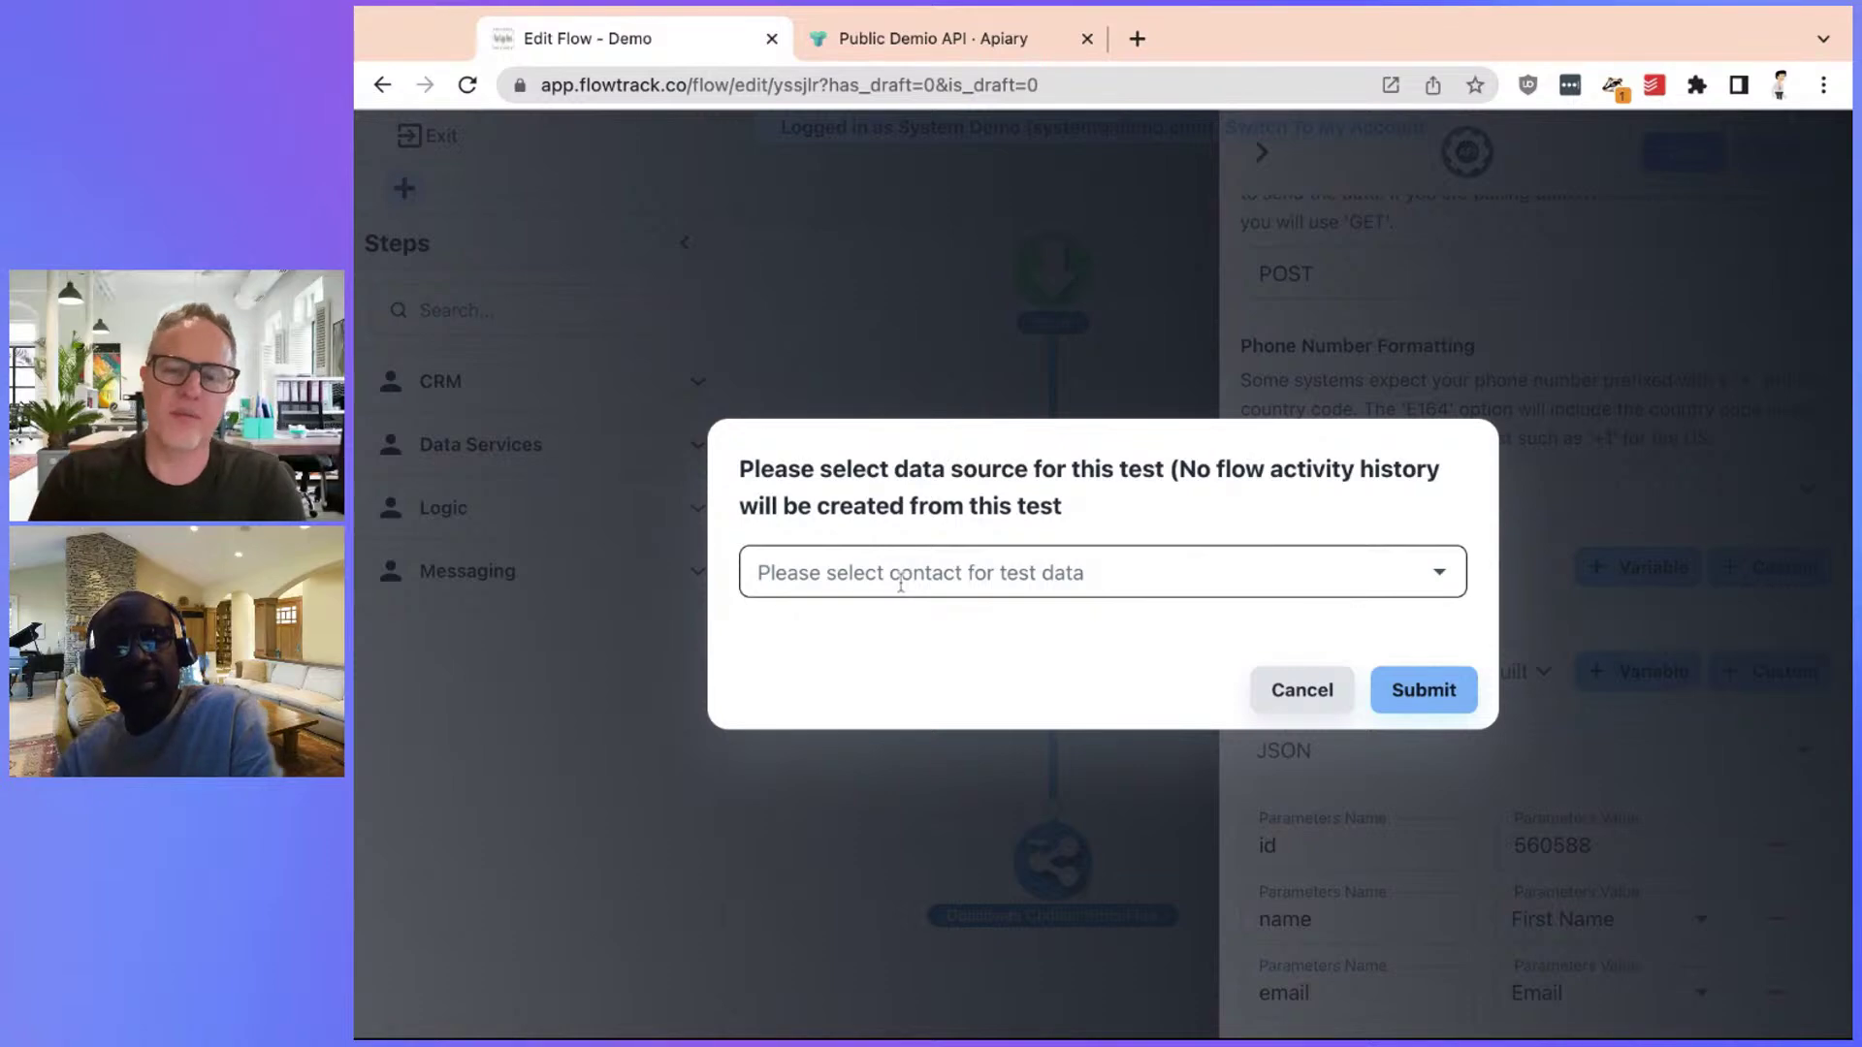
{"action": "left_click", "coordinate": [1316, 695]}
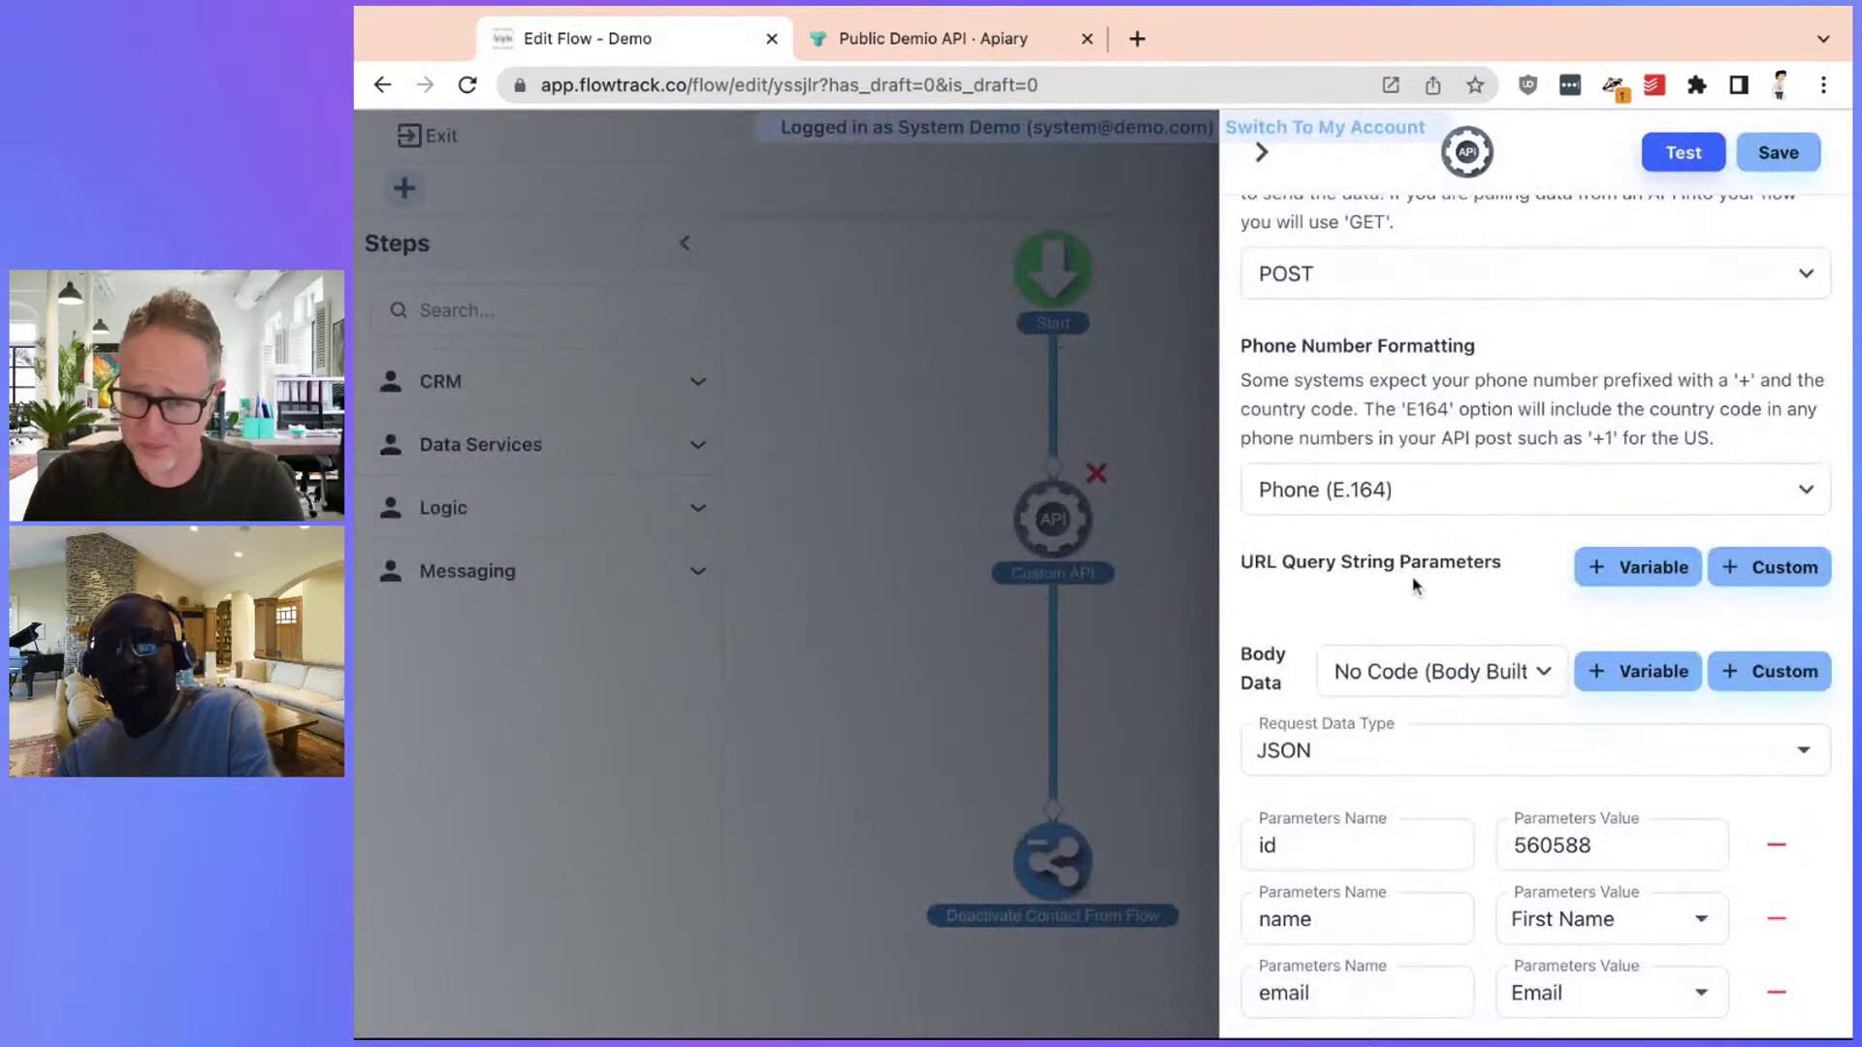
{"action": "left_click", "coordinate": [1257, 157]}
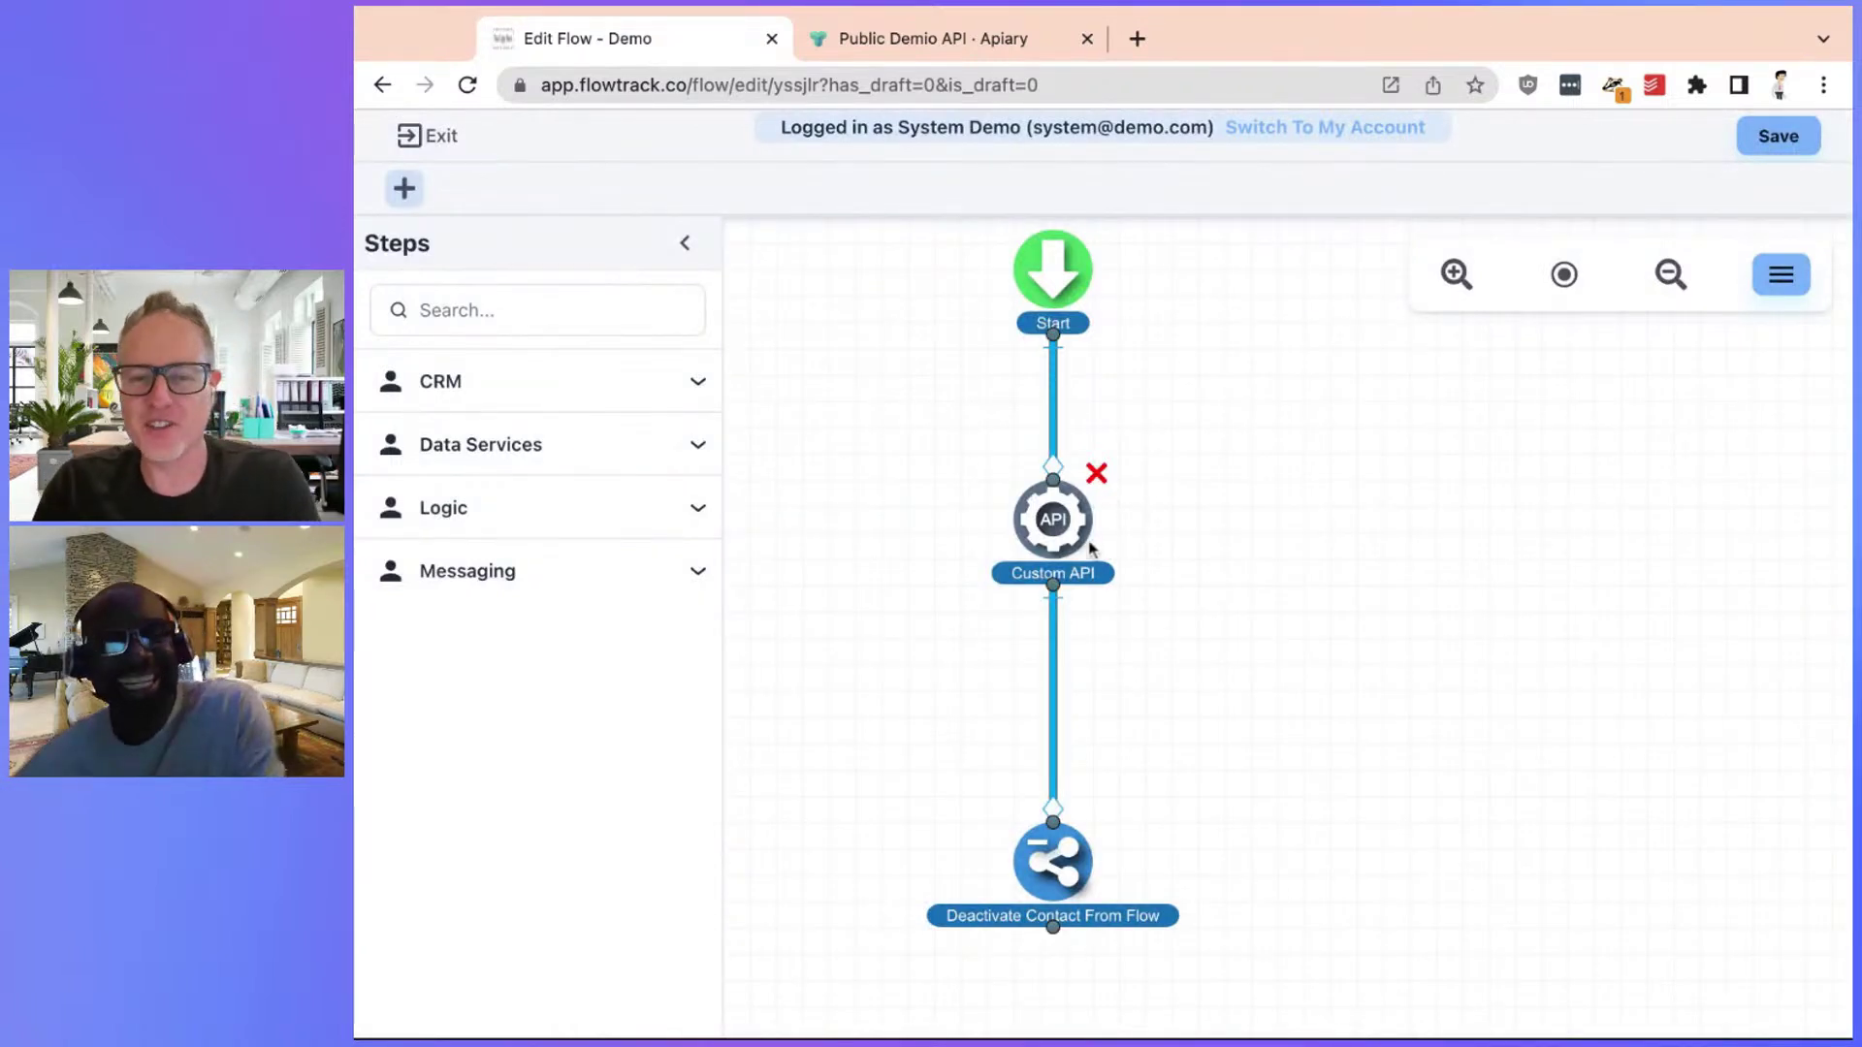
Nudge the Custom API node slightly down the canvas and refocus the flow editor
{"action": "left_click_drag", "start_coordinate": [1059, 497], "coordinate": [1059, 524]}
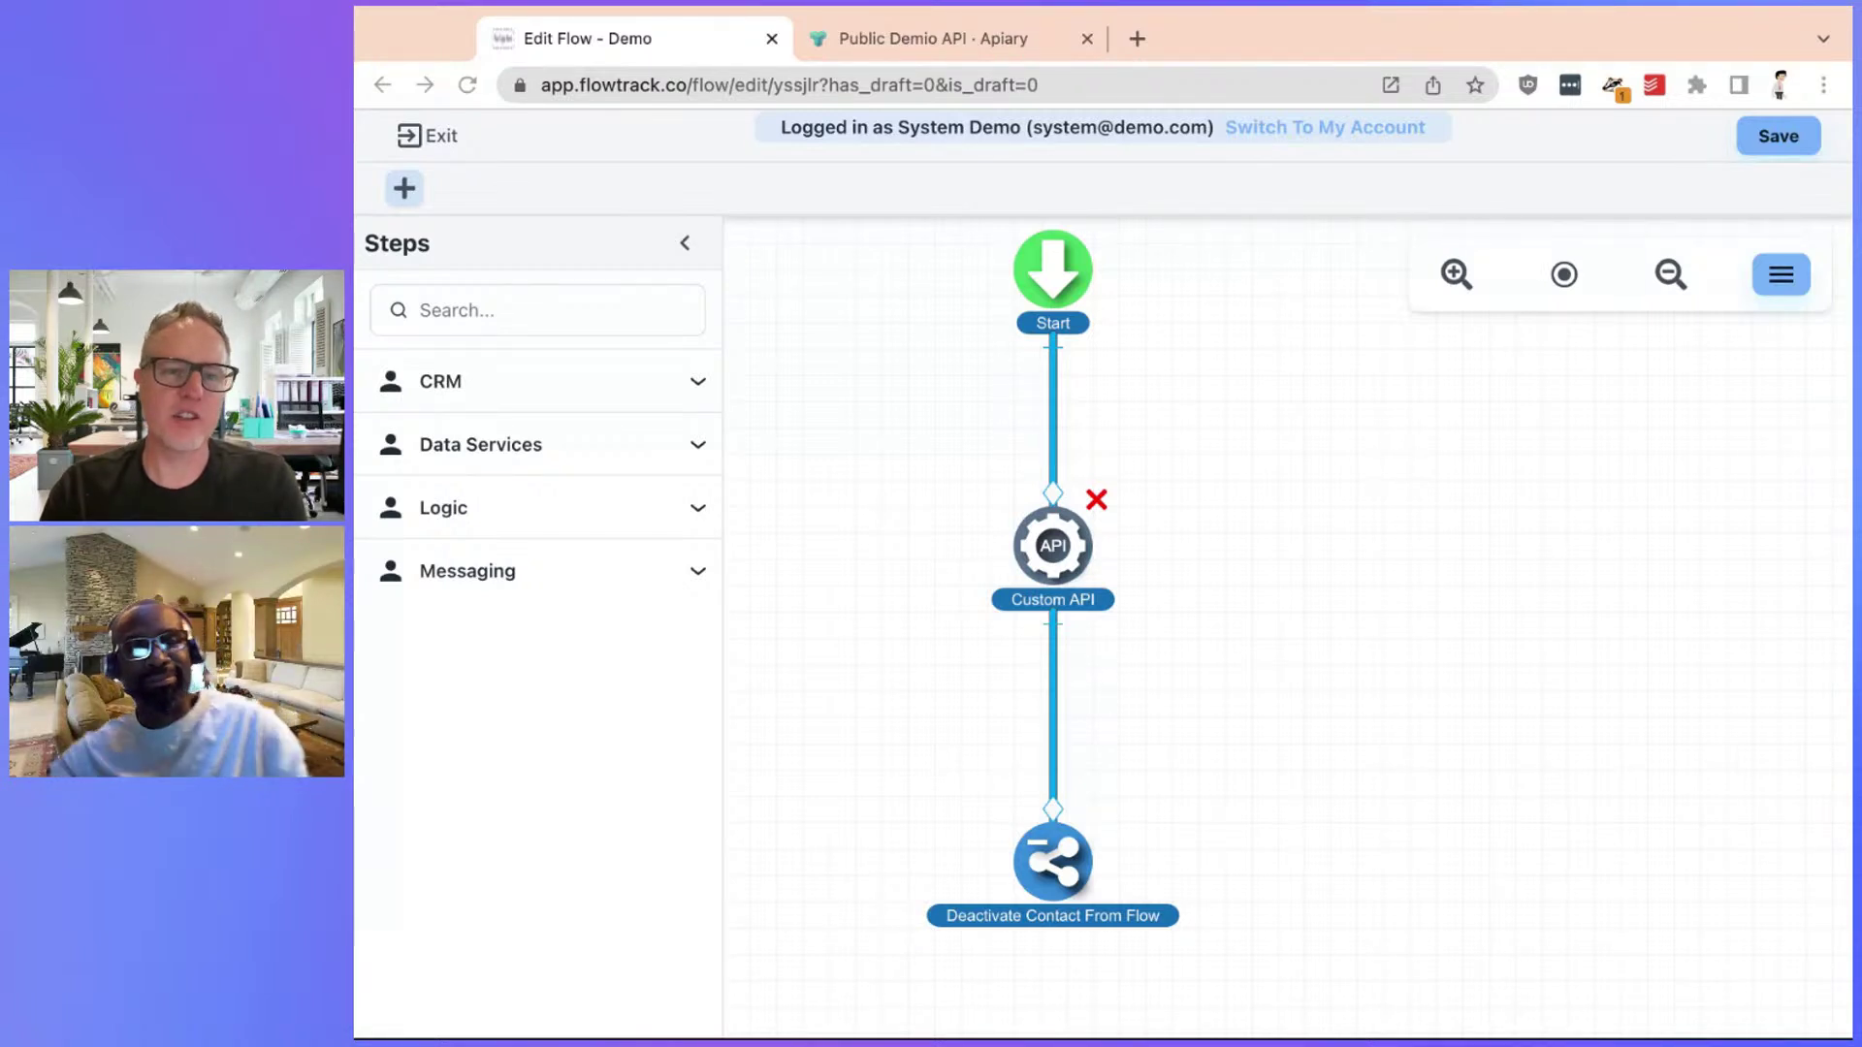
{"action": "left_click", "coordinate": [527, 747]}
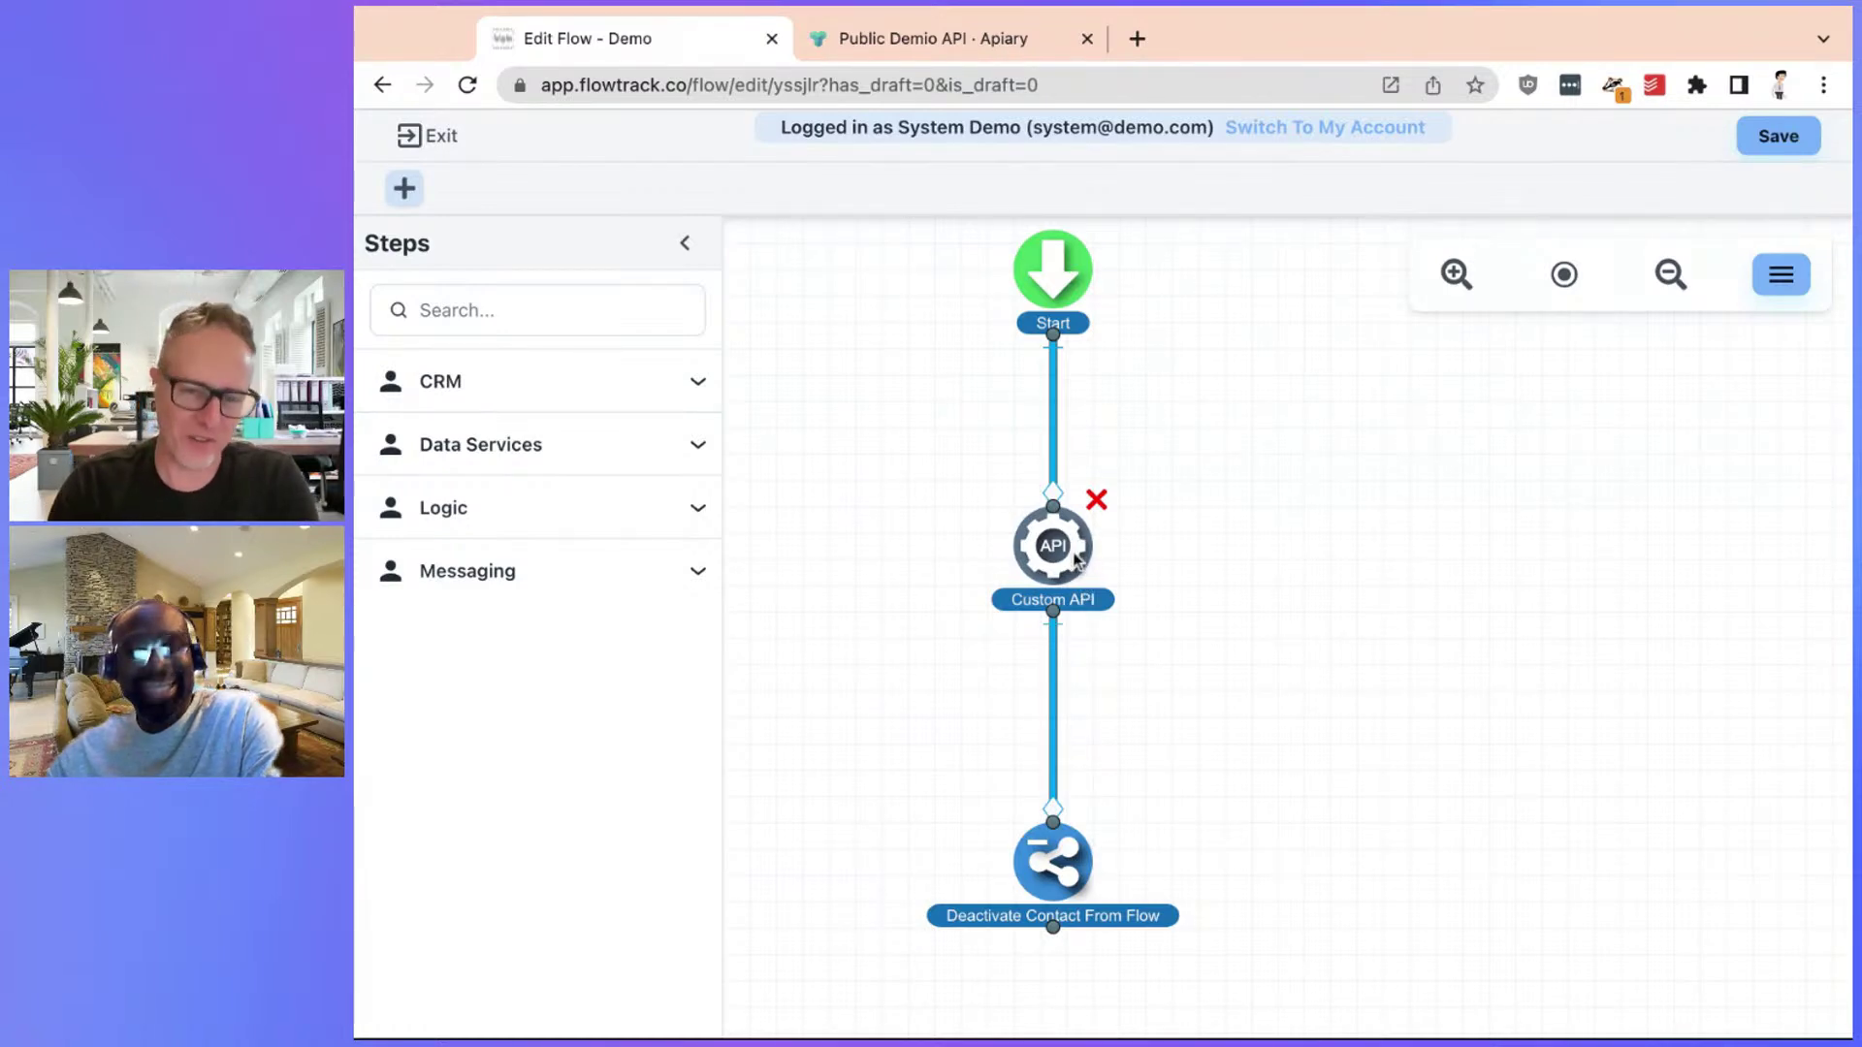
Open the Custom API step's settings, select the Demio event/register URL, and scroll to Body Data
{"action": "left_click", "coordinate": [1076, 559]}
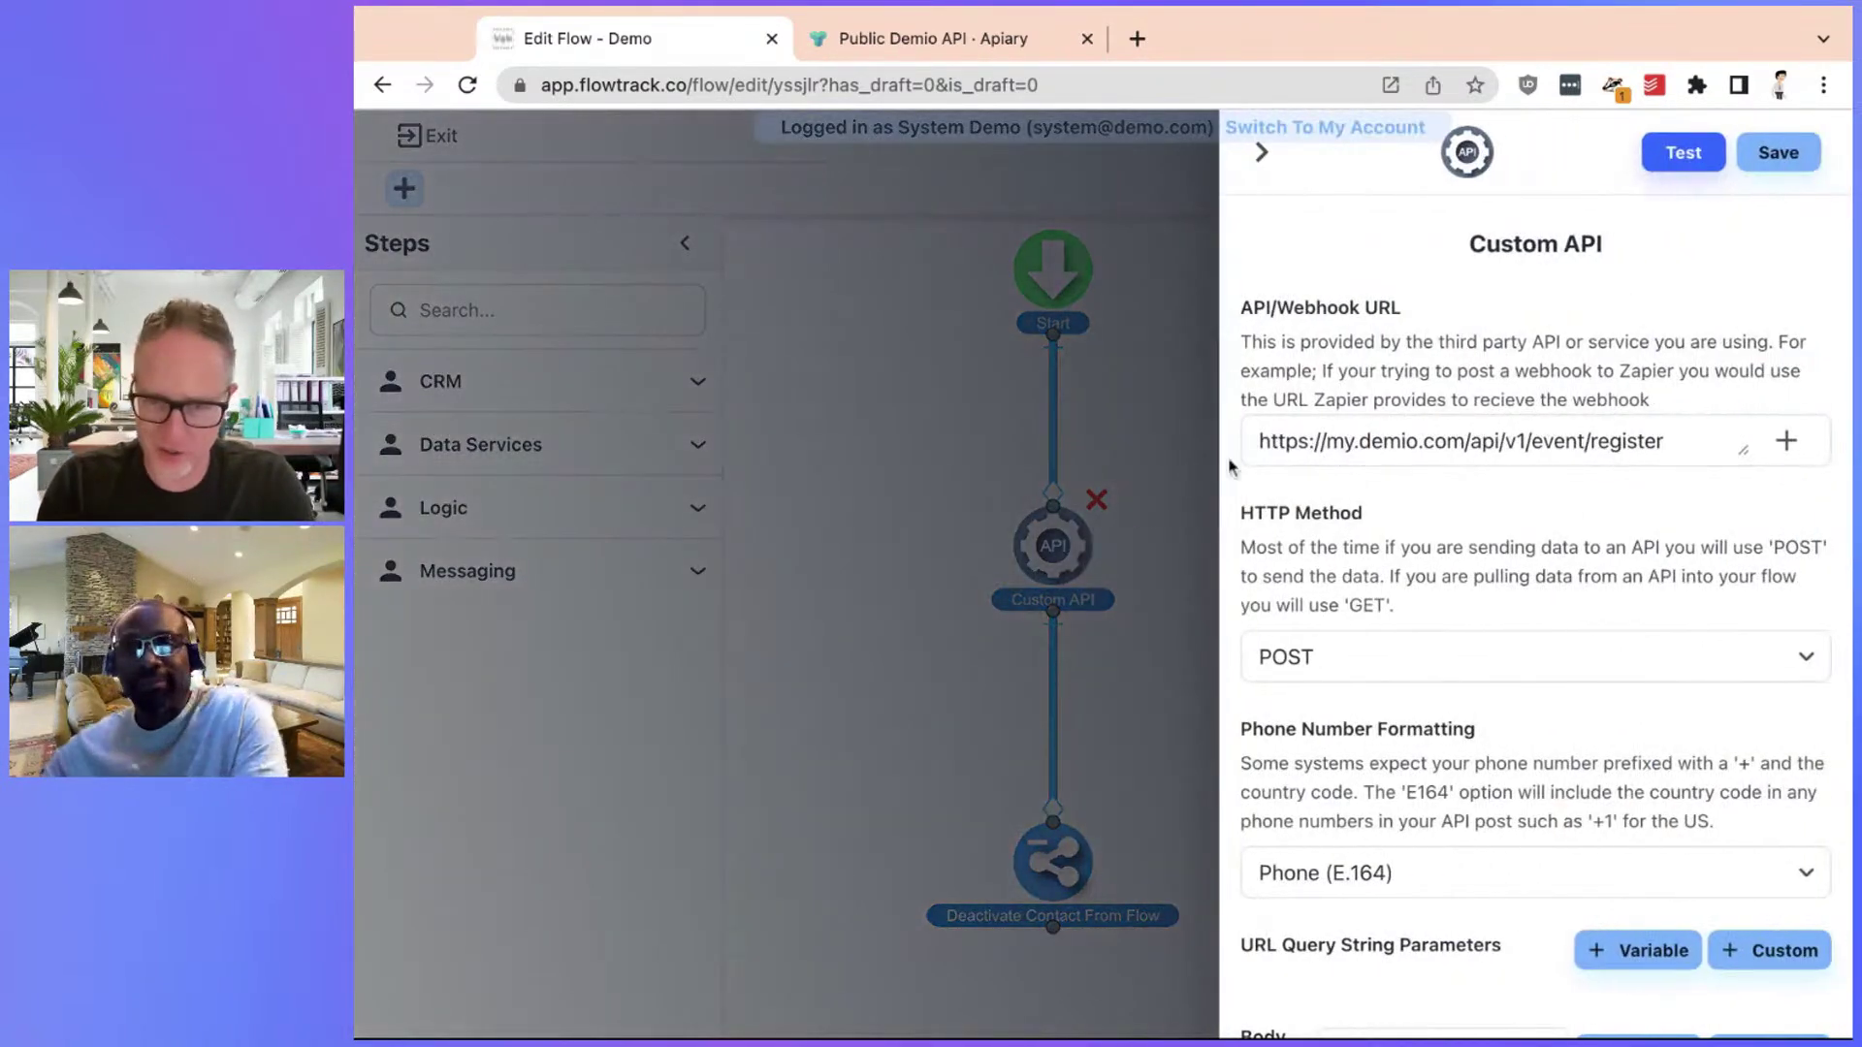
{"action": "left_click_drag", "start_coordinate": [1281, 443], "coordinate": [1621, 443]}
{"action": "scroll", "coordinate": [1628, 433], "scroll_direction": "down", "scroll_amount": 5}
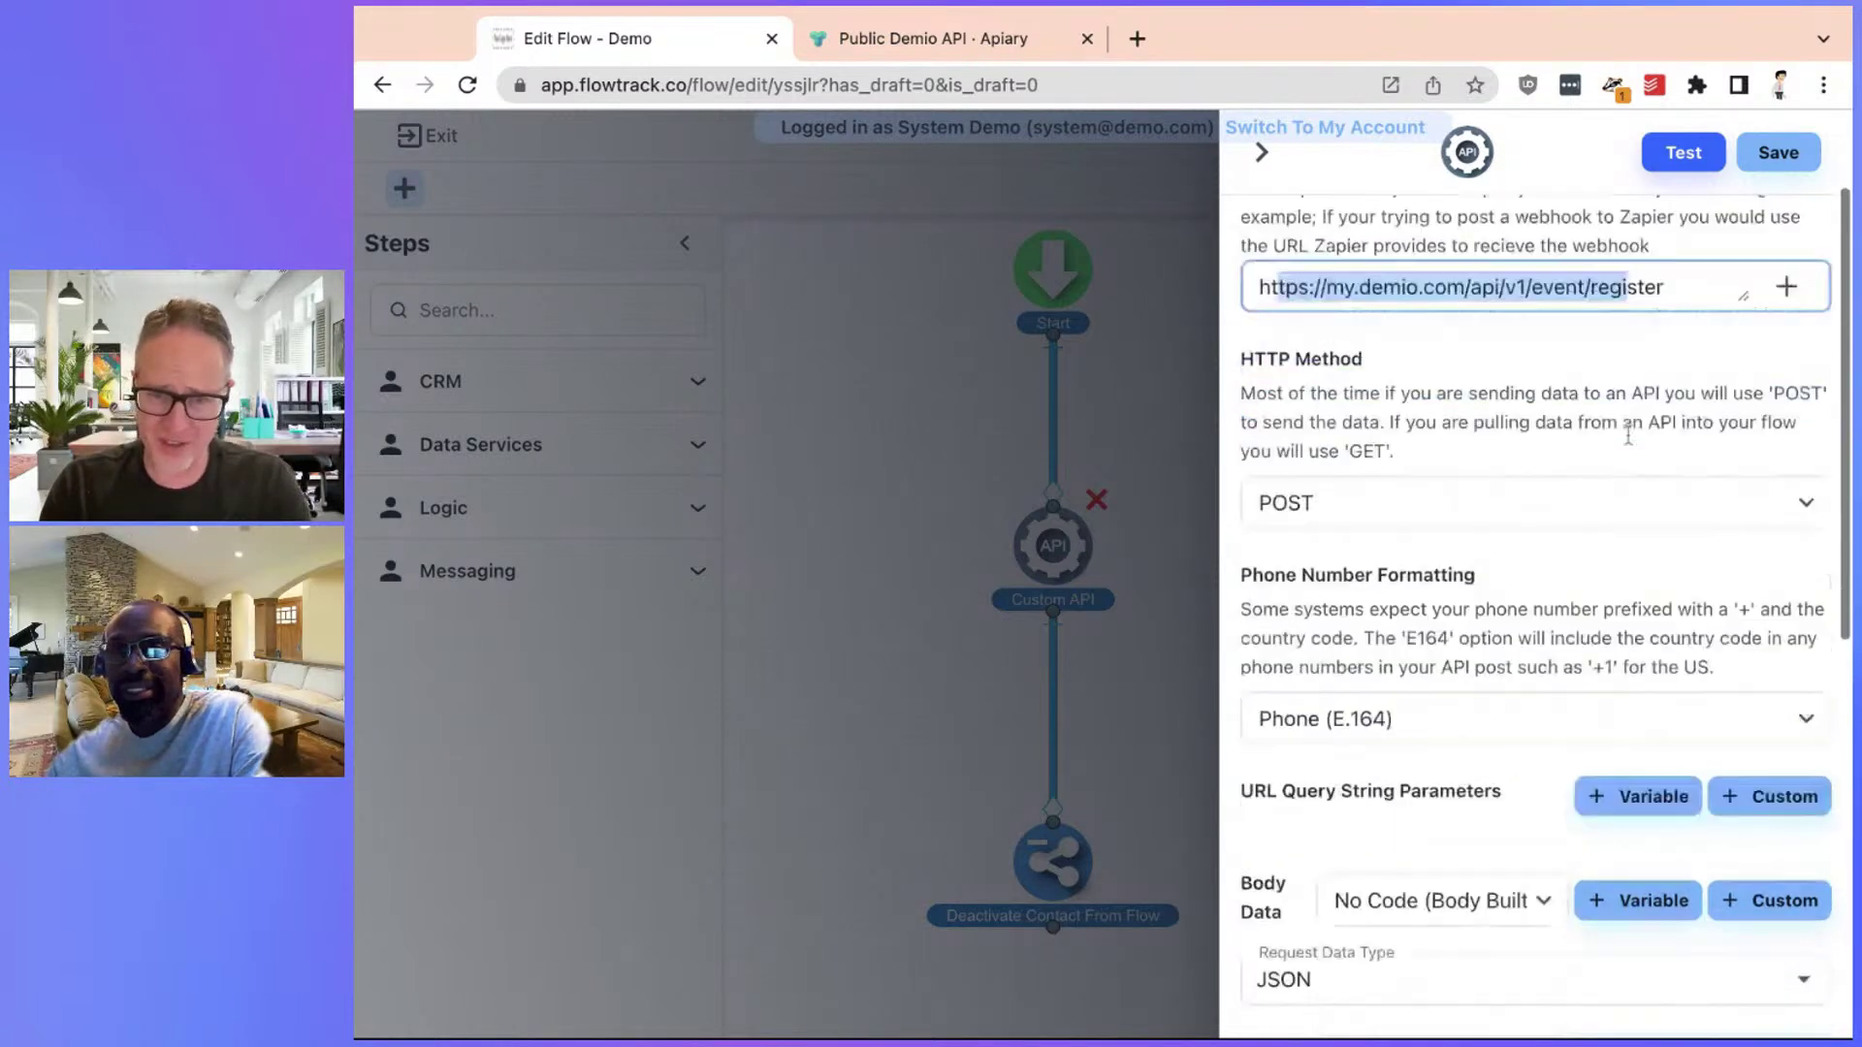